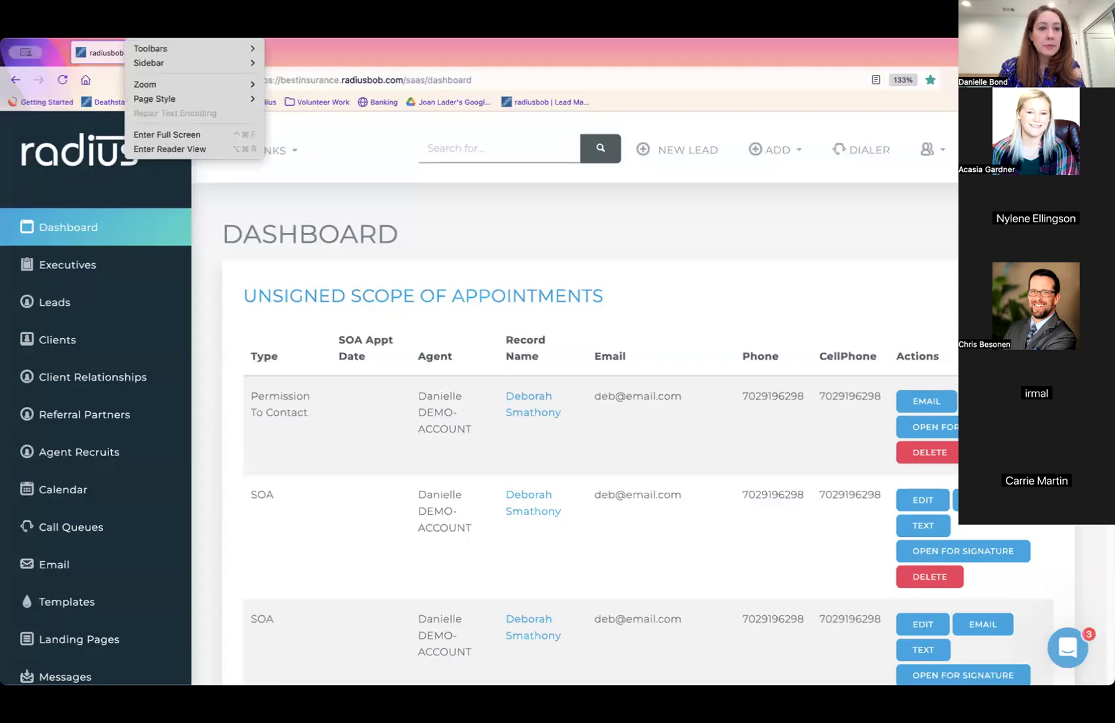
# Switch the browser to full screen and review the product list in the Products, Commissions & Renewals account settings
pyautogui.click(157, 136)
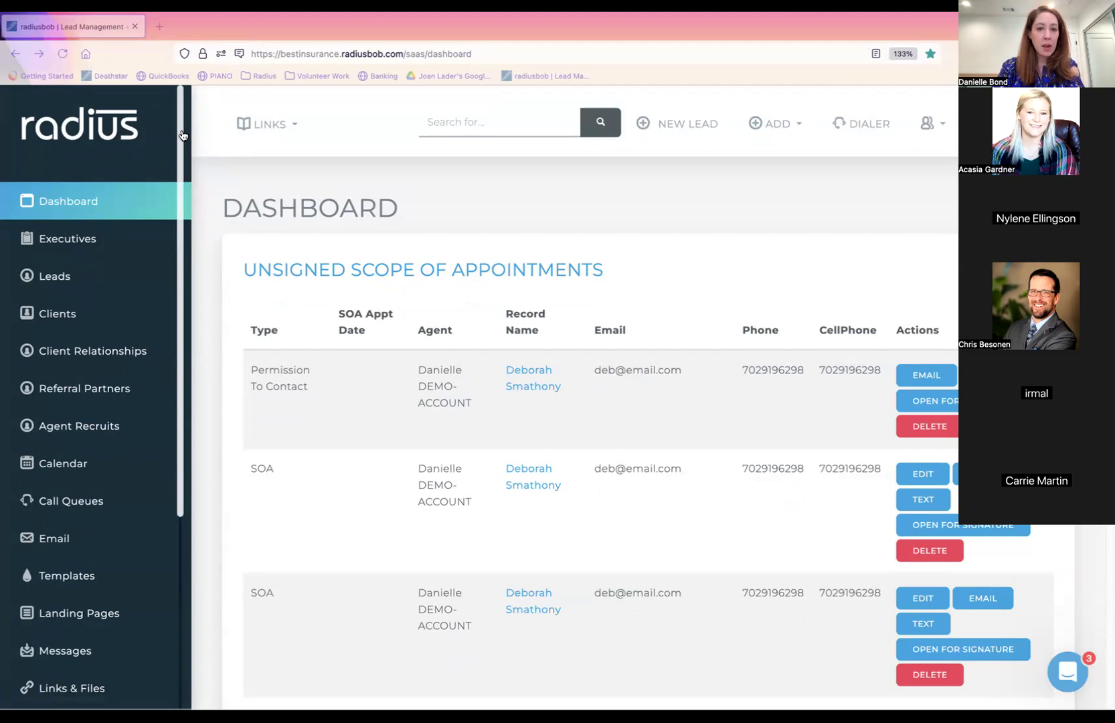
pyautogui.moveTo(182, 134); pyautogui.dragTo(172, 388)
pyautogui.click(75, 594)
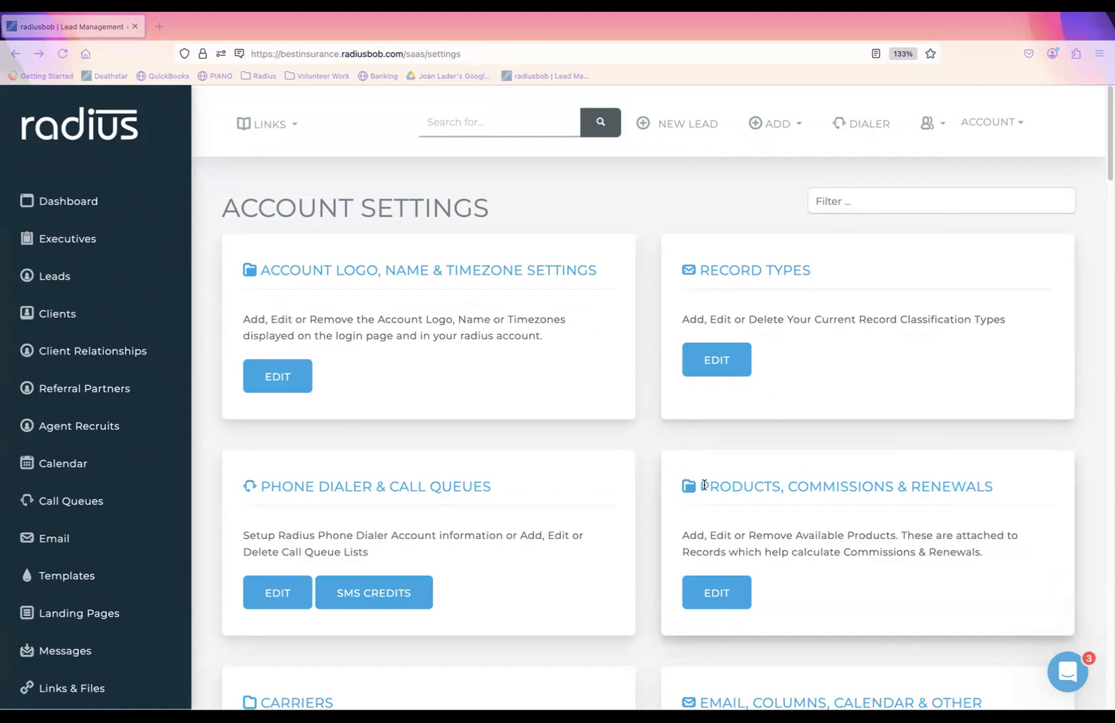
pyautogui.click(709, 594)
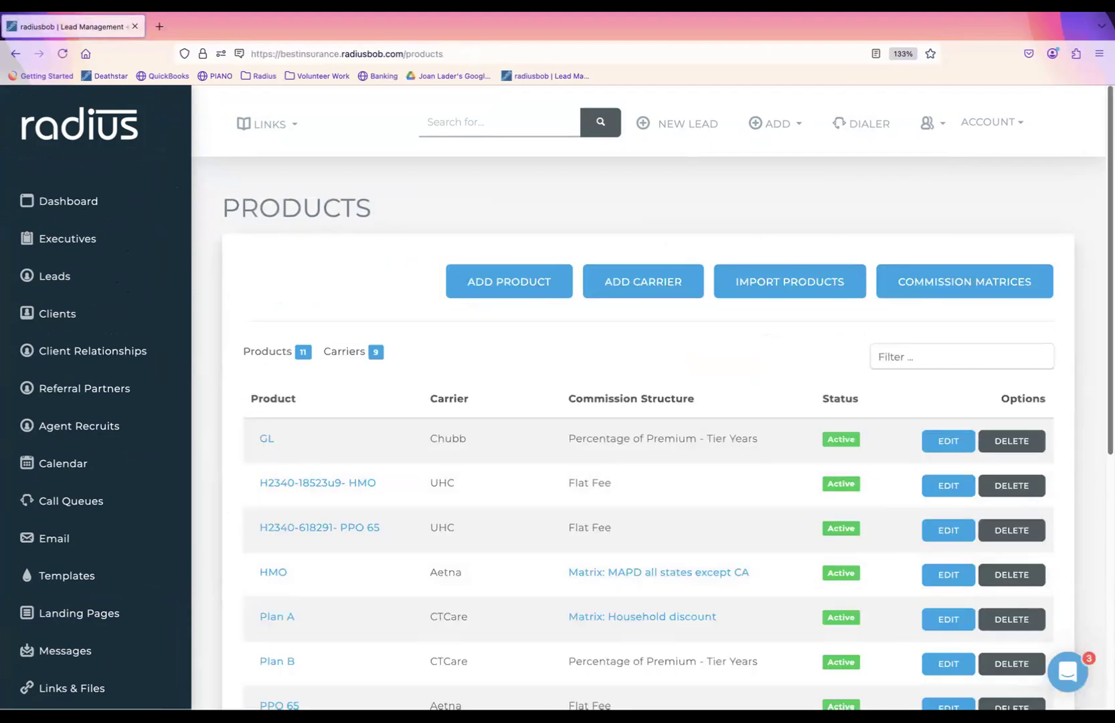
pyautogui.scroll(-1, 1081, 324)
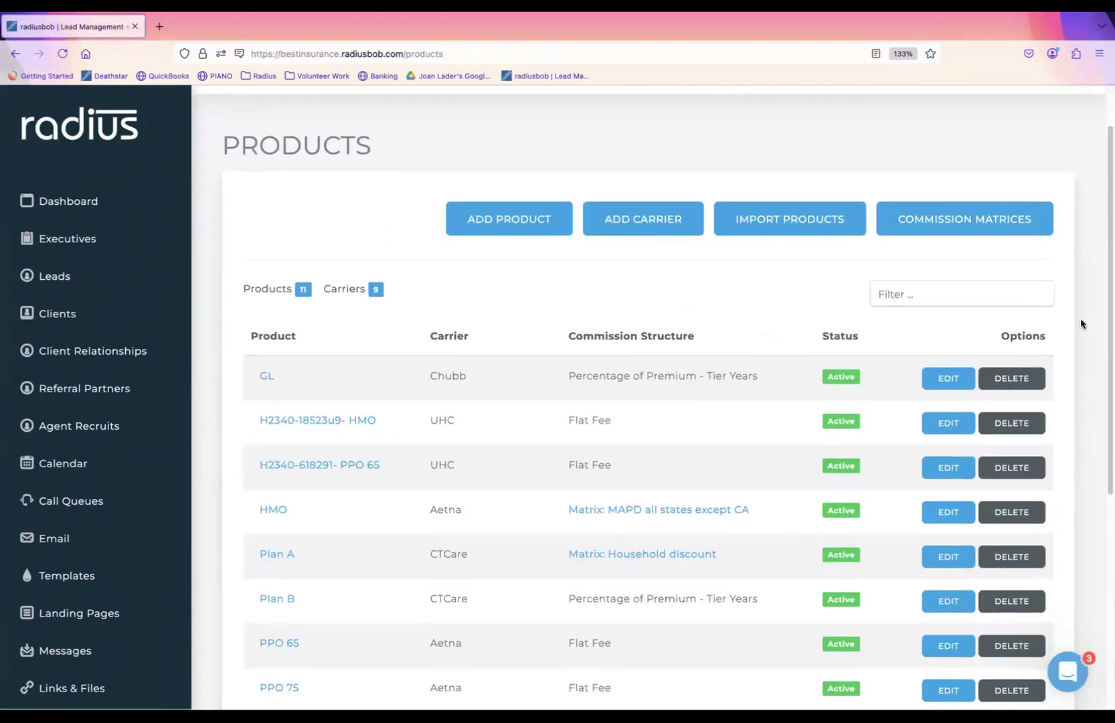
pyautogui.tripleClick(379, 290)
pyautogui.click(375, 292)
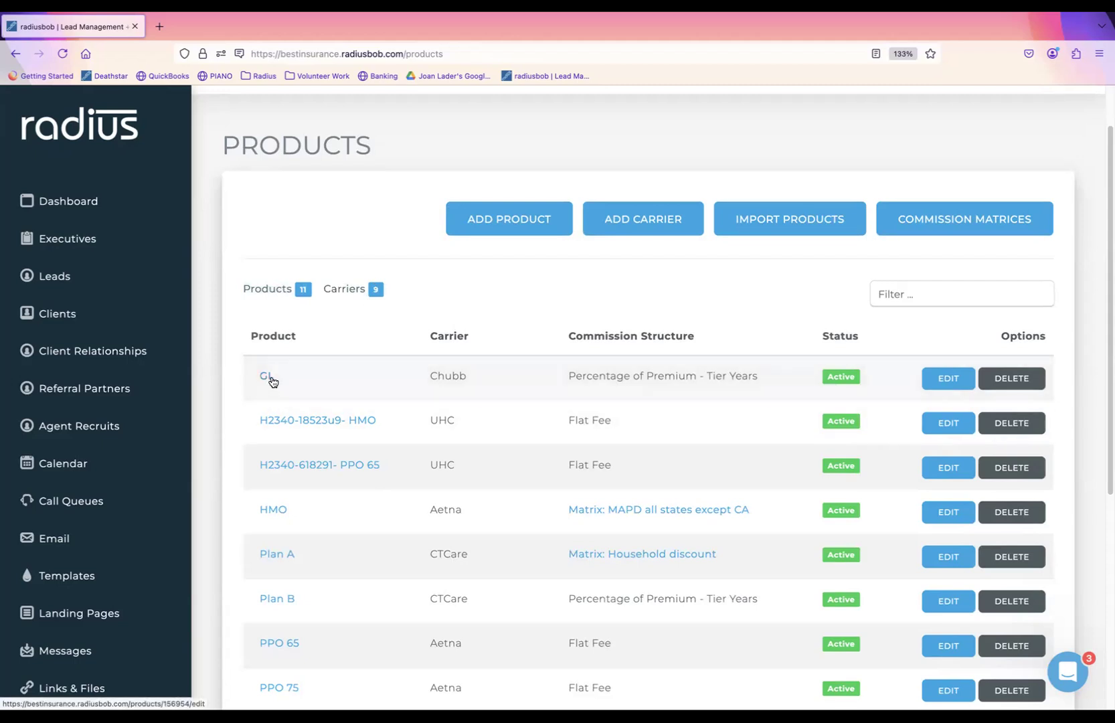
# Find the Carriers section in the account settings by filtering for "carr" and open the UHC carrier for editing
pyautogui.scroll(-4, 189, 603)
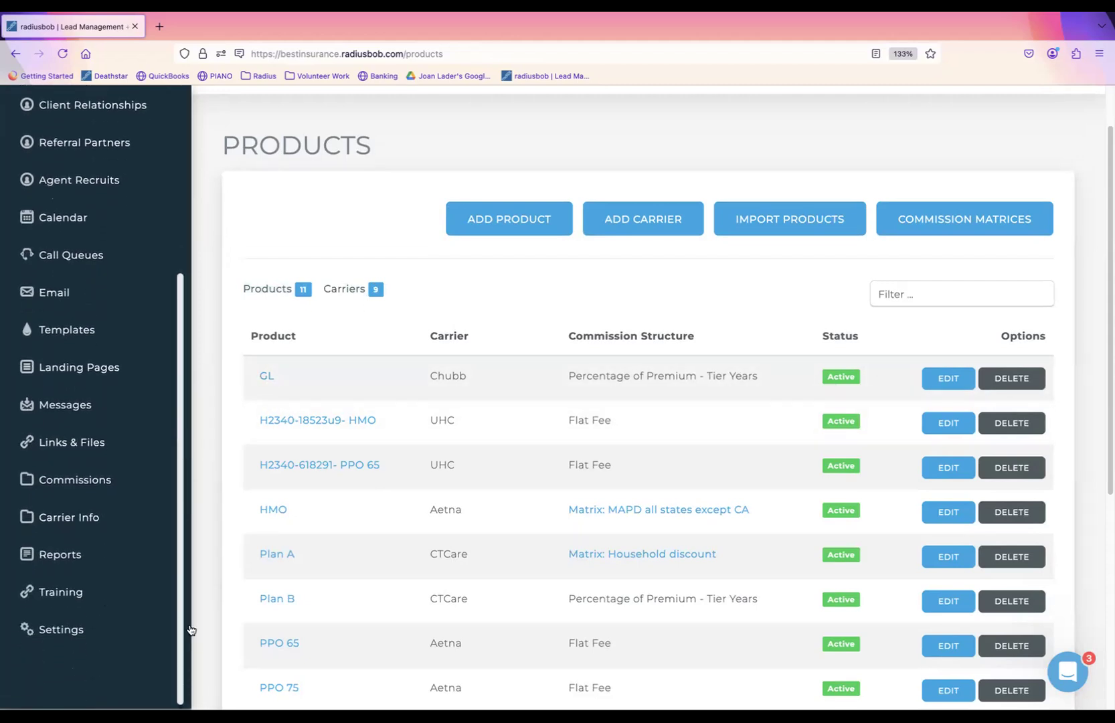
pyautogui.click(100, 620)
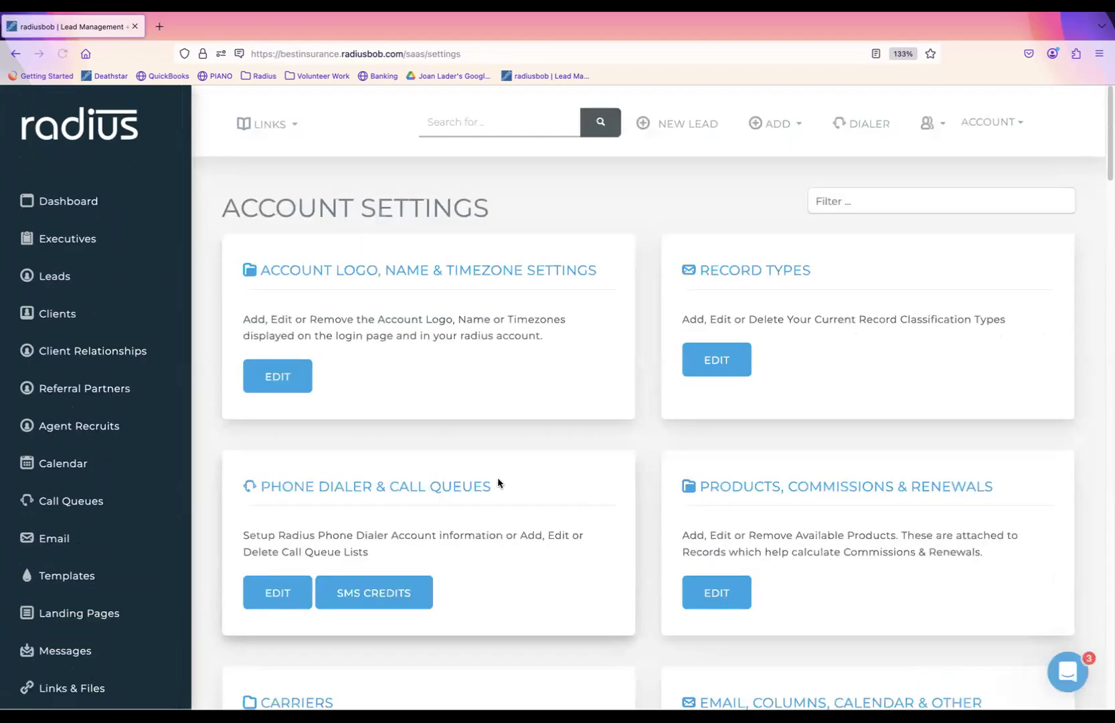
pyautogui.click(858, 202)
pyautogui.write('carr')
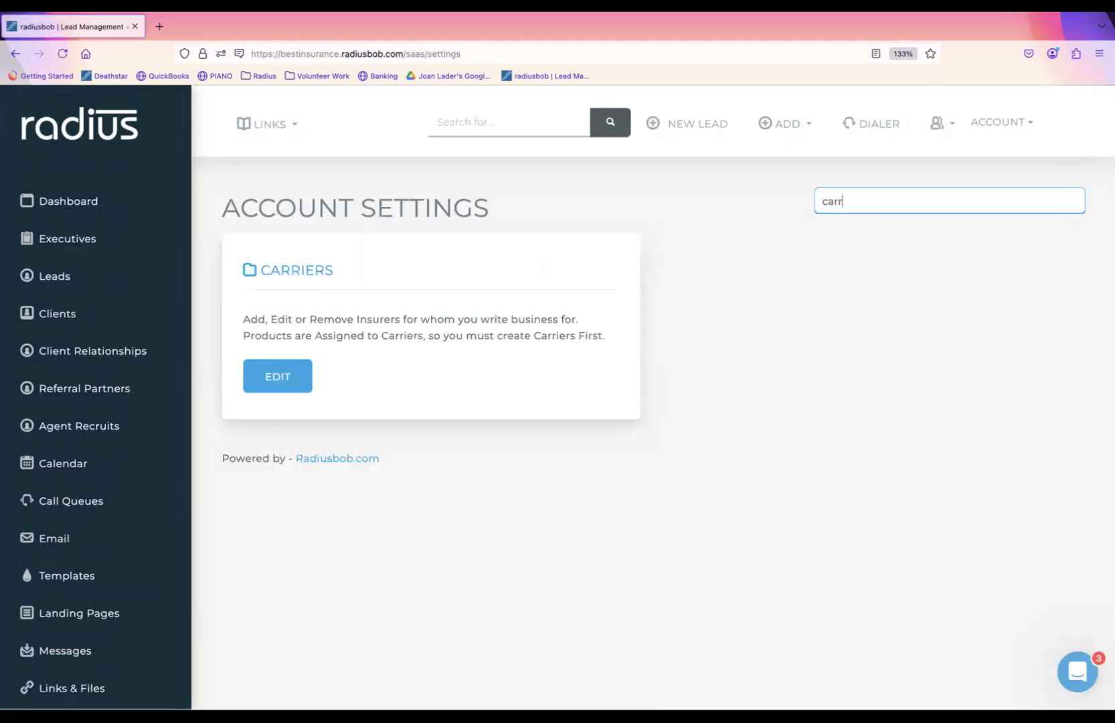
pyautogui.click(283, 374)
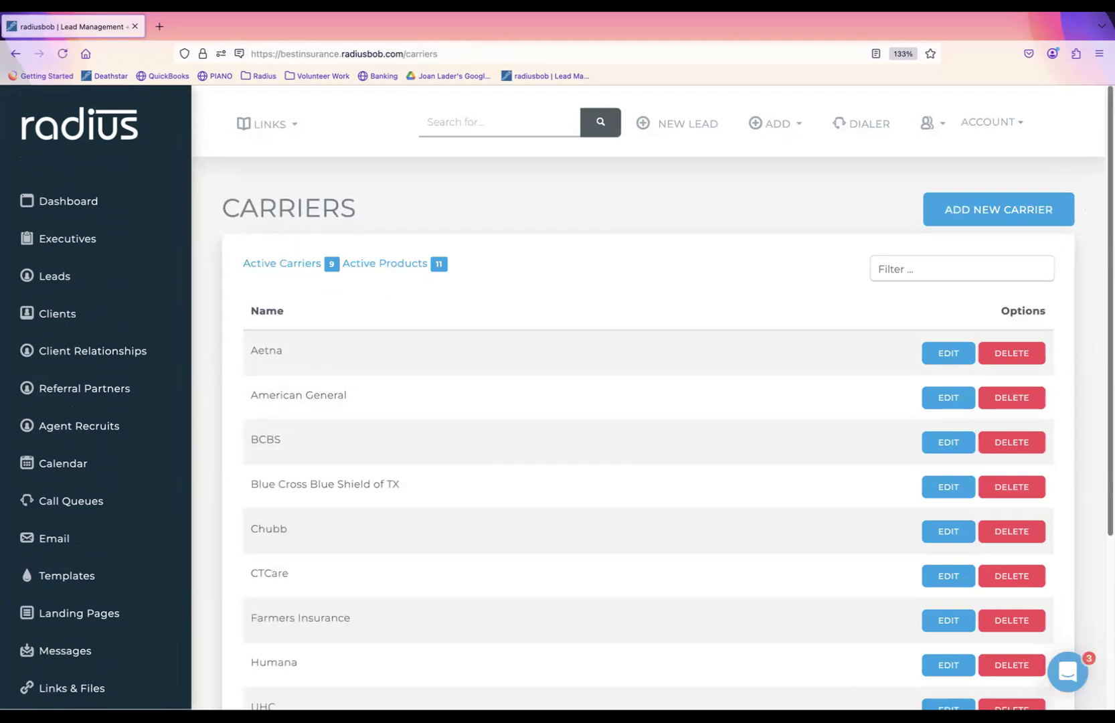
pyautogui.scroll(-5, 1111, 556)
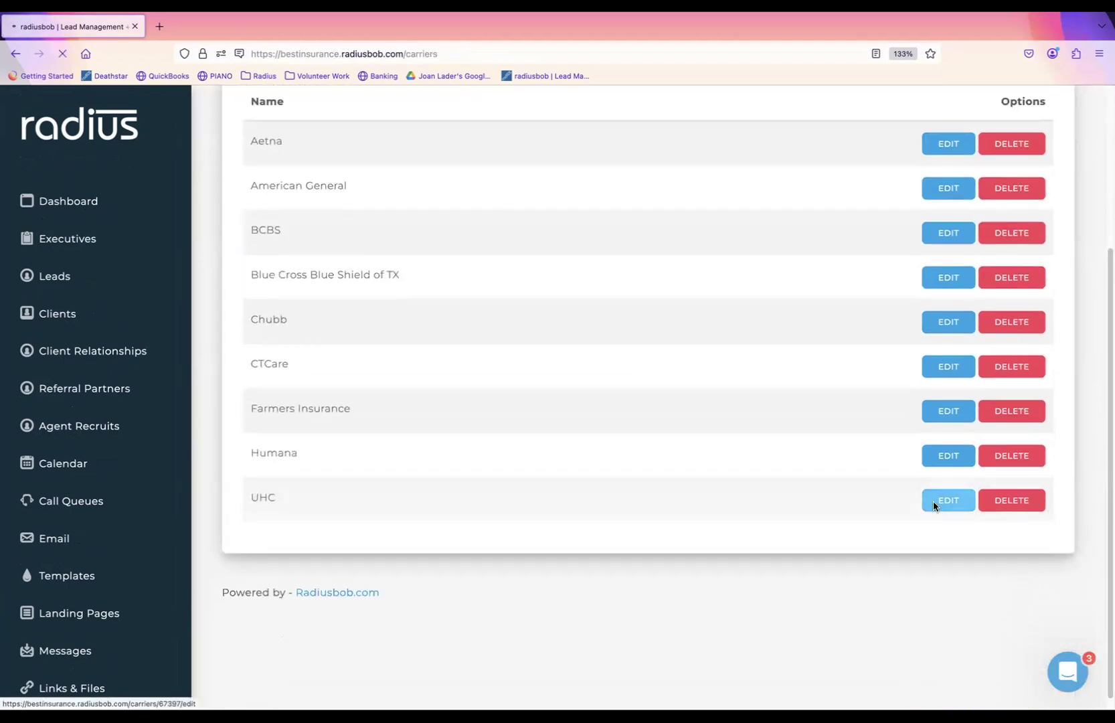
pyautogui.click(940, 499)
# Change the UHC carrier's name to United HealthCare in its carrier information and save it
pyautogui.click(376, 277)
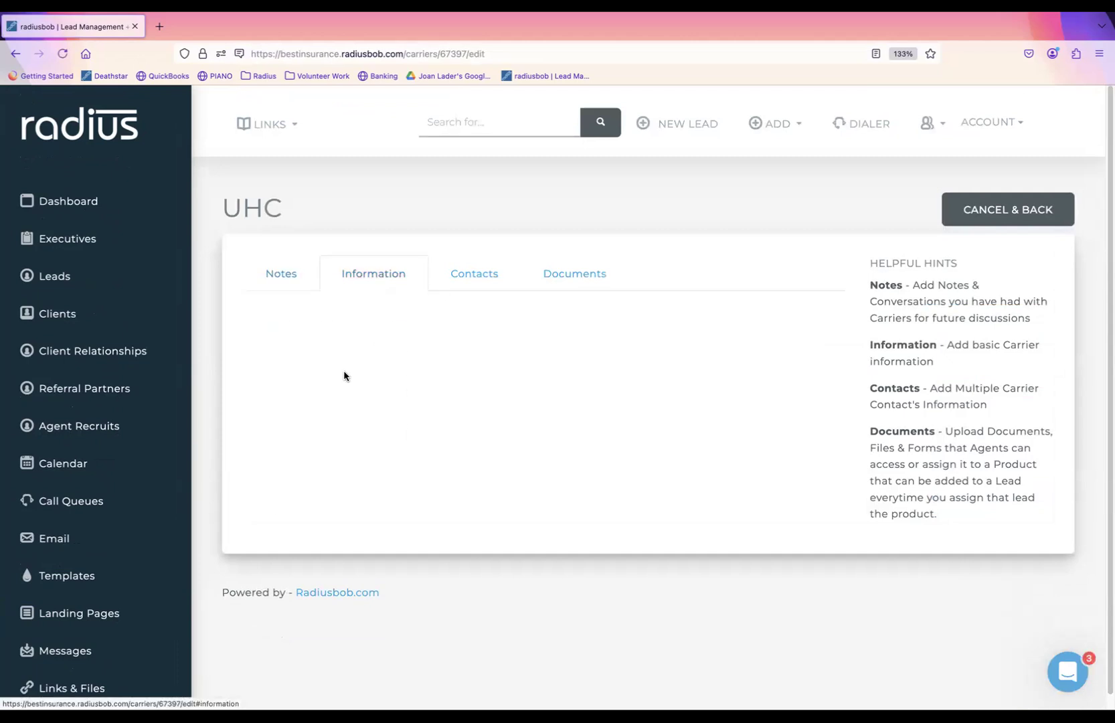
pyautogui.click(421, 366)
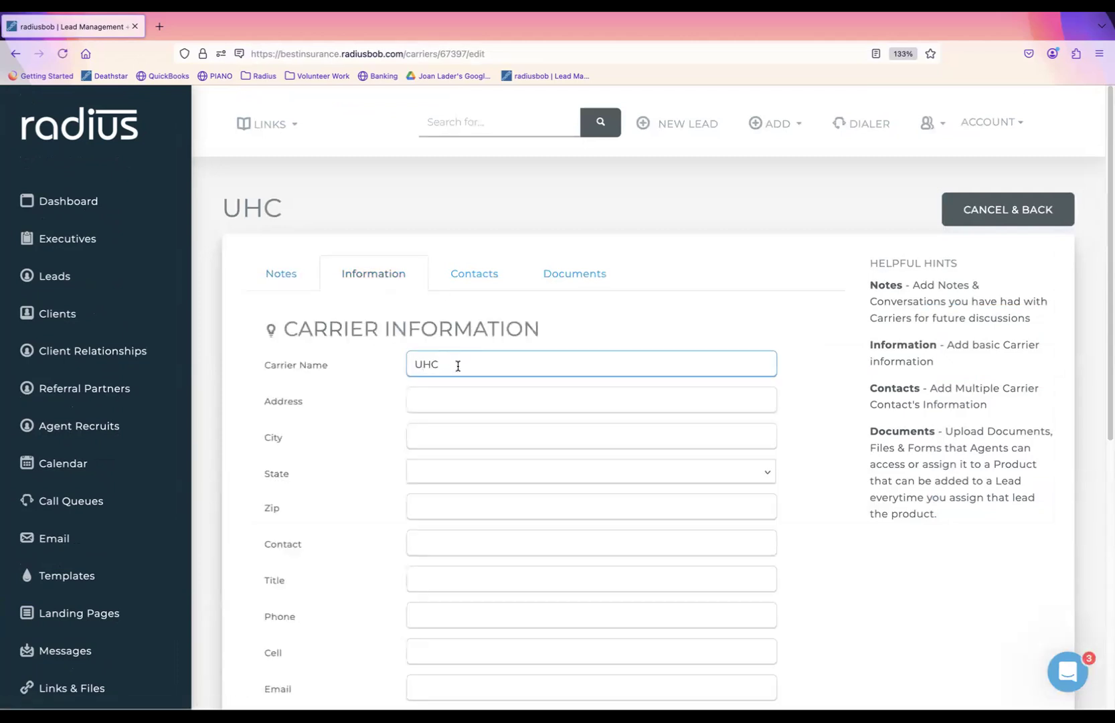
pyautogui.write('nited HealthCar')
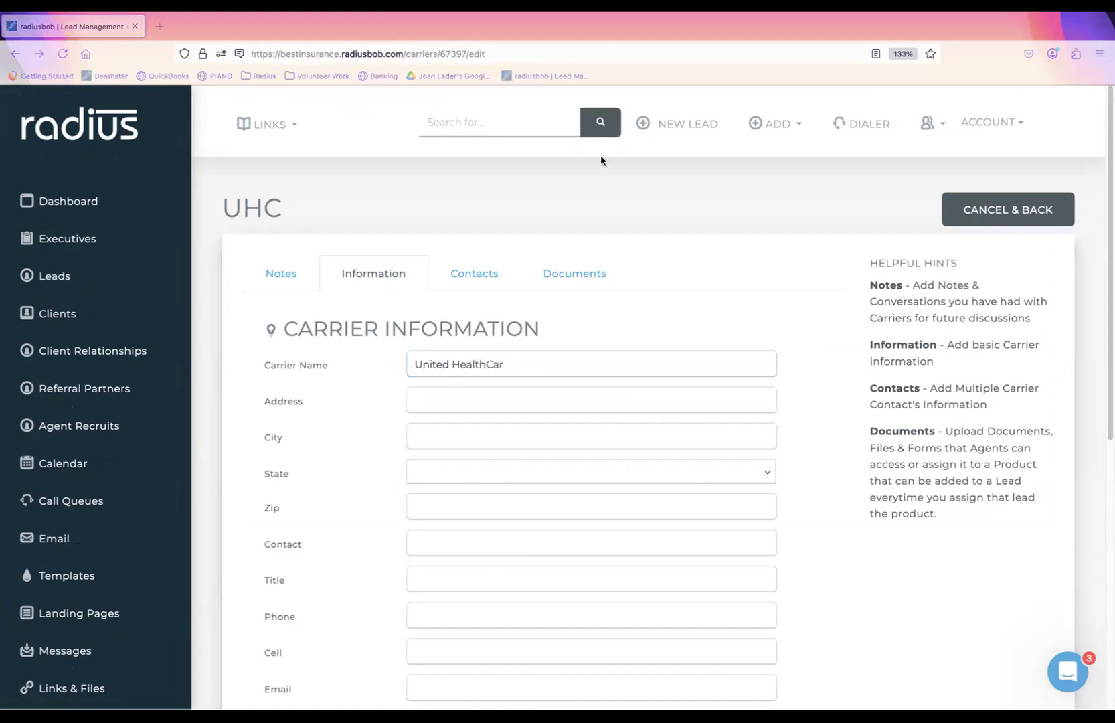
pyautogui.click(546, 357)
pyautogui.write('e')
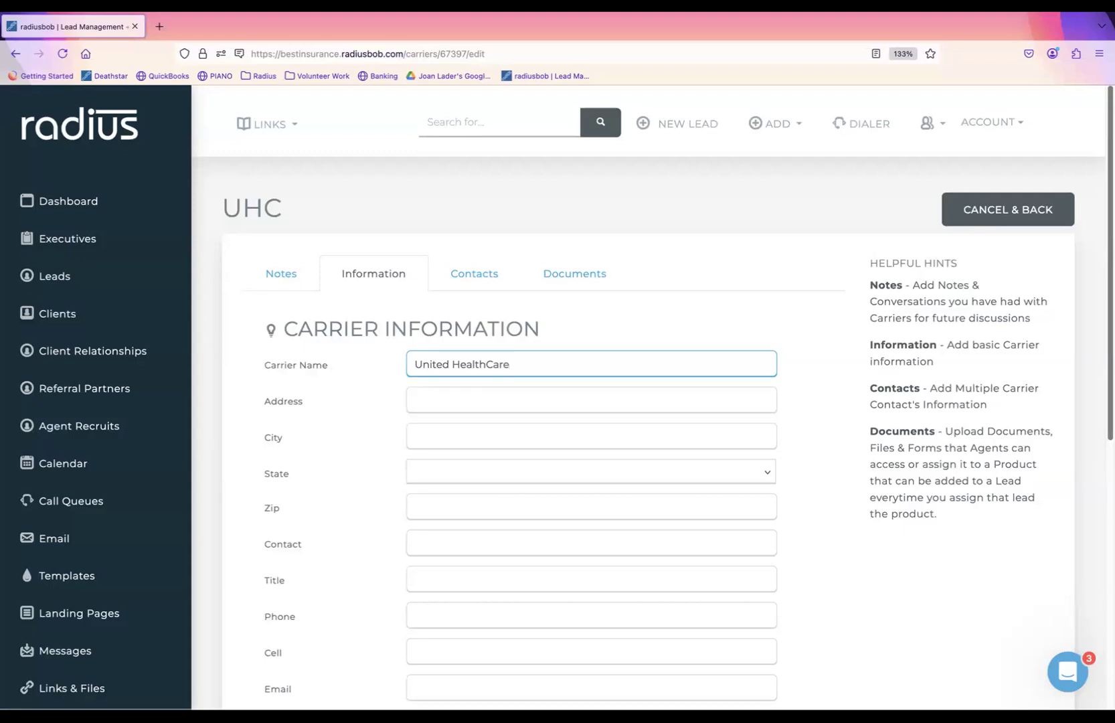
pyautogui.scroll(-5, 1071, 308)
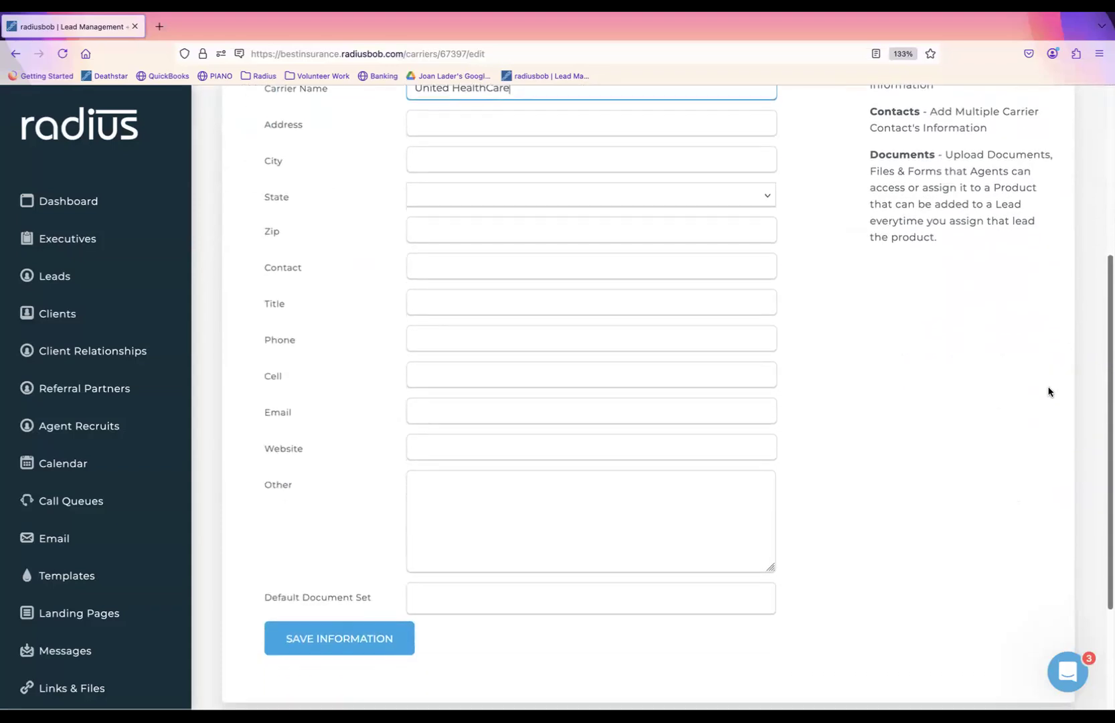
pyautogui.scroll(-2, 1017, 421)
pyautogui.click(388, 551)
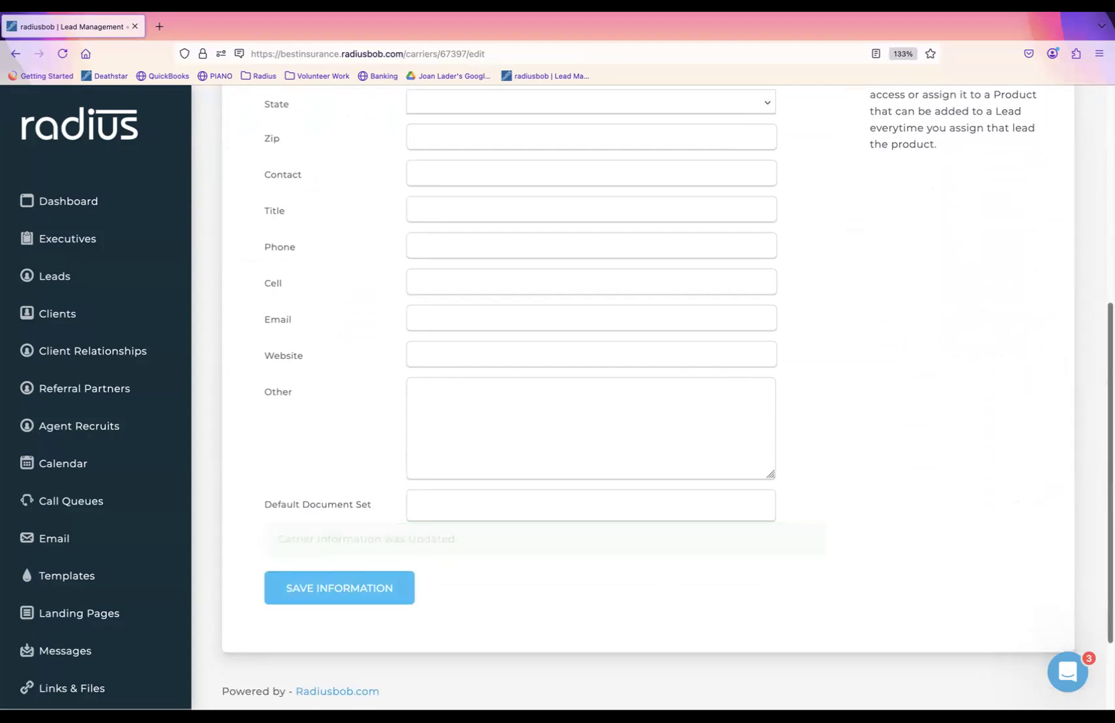
# In the carrier's documents, describe a new file as "2025 Schedule of Benefits" and choose Aetna Commission Statement Examples.numbers from Sample CSVs
pyautogui.scroll(5, 1096, 337)
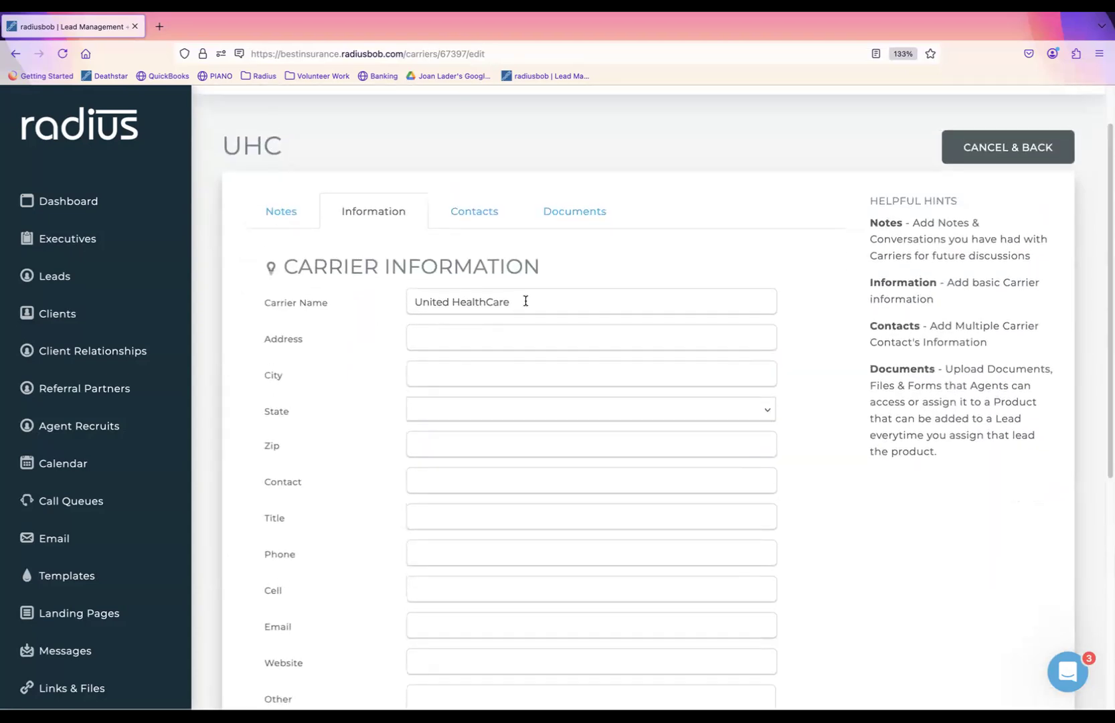
pyautogui.click(551, 211)
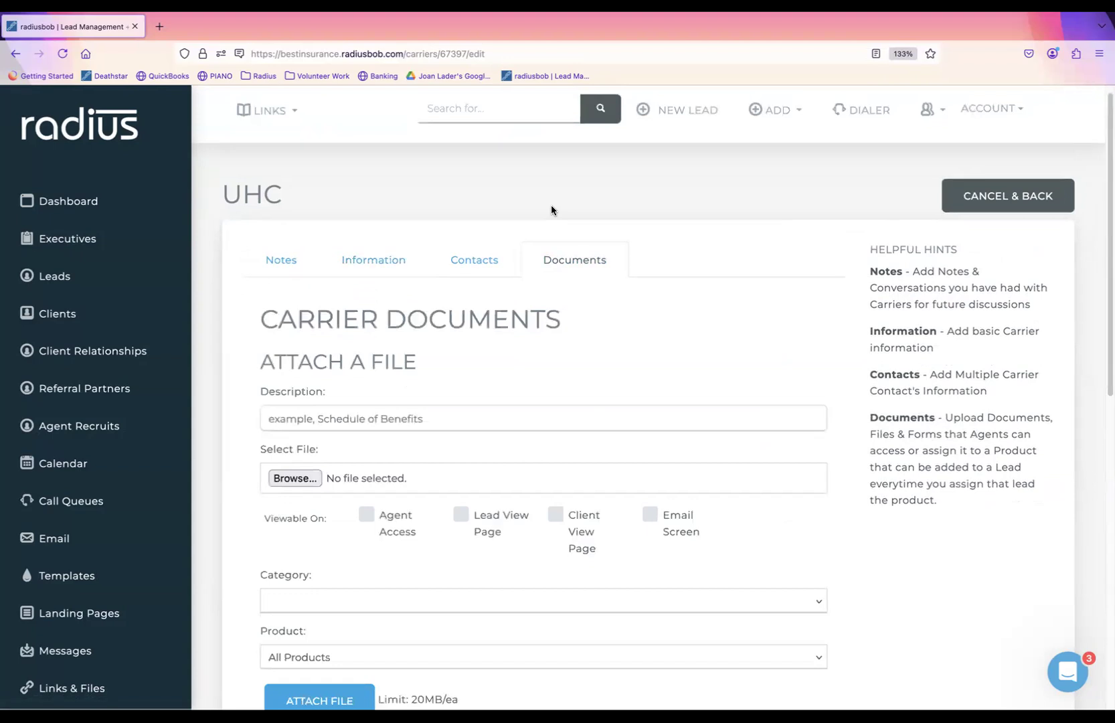
pyautogui.click(348, 412)
pyautogui.write('2025 Sch')
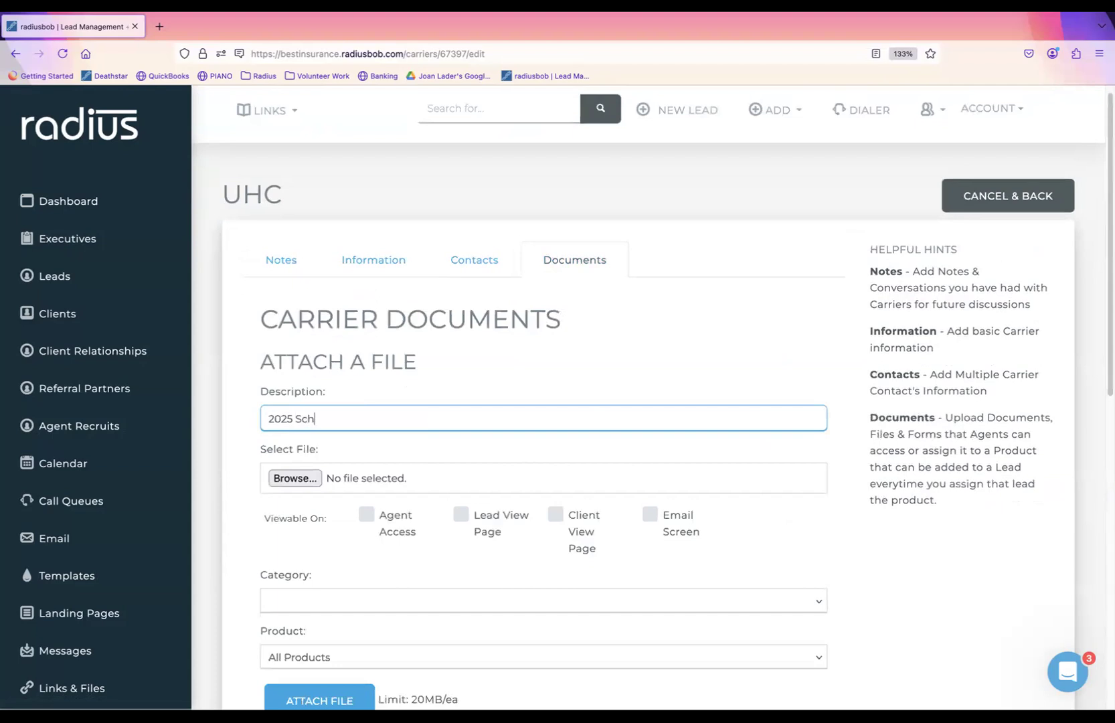
pyautogui.write('edule of Benefits')
pyautogui.click(313, 479)
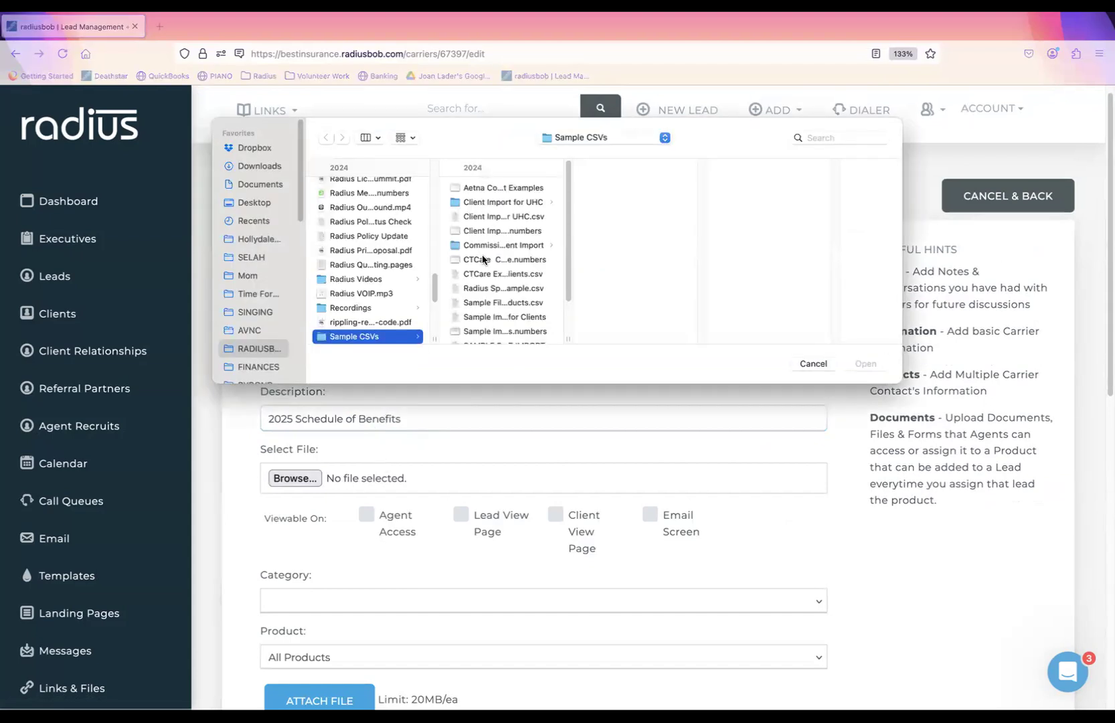
pyautogui.click(504, 190)
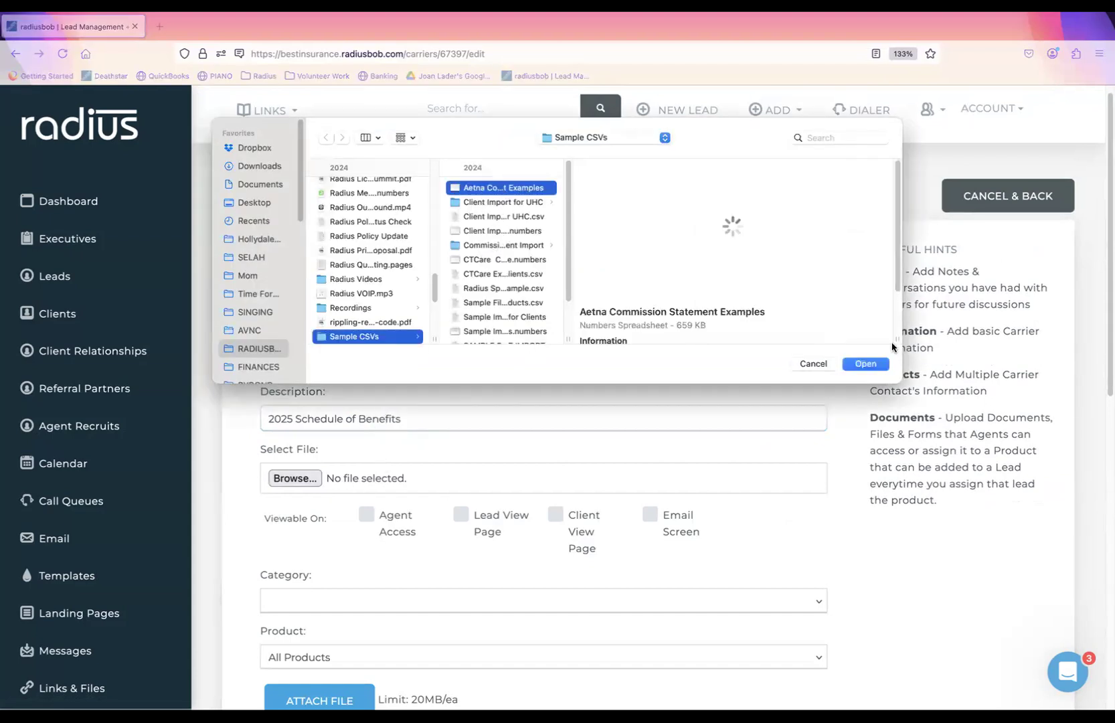
pyautogui.click(865, 363)
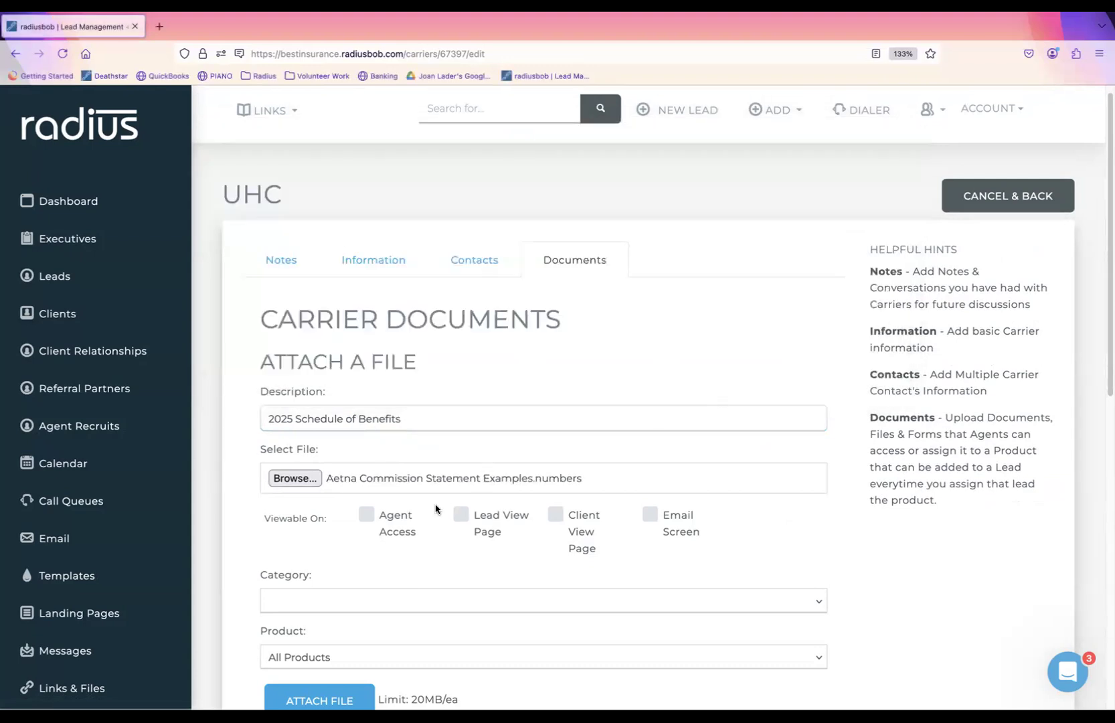
# Make the file viewable on Agent Access, Lead View Page, Client View Page and Email Screen, and set its category to Carrier Document
pyautogui.click(368, 513)
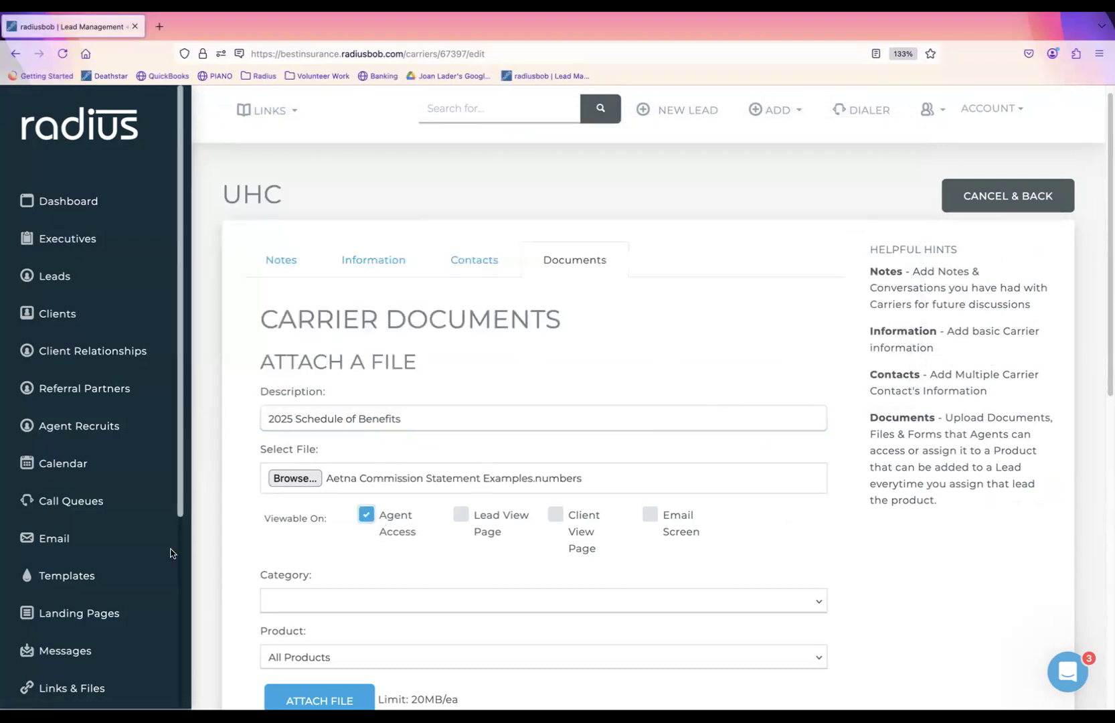
pyautogui.scroll(-8, 190, 453)
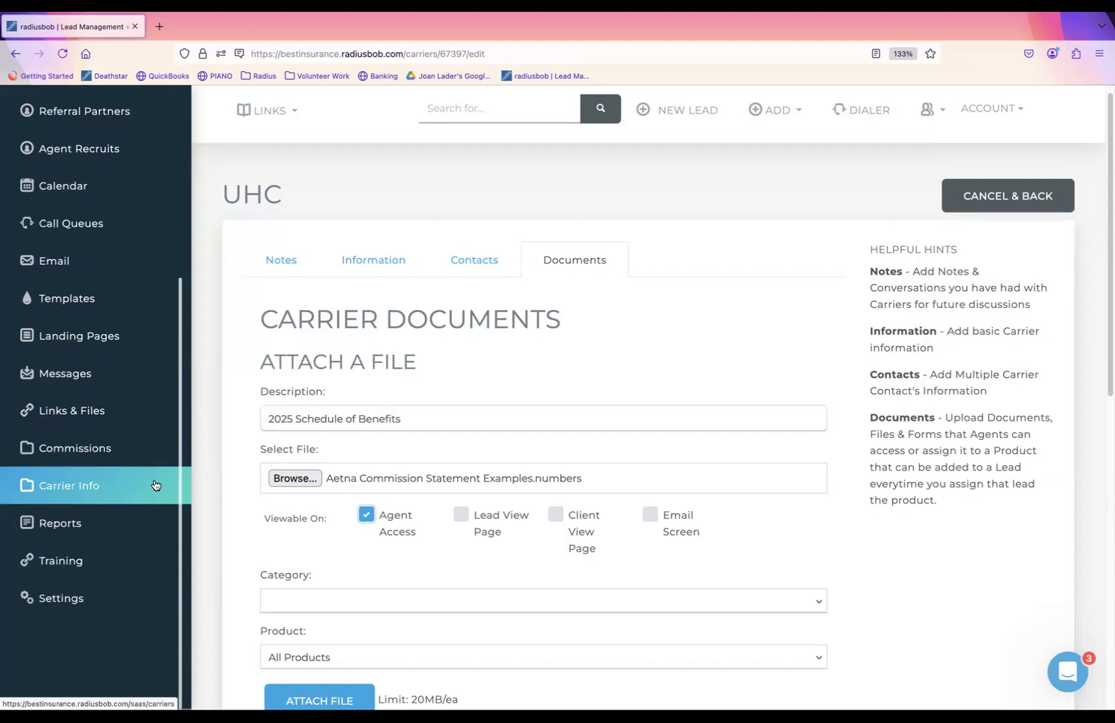
pyautogui.click(460, 516)
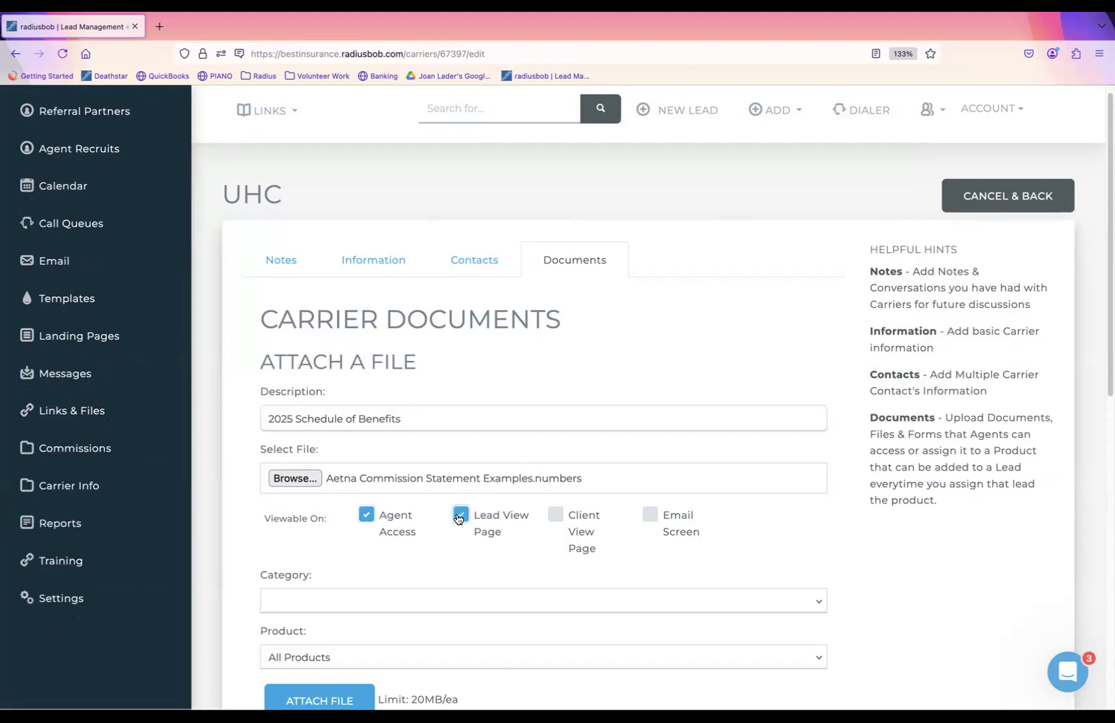
pyautogui.click(650, 518)
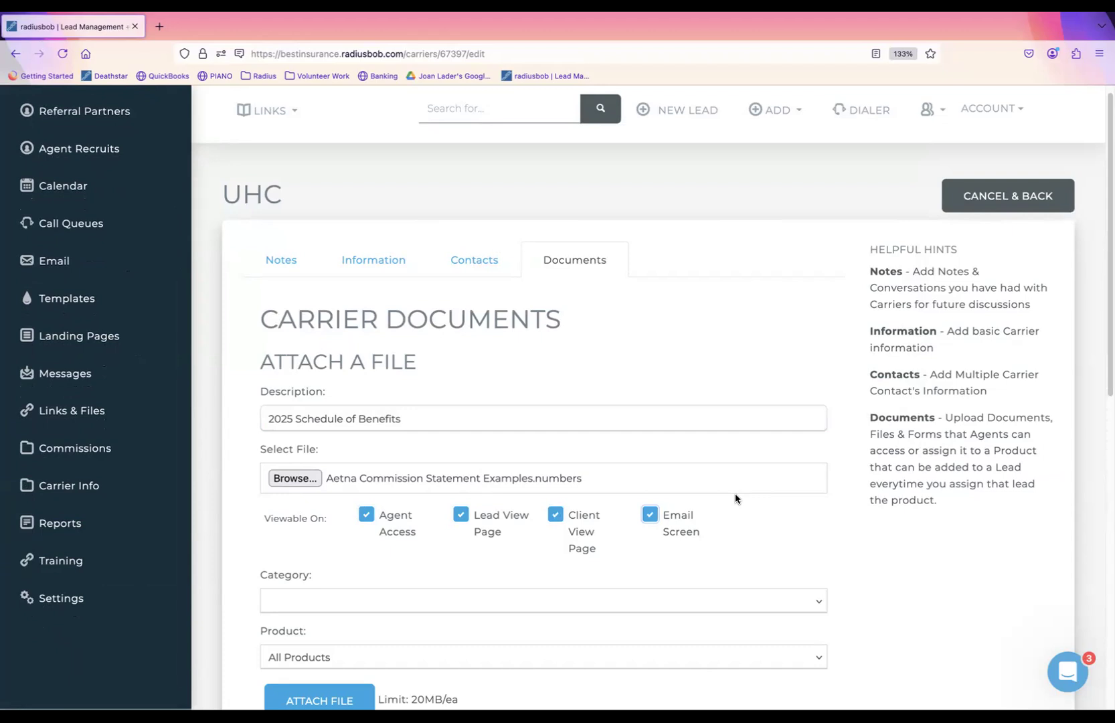
pyautogui.click(507, 599)
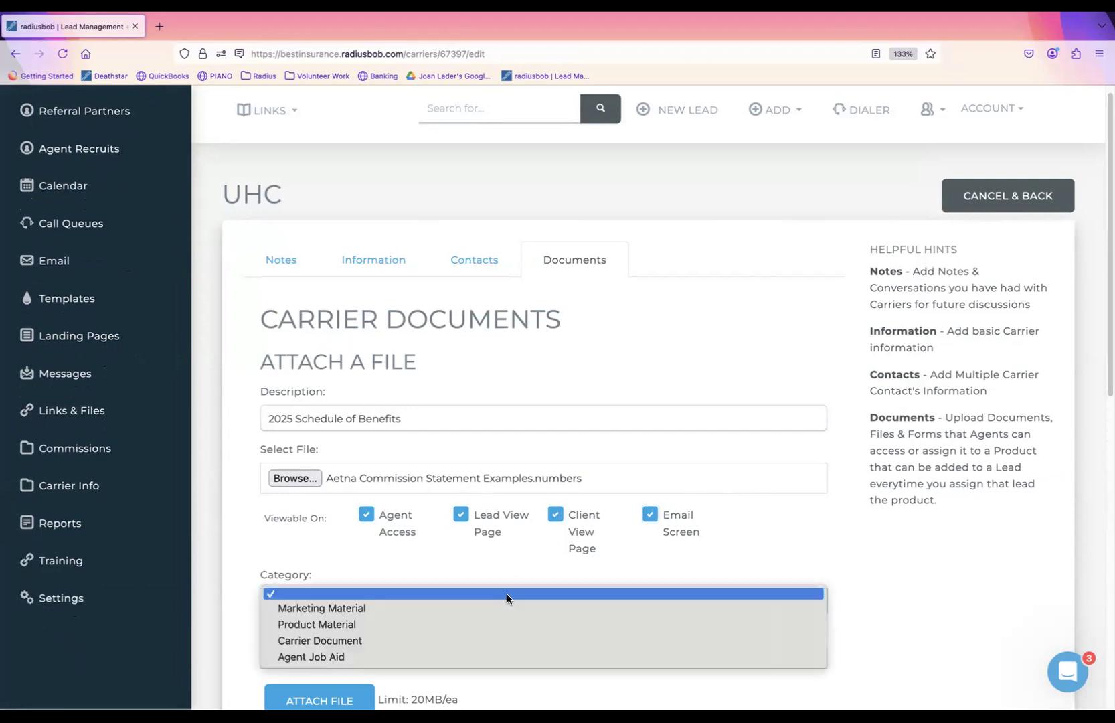
pyautogui.click(492, 640)
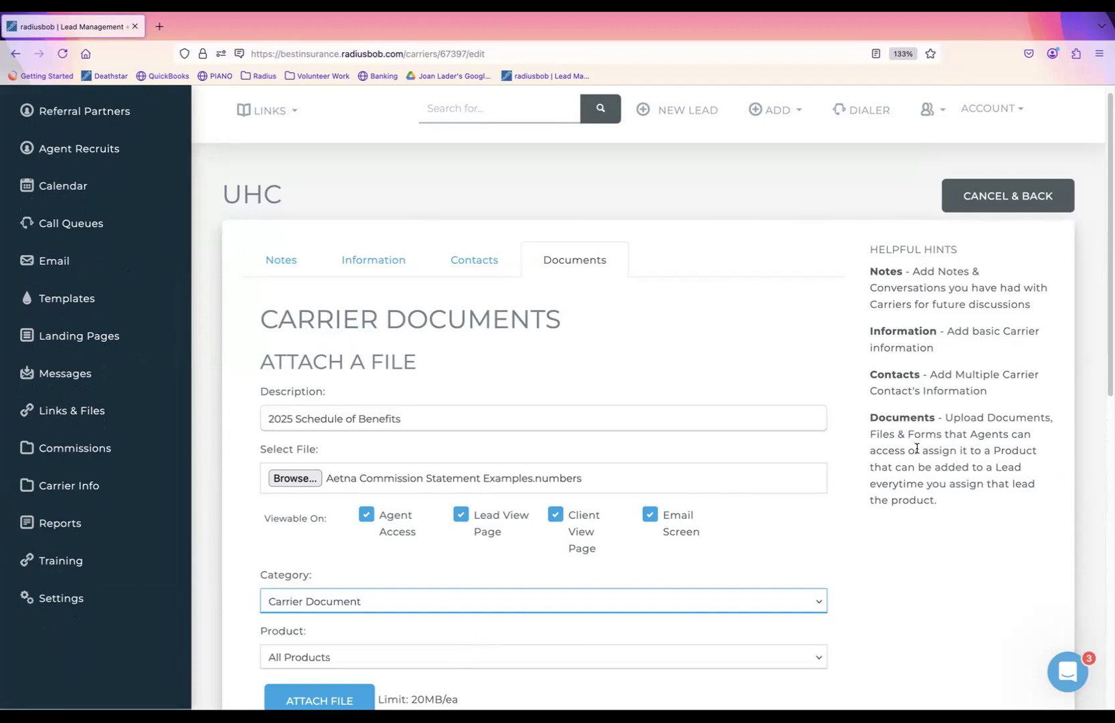
# Assign the document to All Products and attach the file to the carrier
pyautogui.moveTo(1110, 306); pyautogui.dragTo(1031, 458)
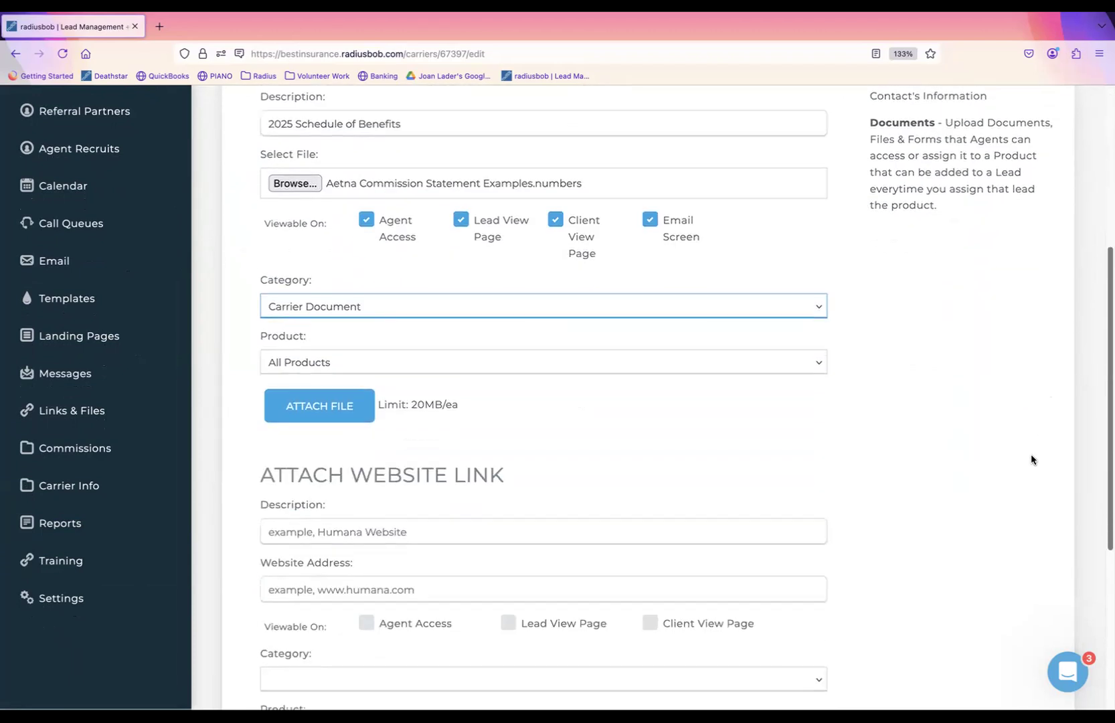
pyautogui.click(803, 367)
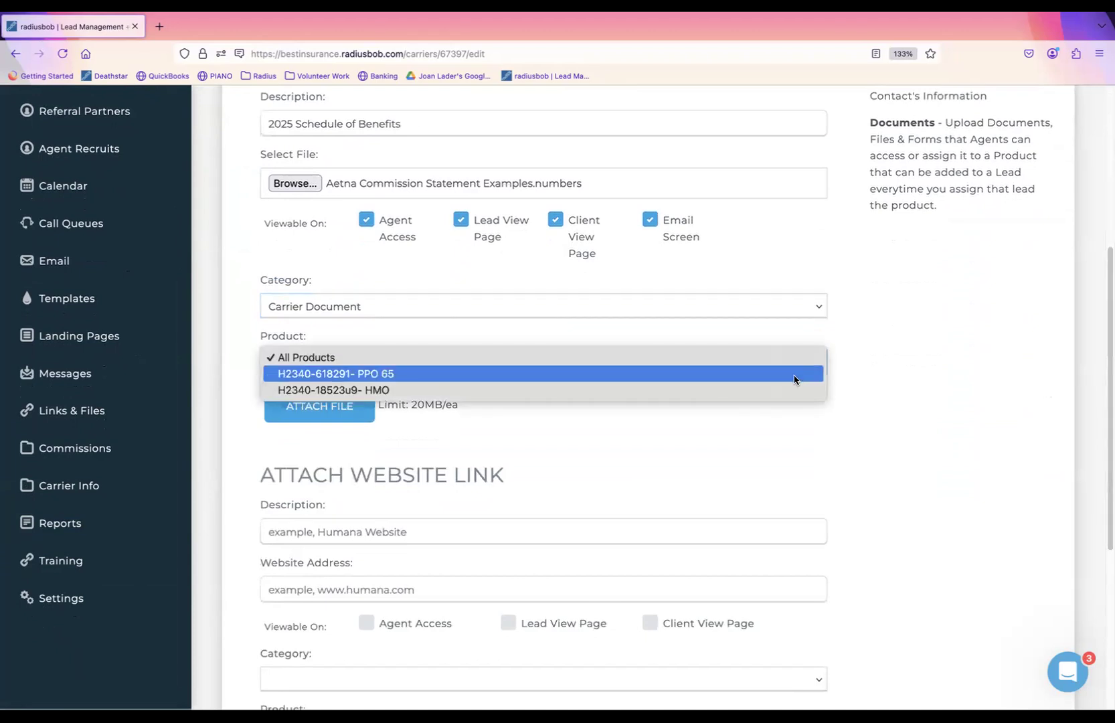
pyautogui.click(731, 373)
pyautogui.click(732, 364)
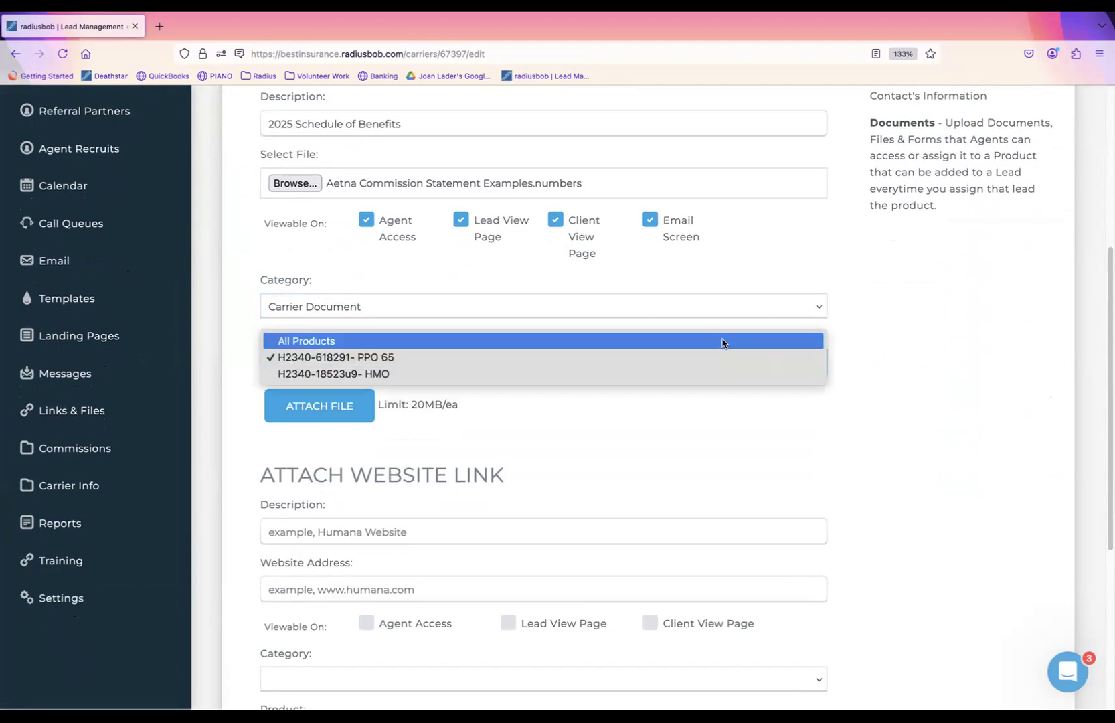
pyautogui.click(722, 342)
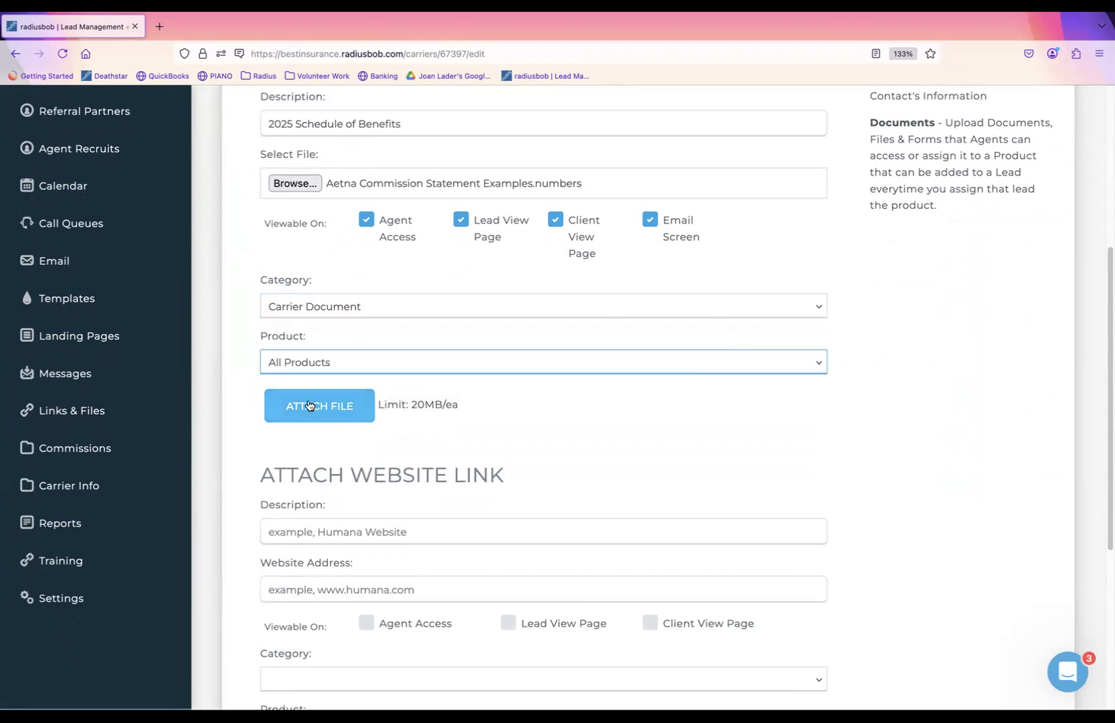
pyautogui.moveTo(469, 408); pyautogui.dragTo(377, 405)
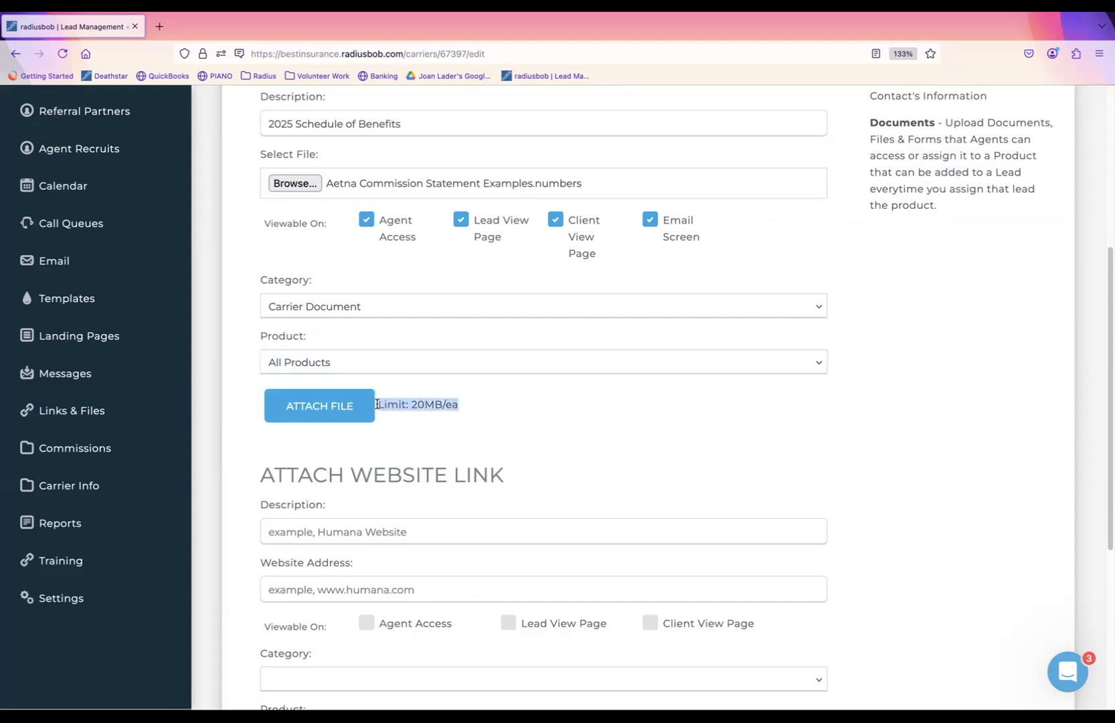
pyautogui.click(343, 408)
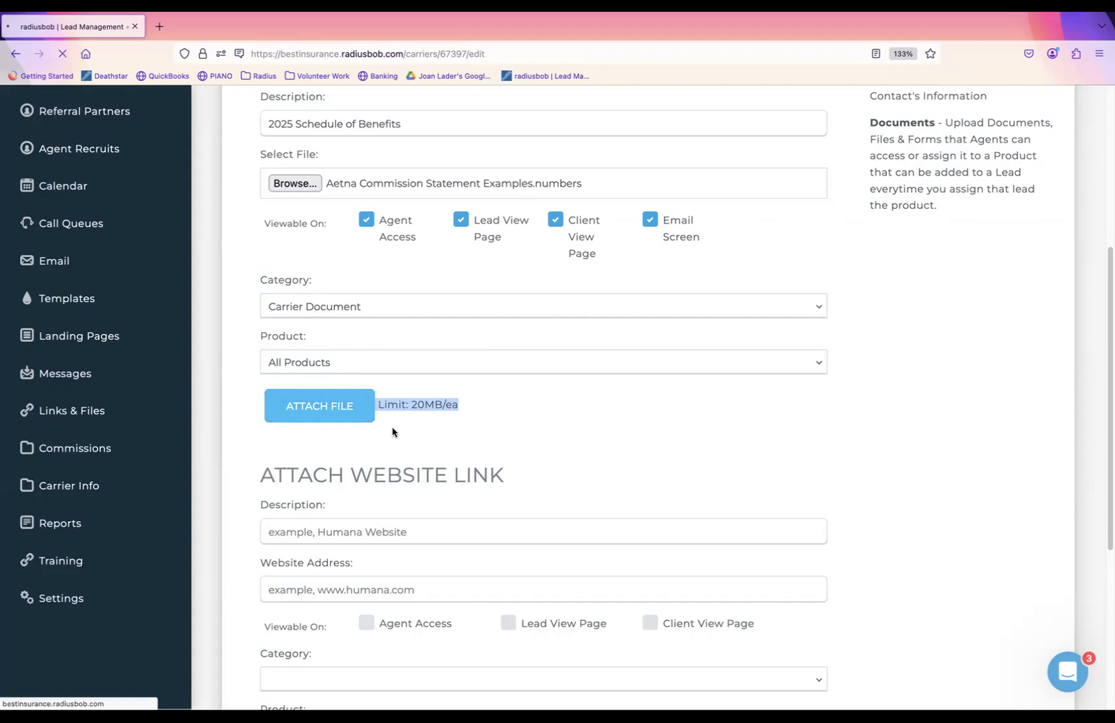
pyautogui.scroll(-3, 623, 395)
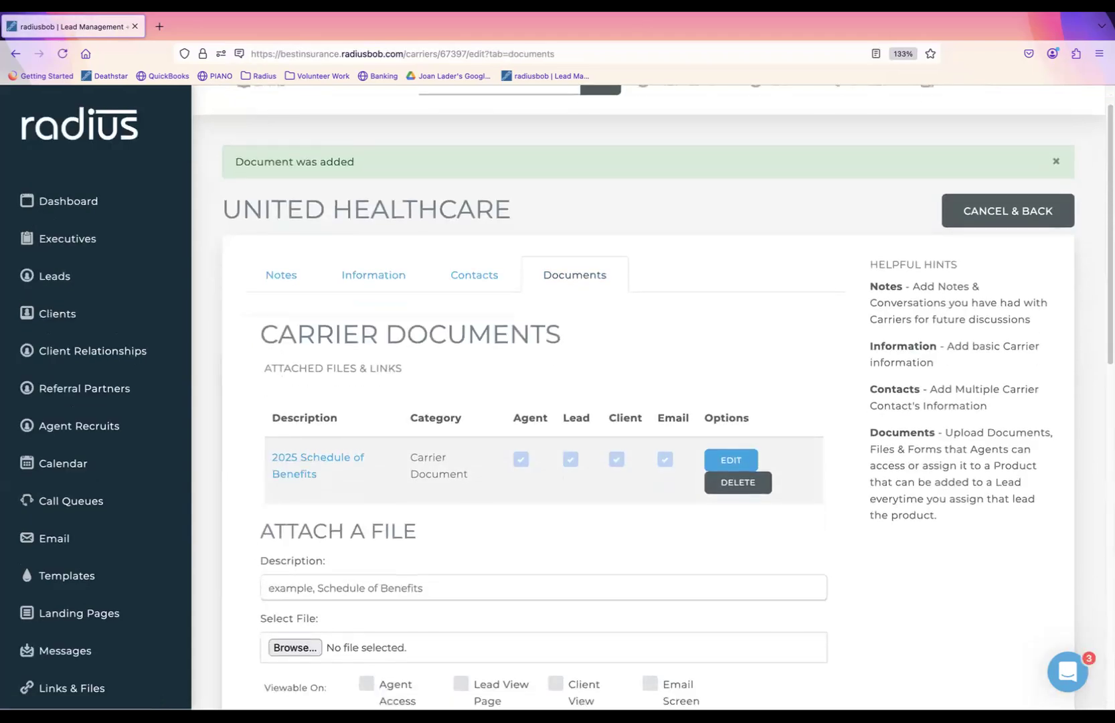
pyautogui.scroll(-10, 623, 395)
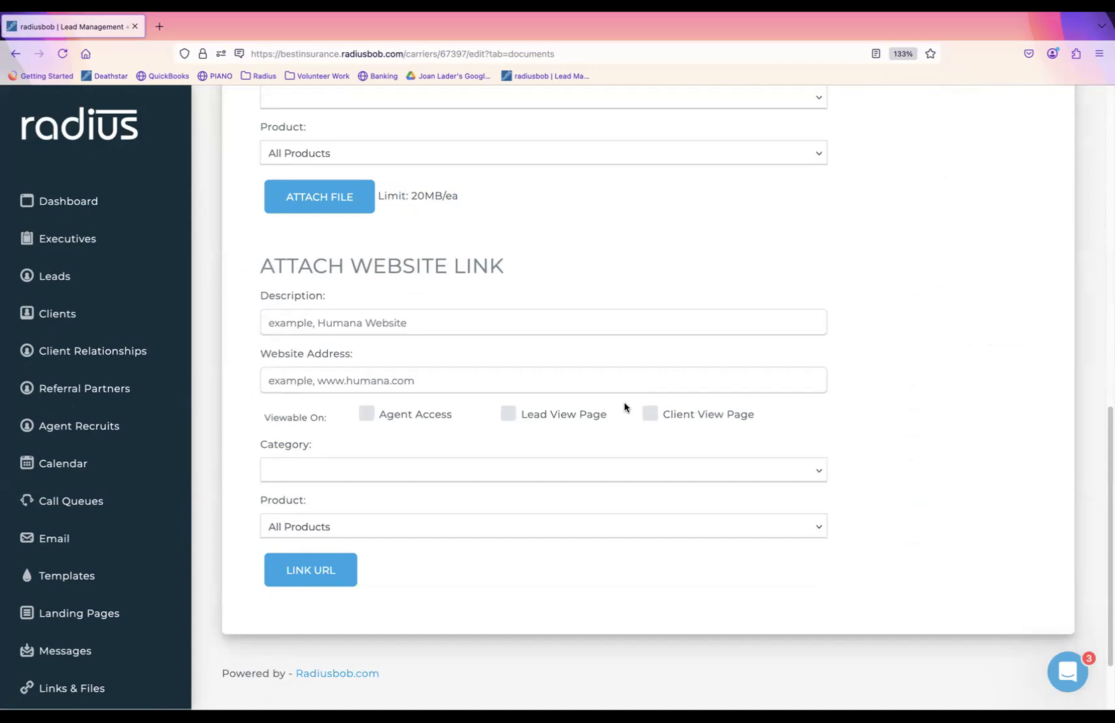
pyautogui.click(532, 315)
pyautogui.write('UHC client portal')
pyautogui.click(472, 368)
pyautogui.write('www.uhc.com')
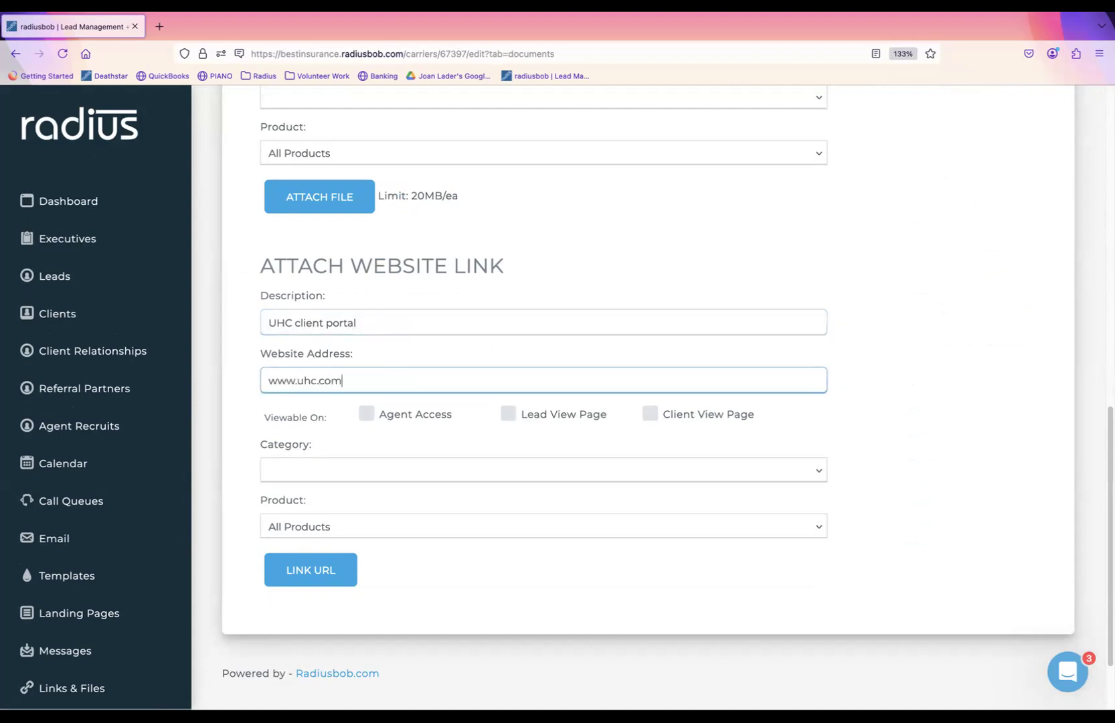
pyautogui.write('/portal')
# Make the link viewable on Agent Access, Lead View Page and Client View Page, categorize it as Carrier Document, and attach it
pyautogui.click(424, 416)
pyautogui.click(508, 414)
pyautogui.click(651, 414)
pyautogui.click(421, 470)
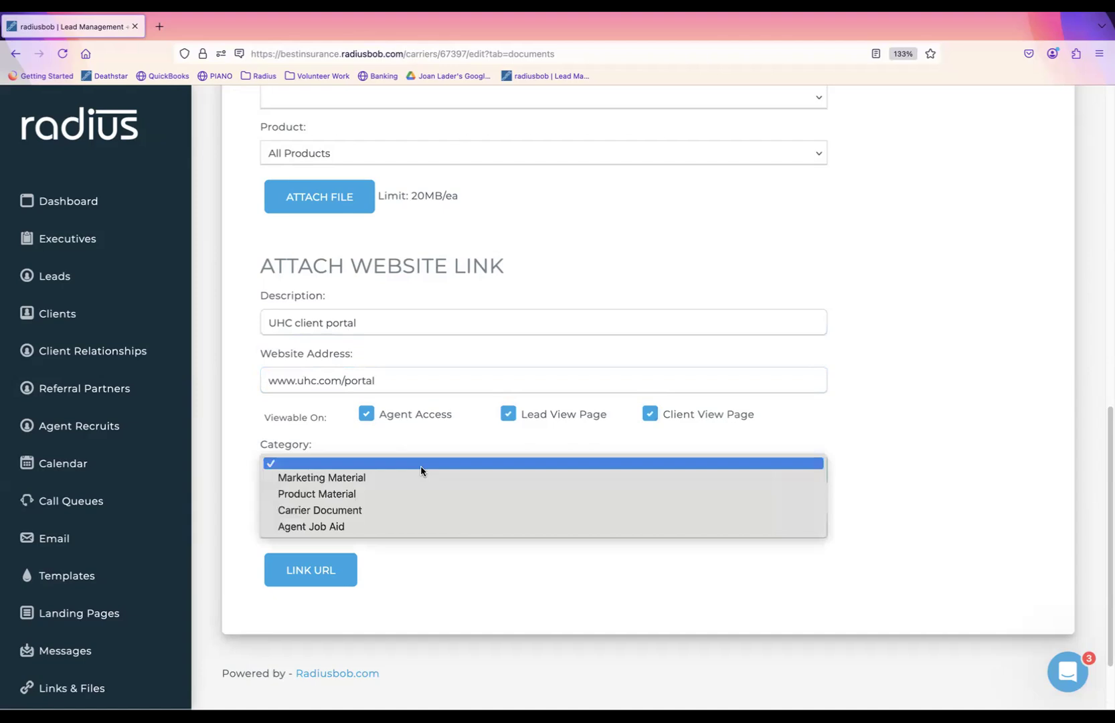
pyautogui.click(406, 510)
pyautogui.click(294, 571)
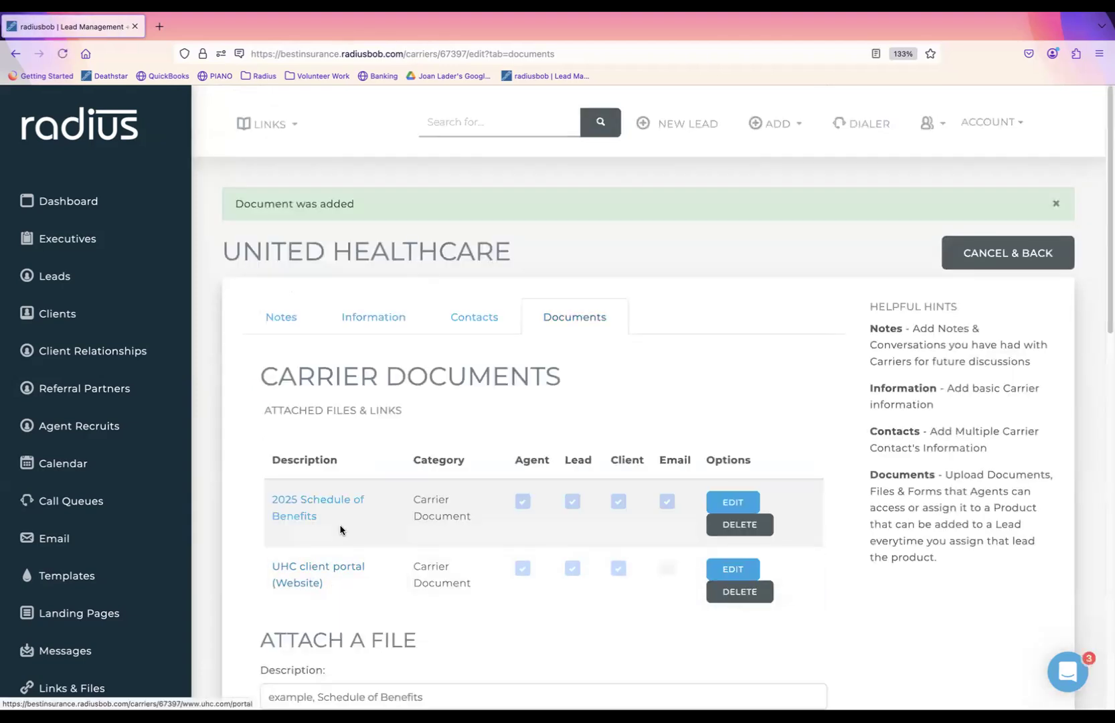
# Filter the client list by the carrier United HealthCare
pyautogui.click(104, 327)
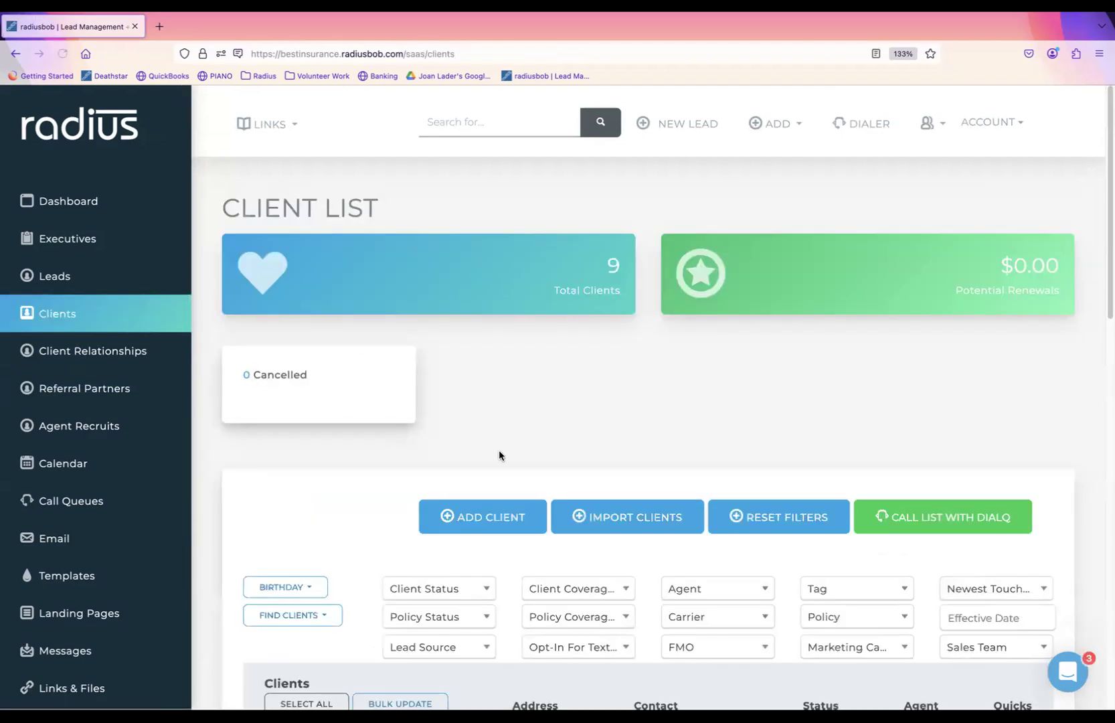
pyautogui.scroll(-5, 1053, 365)
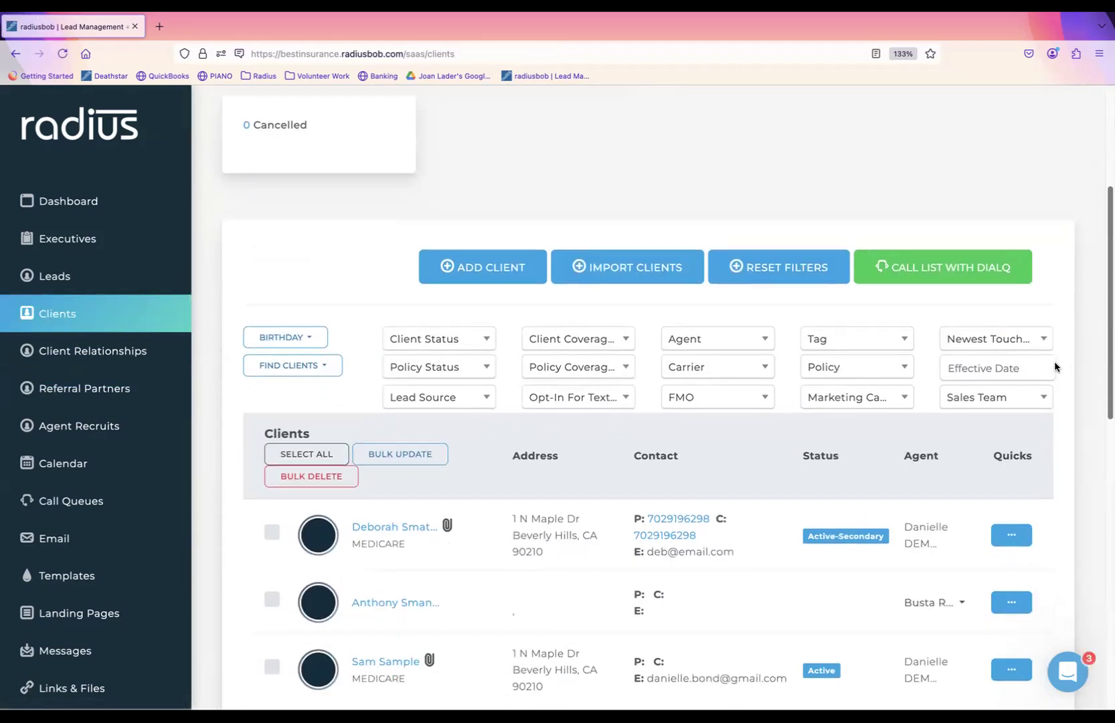
pyautogui.scroll(-1, 1050, 385)
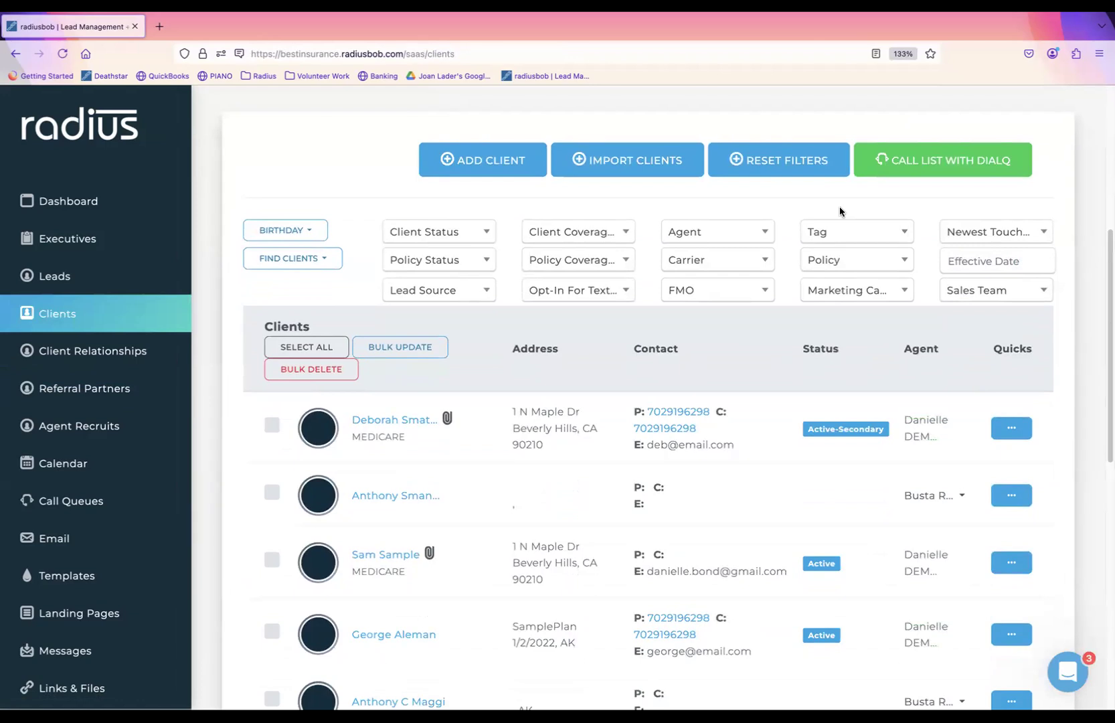
pyautogui.click(703, 266)
pyautogui.write('un')
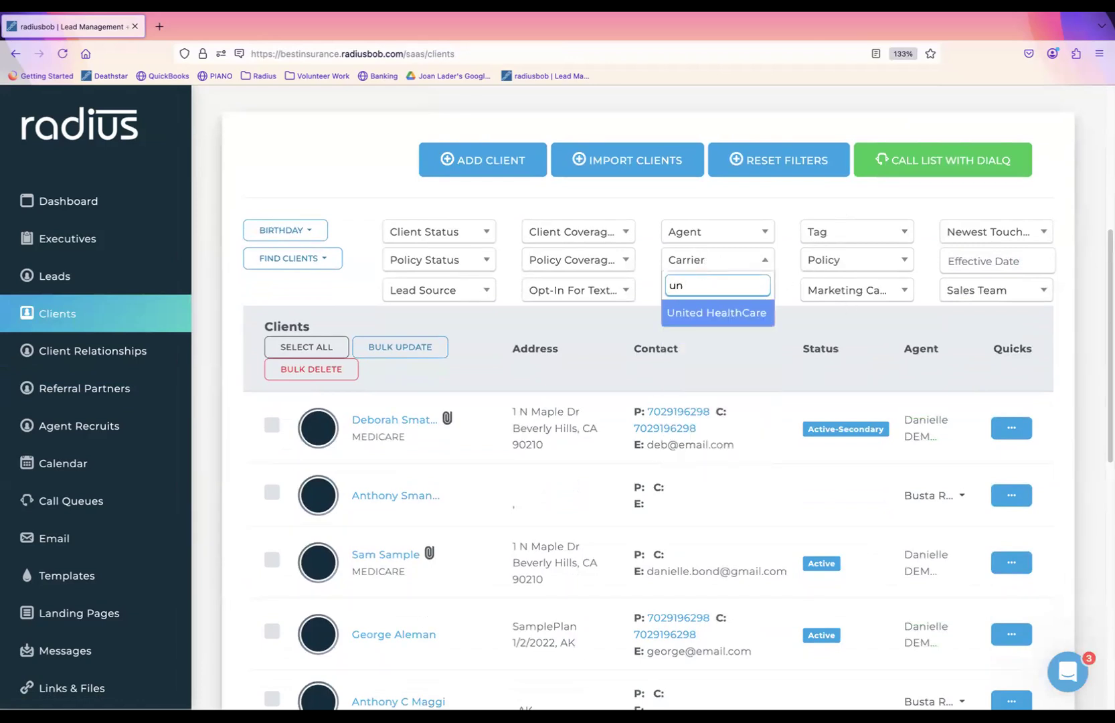
pyautogui.click(702, 316)
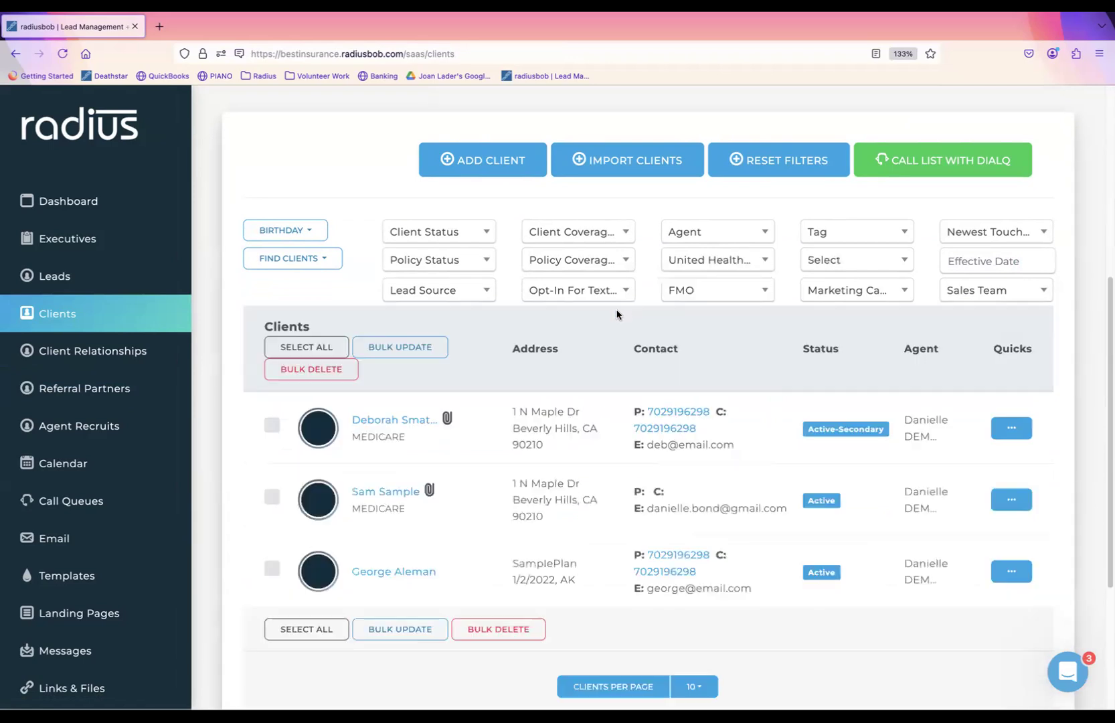
# From the first filtered client's record, check the email attachment options for product H2340-18523u9- HMO, and close the email without sending
pyautogui.click(402, 421)
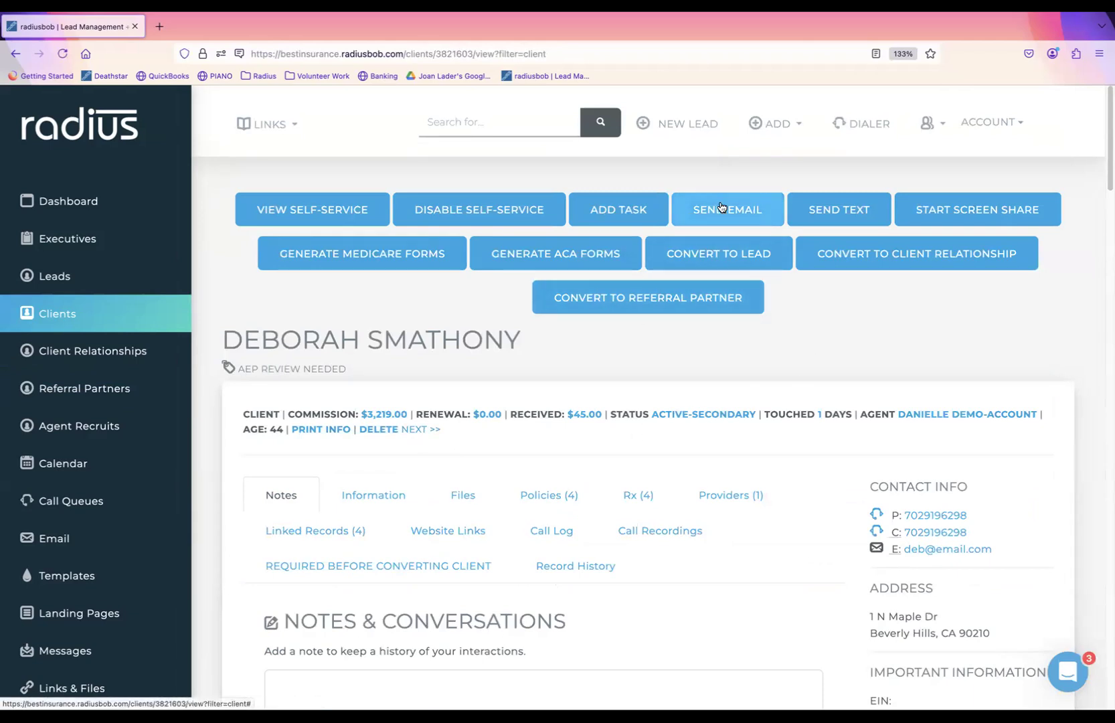
pyautogui.click(702, 210)
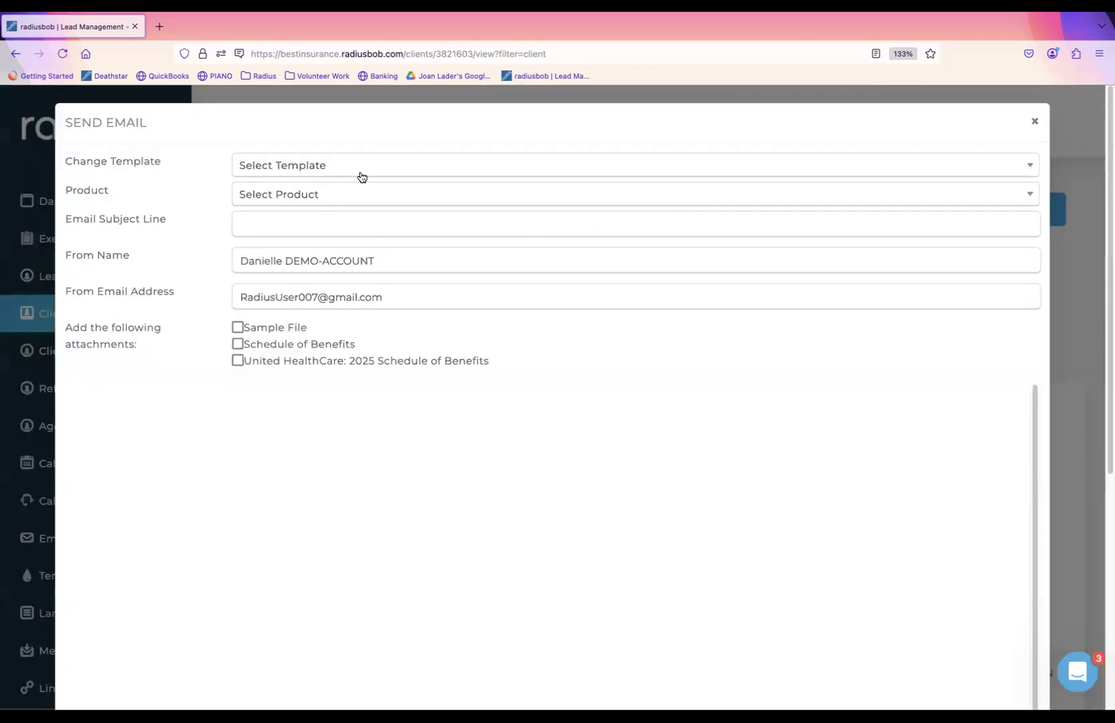
pyautogui.click(362, 194)
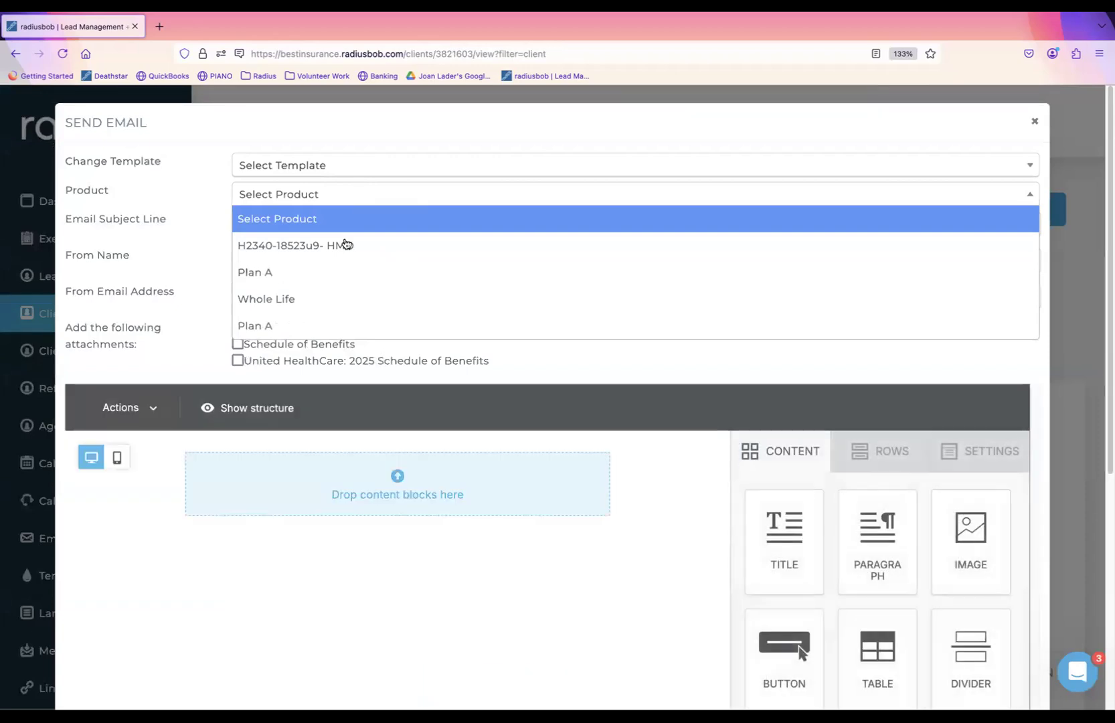
pyautogui.click(343, 248)
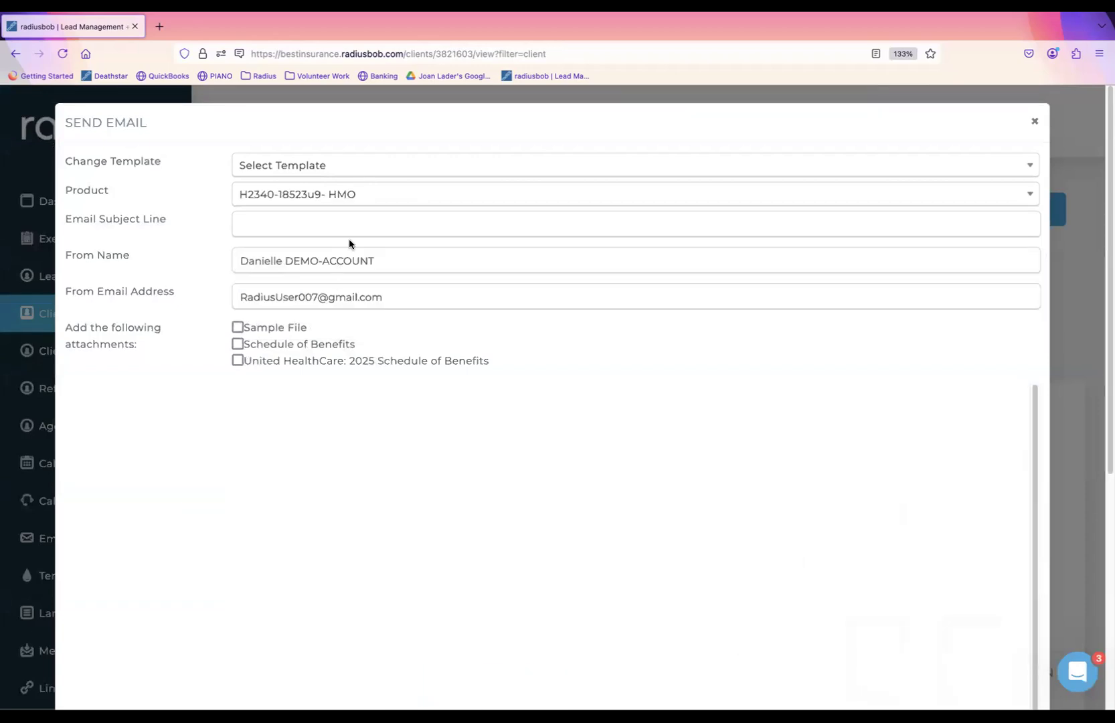
pyautogui.moveTo(243, 361); pyautogui.dragTo(457, 362)
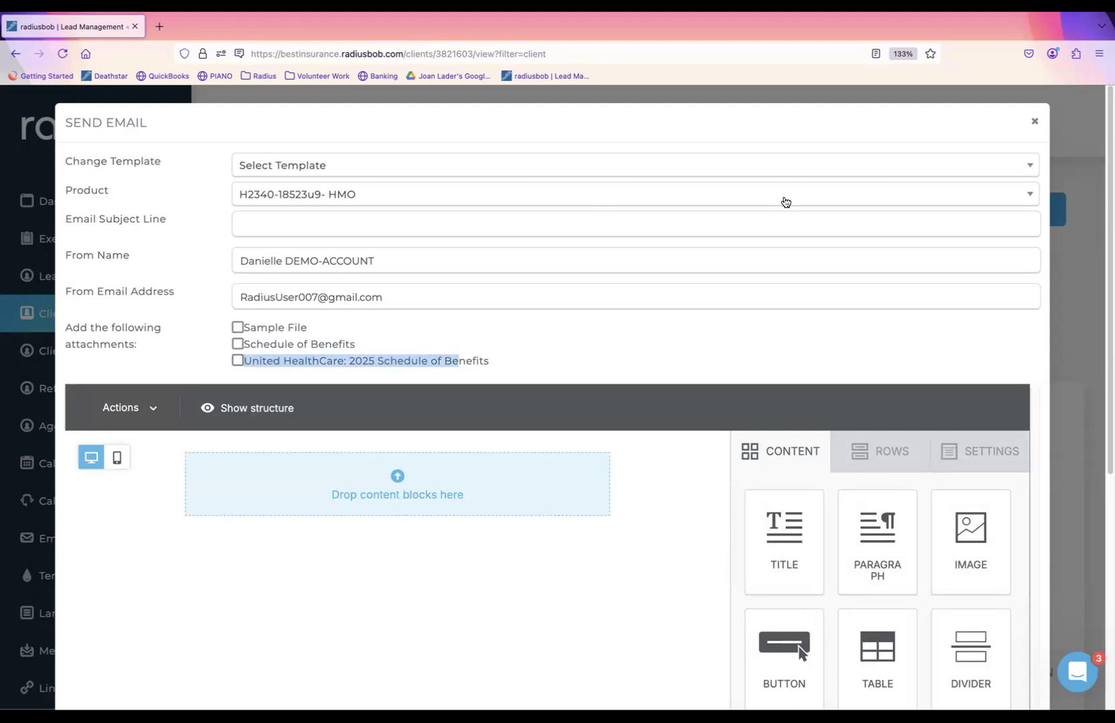
pyautogui.click(1034, 122)
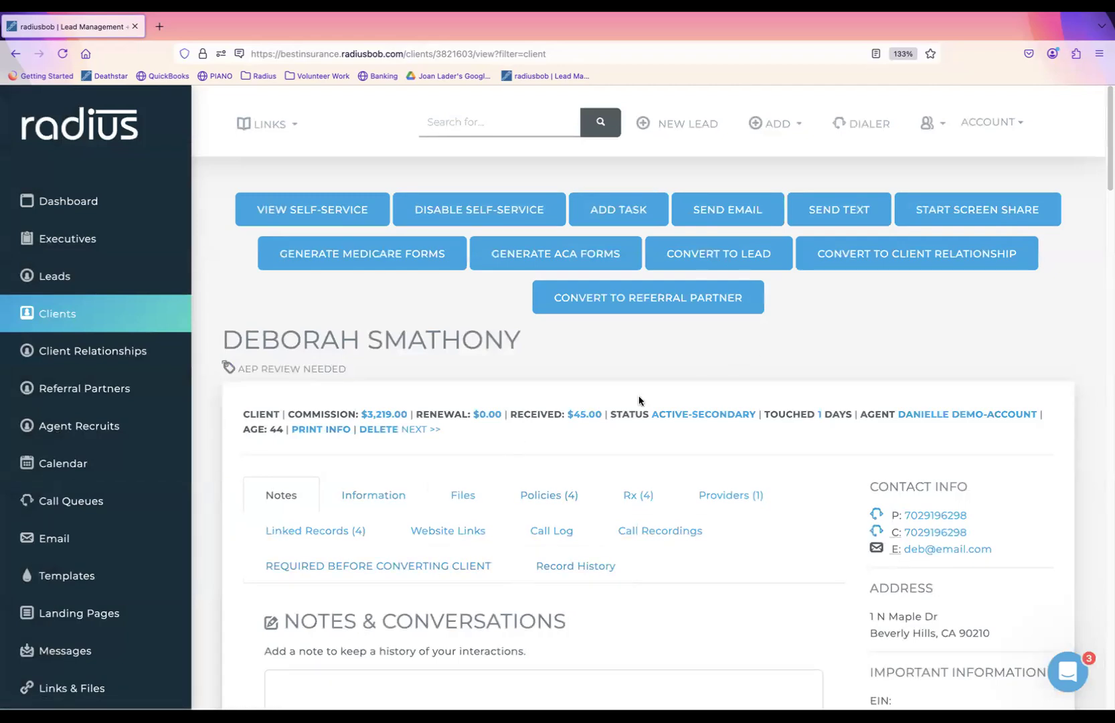
# Examine the client's website links and files for the documents and links shared from the carrier
pyautogui.click(442, 535)
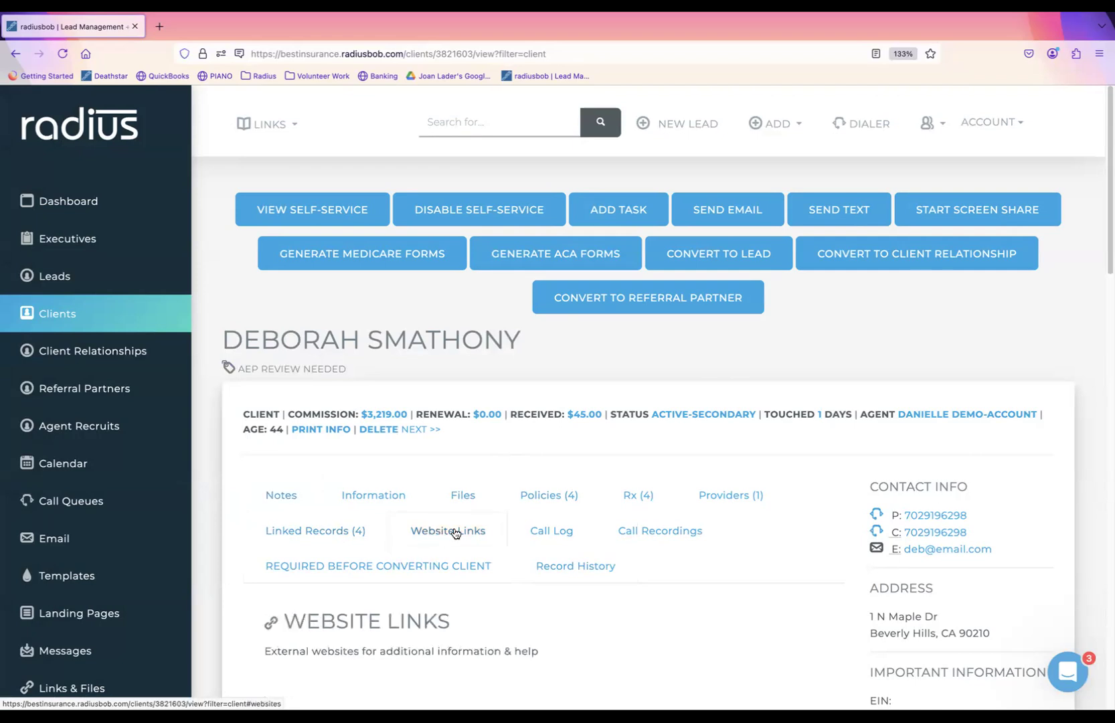
pyautogui.scroll(-5, 1098, 233)
pyautogui.scroll(5, 1026, 356)
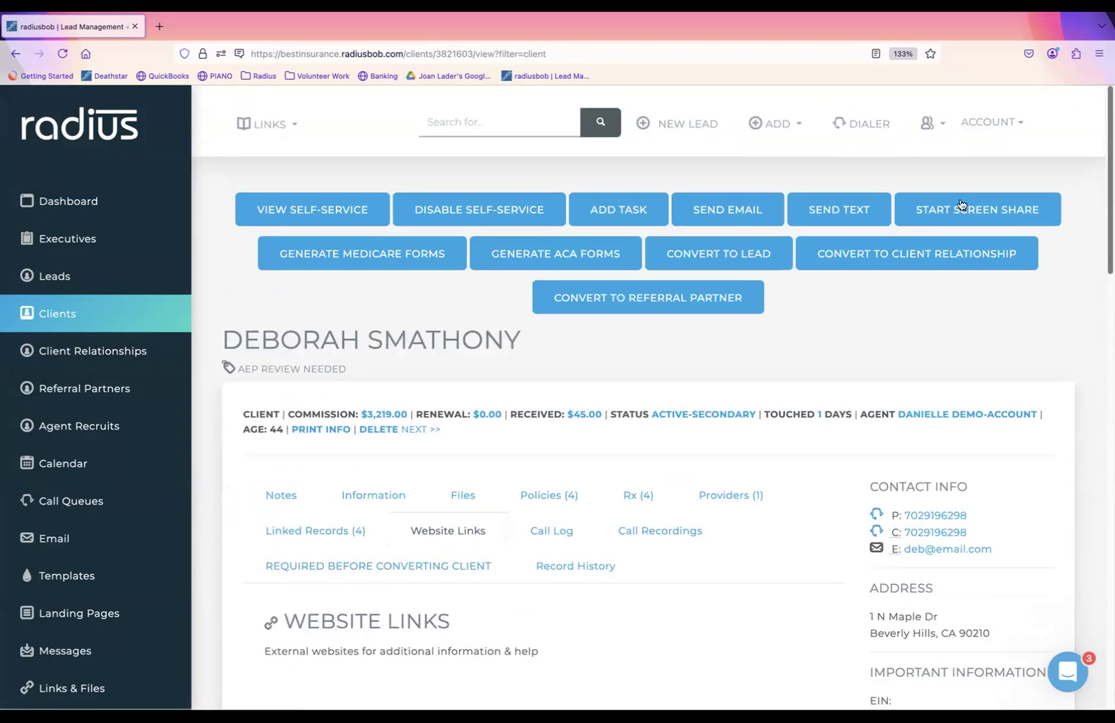
pyautogui.click(465, 496)
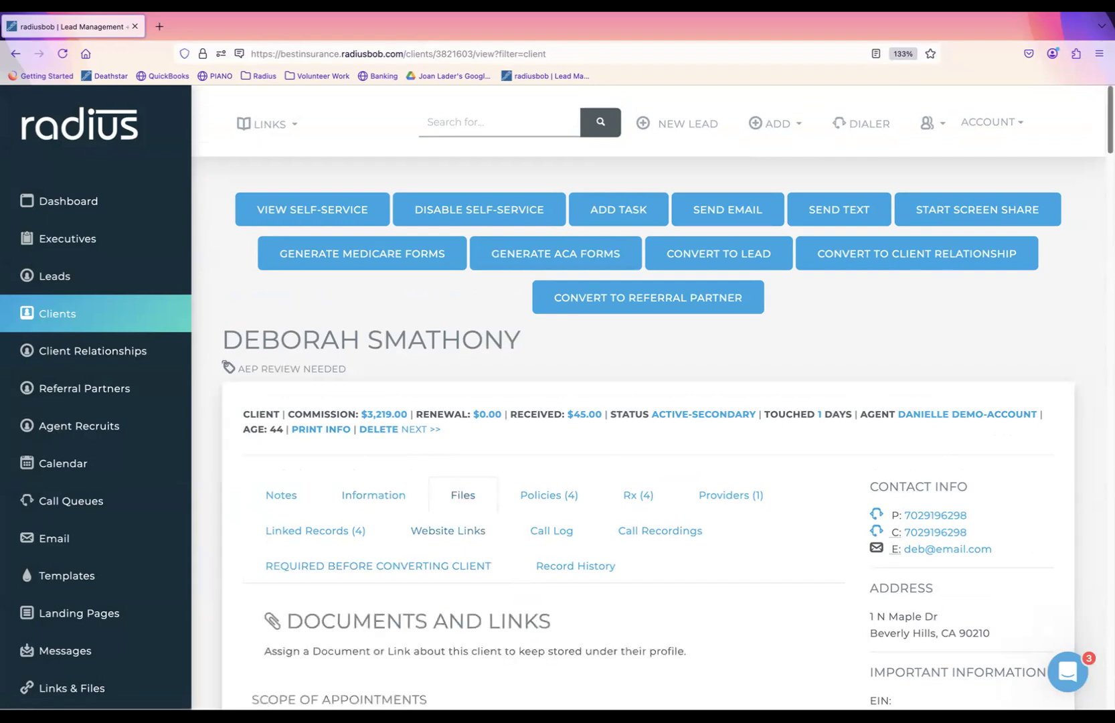
pyautogui.scroll(-15, 1041, 347)
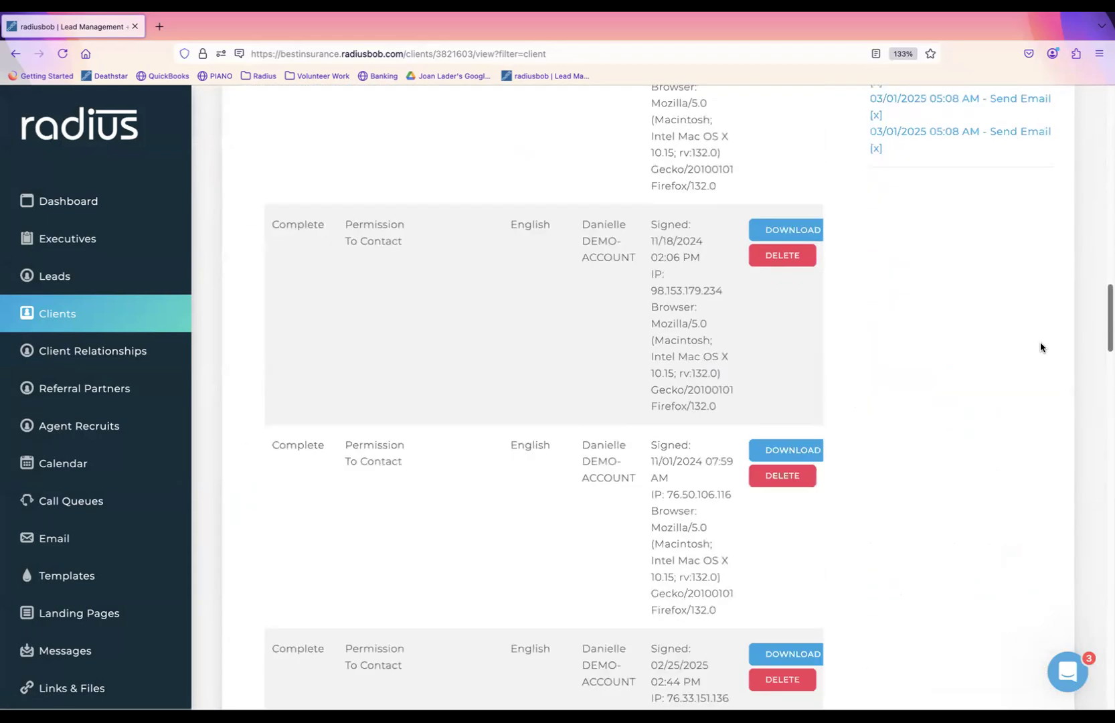
pyautogui.scroll(-15, 1040, 347)
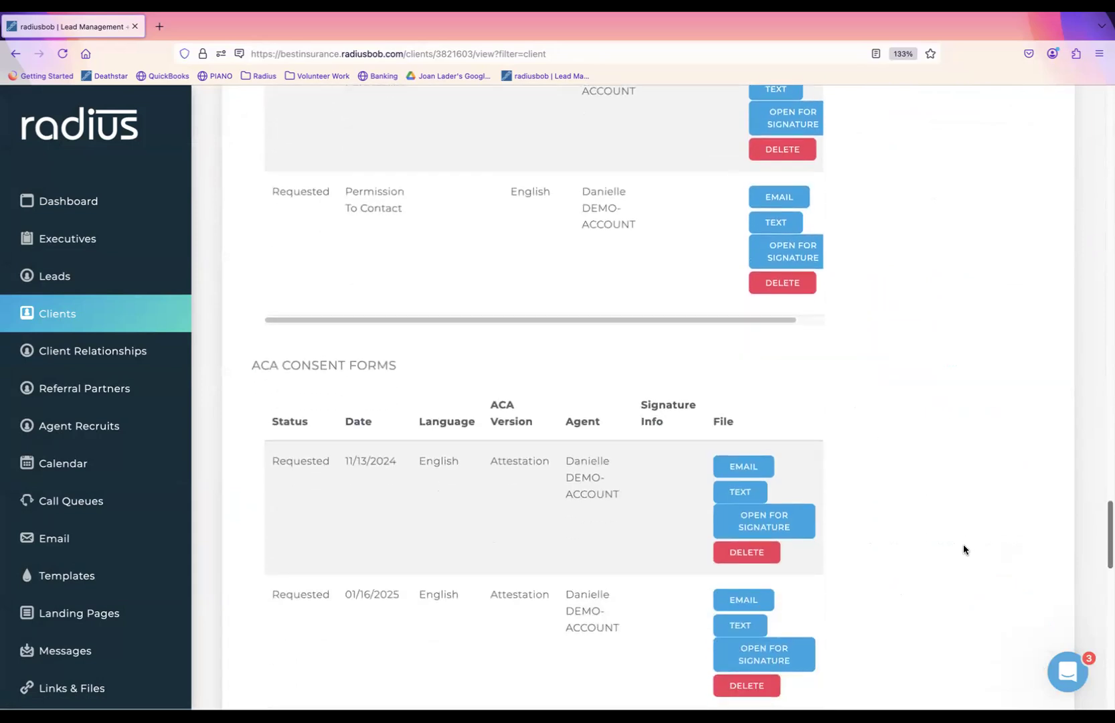
pyautogui.scroll(-10, 964, 549)
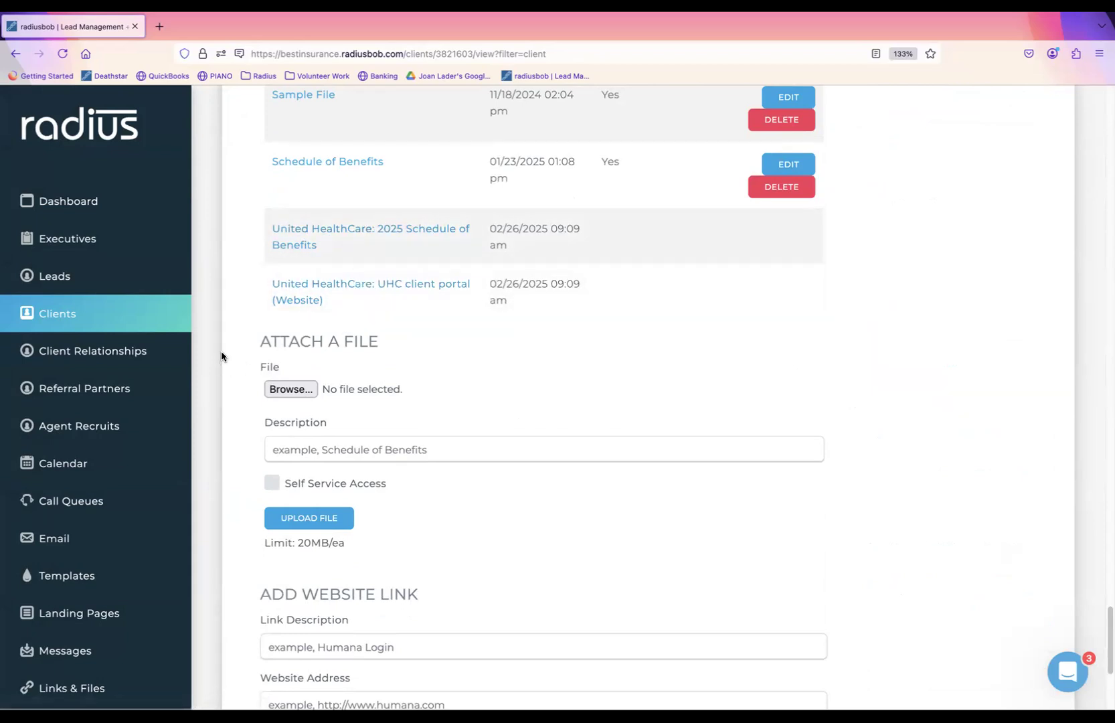
# Filter the agents' carrier information page for "united" to review that carrier's documents
pyautogui.scroll(-5, 185, 352)
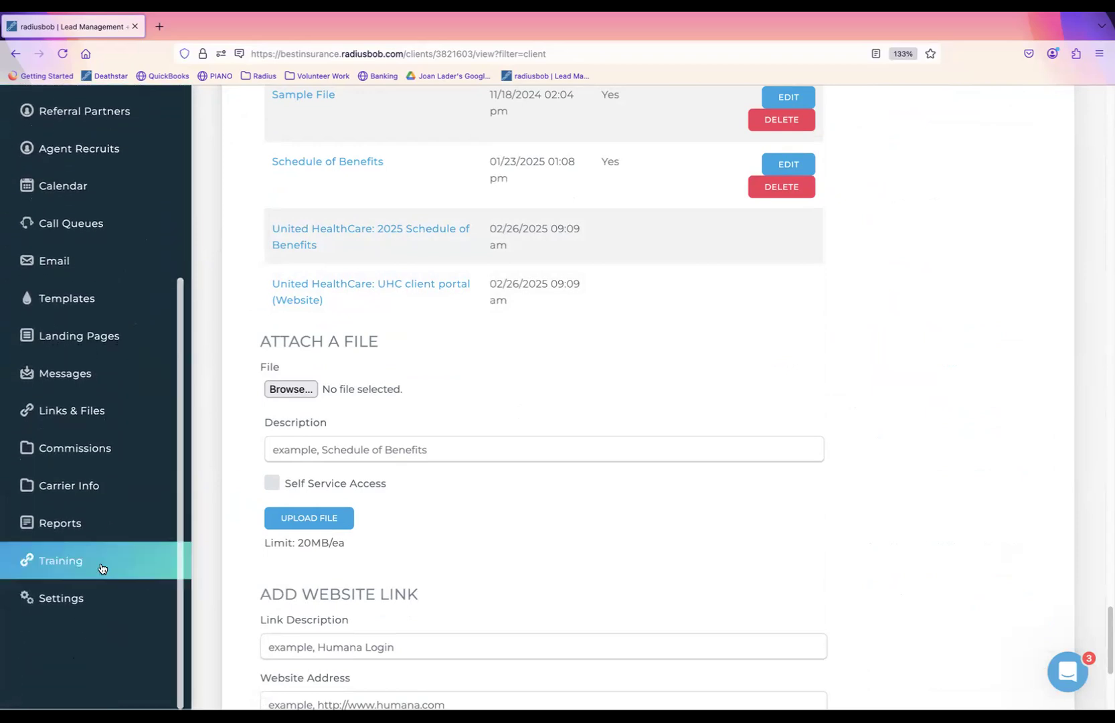
pyautogui.click(92, 494)
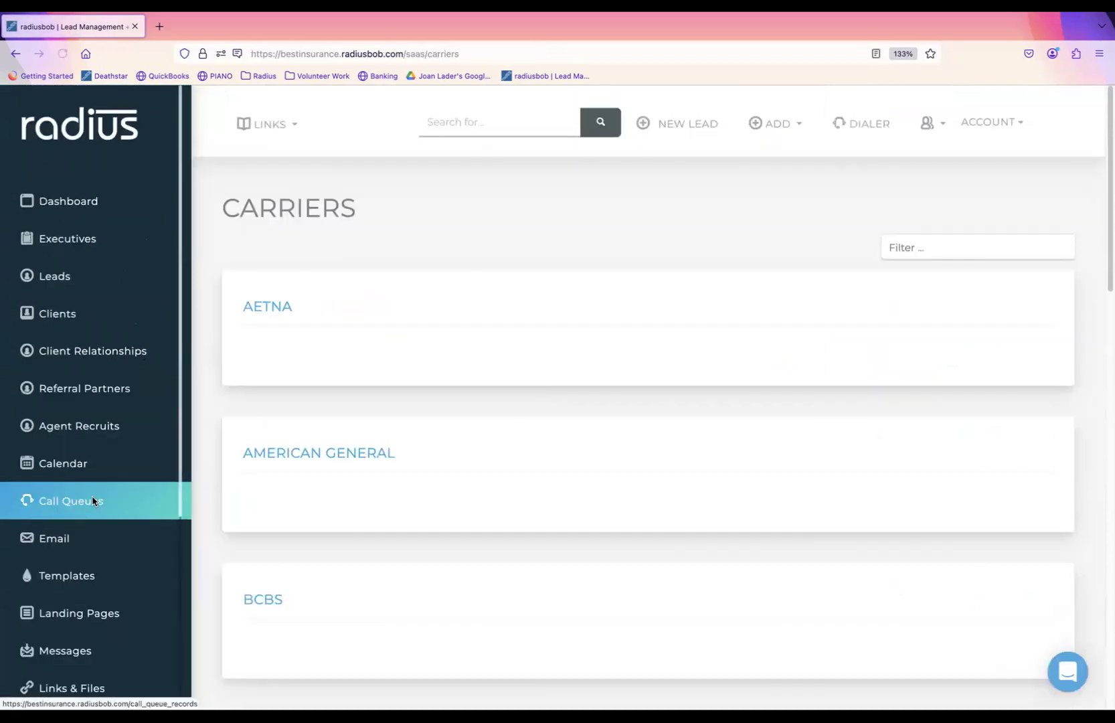
pyautogui.click(966, 249)
pyautogui.write('united')
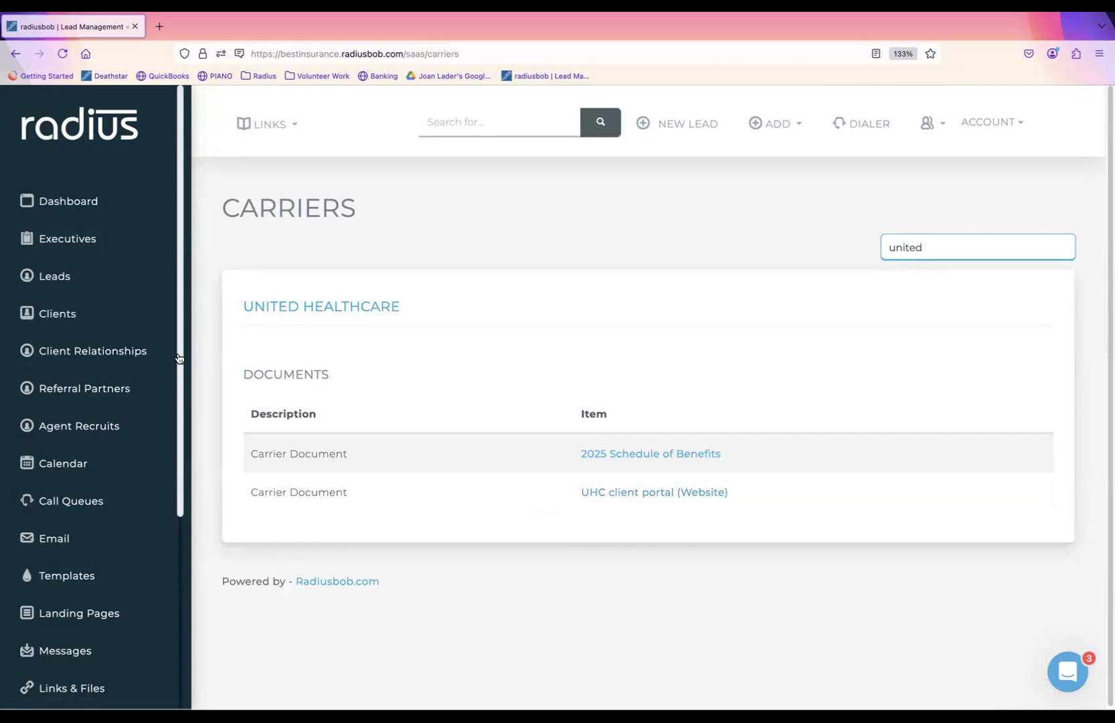
# Open the United HealthCare product H2340-18523u9- HMO for editing from the account's product and commission settings
pyautogui.scroll(-5, 156, 643)
pyautogui.click(62, 600)
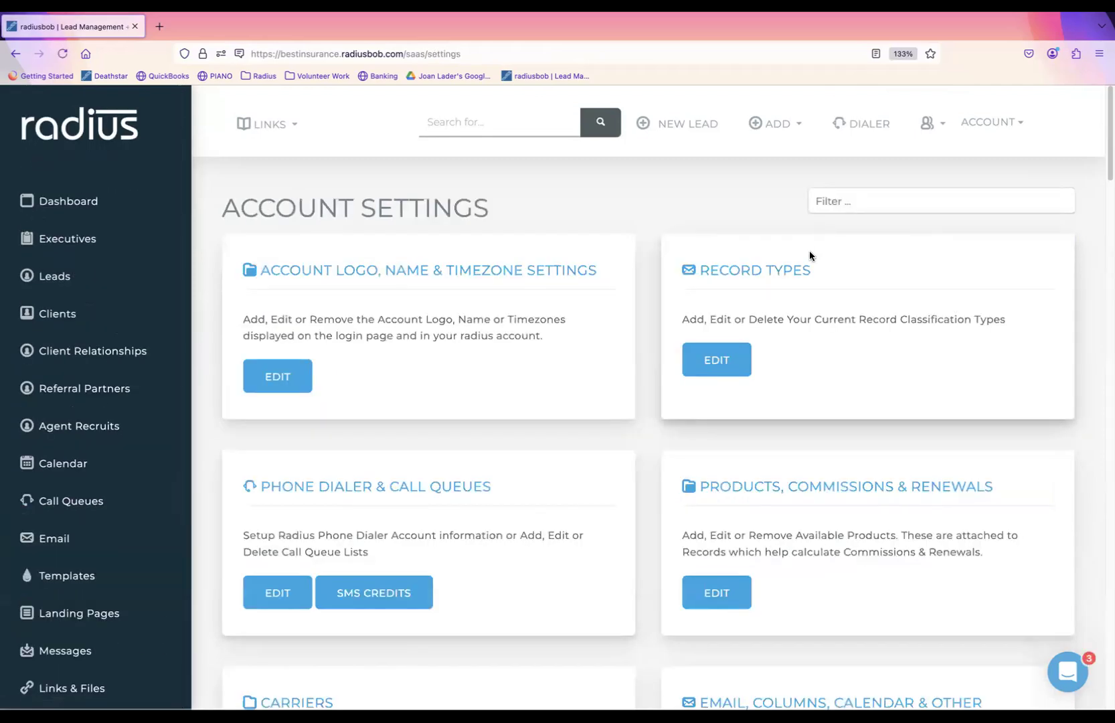
pyautogui.click(710, 603)
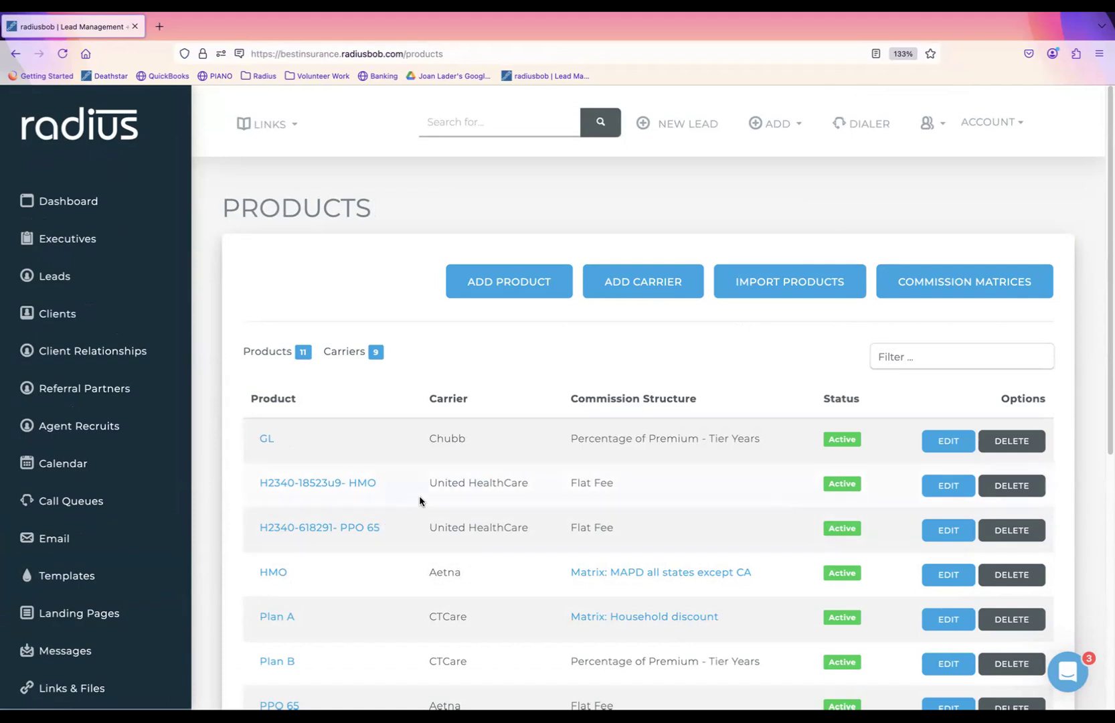
pyautogui.click(949, 483)
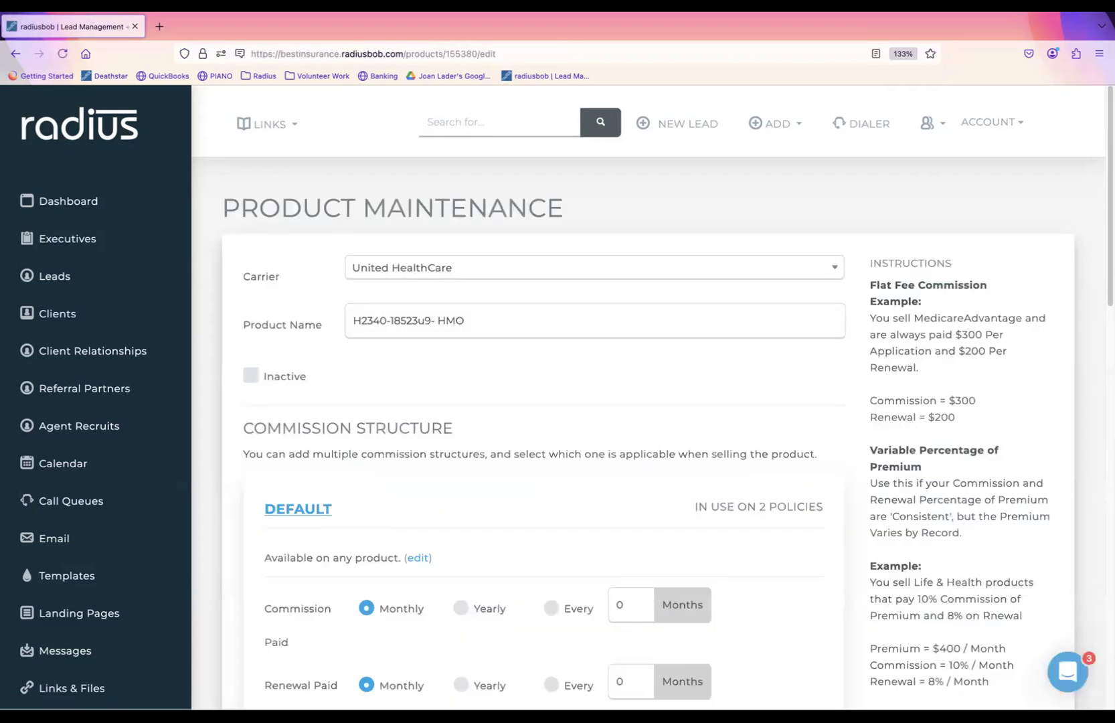
# Set the product's flat-fee annual commission to 350 and annual renewal to 150, and save the product
pyautogui.scroll(-6, 1088, 298)
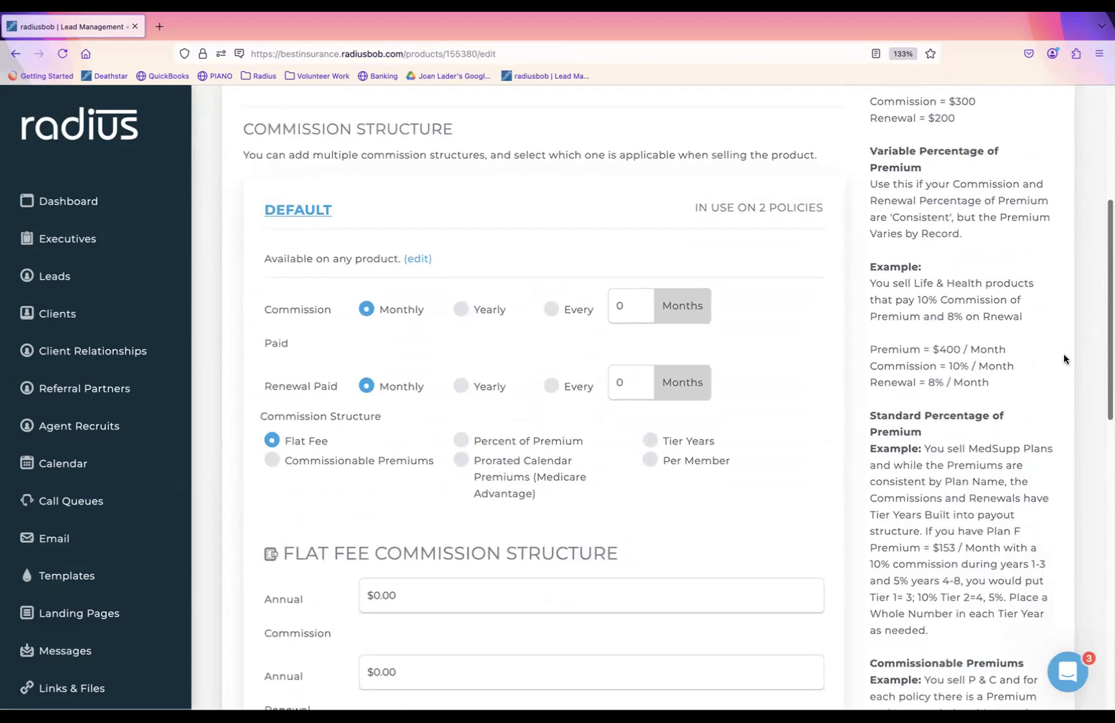
pyautogui.scroll(-1, 1053, 383)
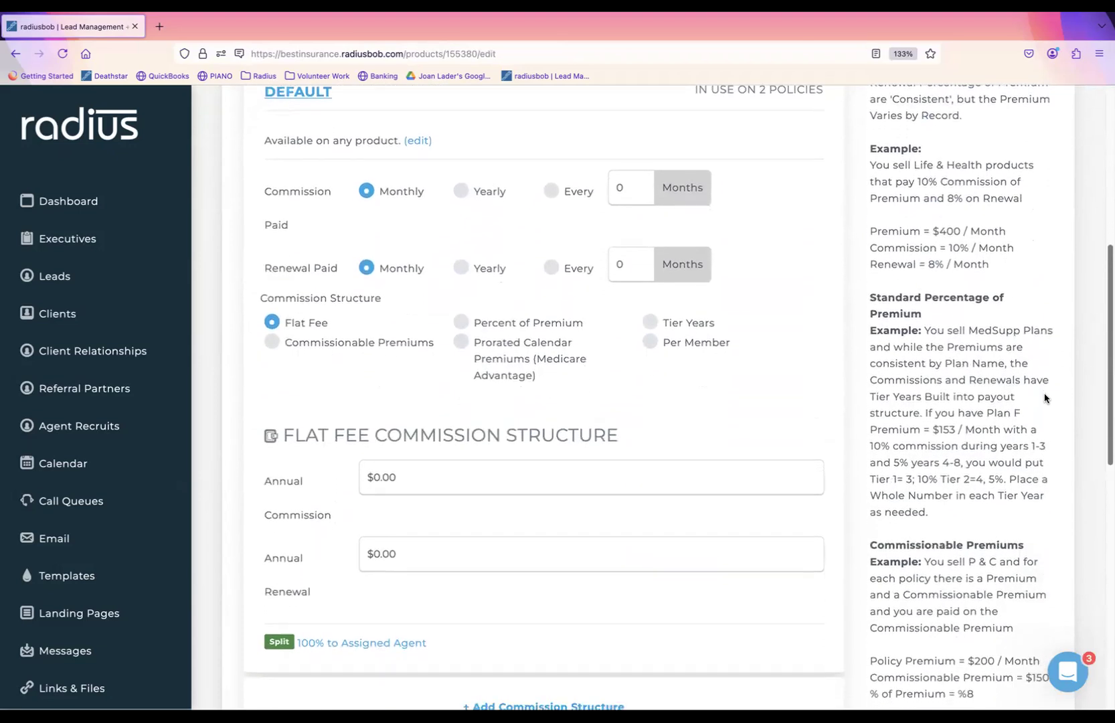
pyautogui.click(428, 480)
pyautogui.moveTo(428, 480); pyautogui.dragTo(328, 460)
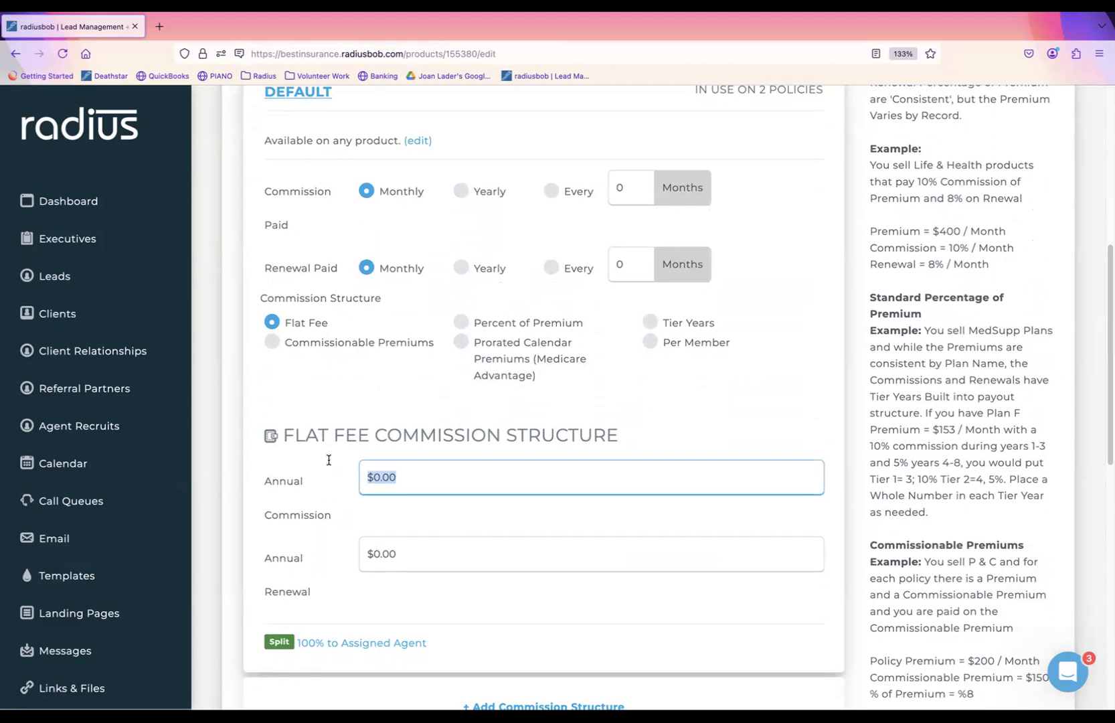
pyautogui.write('350')
pyautogui.press('Tab')
pyautogui.write('150')
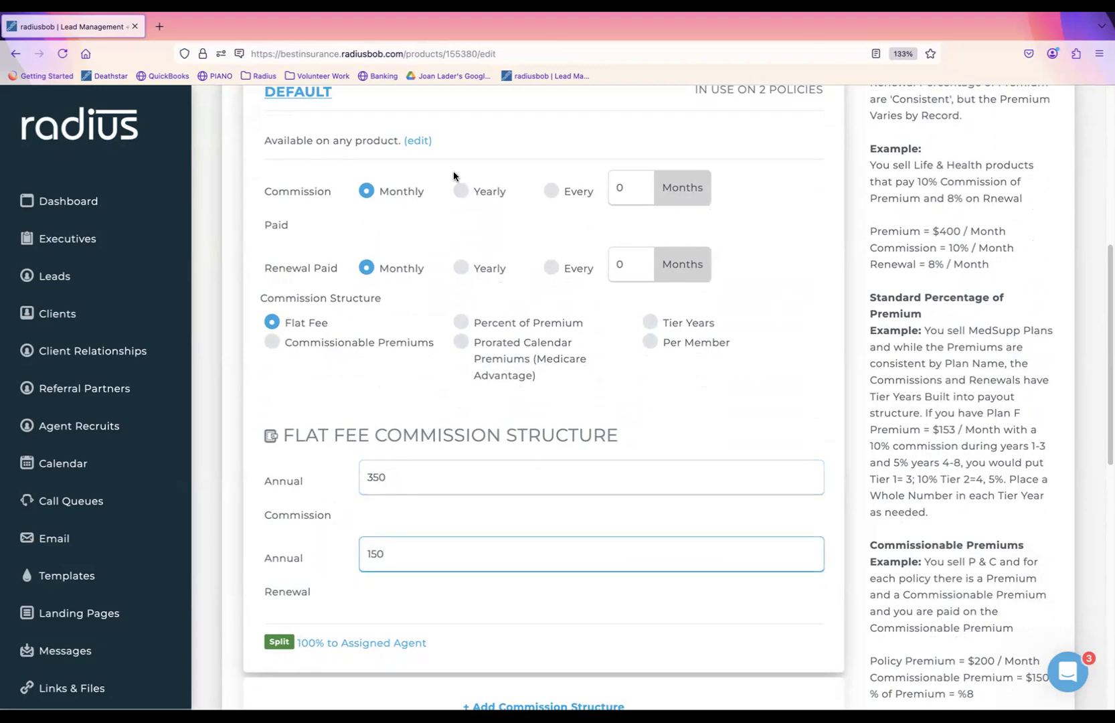
pyautogui.moveTo(340, 516); pyautogui.dragTo(264, 481)
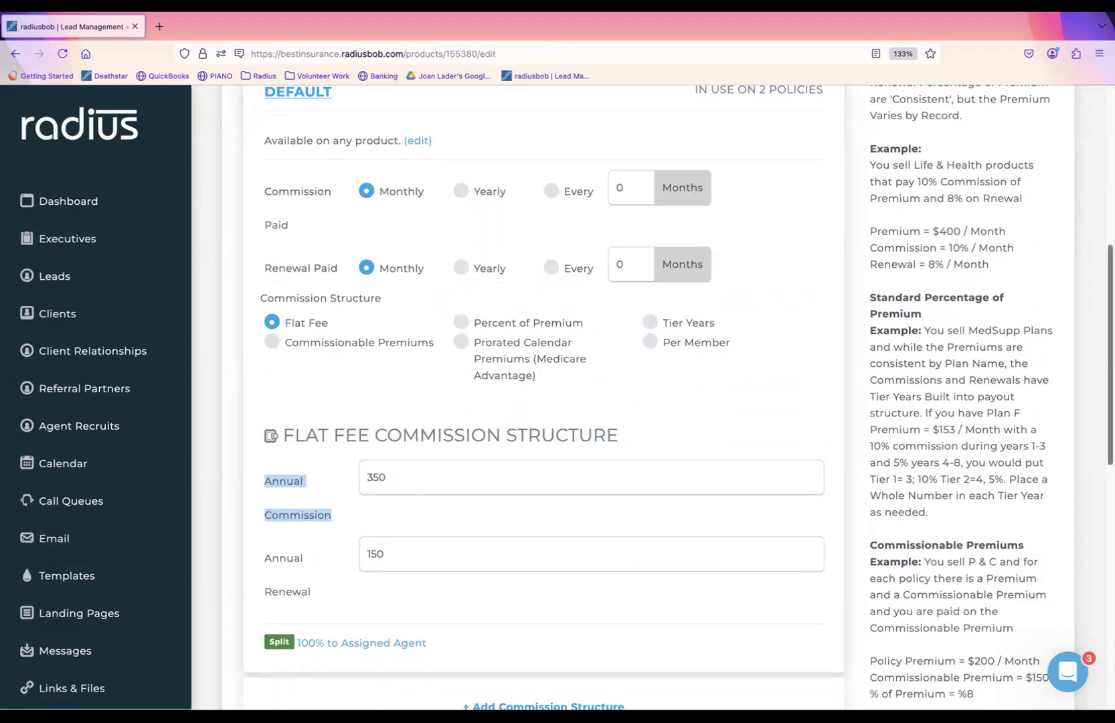
pyautogui.scroll(-6, 1045, 361)
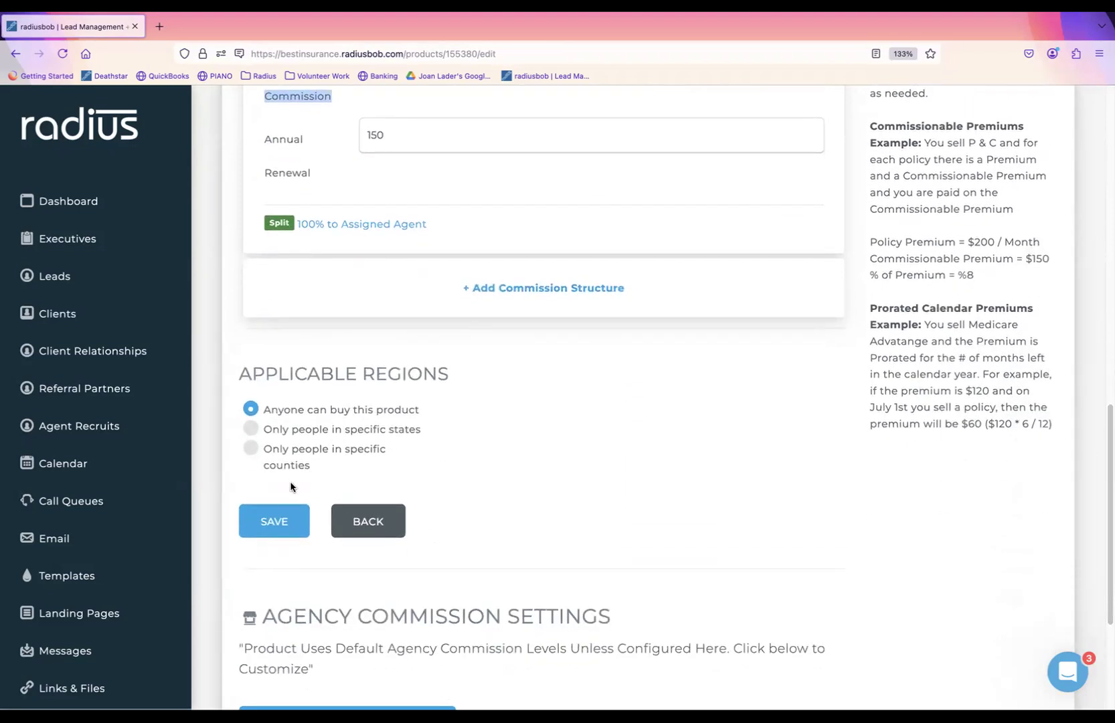
pyautogui.click(267, 532)
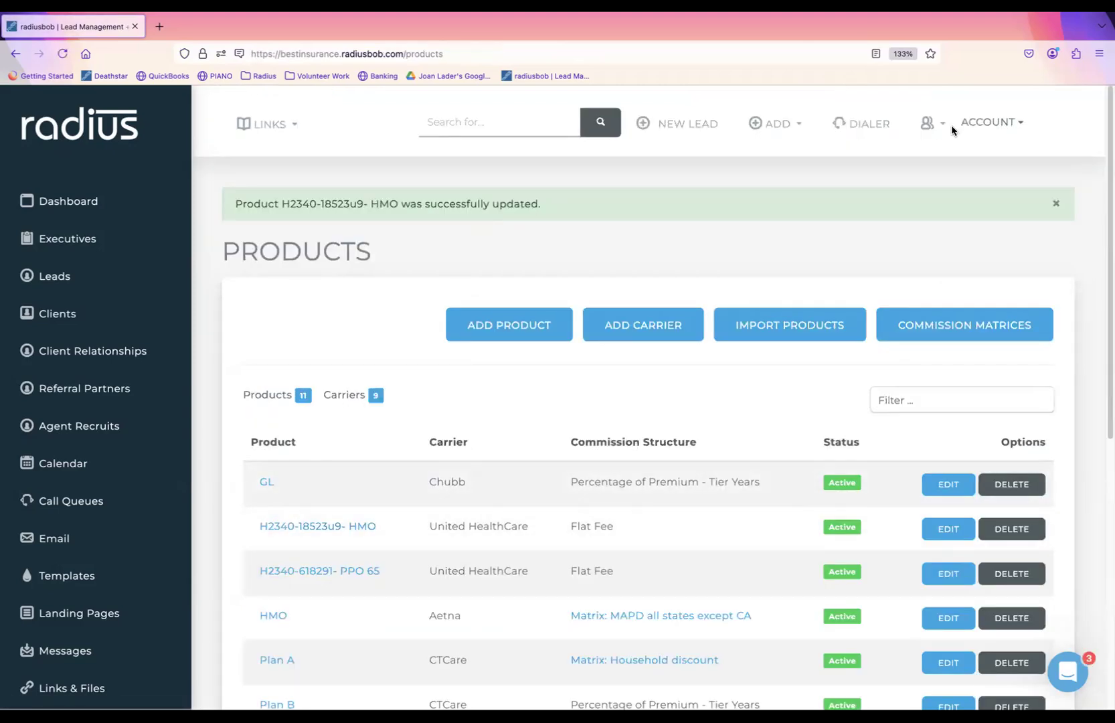
# Open the recently viewed client's record and open the canceled United HealthCare H2340-18523u9- HMO policy for editing
pyautogui.click(929, 123)
pyautogui.click(830, 191)
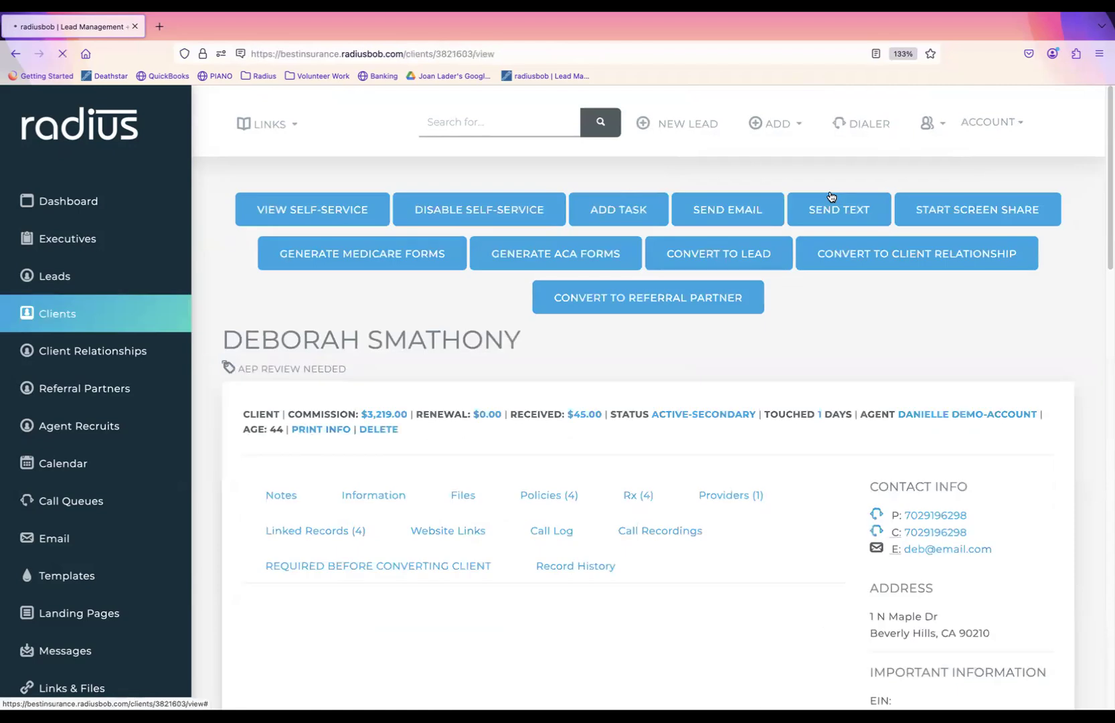
pyautogui.click(555, 496)
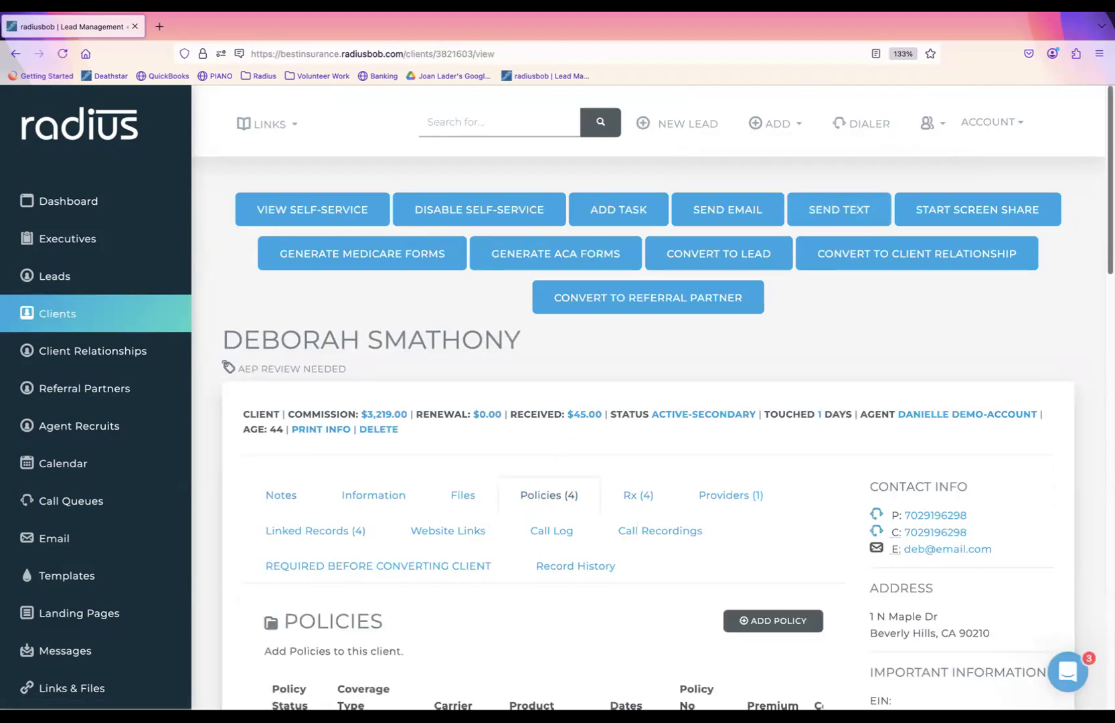
pyautogui.scroll(-3, 1083, 332)
pyautogui.scroll(-6, 1083, 335)
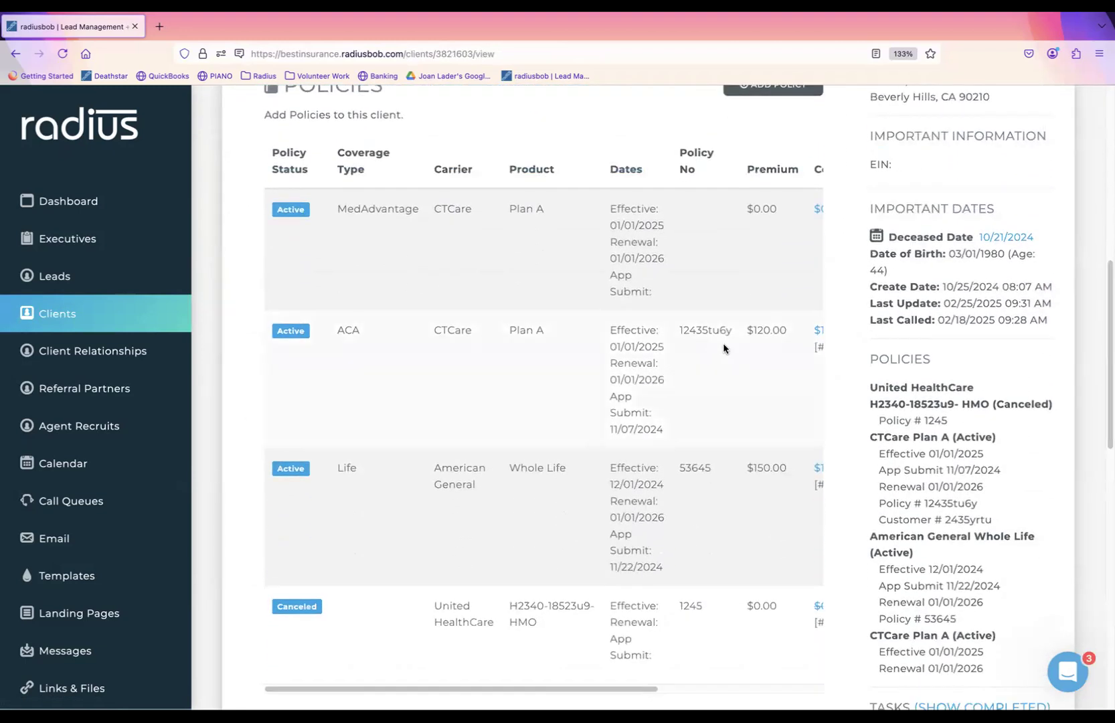
pyautogui.moveTo(650, 688); pyautogui.dragTo(826, 694)
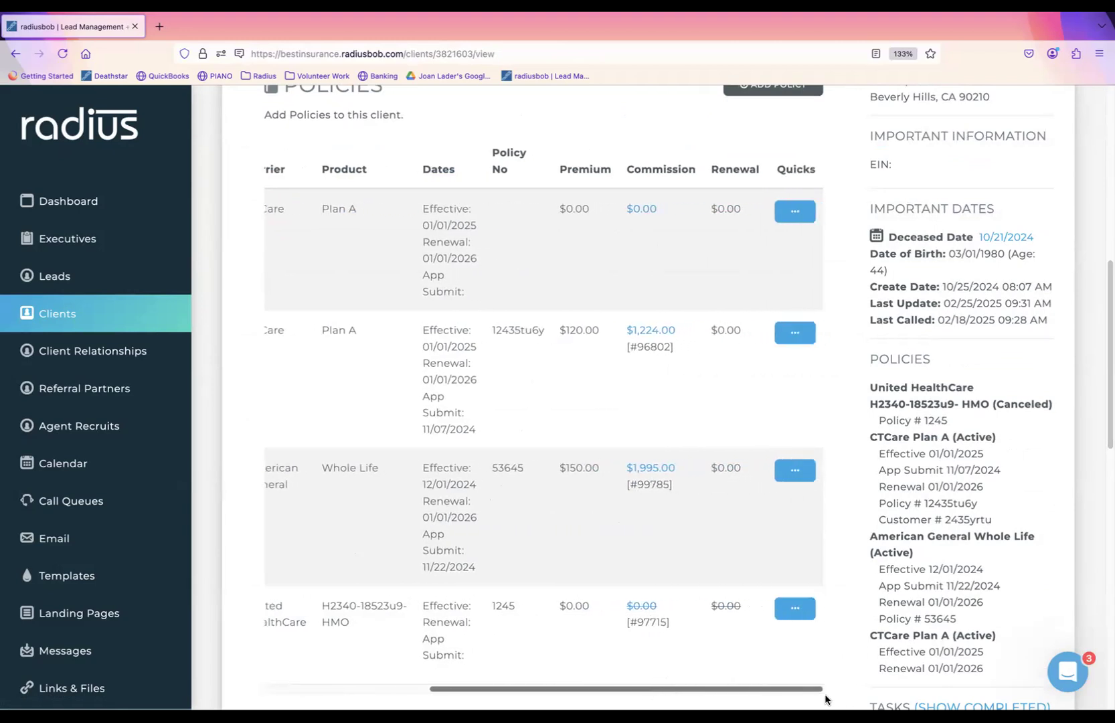
pyautogui.click(794, 607)
pyautogui.click(697, 463)
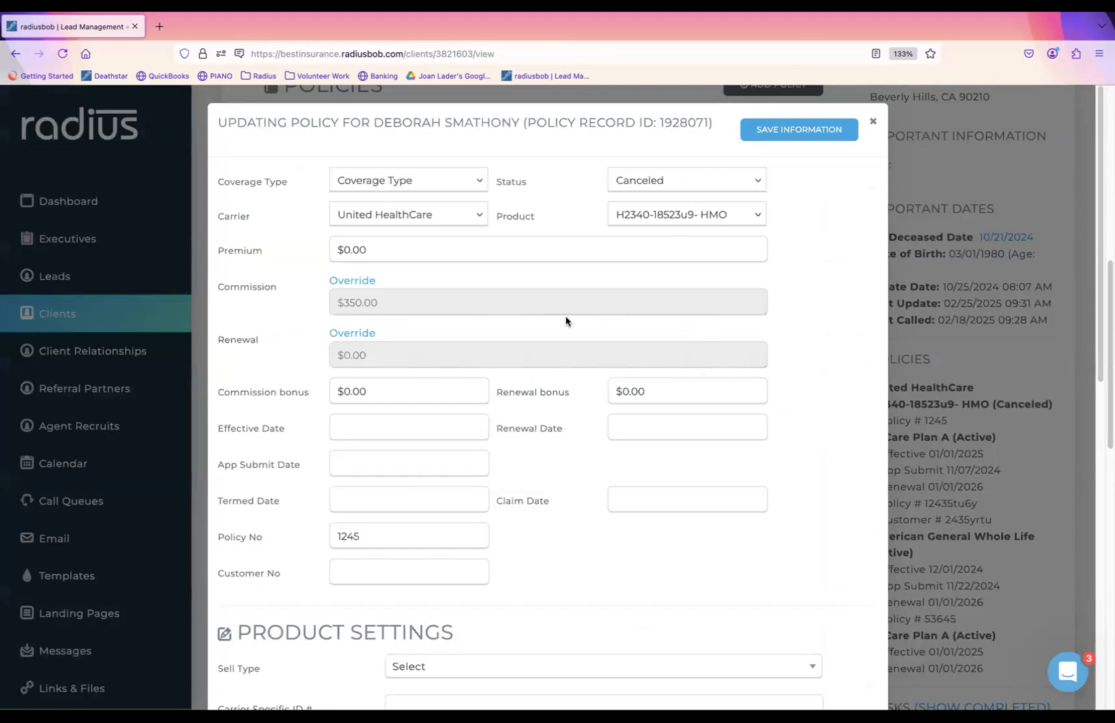
# Set the United HealthCare policy's premium to $150.00, check its commission, and set the renewal date to 01/01/2025
pyautogui.click(387, 249)
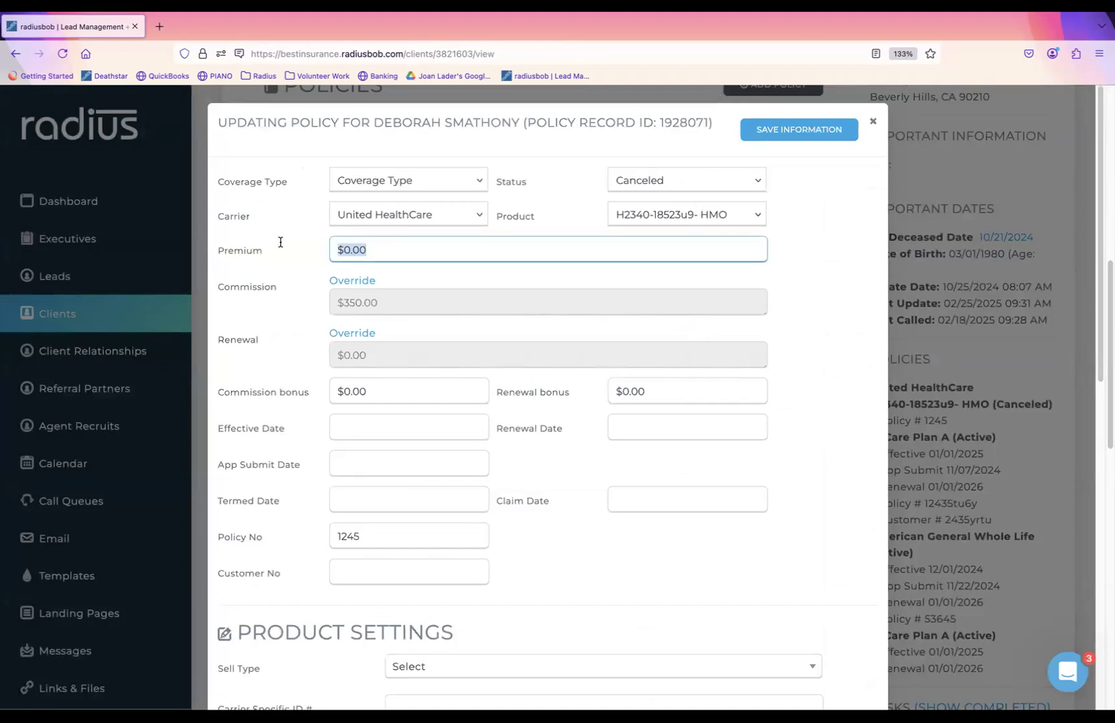
pyautogui.write('150')
pyautogui.press('Tab')
pyautogui.press('Tab')
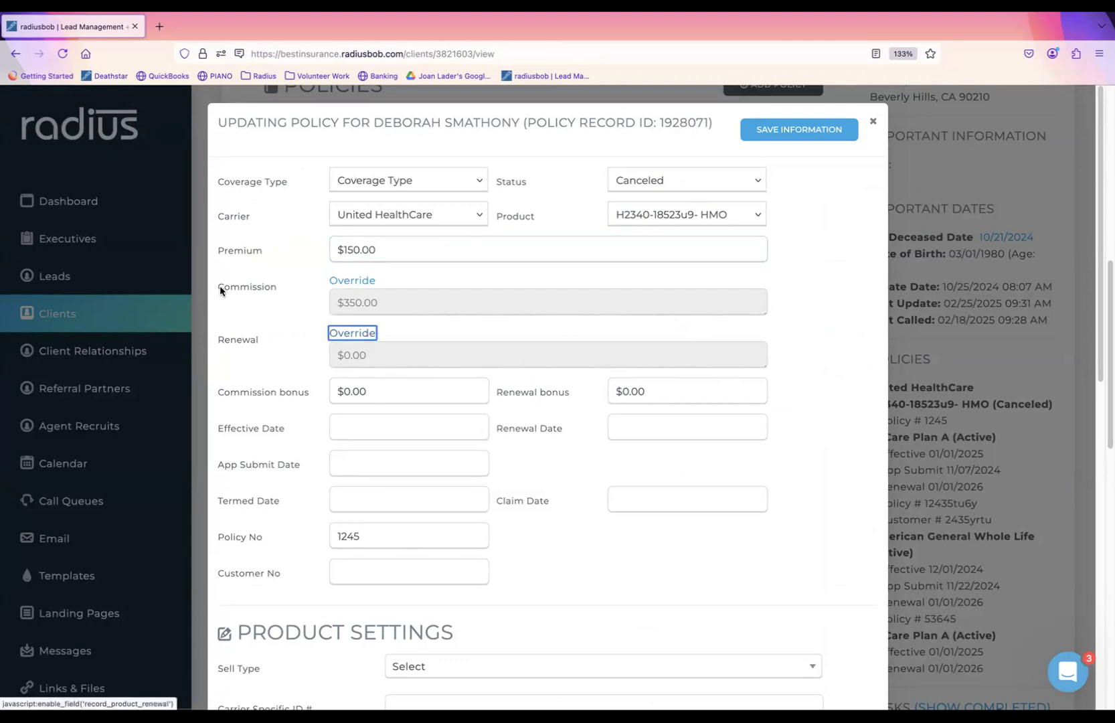
pyautogui.moveTo(391, 306); pyautogui.dragTo(333, 301)
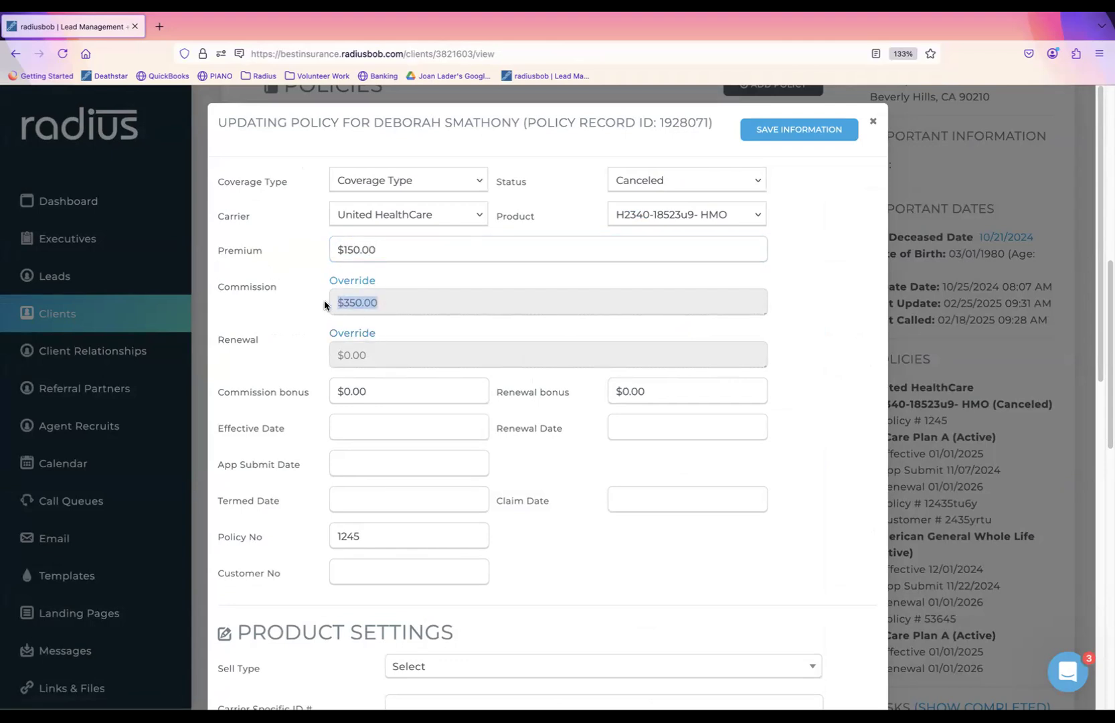
pyautogui.click(633, 424)
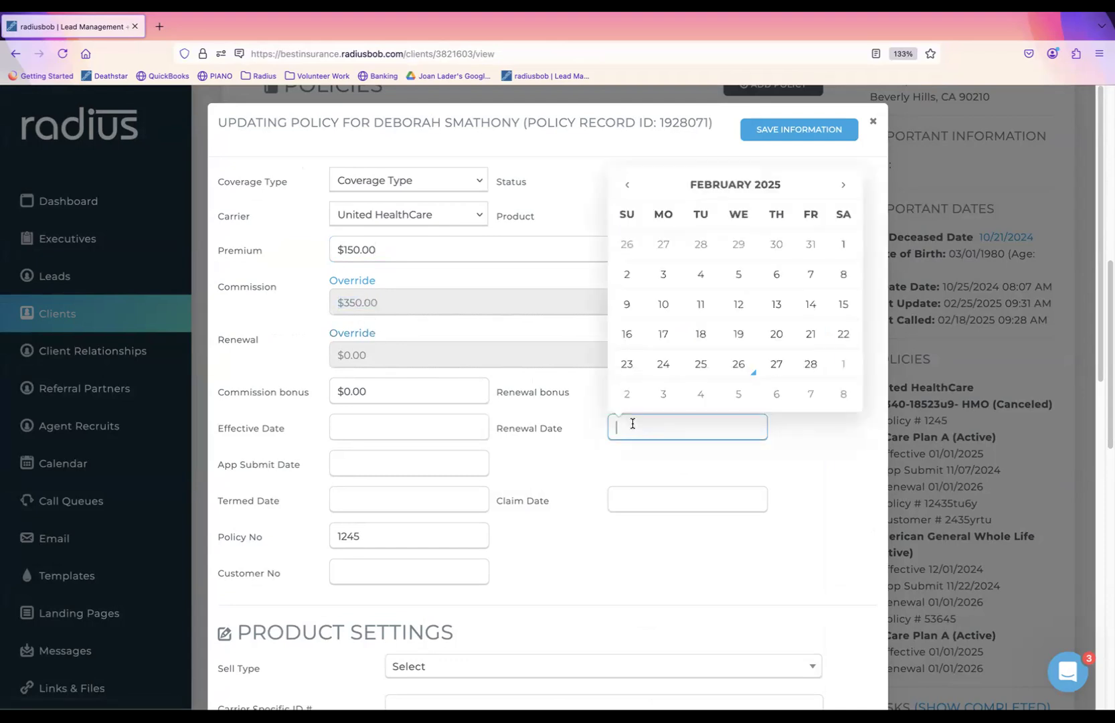
pyautogui.click(627, 188)
pyautogui.click(738, 244)
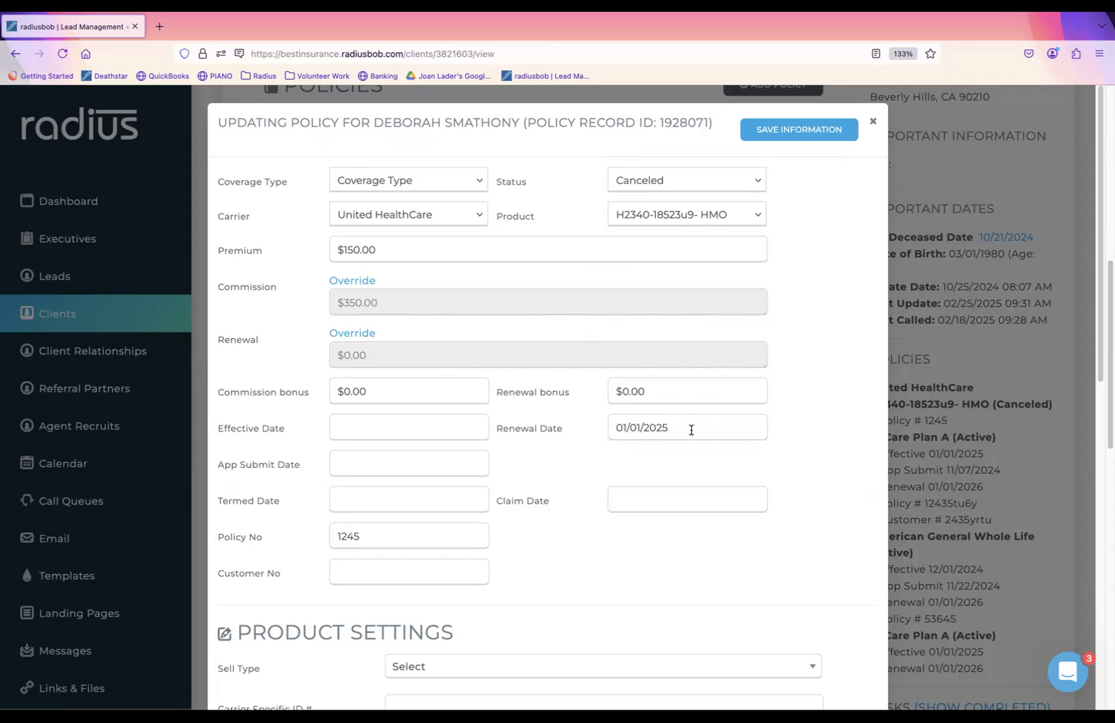
# Set the policy's status to Active and save the policy information
pyautogui.click(751, 179)
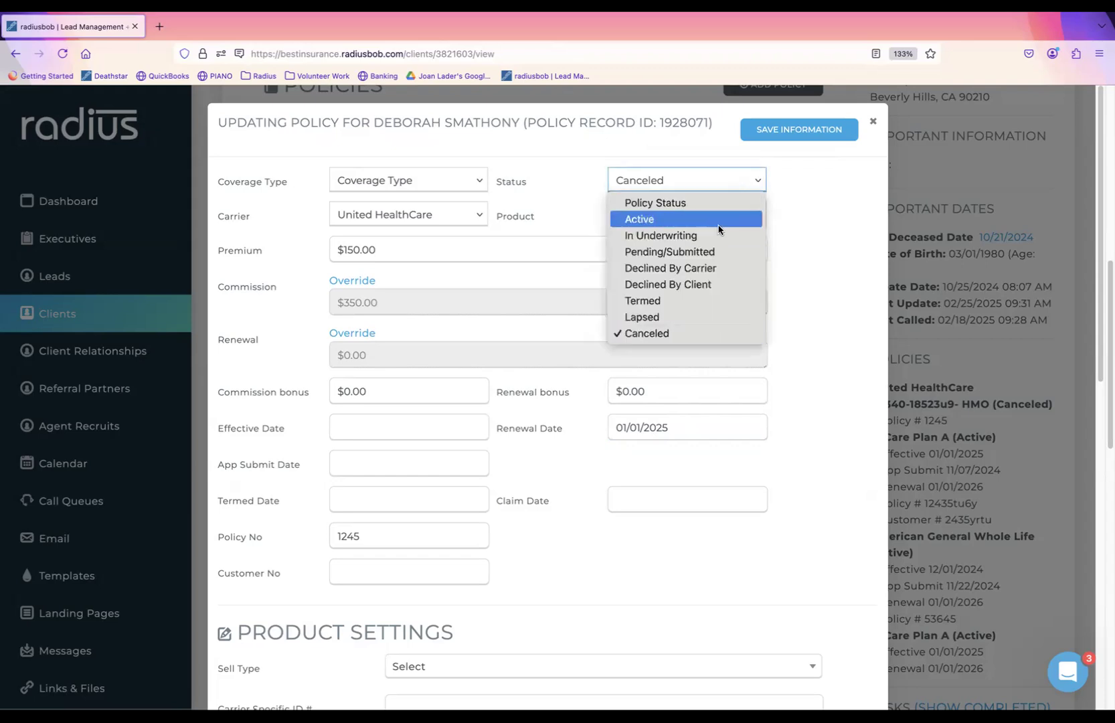
pyautogui.click(720, 225)
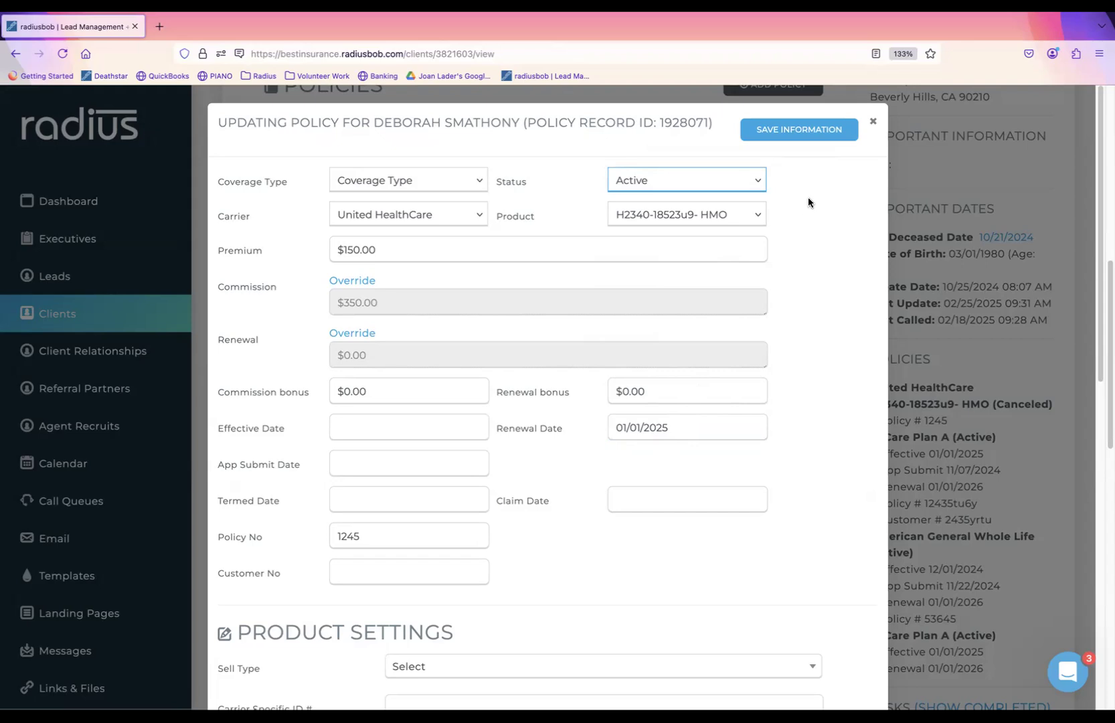
pyautogui.click(811, 137)
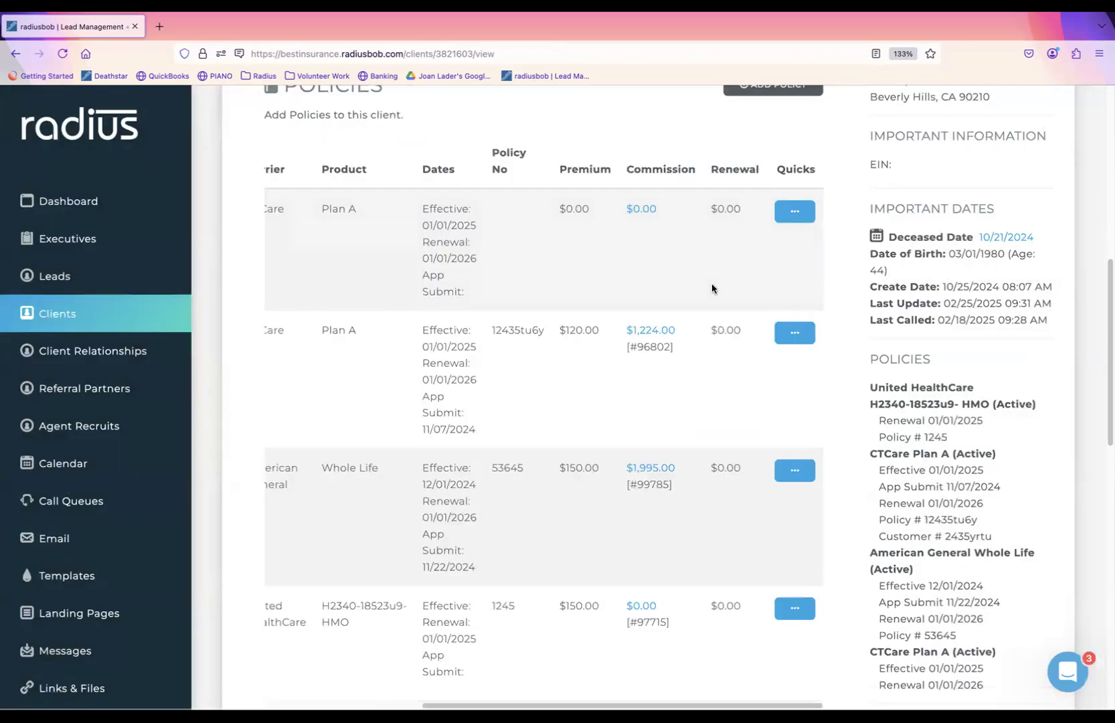
# Generate the United HealthCare policy's renewal payments starting 01/01/2025, and review the payment dates and the policy's premium
pyautogui.click(778, 605)
pyautogui.click(706, 500)
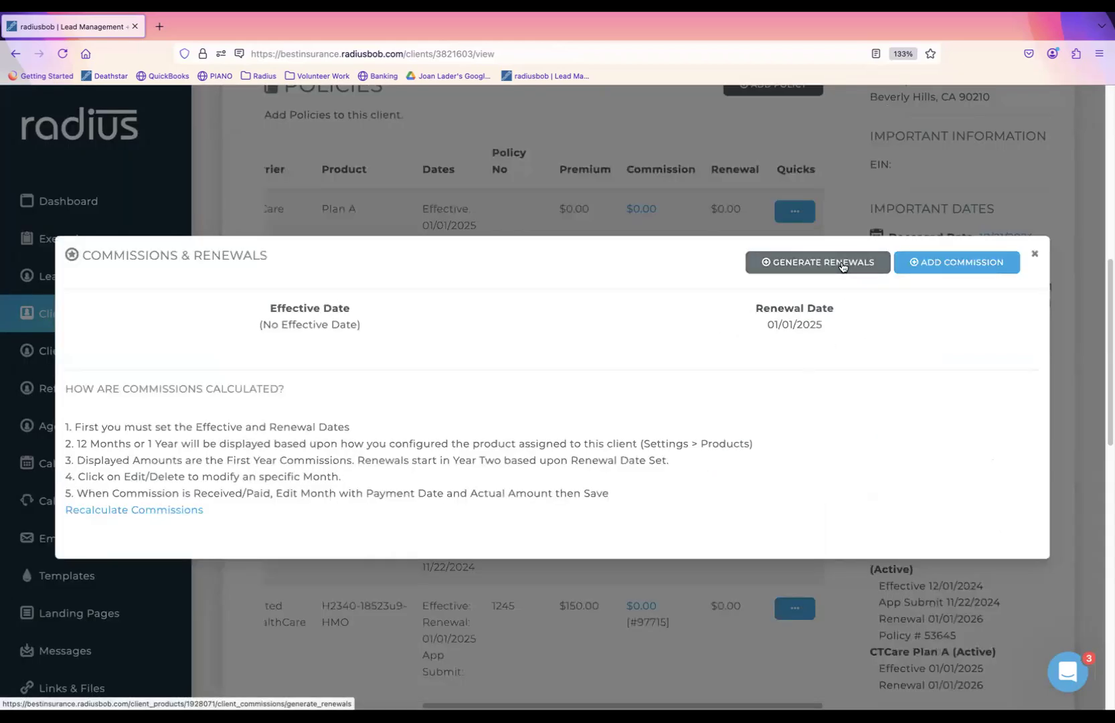
pyautogui.click(842, 267)
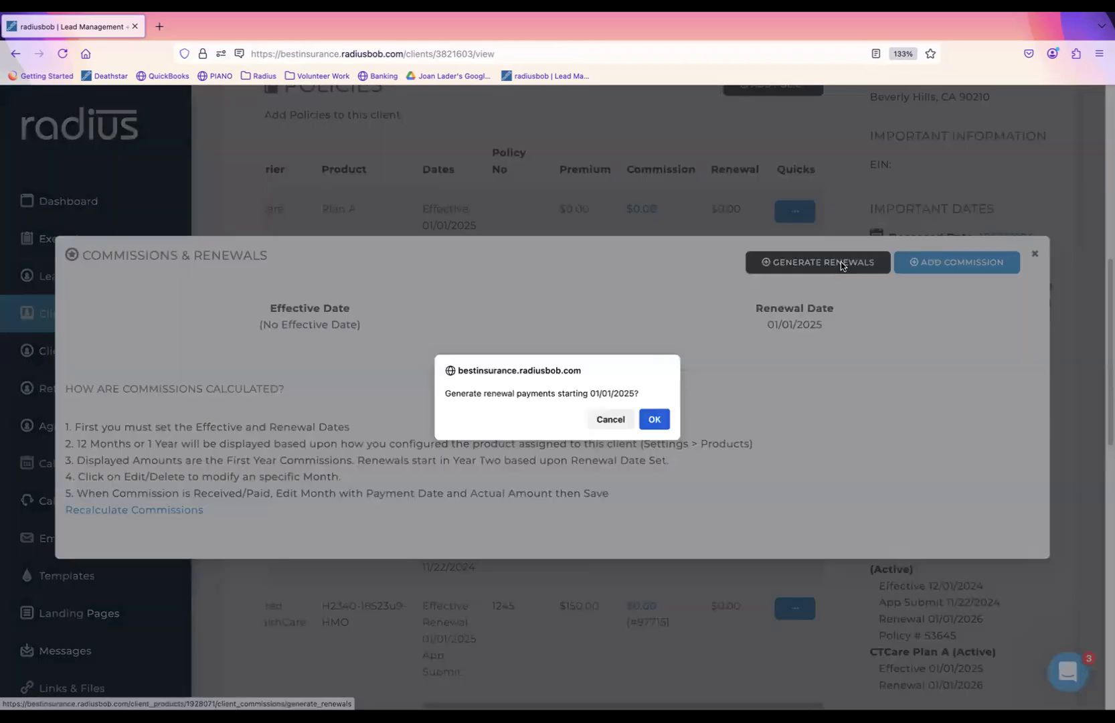
pyautogui.click(654, 420)
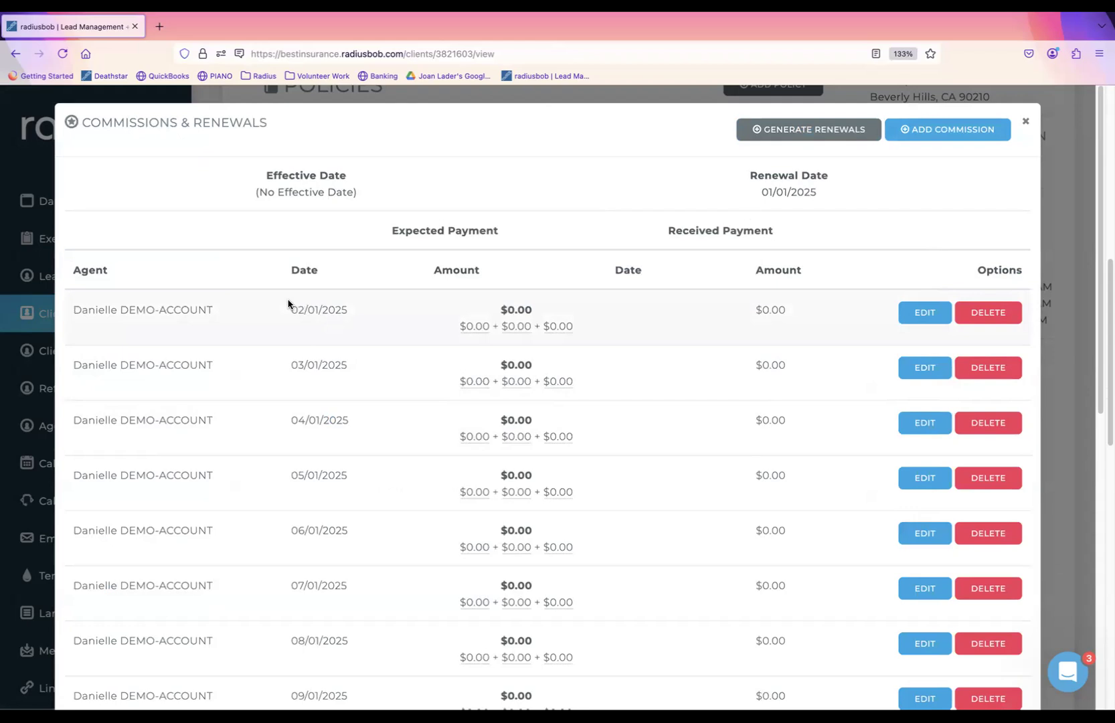
pyautogui.moveTo(288, 303); pyautogui.dragTo(398, 304)
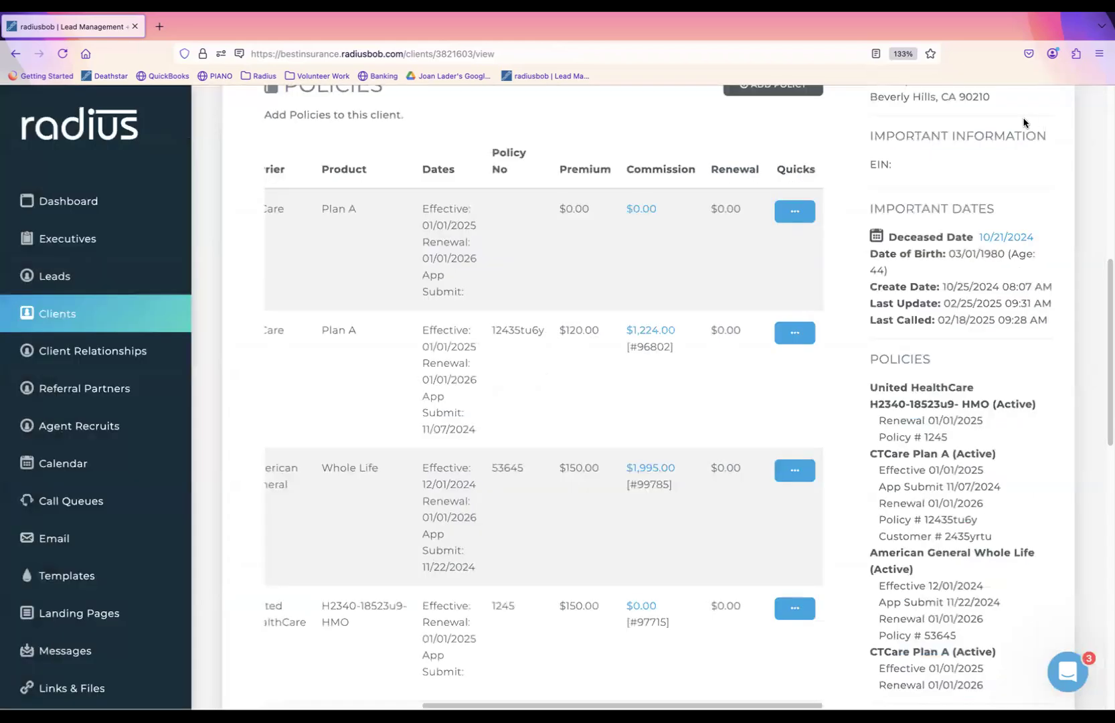
pyautogui.click(1026, 121)
pyautogui.moveTo(526, 710)
pyautogui.mouseDown()
pyautogui.moveTo(369, 697)
pyautogui.moveTo(490, 700)
pyautogui.mouseUp()
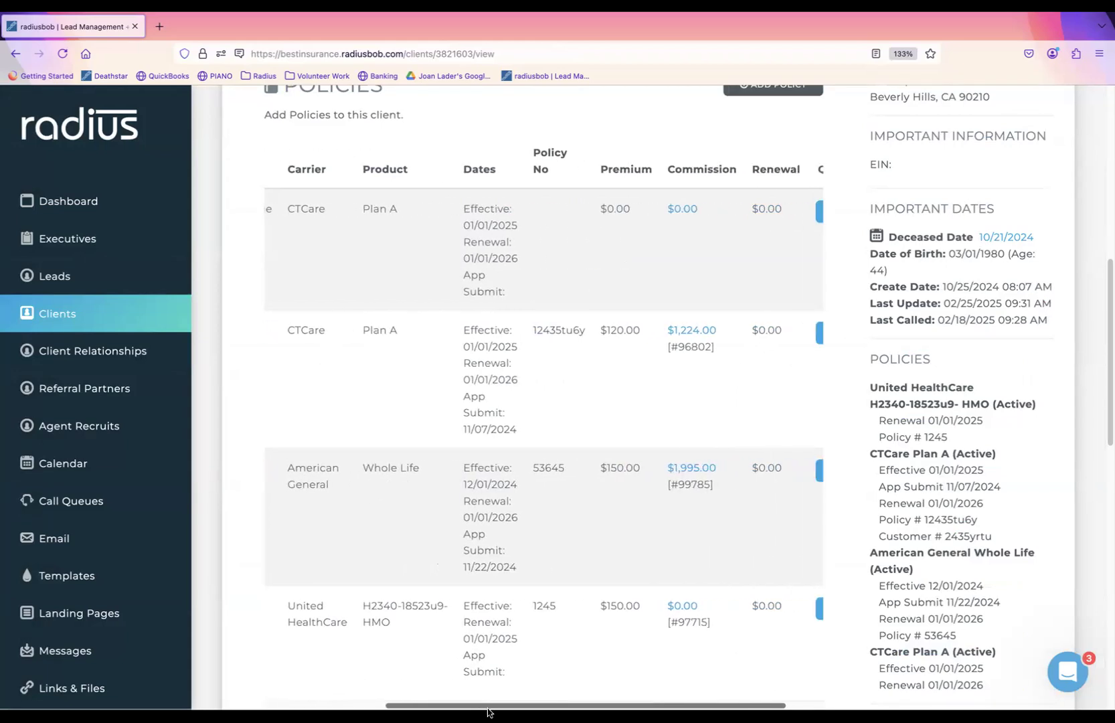
pyautogui.moveTo(642, 606); pyautogui.dragTo(589, 606)
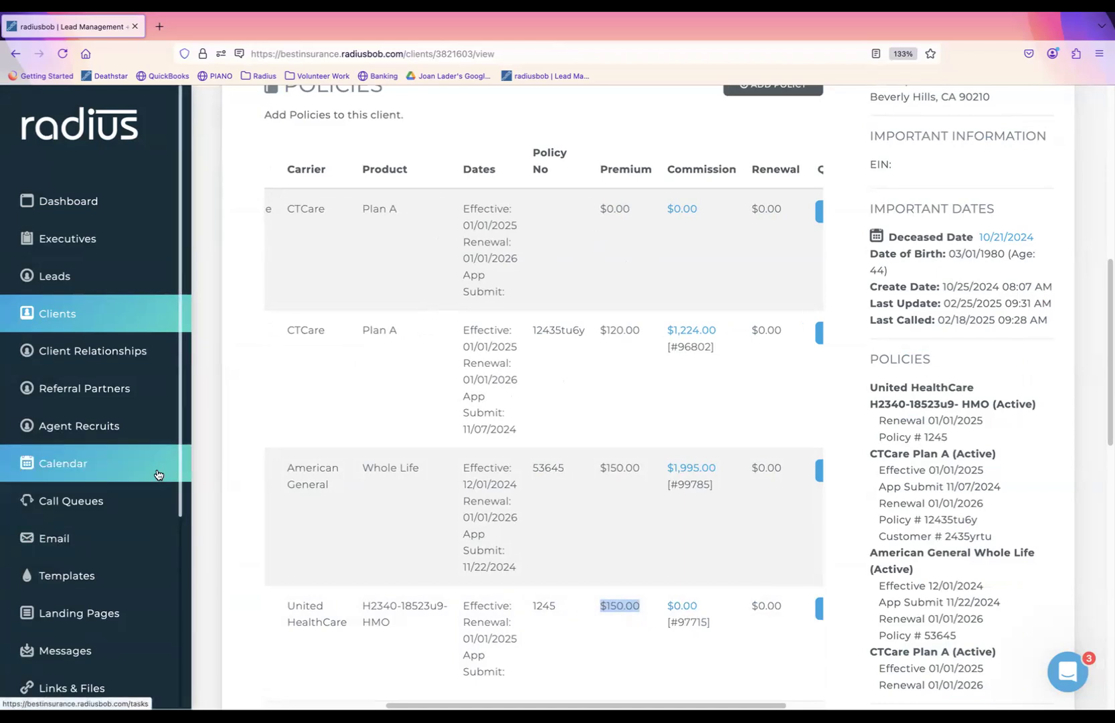
# Open the commission matrix "MAPD all states except CA" for editing from the account's product and commission settings
pyautogui.moveTo(179, 469); pyautogui.dragTo(180, 686)
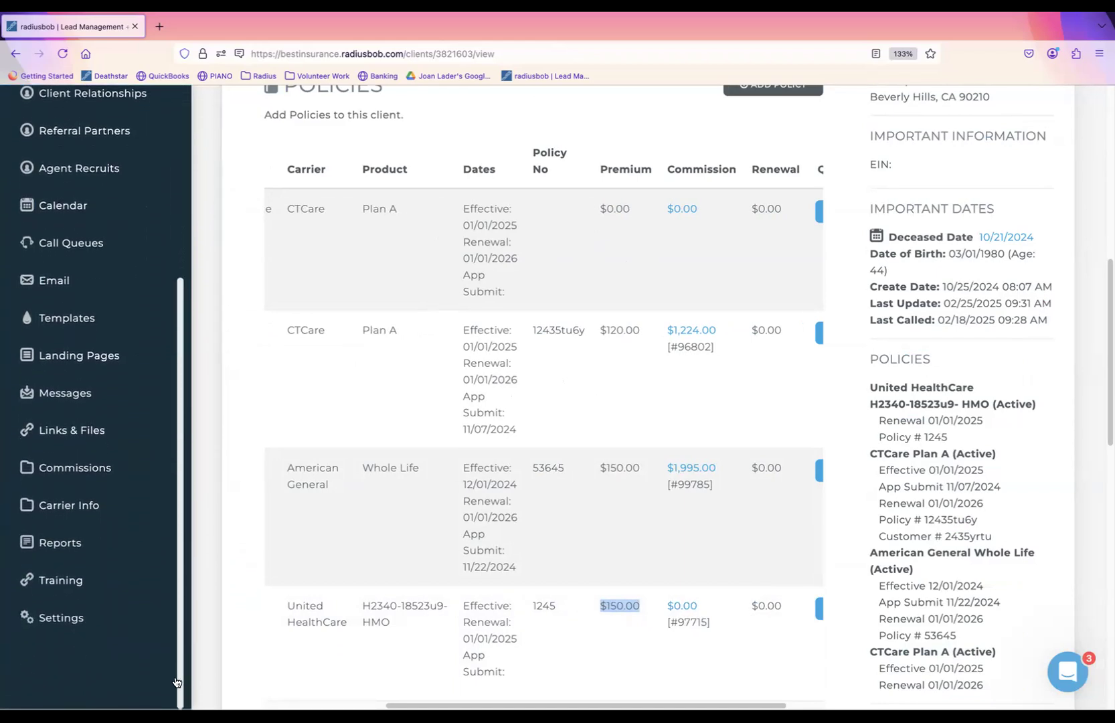
pyautogui.click(91, 597)
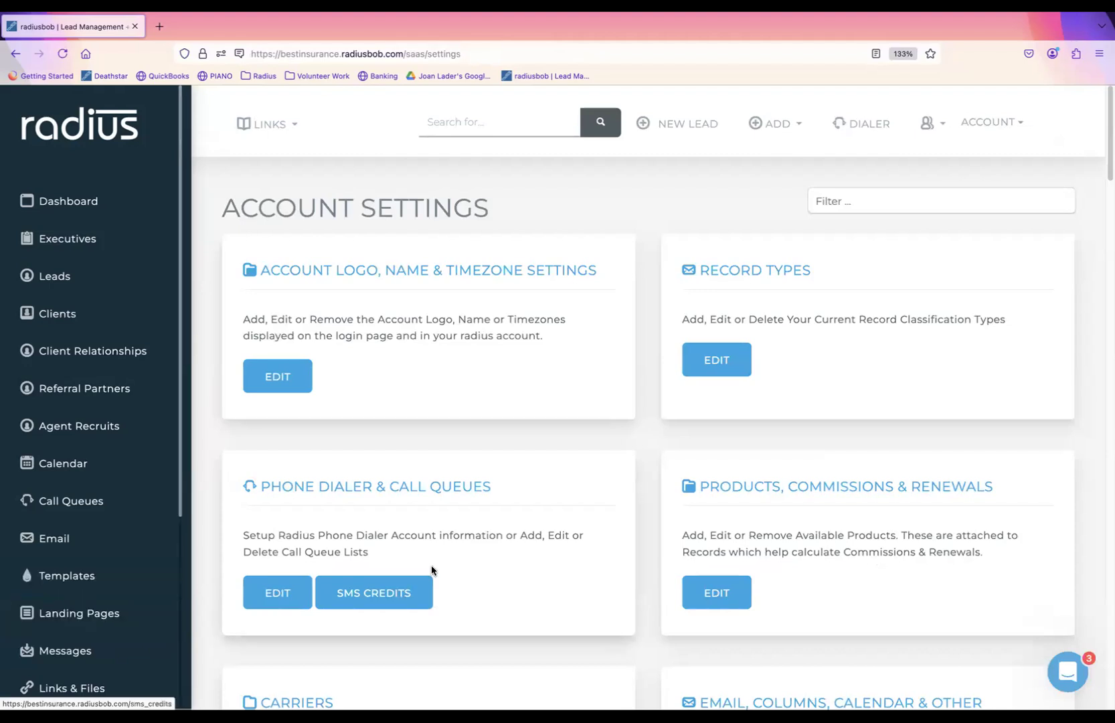
pyautogui.click(719, 592)
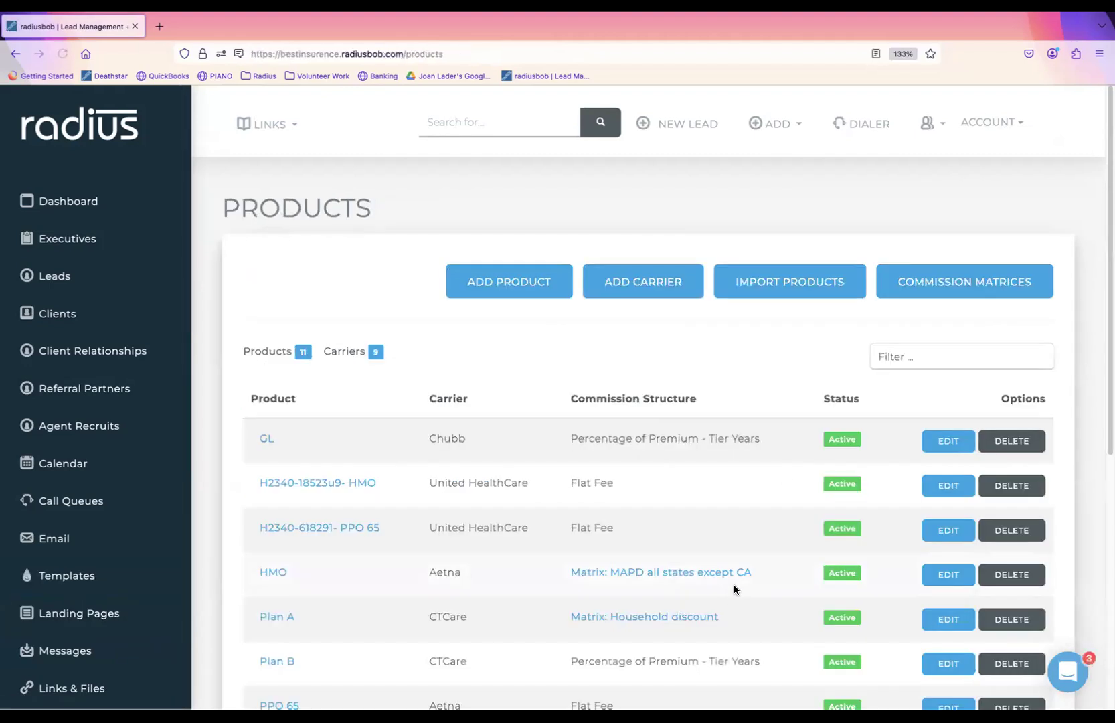
pyautogui.click(942, 283)
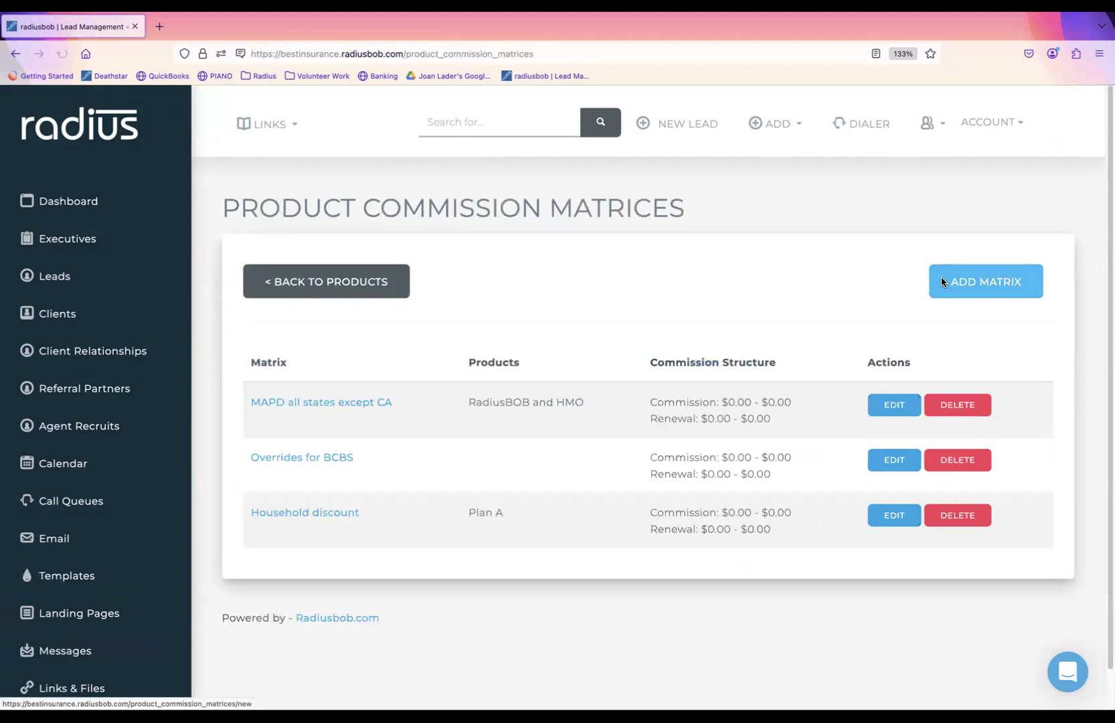
pyautogui.click(888, 407)
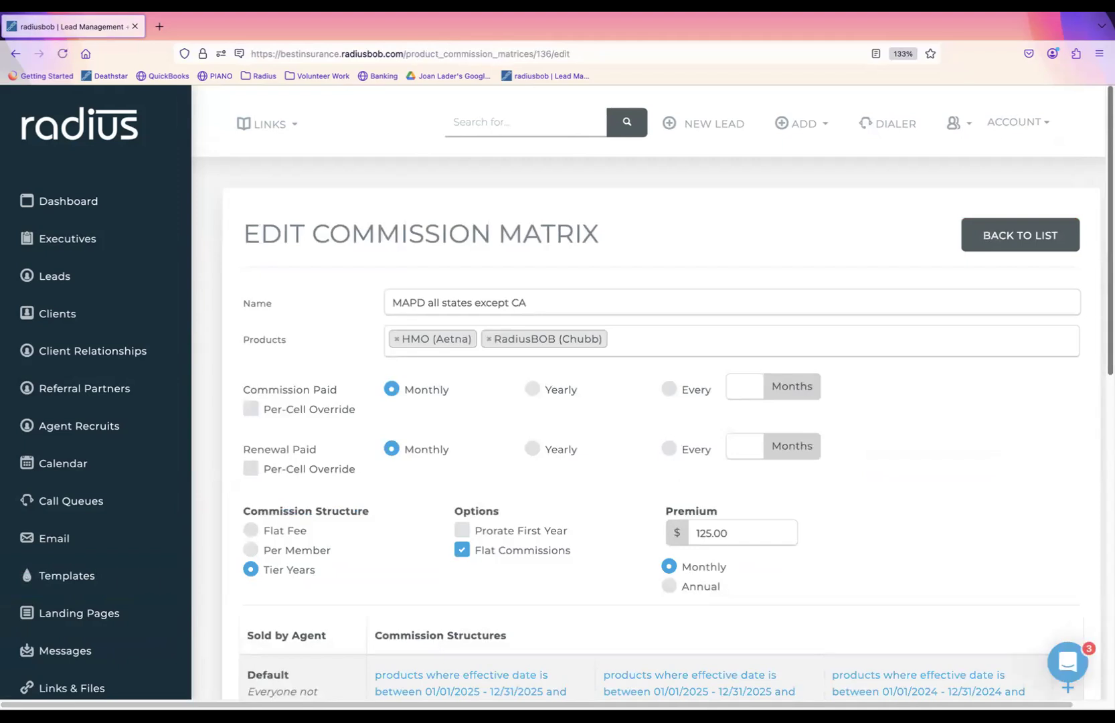
# Expand the default agent's 2025 New To Medicare commission structure to examine its criteria and yearly amounts
pyautogui.scroll(-2, 1086, 231)
pyautogui.scroll(-3, 1085, 231)
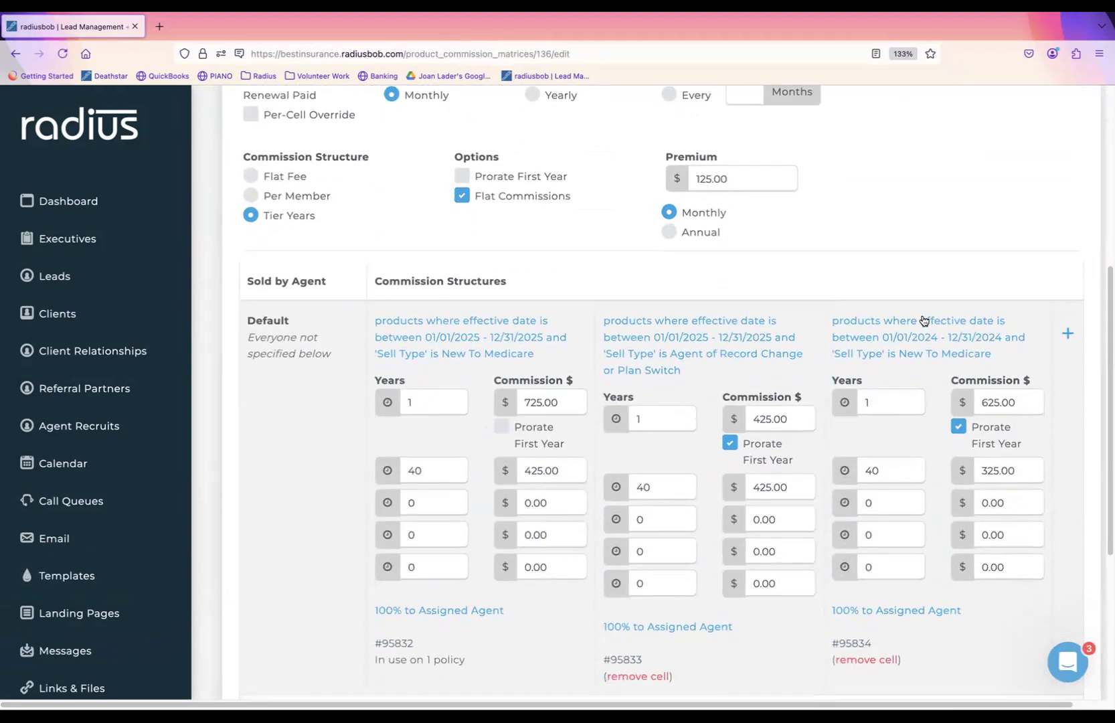
pyautogui.click(475, 340)
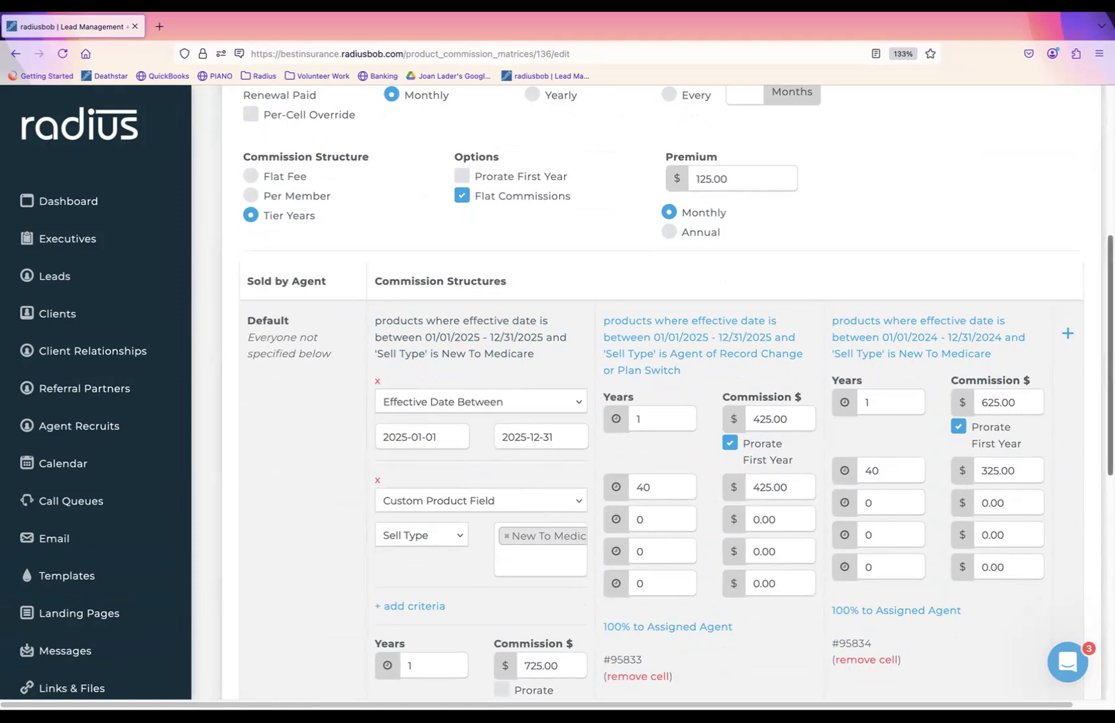
pyautogui.scroll(-3, 1090, 432)
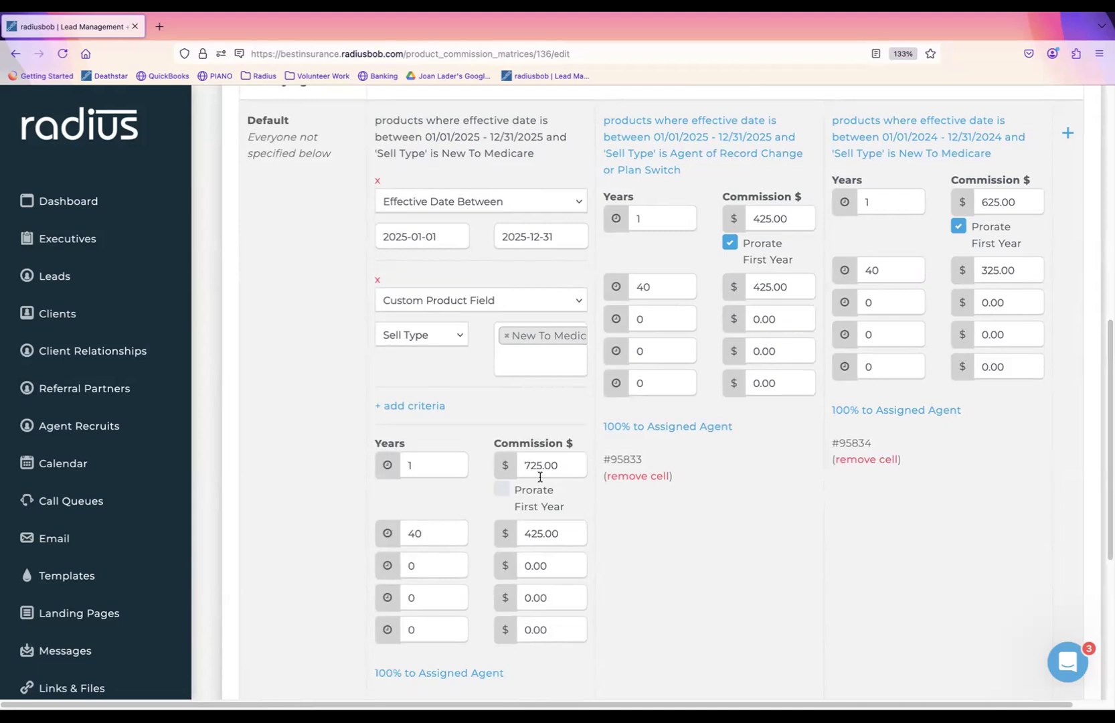
# Add a commission structure to the default agent row with an Effective Date Between criterion of 01/01/2026 to 12/31/2026
pyautogui.click(1068, 133)
pyautogui.hscroll(2, 1071, 180)
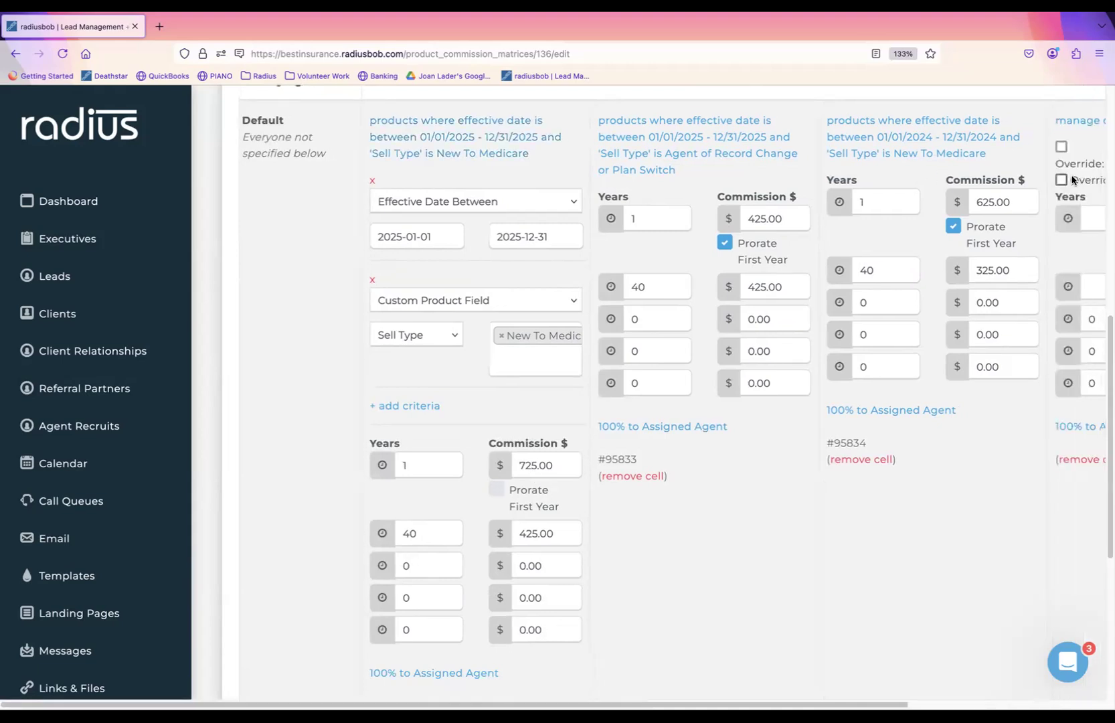
pyautogui.click(1051, 120)
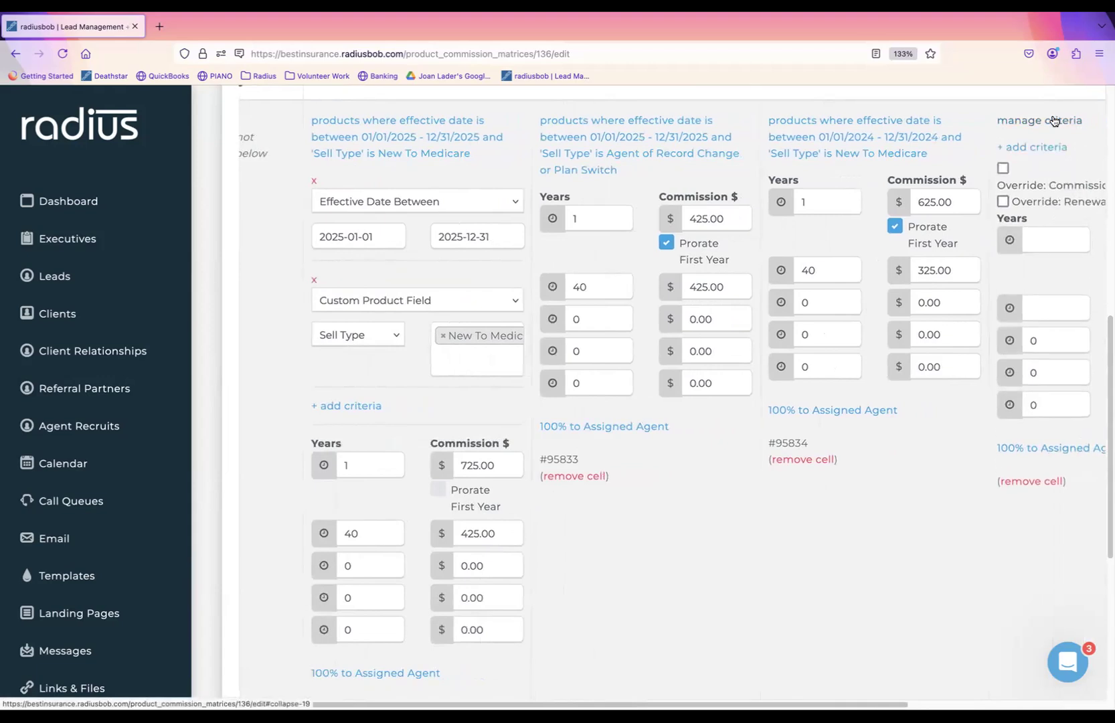
pyautogui.click(1038, 148)
pyautogui.click(1031, 168)
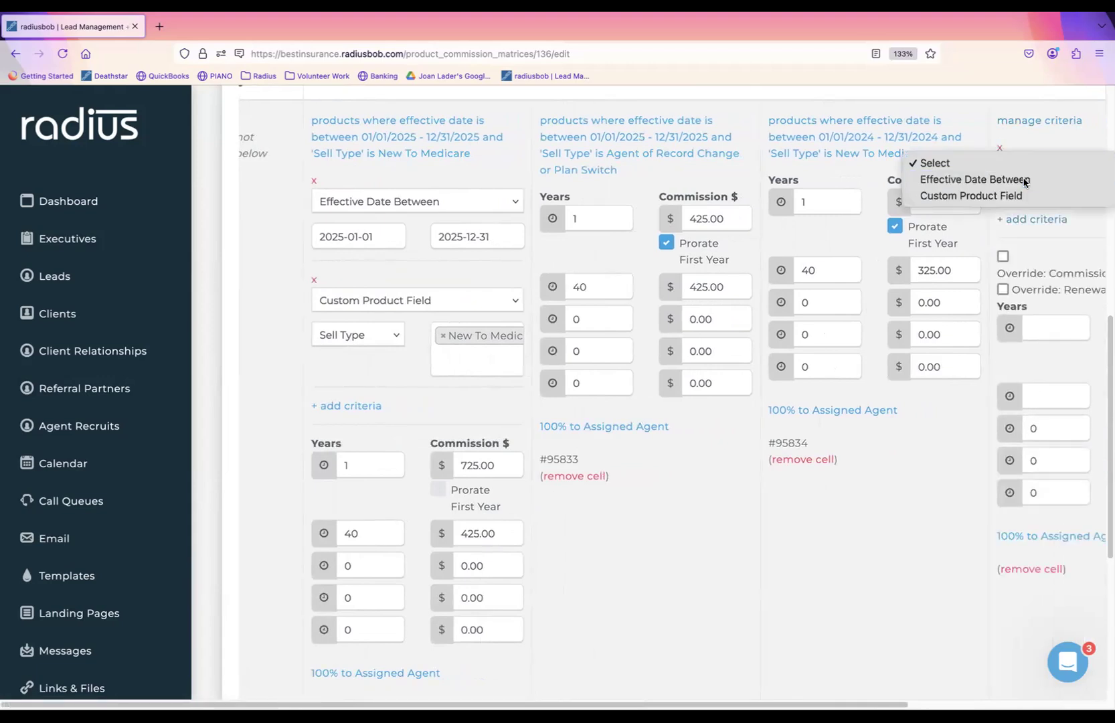
pyautogui.click(1025, 181)
pyautogui.hscroll(5, 720, 694)
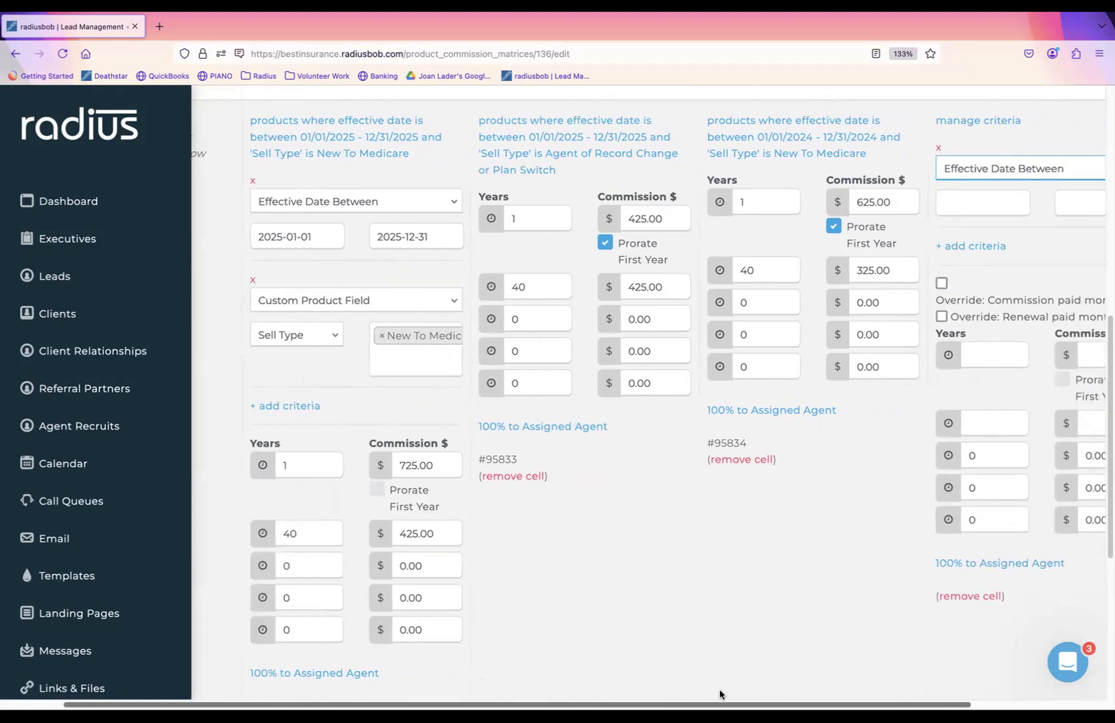
pyautogui.click(870, 201)
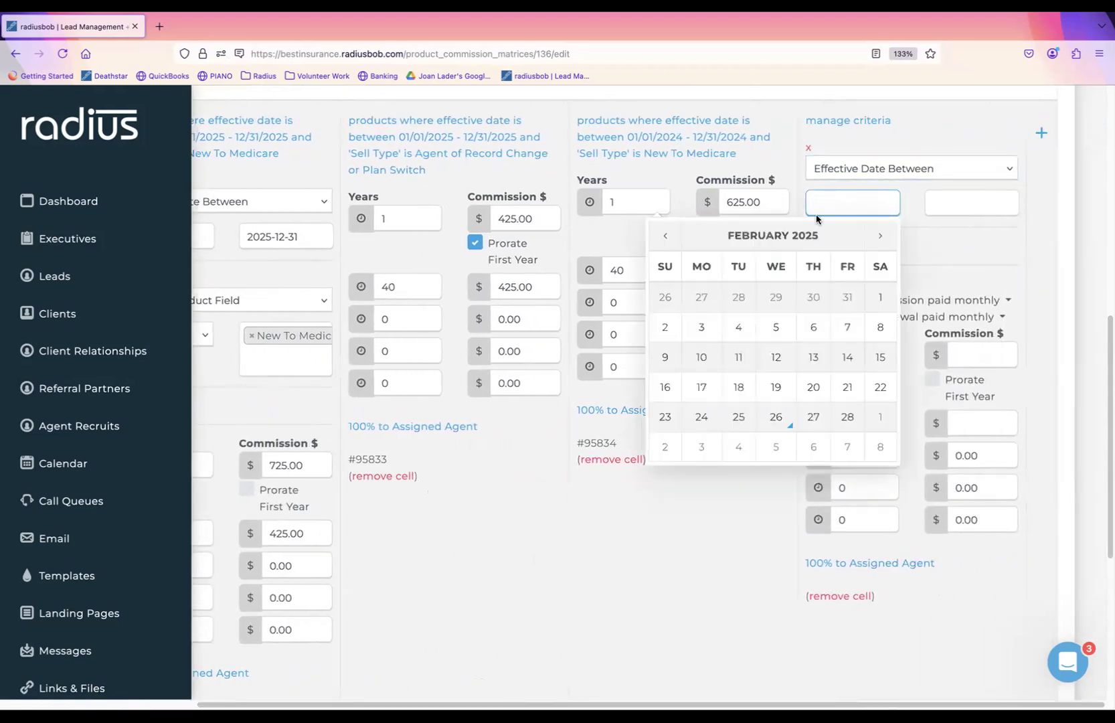
pyautogui.write('1/1/2026')
pyautogui.press('Tab')
pyautogui.write('12/31/202')
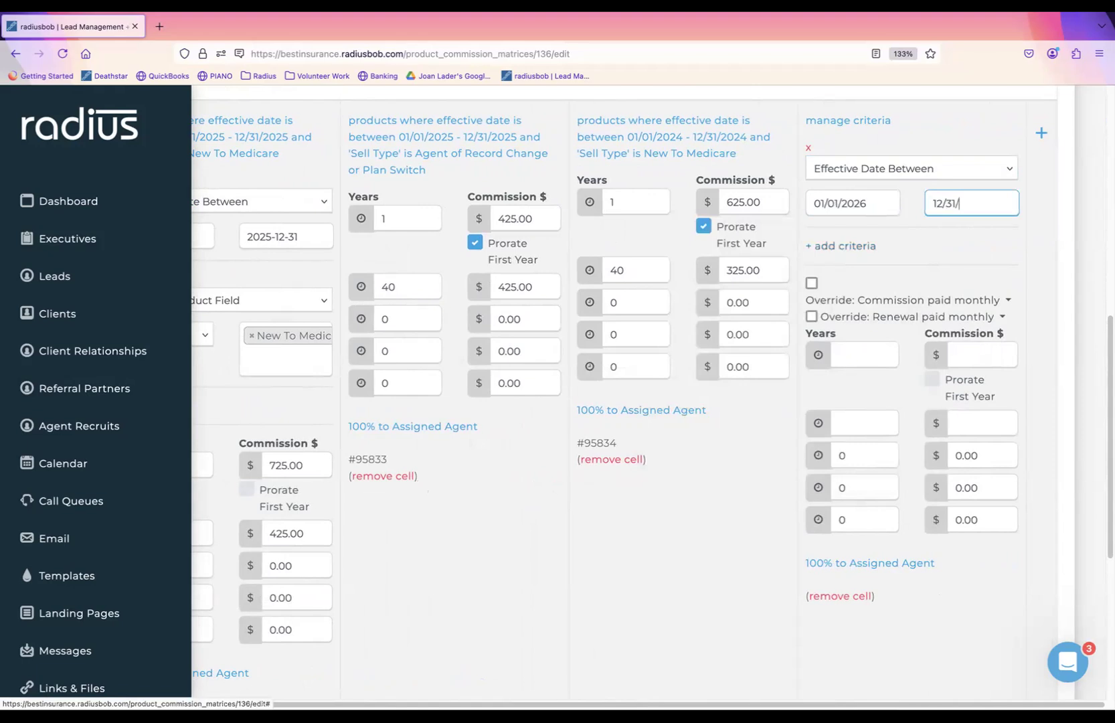
# Add a Custom Product Field criterion to the new 2026 commission structure with Sell Type set to New To Medicare
pyautogui.click(841, 246)
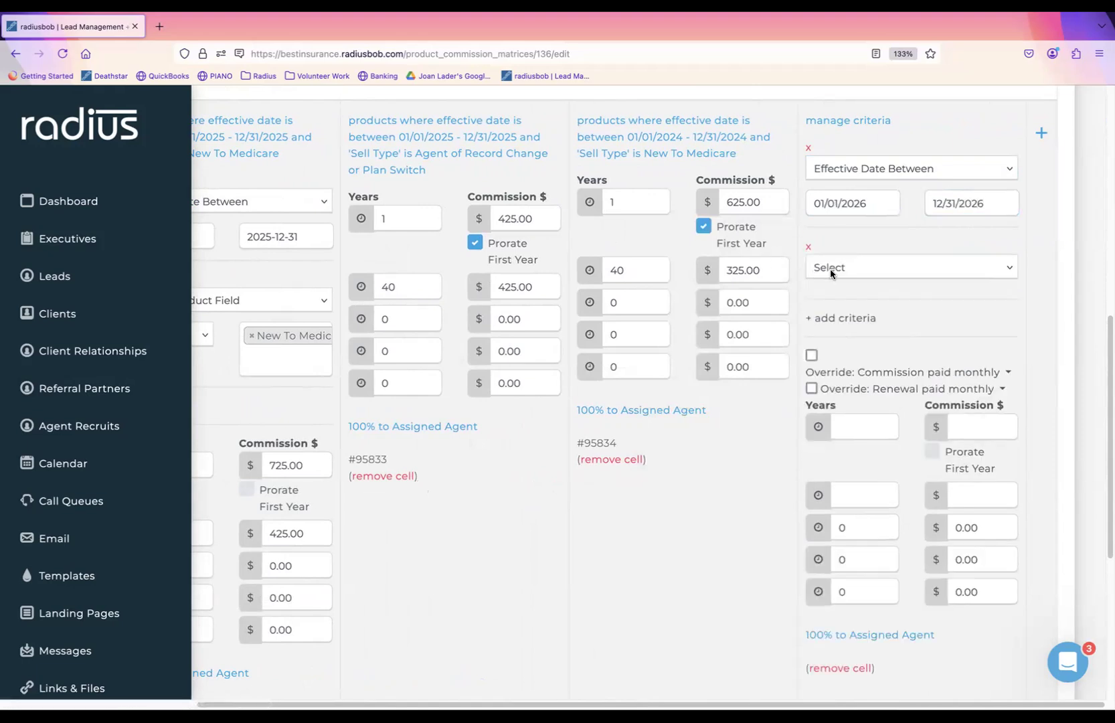
pyautogui.click(830, 272)
pyautogui.click(839, 299)
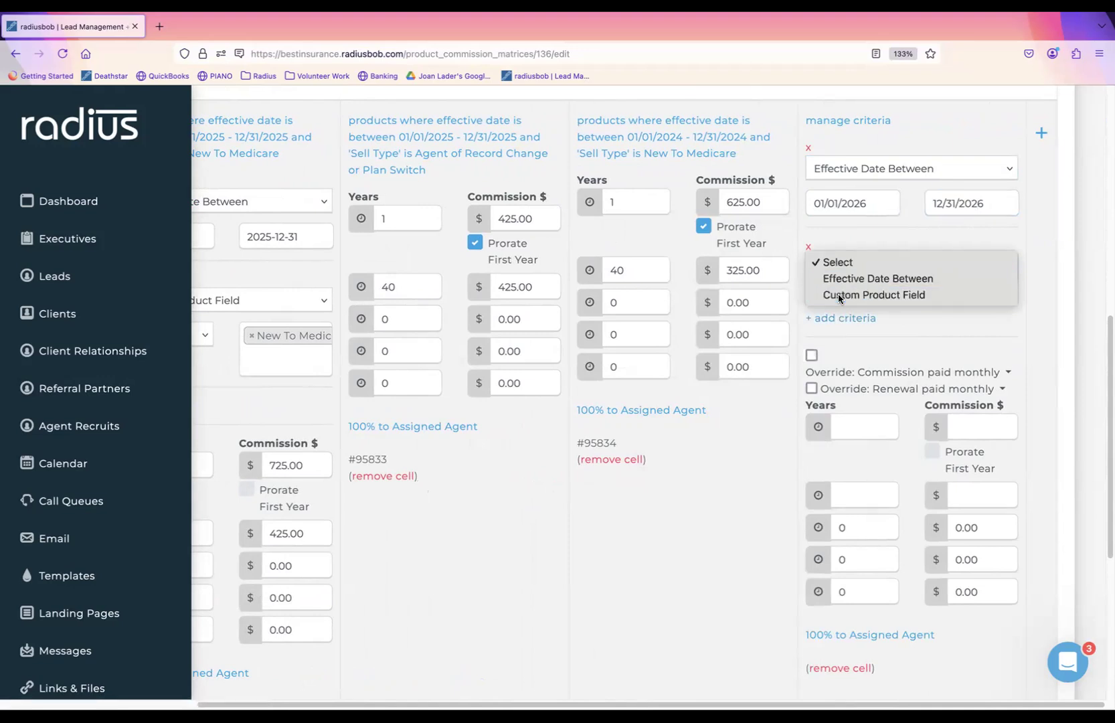
pyautogui.click(952, 312)
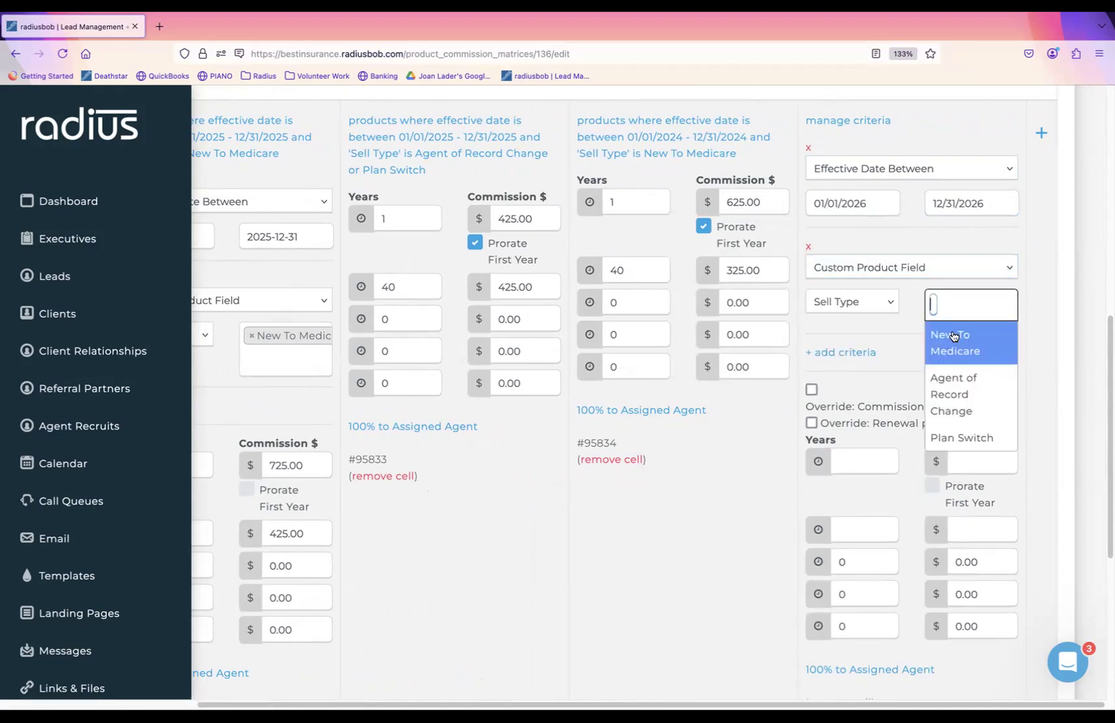
pyautogui.click(954, 334)
# Set the 2026 New To Medicare commissions to $850 for 1 year and $550 for the following 50 years
pyautogui.click(849, 483)
pyautogui.write('1')
pyautogui.click(979, 486)
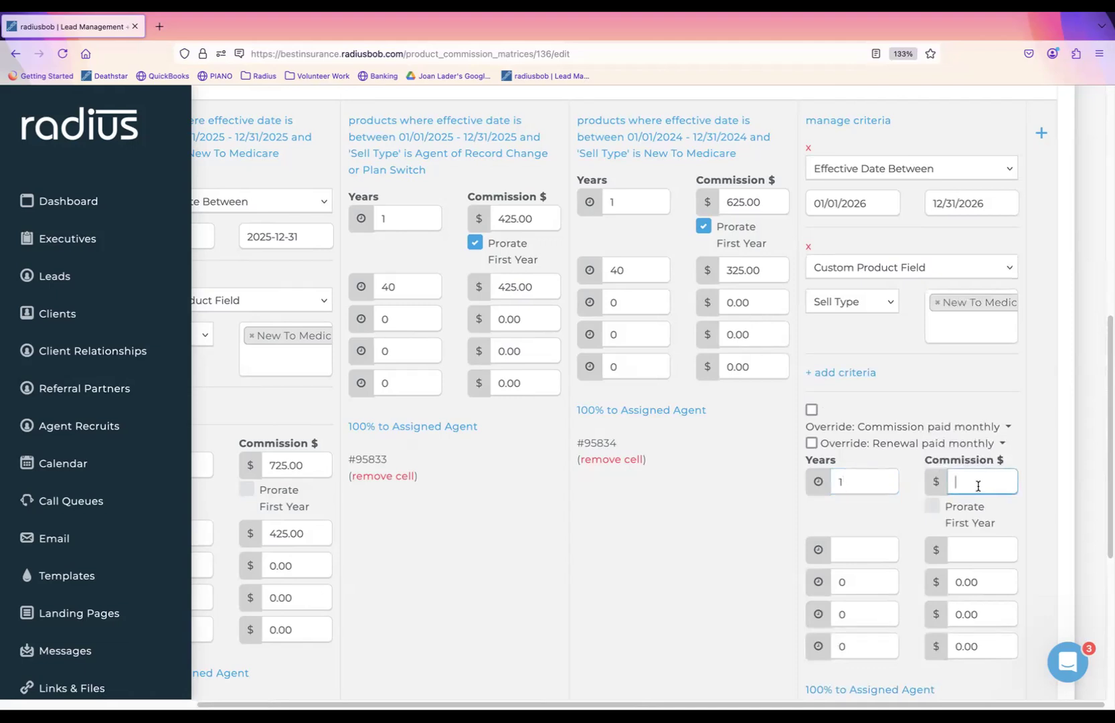
pyautogui.write('850')
pyautogui.click(854, 552)
pyautogui.write('50')
pyautogui.press('Tab')
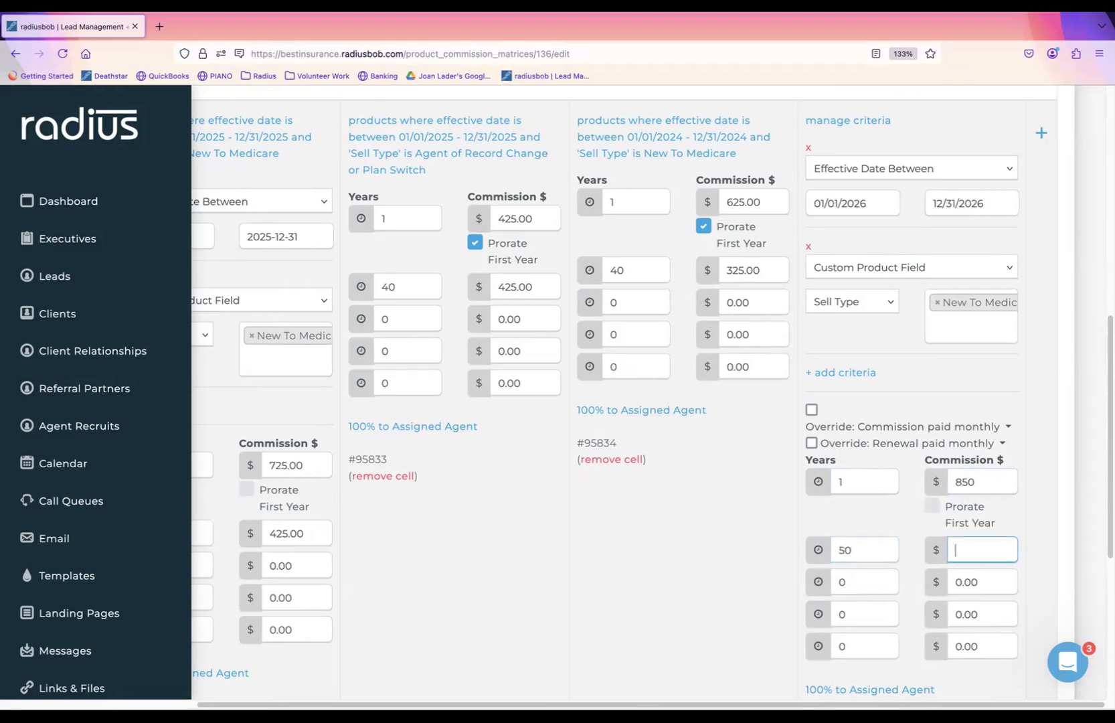
pyautogui.write('75')
pyautogui.write('0')
pyautogui.press('BackSpace')
pyautogui.press('BackSpace')
pyautogui.press('BackSpace')
pyautogui.press('BackSpace')
pyautogui.write('450')
pyautogui.press('BackSpace')
pyautogui.press('BackSpace')
pyautogui.press('BackSpace')
pyautogui.write('550')
# Add another default agent commission structure with an Effective Date Between criterion of 01/01/2026 to 12/31/2026
pyautogui.click(1042, 133)
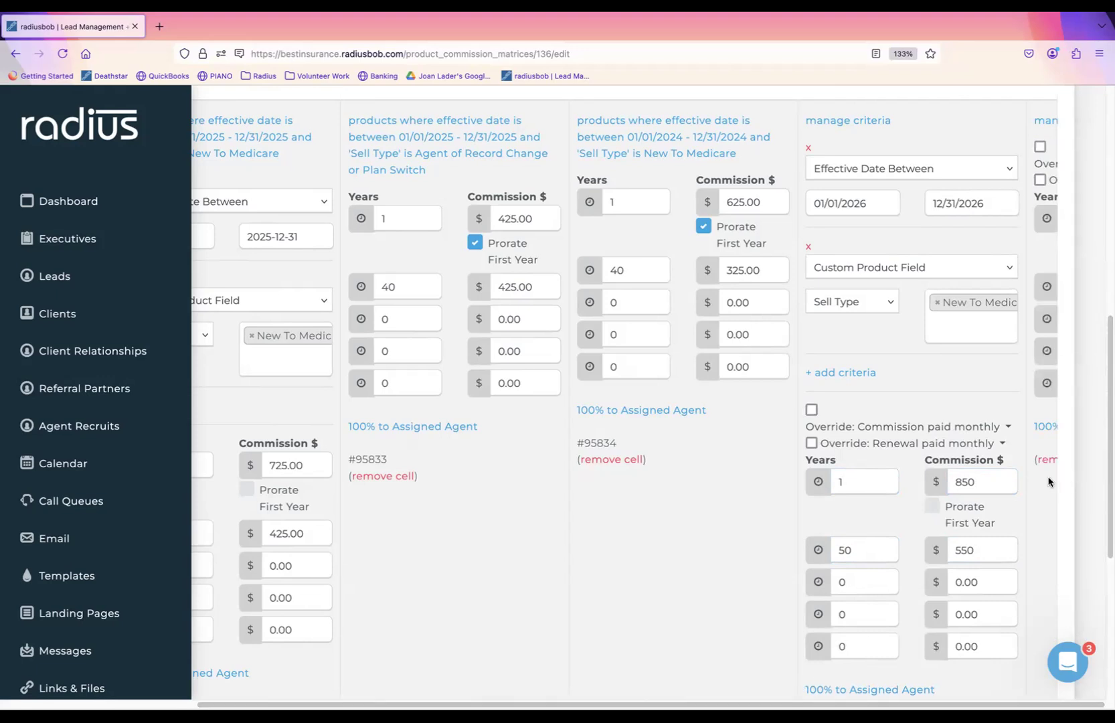
pyautogui.hscroll(5, 1049, 481)
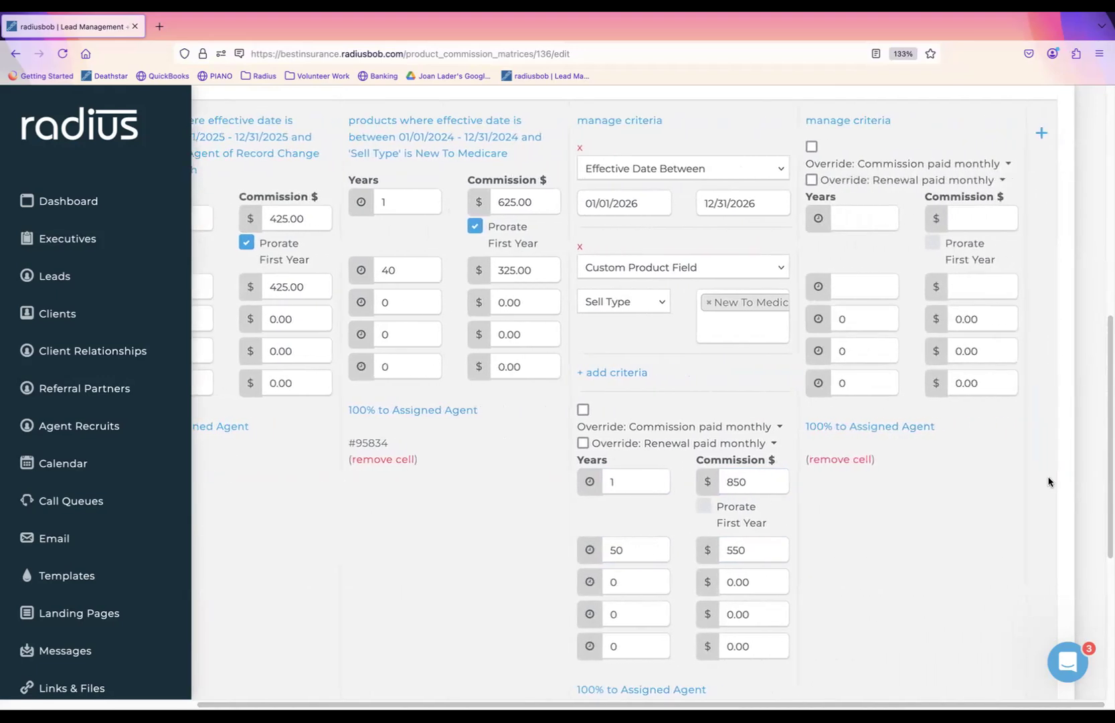
pyautogui.click(860, 121)
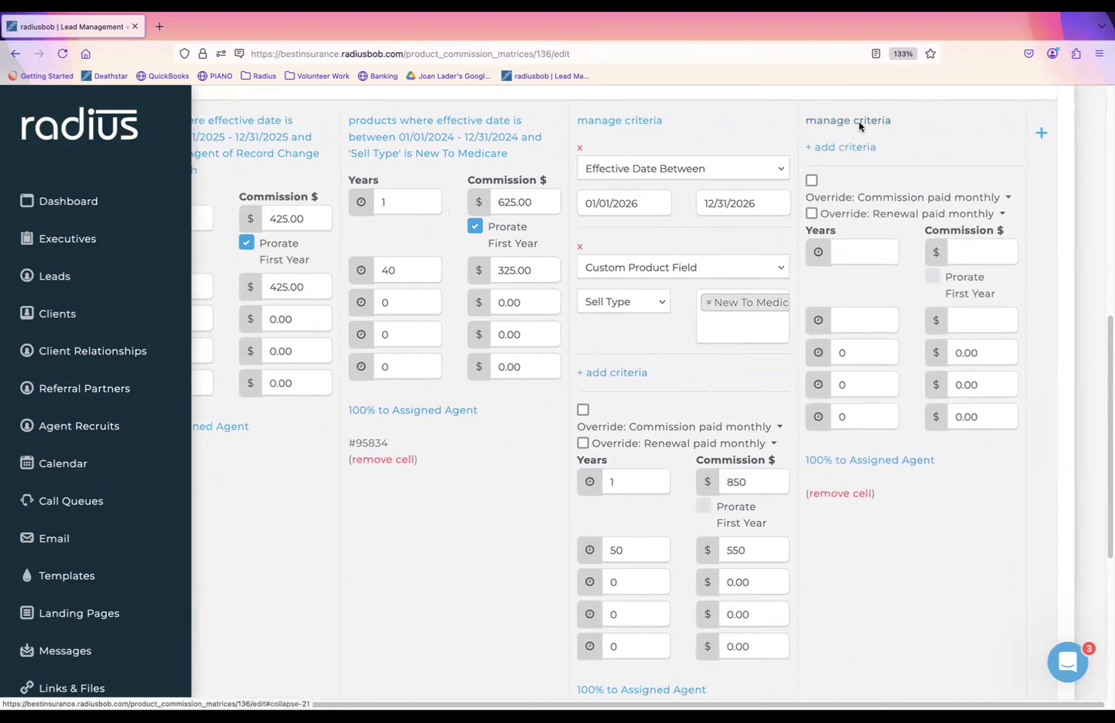
pyautogui.click(859, 148)
pyautogui.click(911, 168)
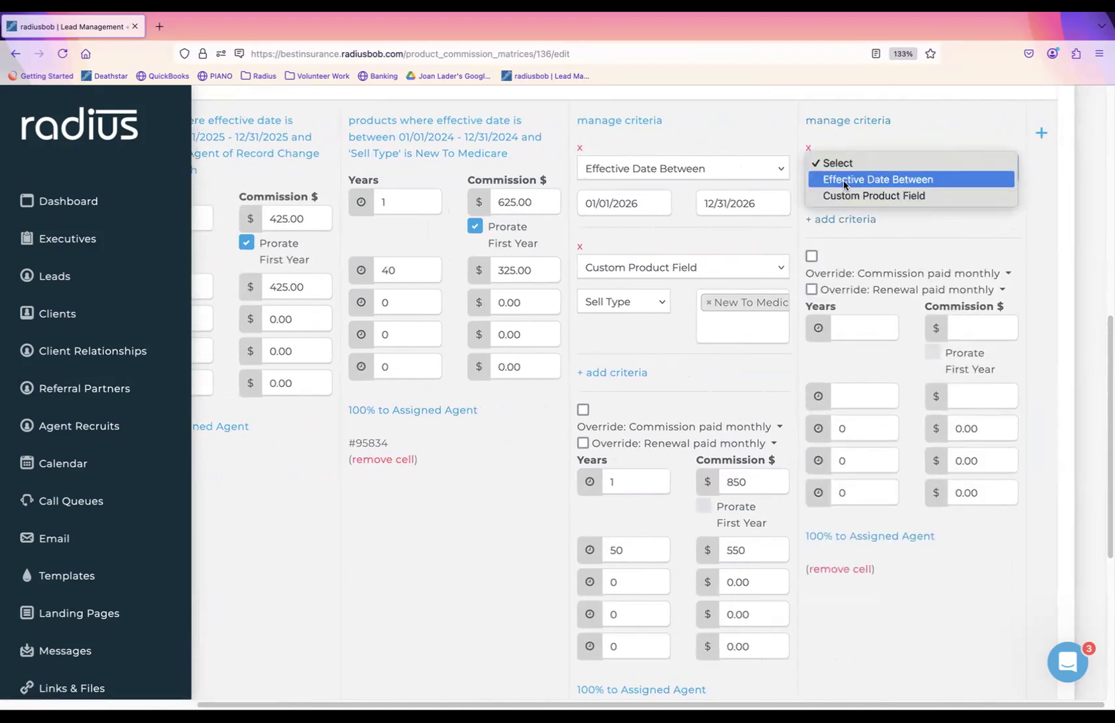
pyautogui.click(870, 177)
pyautogui.click(840, 210)
pyautogui.write('1/01/2026')
pyautogui.press('Tab')
pyautogui.write('12/31/2026')
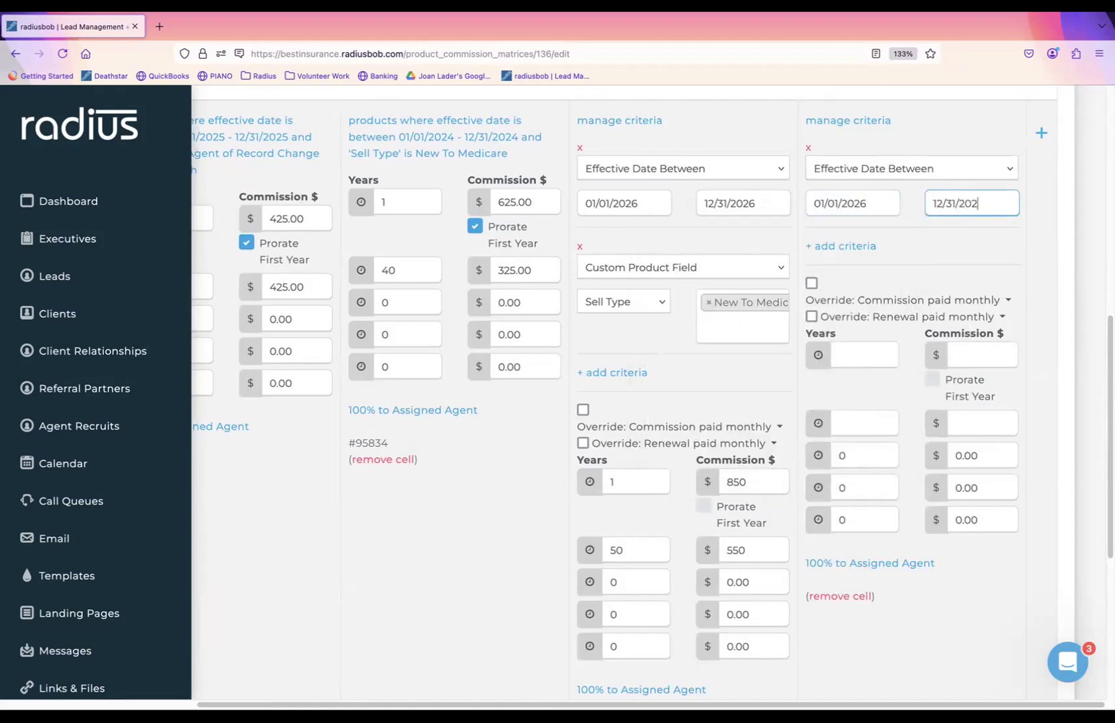
# Add a Custom Product Field criterion to the newest structure with Sell Type set to Agent of Record Change and Plan Switch
pyautogui.click(853, 246)
pyautogui.click(859, 269)
pyautogui.click(860, 294)
pyautogui.click(940, 306)
pyautogui.click(964, 399)
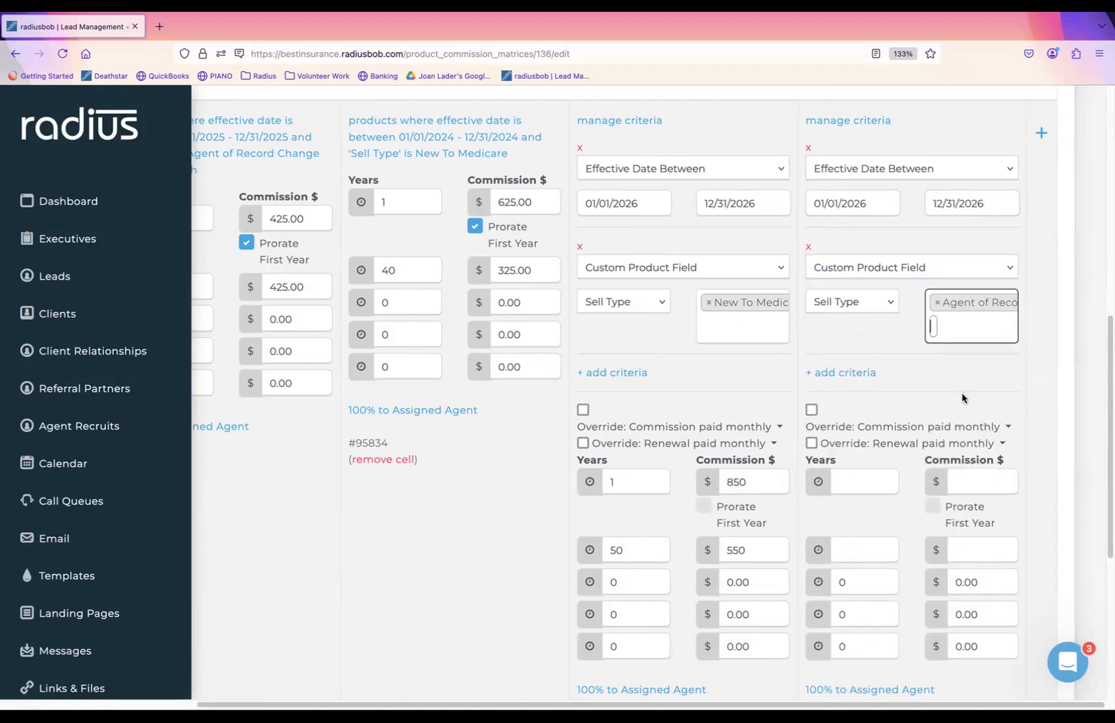
pyautogui.click(971, 325)
pyautogui.click(982, 472)
# Set the 2026 Agent of Record Change and Plan Switch commissions to $550 for 1 year and $550 for 40 years
pyautogui.click(862, 510)
pyautogui.write('1')
pyautogui.click(982, 498)
pyautogui.write('550')
pyautogui.click(883, 571)
pyautogui.write('40')
pyautogui.press('Tab')
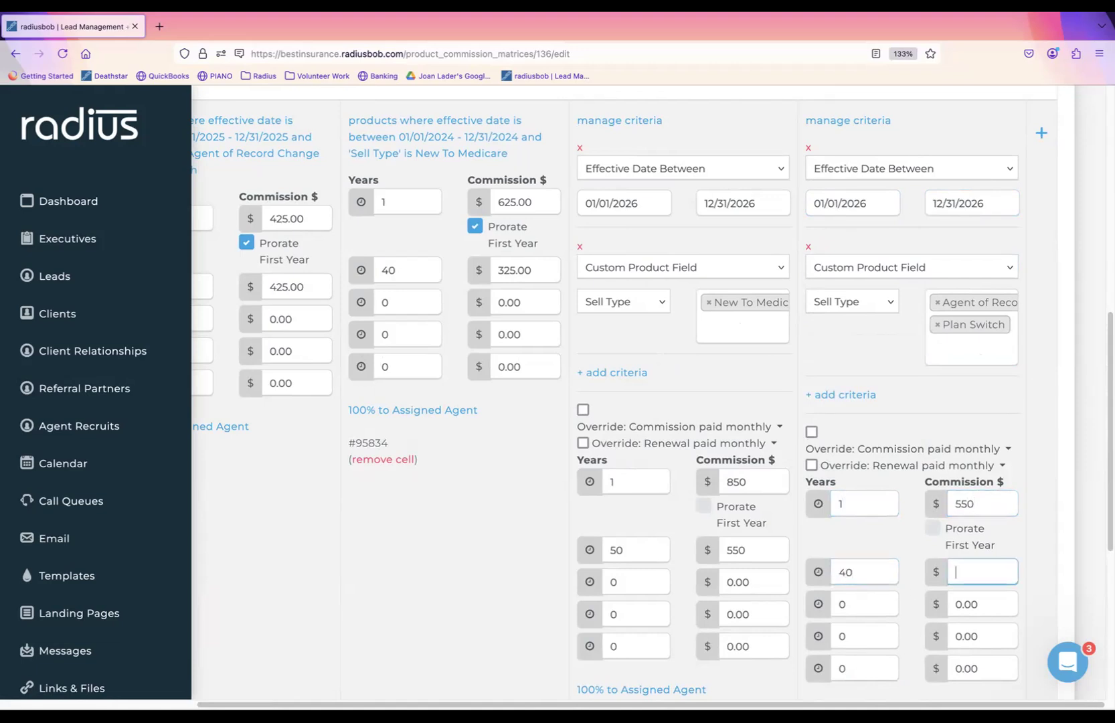
pyautogui.write('550')
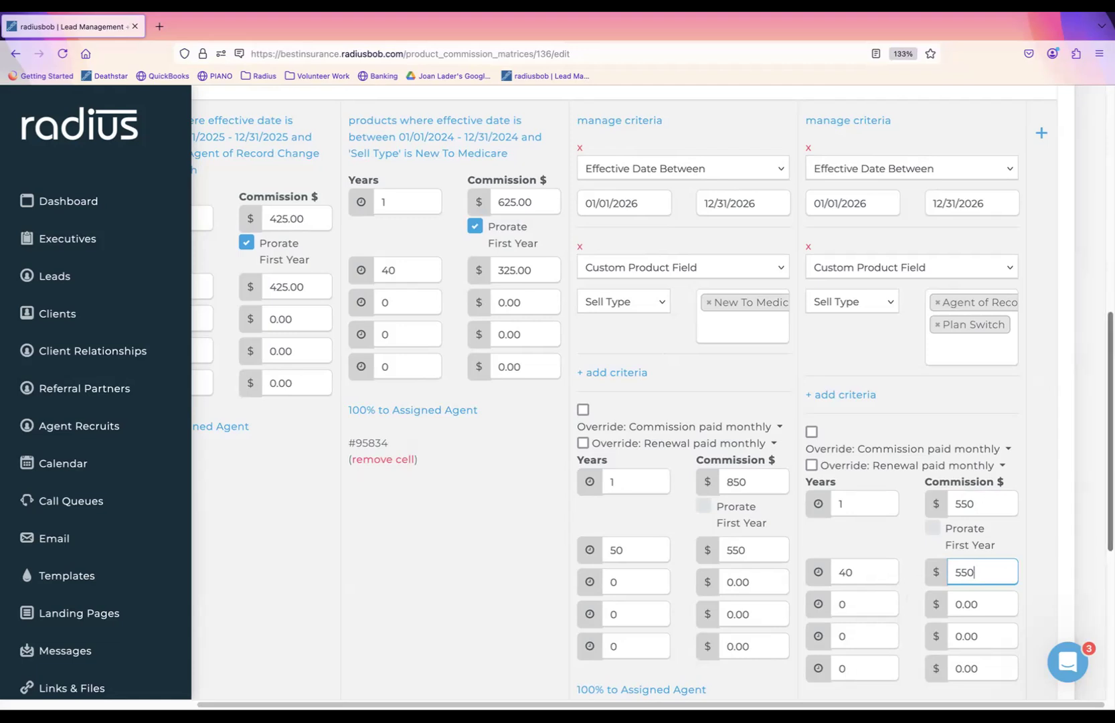
# Save the "MAPD all states except CA" matrix with its new 2026 commission structures
pyautogui.scroll(-1, 651, 393)
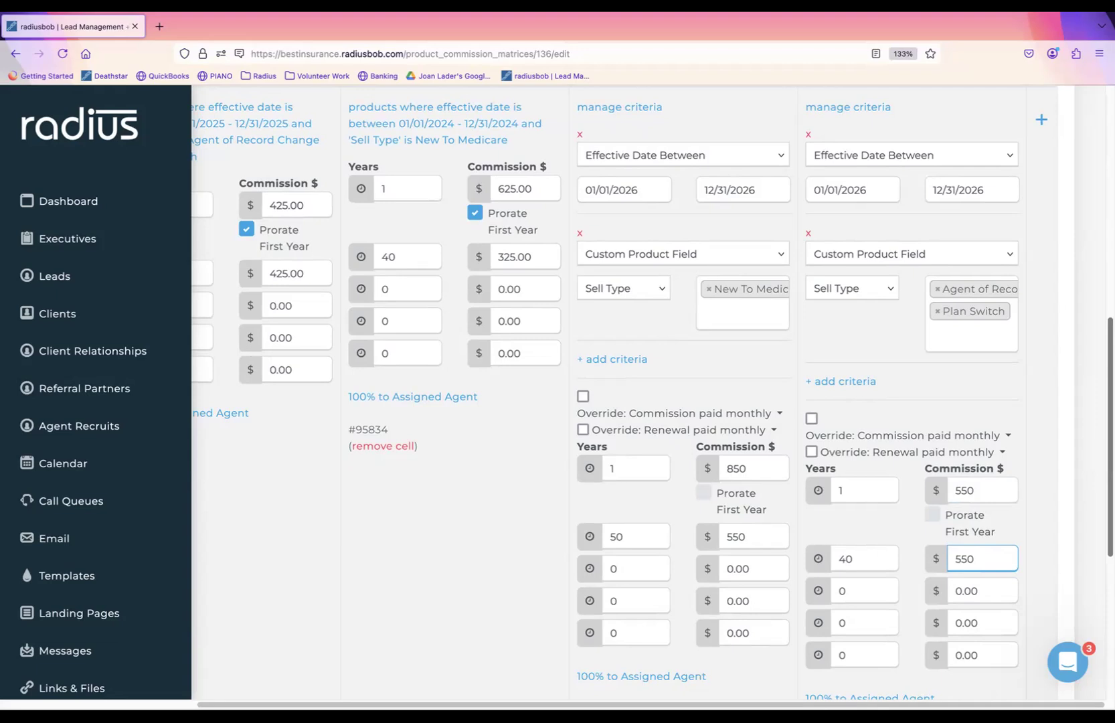
pyautogui.scroll(-5, 1098, 711)
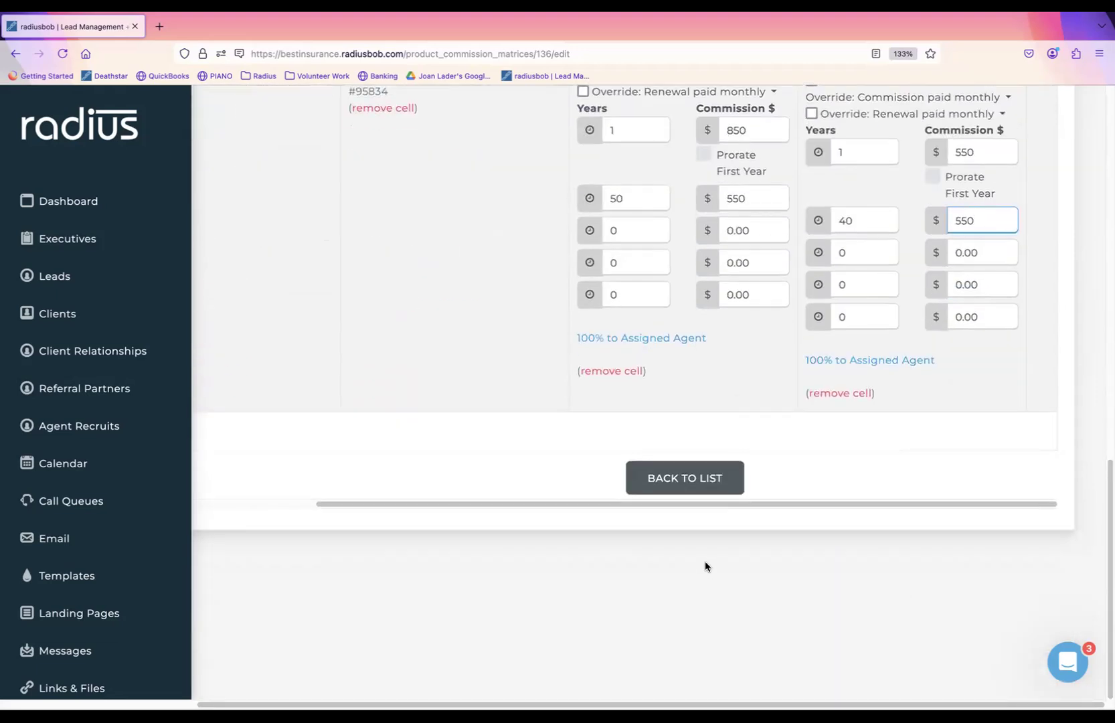
pyautogui.moveTo(660, 504); pyautogui.dragTo(254, 526)
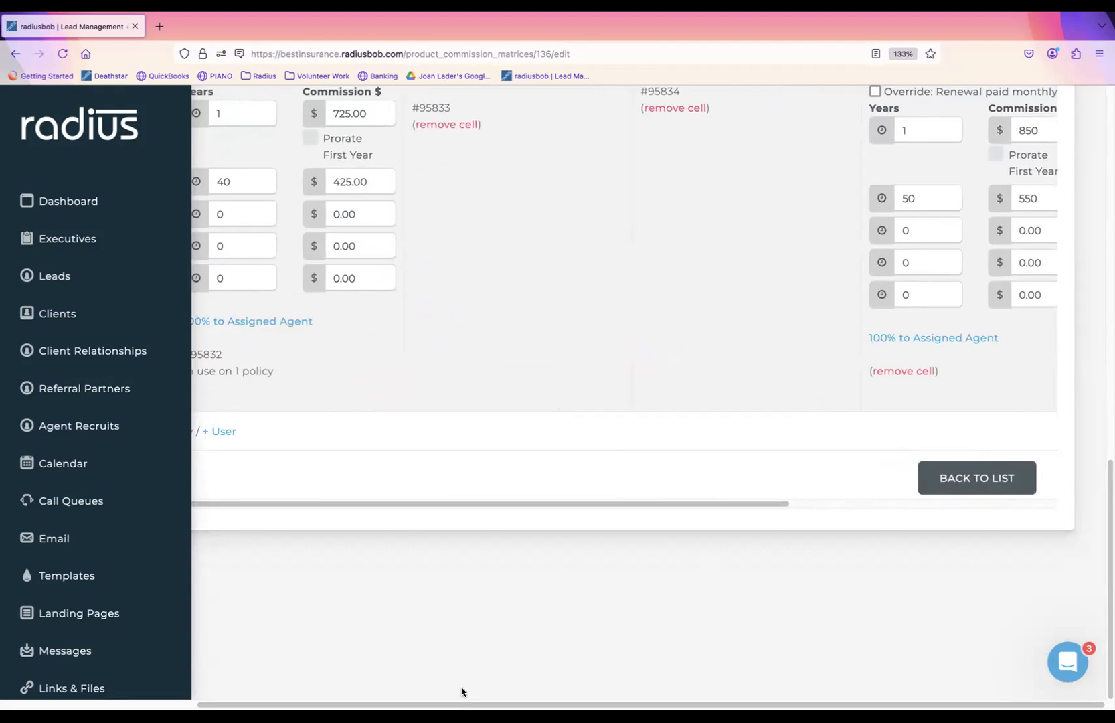
pyautogui.moveTo(460, 707); pyautogui.dragTo(192, 683)
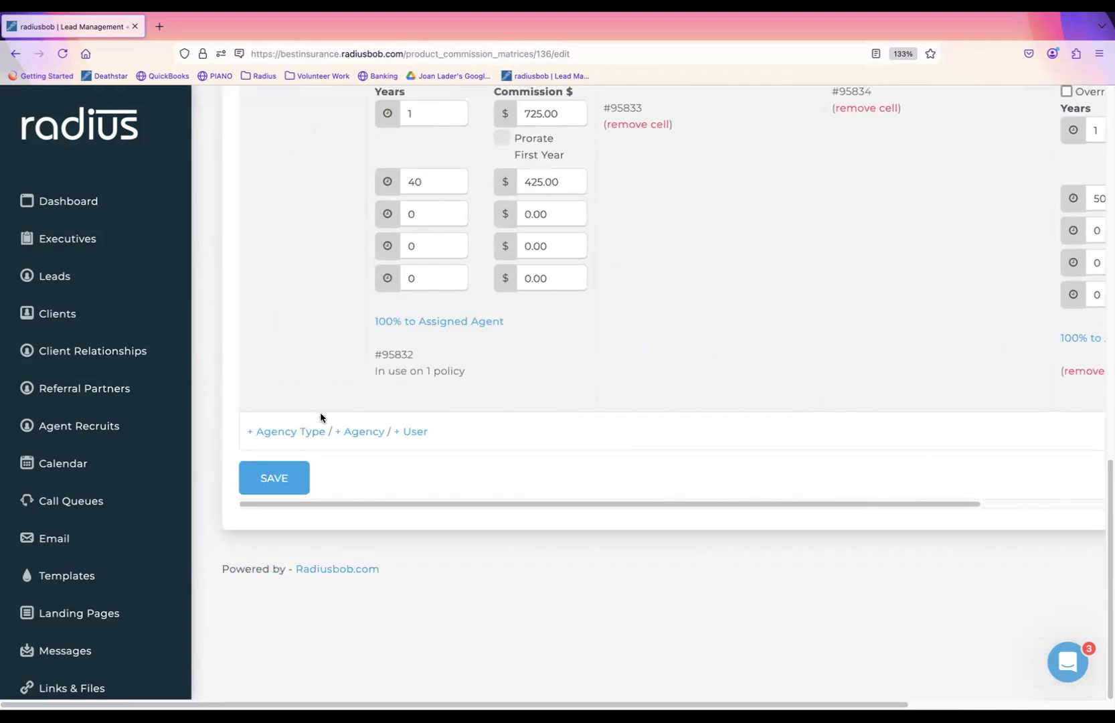
pyautogui.click(274, 478)
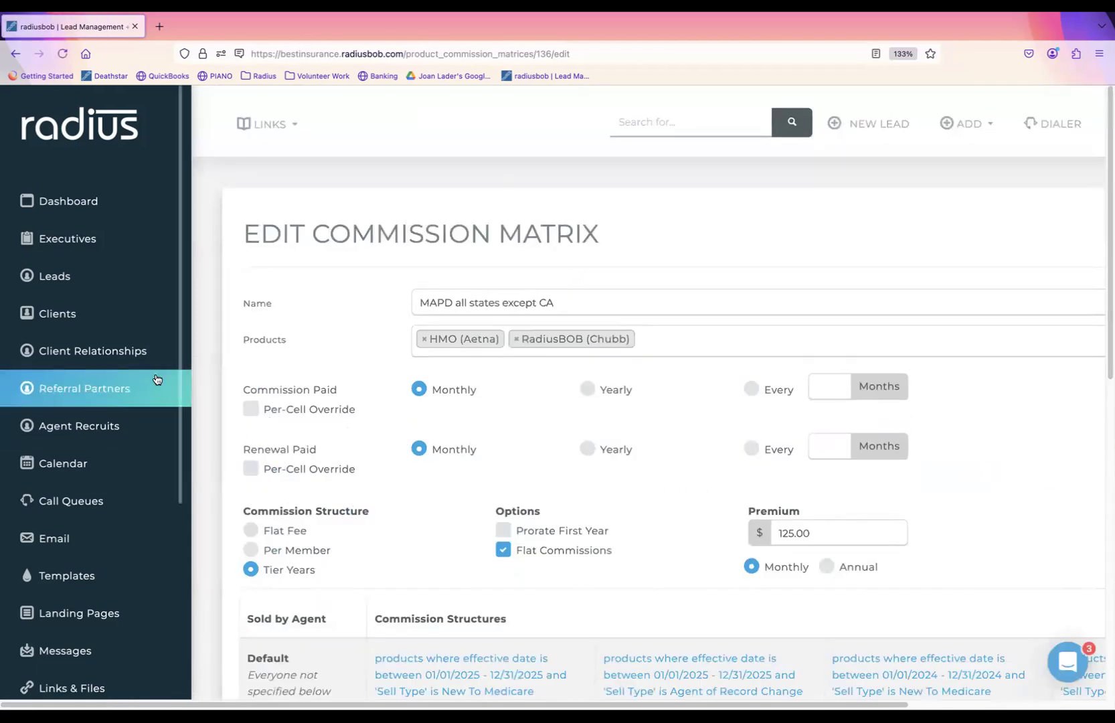
# Open the commission matrix "Overrides for BCBS" for editing from the account's product settings
pyautogui.scroll(-5, 94, 535)
pyautogui.click(71, 593)
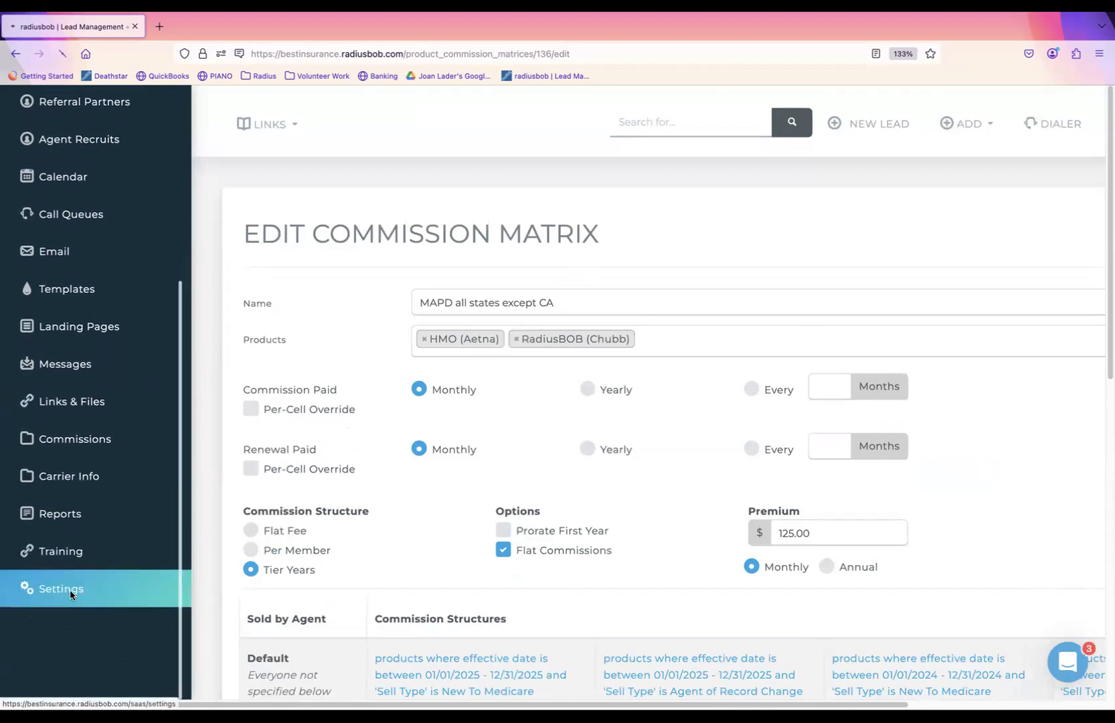
pyautogui.click(720, 587)
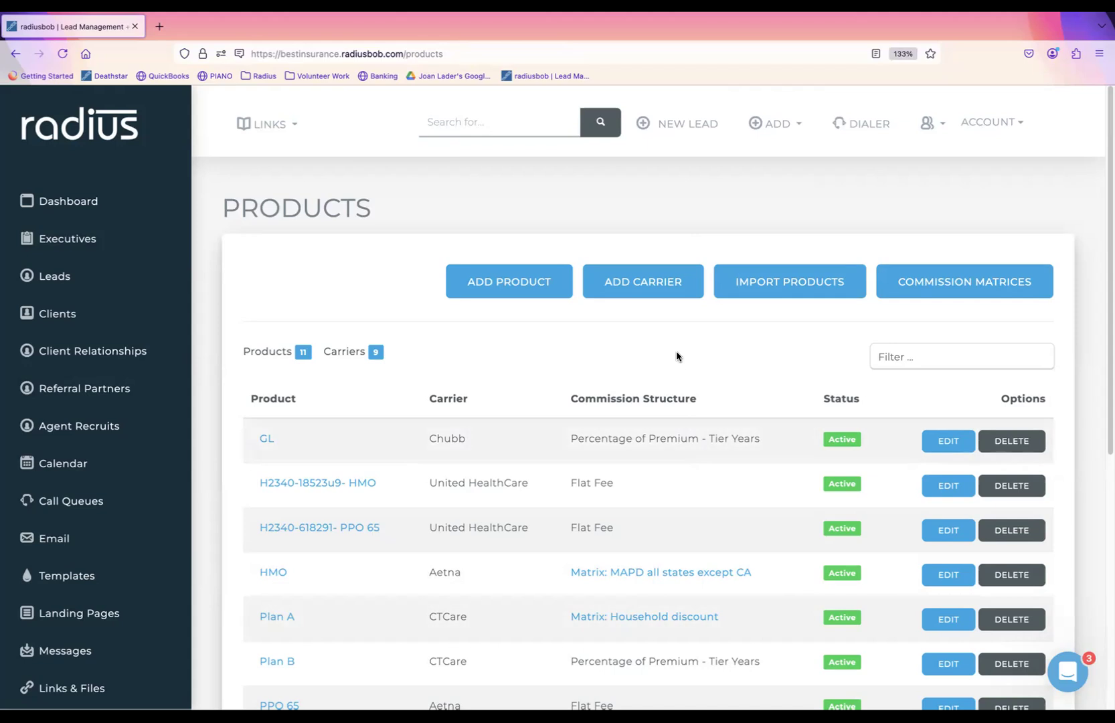
pyautogui.click(998, 284)
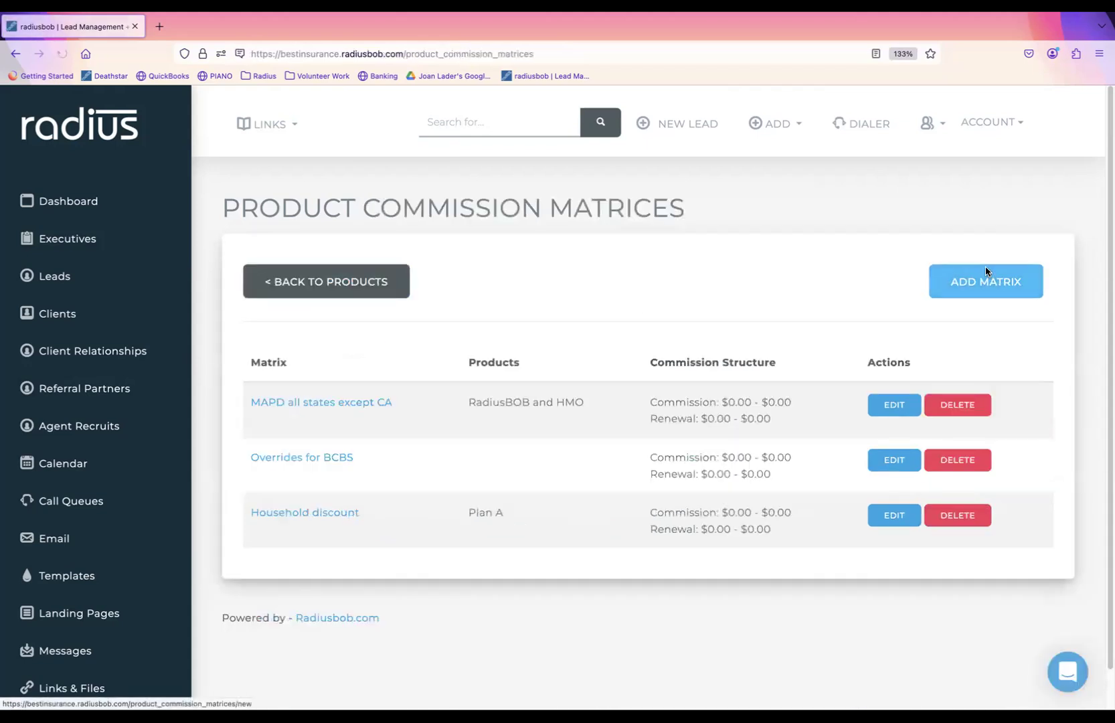
pyautogui.click(894, 460)
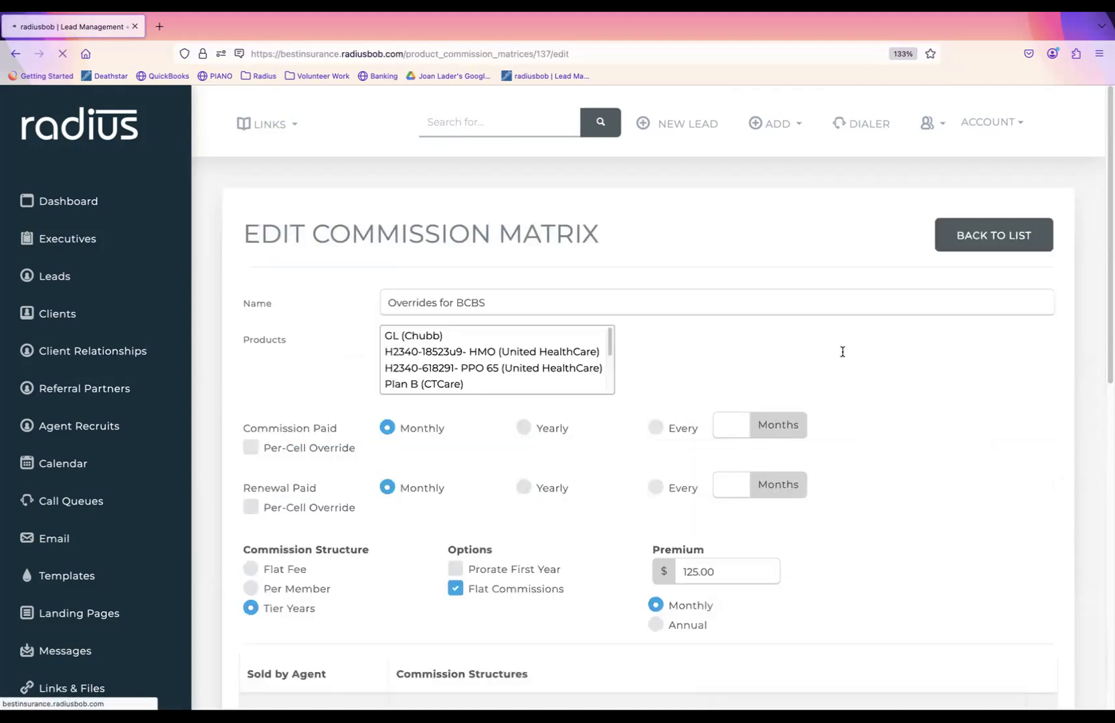
# Assign the products GL (Chubb), H2340-18523u9- HMO (United HealthCare) and PPO 65 (Aetna) to the "Overrides for BCBS" matrix
pyautogui.click(584, 342)
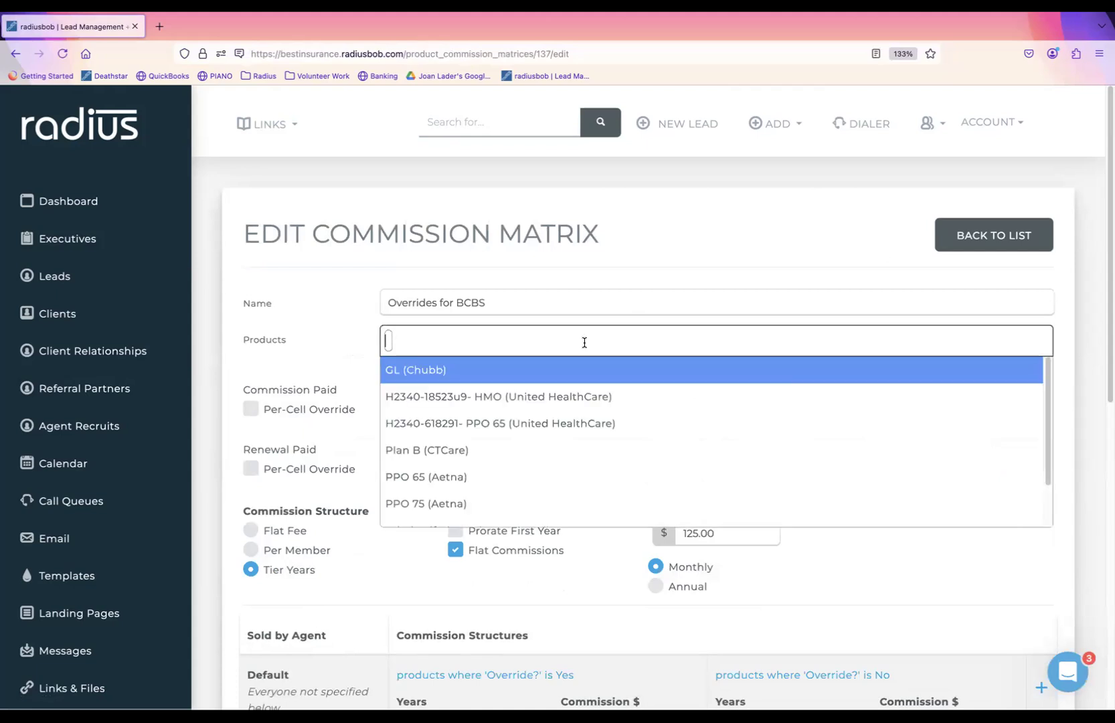
pyautogui.click(568, 370)
pyautogui.click(568, 346)
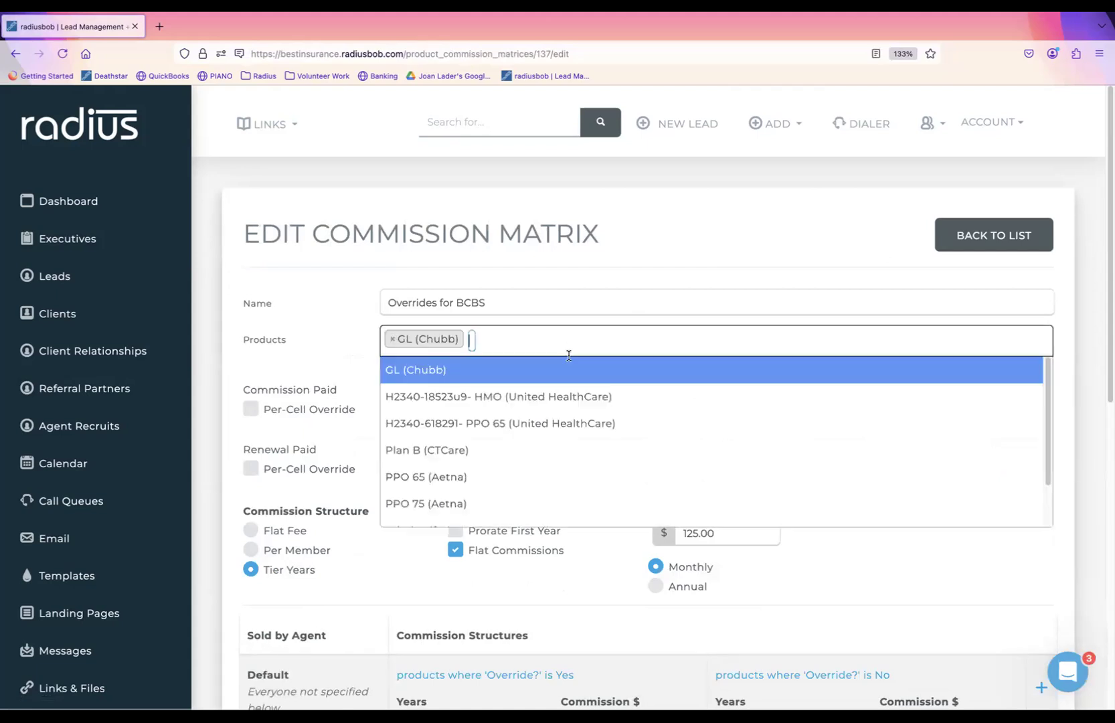
pyautogui.click(561, 395)
pyautogui.click(721, 342)
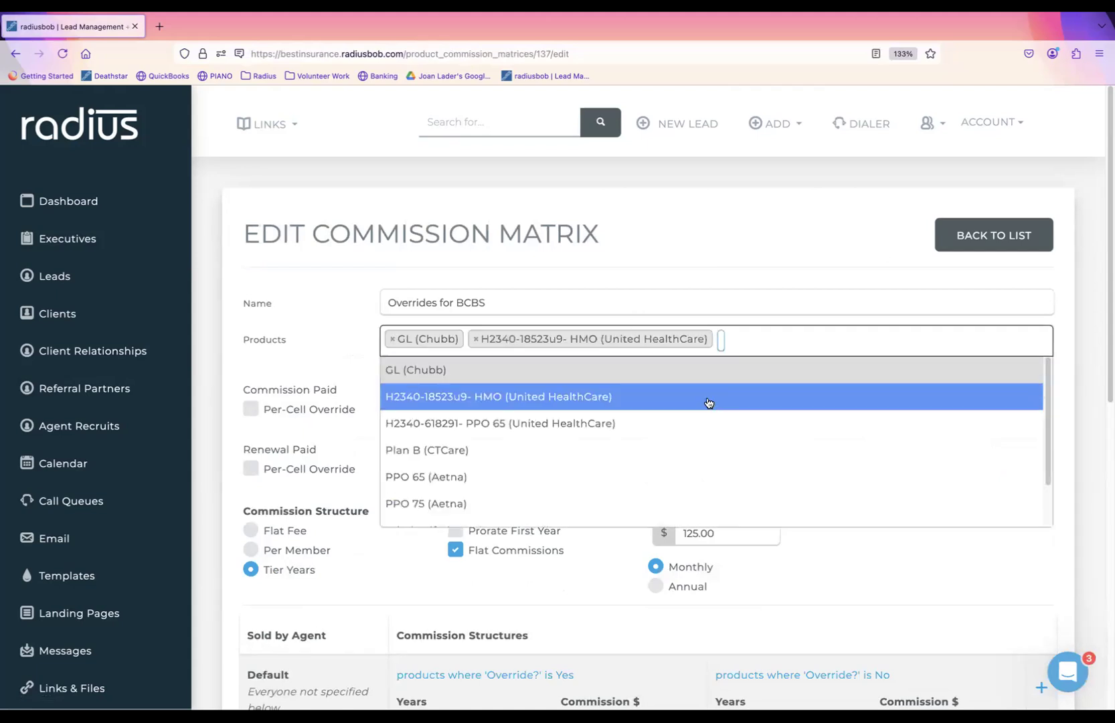
pyautogui.click(651, 476)
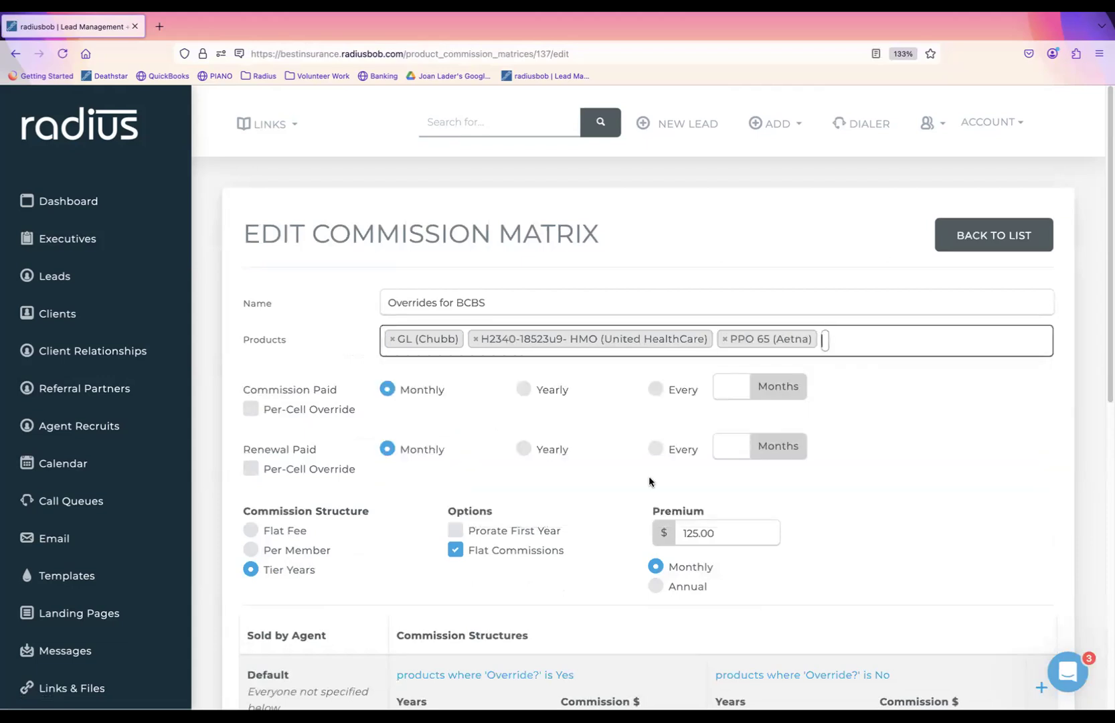
# Examine the assigned products and the remaining products available for the "Overrides for BCBS" matrix
pyautogui.click(829, 340)
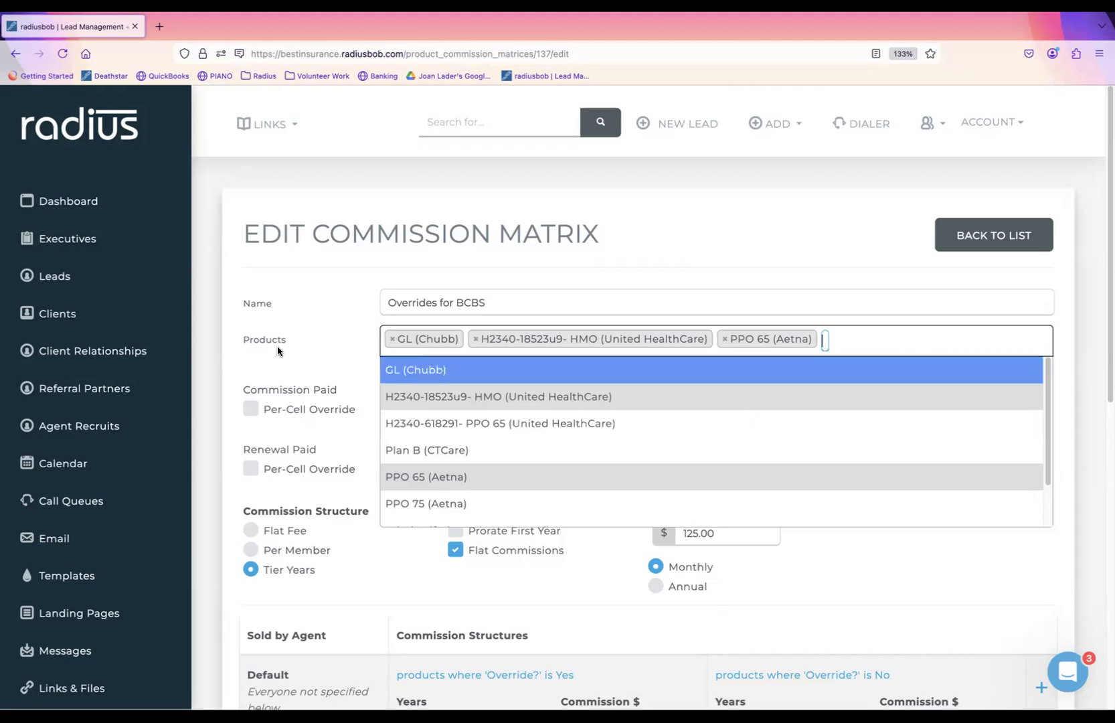
pyautogui.moveTo(235, 340); pyautogui.dragTo(312, 336)
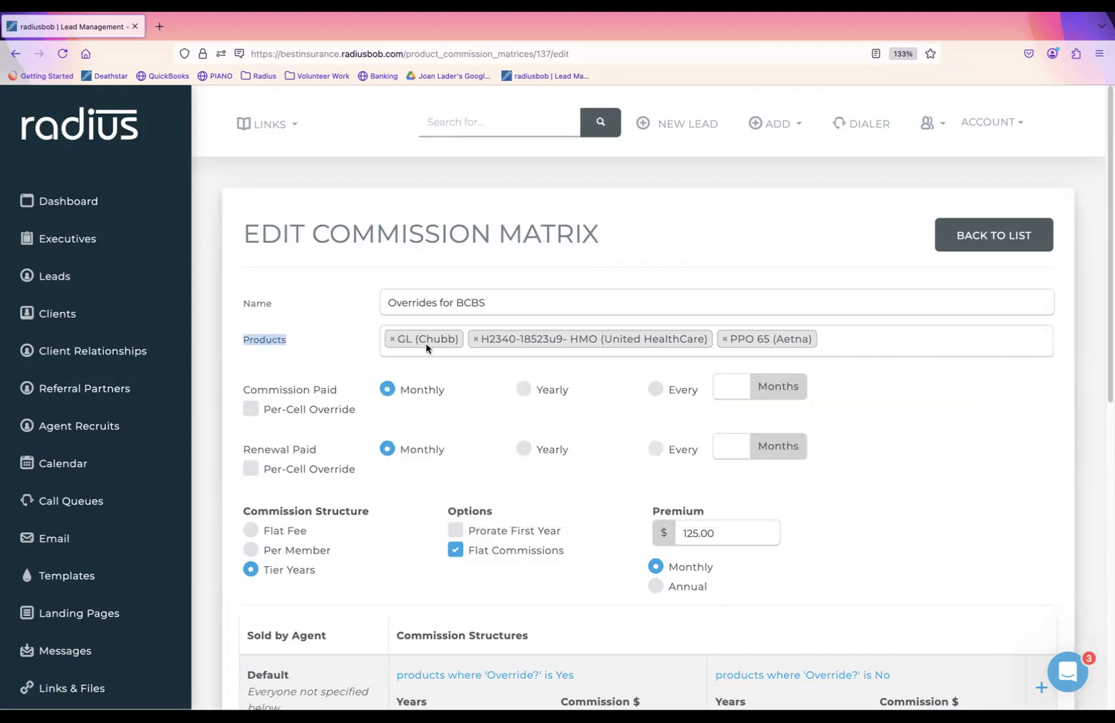
pyautogui.click(853, 348)
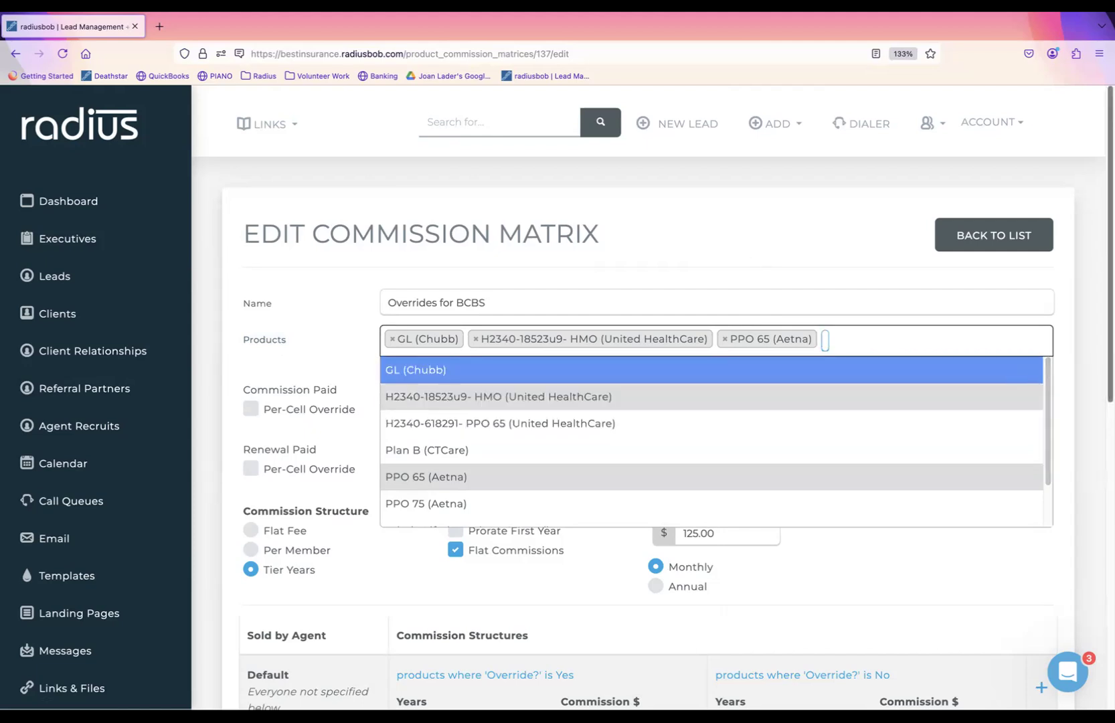
pyautogui.scroll(-2, 653, 402)
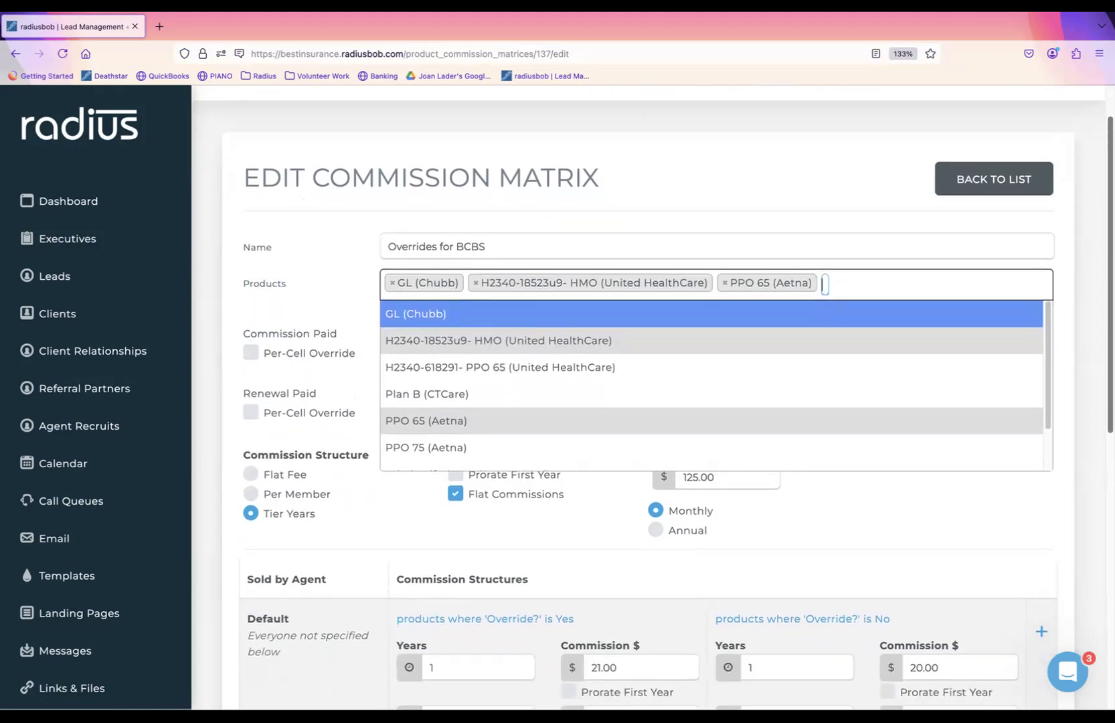
pyautogui.scroll(-2, 1049, 373)
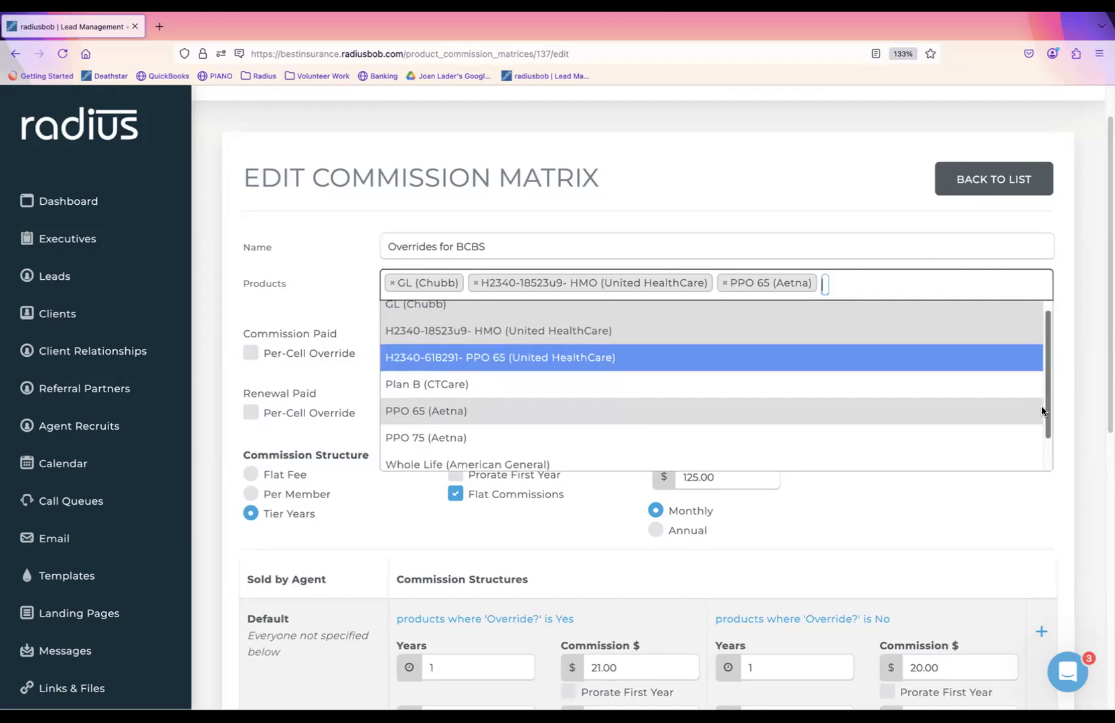
pyautogui.click(208, 483)
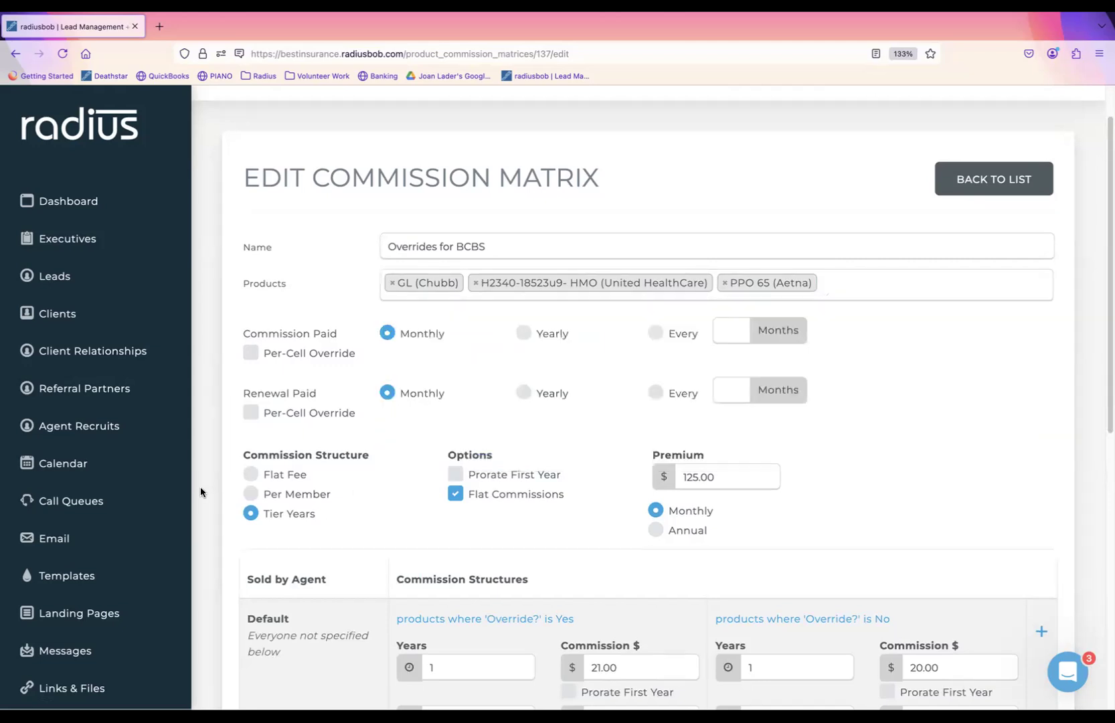
# Leave the "Overrides for BCBS" matrix without saving and return to the account's products list
pyautogui.moveTo(181, 464); pyautogui.dragTo(199, 711)
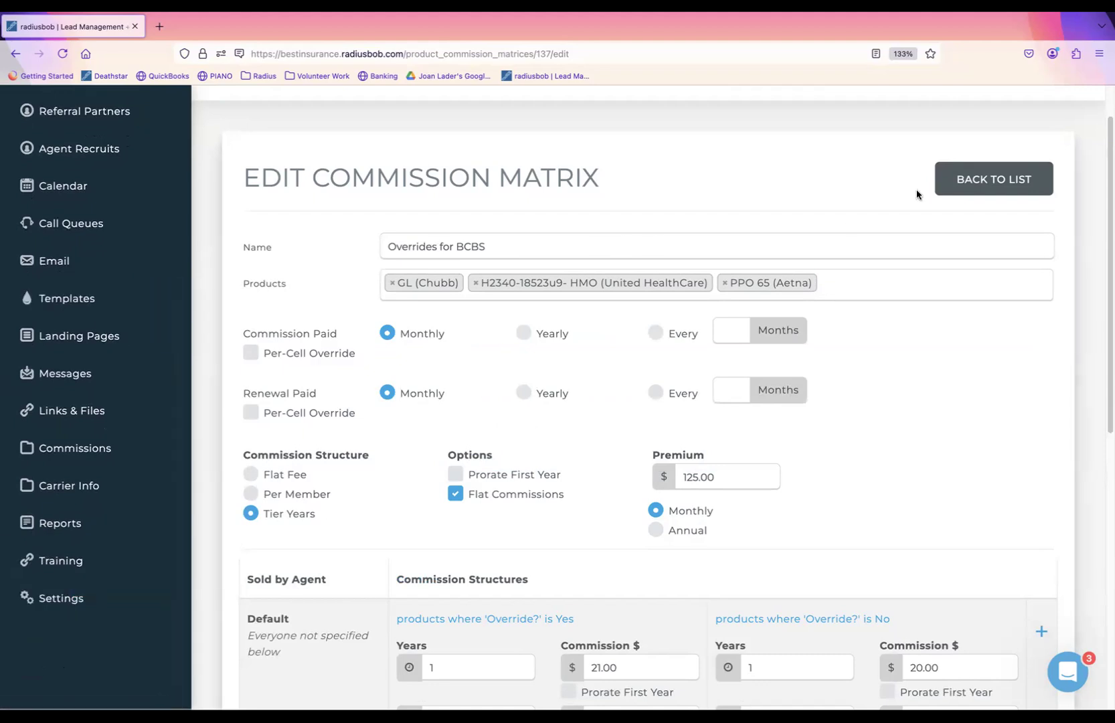
pyautogui.click(950, 176)
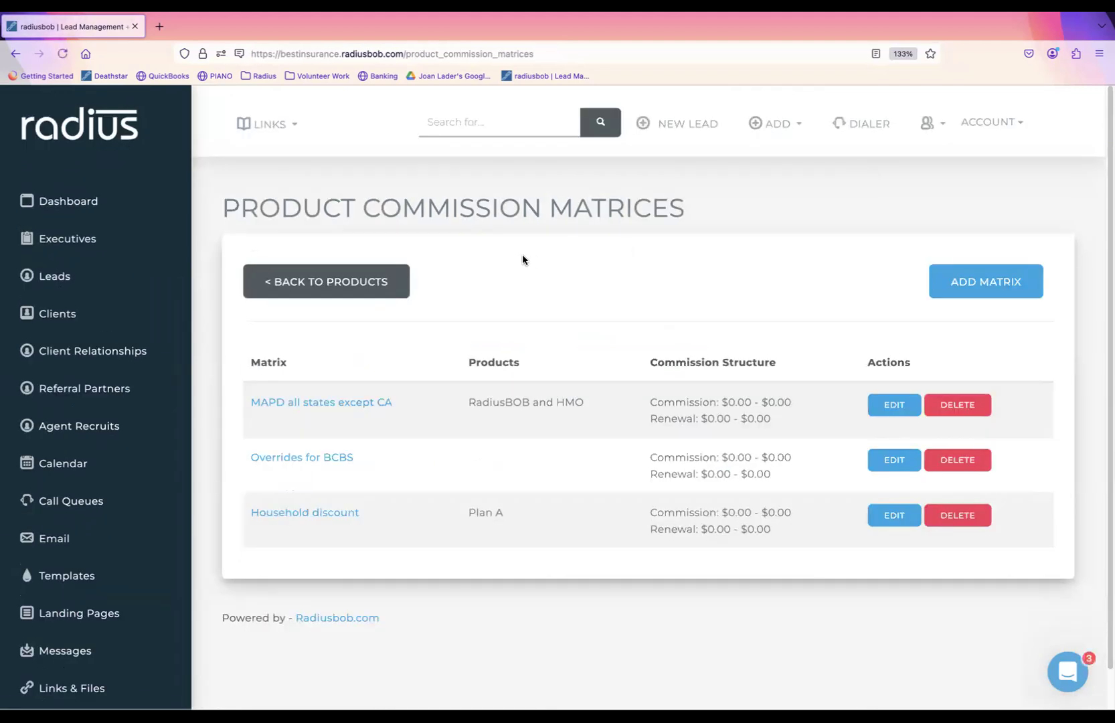
pyautogui.click(369, 281)
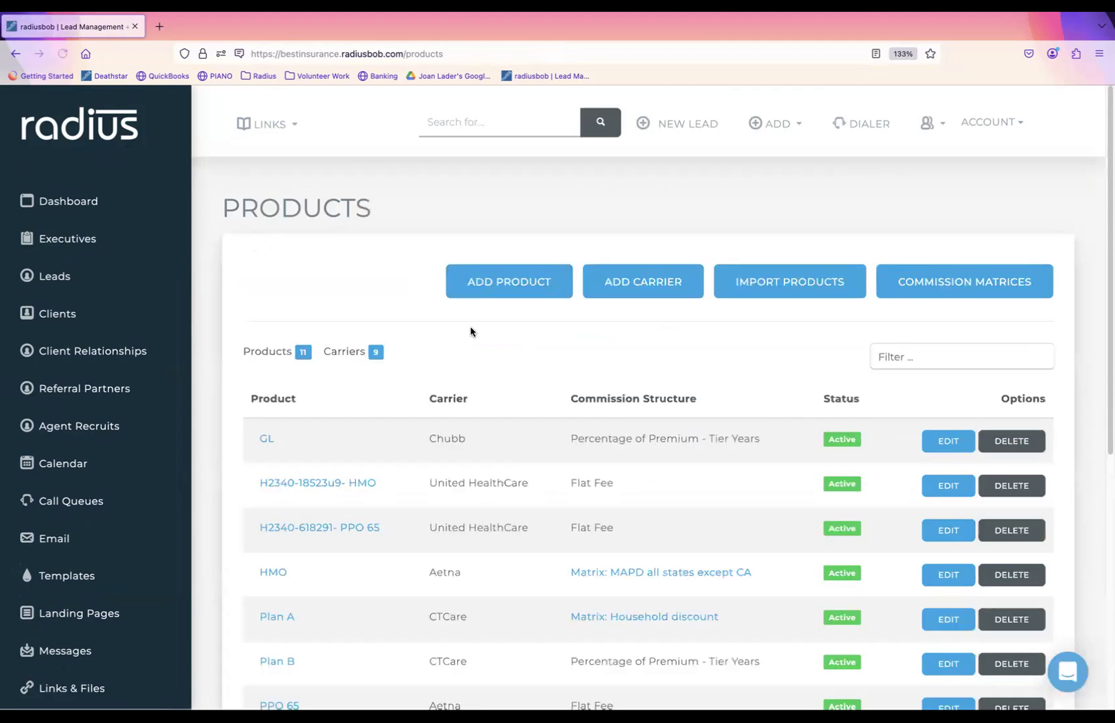
# Open the carriers and products import page and review the column headers required for the CSV file
pyautogui.click(813, 282)
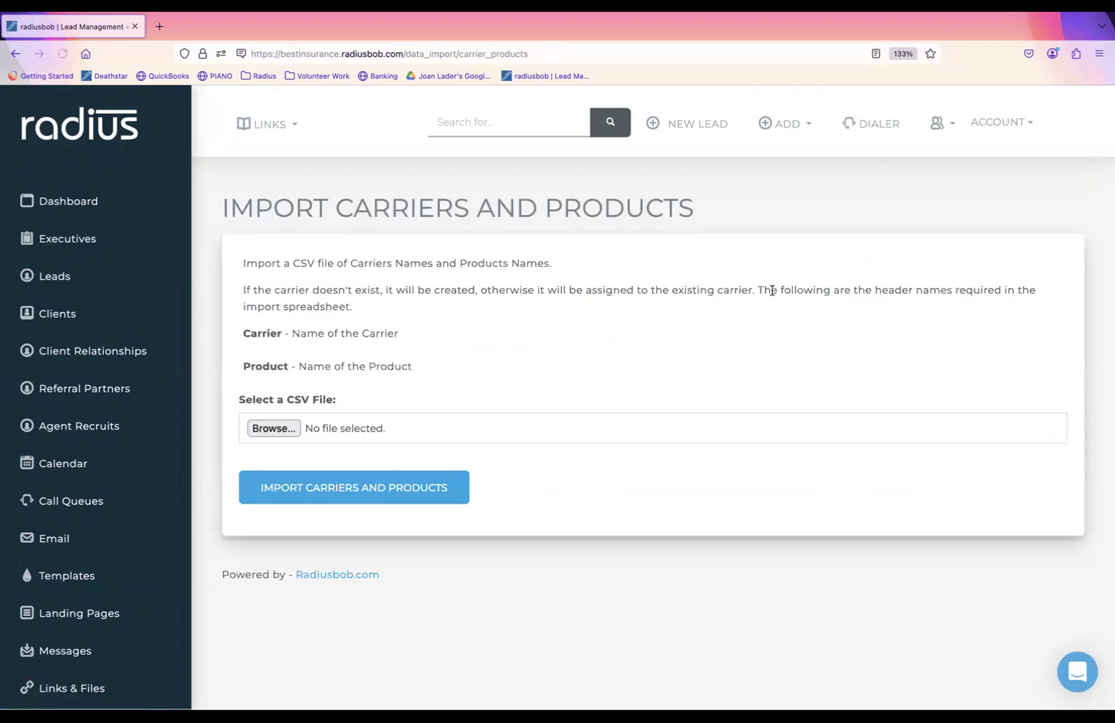
pyautogui.moveTo(294, 367); pyautogui.dragTo(231, 368)
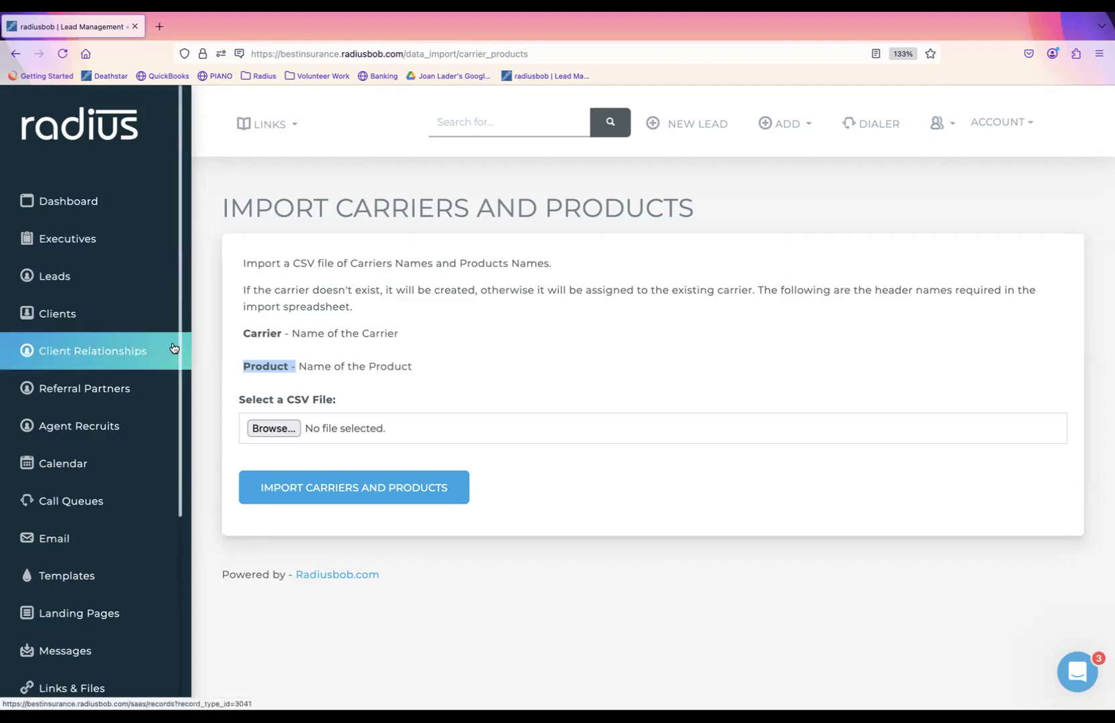
# Go to the saved reports and start building a new saved report
pyautogui.scroll(-5, 175, 646)
pyautogui.scroll(-2, 175, 647)
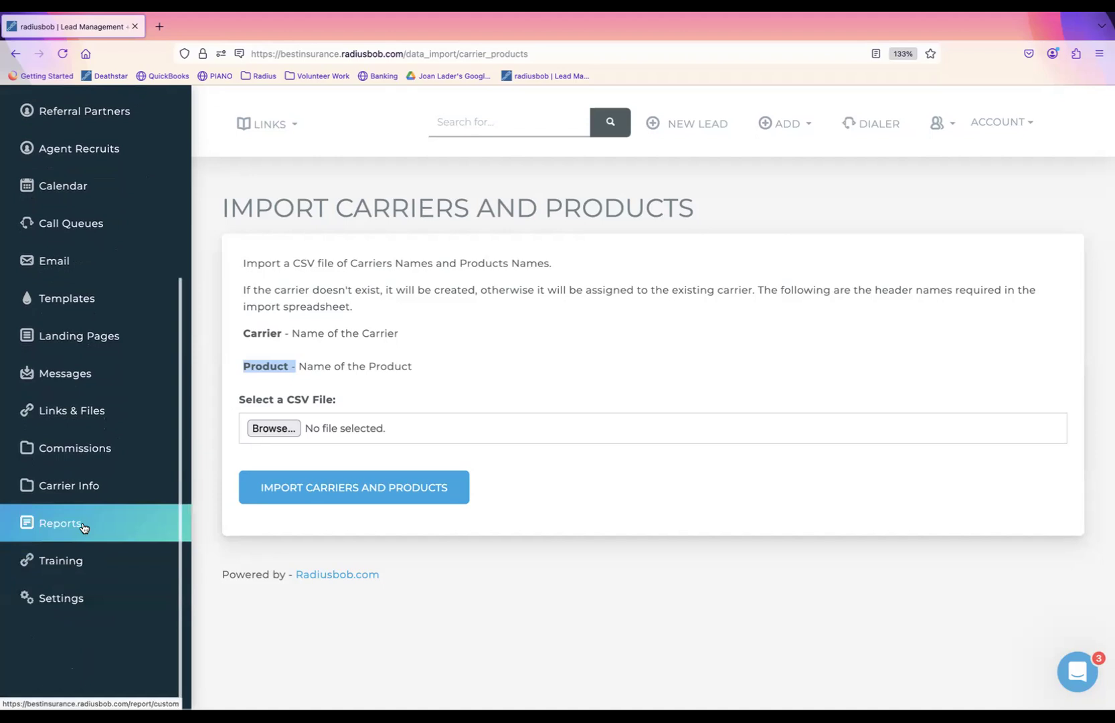
pyautogui.click(117, 538)
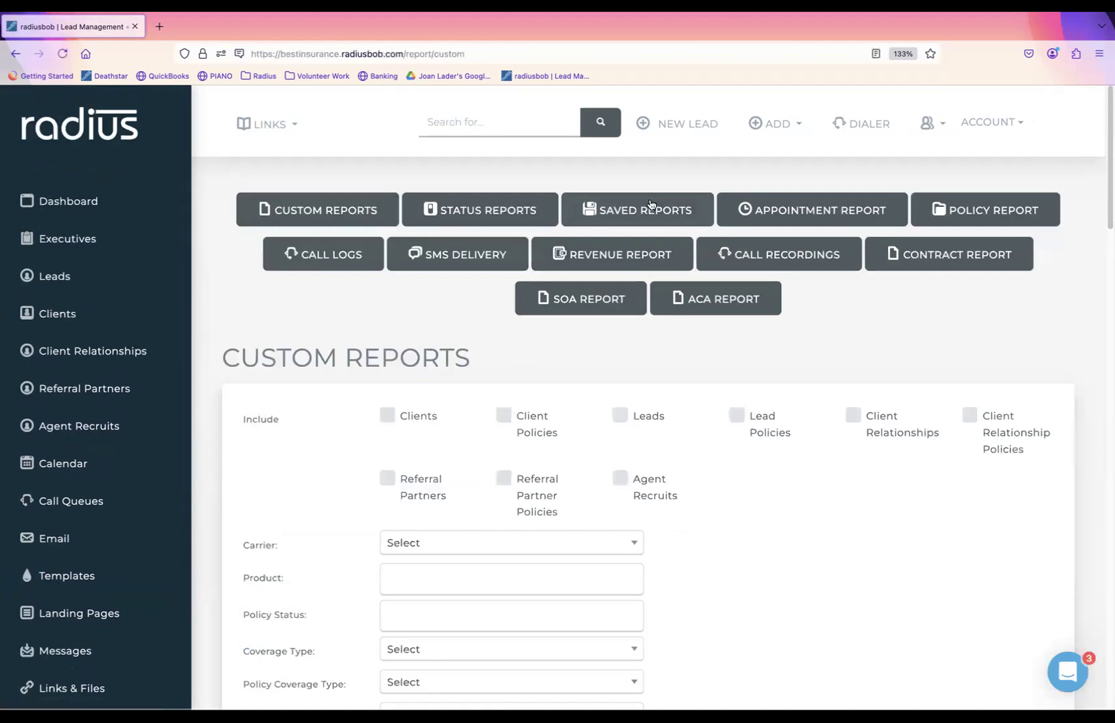
pyautogui.click(650, 209)
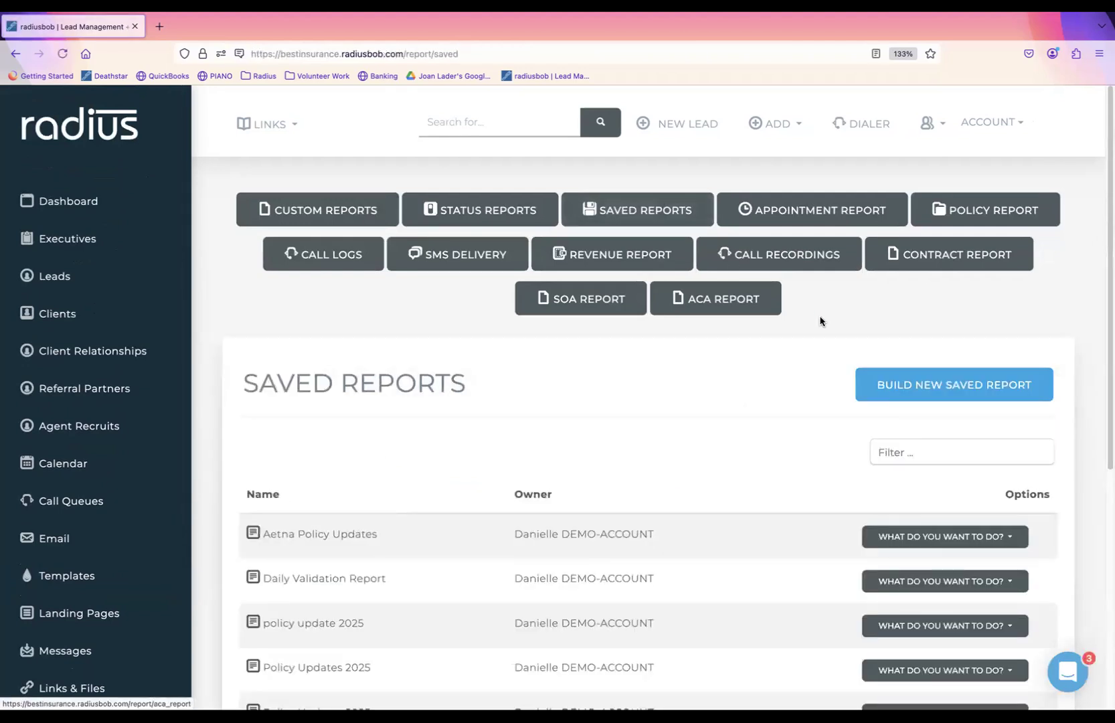
pyautogui.scroll(-2, 1092, 387)
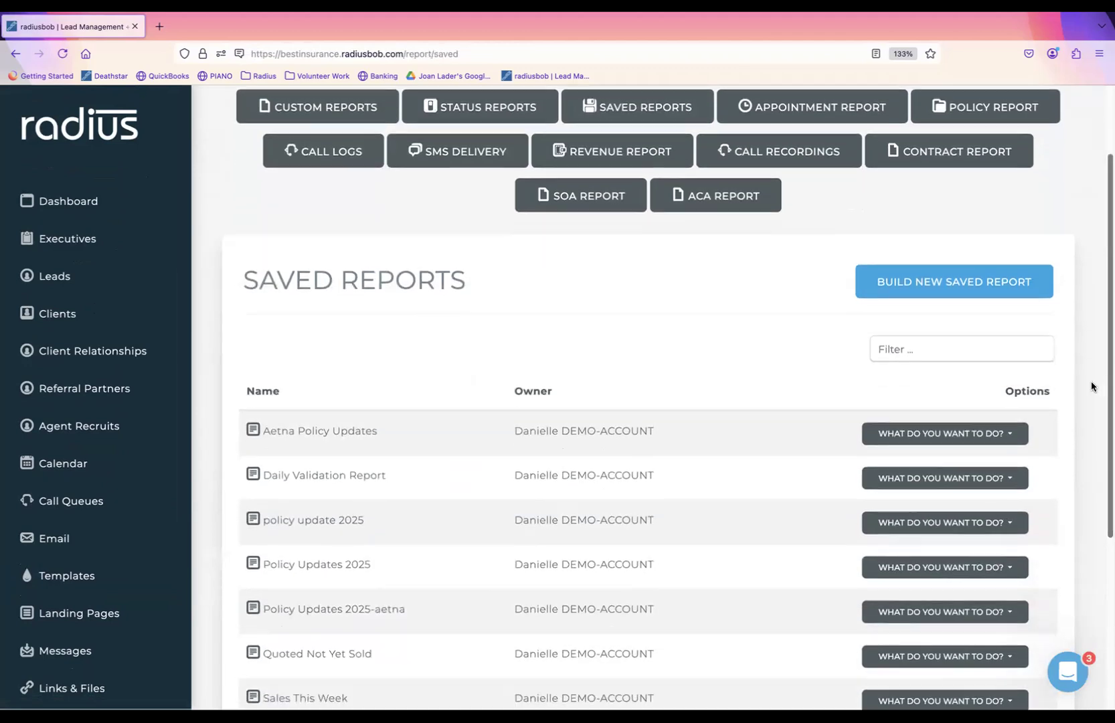
pyautogui.click(997, 250)
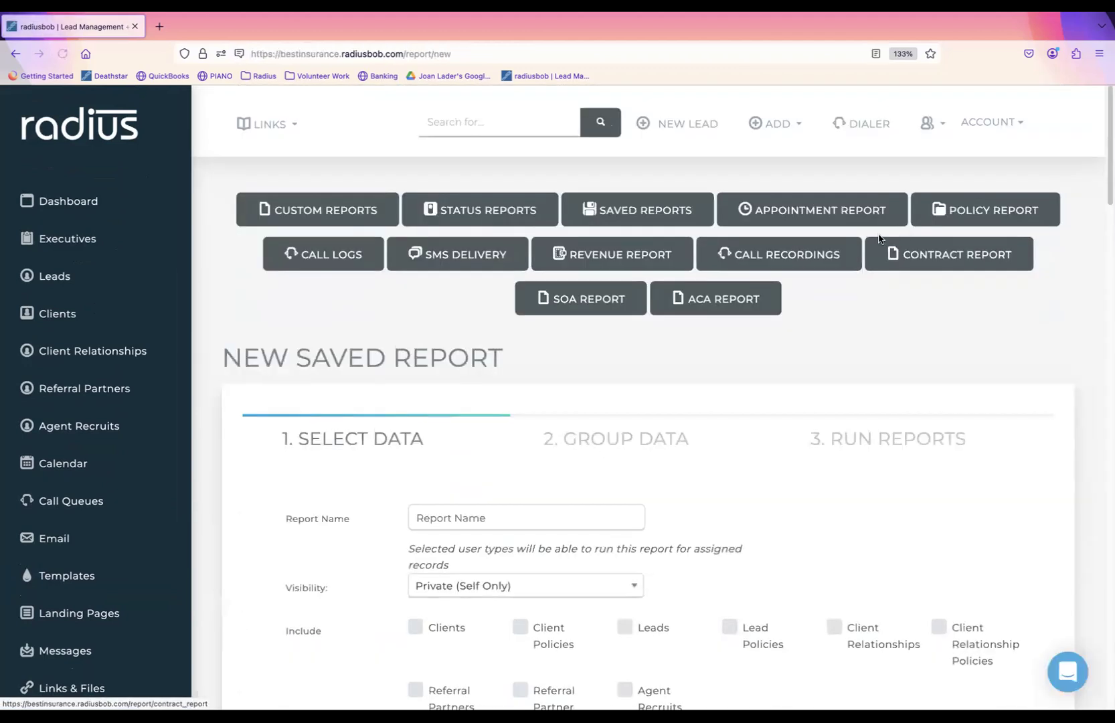
# Name the report "Policy validation 2025" and keep its visibility at Private (Self Only) after checking the visibility options
pyautogui.click(534, 528)
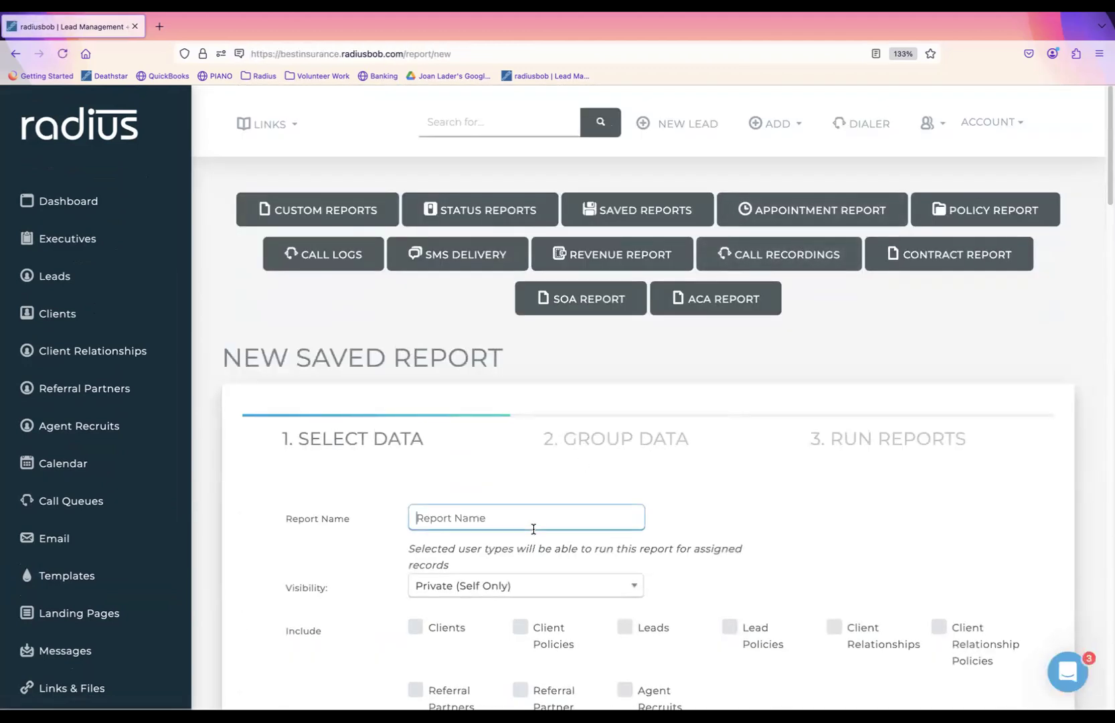
pyautogui.write('Policy')
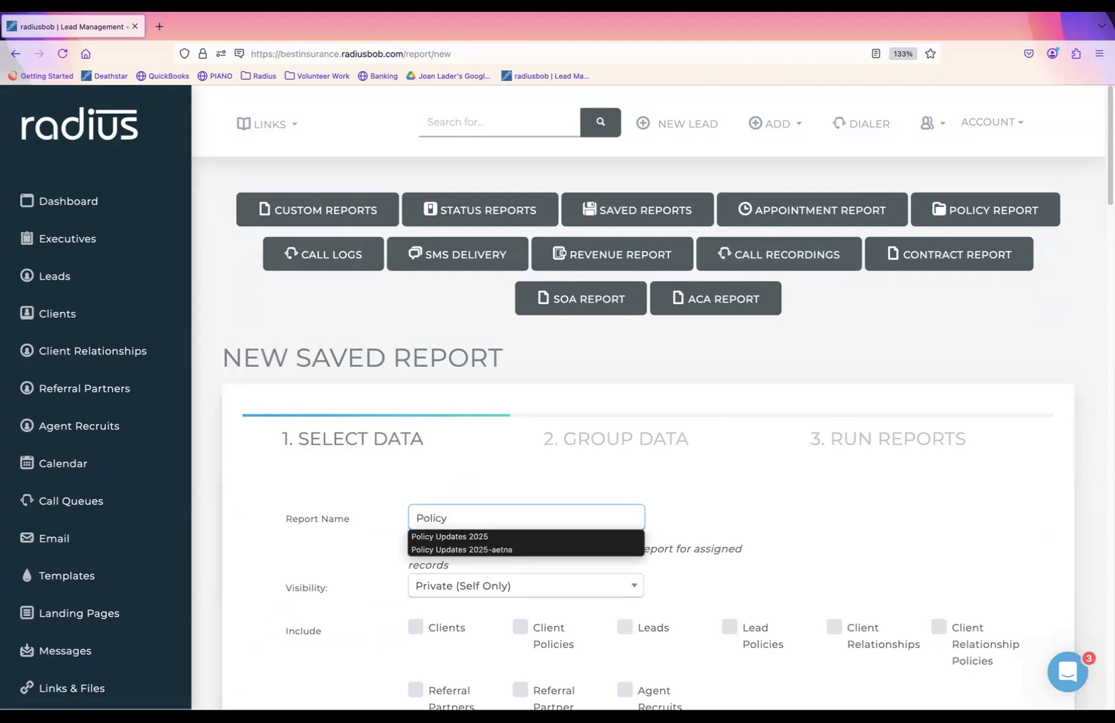
pyautogui.write(' validation 2025')
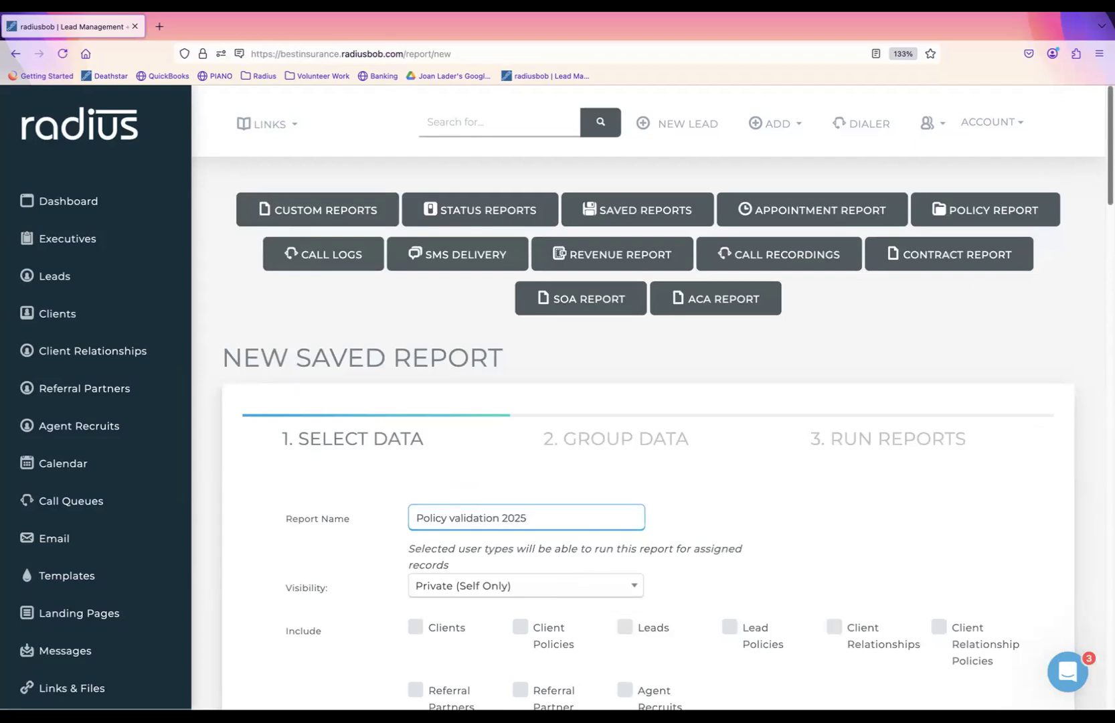
pyautogui.scroll(-4, 779, 279)
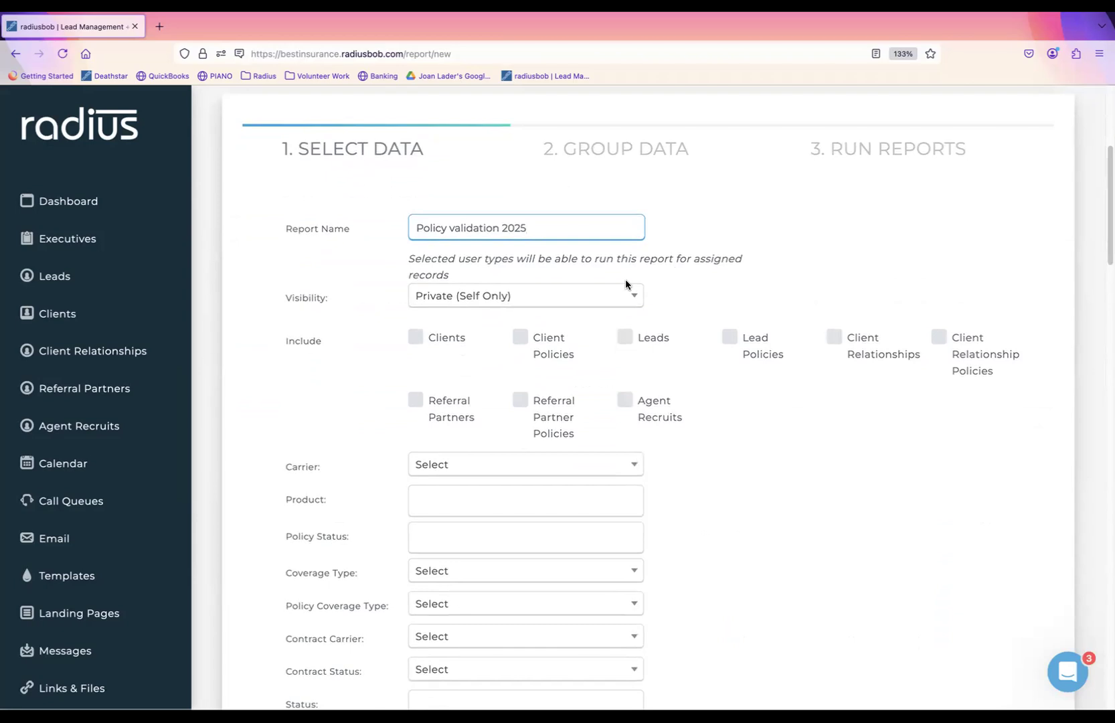
pyautogui.click(621, 296)
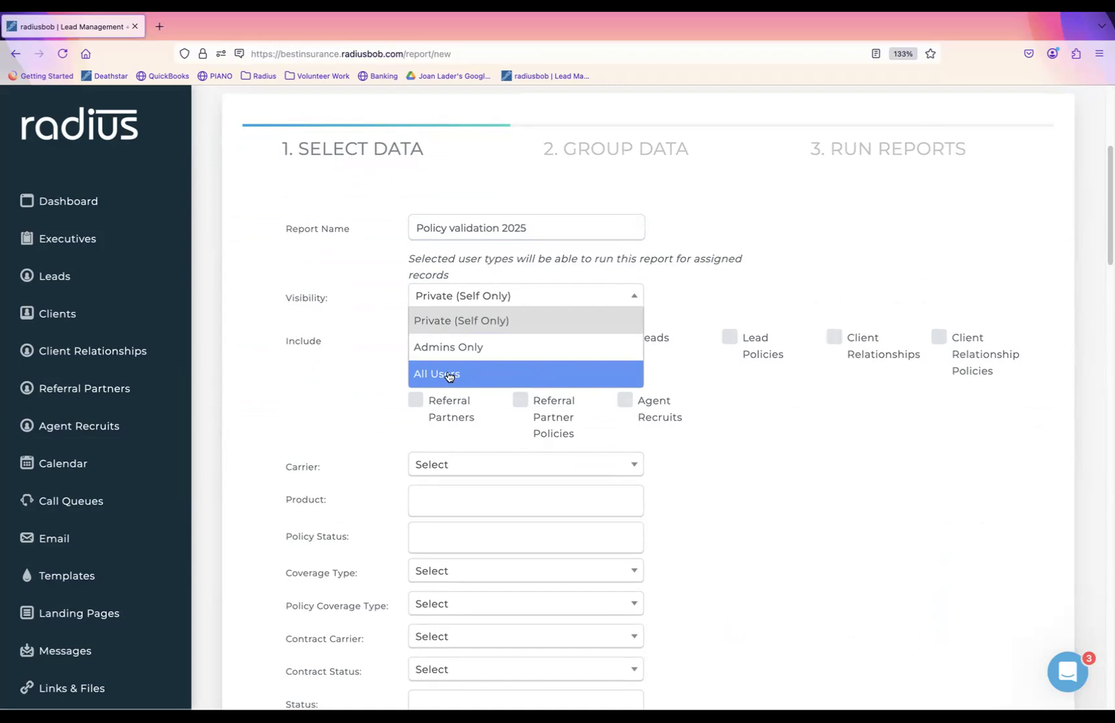
pyautogui.click(760, 234)
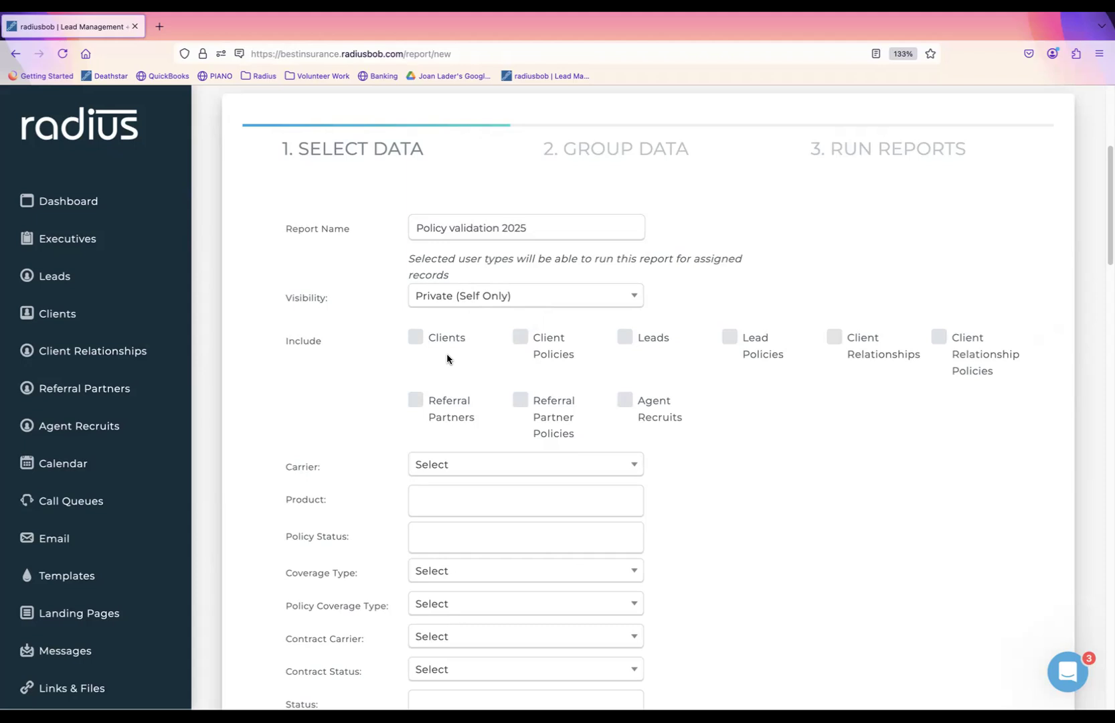
# Include only Client Policies and Lead Policies in the report's data
pyautogui.click(520, 339)
pyautogui.click(412, 340)
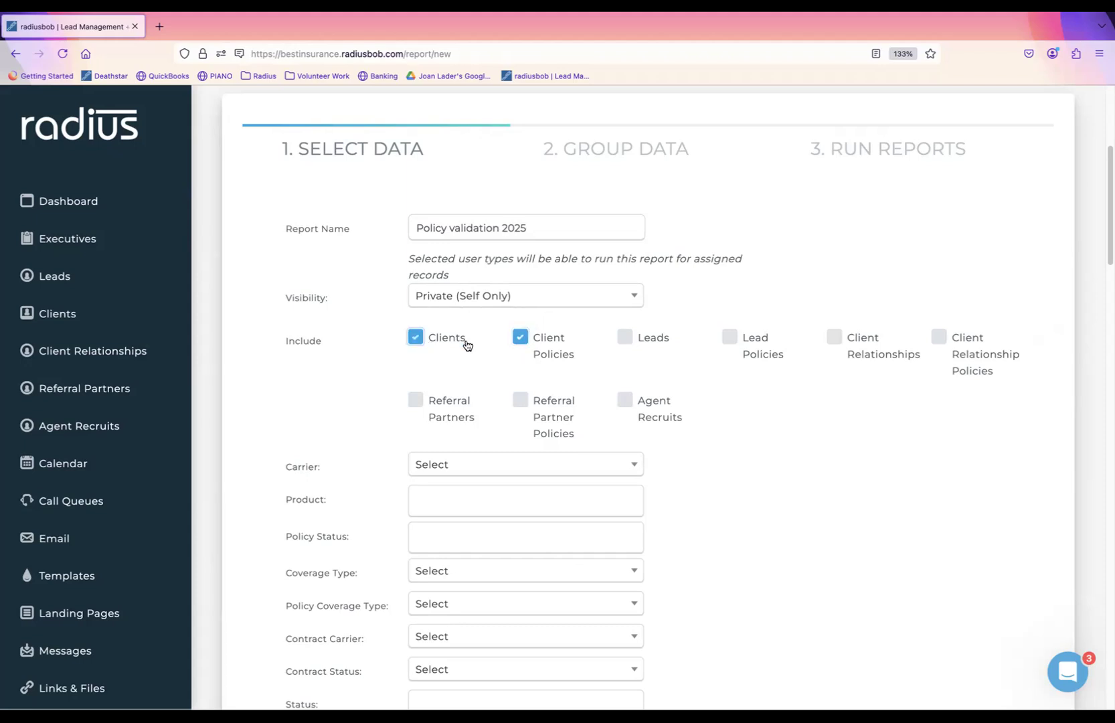
pyautogui.click(417, 339)
pyautogui.click(729, 339)
# Examine the filters available for the report's data, including the list of carriers, without setting any
pyautogui.scroll(-5, 649, 397)
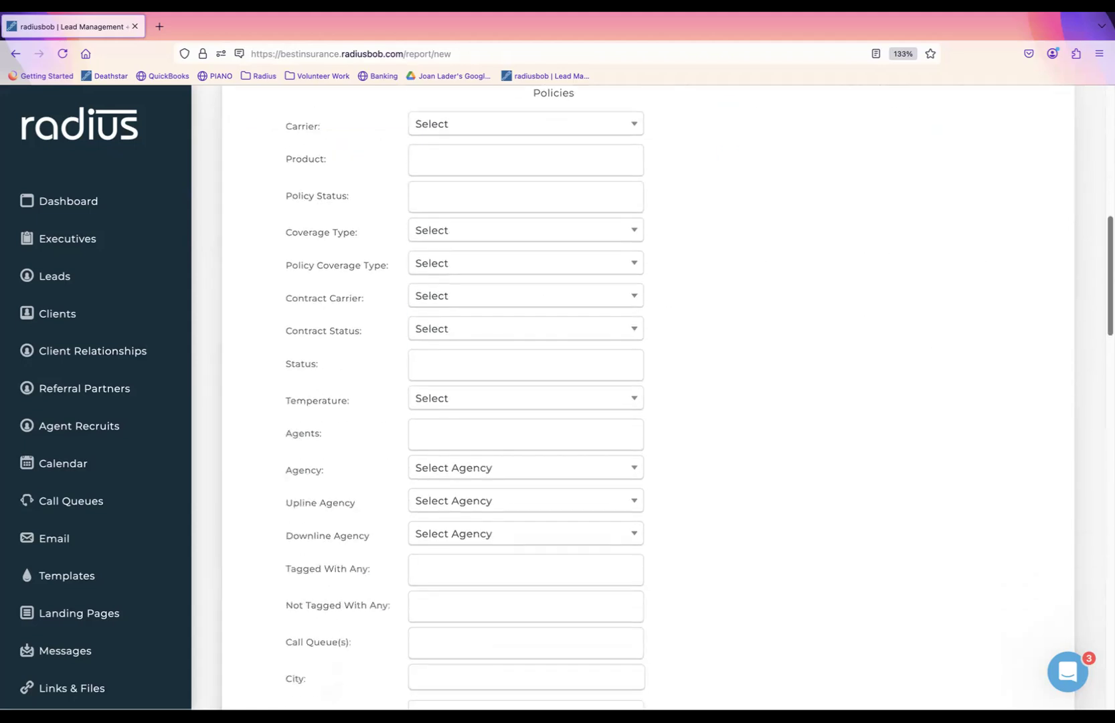
pyautogui.scroll(2, 648, 397)
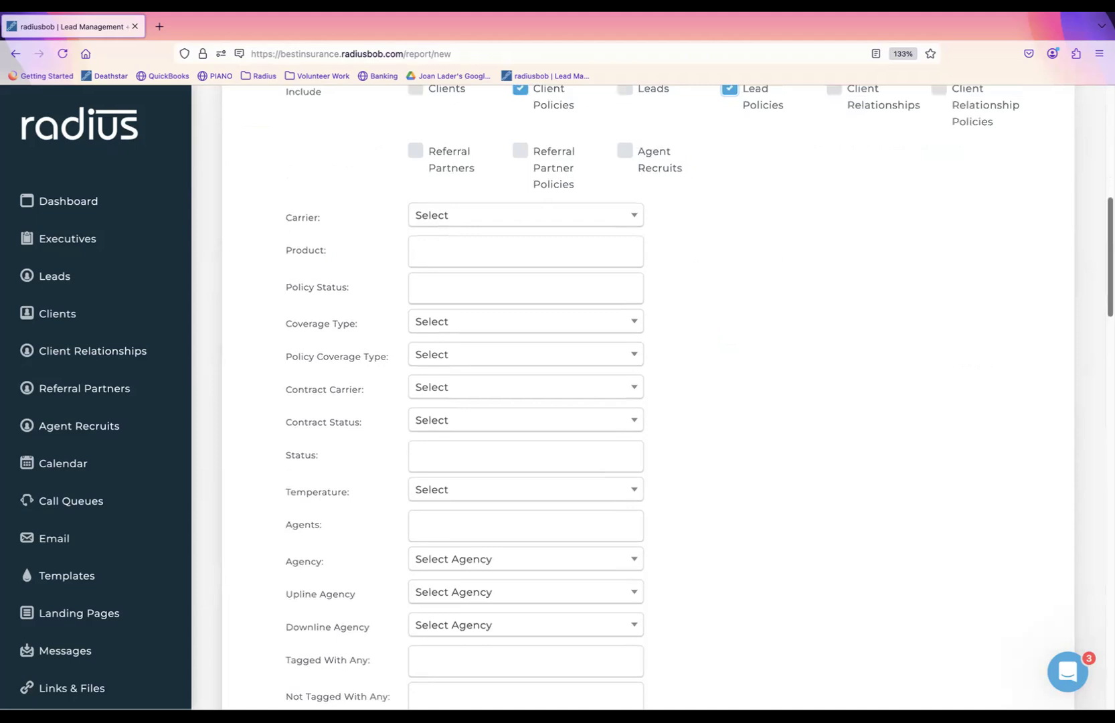
pyautogui.scroll(-6, 1092, 320)
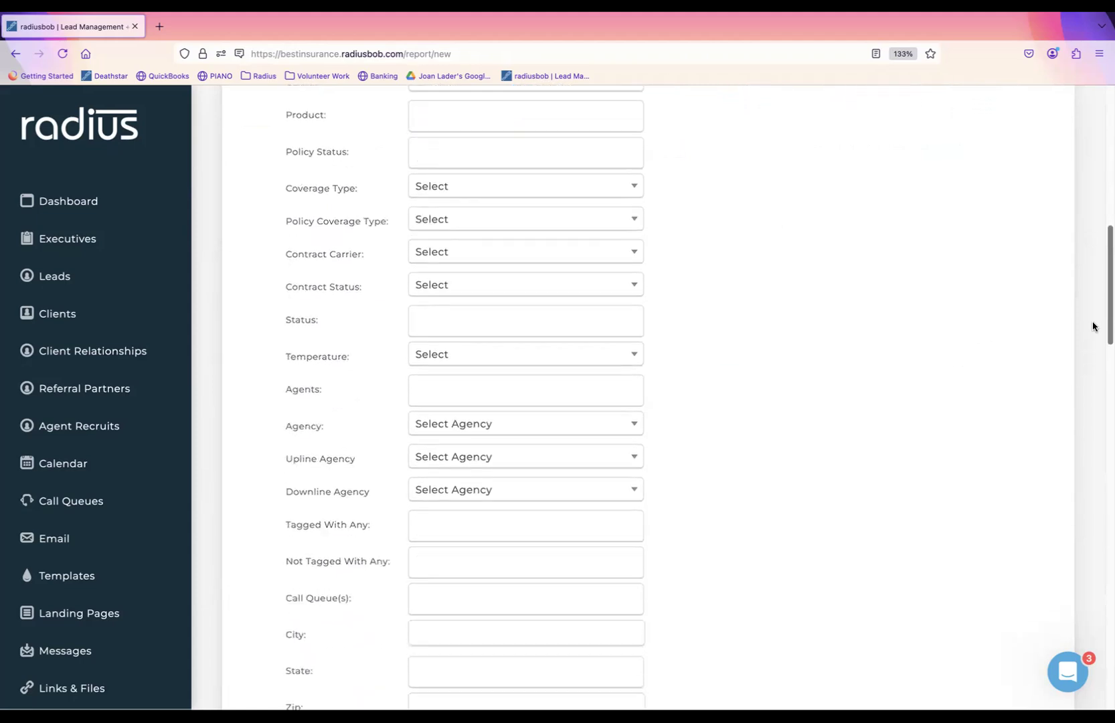
pyautogui.scroll(-15, 1085, 365)
pyautogui.scroll(4, 1066, 502)
pyautogui.scroll(9, 1065, 502)
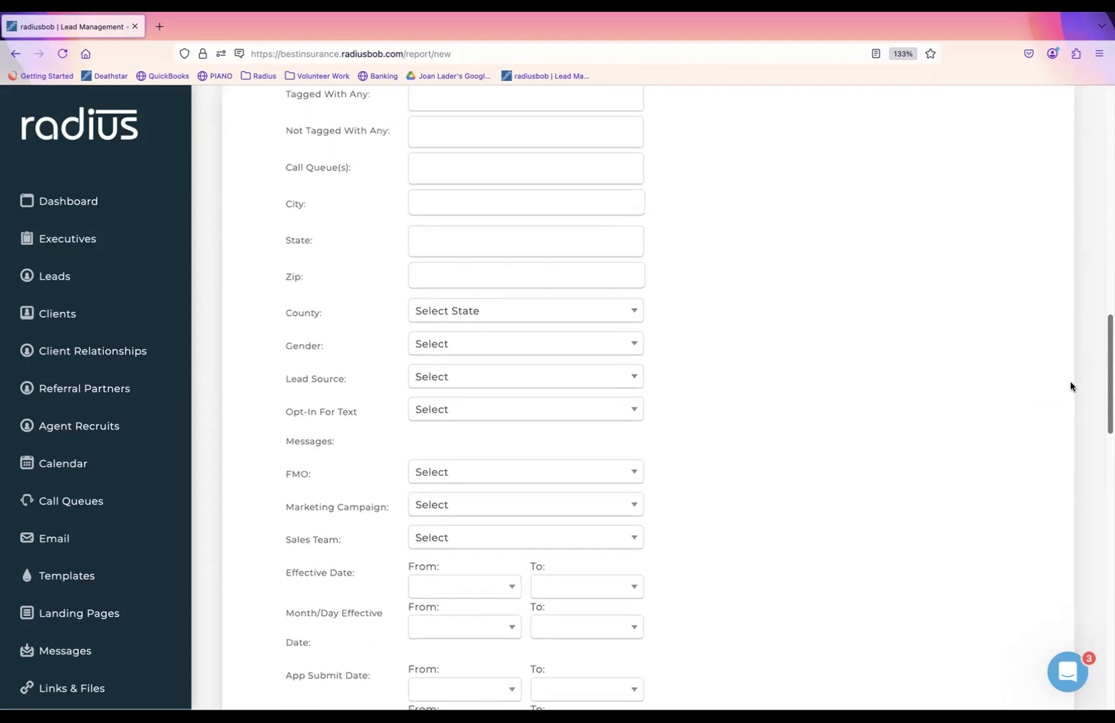
pyautogui.scroll(2, 1071, 378)
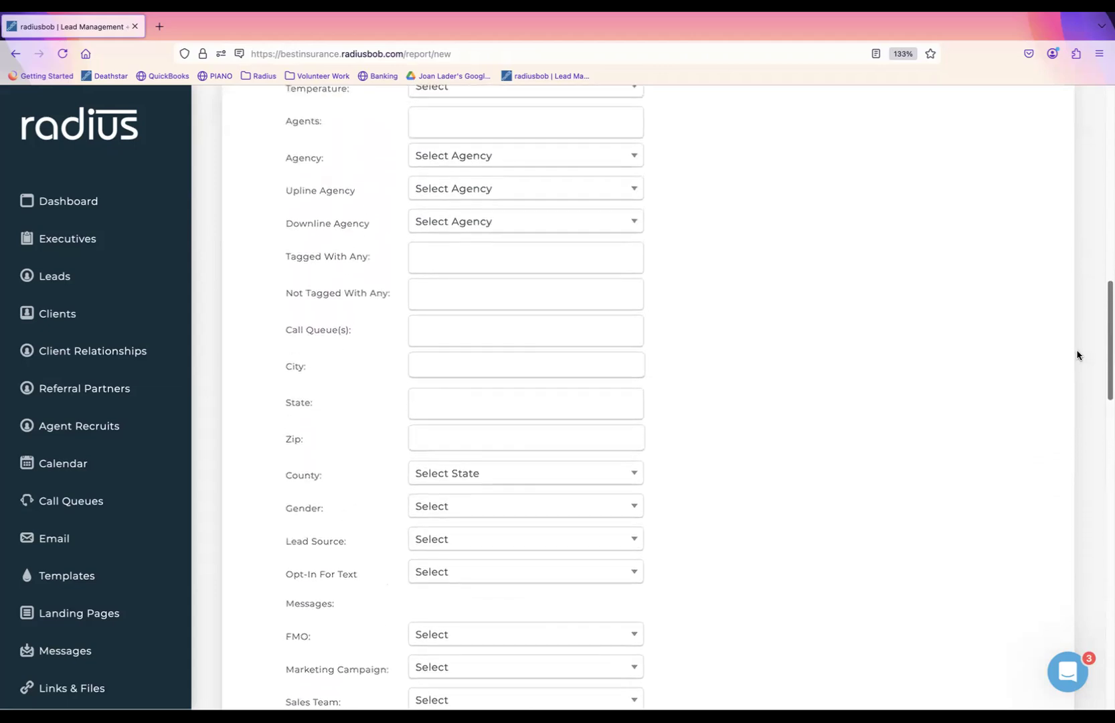
pyautogui.scroll(5, 1078, 354)
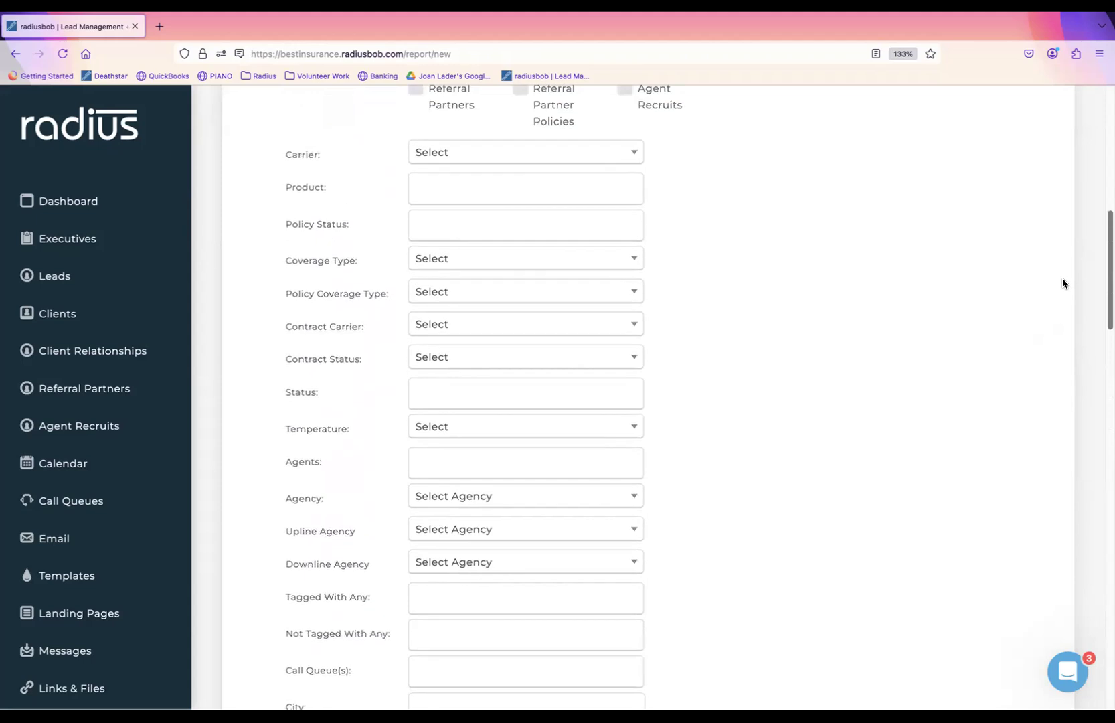
pyautogui.scroll(1, 1063, 278)
pyautogui.click(550, 227)
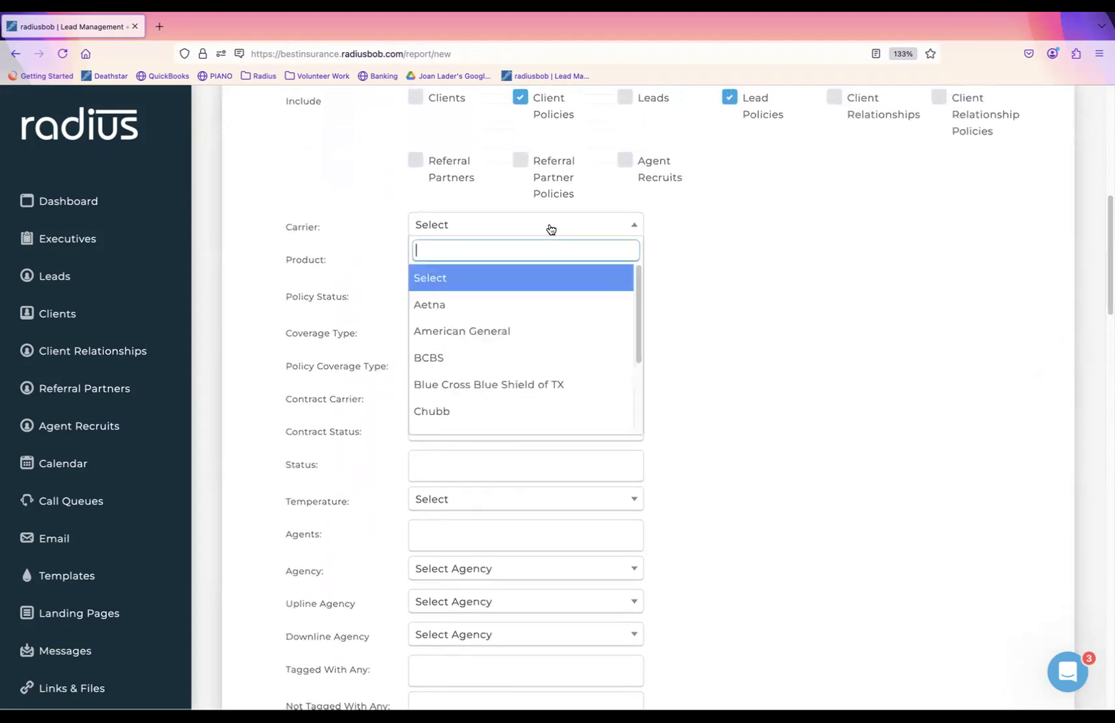
pyautogui.click(735, 293)
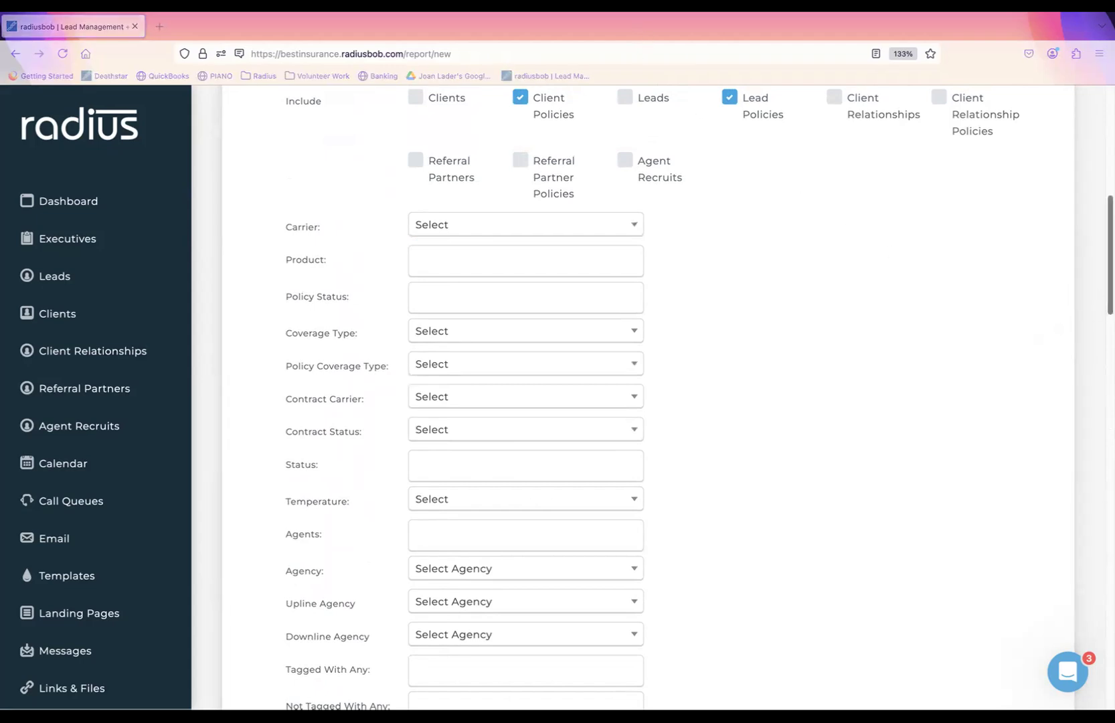
# Continue to the report's data grouping stage and set Group 1 to Carrier Name
pyautogui.scroll(-15, 1048, 460)
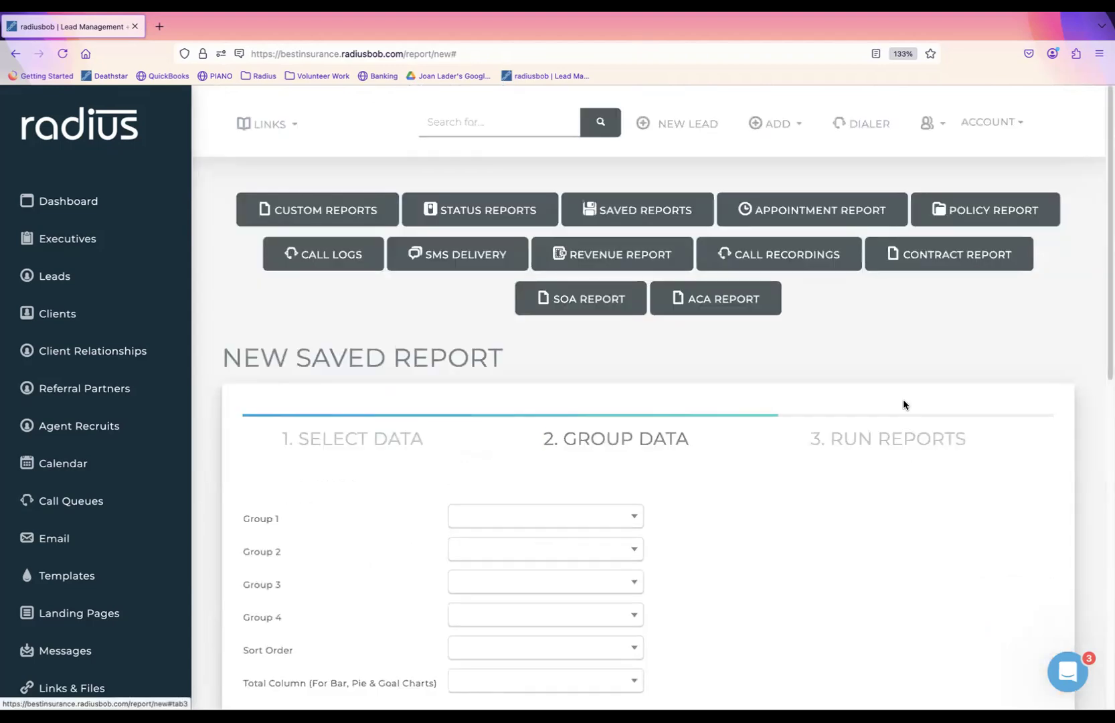
pyautogui.scroll(-2, 654, 390)
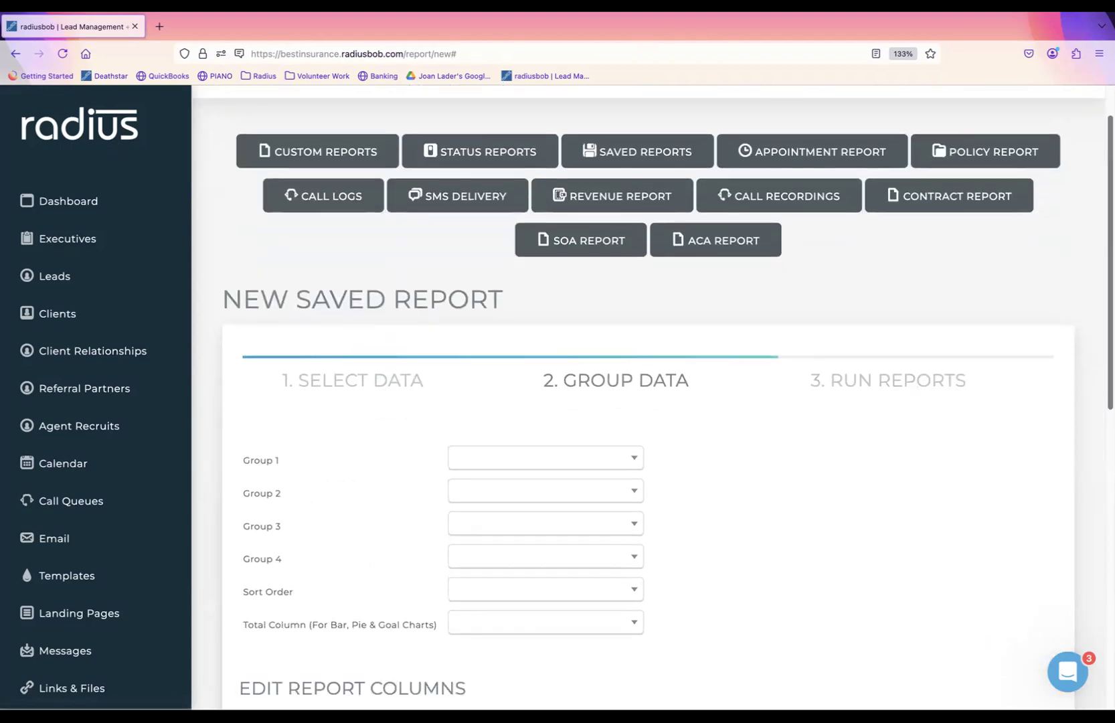
pyautogui.scroll(-4, 1083, 349)
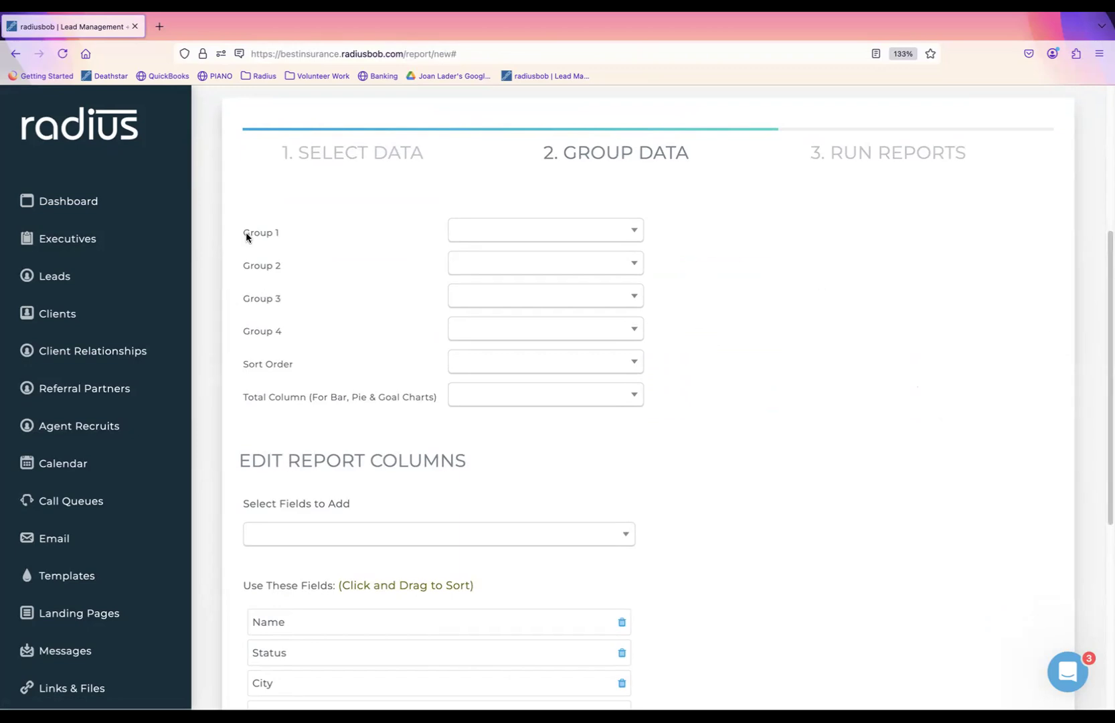
pyautogui.moveTo(245, 231); pyautogui.dragTo(296, 335)
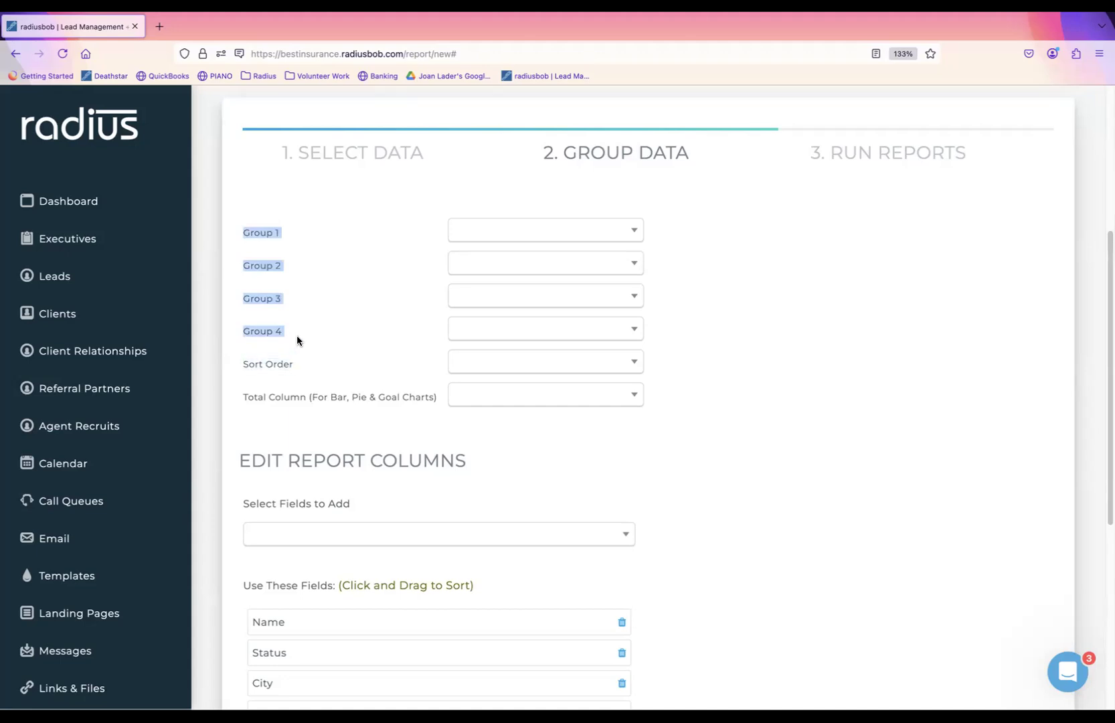
pyautogui.click(479, 236)
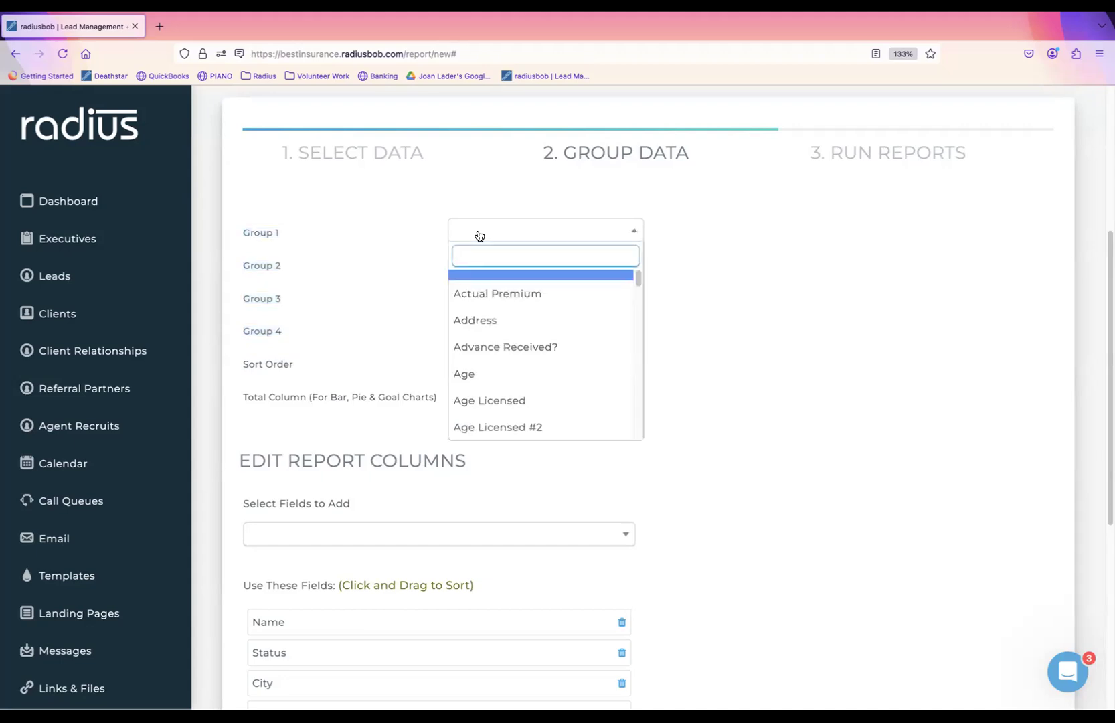
pyautogui.write('carr')
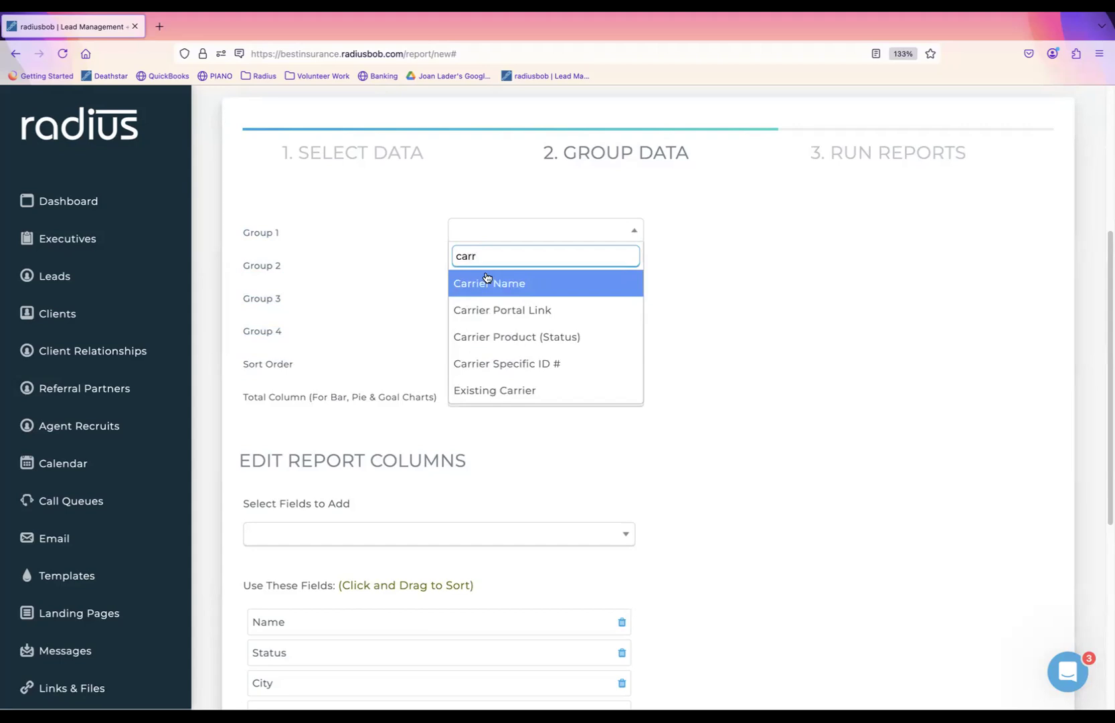
pyautogui.click(488, 281)
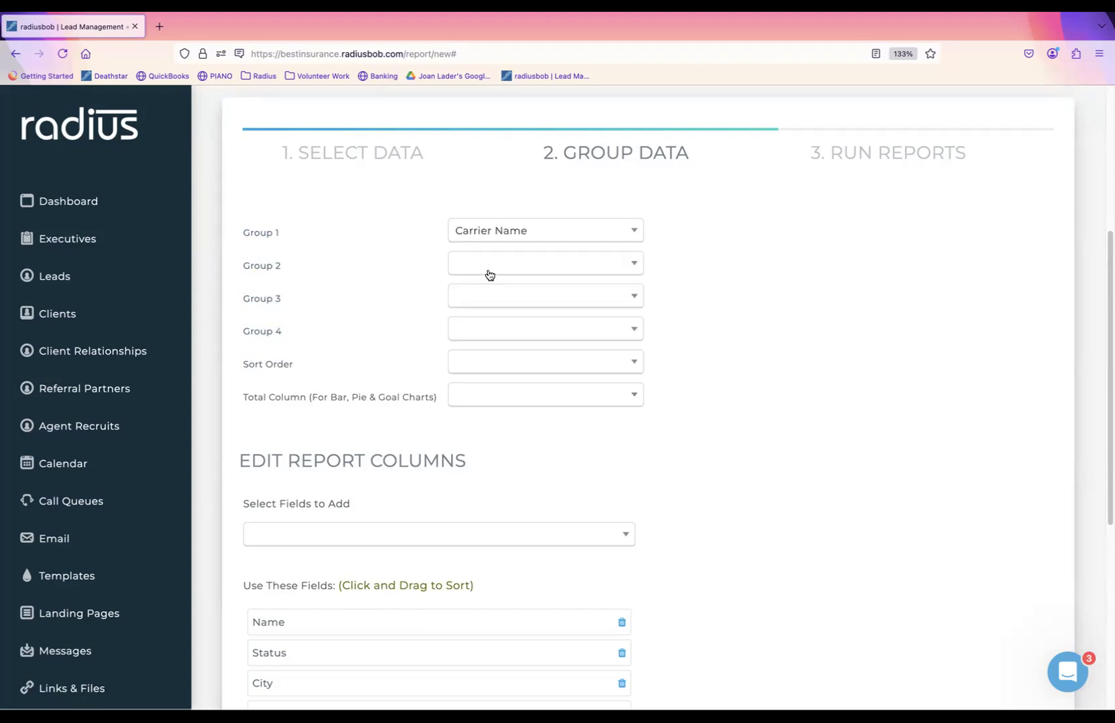
# Set Group 2 of the report to Policy Coverage Type
pyautogui.click(489, 274)
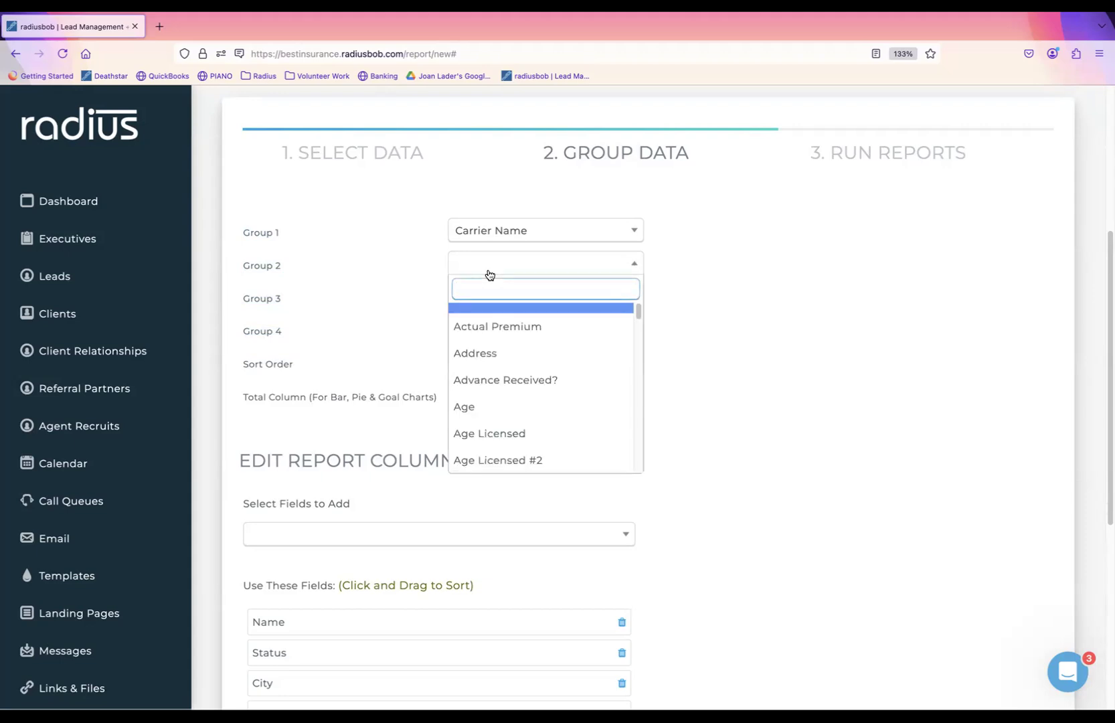
pyautogui.write('polic')
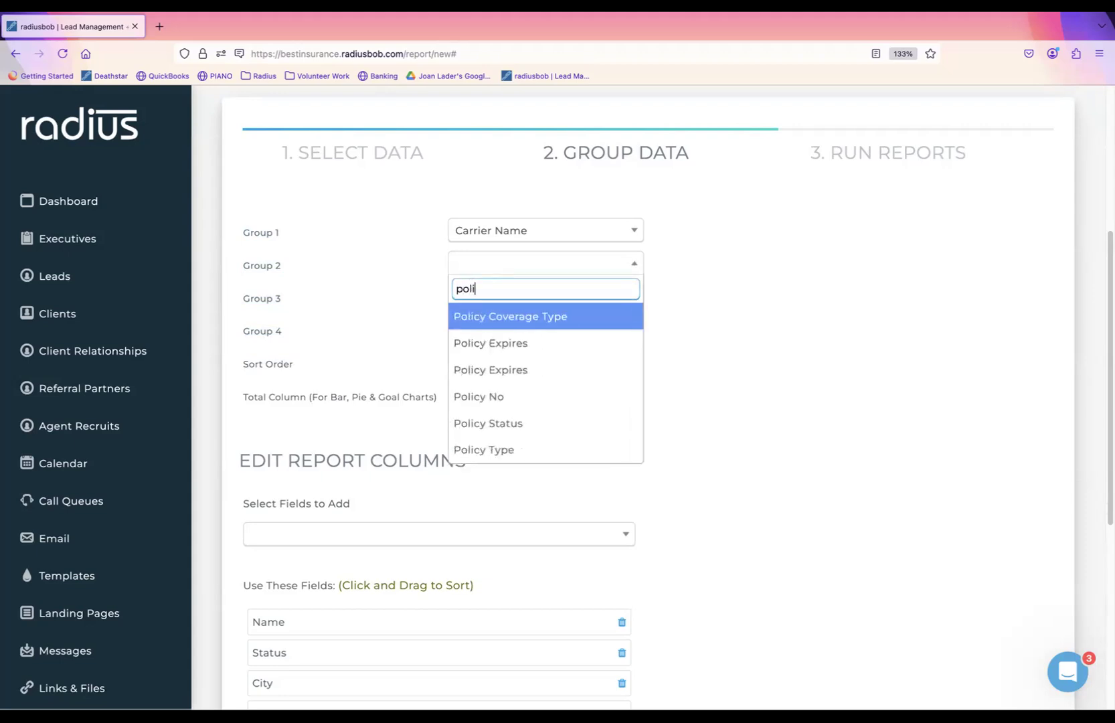
pyautogui.click(607, 311)
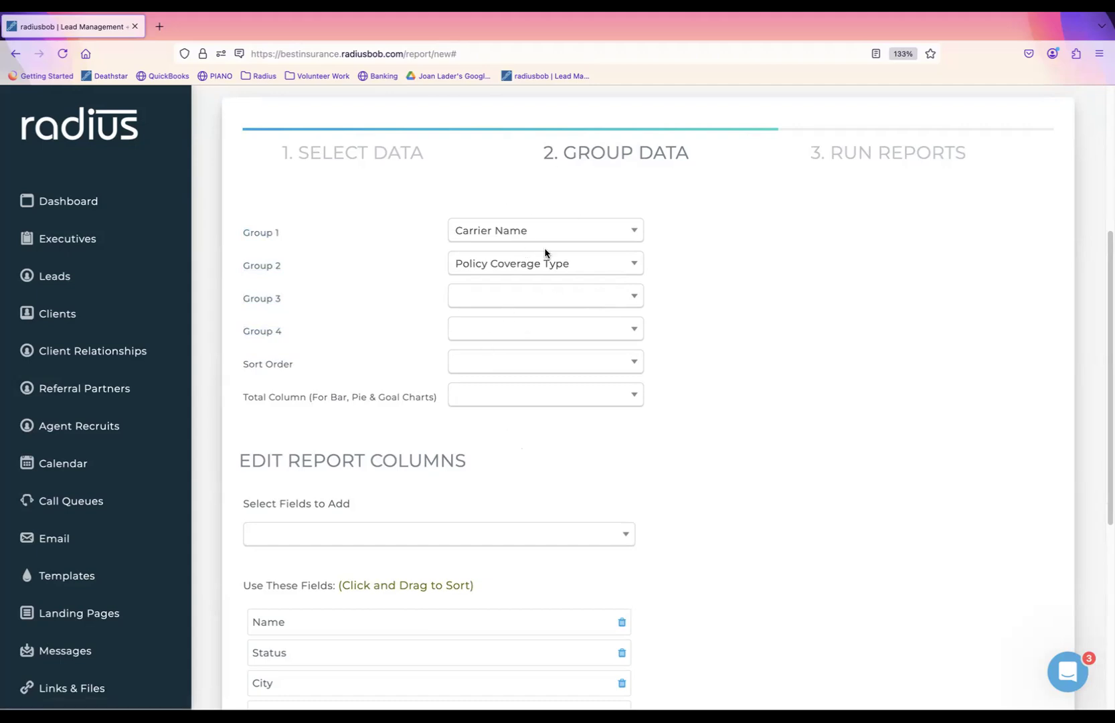
pyautogui.moveTo(285, 235); pyautogui.dragTo(234, 232)
# Add Carrier Name, Policy Coverage Type and Policy No as columns of the report
pyautogui.scroll(-4, 1086, 370)
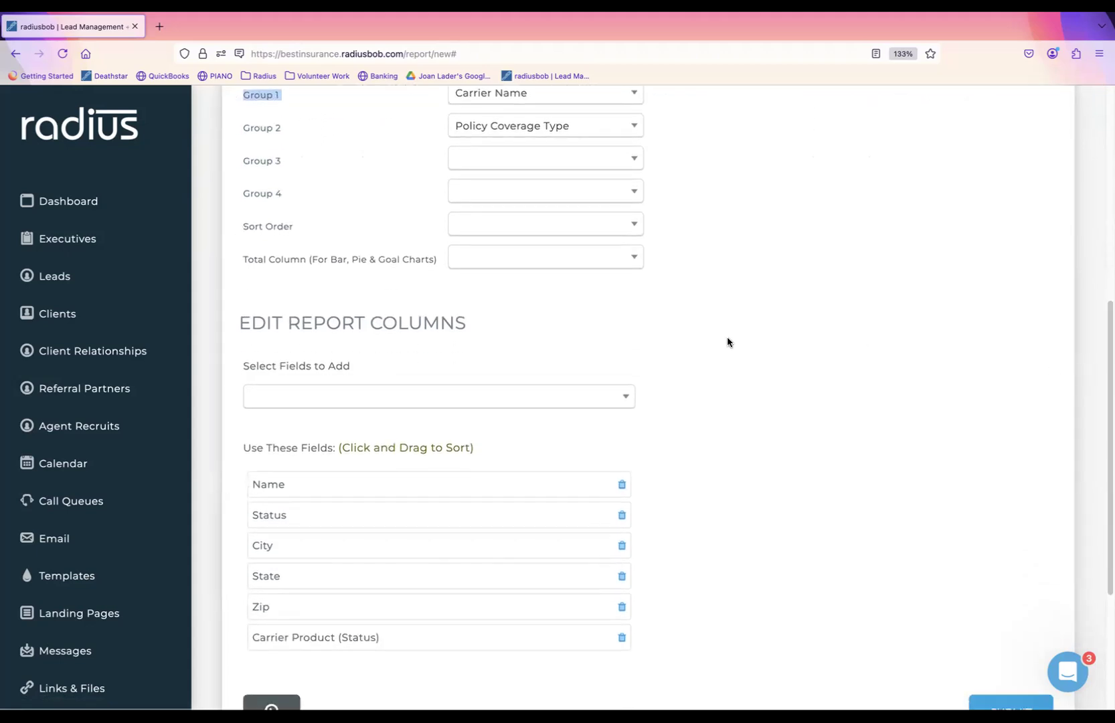
pyautogui.click(462, 395)
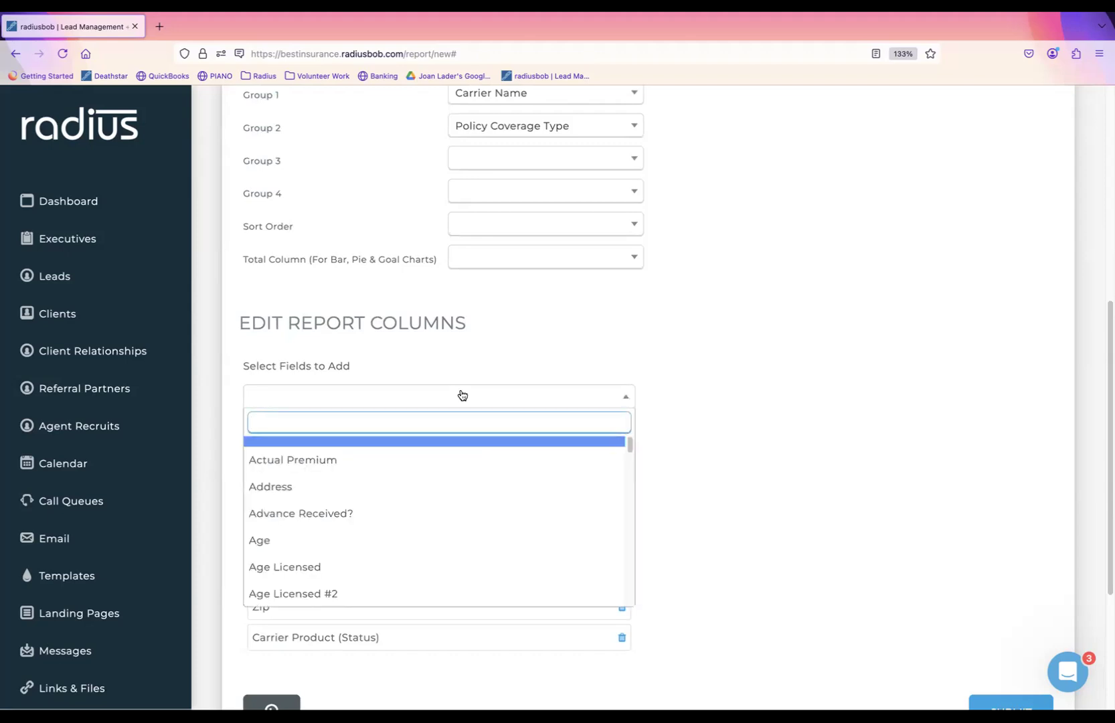
pyautogui.write('carri')
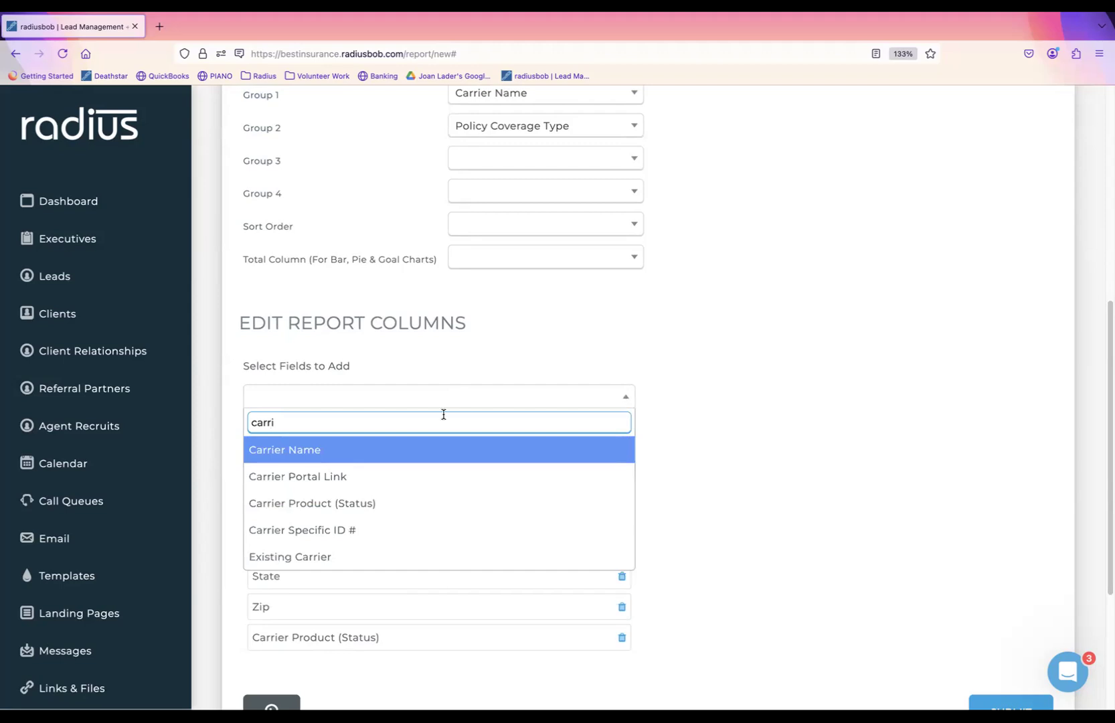
pyautogui.click(399, 450)
pyautogui.click(386, 403)
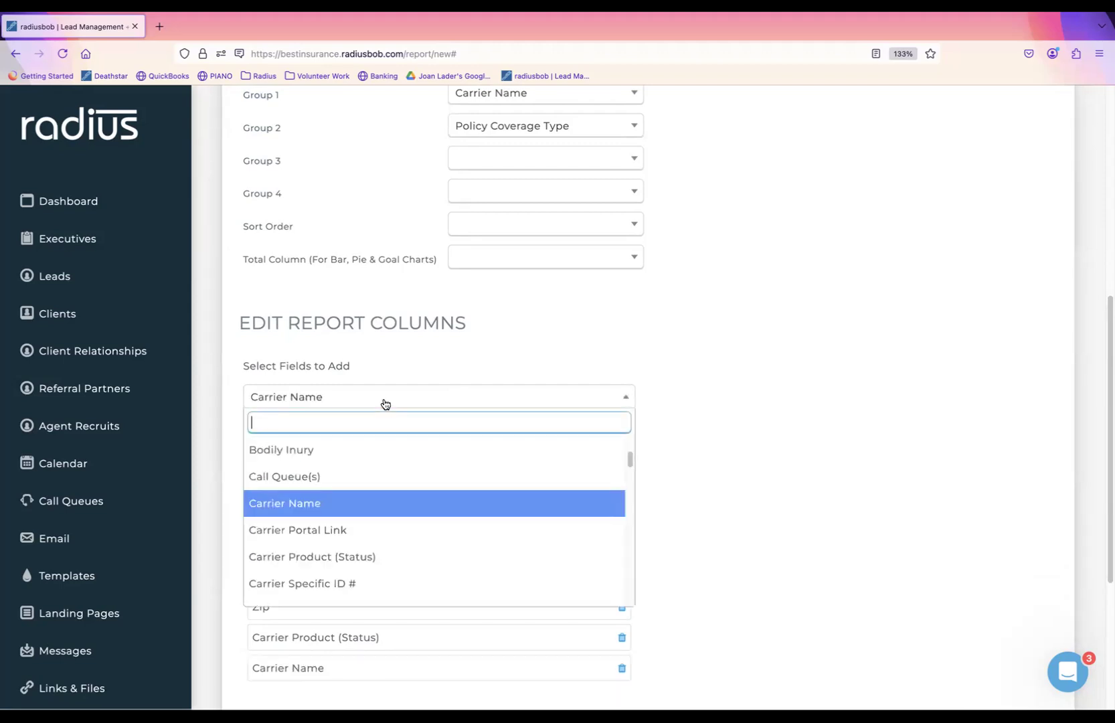
pyautogui.write('policy')
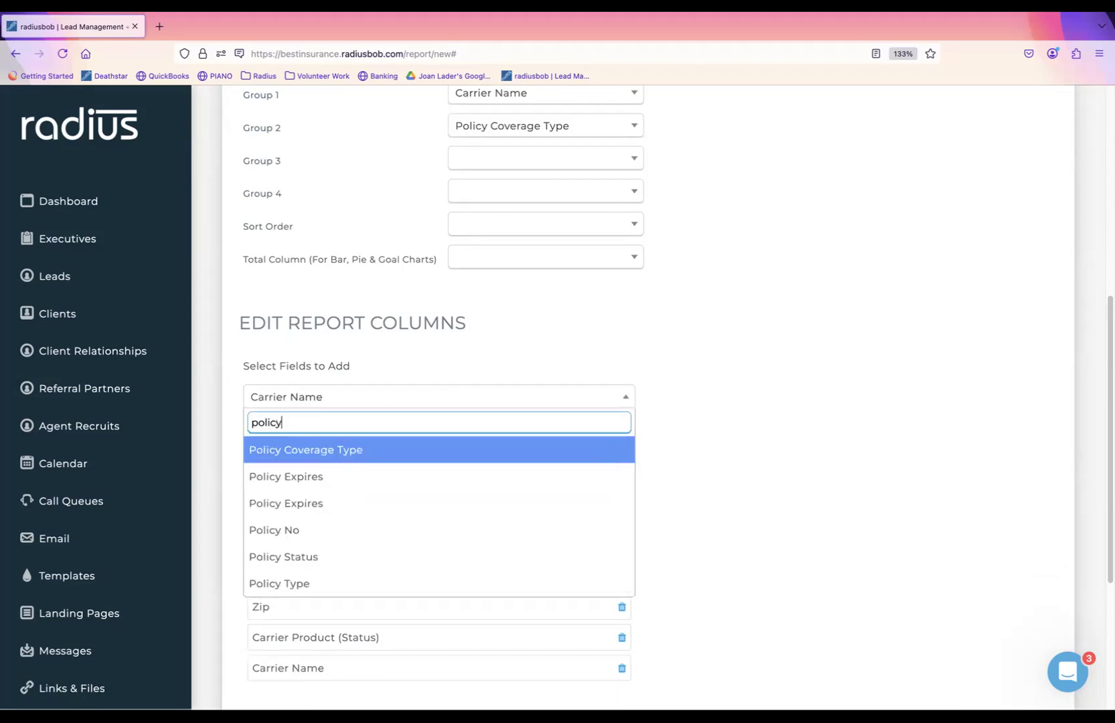
pyautogui.click(346, 450)
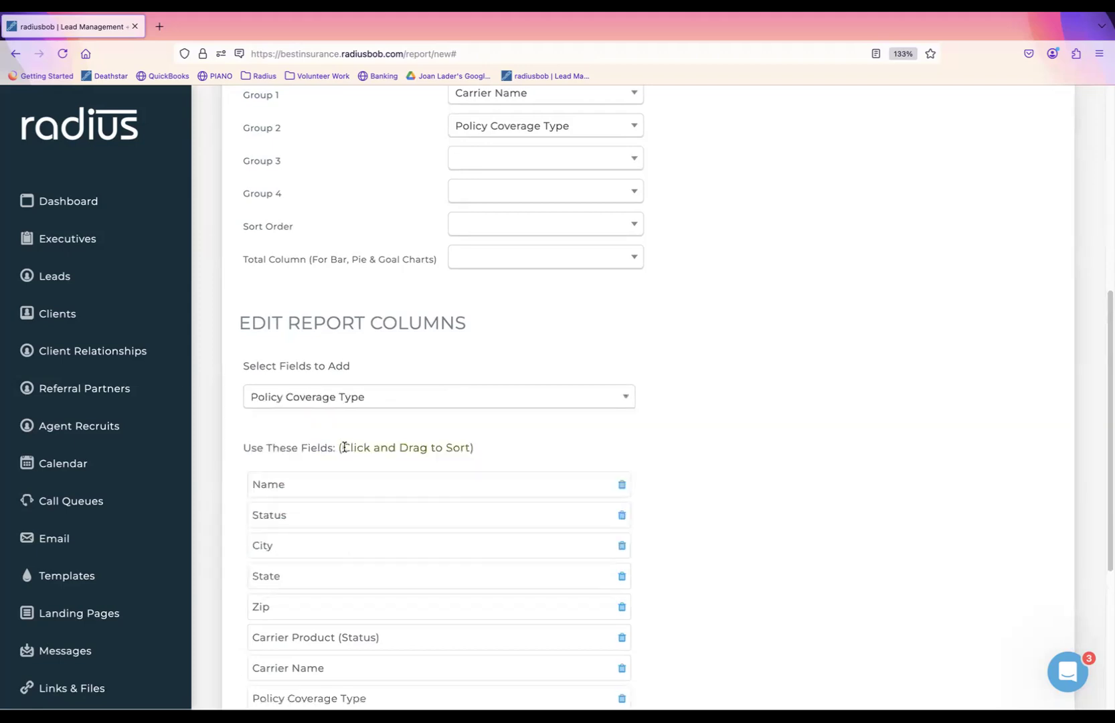
pyautogui.click(359, 404)
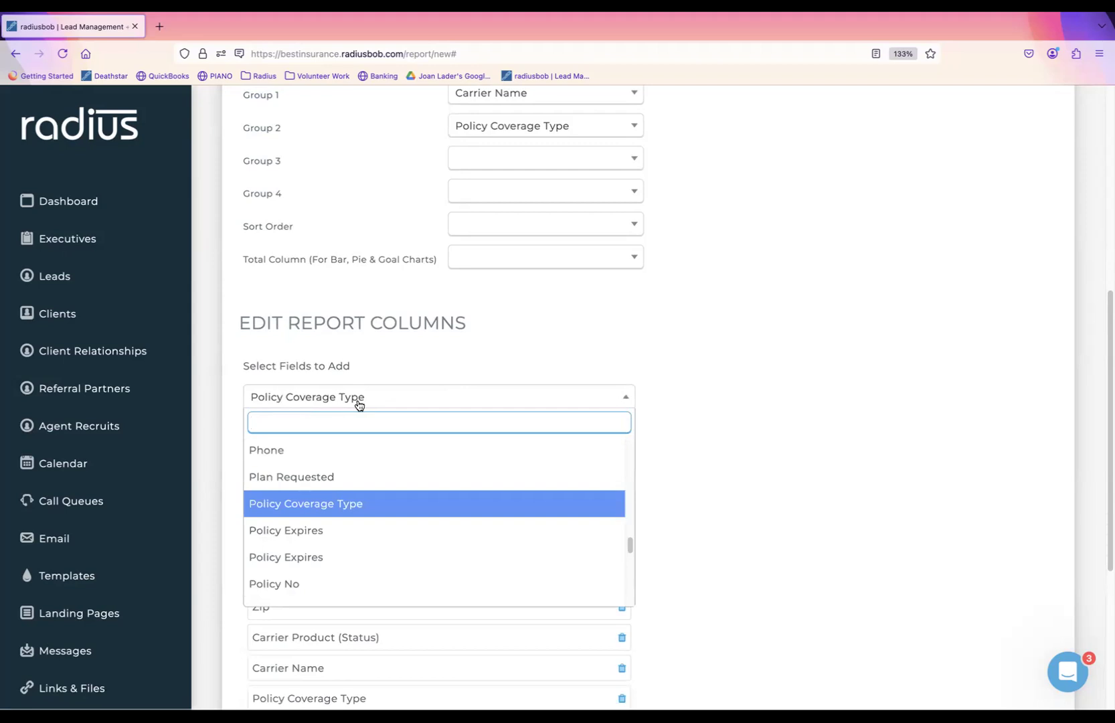
pyautogui.click(303, 587)
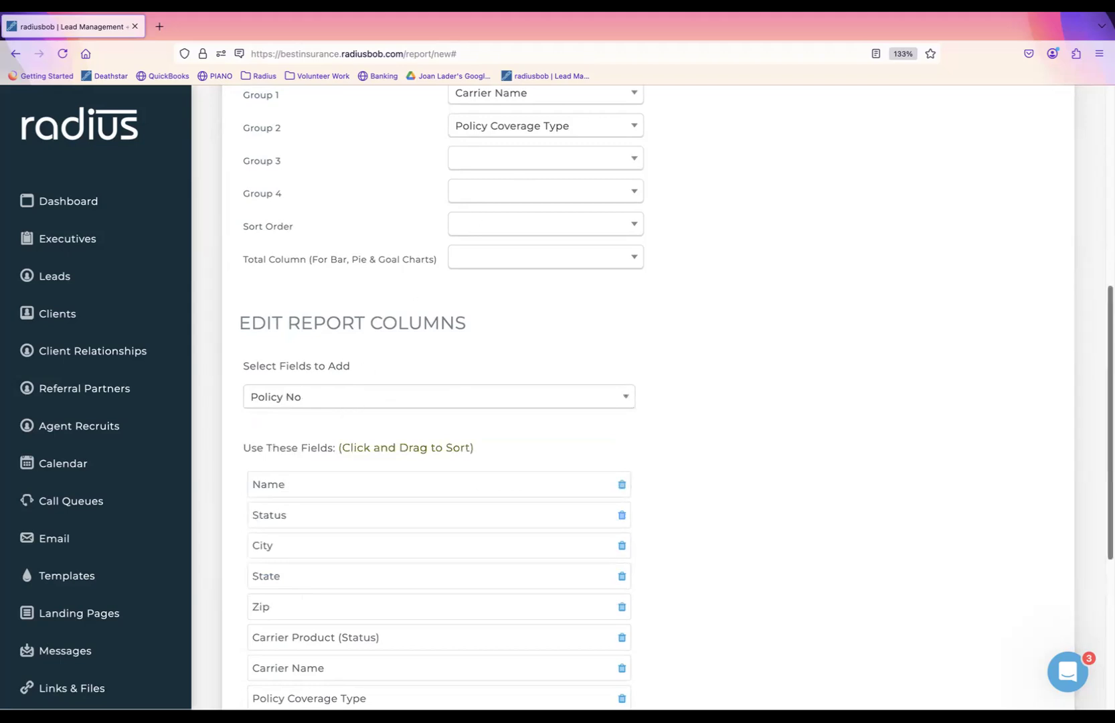
# Set the report's sort order to Assigned Agent and its total column to Number of Records
pyautogui.scroll(3, 1018, 253)
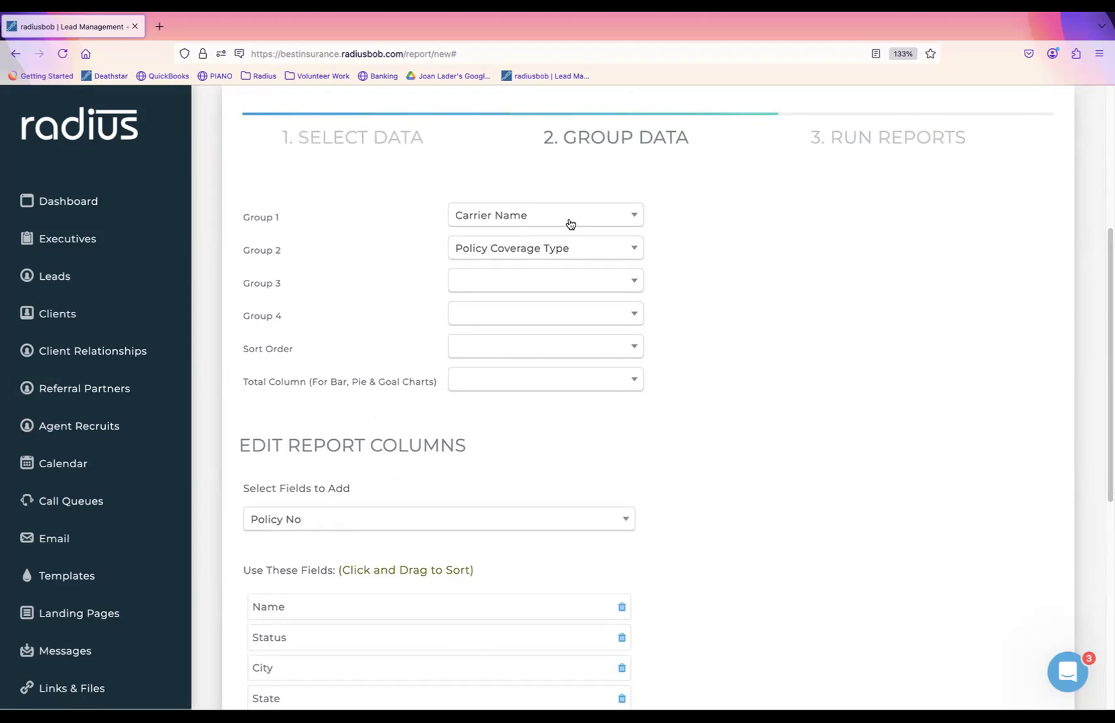
pyautogui.click(545, 348)
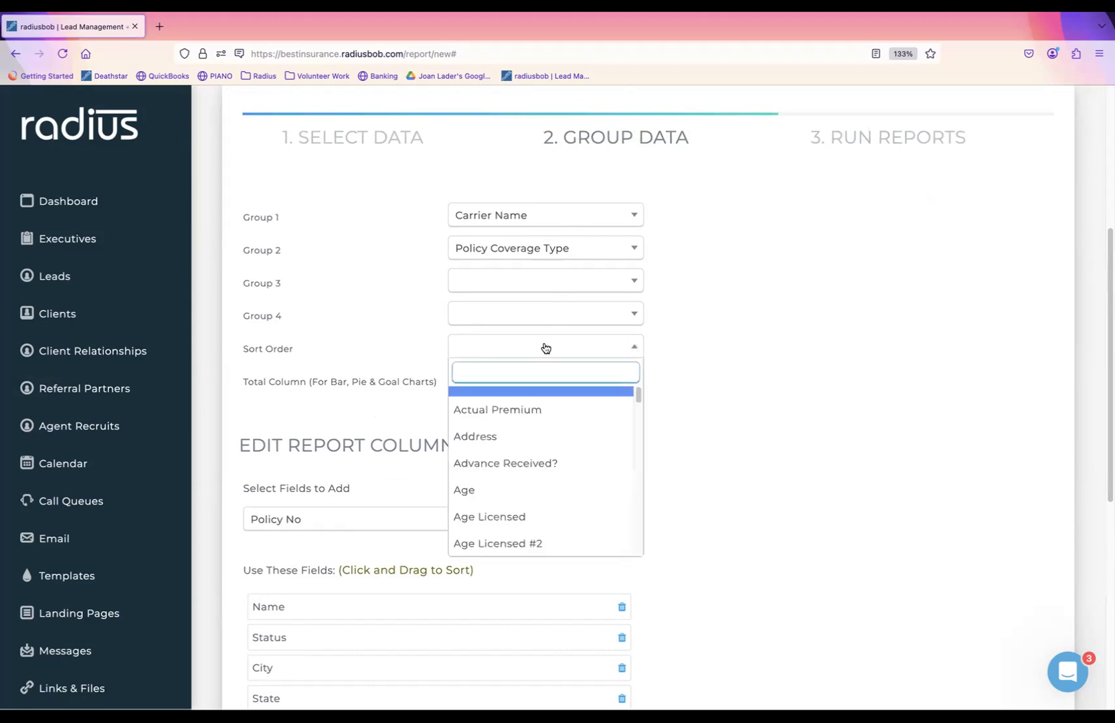
pyautogui.write('ass')
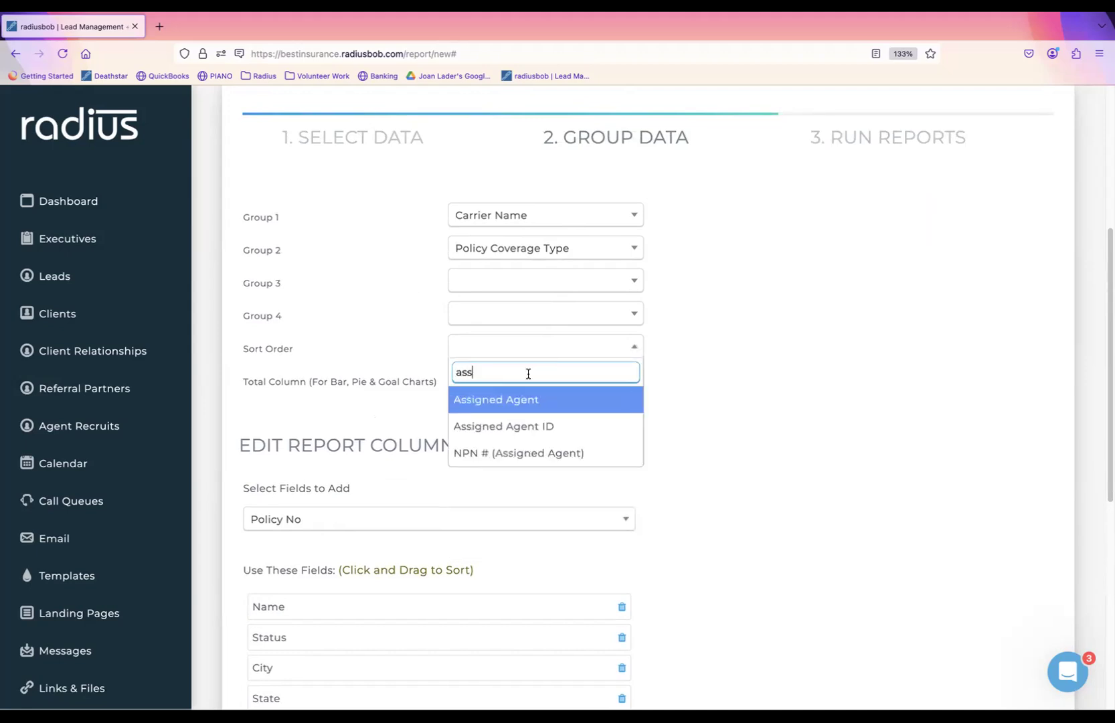
pyautogui.click(526, 402)
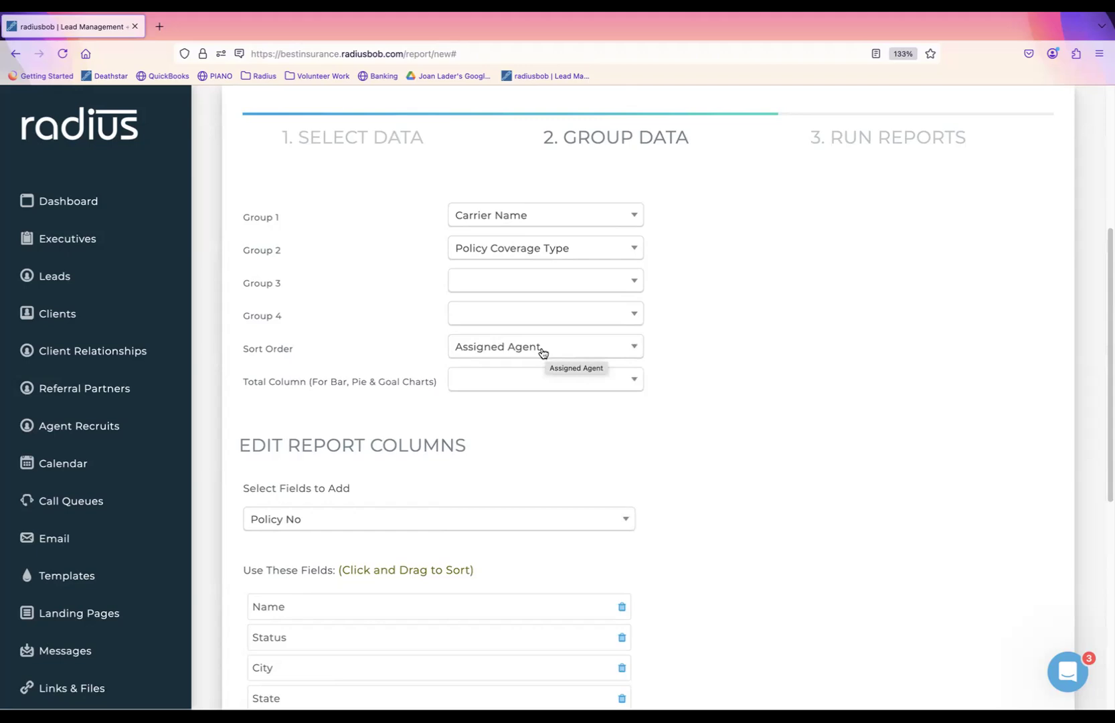
pyautogui.click(519, 386)
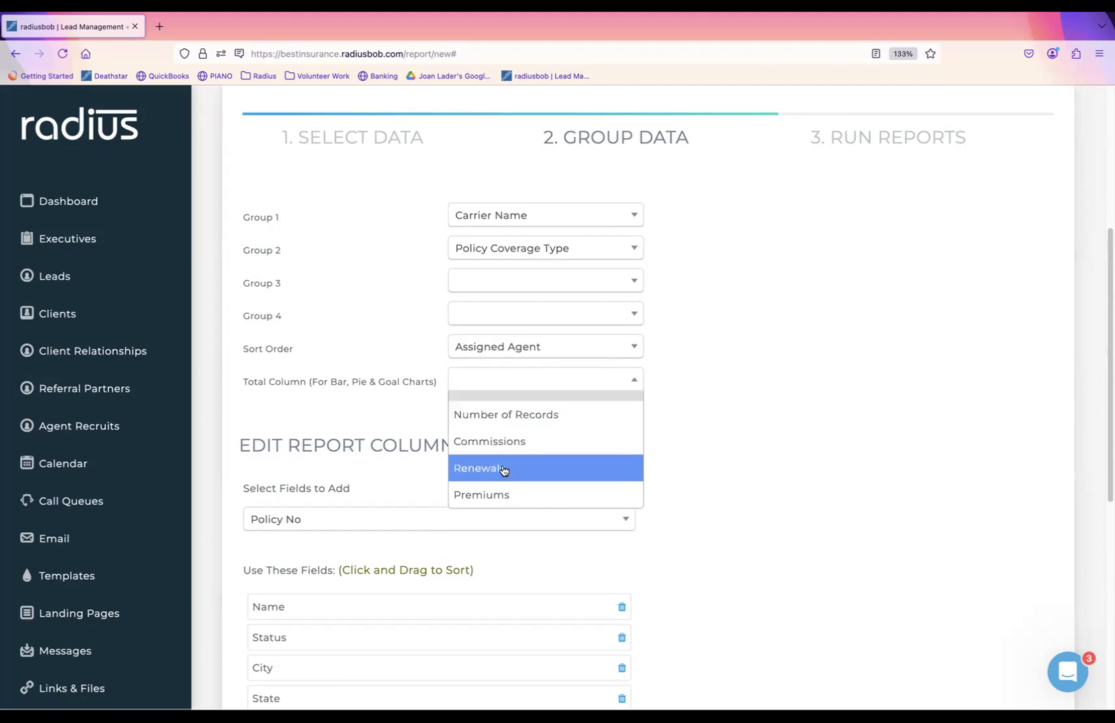
pyautogui.click(521, 414)
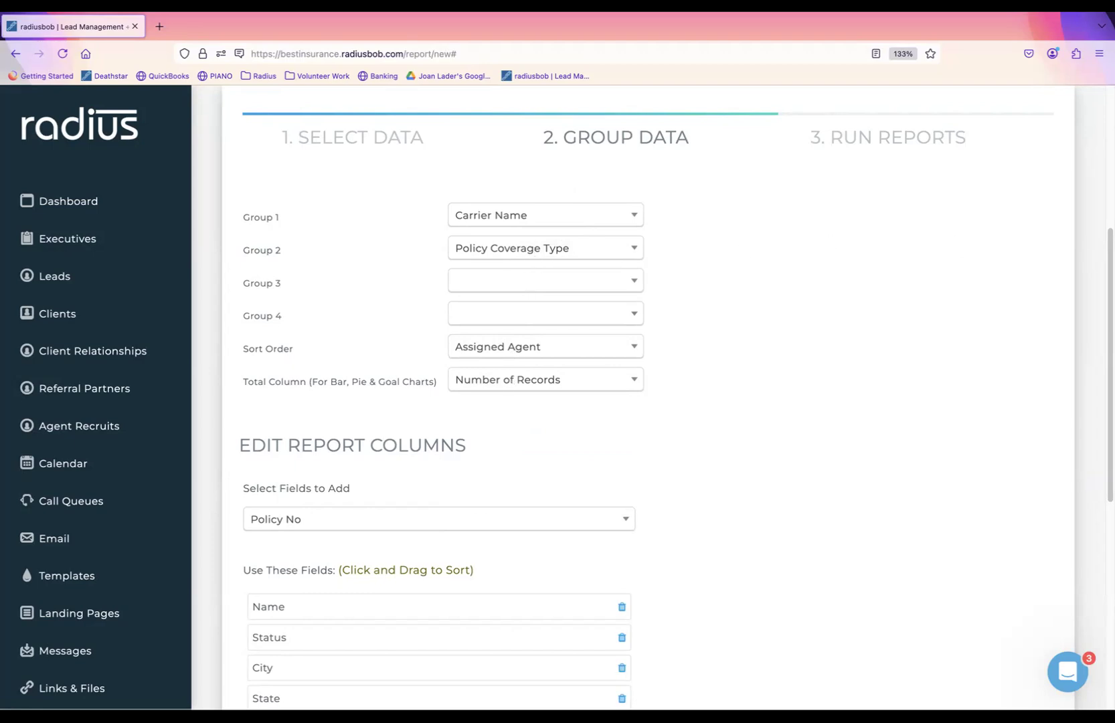
# Replace the report's Name column with separate Last Name and First Name columns
pyautogui.scroll(-4, 1091, 386)
pyautogui.scroll(-2, 1078, 429)
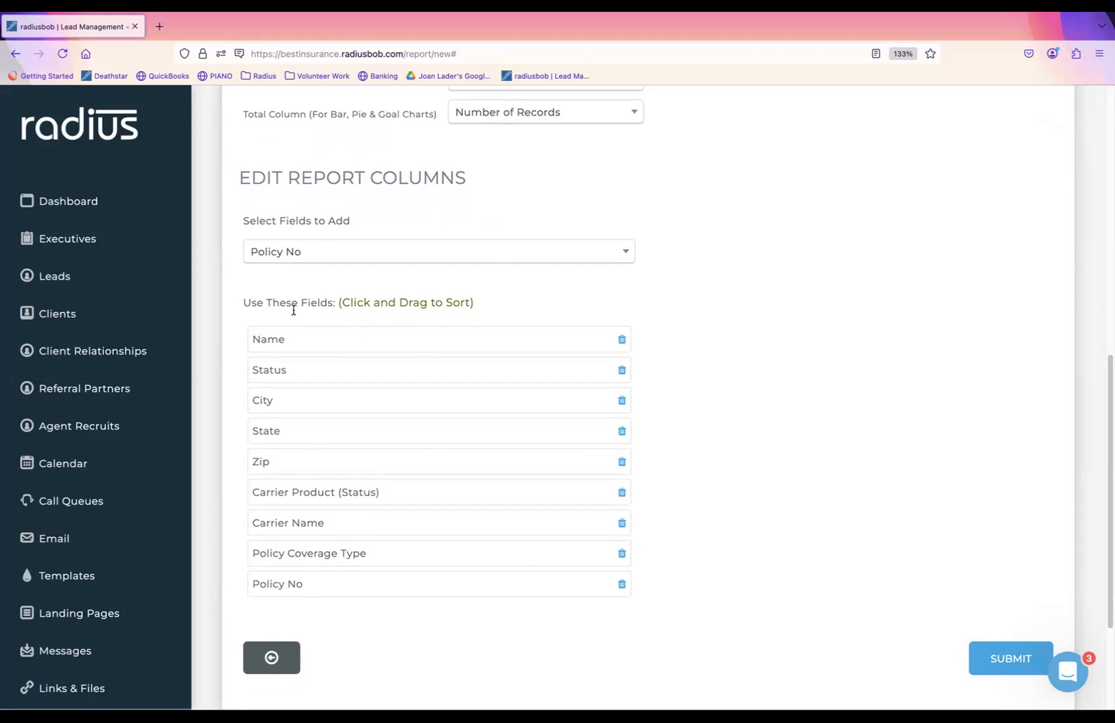
pyautogui.click(623, 340)
pyautogui.click(554, 253)
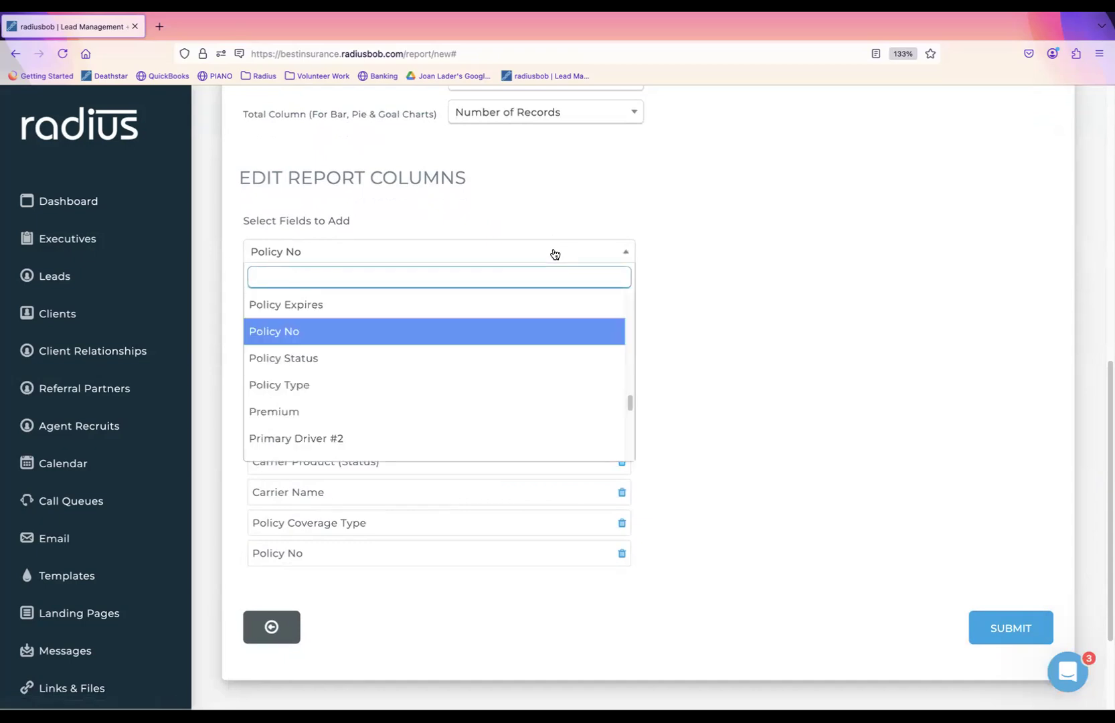
pyautogui.write('last')
pyautogui.click(493, 330)
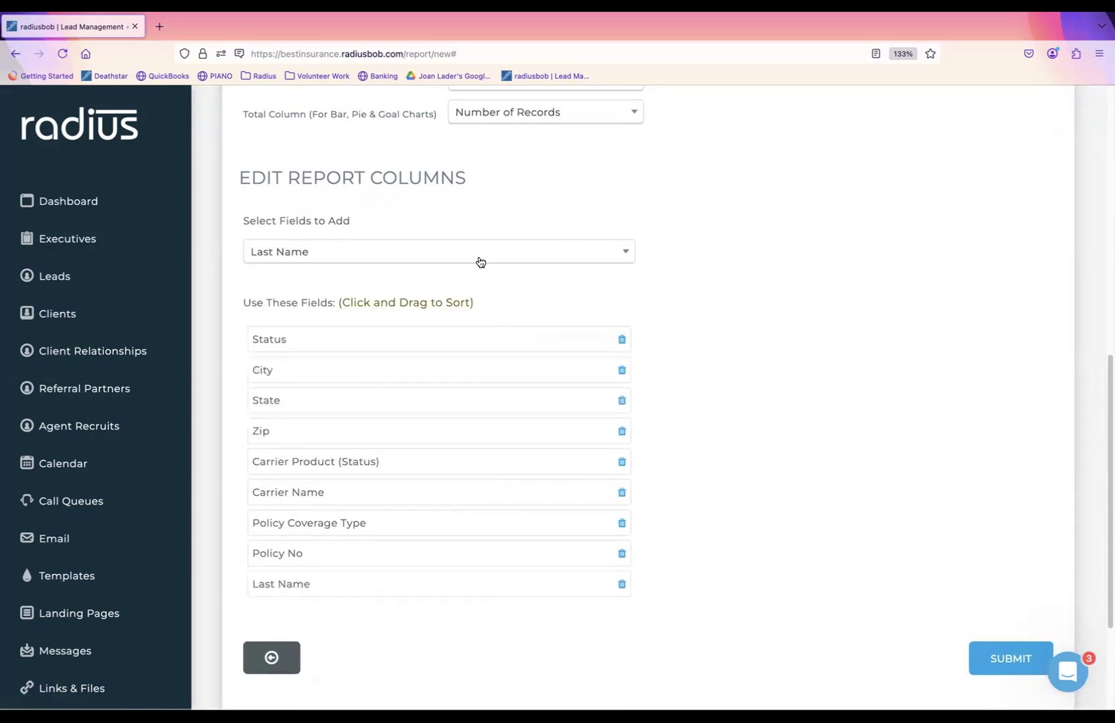
pyautogui.click(480, 261)
pyautogui.write('first')
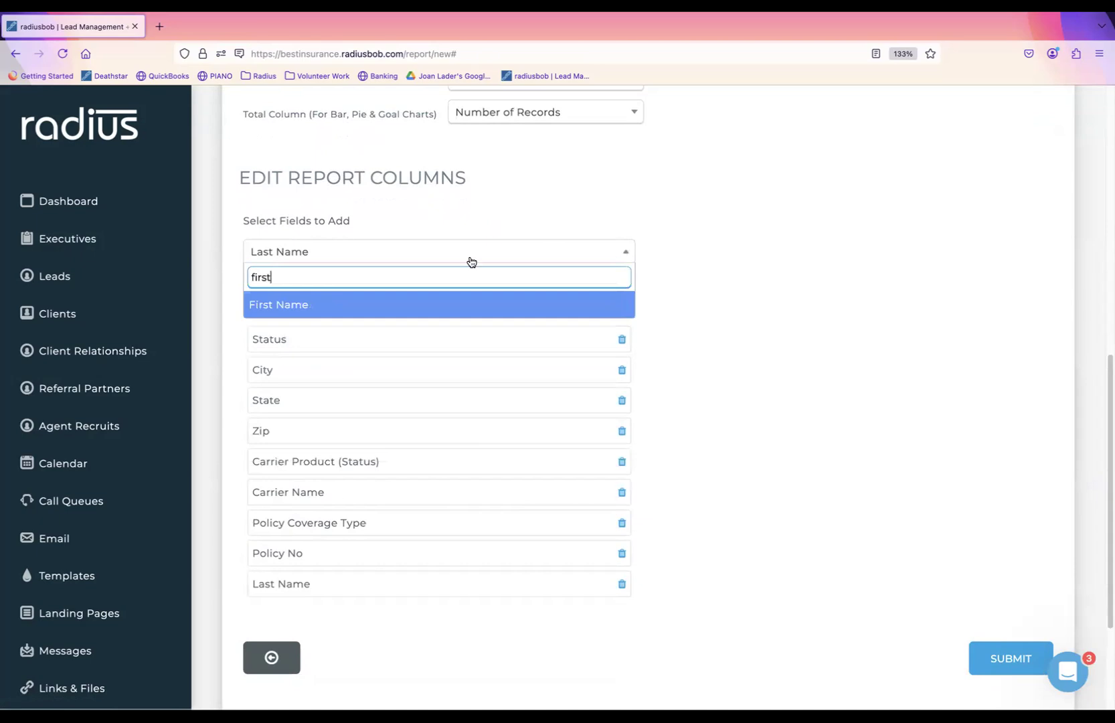
pyautogui.click(456, 305)
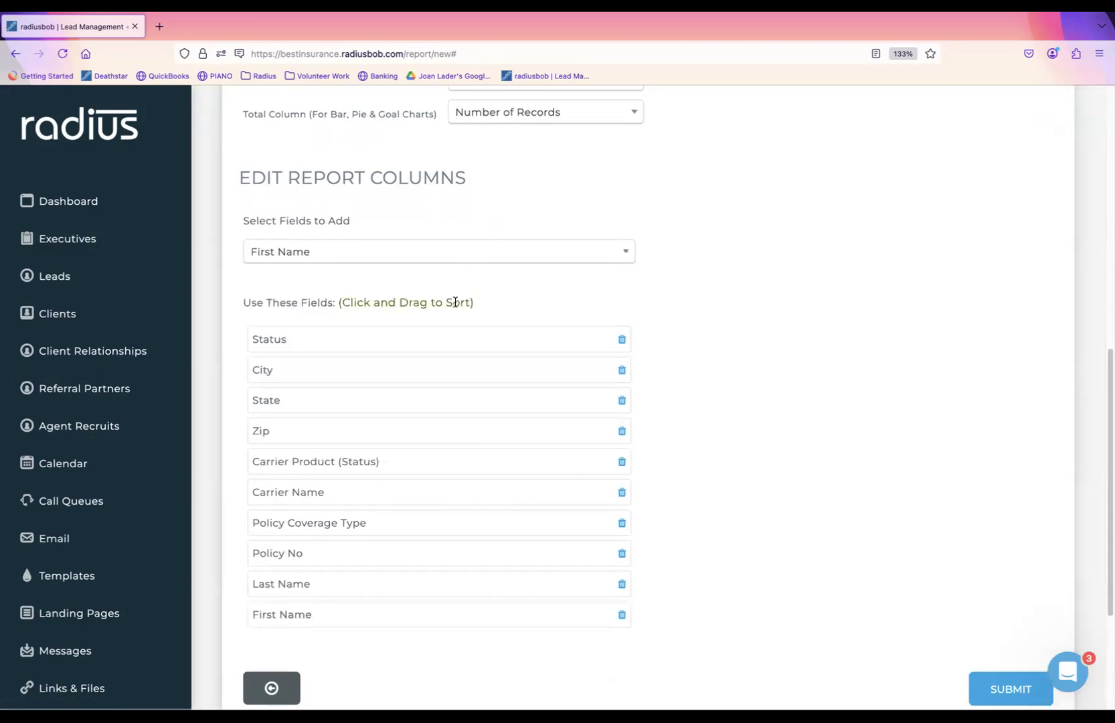
# Add Record Product ID and Product to the report's columns
pyautogui.click(544, 255)
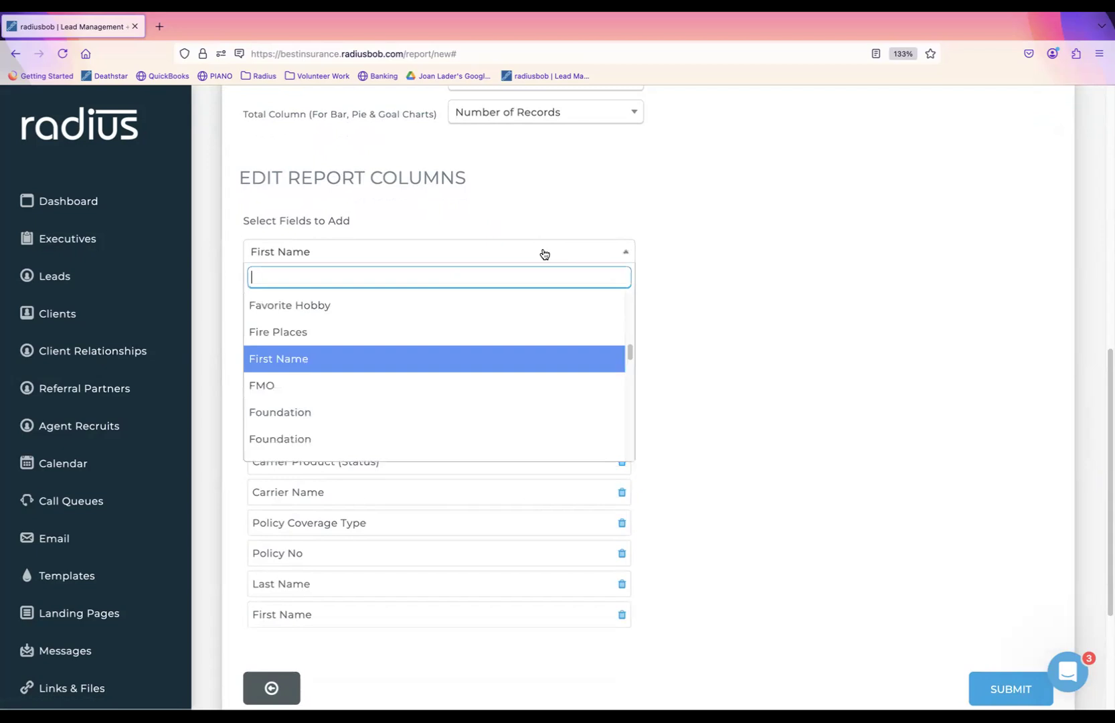
pyautogui.write('prod')
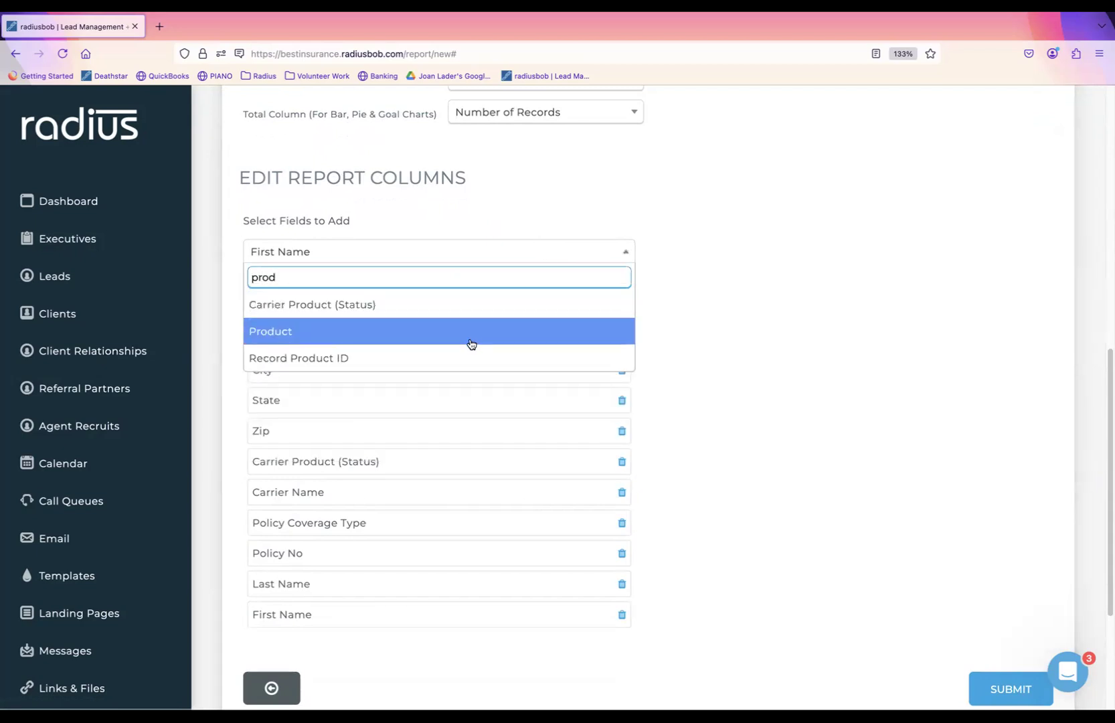
pyautogui.click(306, 359)
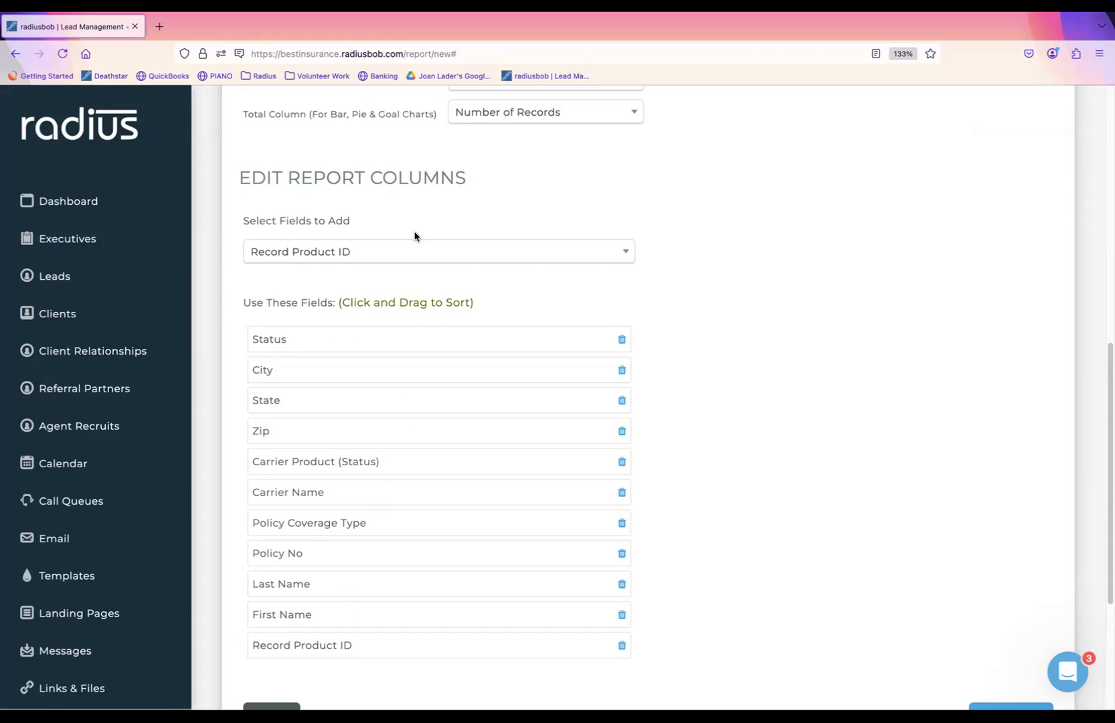
pyautogui.click(412, 257)
pyautogui.write('produ')
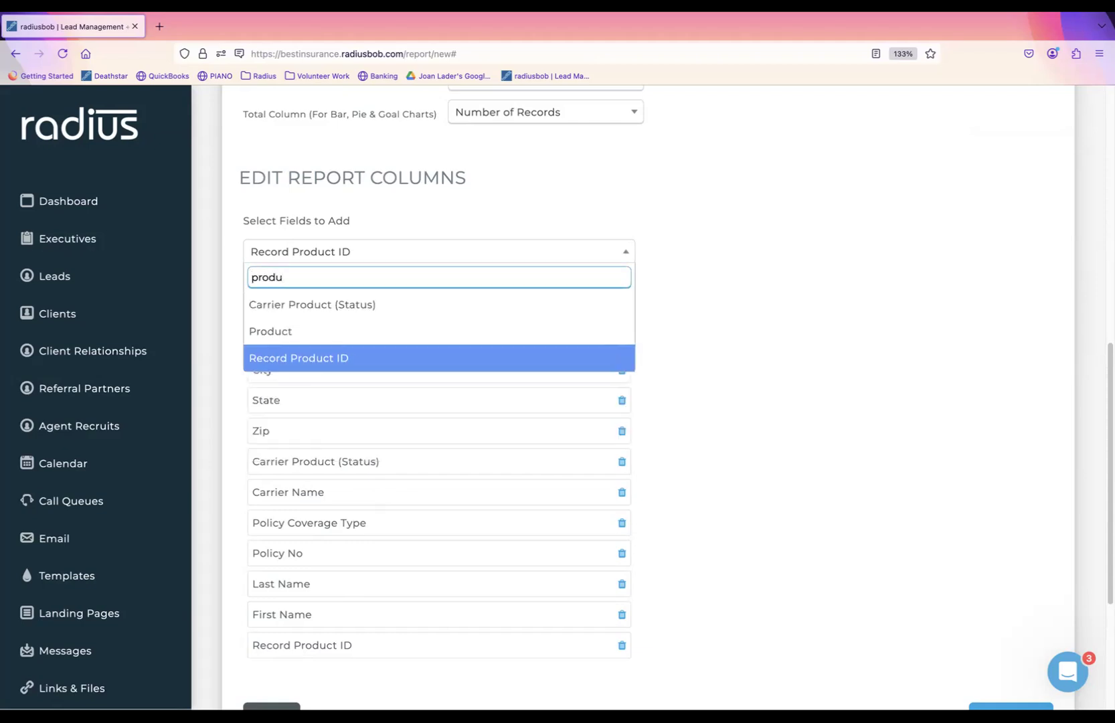
pyautogui.click(336, 338)
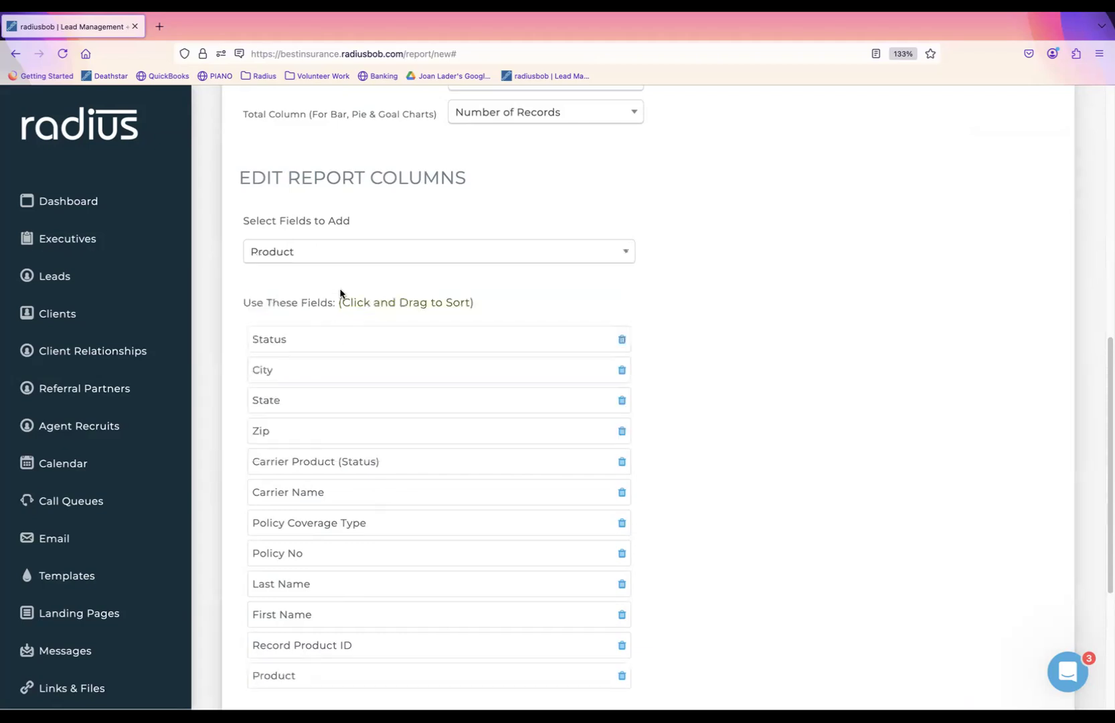
# Remove the Carrier Product (Status) column from the report and add Policy Status
pyautogui.click(622, 463)
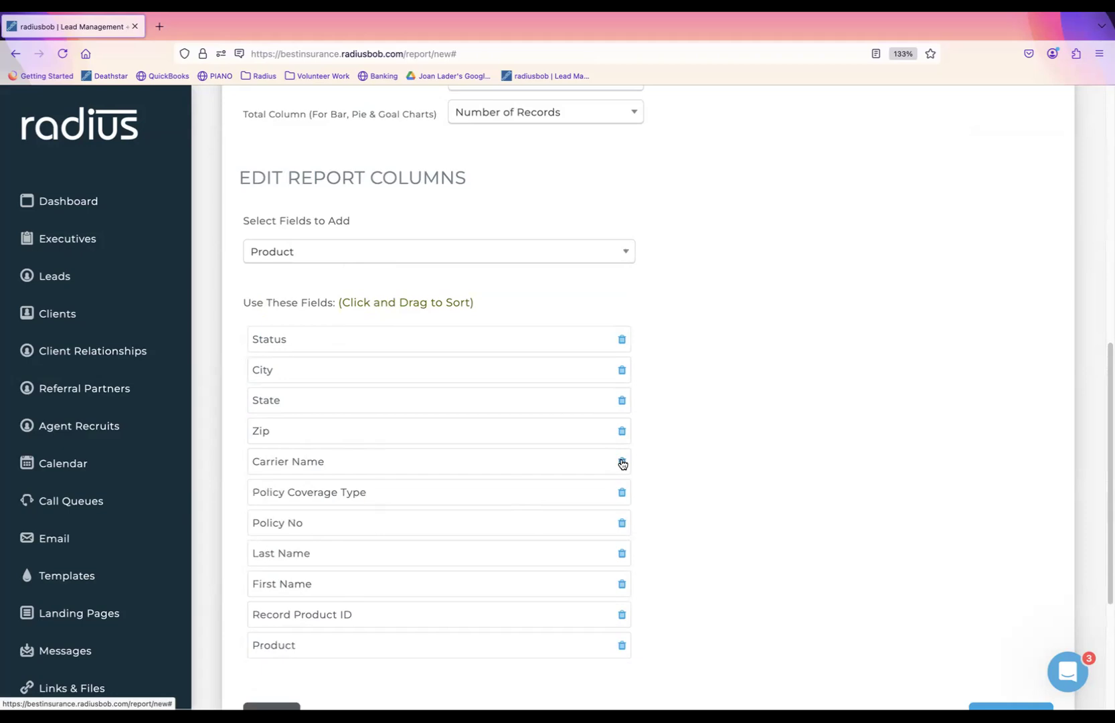
pyautogui.click(424, 256)
pyautogui.write('poli')
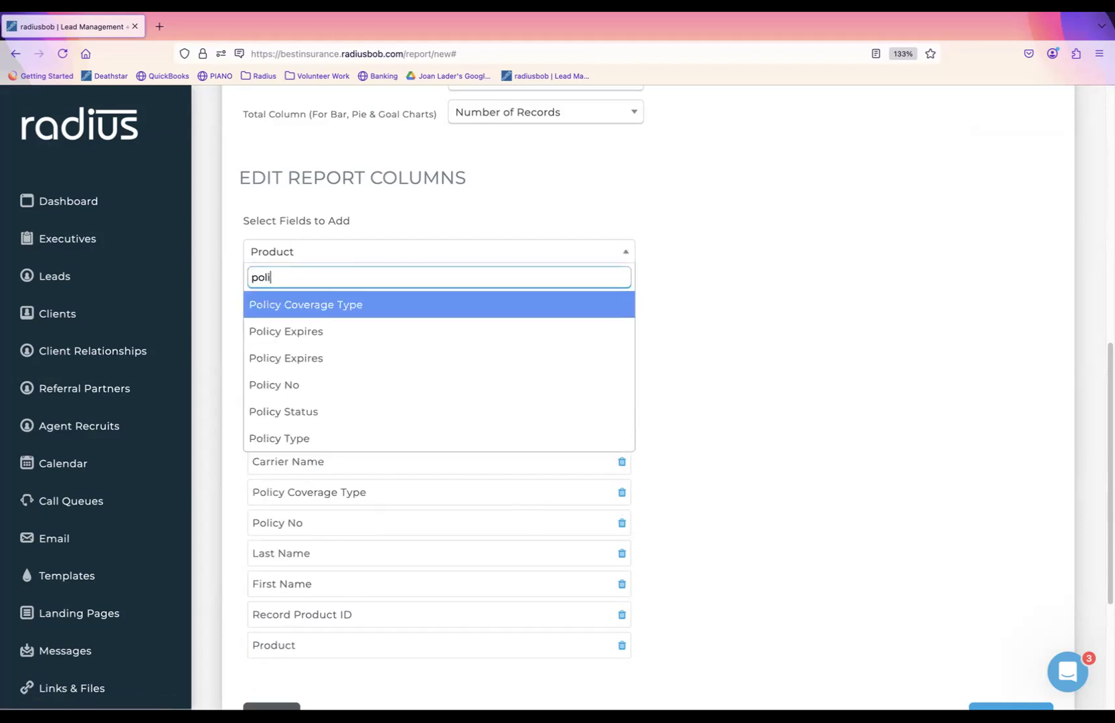
pyautogui.click(347, 409)
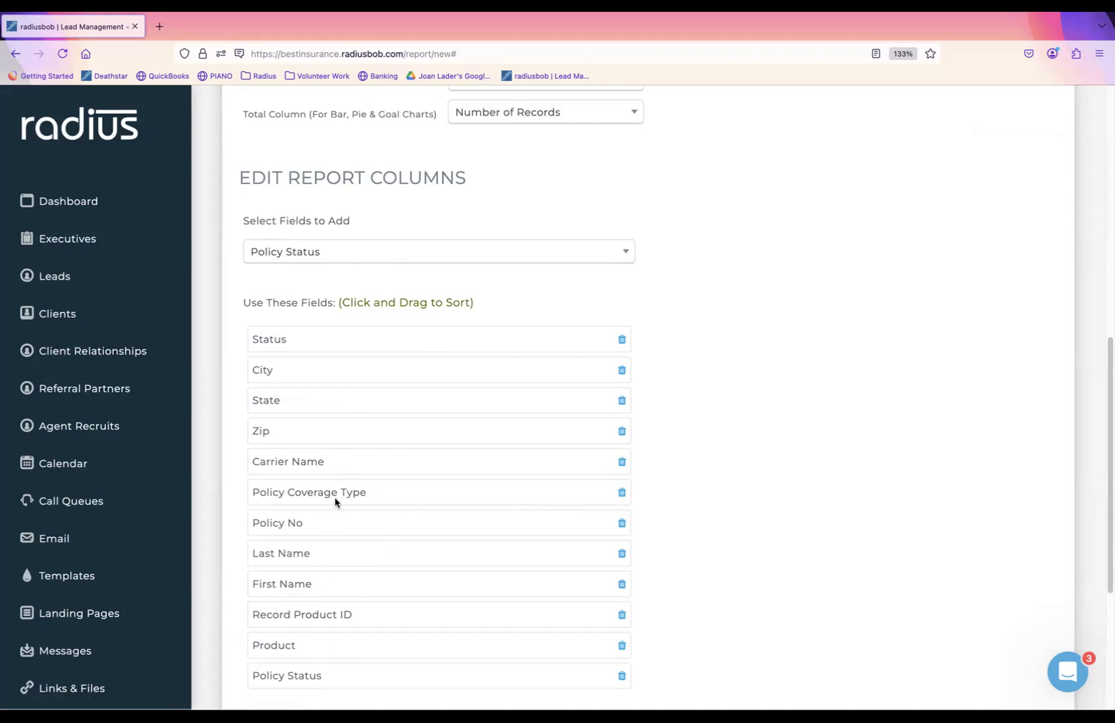
# Put Last Name and First Name first in the column order, and add an Address column directly before City
pyautogui.moveTo(297, 557); pyautogui.dragTo(295, 328)
pyautogui.moveTo(284, 581); pyautogui.dragTo(289, 368)
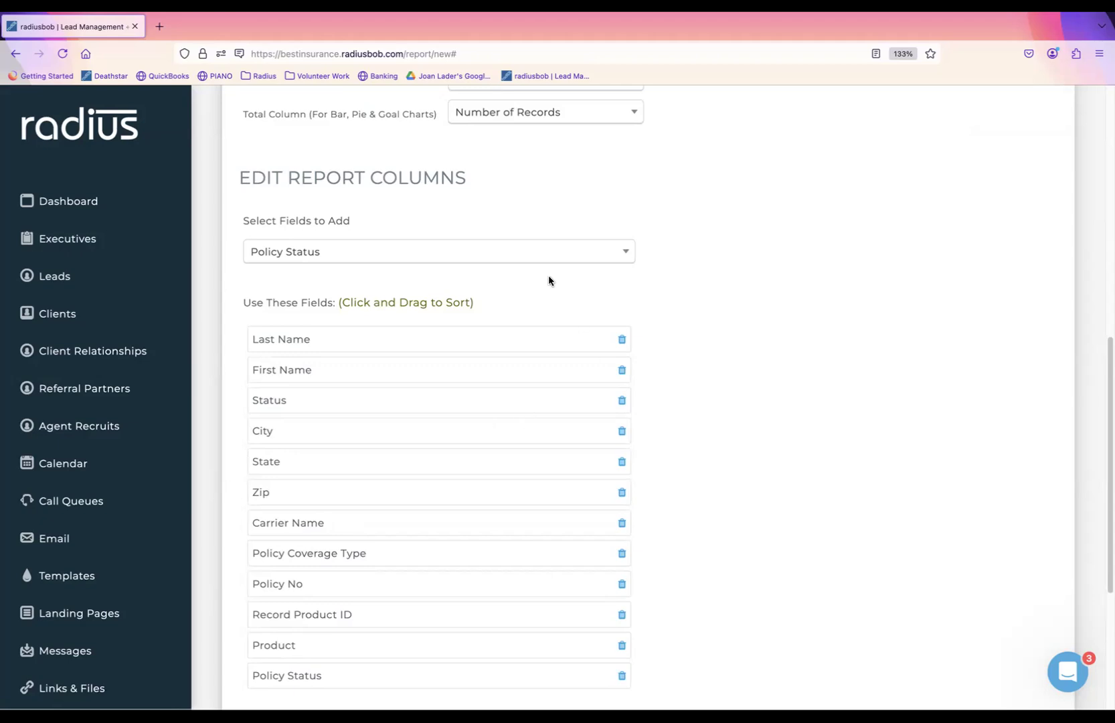
pyautogui.click(553, 252)
pyautogui.write('add')
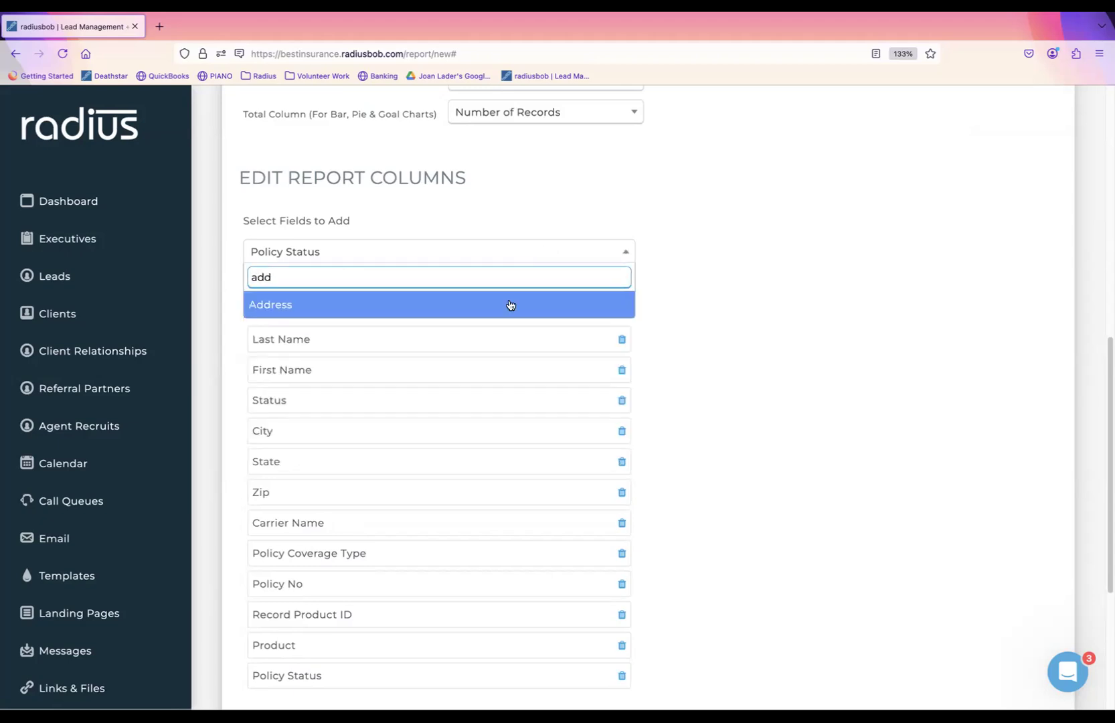
pyautogui.click(496, 304)
pyautogui.moveTo(345, 704); pyautogui.dragTo(345, 418)
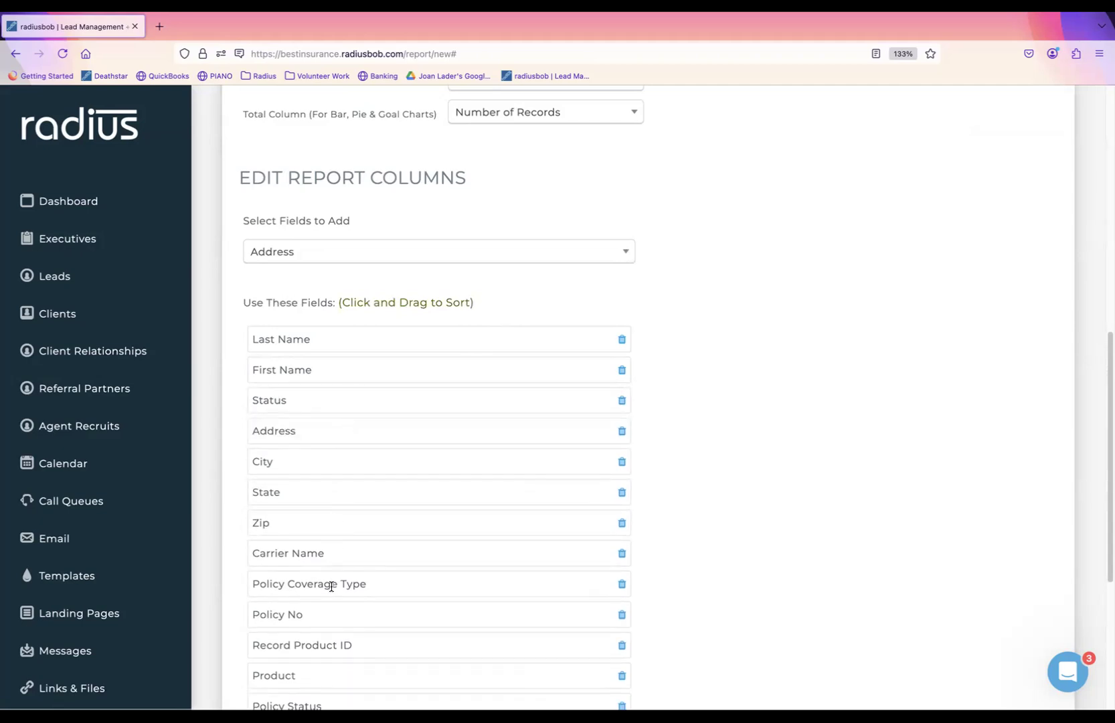
# Reorder the columns so Policy Coverage Type, Carrier Name, Product and Policy No follow First Name, ahead of Status
pyautogui.moveTo(338, 581); pyautogui.dragTo(336, 436)
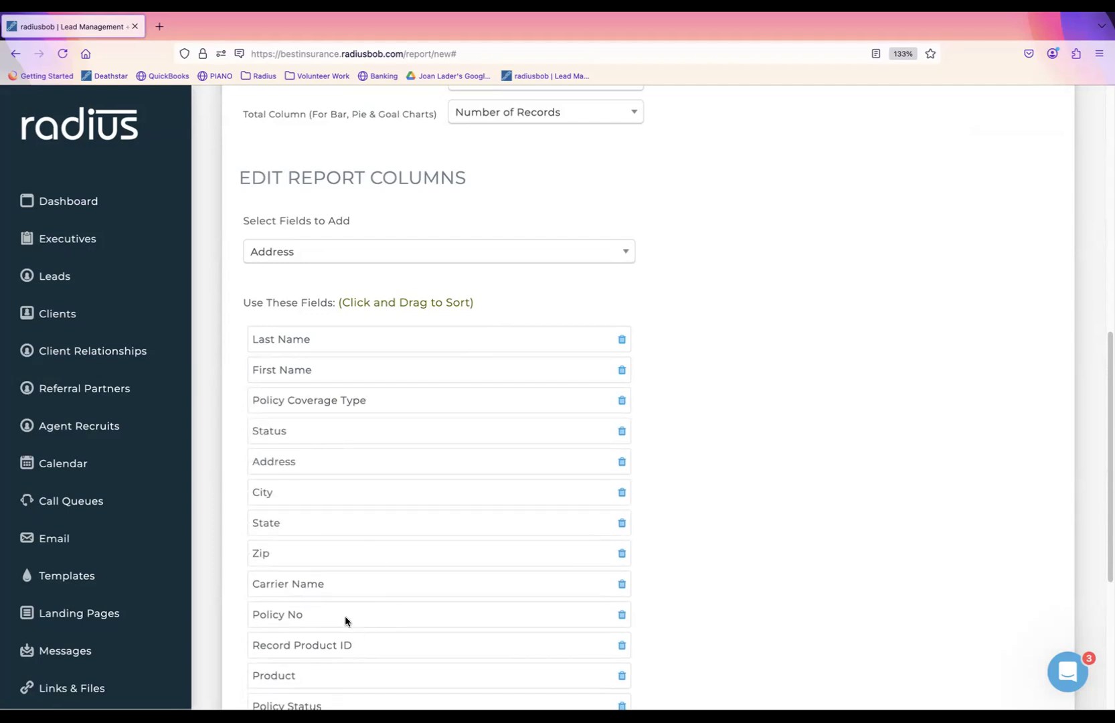
pyautogui.moveTo(334, 676); pyautogui.dragTo(331, 423)
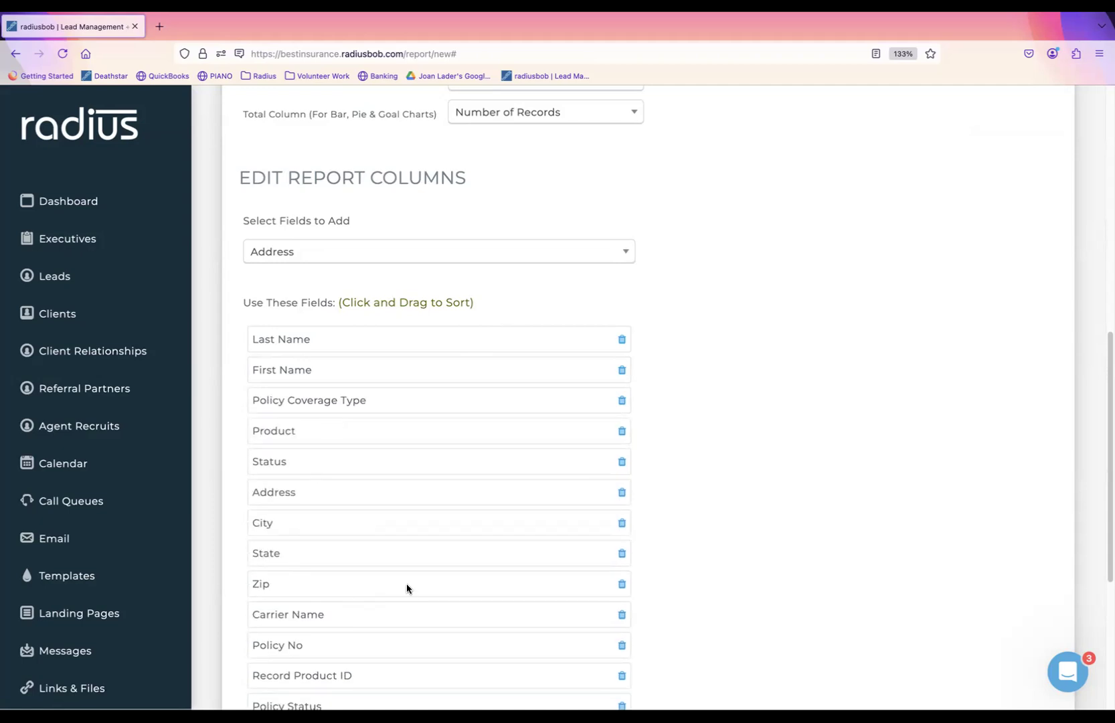
pyautogui.moveTo(389, 617); pyautogui.dragTo(379, 388)
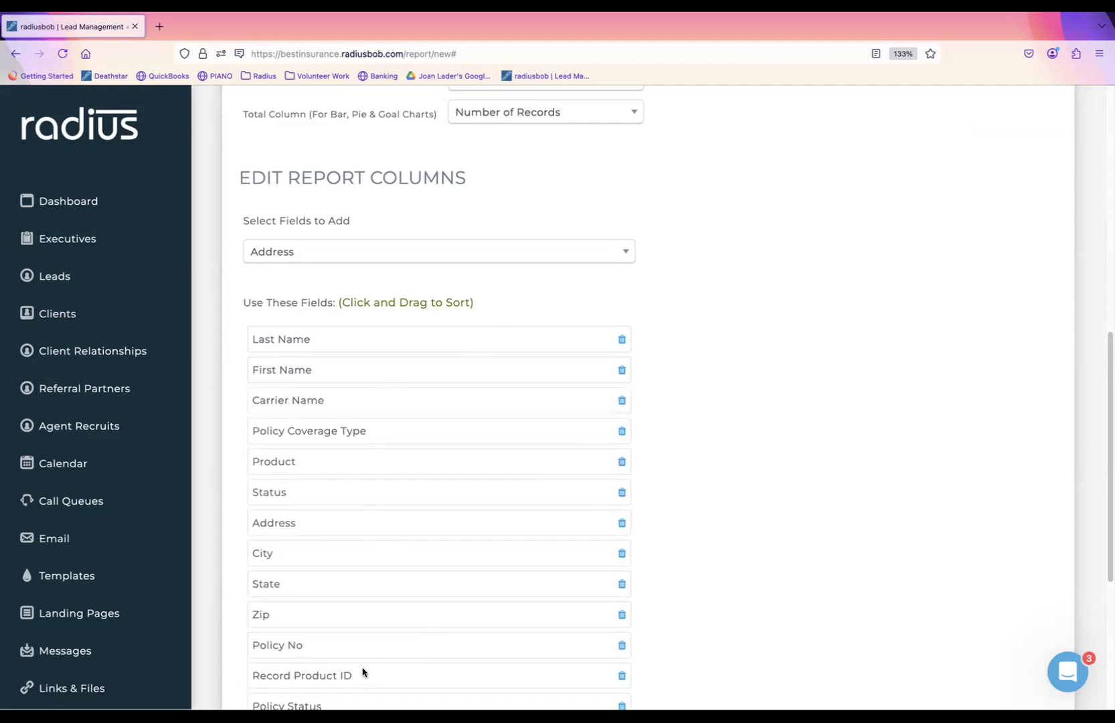
pyautogui.moveTo(360, 650); pyautogui.dragTo(353, 483)
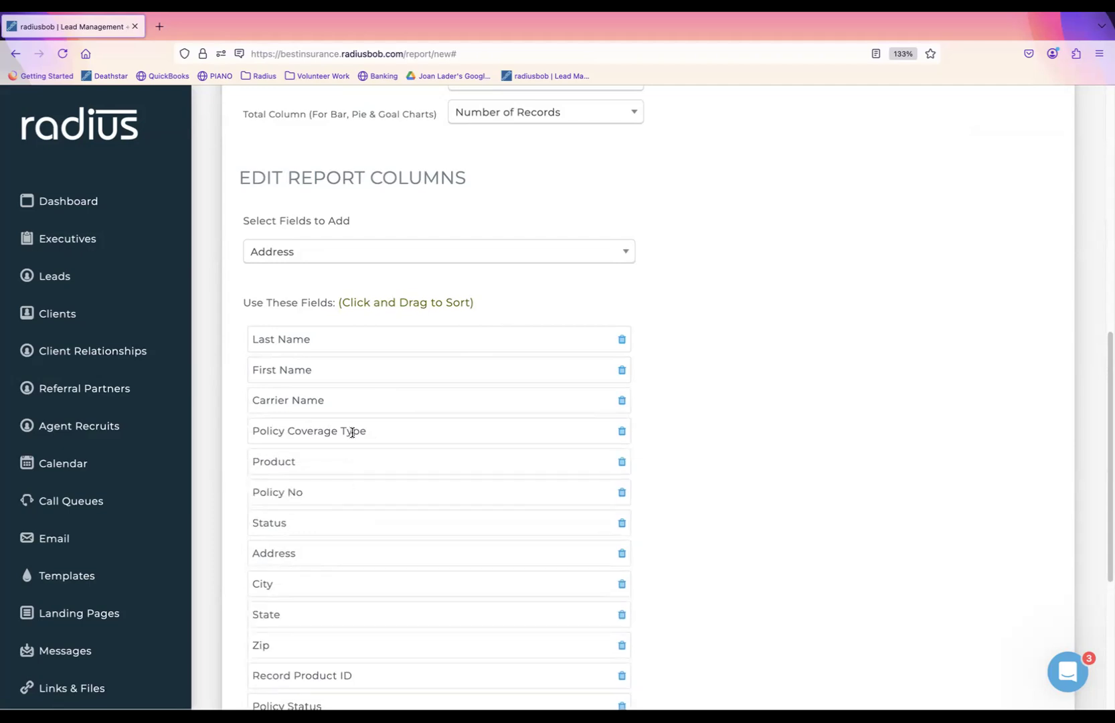
pyautogui.moveTo(352, 431); pyautogui.dragTo(352, 396)
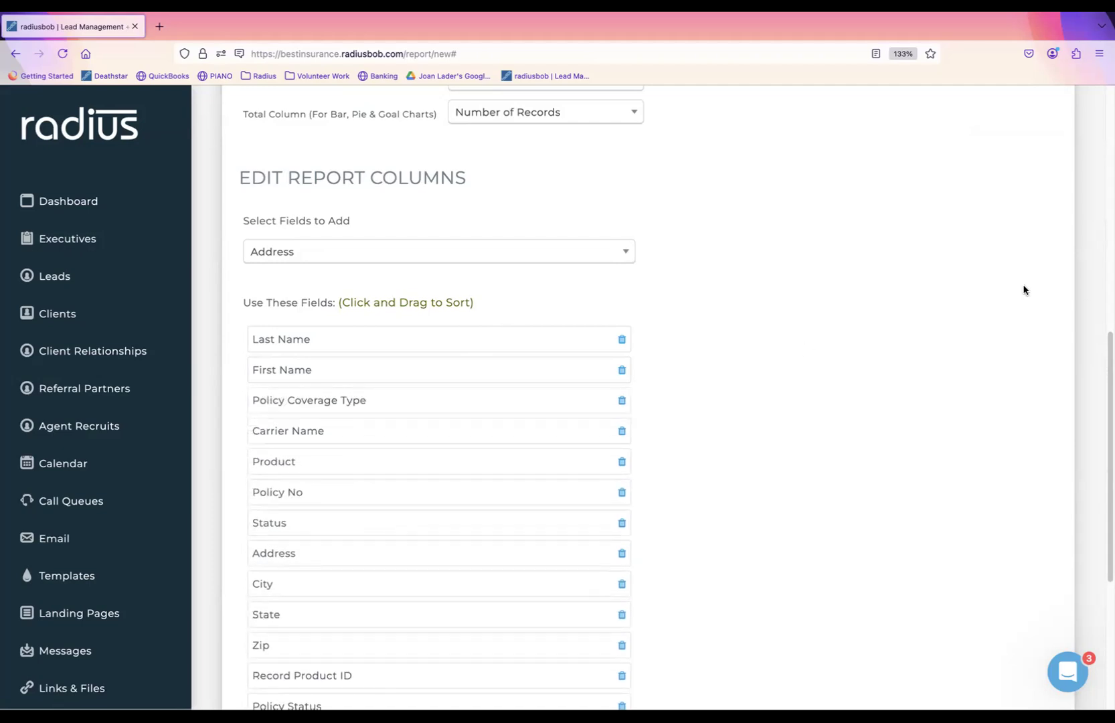
# Move Policy Status directly after Policy Coverage Type, and add Effective Date (with year) and Renewal Date (with year) to the report columns
pyautogui.scroll(-3, 1080, 442)
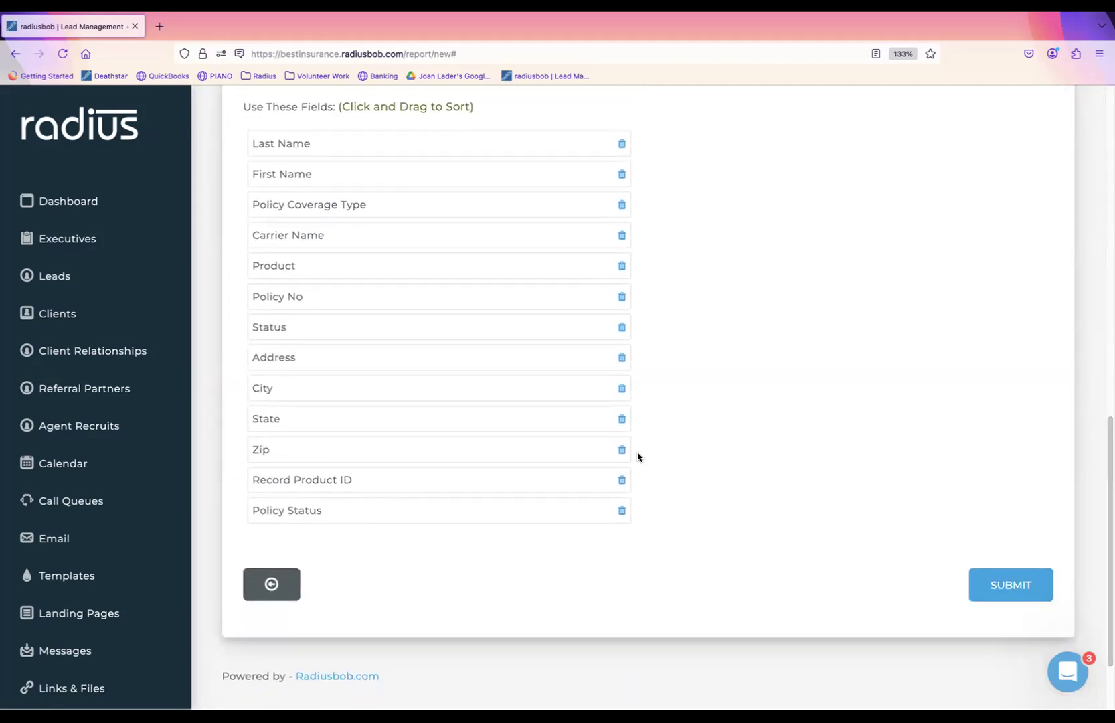
pyautogui.moveTo(460, 511); pyautogui.dragTo(464, 237)
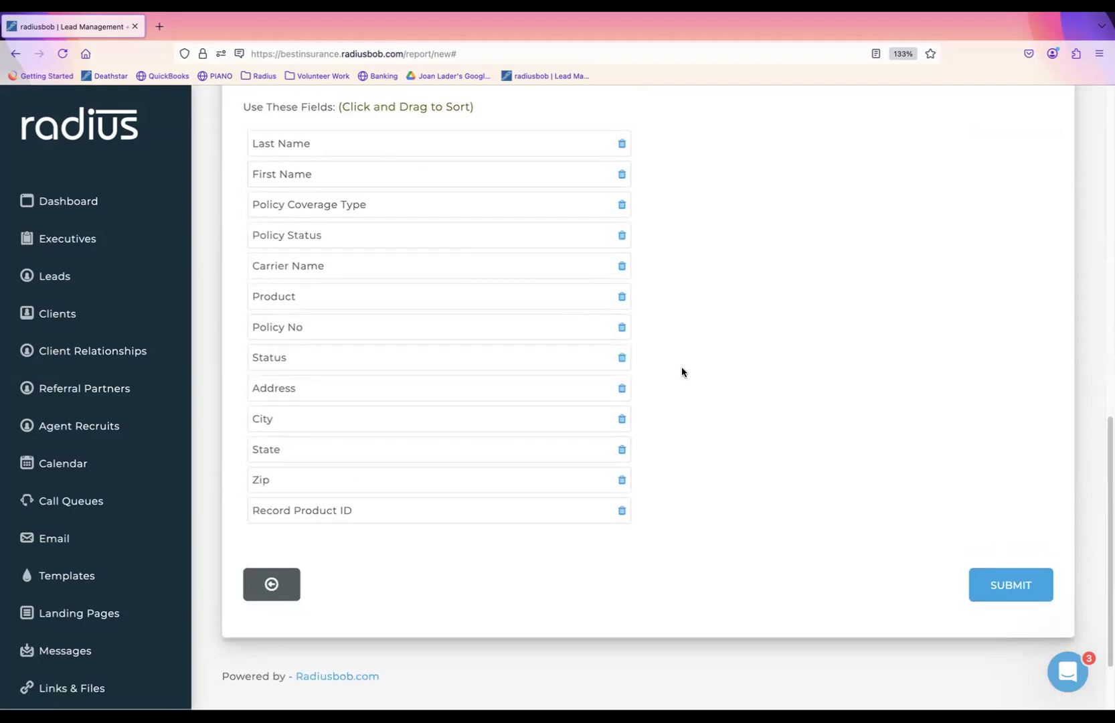
pyautogui.scroll(4, 1073, 355)
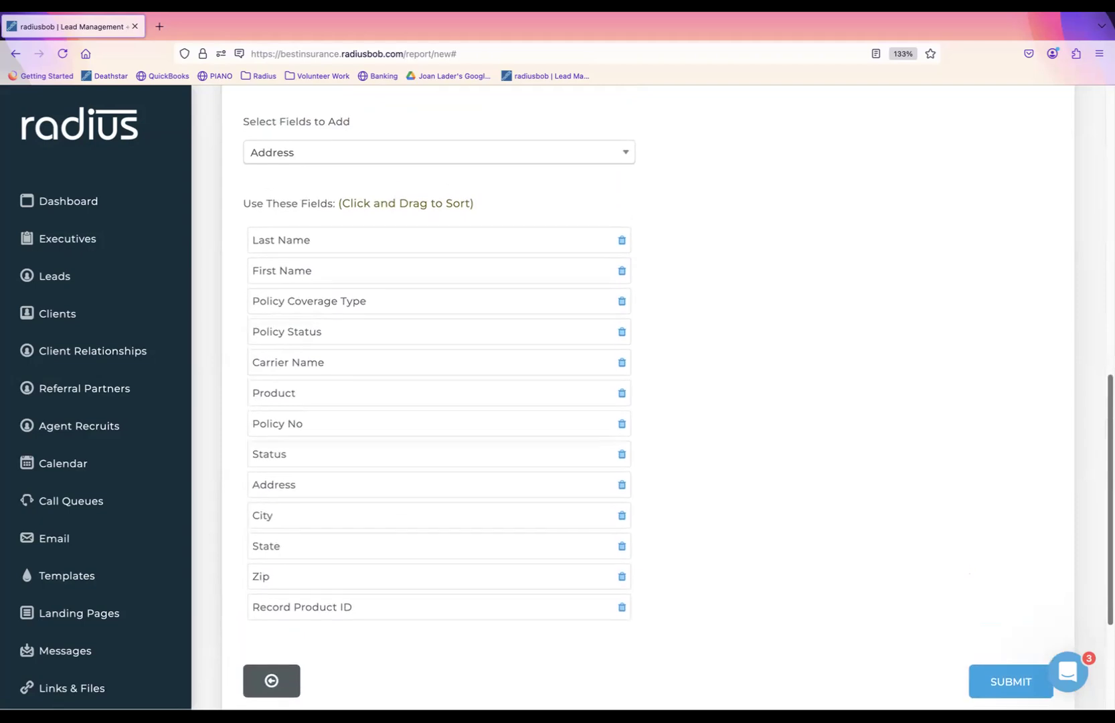
pyautogui.click(568, 309)
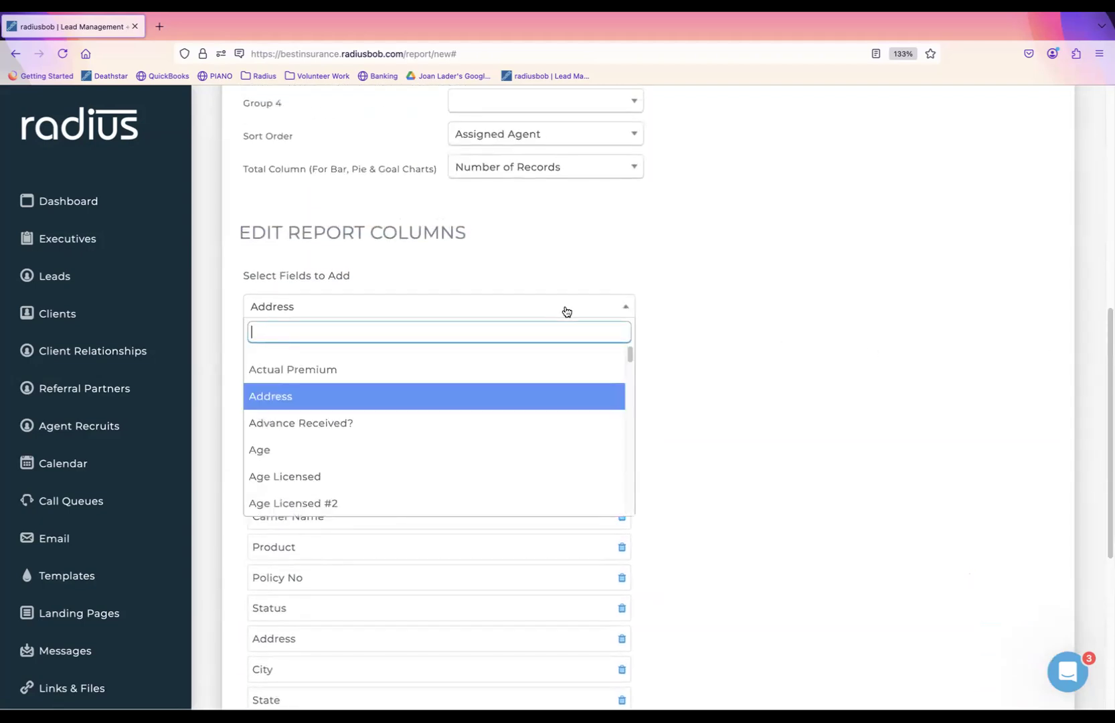
pyautogui.write('eff')
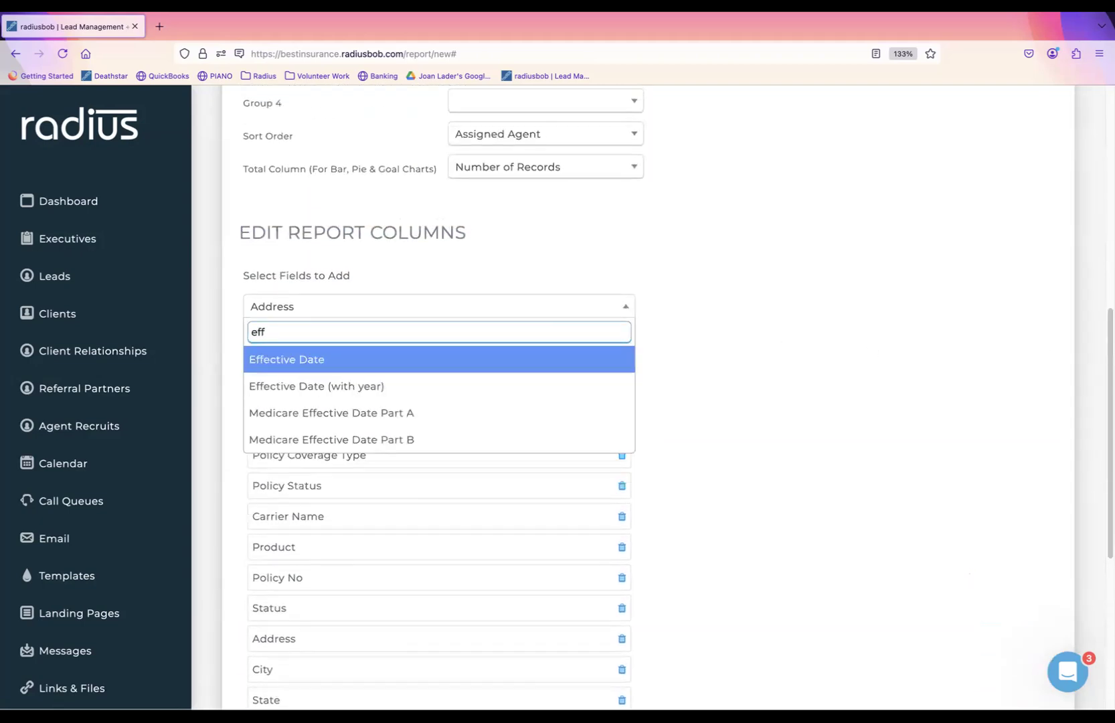
pyautogui.click(470, 376)
pyautogui.click(471, 312)
pyautogui.write('re')
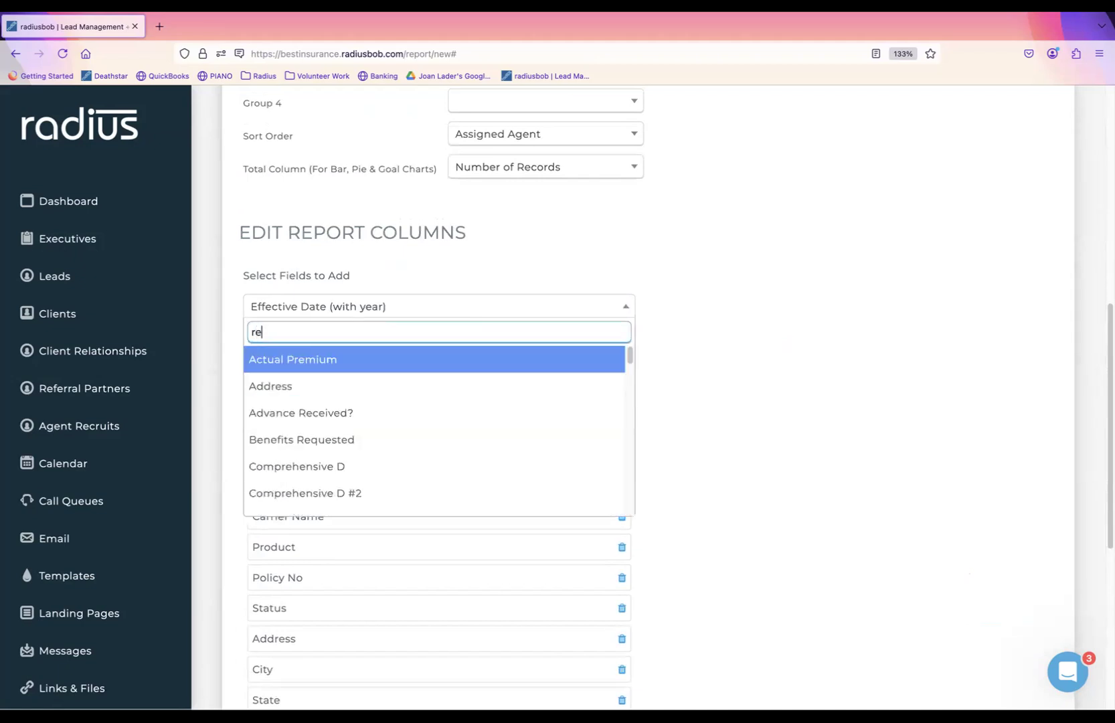
pyautogui.write('new')
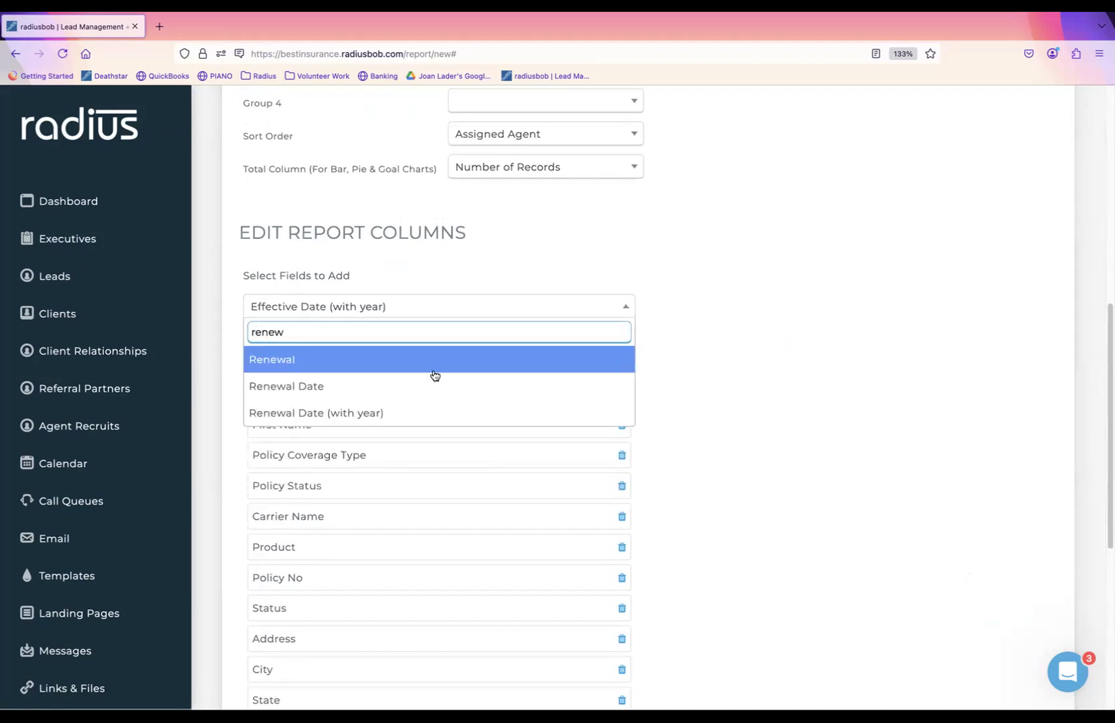
pyautogui.click(392, 418)
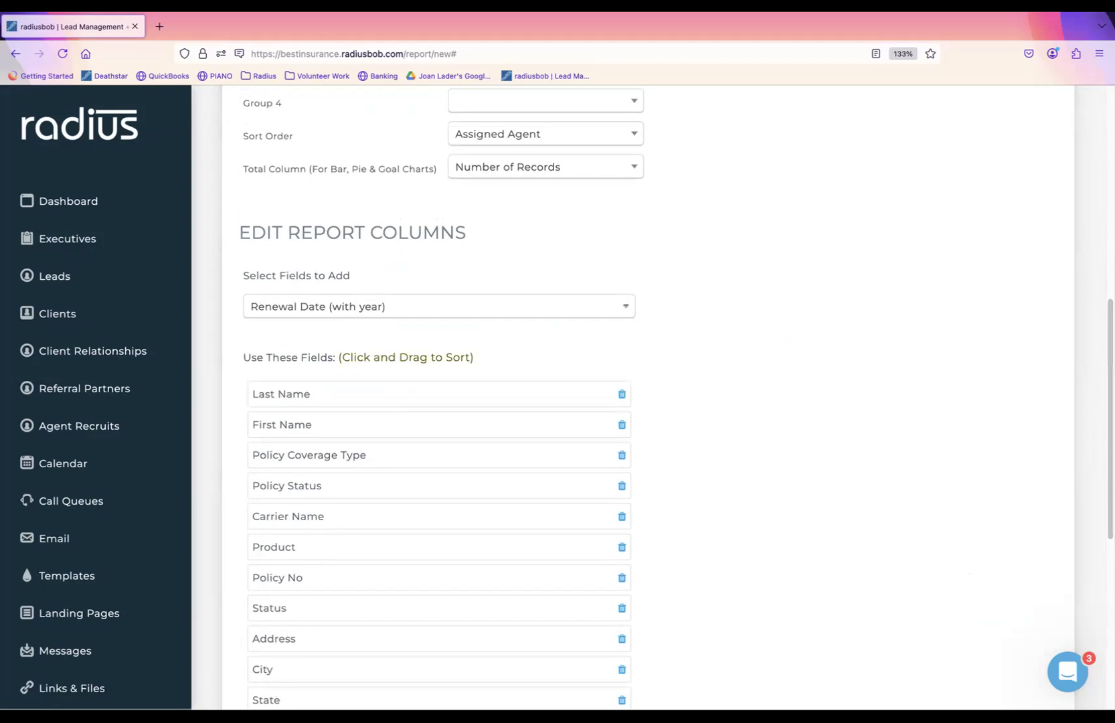
# Move Effective Date (with year) and Renewal Date (with year), in that order, between Policy Status and Carrier Name
pyautogui.scroll(-5, 1078, 423)
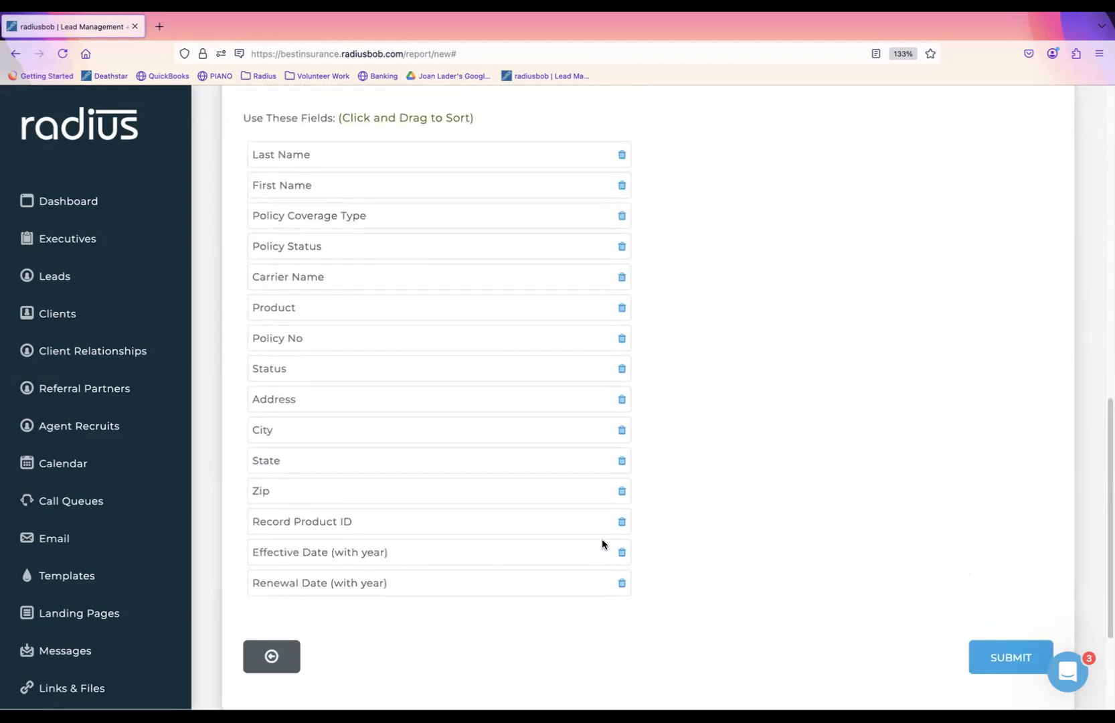
pyautogui.moveTo(519, 553); pyautogui.dragTo(508, 268)
pyautogui.moveTo(321, 583); pyautogui.dragTo(339, 305)
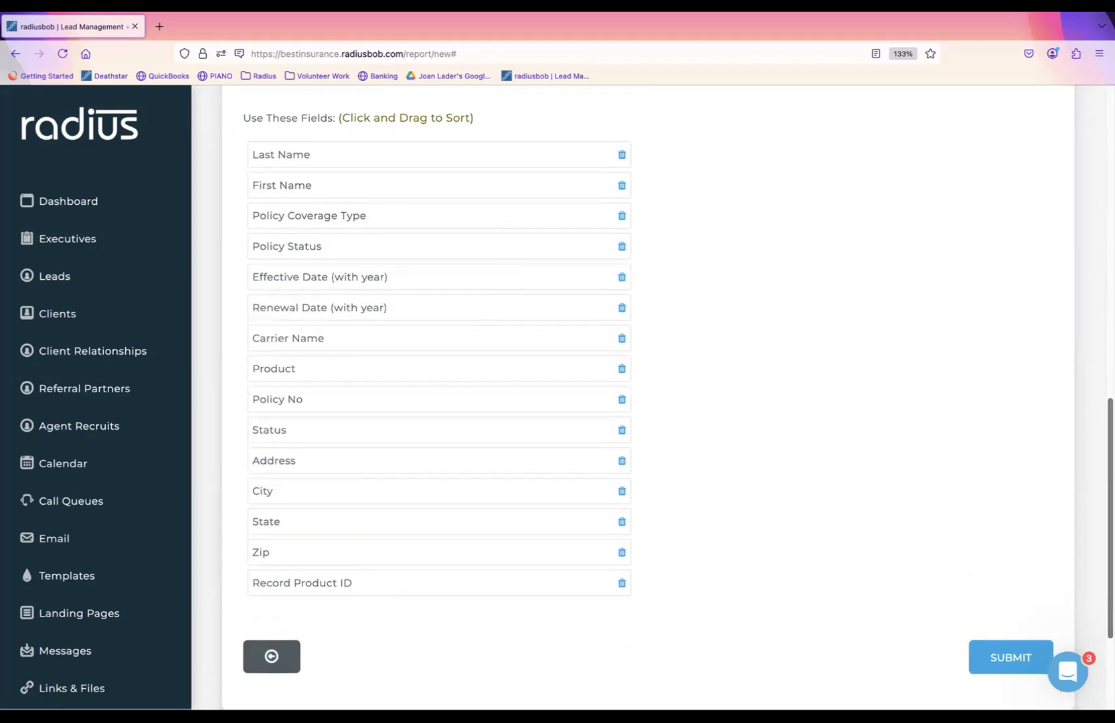
# Add a Sell Type column to the report and place it directly after Policy No
pyautogui.scroll(5, 439, 368)
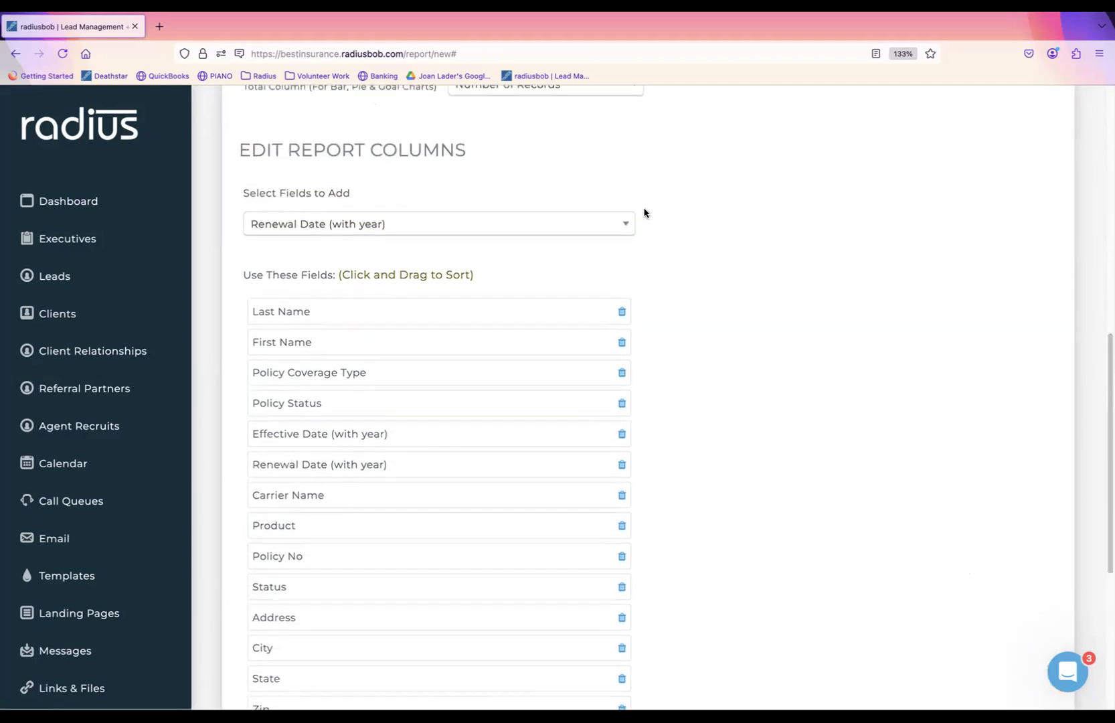
pyautogui.click(587, 223)
pyautogui.write('sell')
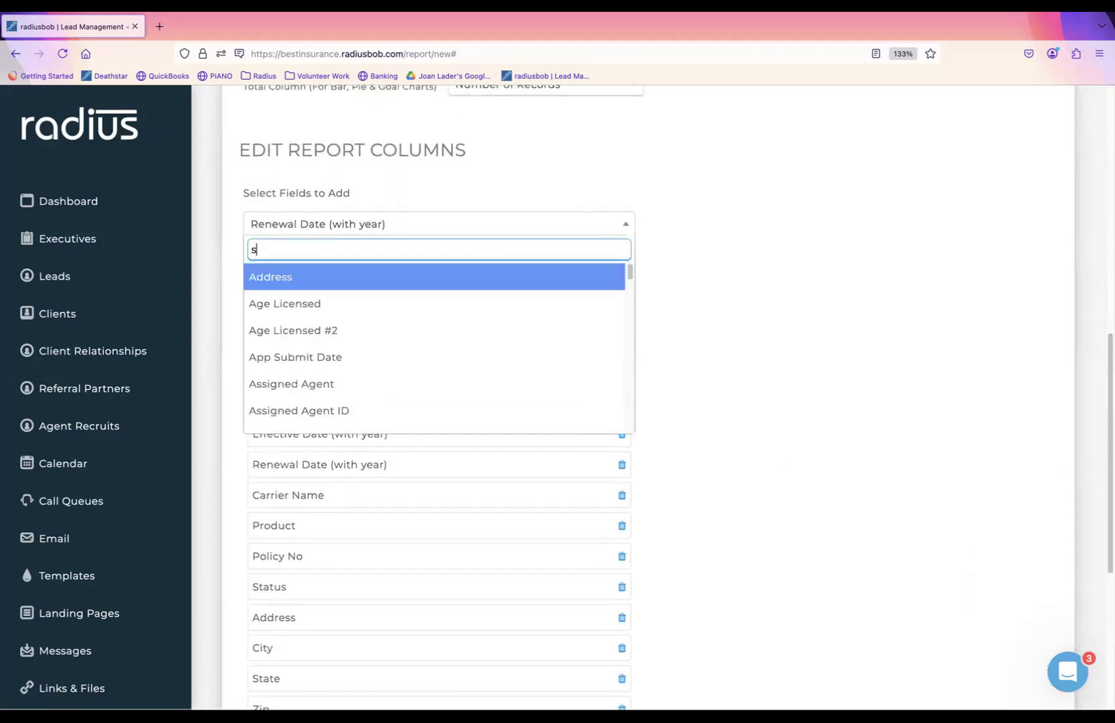
pyautogui.click(529, 287)
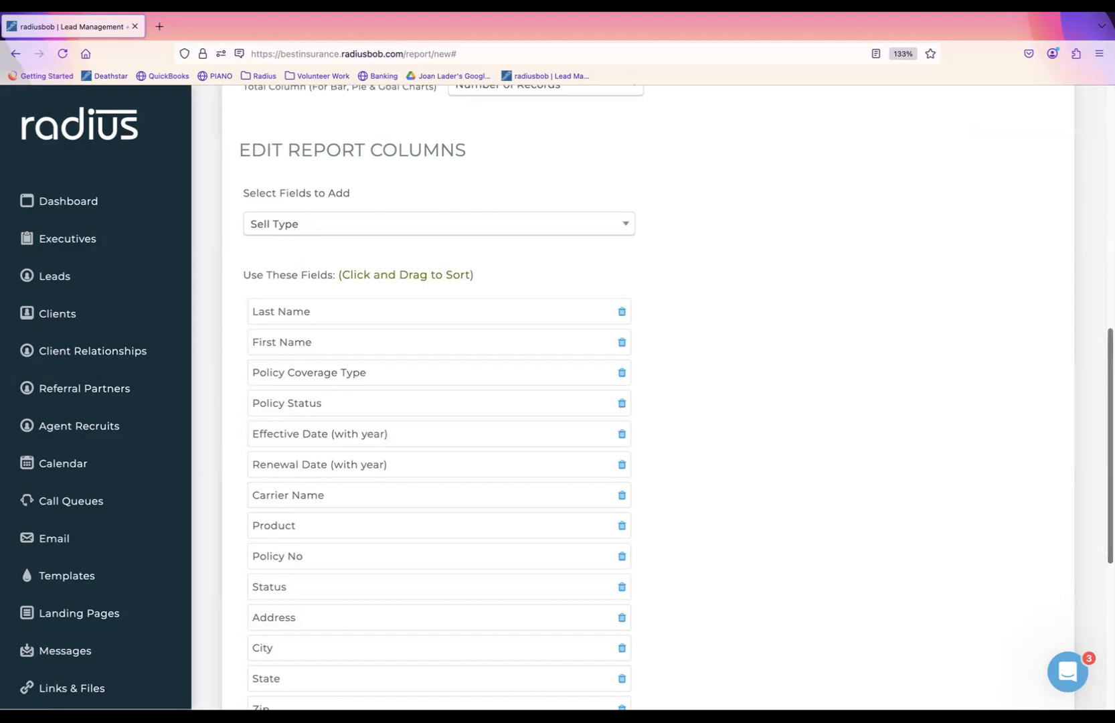
pyautogui.scroll(-5, 1033, 536)
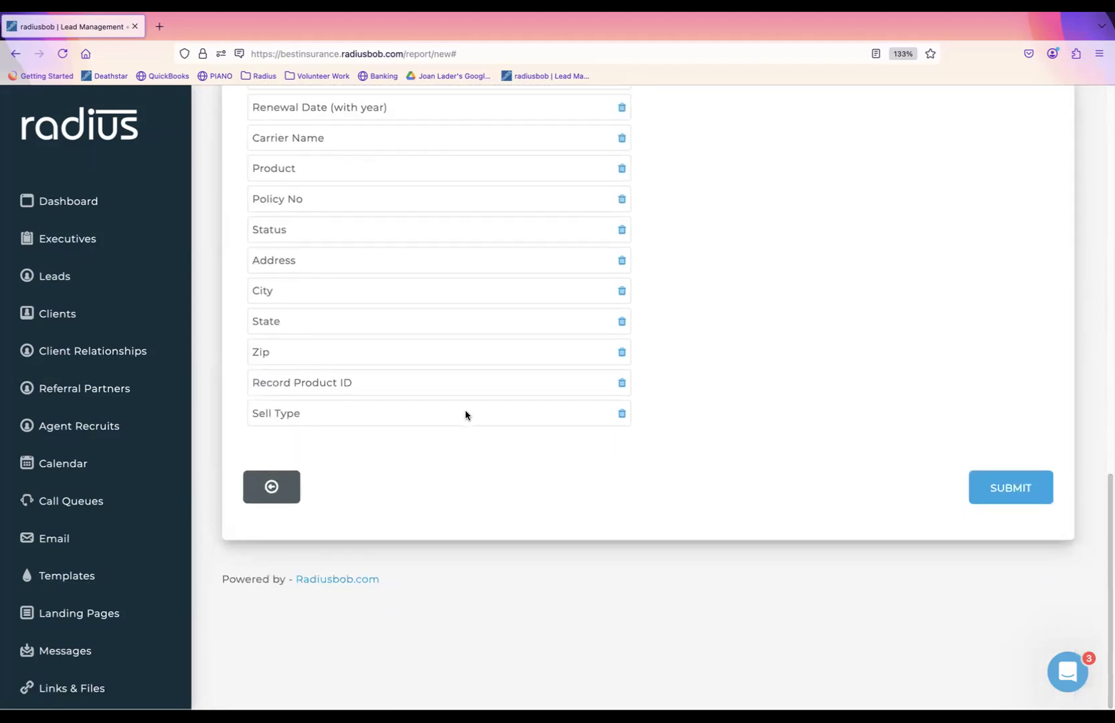
pyautogui.moveTo(466, 415); pyautogui.dragTo(458, 255)
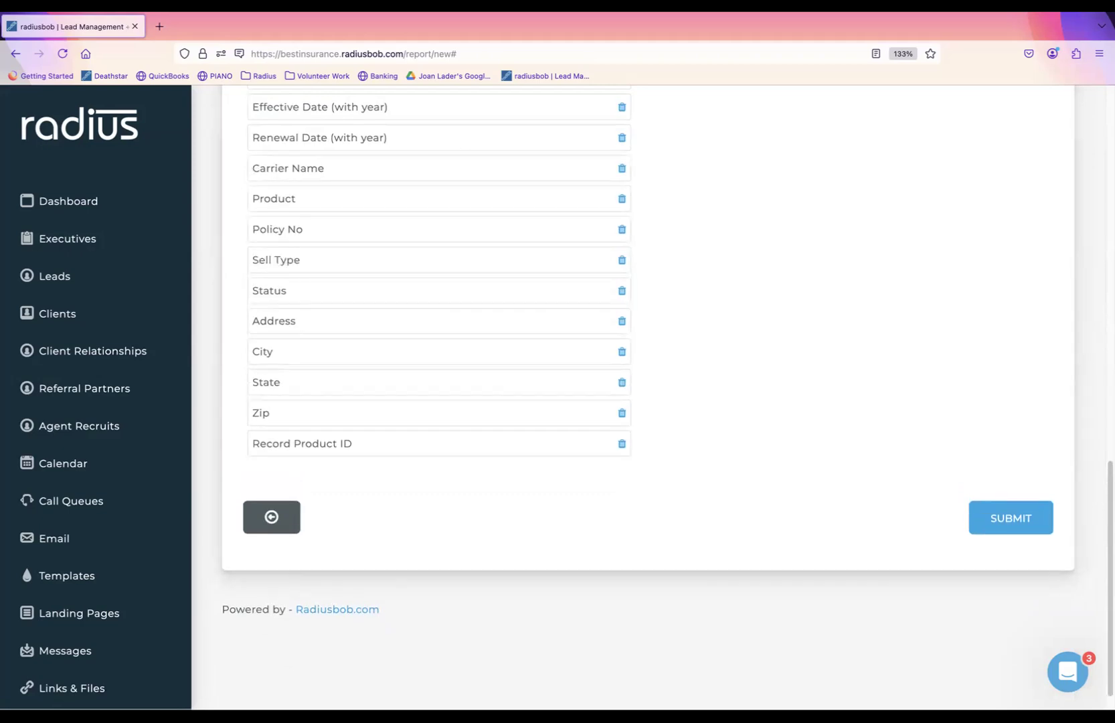
pyautogui.scroll(4, 1082, 381)
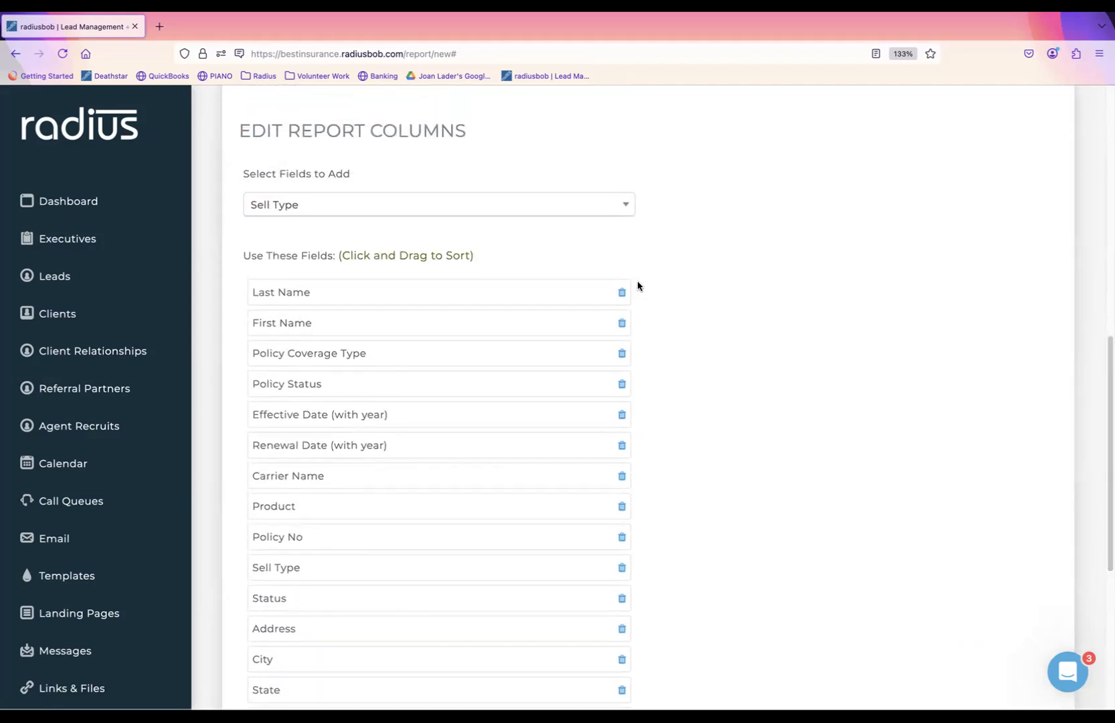
pyautogui.click(332, 213)
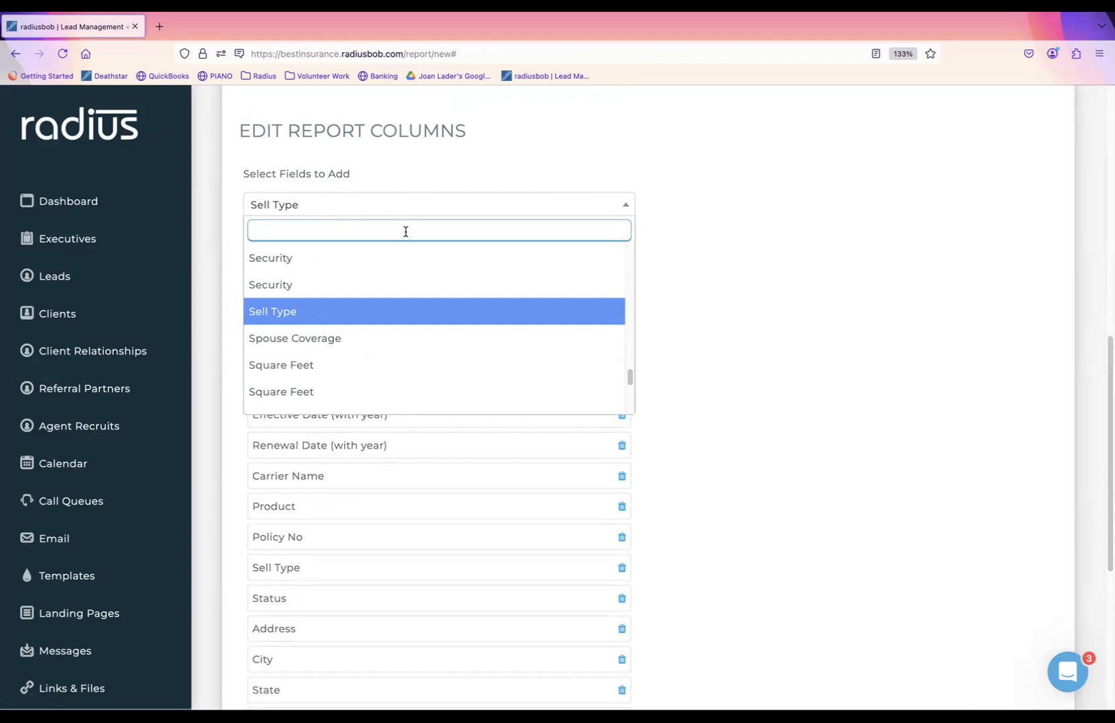
pyautogui.click(746, 249)
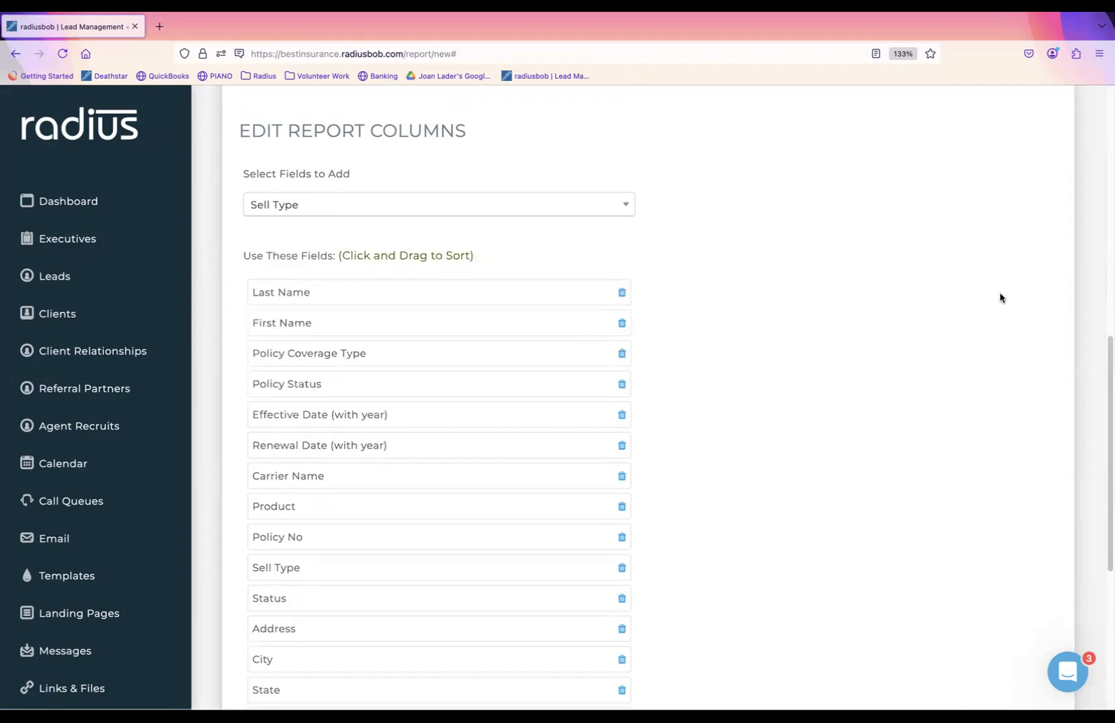
# Try to submit the report, and return to its Group Data stage
pyautogui.scroll(-5, 1056, 505)
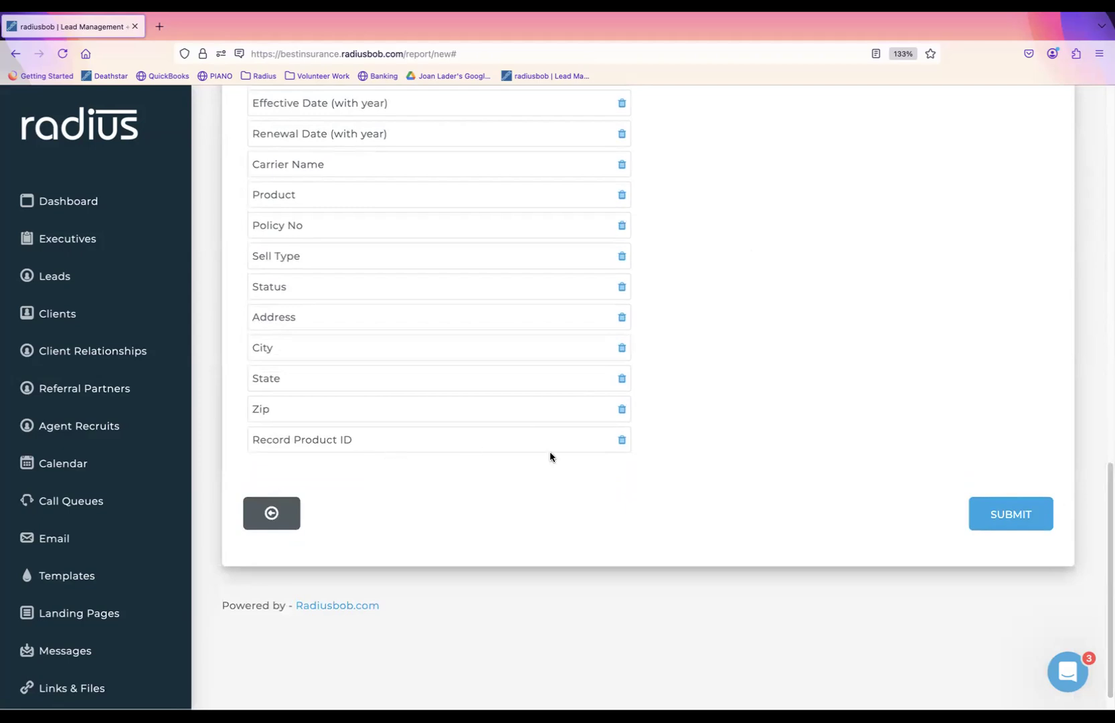
pyautogui.click(1021, 516)
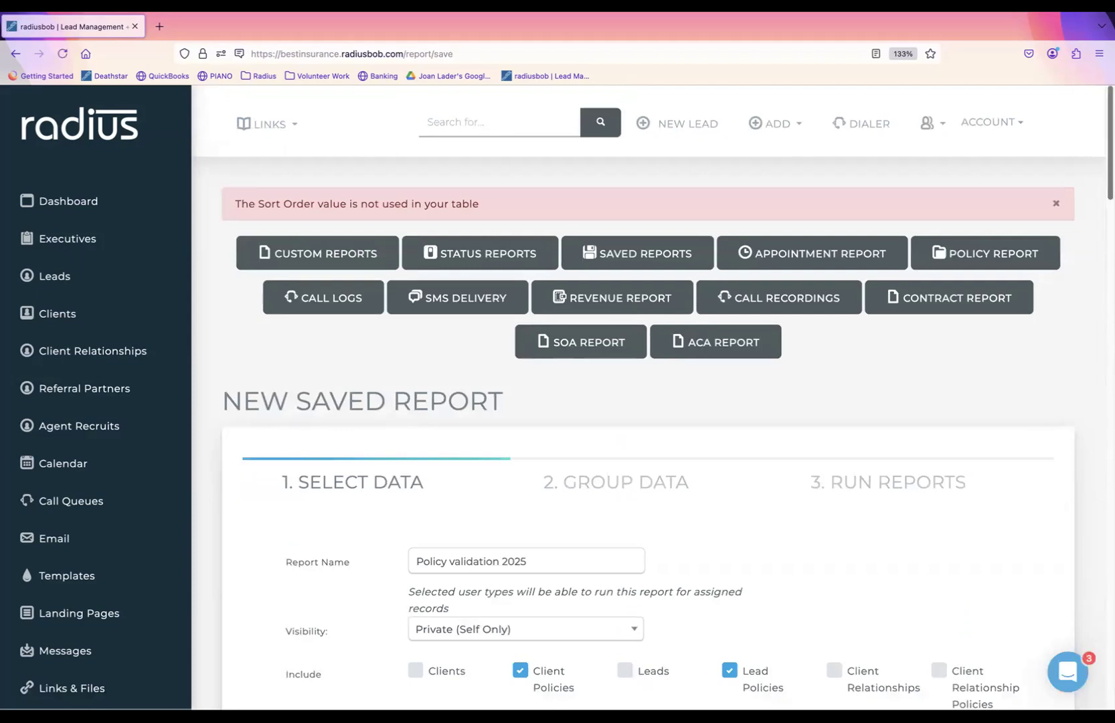
pyautogui.scroll(-20, 1058, 314)
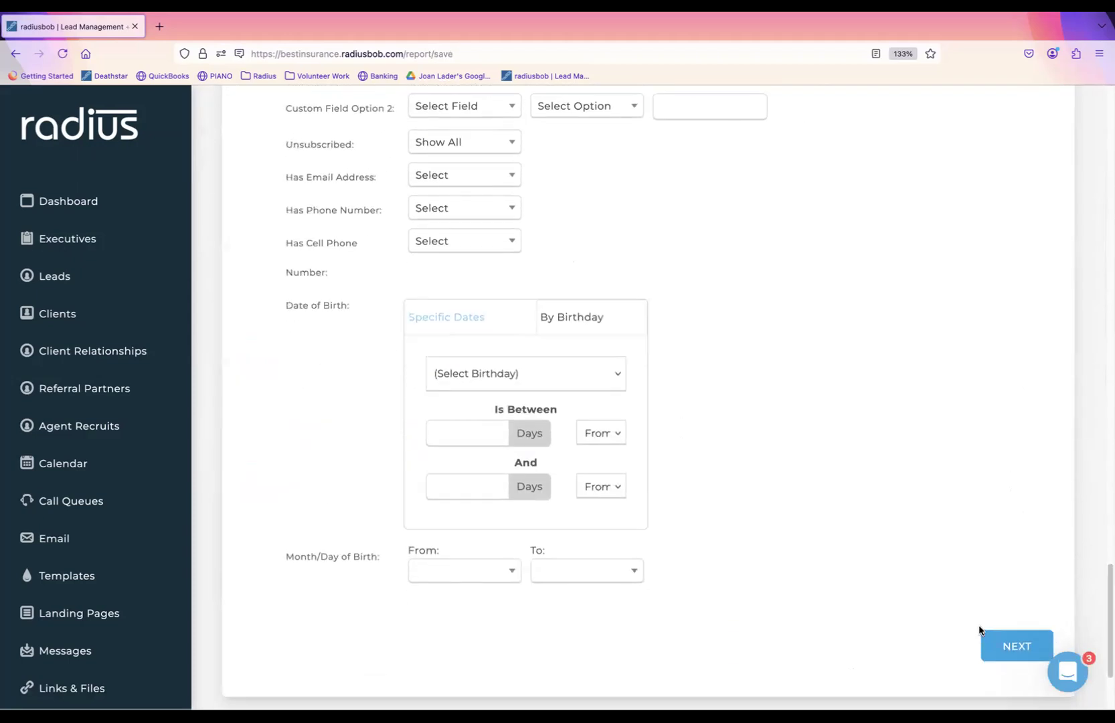
pyautogui.click(1005, 647)
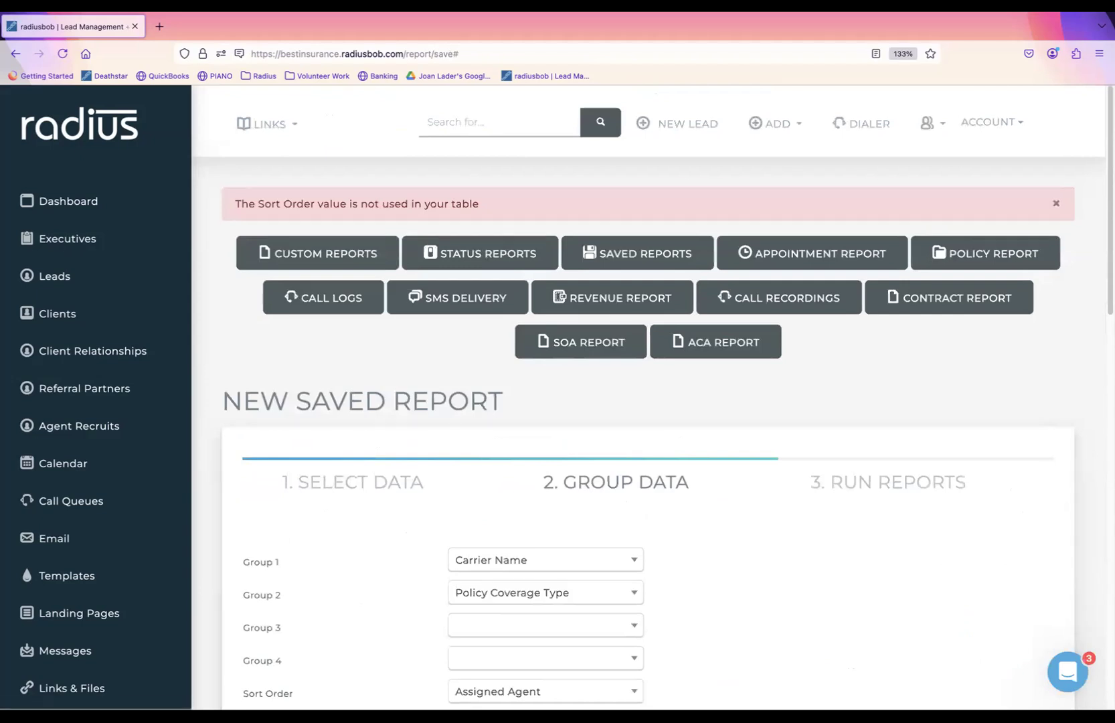
# Add Assigned Agent to the report columns so that the chosen sort order field is included
pyautogui.scroll(-8, 1046, 373)
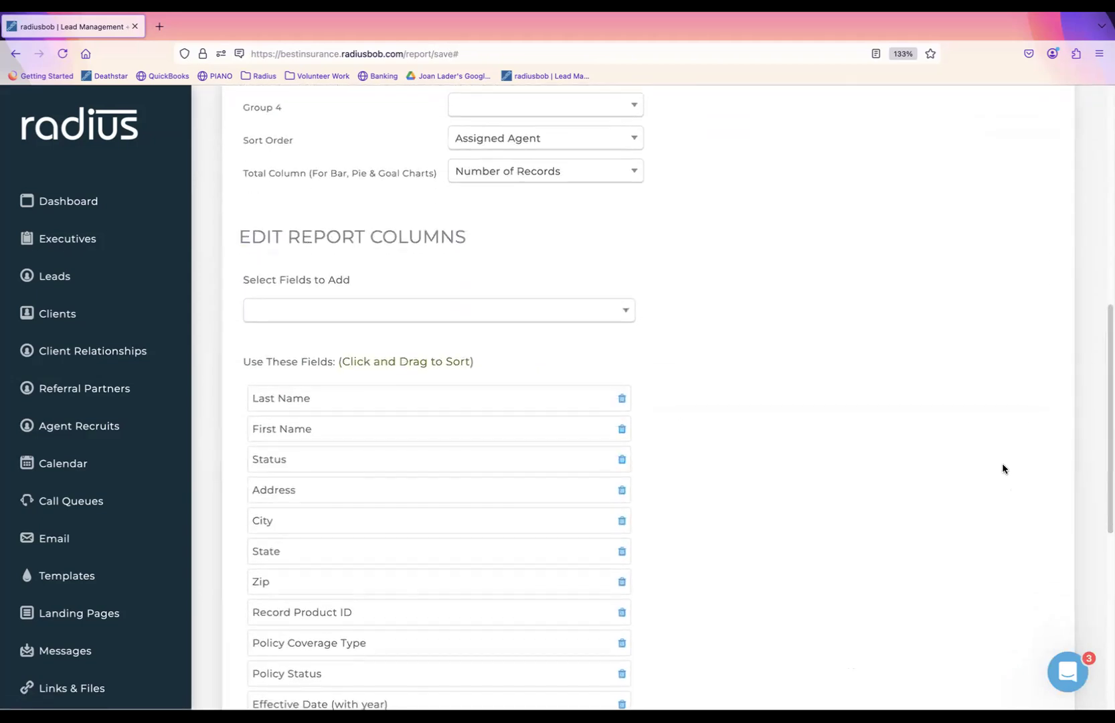
pyautogui.click(608, 313)
pyautogui.write('ass')
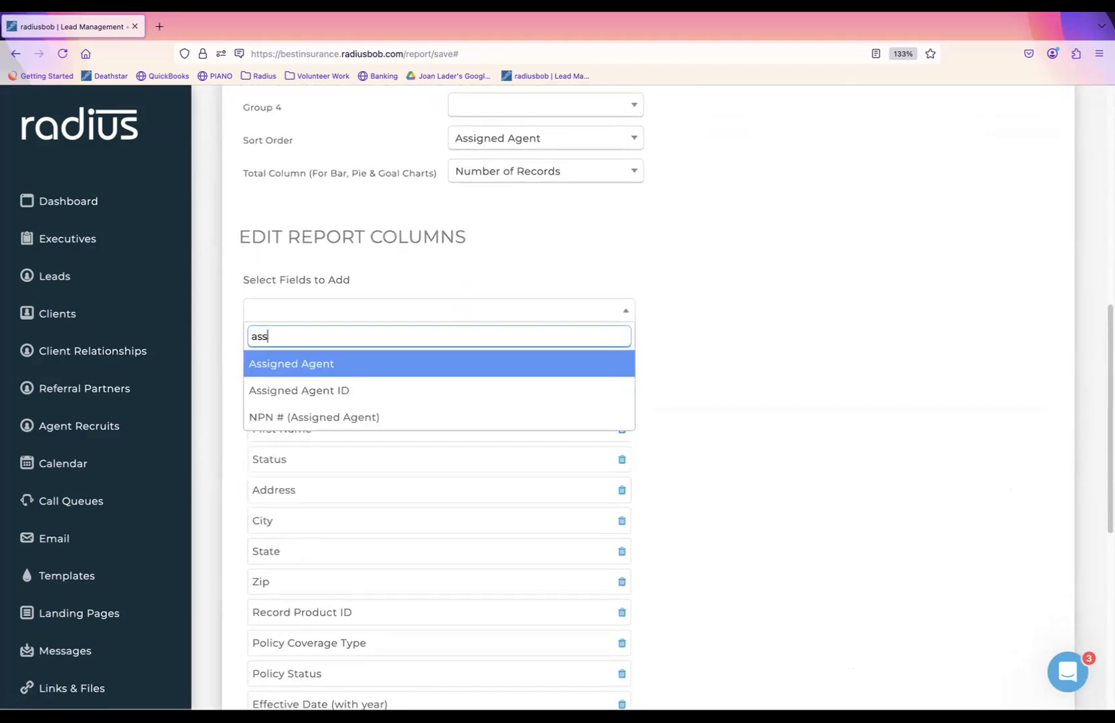
pyautogui.click(497, 368)
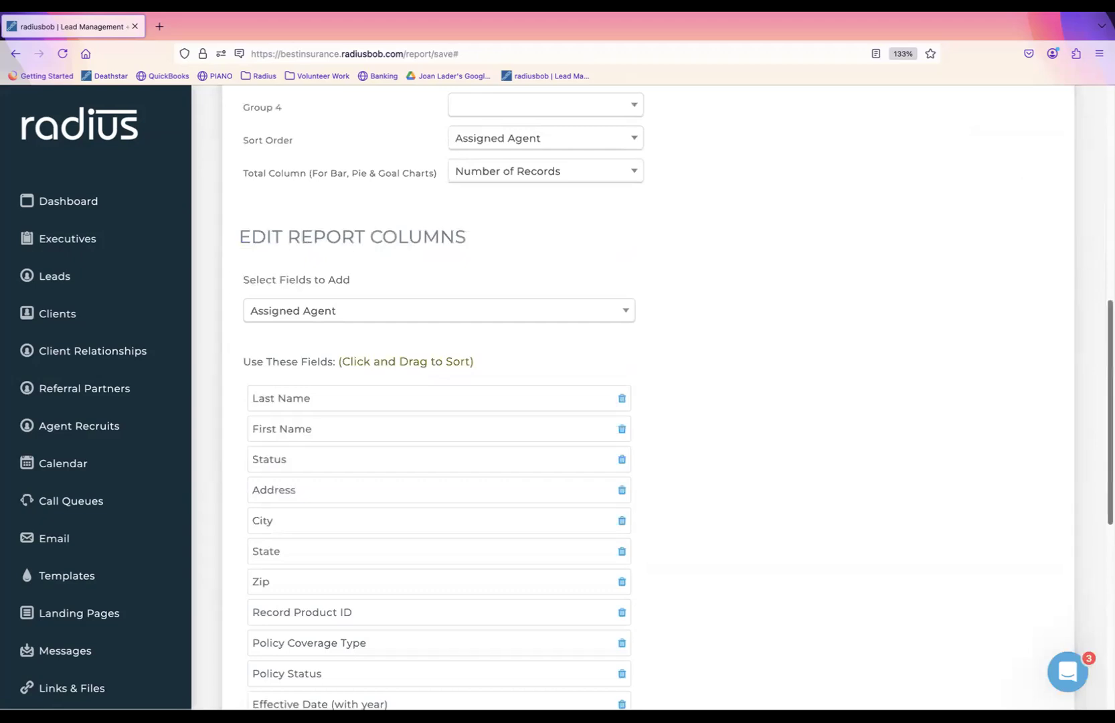
# Move Status, Address, City, State and Zip, in that order, to the end of the columns after Assigned Agent
pyautogui.scroll(-5, 1055, 423)
pyautogui.moveTo(430, 577); pyautogui.dragTo(421, 211)
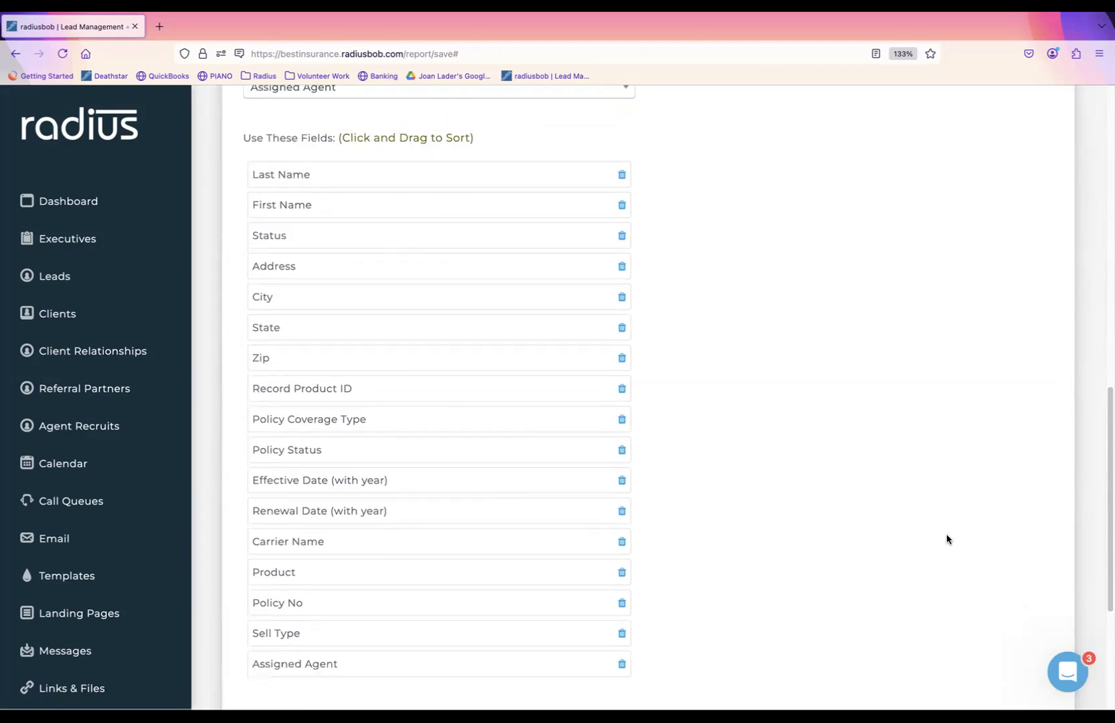
pyautogui.scroll(-3, 1042, 555)
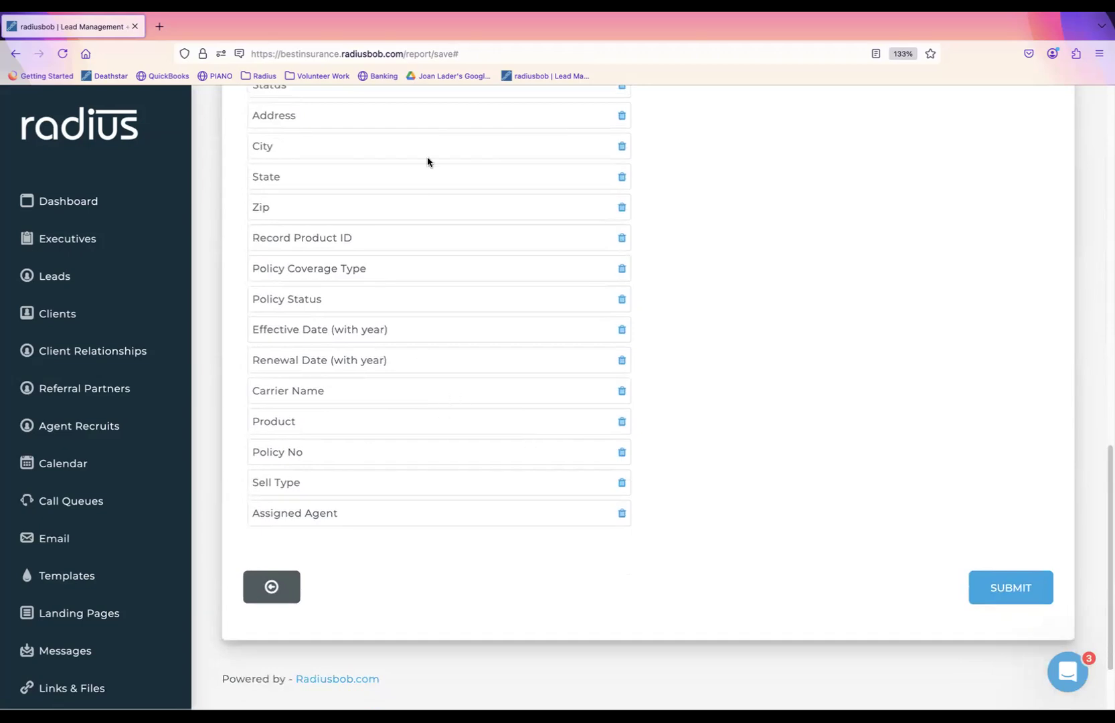
pyautogui.scroll(4, 560, 340)
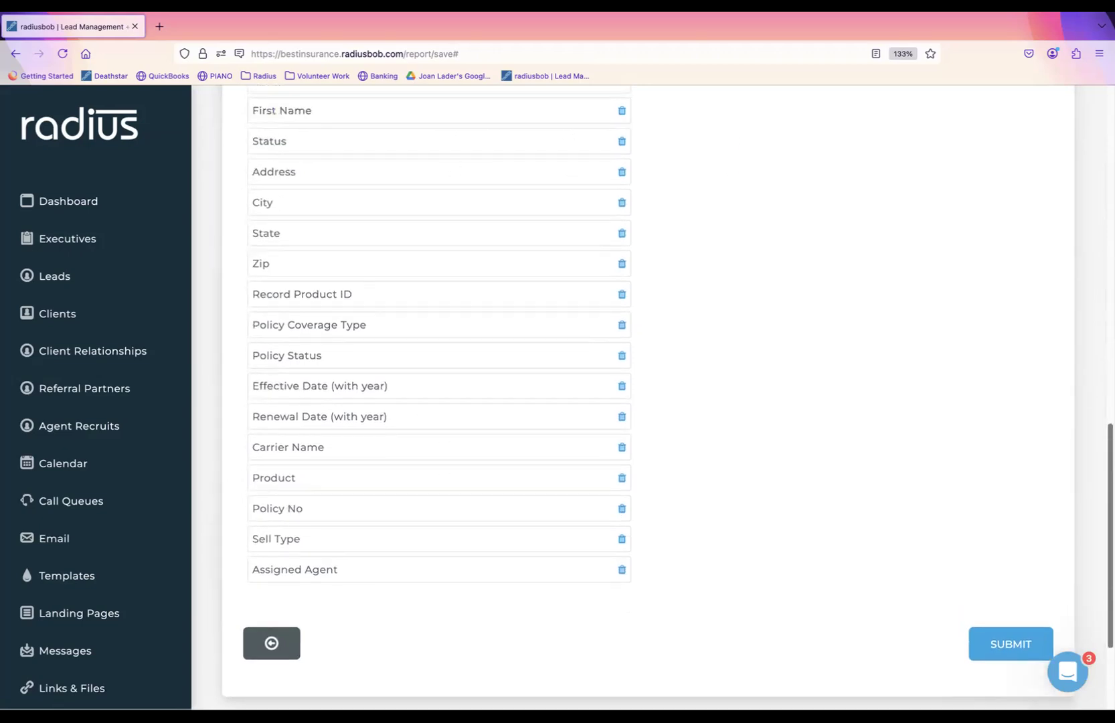
pyautogui.moveTo(540, 273); pyautogui.dragTo(519, 598)
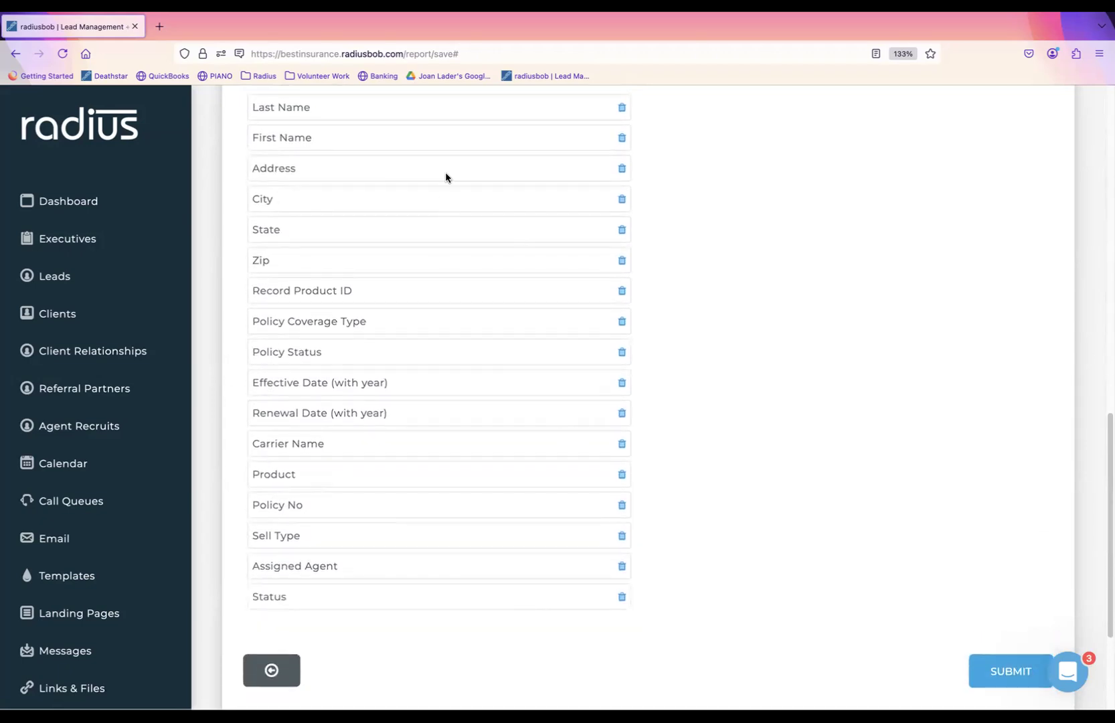
pyautogui.moveTo(443, 169); pyautogui.dragTo(403, 595)
pyautogui.moveTo(406, 170); pyautogui.dragTo(398, 598)
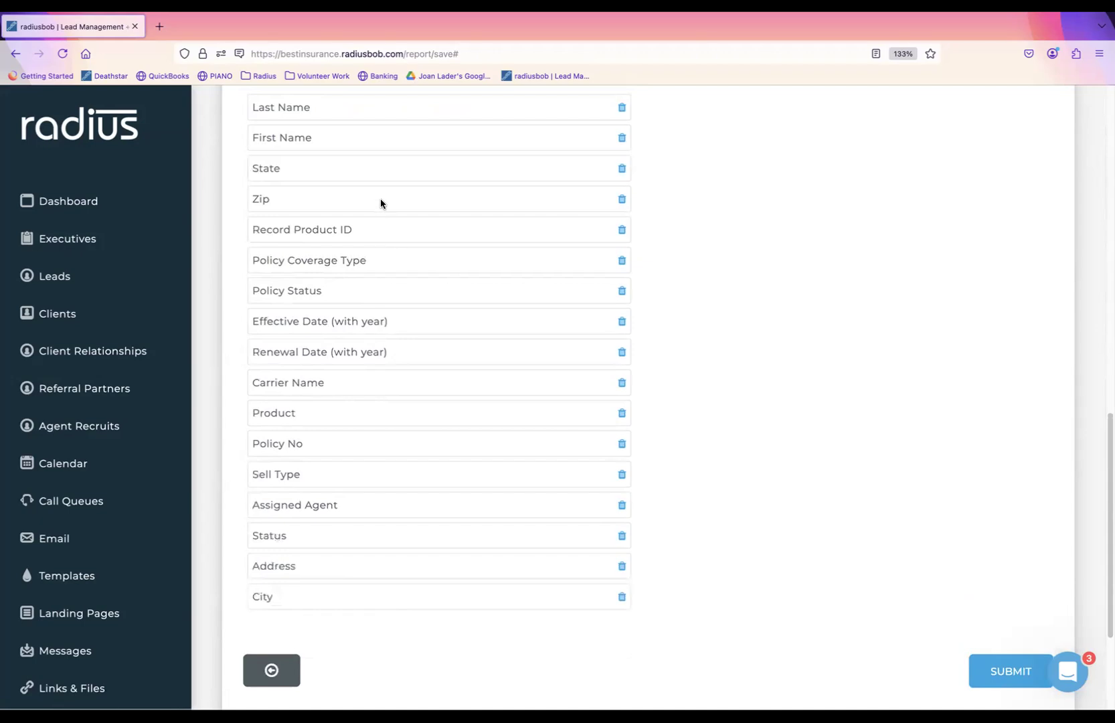
pyautogui.moveTo(377, 201); pyautogui.dragTo(379, 599)
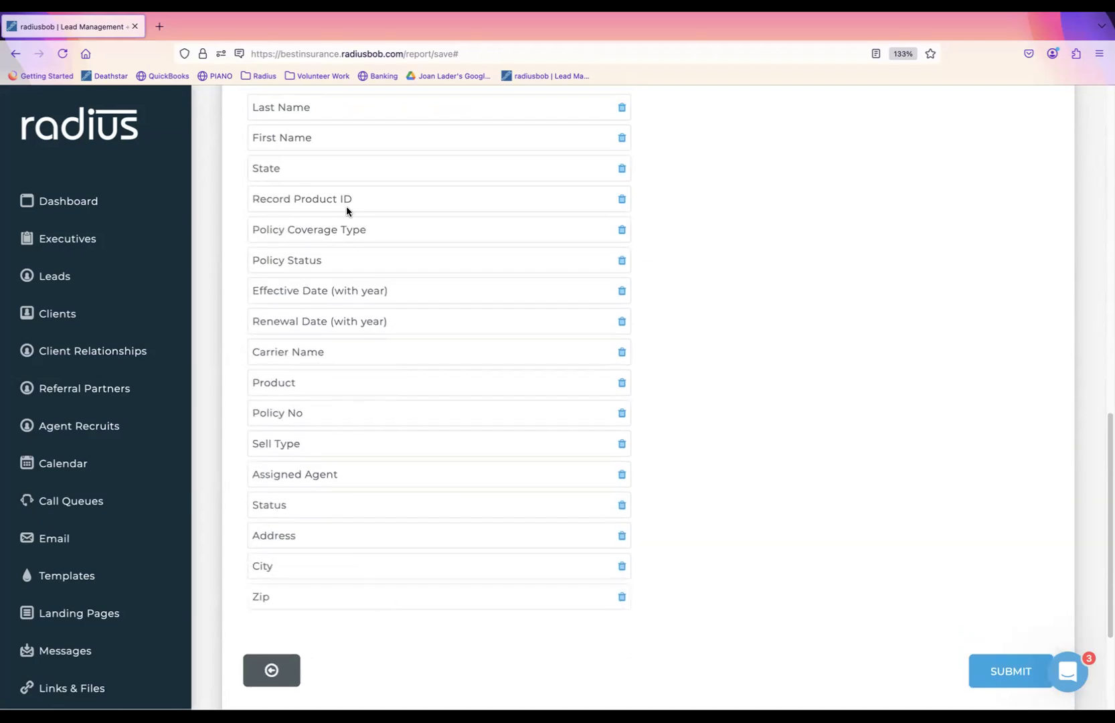
pyautogui.moveTo(344, 169); pyautogui.dragTo(335, 558)
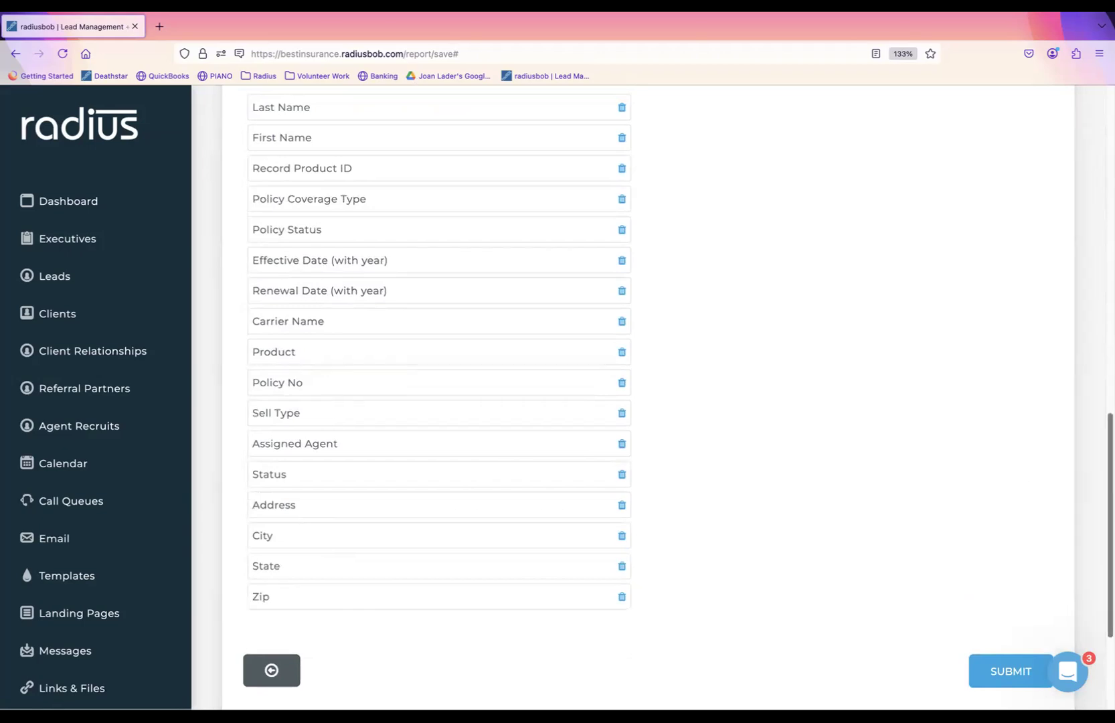
# Add a County column to the report, and move Record Product ID between Assigned Agent and Status
pyautogui.scroll(3, 731, 261)
pyautogui.click(581, 251)
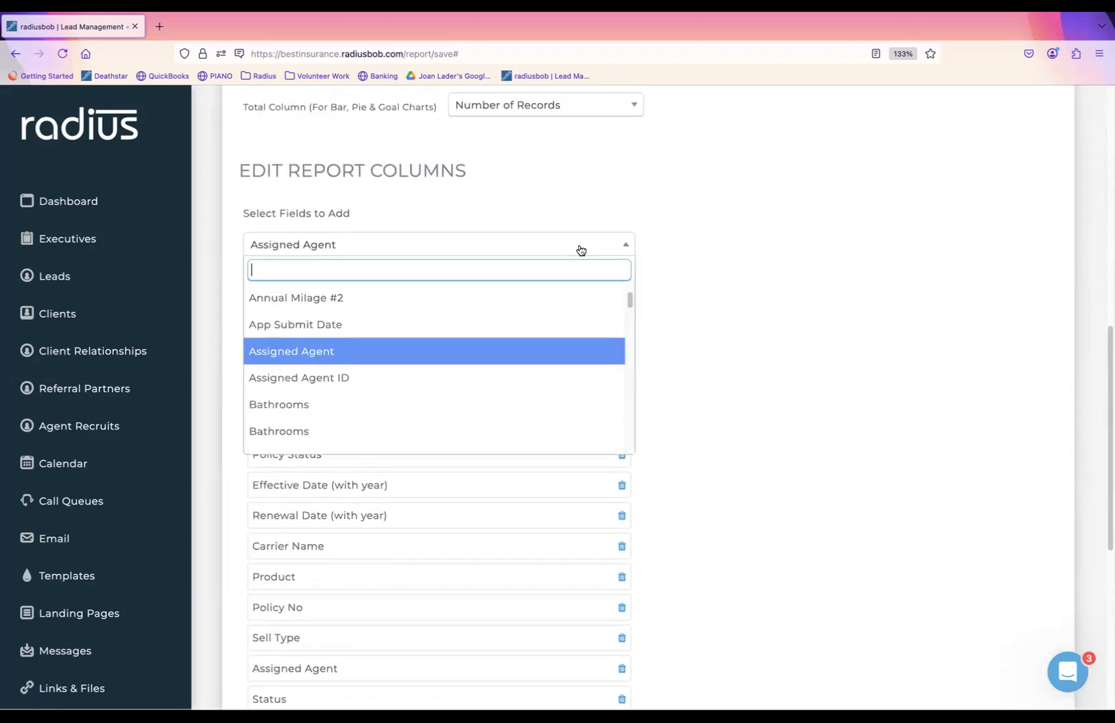
pyautogui.write('coun')
pyautogui.click(525, 296)
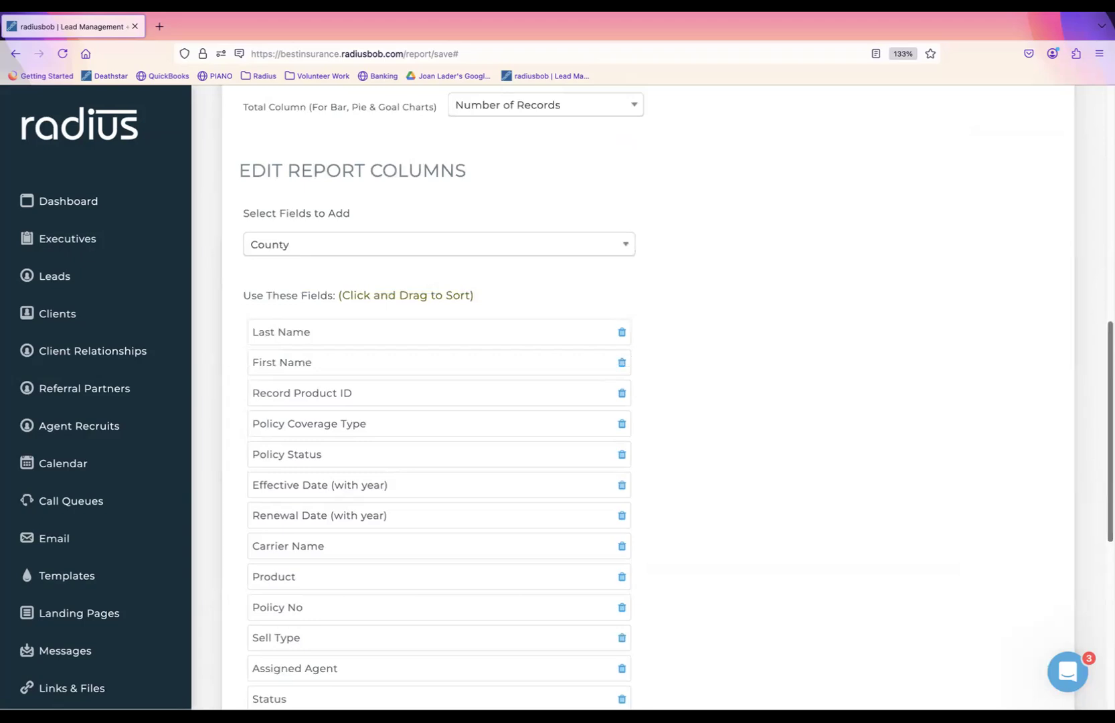
pyautogui.moveTo(384, 394); pyautogui.dragTo(374, 662)
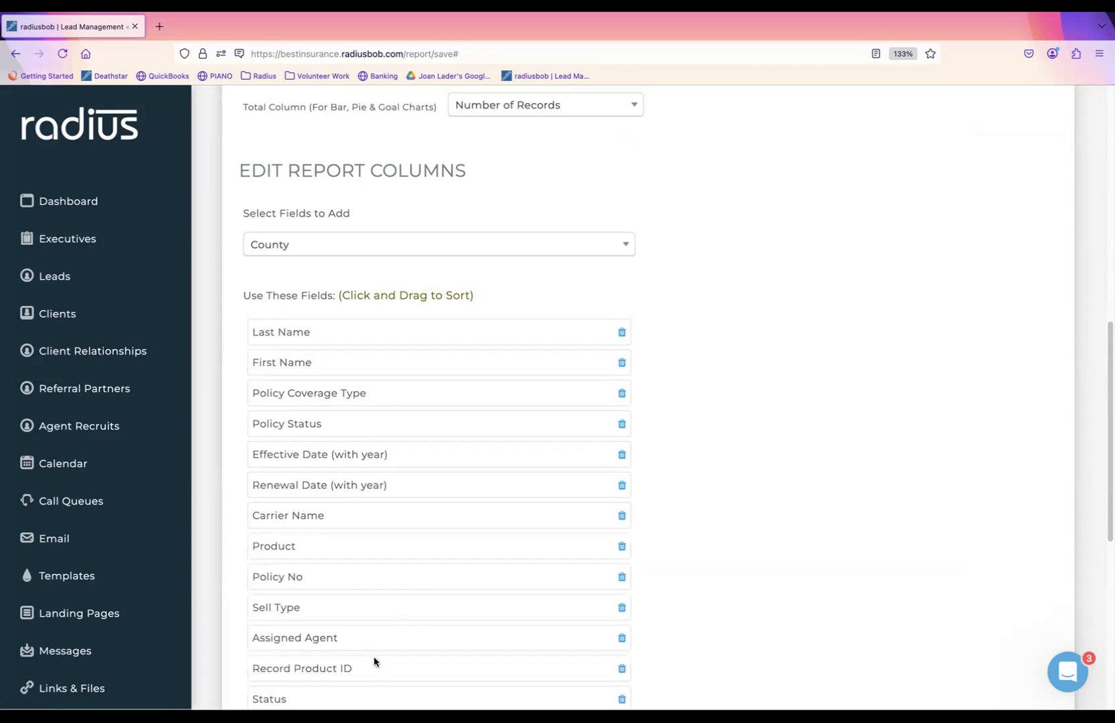
# Submit the edited report, and filter the saved reports by "policy val"
pyautogui.scroll(-7, 1040, 606)
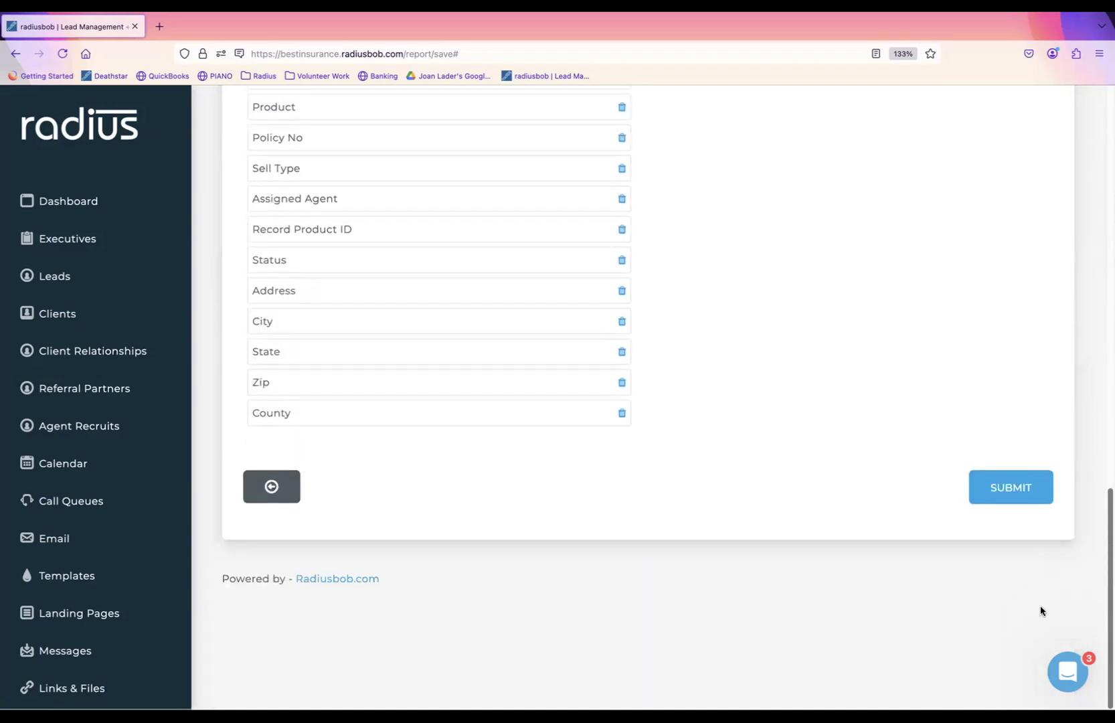
pyautogui.click(1017, 487)
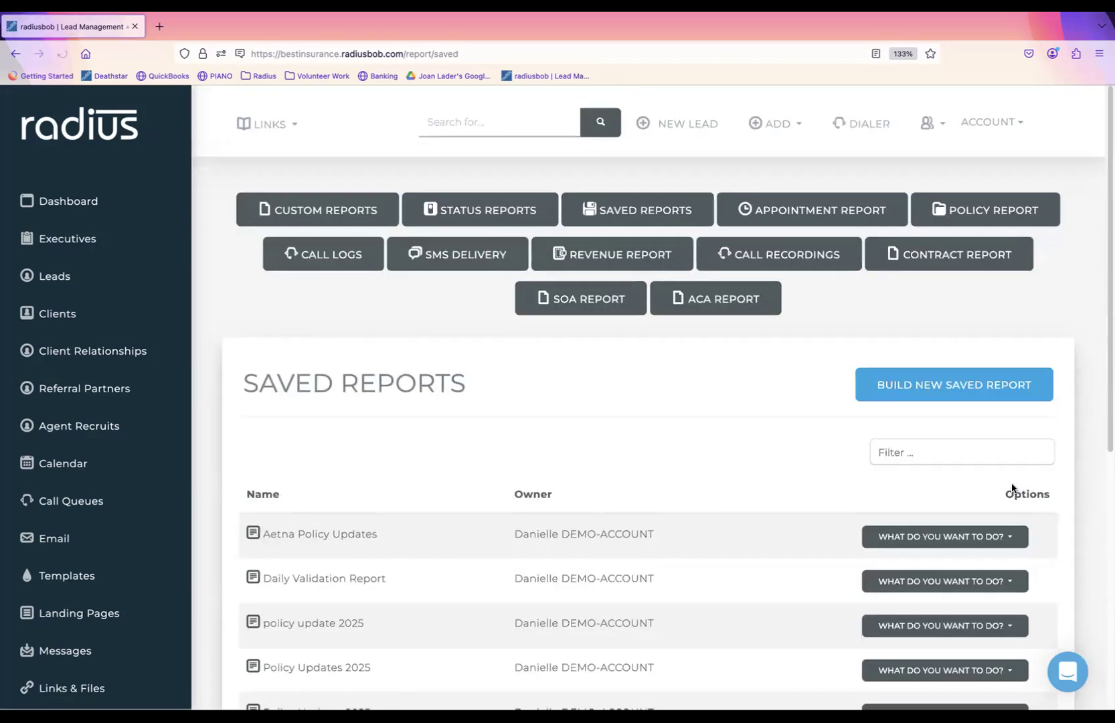
pyautogui.click(988, 458)
pyautogui.write('policy val')
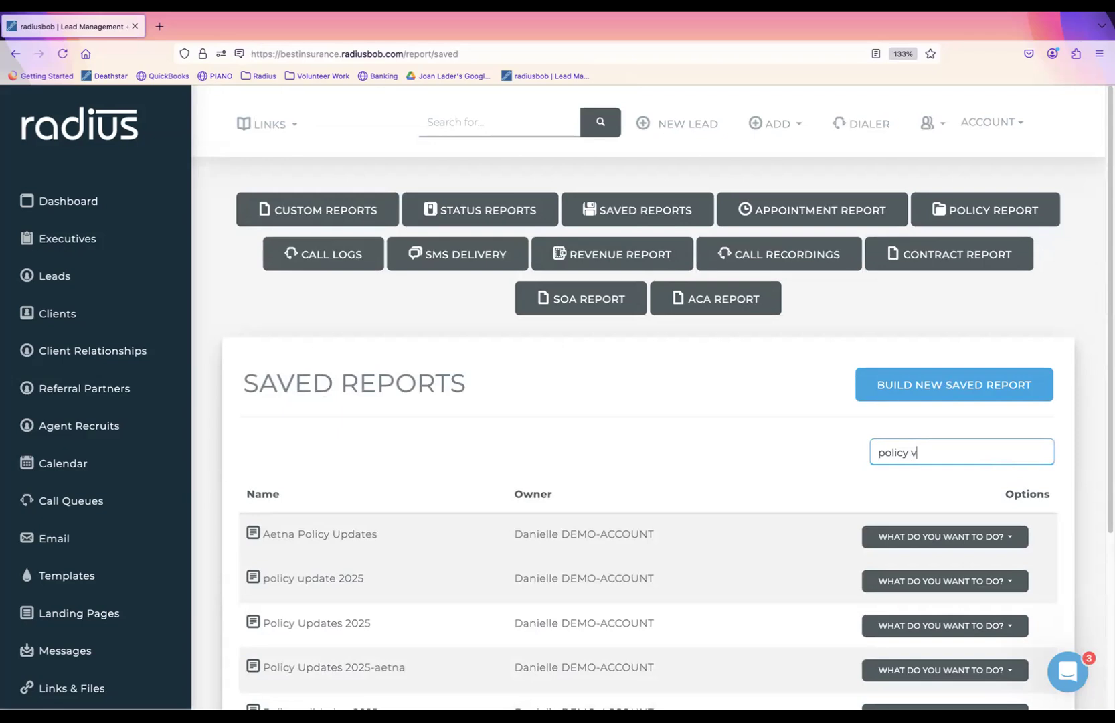
# View the Policy validation 2025 report as a pie chart by carrier and coverage type, and as a bar chart
pyautogui.click(947, 536)
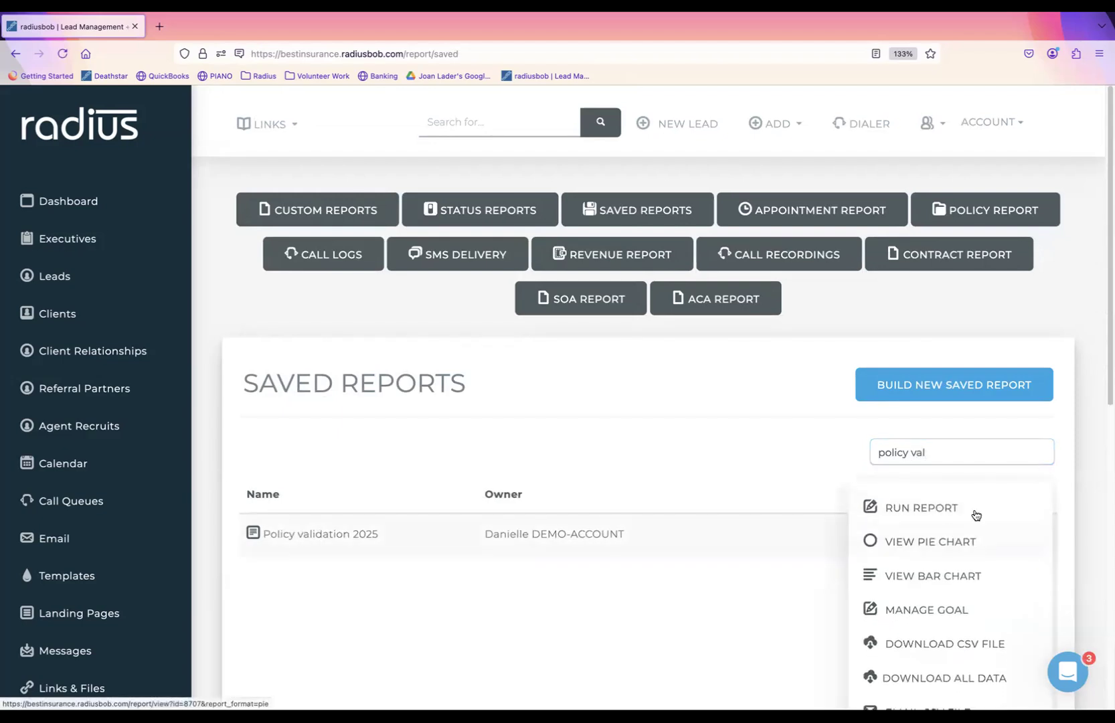
pyautogui.scroll(-3, 1090, 441)
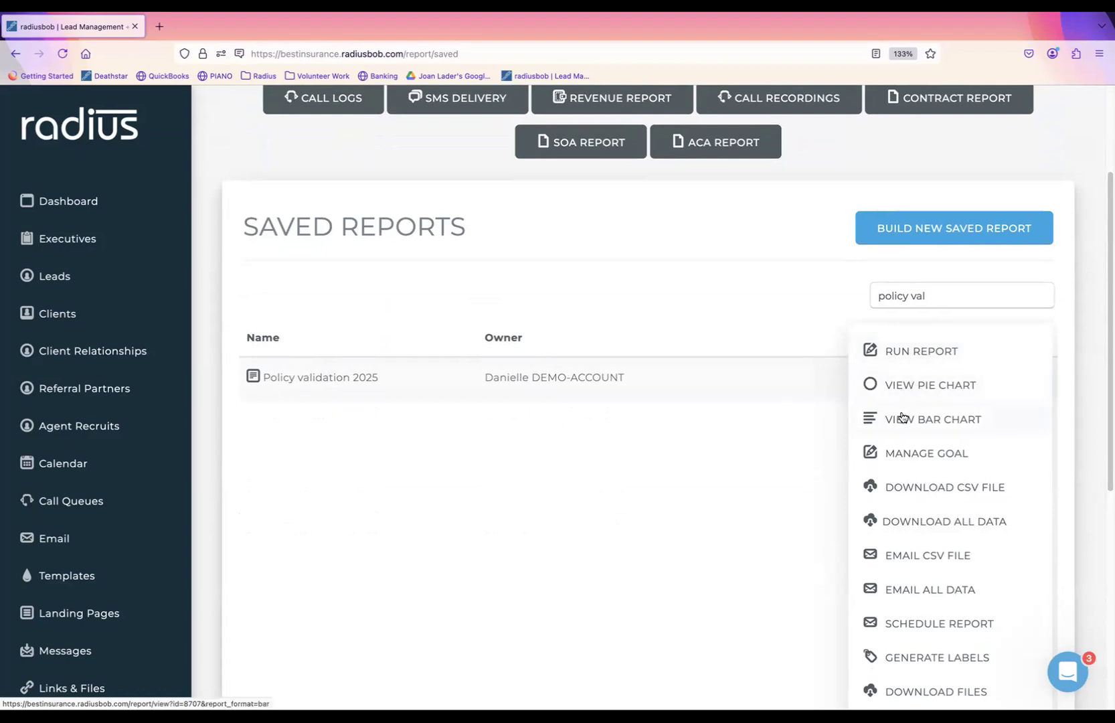
pyautogui.click(911, 385)
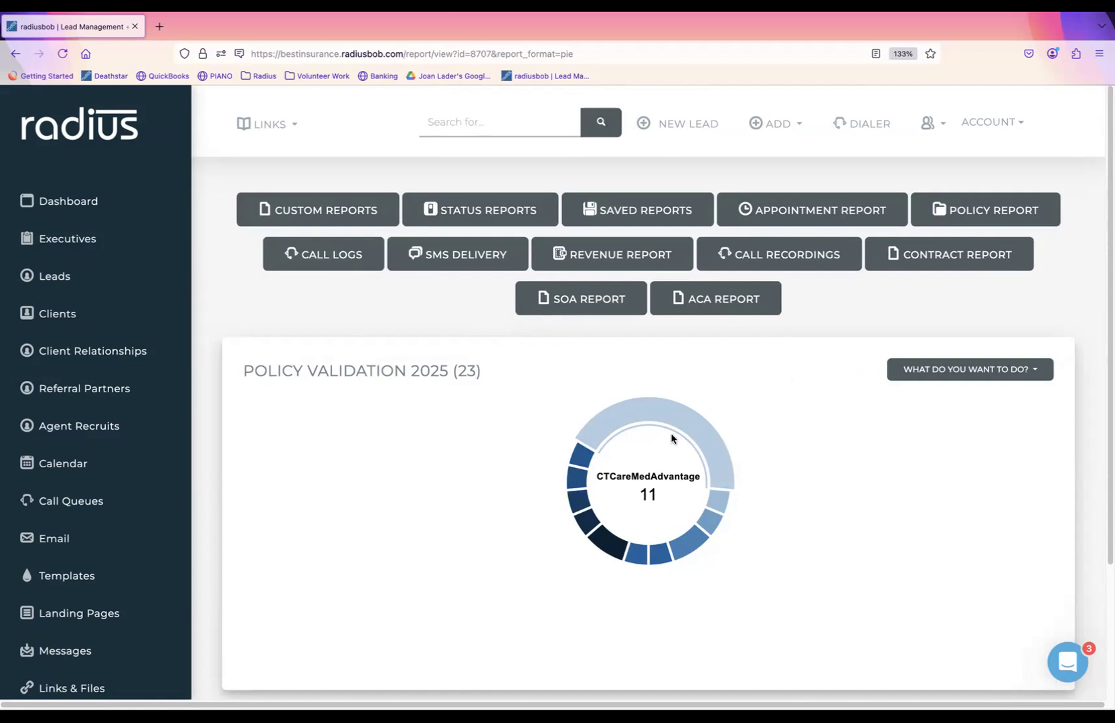
pyautogui.moveTo(598, 473); pyautogui.dragTo(653, 500)
pyautogui.moveTo(482, 371); pyautogui.dragTo(449, 372)
pyautogui.click(1003, 375)
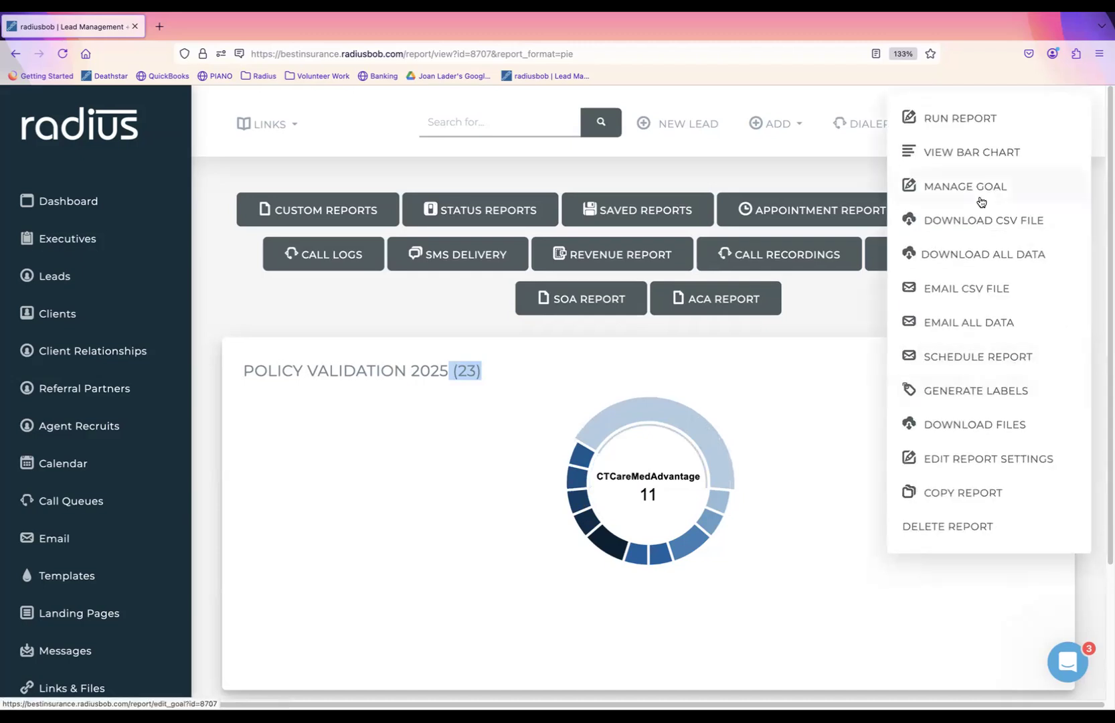
pyautogui.click(974, 155)
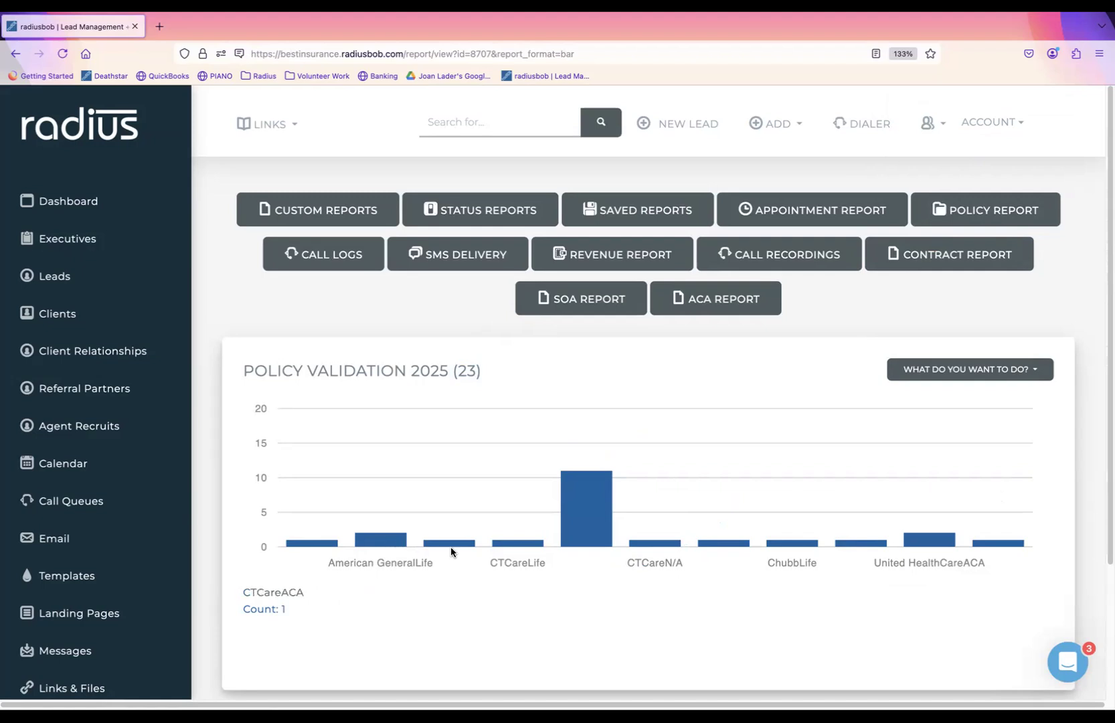
# Start a new email report schedule for Policy validation 2025 and open its Date choices
pyautogui.click(1023, 370)
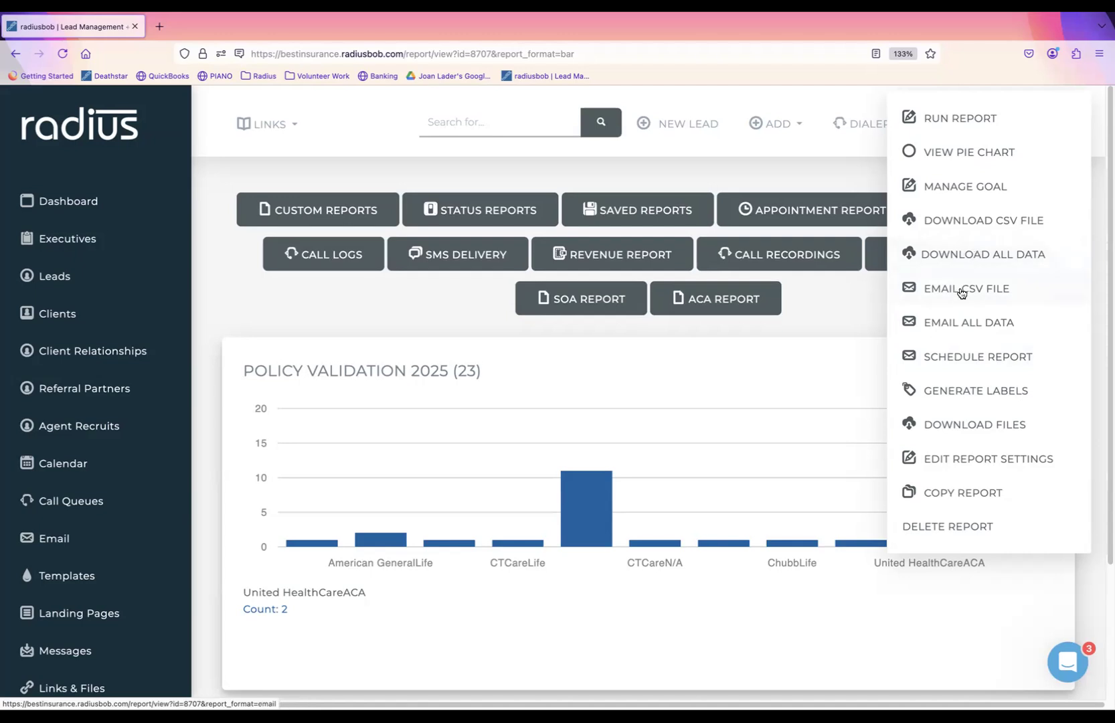
pyautogui.click(955, 359)
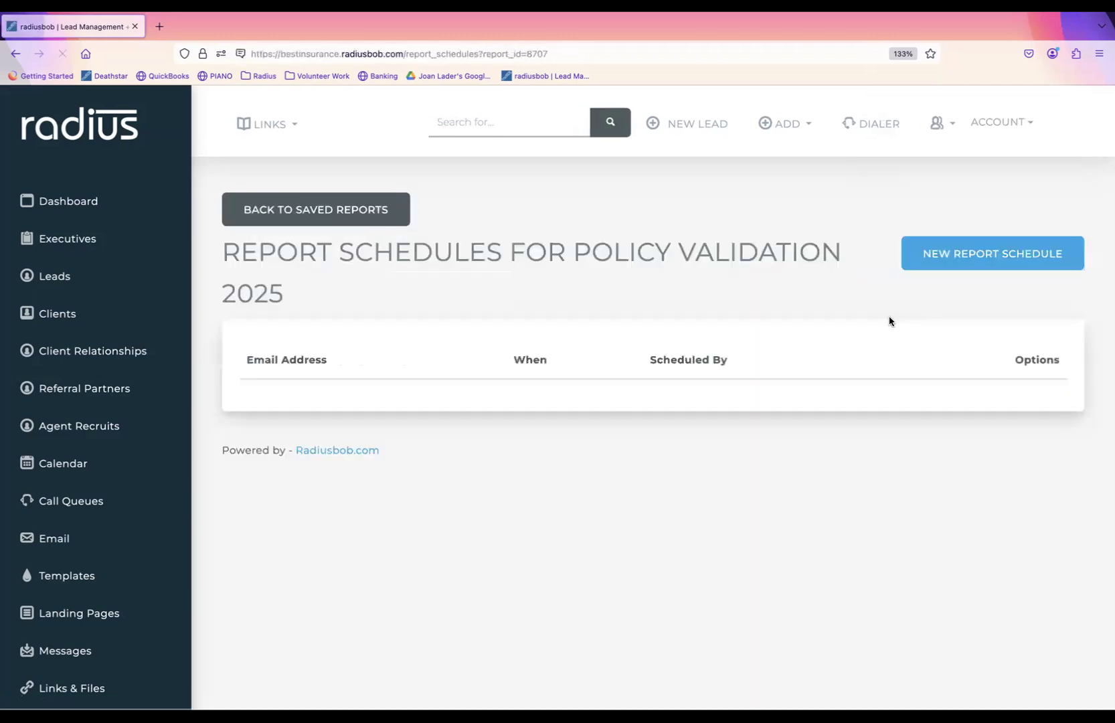
pyautogui.click(1001, 252)
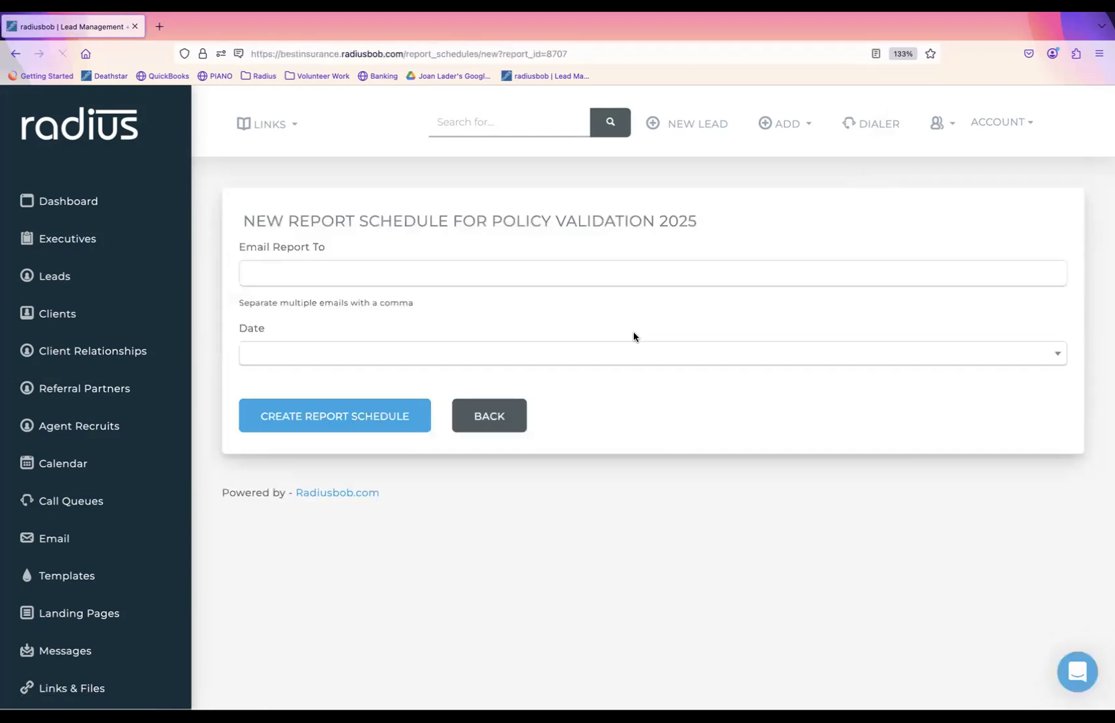
pyautogui.click(425, 273)
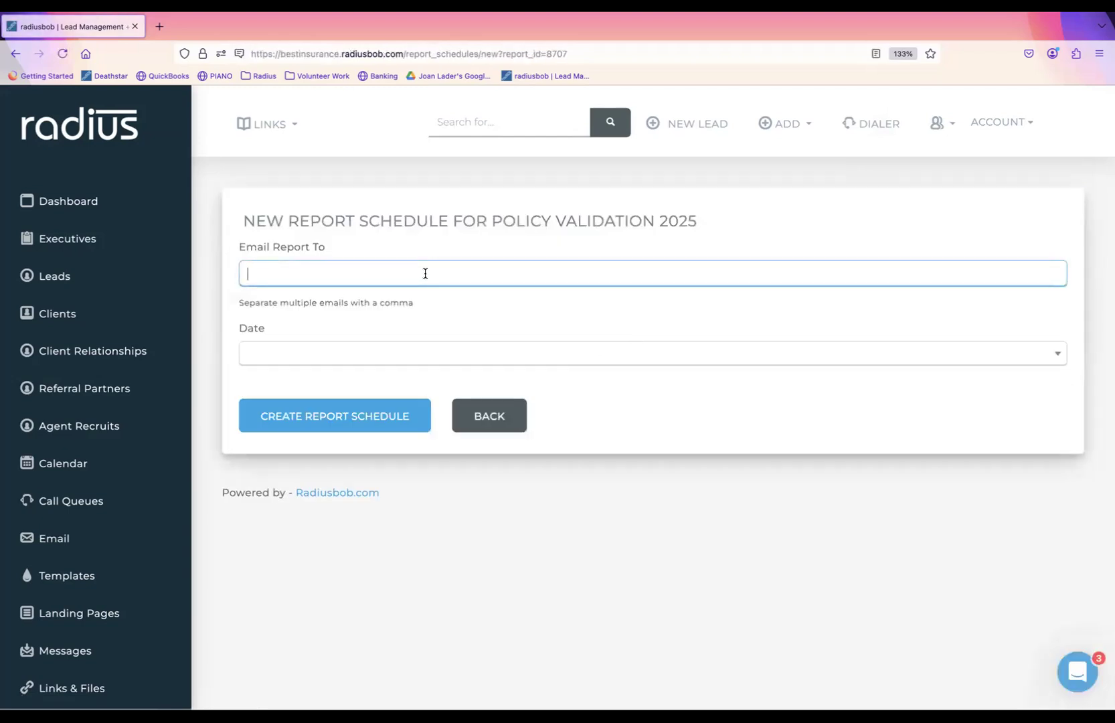
pyautogui.click(391, 363)
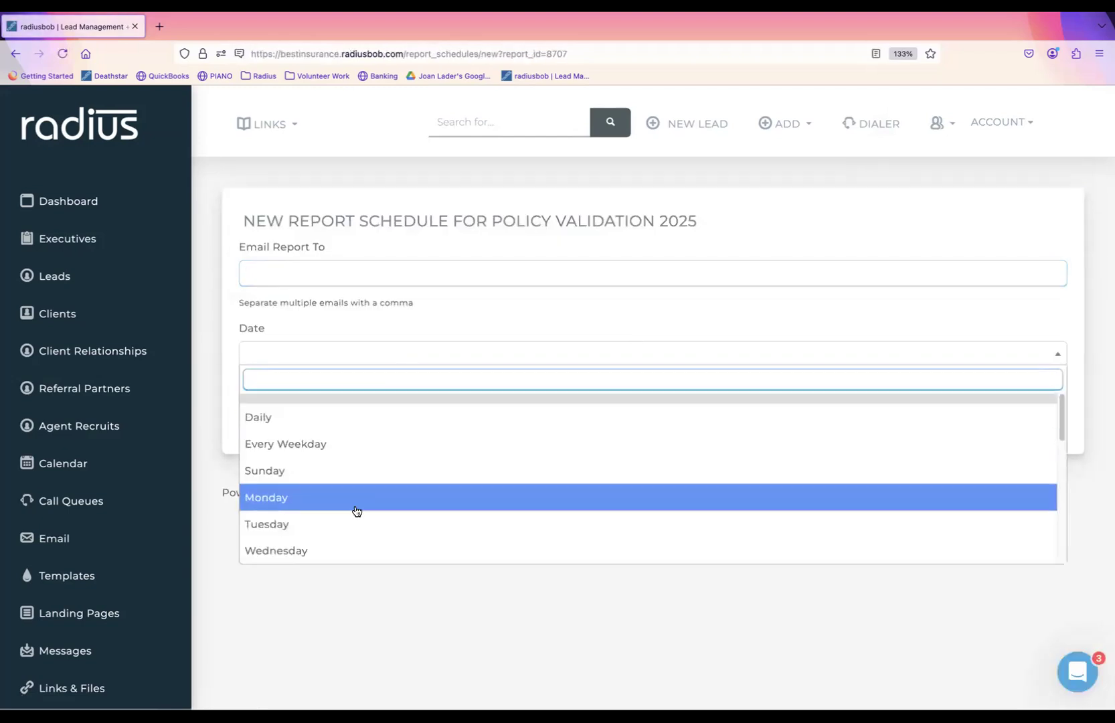
# Leave the new report schedule form without creating a schedule and return to the list of saved reports
pyautogui.click(661, 190)
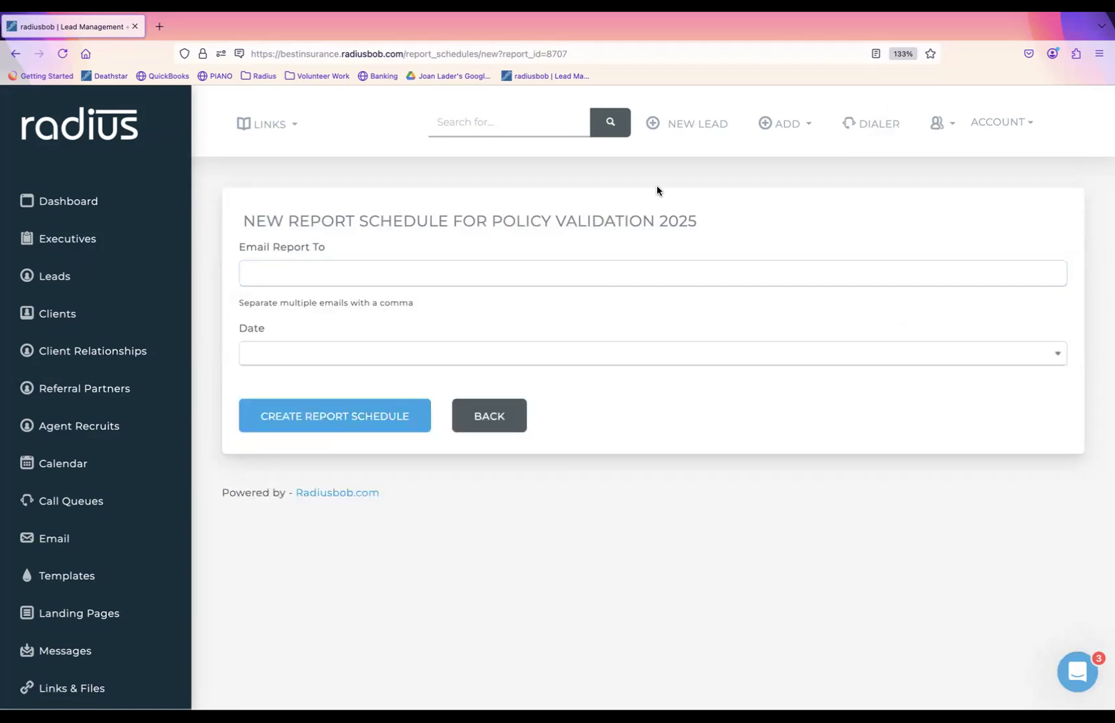
pyautogui.click(512, 429)
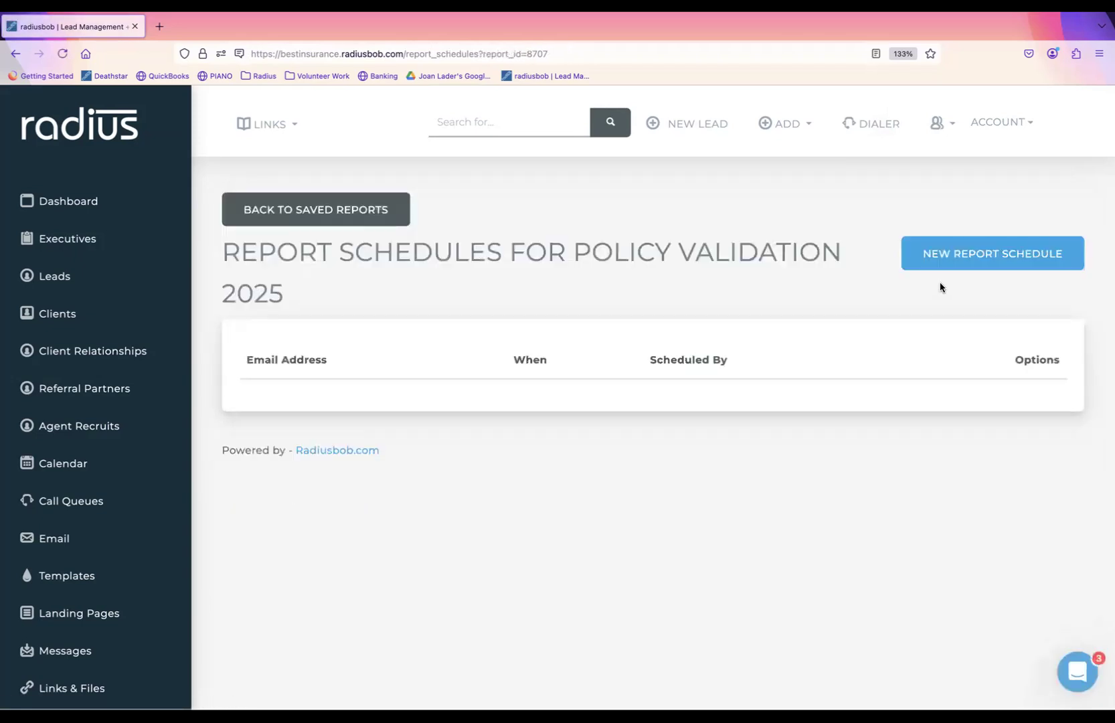
pyautogui.click(345, 213)
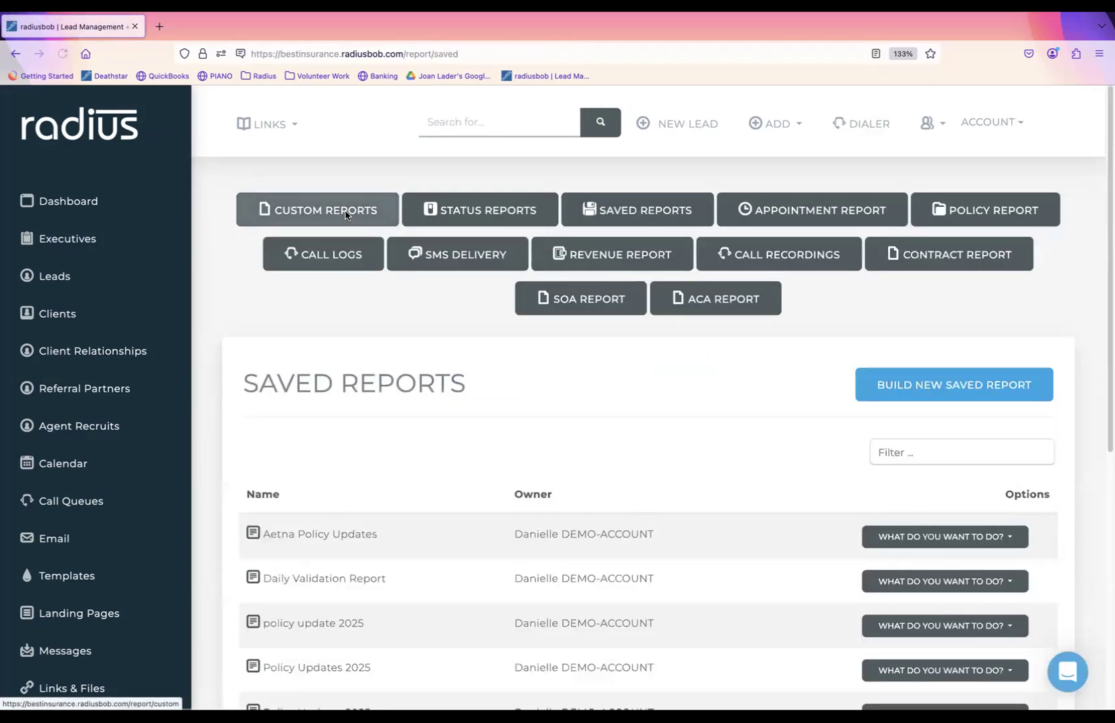
# Filter the saved reports by "policy val", then download the Policy validation 2025 report as a CSV file and open it in Numbers
pyautogui.click(936, 453)
pyautogui.write('policy val')
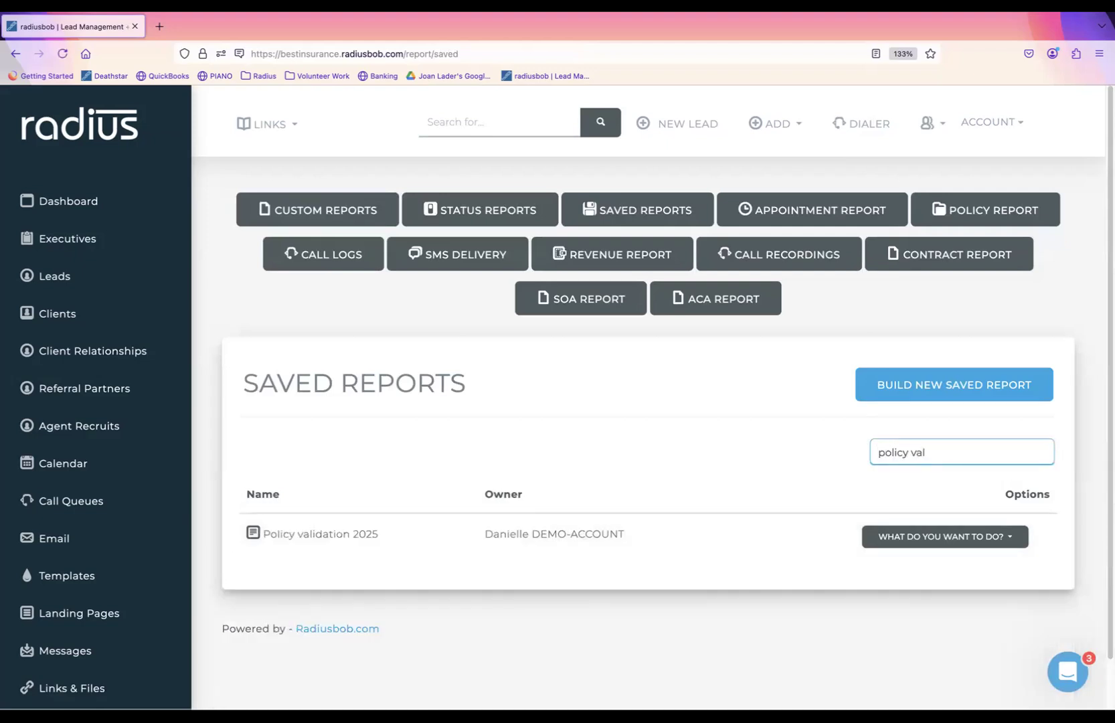
pyautogui.click(1016, 538)
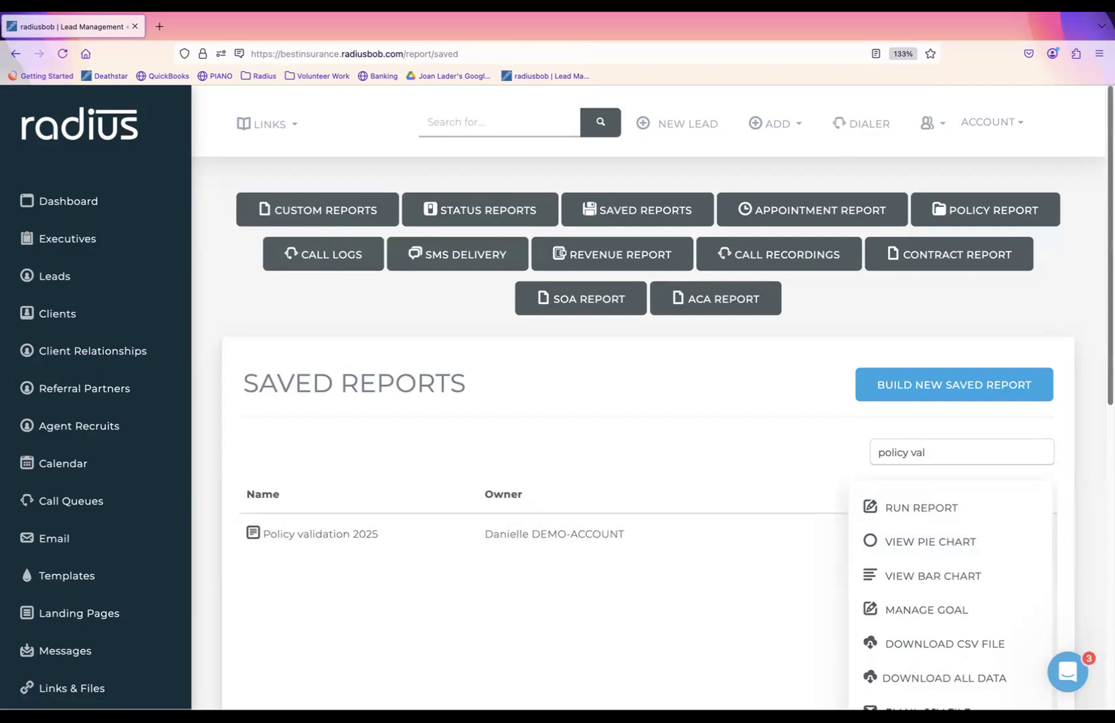
pyautogui.scroll(-5, 1095, 443)
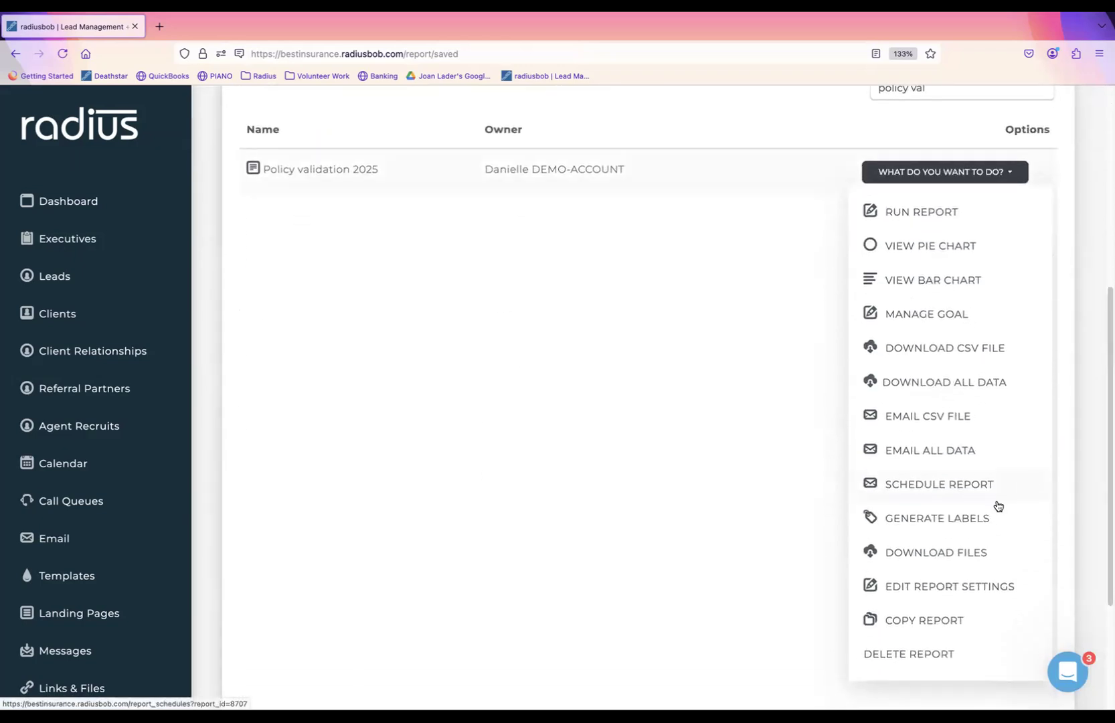
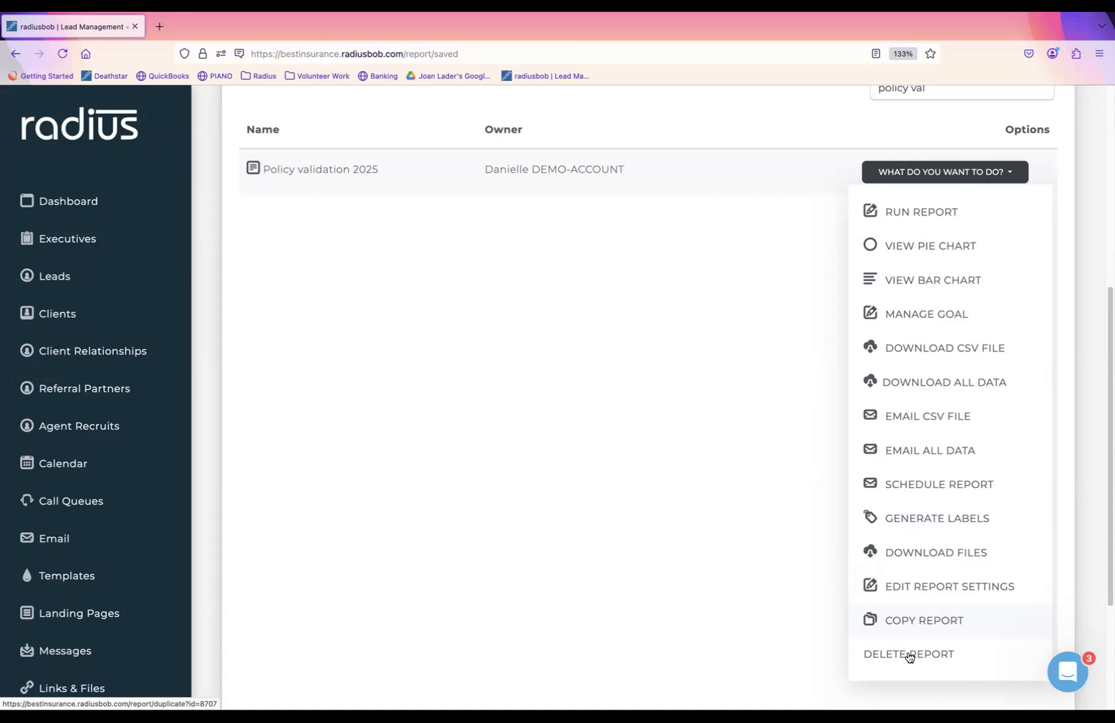
pyautogui.click(919, 349)
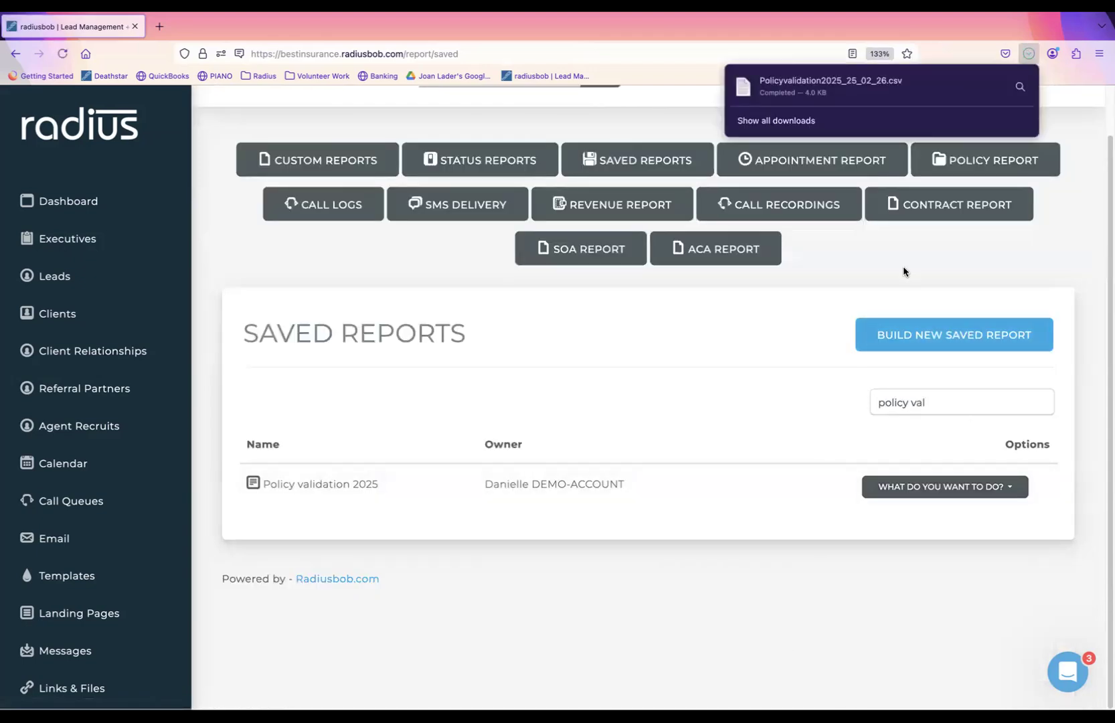
pyautogui.click(869, 87)
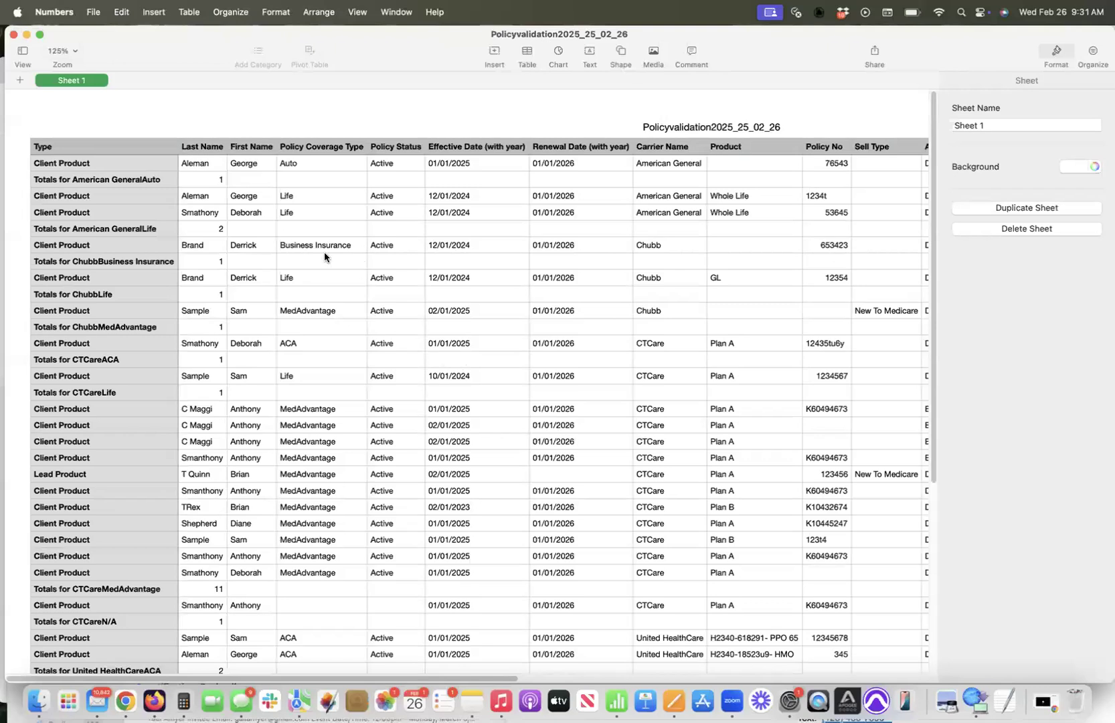
# Sort the entire table by the Type column in ascending order to group the totals rows together
pyautogui.click(118, 181)
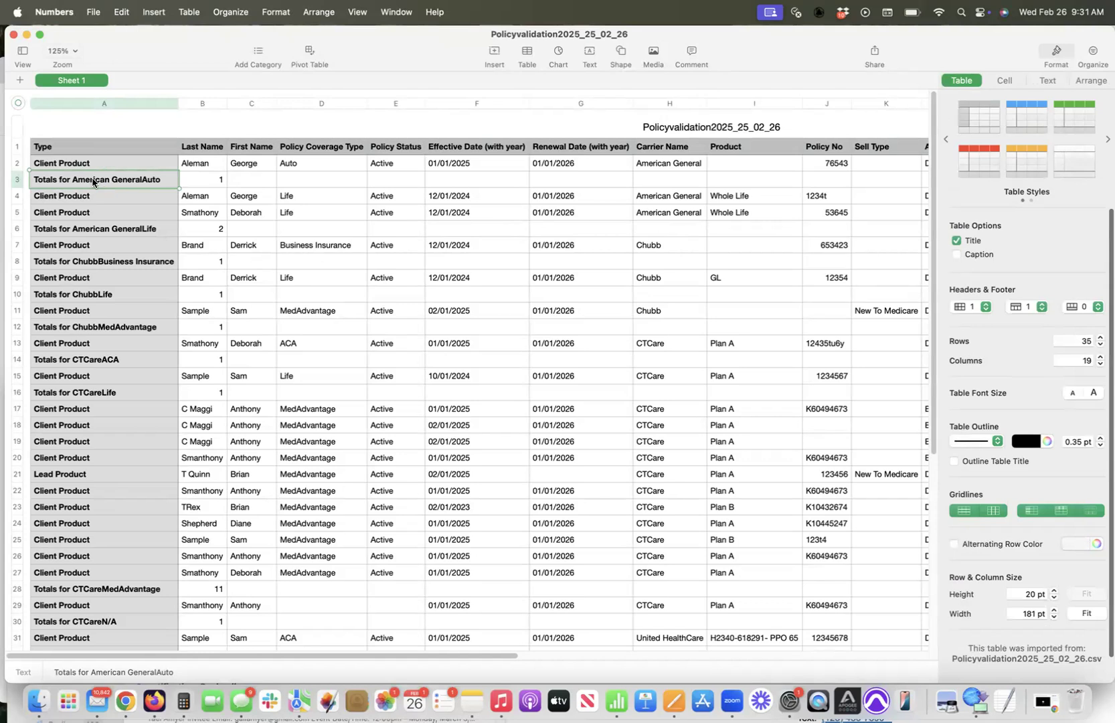
pyautogui.click(205, 182)
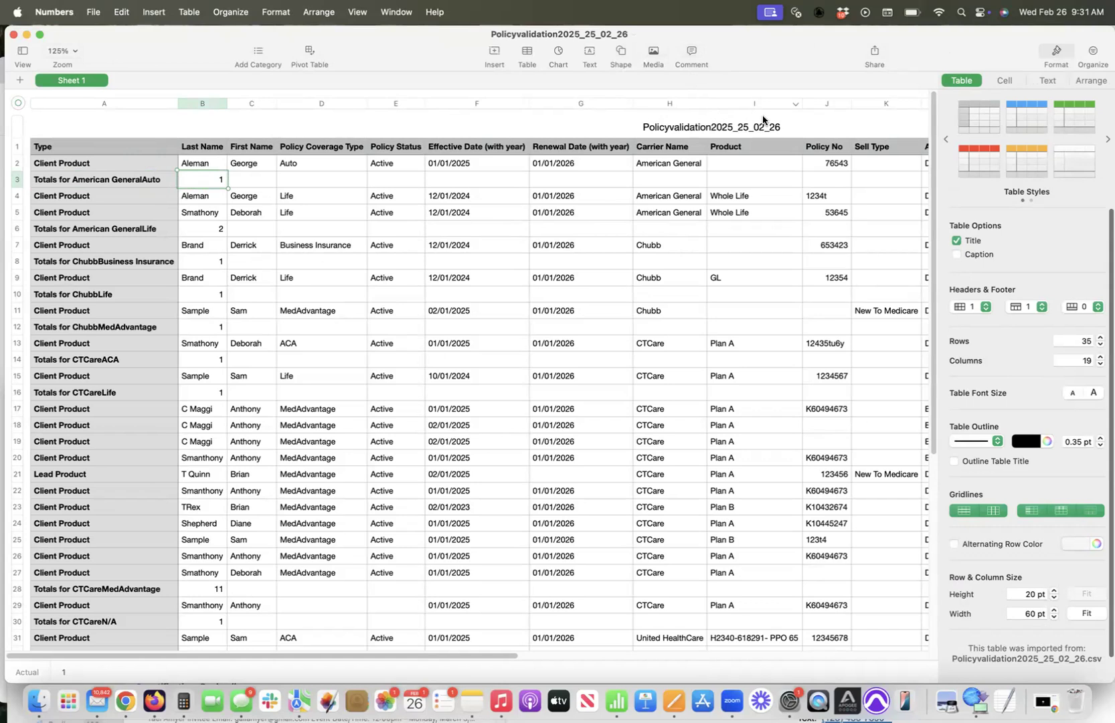
pyautogui.click(131, 162)
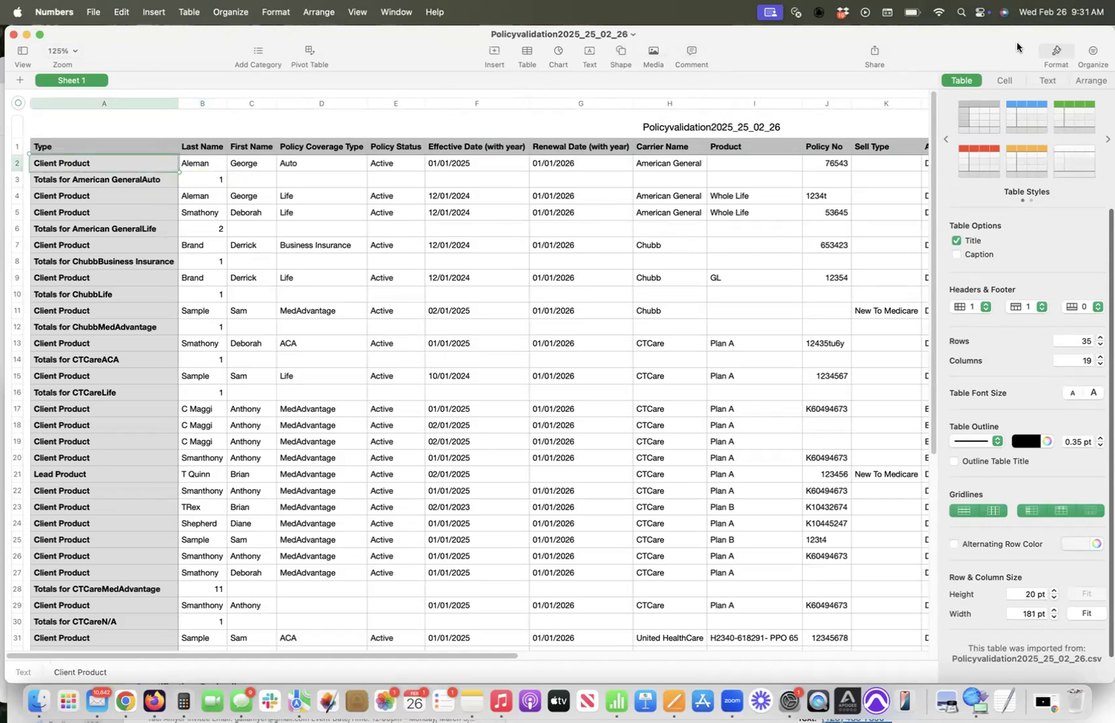
pyautogui.click(1093, 54)
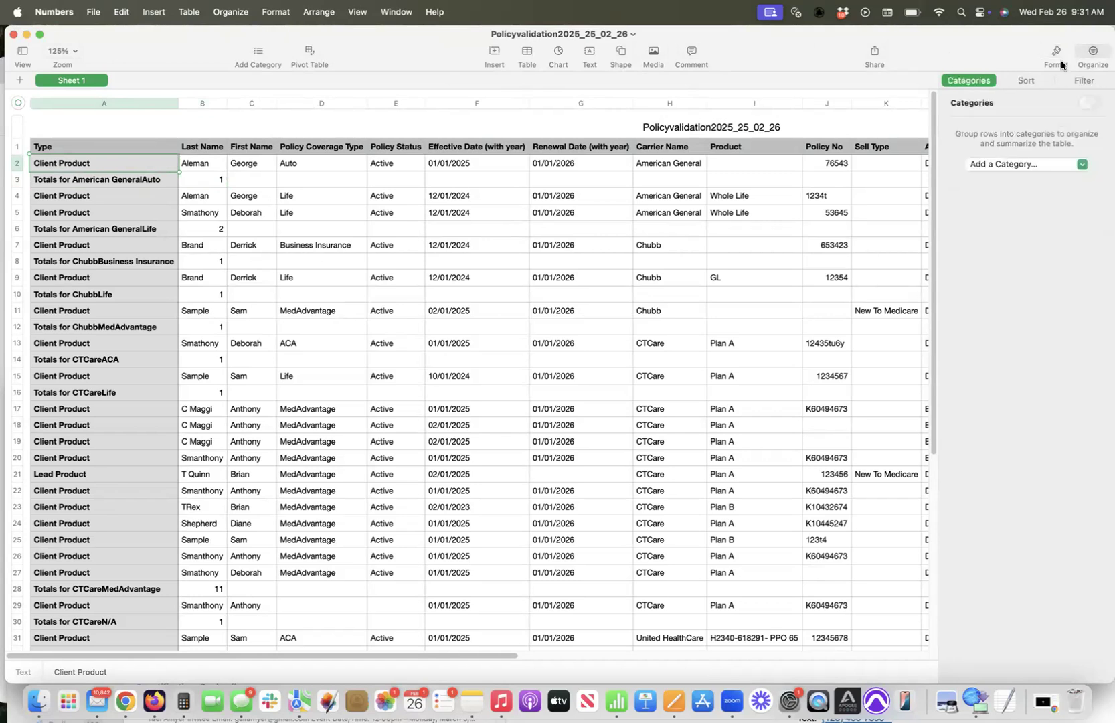
pyautogui.click(1027, 80)
pyautogui.click(1023, 189)
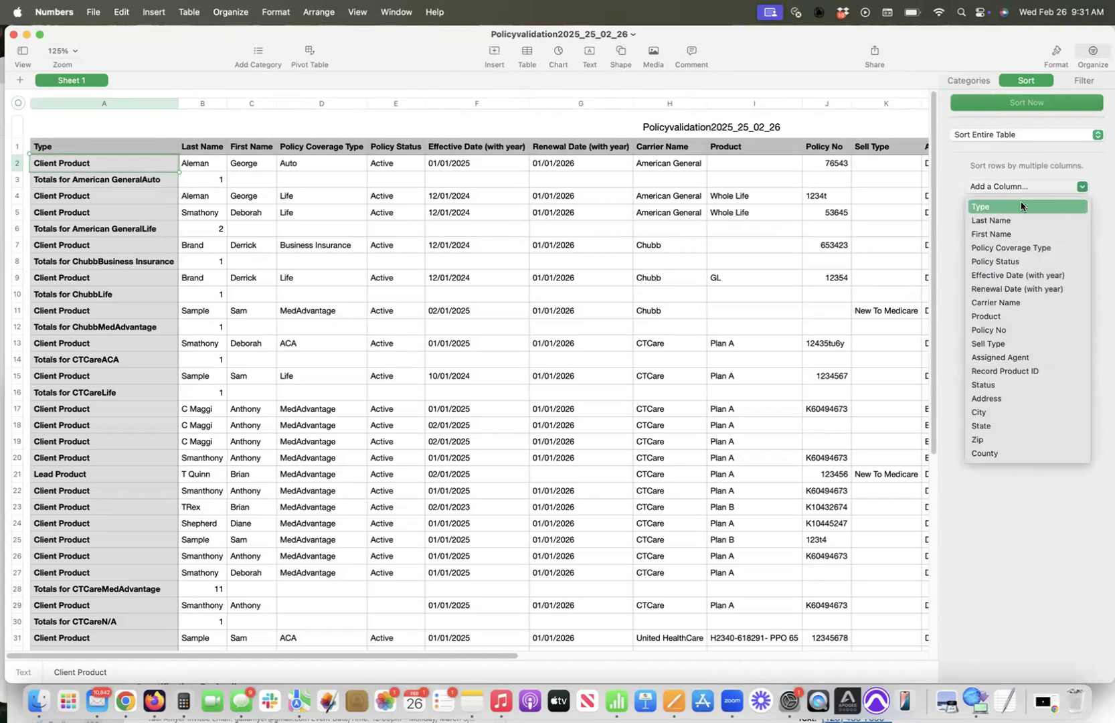
pyautogui.click(1022, 205)
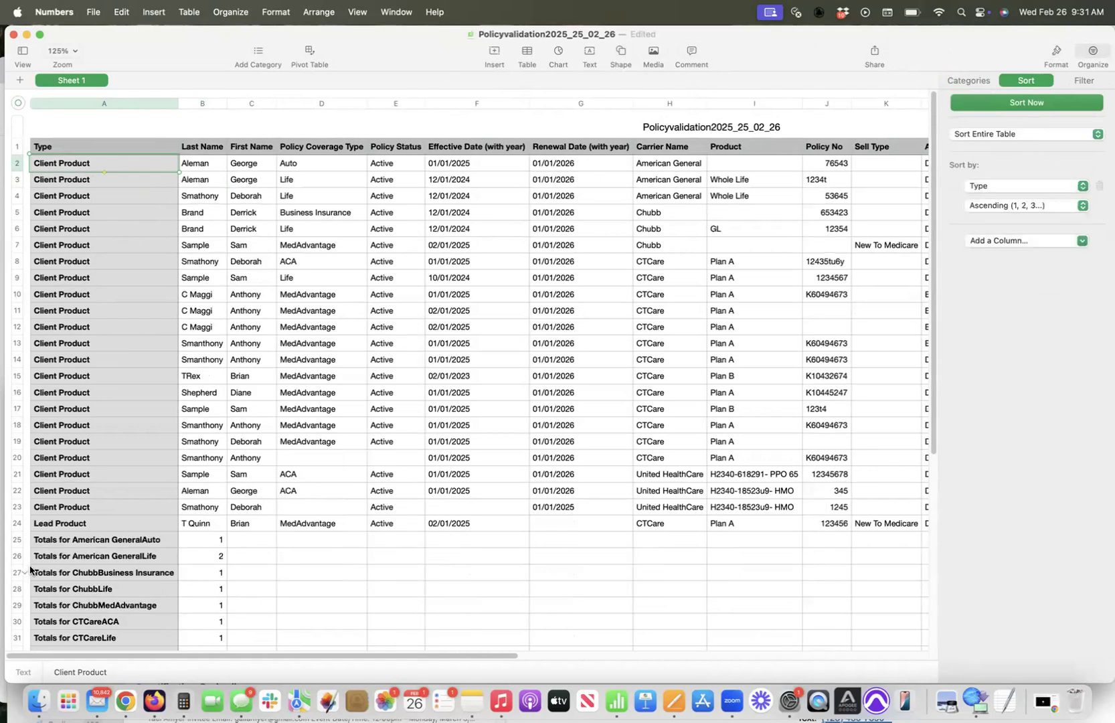
# Delete all the totals rows, rows 25 to 35, beneath the client and lead product rows
pyautogui.click(17, 544)
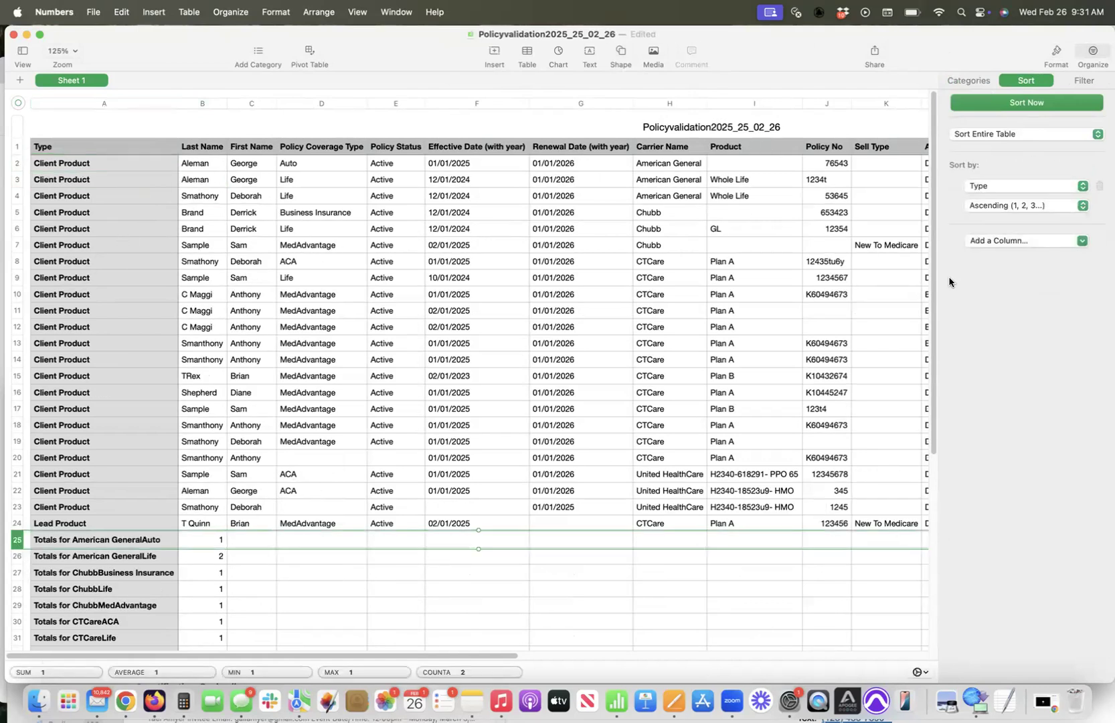
pyautogui.moveTo(934, 298); pyautogui.dragTo(898, 423)
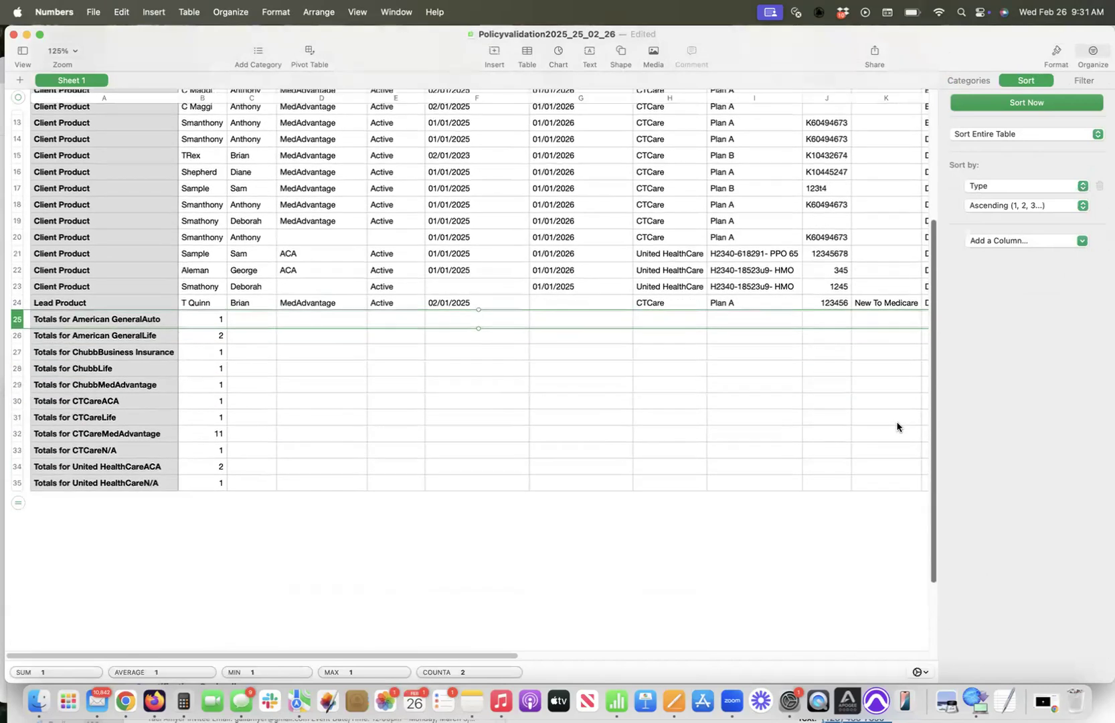
pyautogui.keyDown('shift'); pyautogui.click(16, 487); pyautogui.keyUp('shift')
pyautogui.rightClick(16, 486)
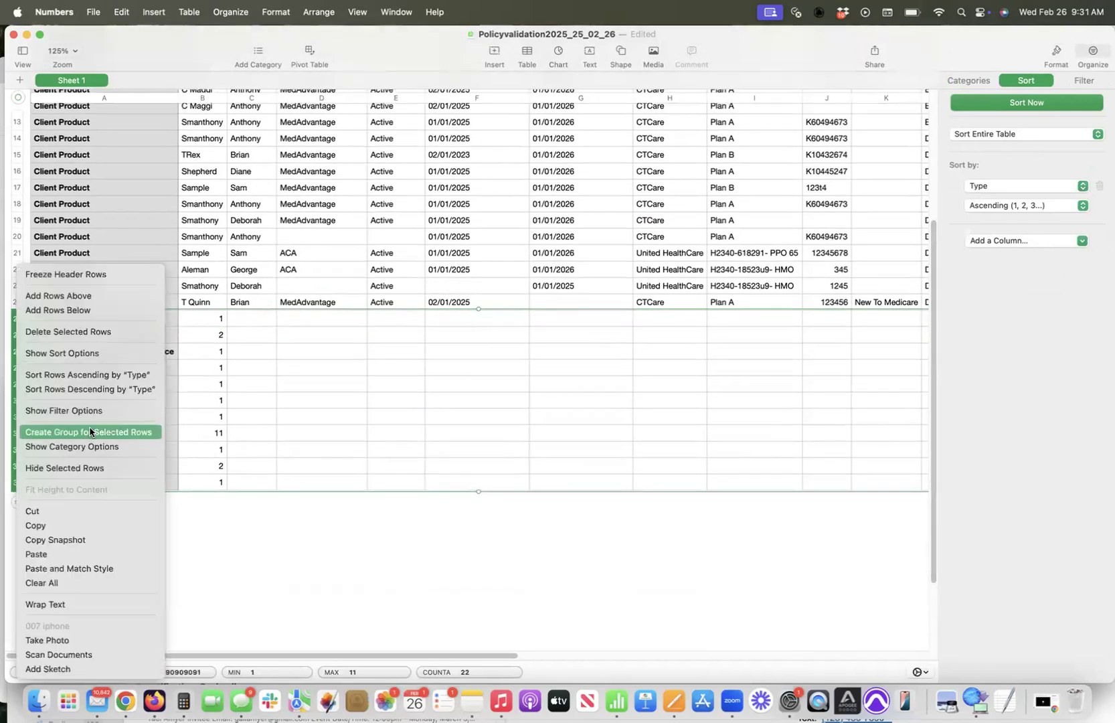
pyautogui.click(83, 335)
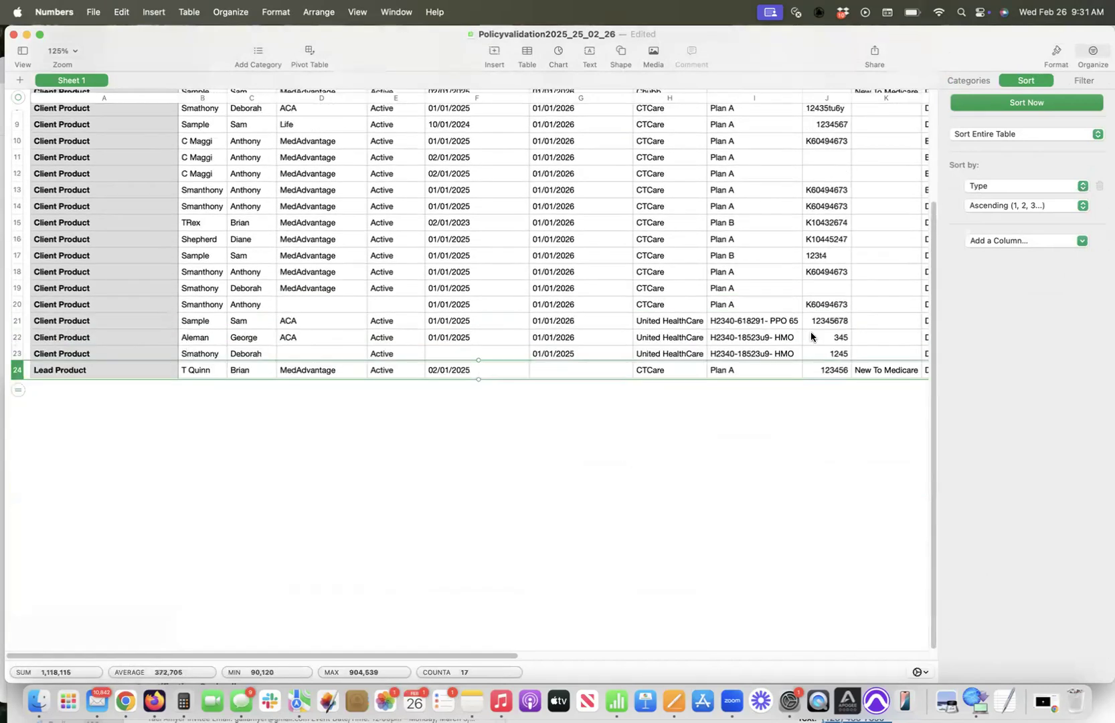
# Change the table's sort column from Type to Renewal Date (with year), in ascending order
pyautogui.scroll(5, 932, 358)
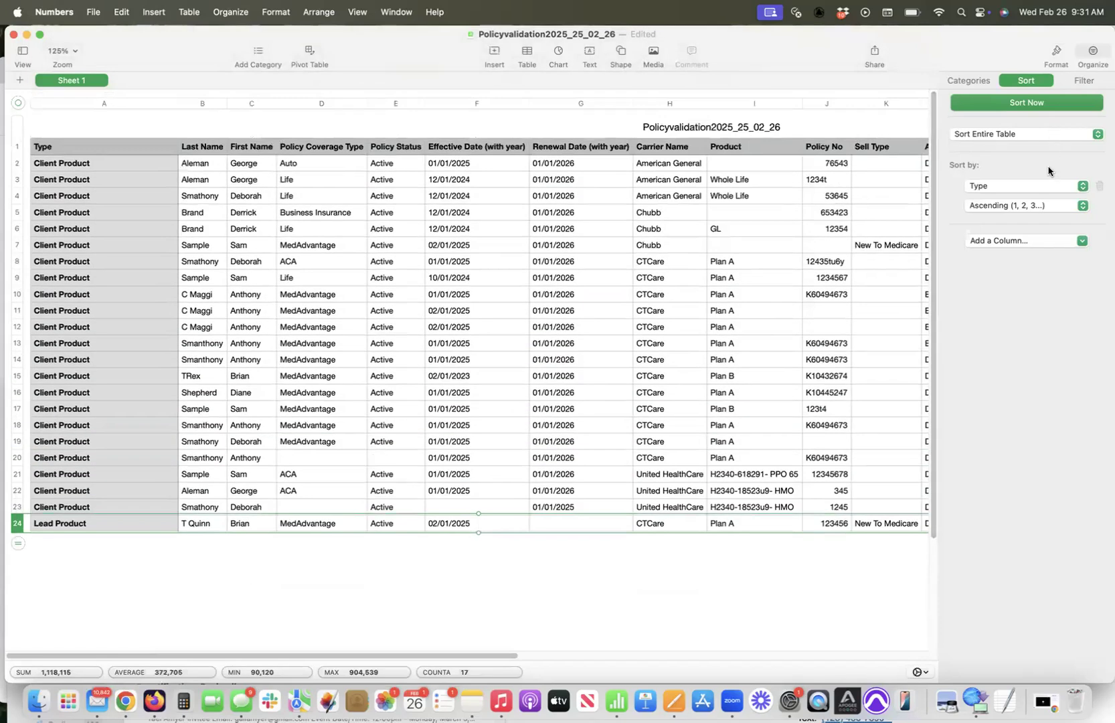
pyautogui.click(1045, 189)
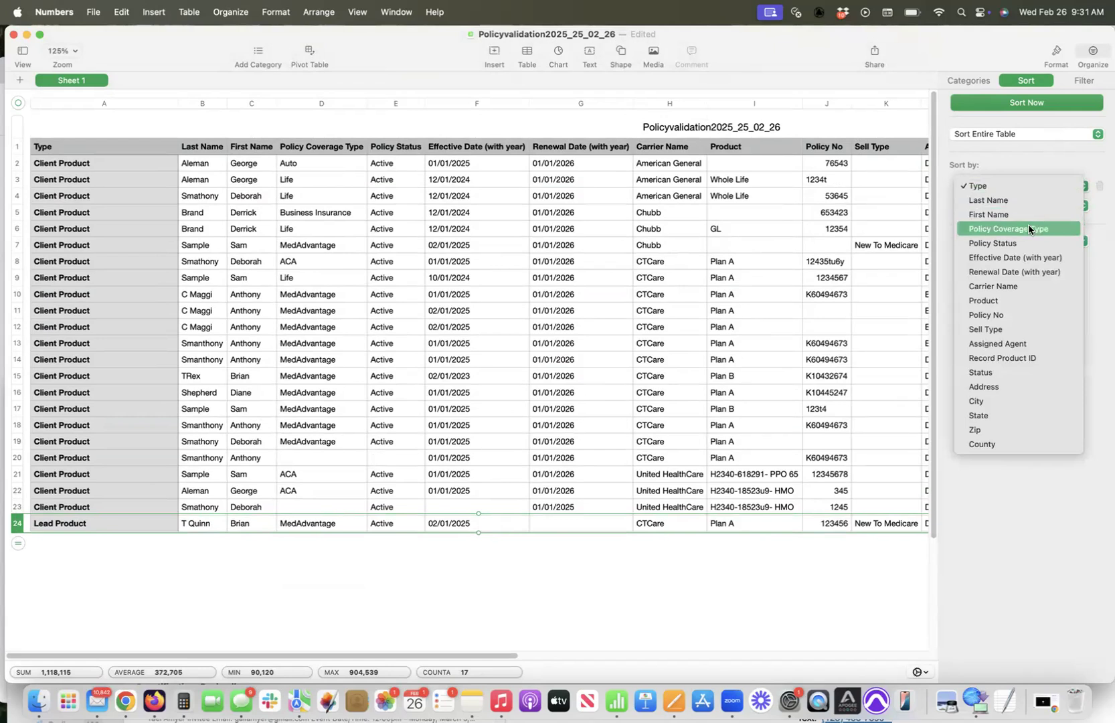
pyautogui.click(1004, 272)
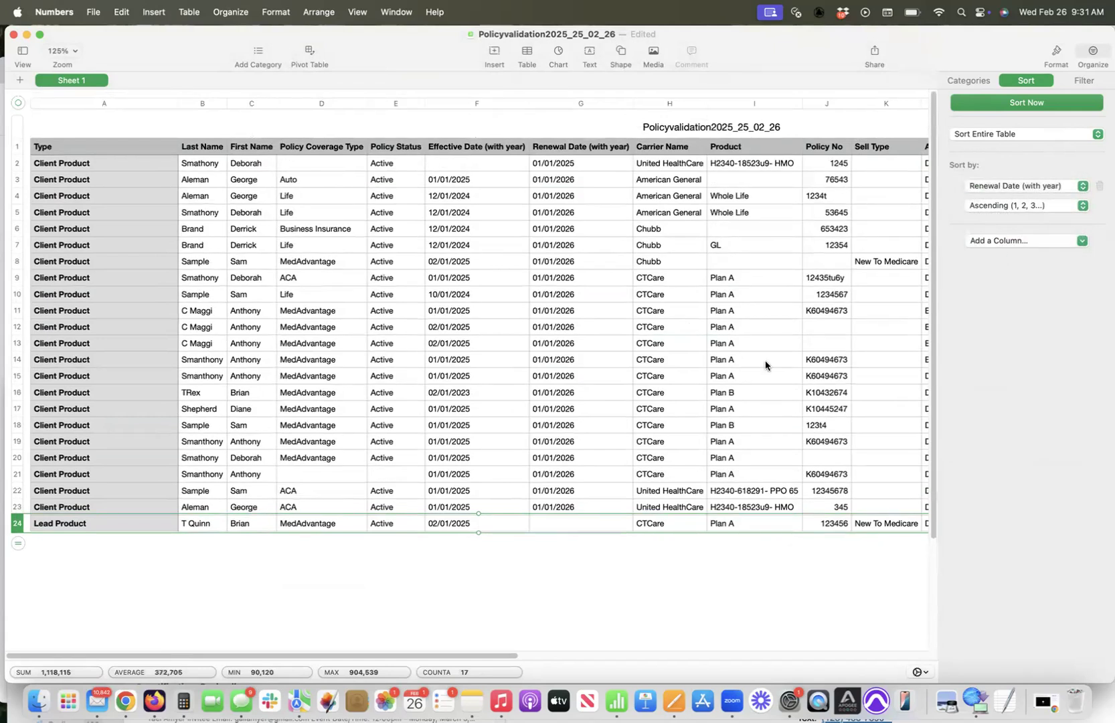
# Examine the Lead Product row with the blank renewal date, reading its cells from the last name to the assigned agent
pyautogui.click(555, 525)
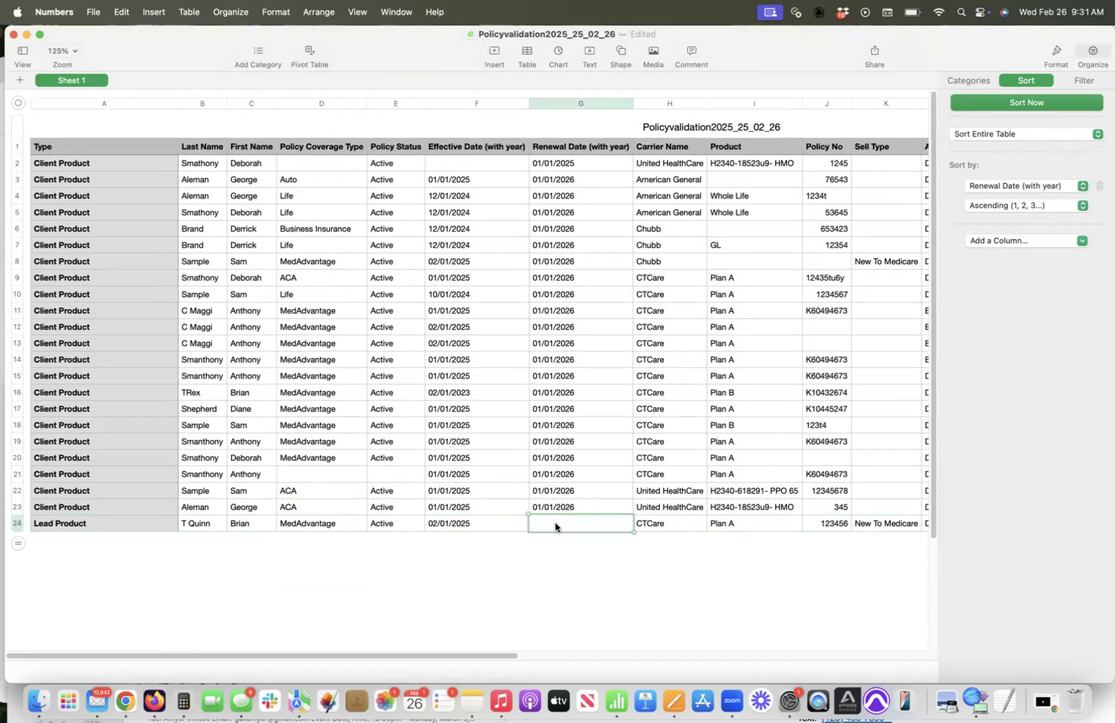
pyautogui.press('Left')
pyautogui.press('Left')
pyautogui.press('Left')
pyautogui.press('Left')
pyautogui.press('Left')
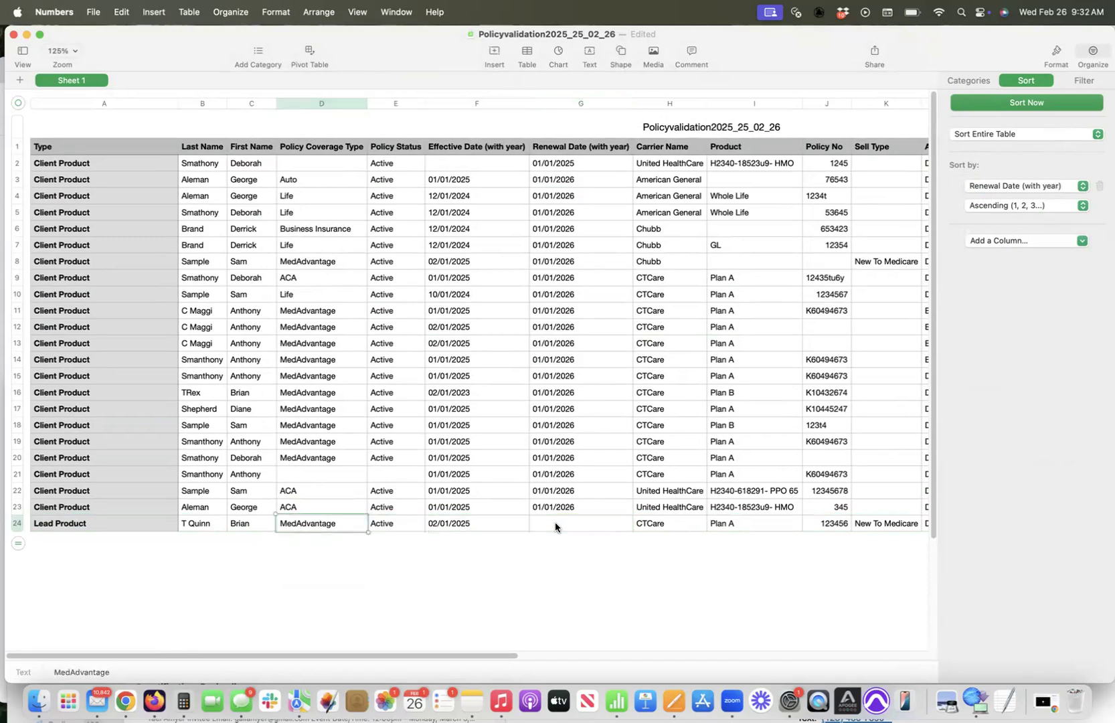
pyautogui.press('Left')
pyautogui.press('Right')
pyautogui.press('Right')
pyautogui.press('Right')
pyautogui.press('Right')
pyautogui.press('Right')
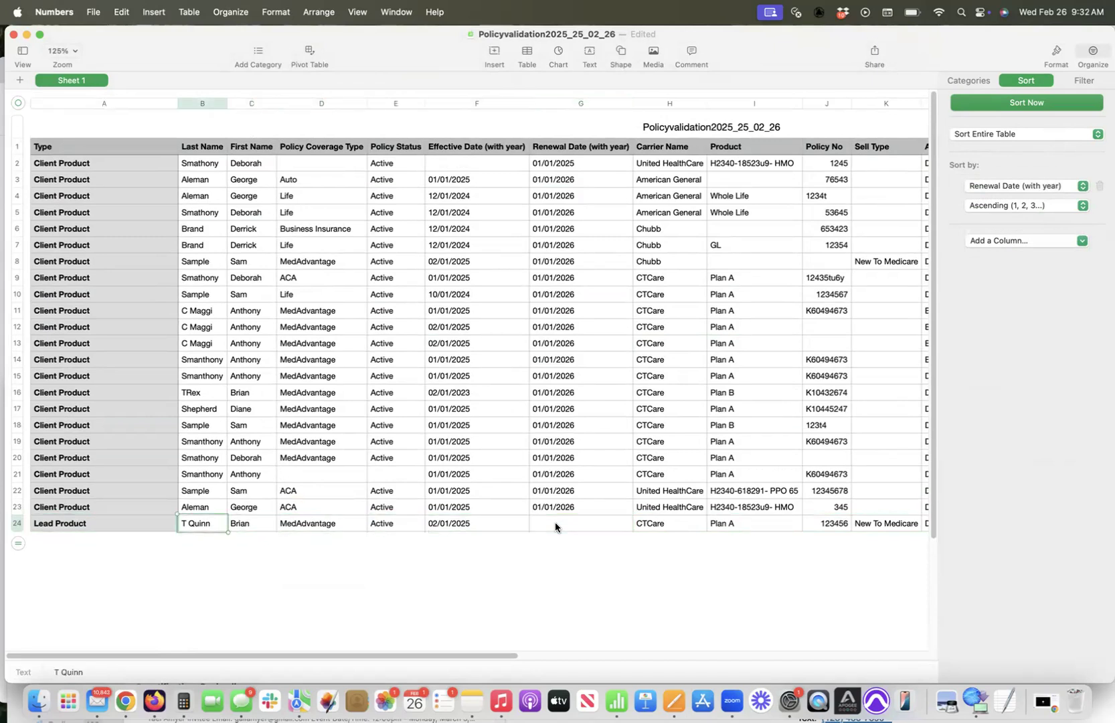
pyautogui.press('Right')
pyautogui.press('Right')
pyautogui.press('Right')
pyautogui.press('Right')
pyautogui.press('Right')
pyautogui.press('Right')
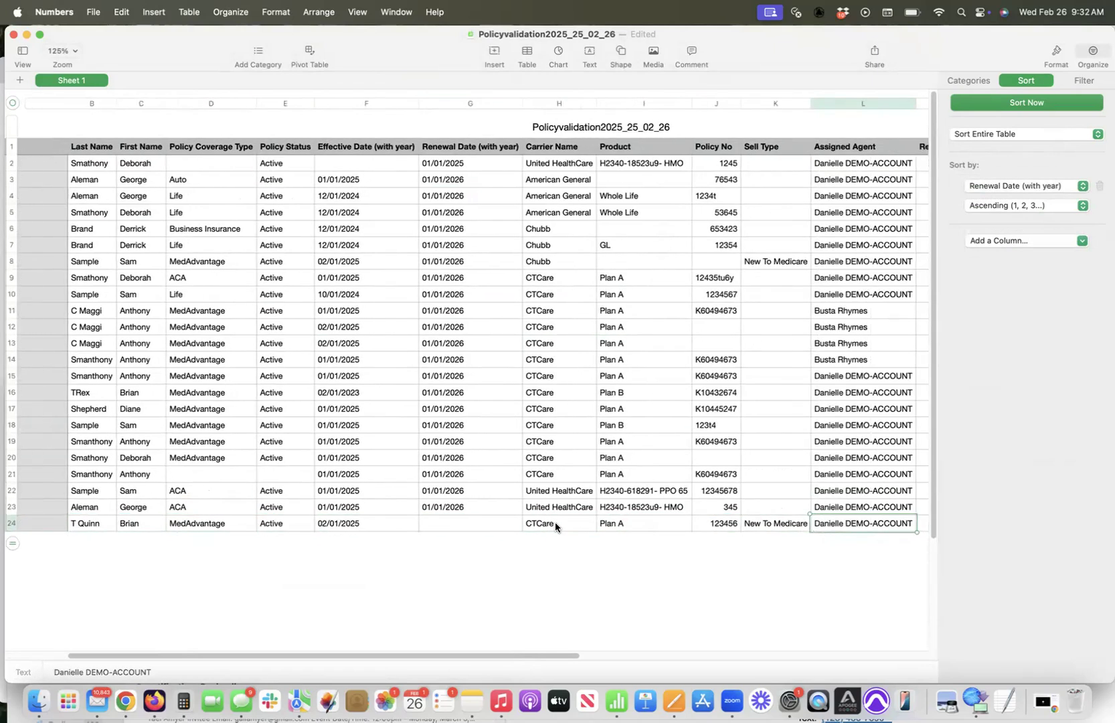
pyautogui.press('Left')
pyautogui.press('Left')
pyautogui.press('Left')
pyautogui.press('Left')
pyautogui.press('Left')
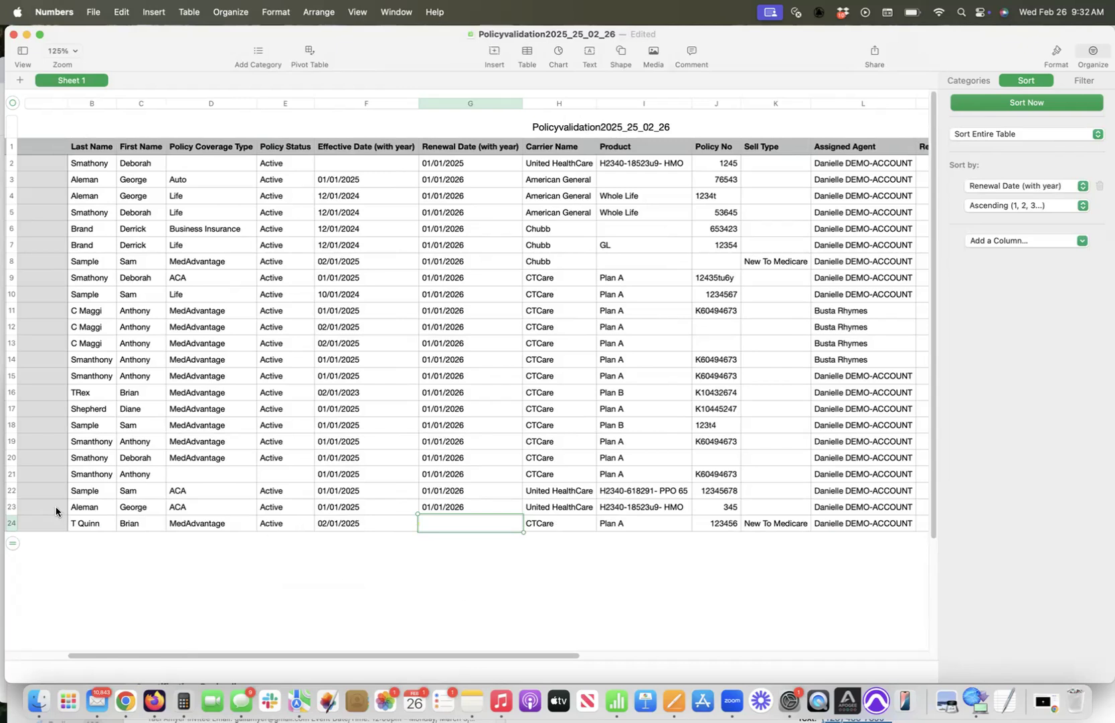
# Delete rows 2 to 23, the rows that already have a renewal date, keeping the header and the Lead Product row
pyautogui.click(13, 509)
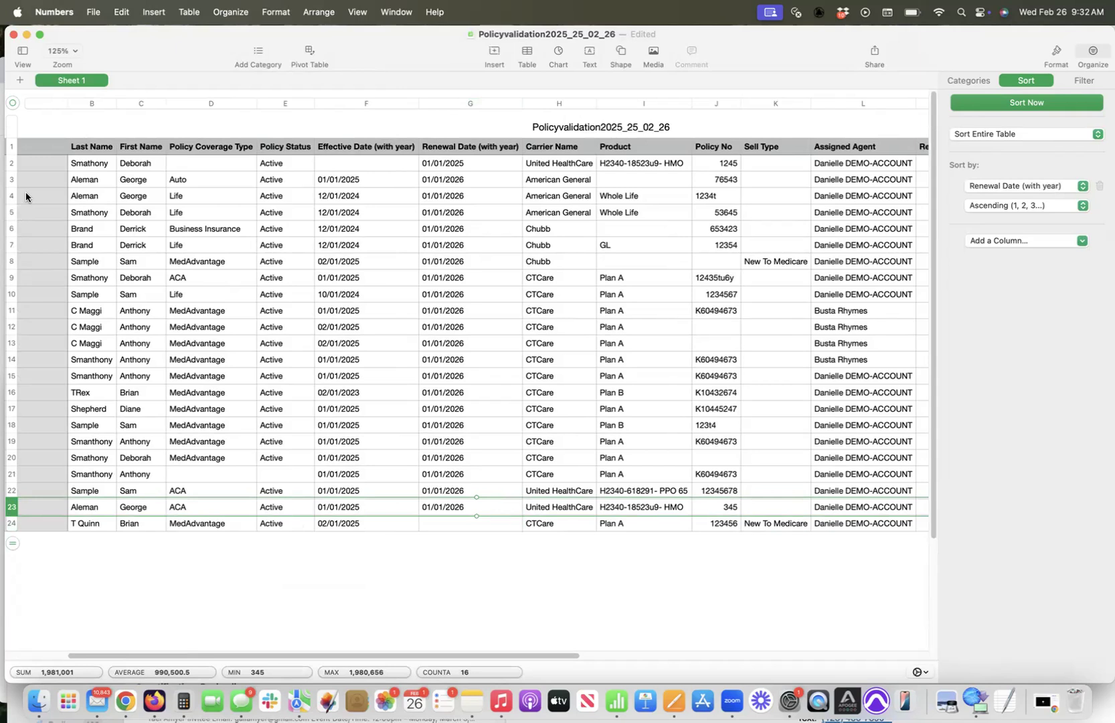
pyautogui.keyDown('shift'); pyautogui.click(9, 167); pyautogui.keyUp('shift')
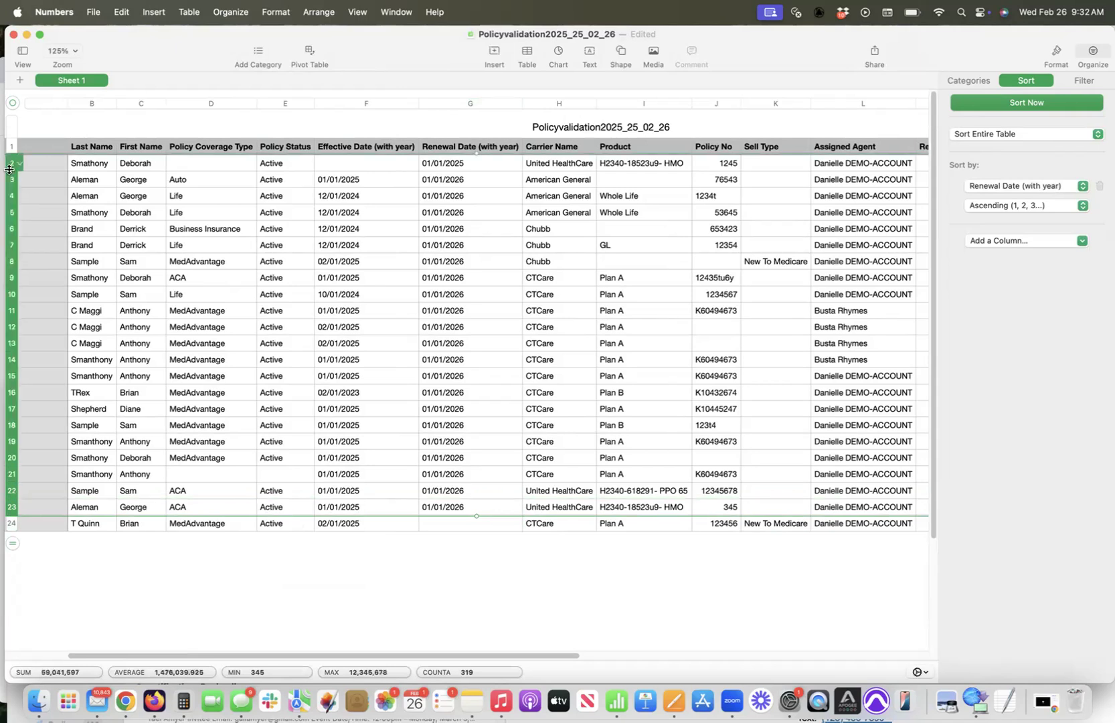
pyautogui.rightClick(9, 169)
pyautogui.click(57, 236)
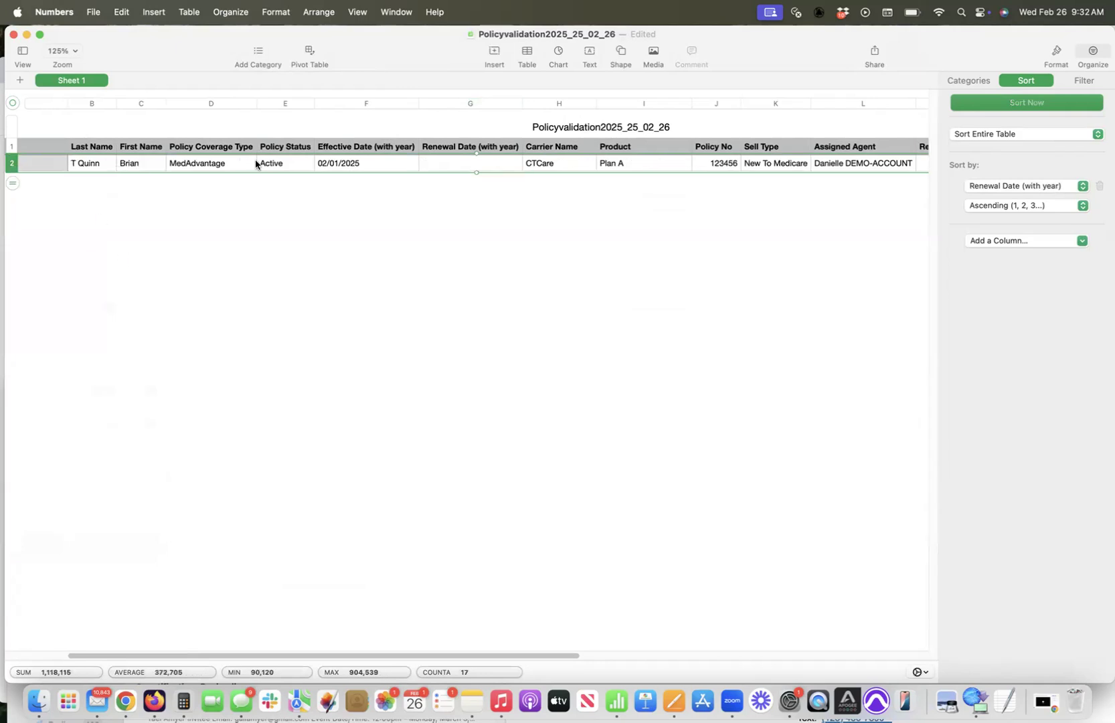
# Enter 1/1/2026 as the renewal date of the remaining Lead Product row
pyautogui.click(465, 167)
pyautogui.write('1/1/2026')
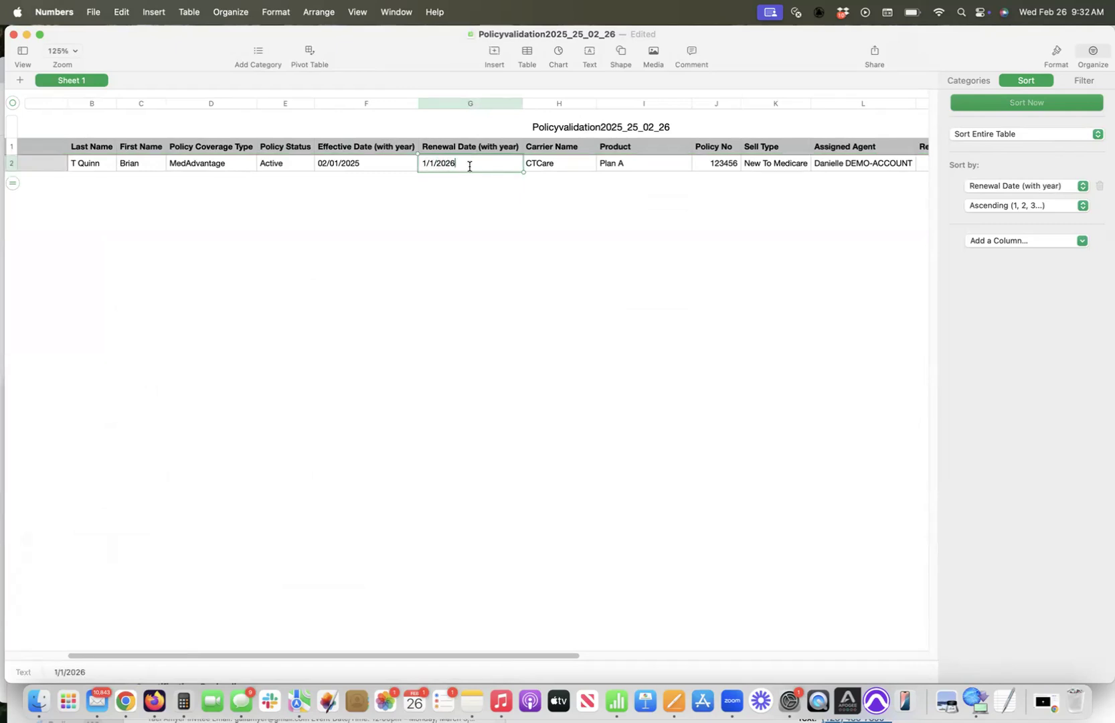
pyautogui.moveTo(470, 166); pyautogui.dragTo(401, 163)
# Insert an empty row between the header and the Lead Product row
pyautogui.click(37, 166)
pyautogui.click(19, 162)
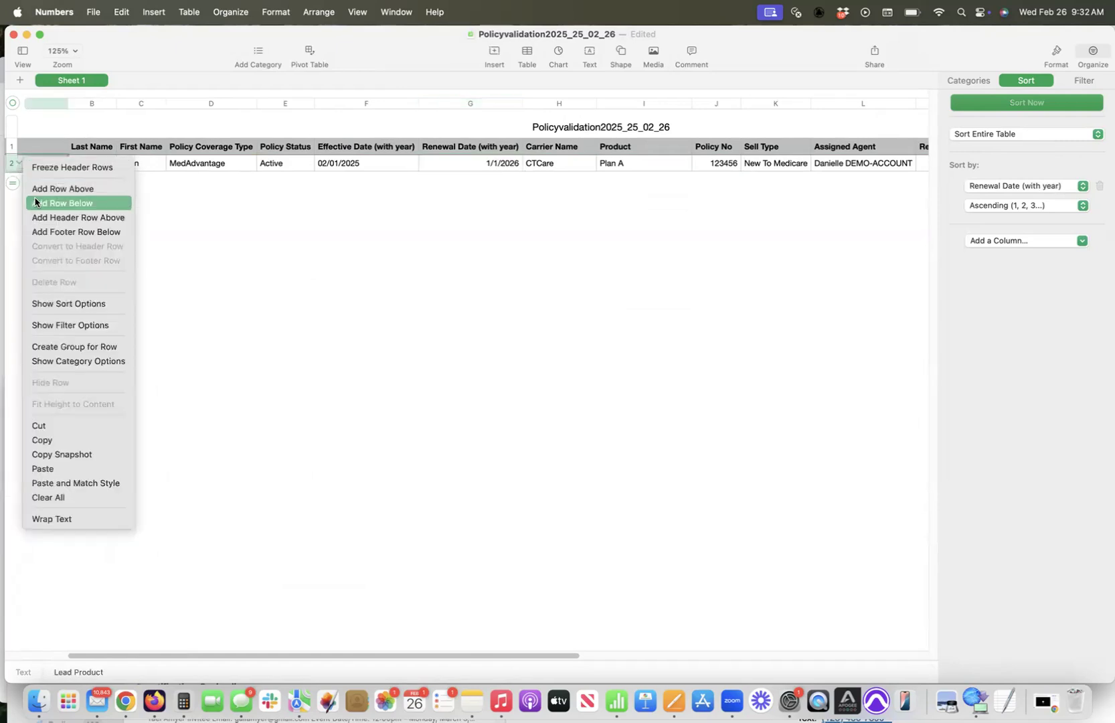
pyautogui.click(38, 190)
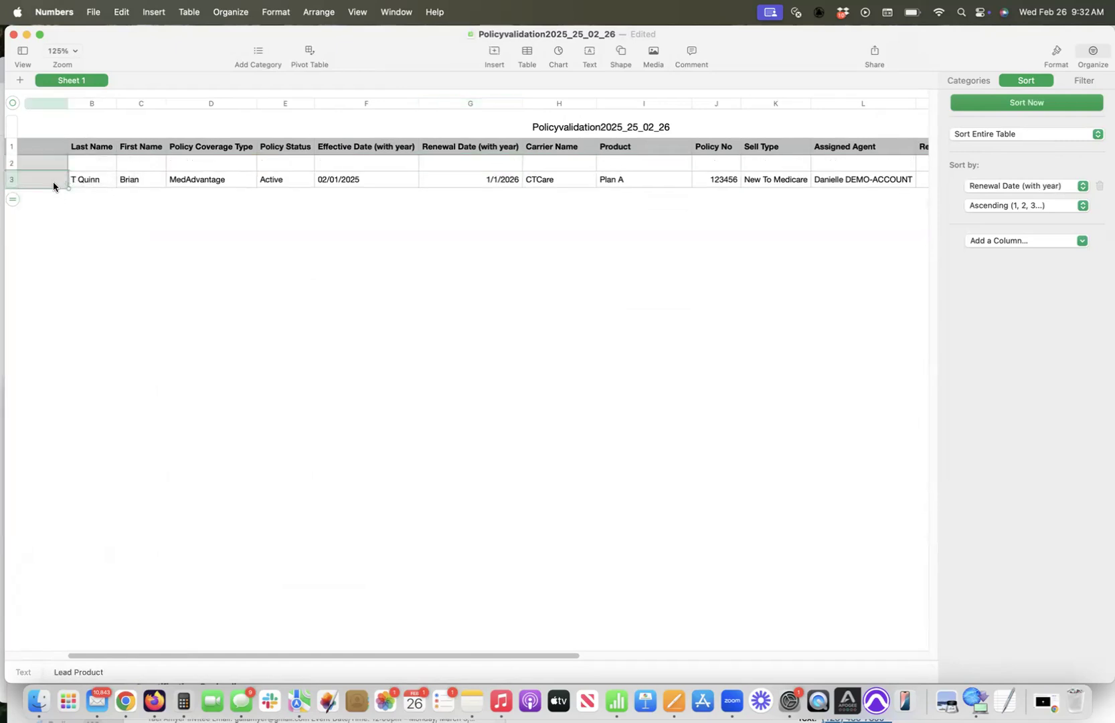
# Move the Lead Product row directly beneath the header, above the empty row, and select the empty row
pyautogui.click(15, 165)
pyautogui.click(15, 176)
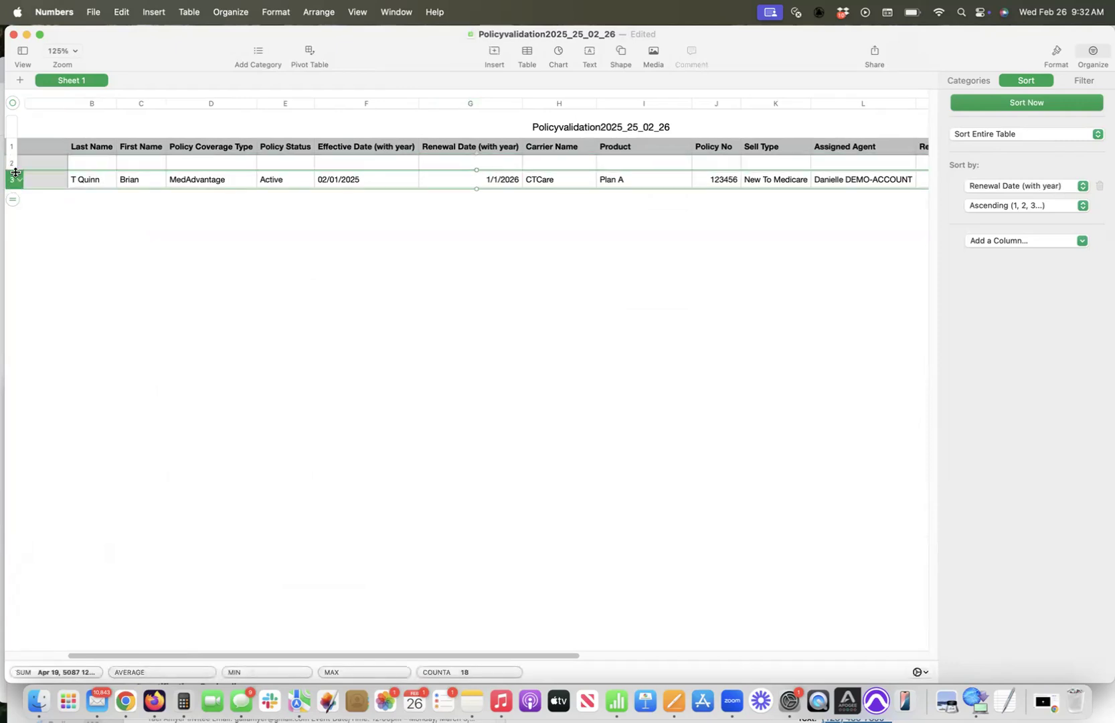
pyautogui.moveTo(14, 180); pyautogui.dragTo(19, 162)
pyautogui.click(17, 179)
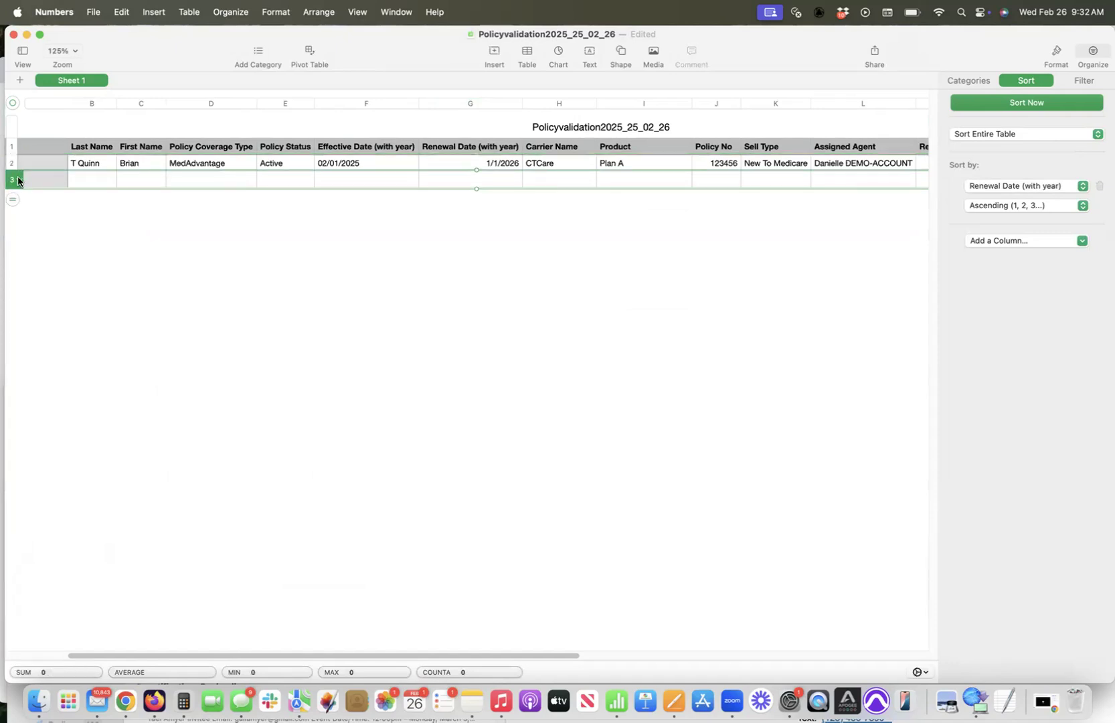
# Add an empty row below row 3 and autofill the Renewal Date column from row 2 down through row 4
pyautogui.rightClick(18, 179)
pyautogui.click(65, 219)
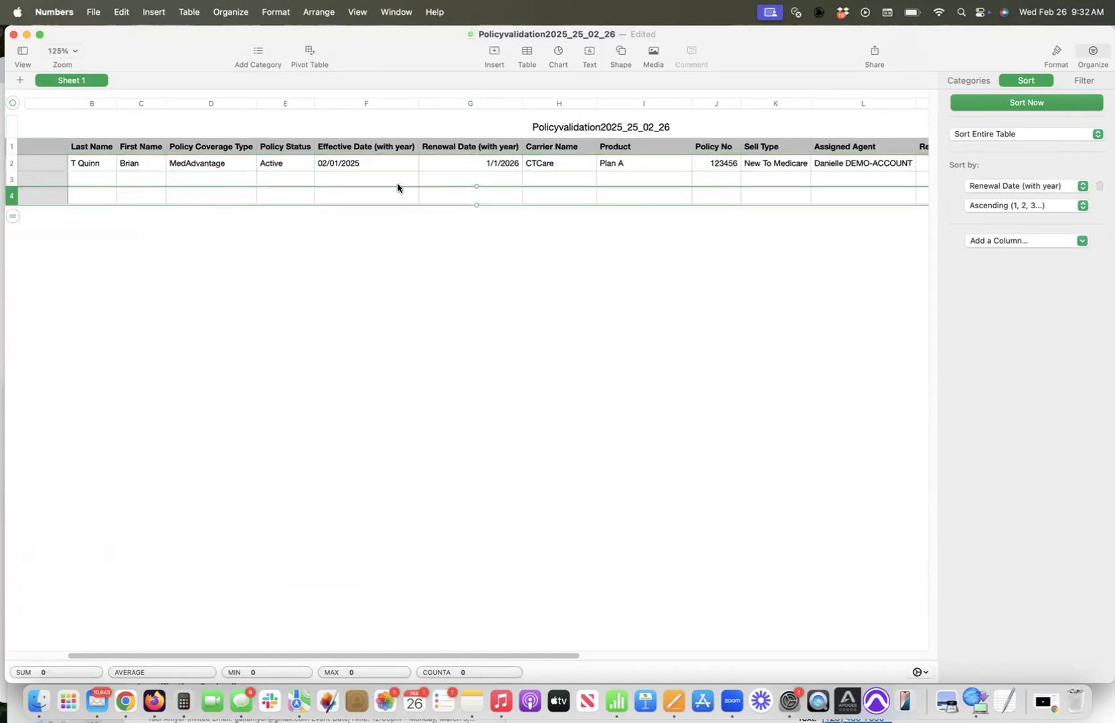
pyautogui.click(491, 167)
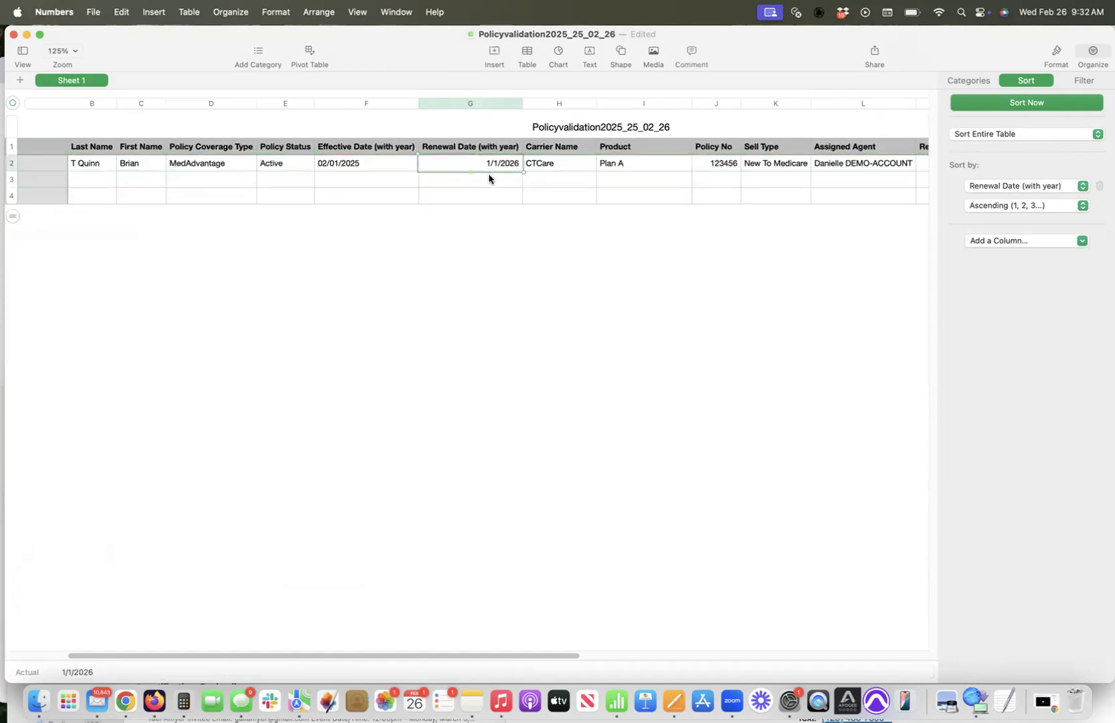
pyautogui.moveTo(470, 172); pyautogui.dragTo(472, 203)
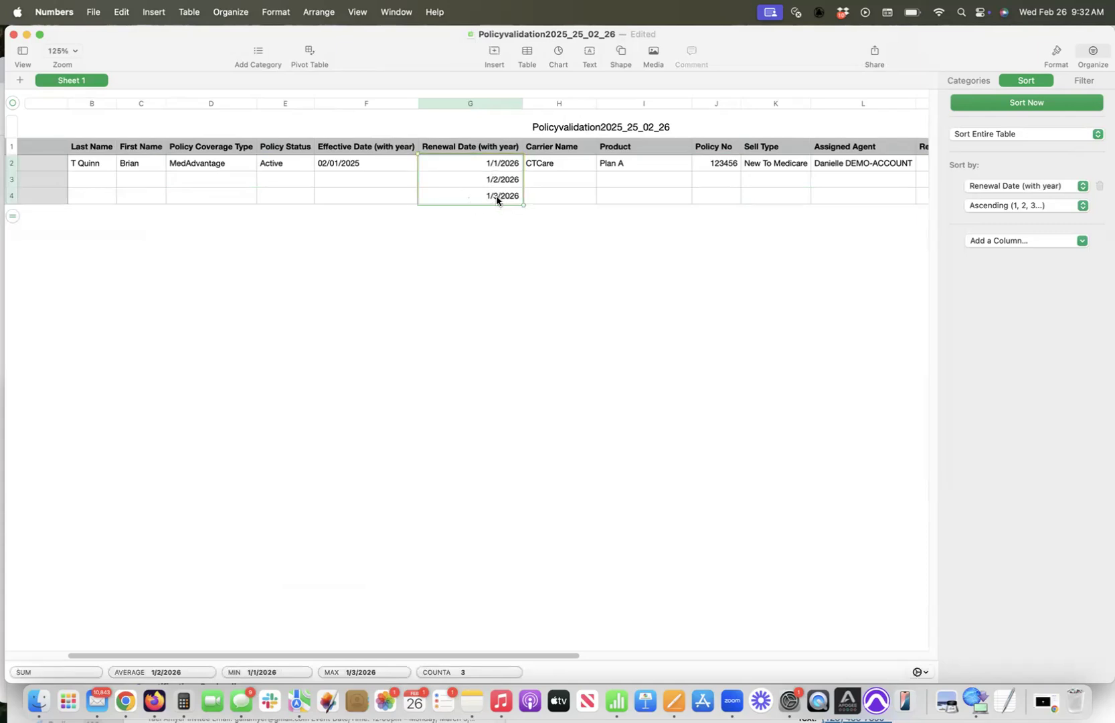
# Copy the 1/1/2026 renewal date from the Lead Product row into the Renewal Date cells of rows 3 and 4
pyautogui.click(495, 167)
pyautogui.press('super+c')
pyautogui.click(491, 180)
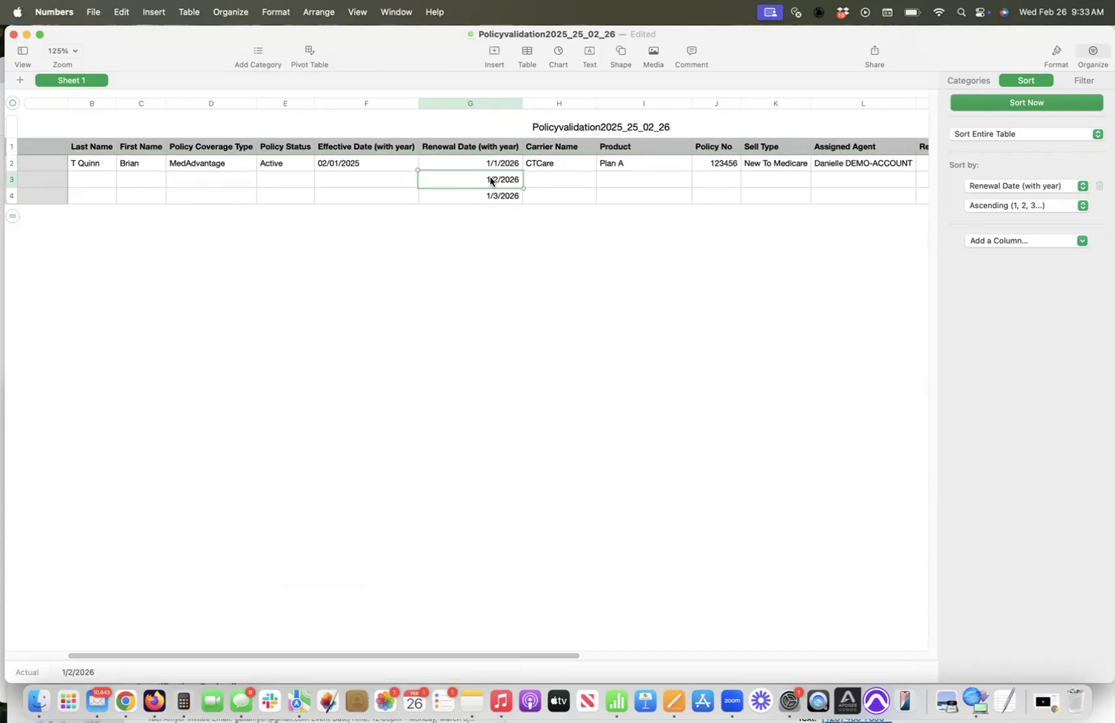
pyautogui.keyDown('shift'); pyautogui.click(493, 196); pyautogui.keyUp('shift')
pyautogui.press('super+v')
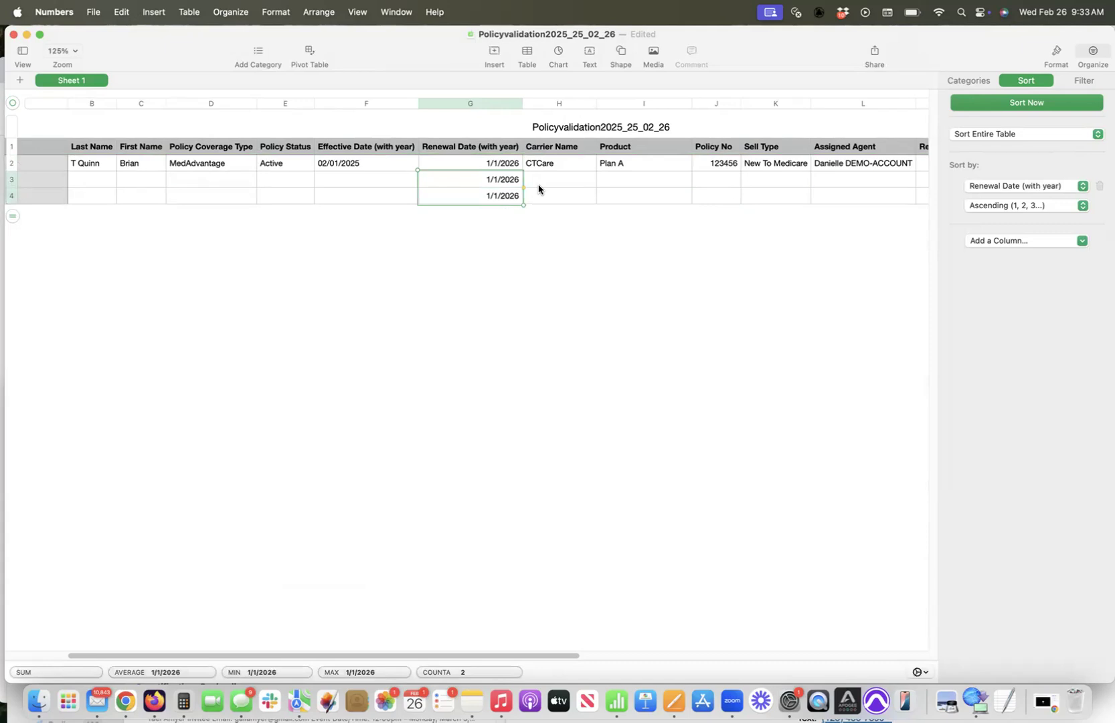
# Fill the Active policy status from the Lead Product row down through rows 3 and 4
pyautogui.click(278, 165)
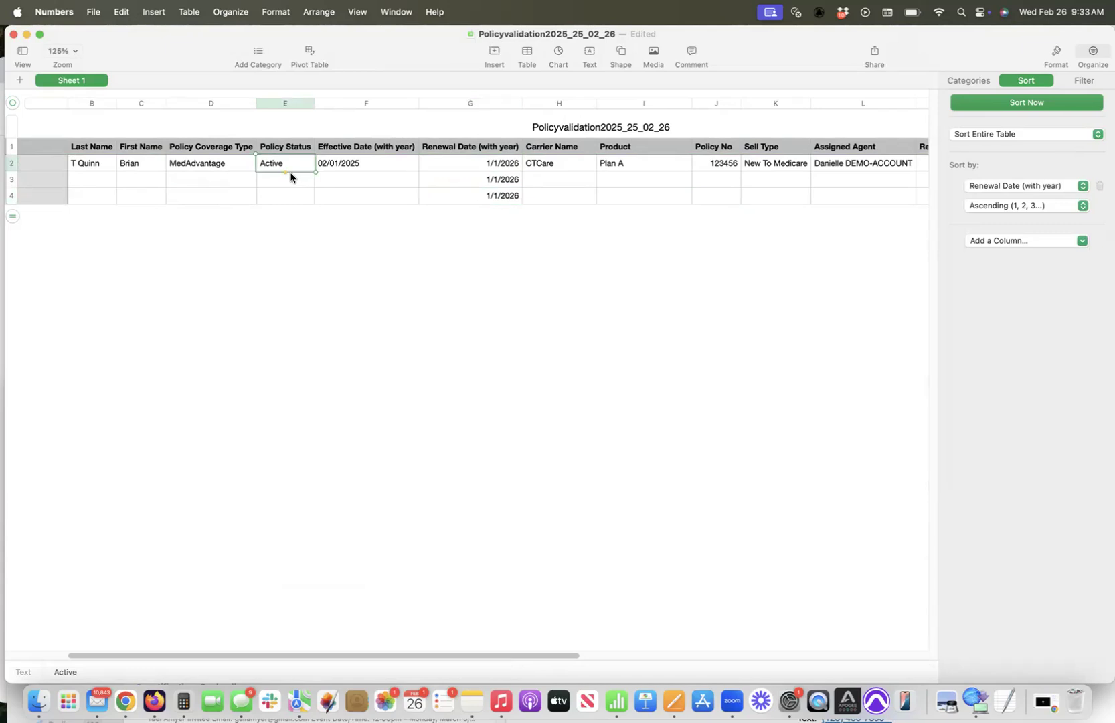
pyautogui.moveTo(286, 172); pyautogui.dragTo(288, 205)
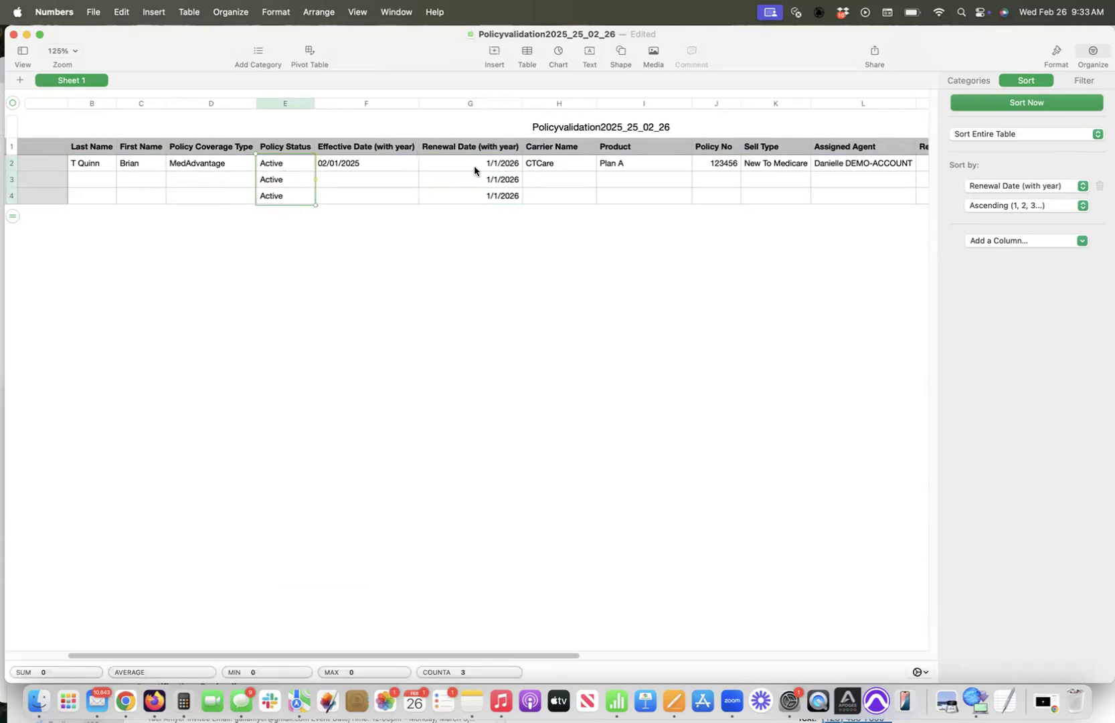
# Review the Lead Product row cell by cell, from Policy Coverage Type through County, to see which columns the report contains
pyautogui.click(497, 168)
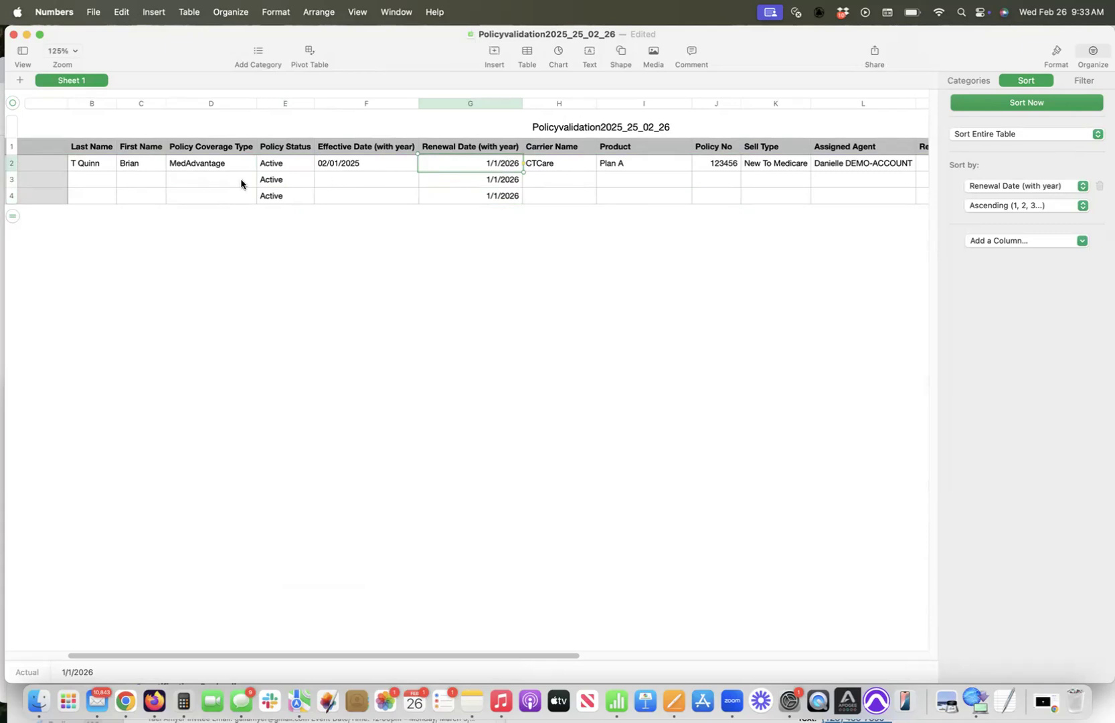
pyautogui.click(208, 169)
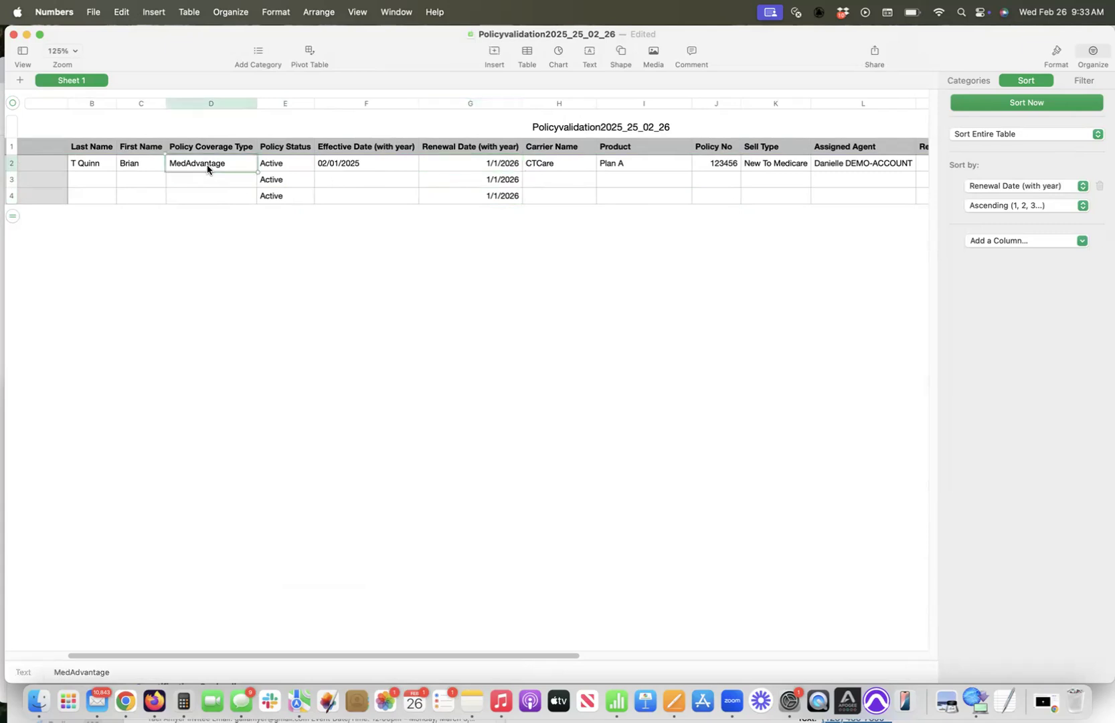
pyautogui.press('Tab')
pyautogui.press('Tab')
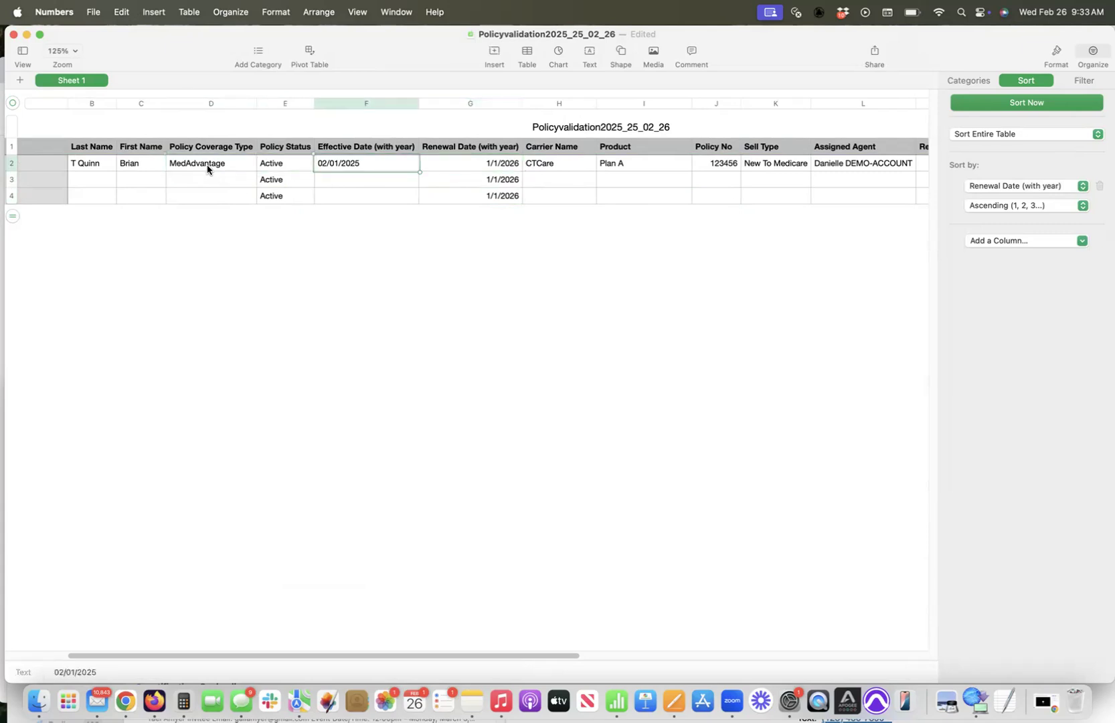
pyautogui.press('Tab')
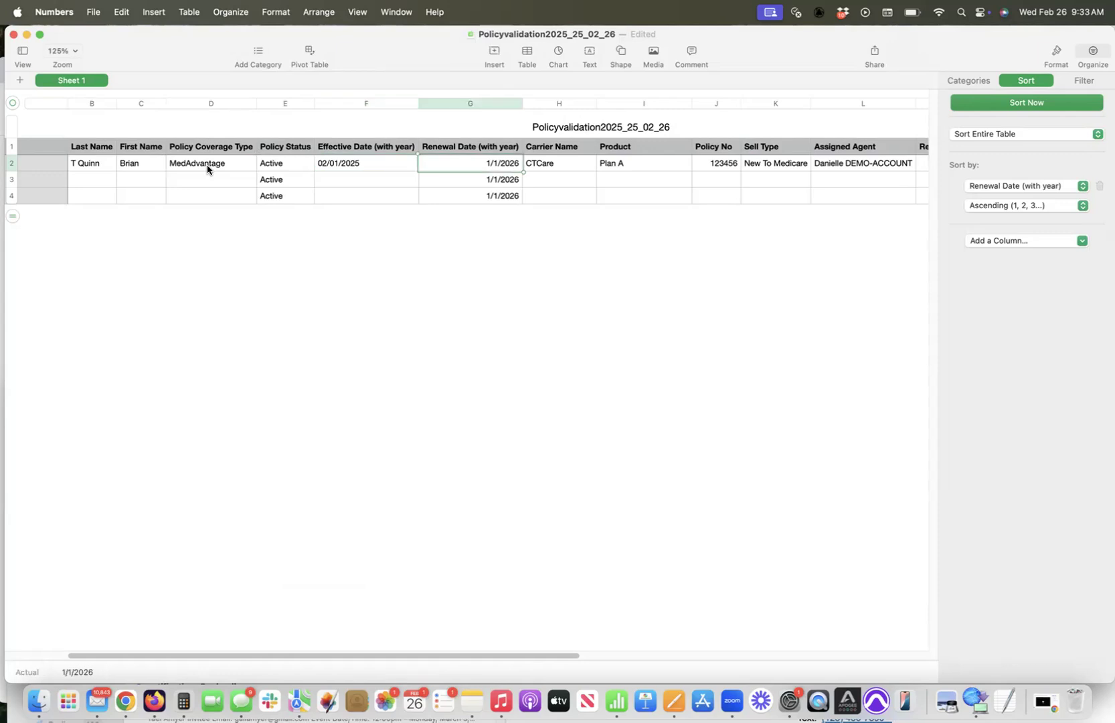
pyautogui.press('Tab')
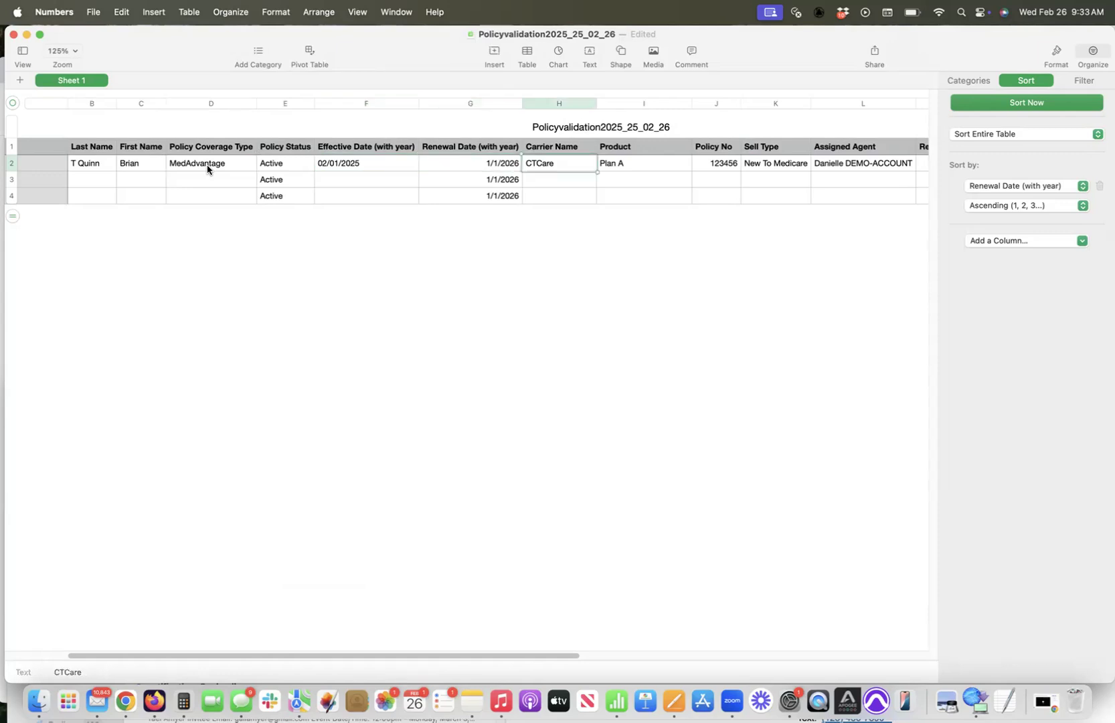
pyautogui.press('Tab')
pyautogui.press('Tab')
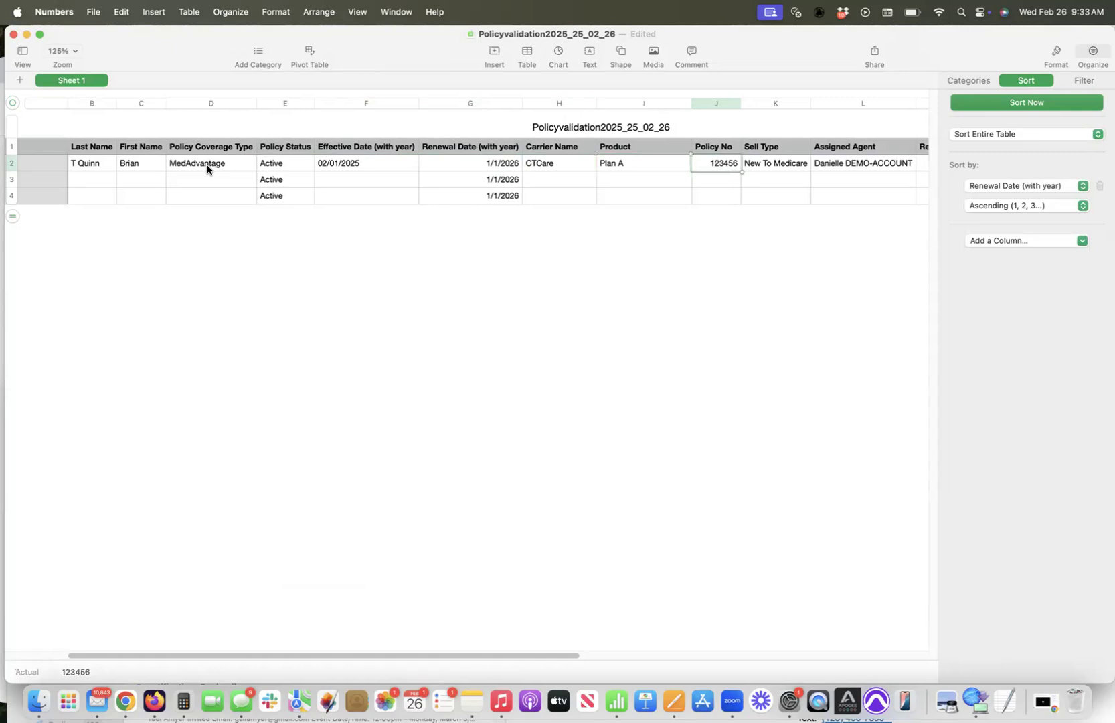
pyautogui.press('Tab')
pyautogui.press('Tab')
pyautogui.press('Tab')
pyautogui.press('Tab')
pyautogui.press('Tab')
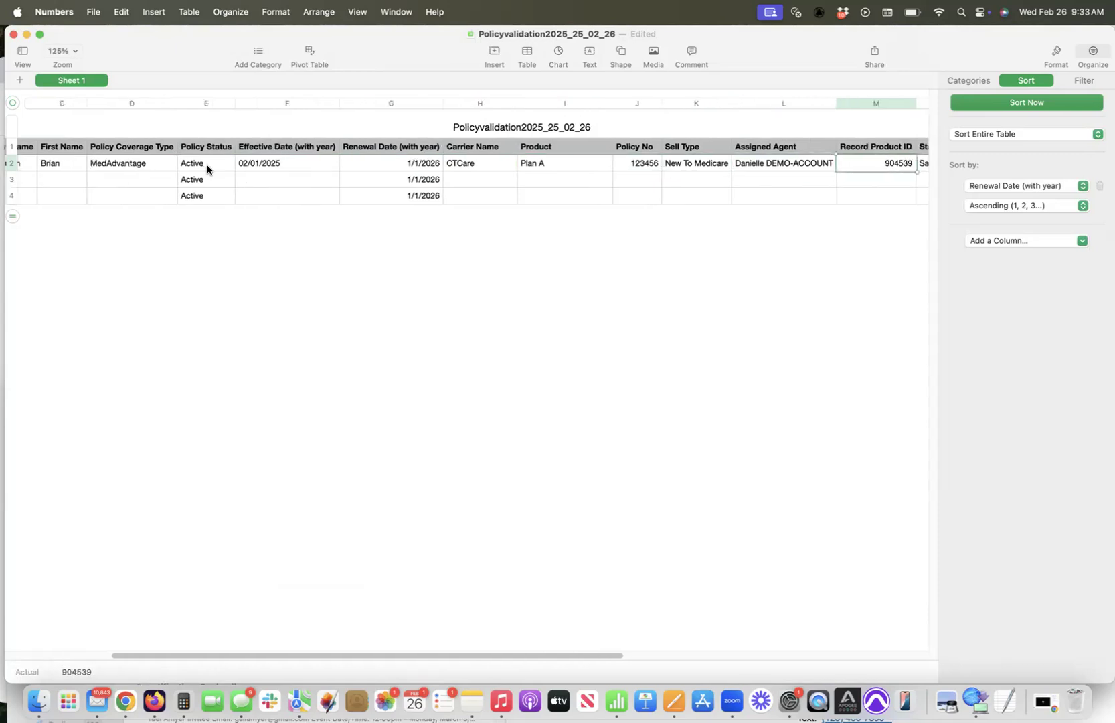
pyautogui.press('Tab')
pyautogui.press('Tab')
pyautogui.press('Tab')
pyautogui.press('Tab')
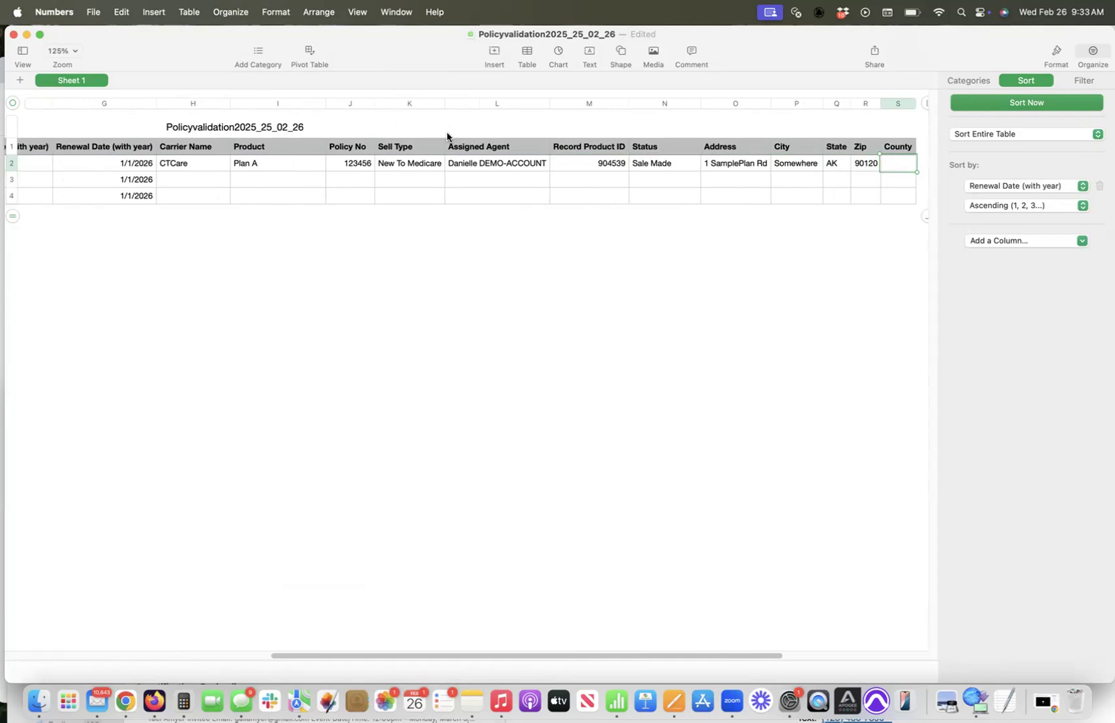
# Delete the columns from Status through County, keeping Record Product ID as the last column
pyautogui.click(588, 104)
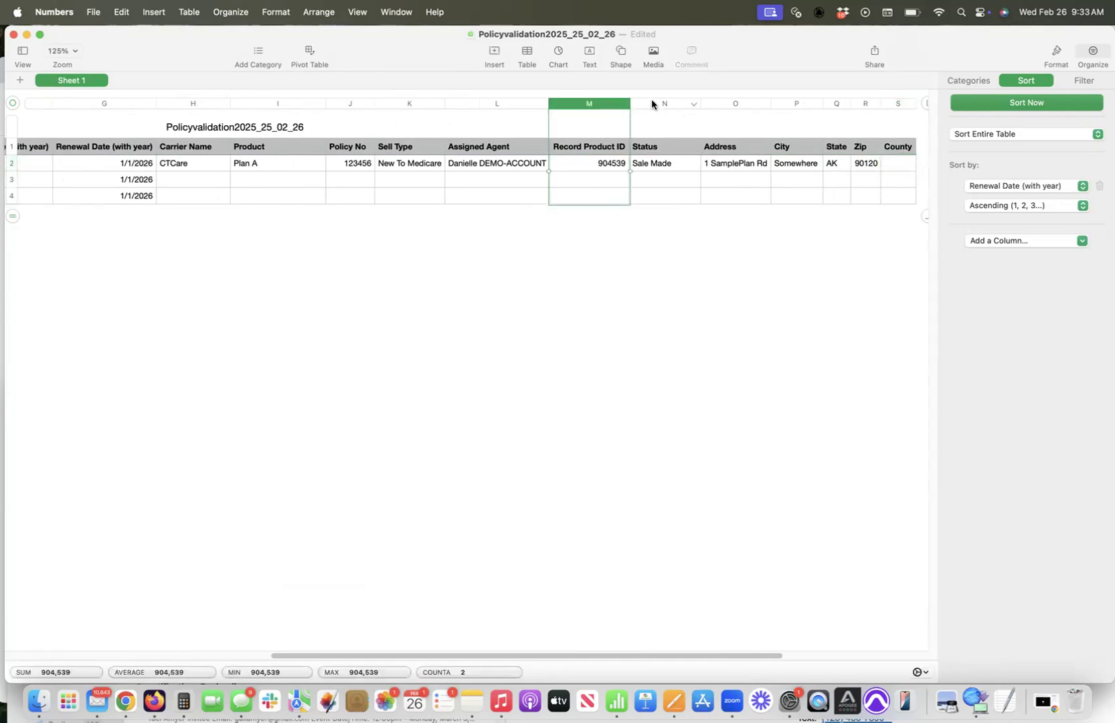
pyautogui.click(653, 104)
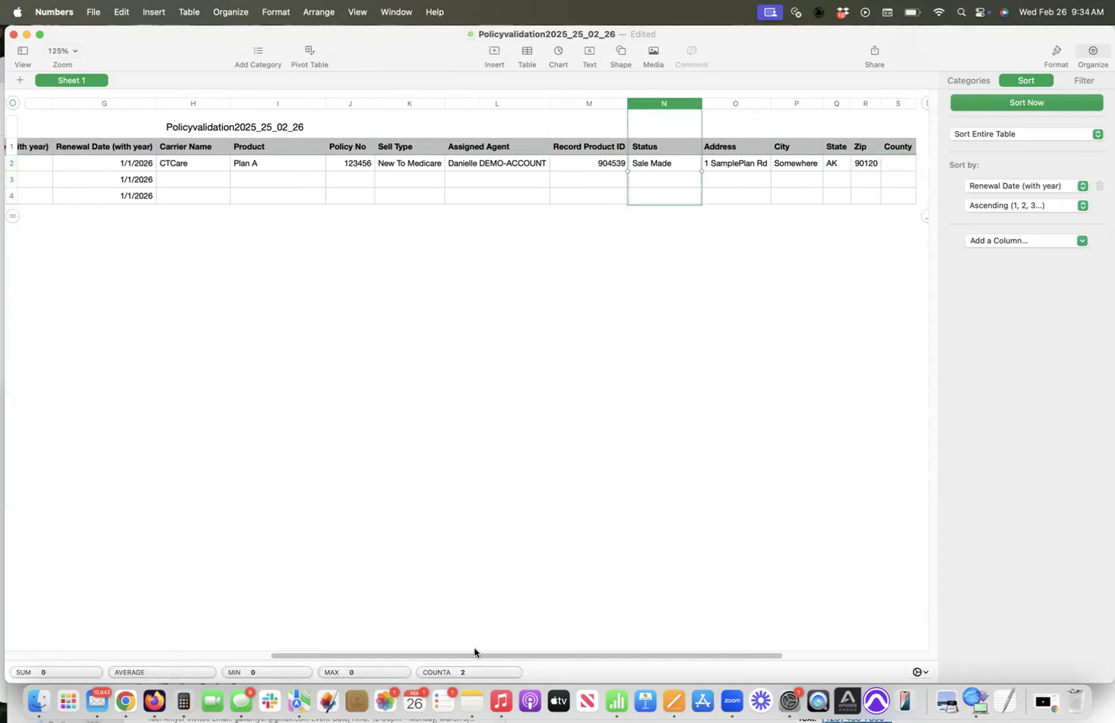
pyautogui.moveTo(474, 650); pyautogui.dragTo(653, 593)
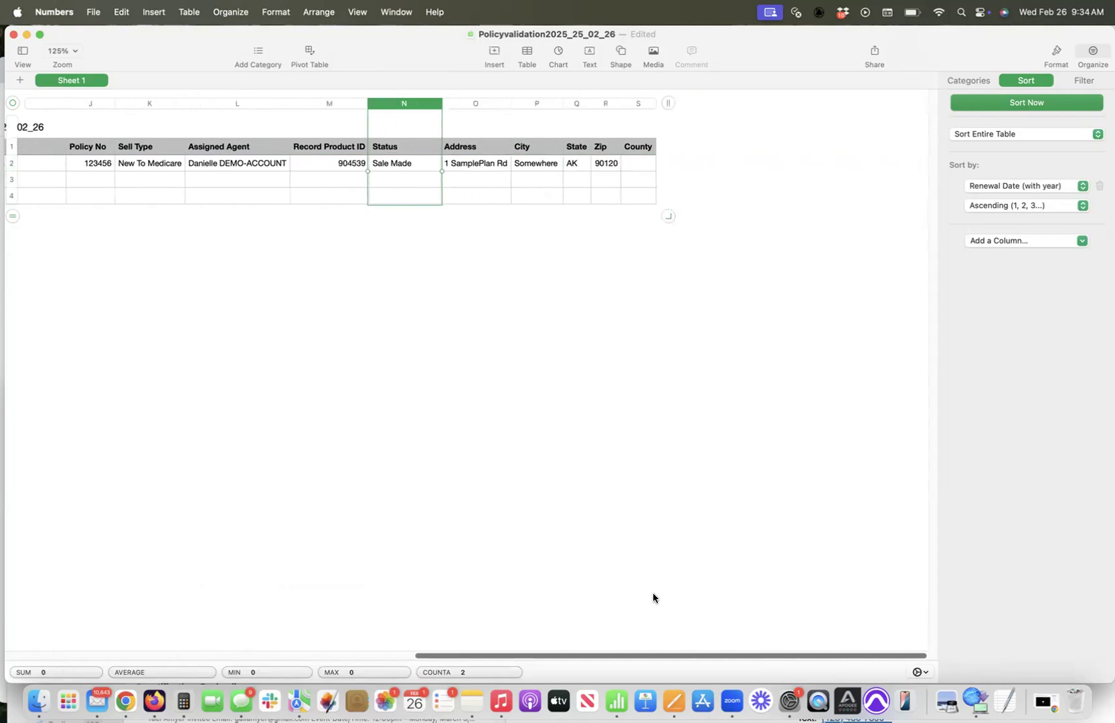
pyautogui.keyDown('shift'); pyautogui.click(636, 104); pyautogui.keyUp('shift')
pyautogui.rightClick(636, 102)
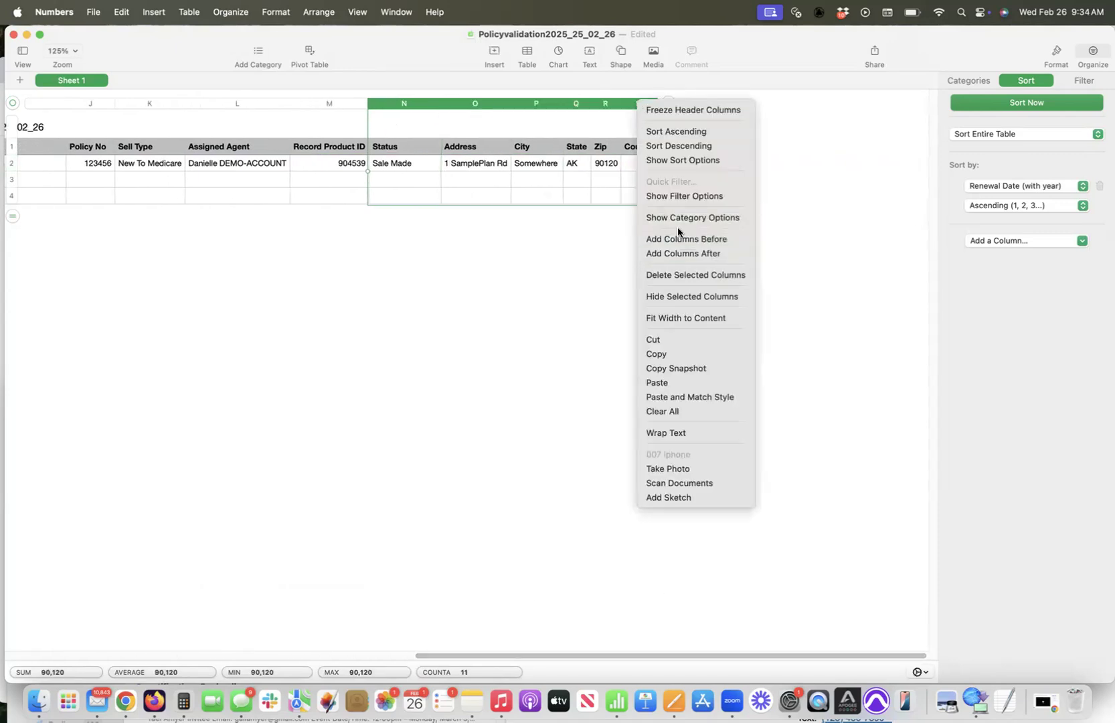
pyautogui.click(672, 276)
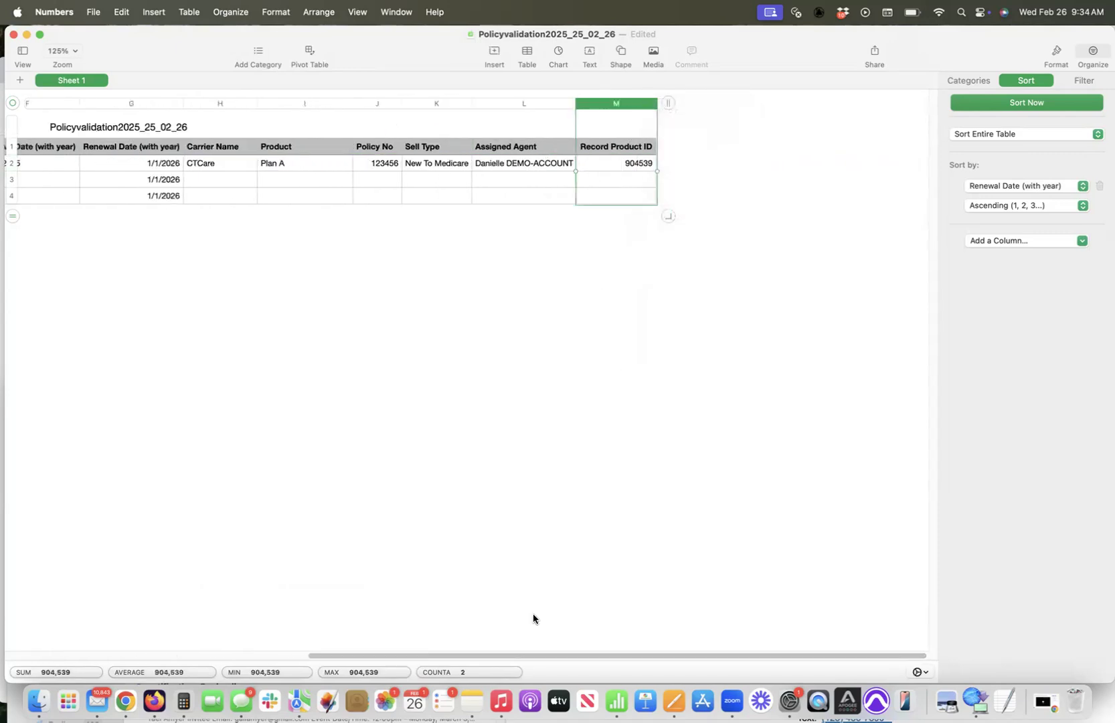
# Delete the columns from Carrier Name through Assigned Agent, between Renewal Date and Record Product ID
pyautogui.click(521, 104)
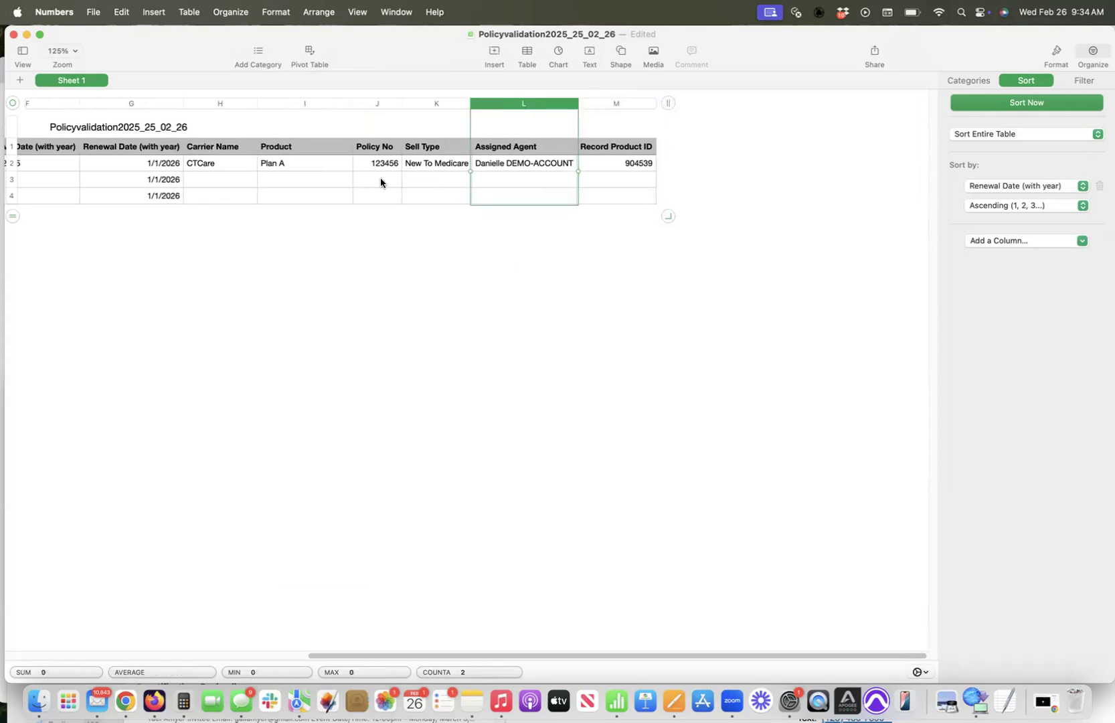
pyautogui.keyDown('shift'); pyautogui.click(228, 104); pyautogui.keyUp('shift')
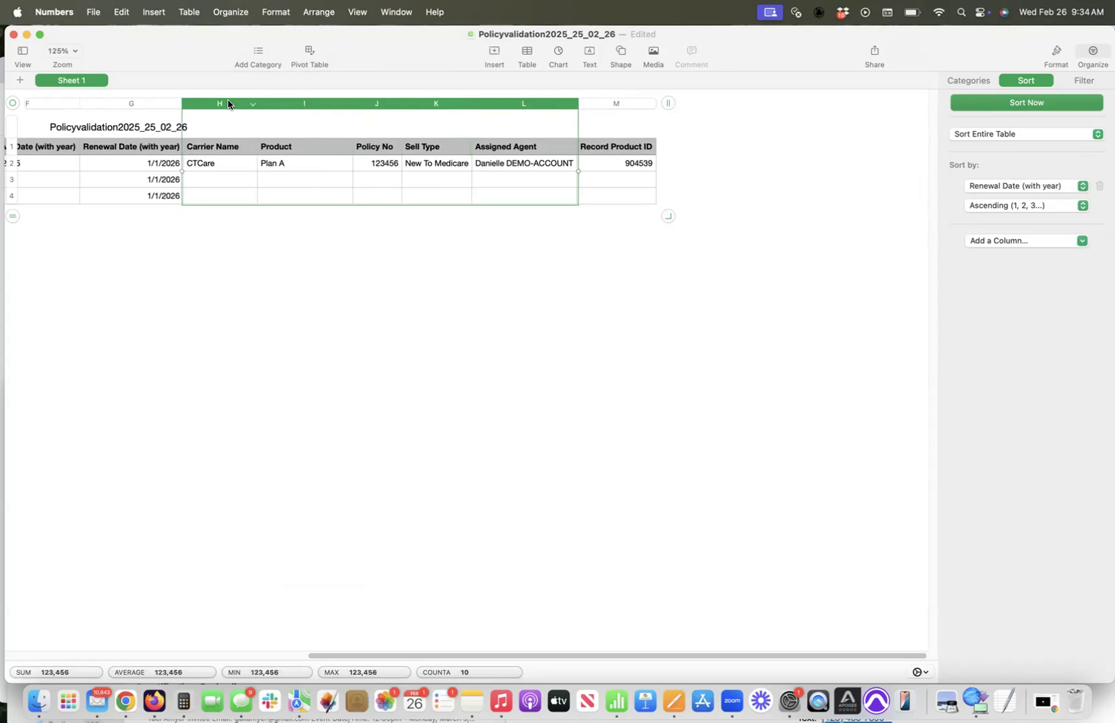
pyautogui.rightClick(228, 103)
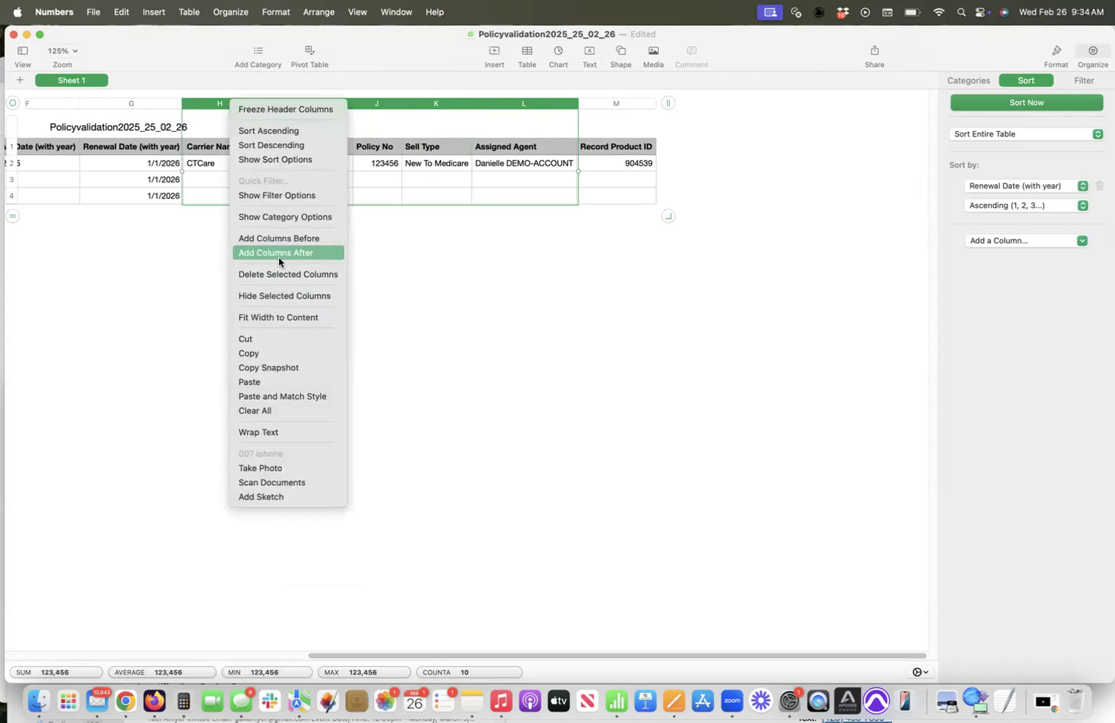
pyautogui.click(281, 273)
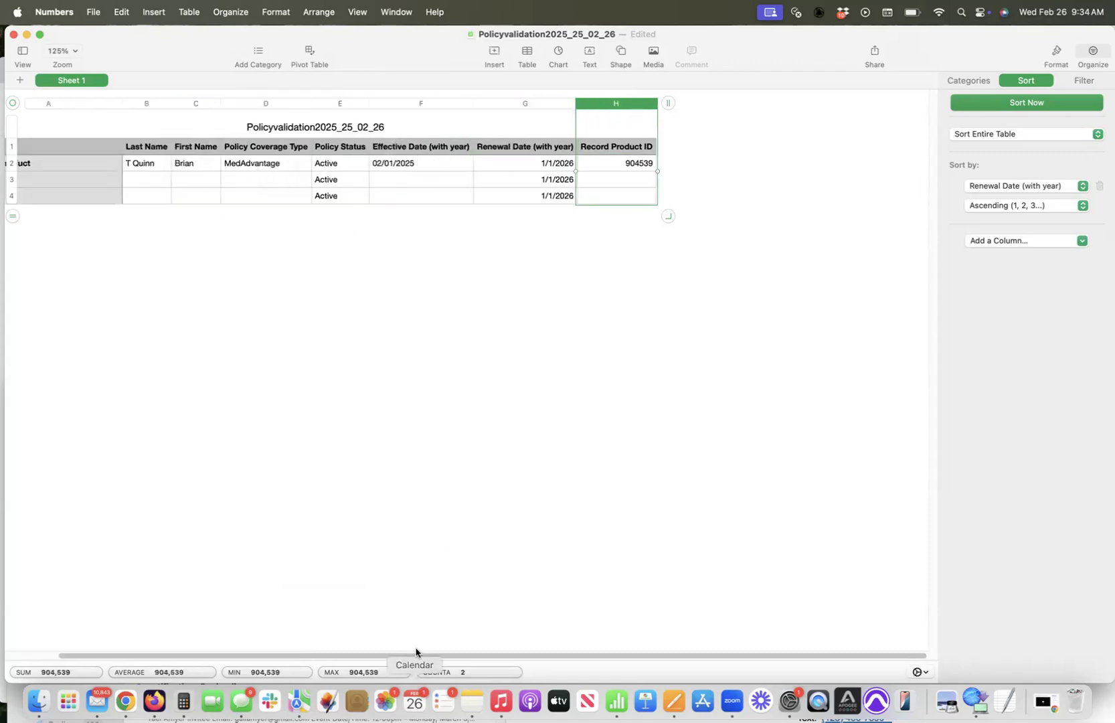
# Delete the columns from Type through Effective Date, keeping only Renewal Date and Record Product ID
pyautogui.moveTo(419, 658); pyautogui.dragTo(336, 655)
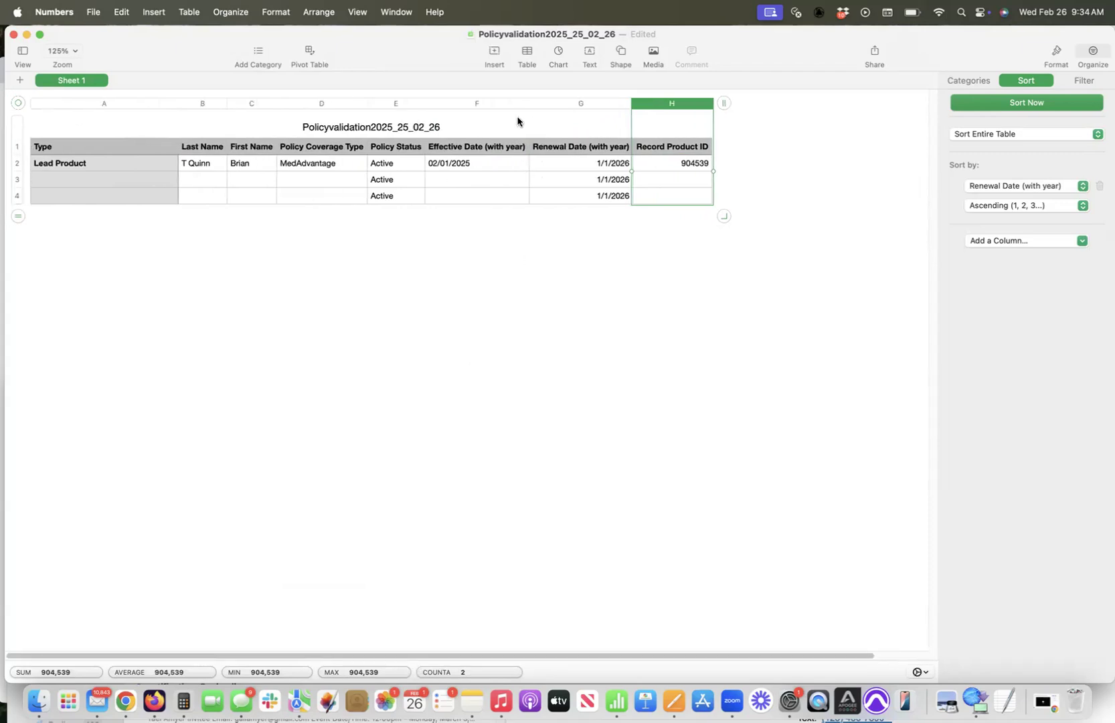
pyautogui.click(499, 106)
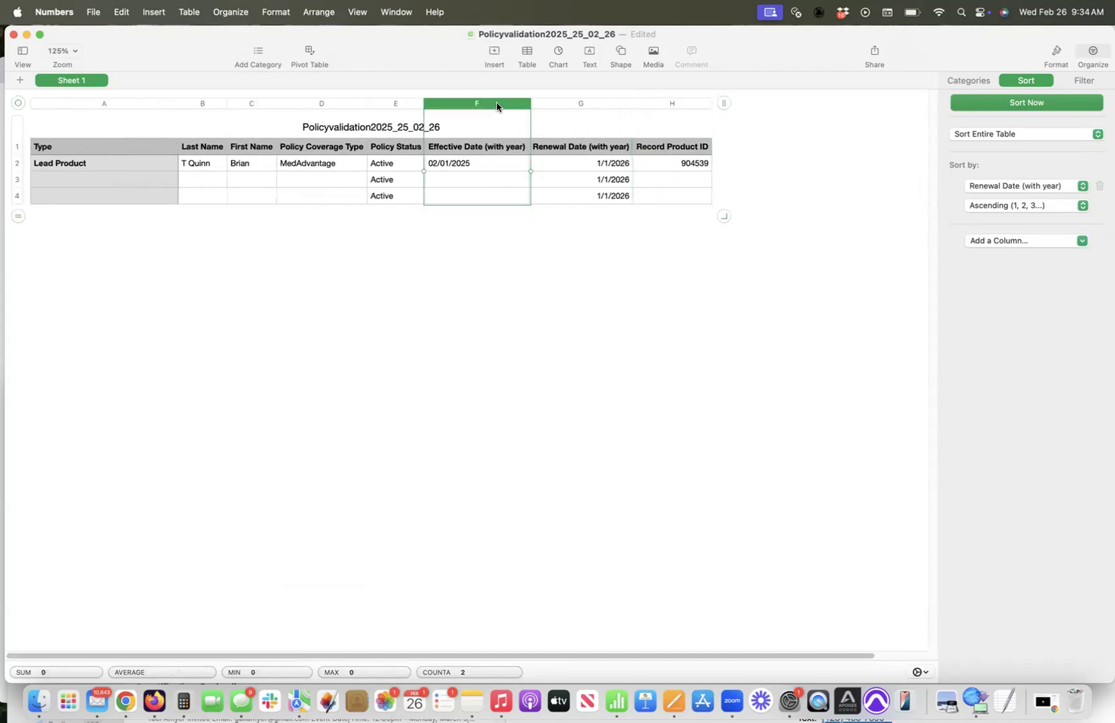
pyautogui.keyDown('shift'); pyautogui.click(125, 104); pyautogui.keyUp('shift')
pyautogui.rightClick(126, 104)
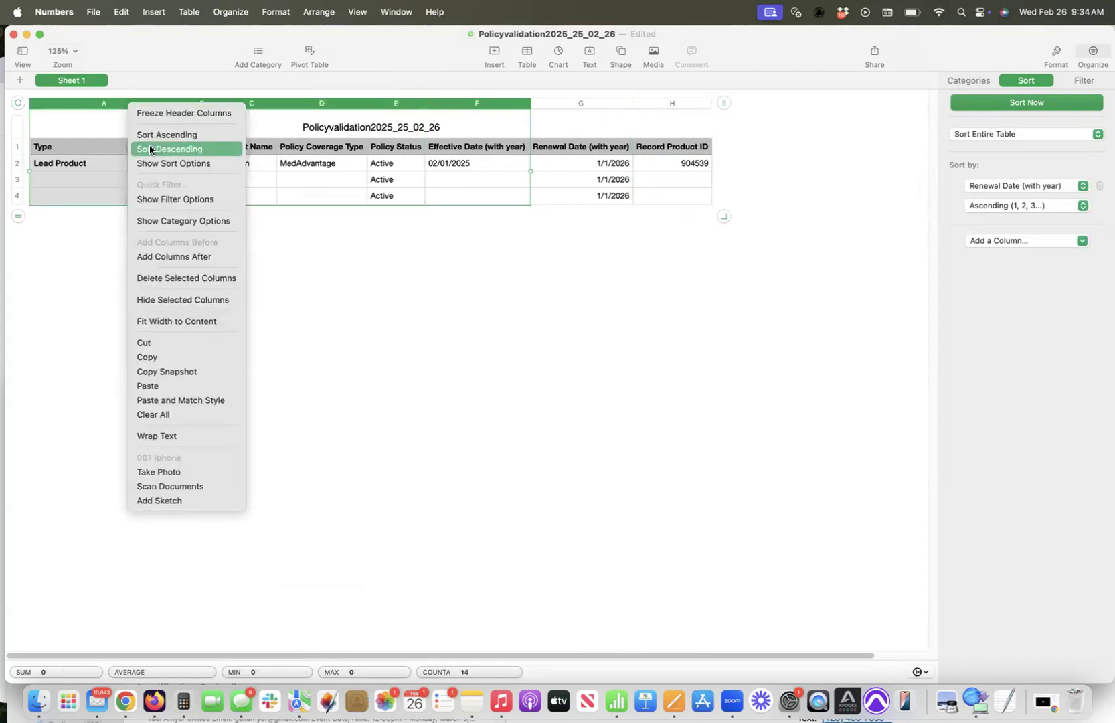
pyautogui.click(174, 278)
# Delete rows 3 and 4, keeping the header and the single row that has a Record Product ID
pyautogui.click(18, 181)
pyautogui.keyDown('shift'); pyautogui.click(18, 195); pyautogui.keyUp('shift')
pyautogui.rightClick(18, 195)
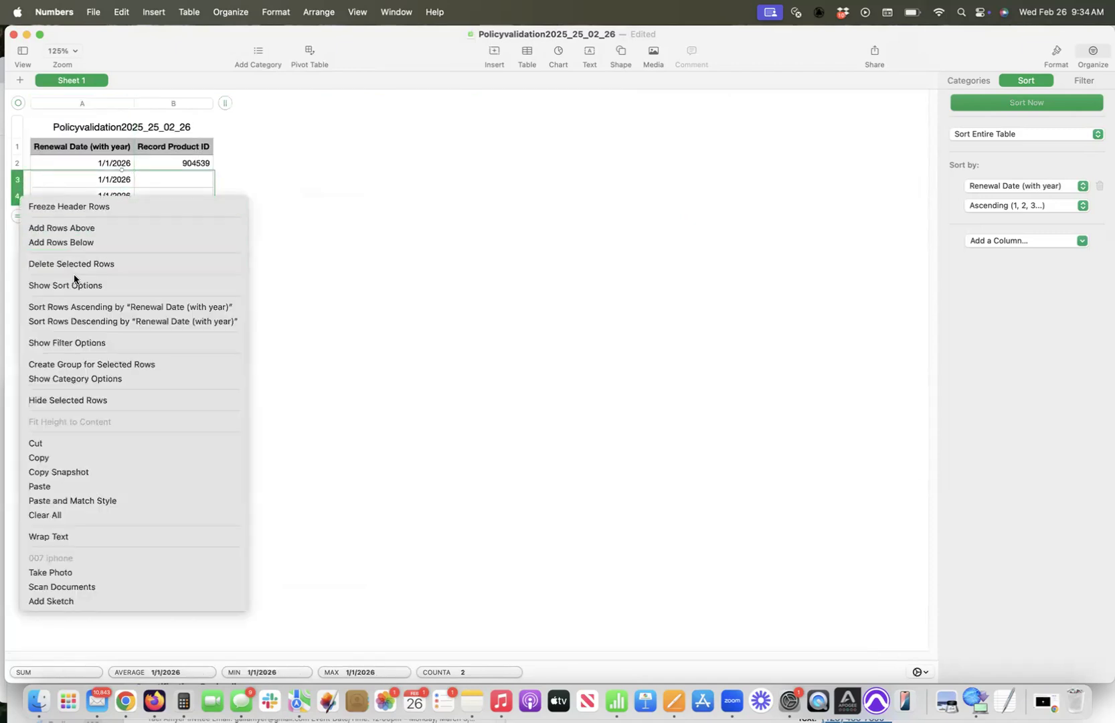
pyautogui.click(74, 263)
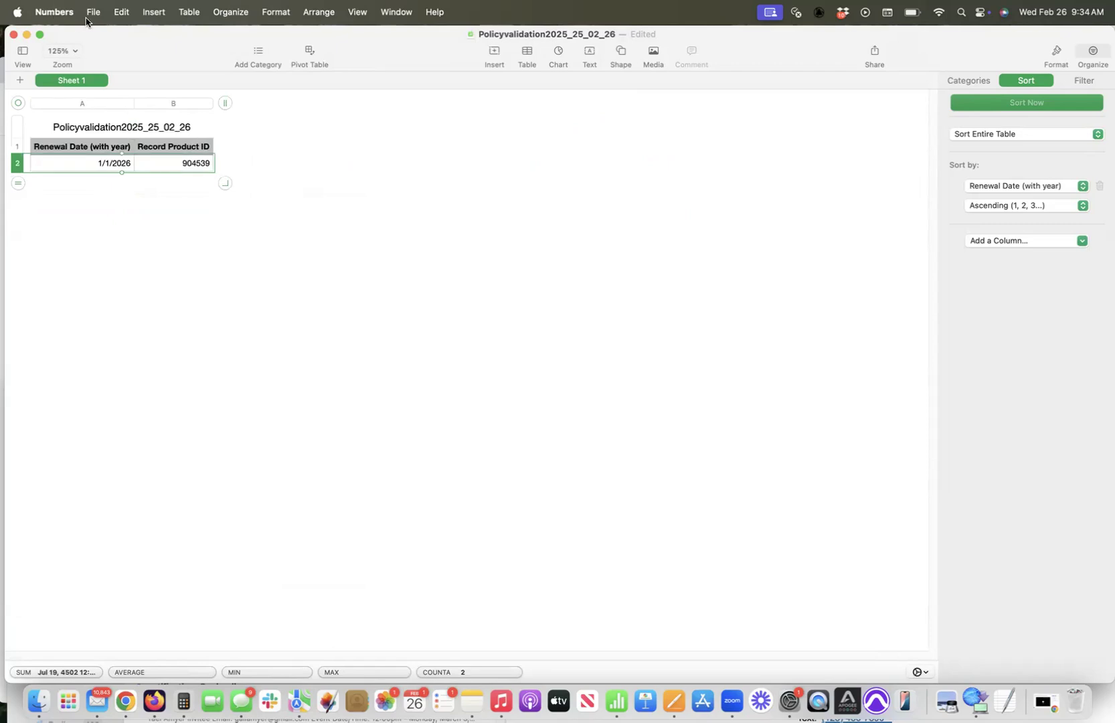
pyautogui.click(93, 12)
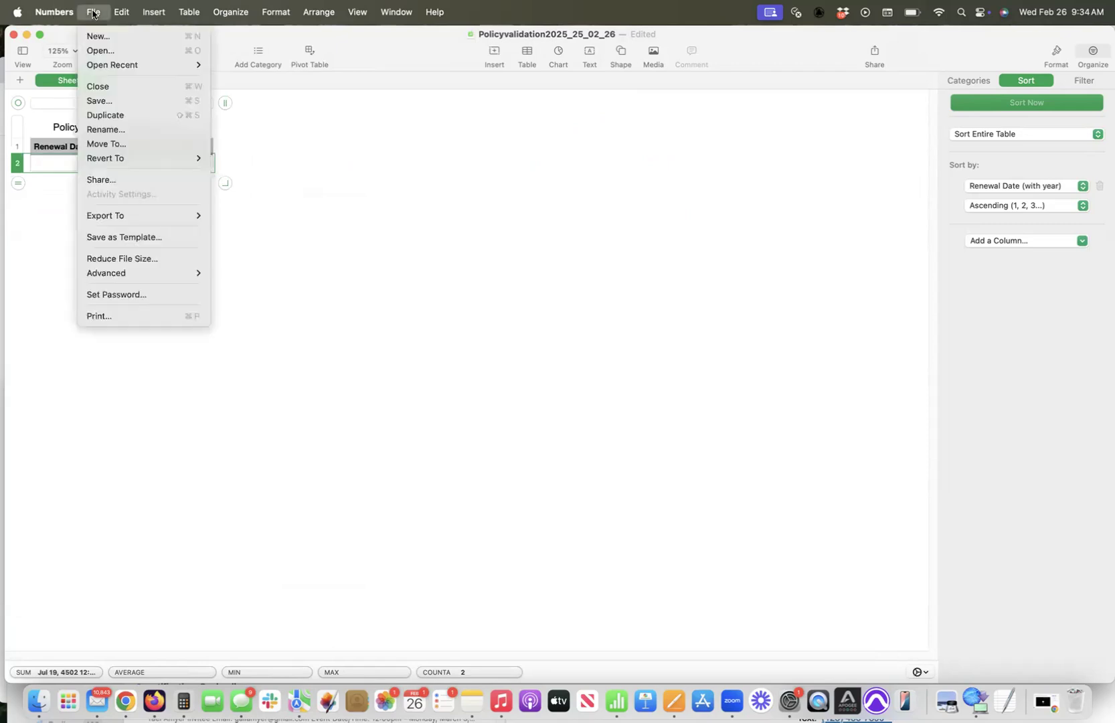
pyautogui.click(100, 100)
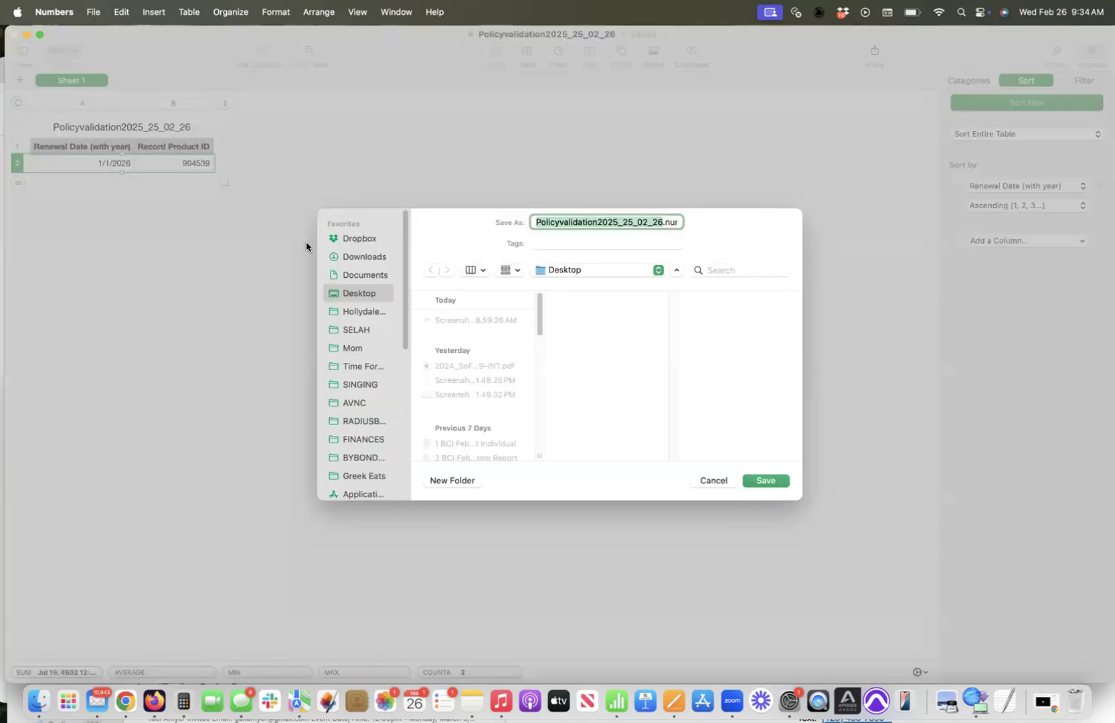
pyautogui.click(711, 480)
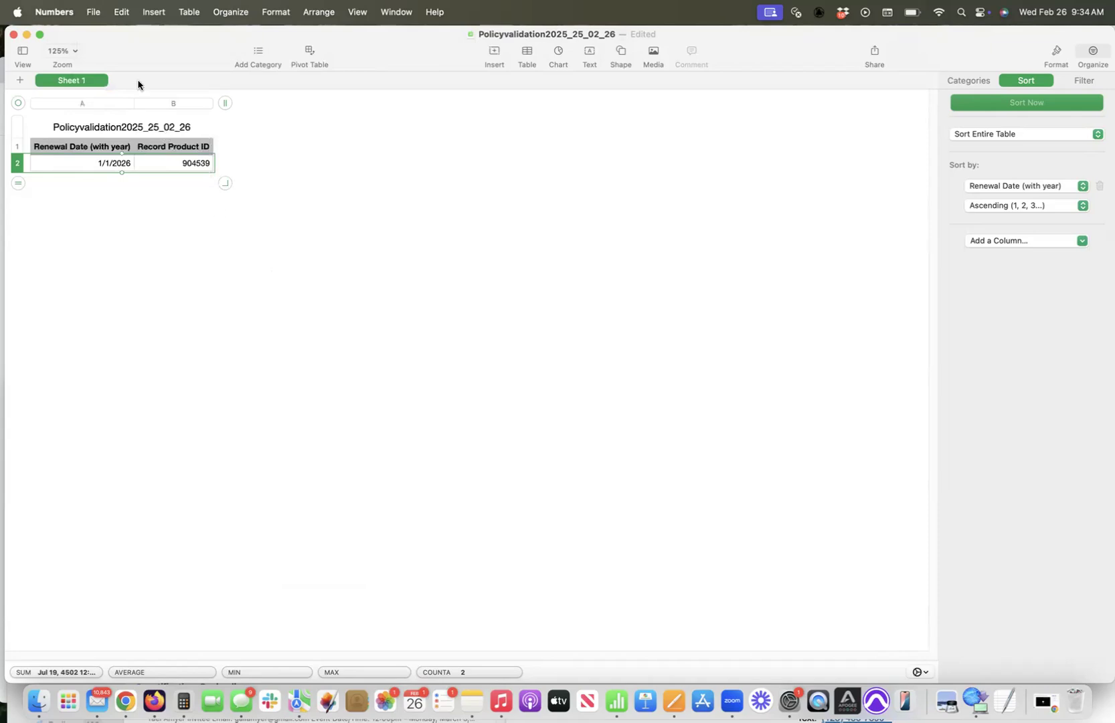
# Export the spreadsheet as a CSV file named ExampleForToday on the Desktop
pyautogui.click(93, 13)
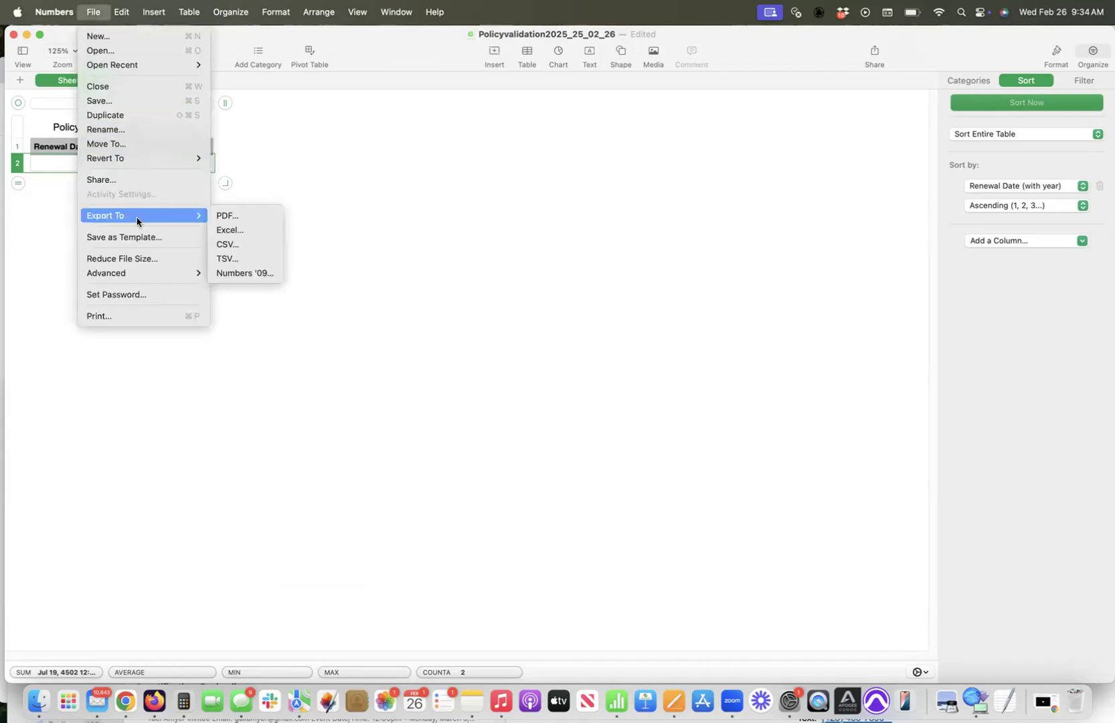
pyautogui.click(241, 234)
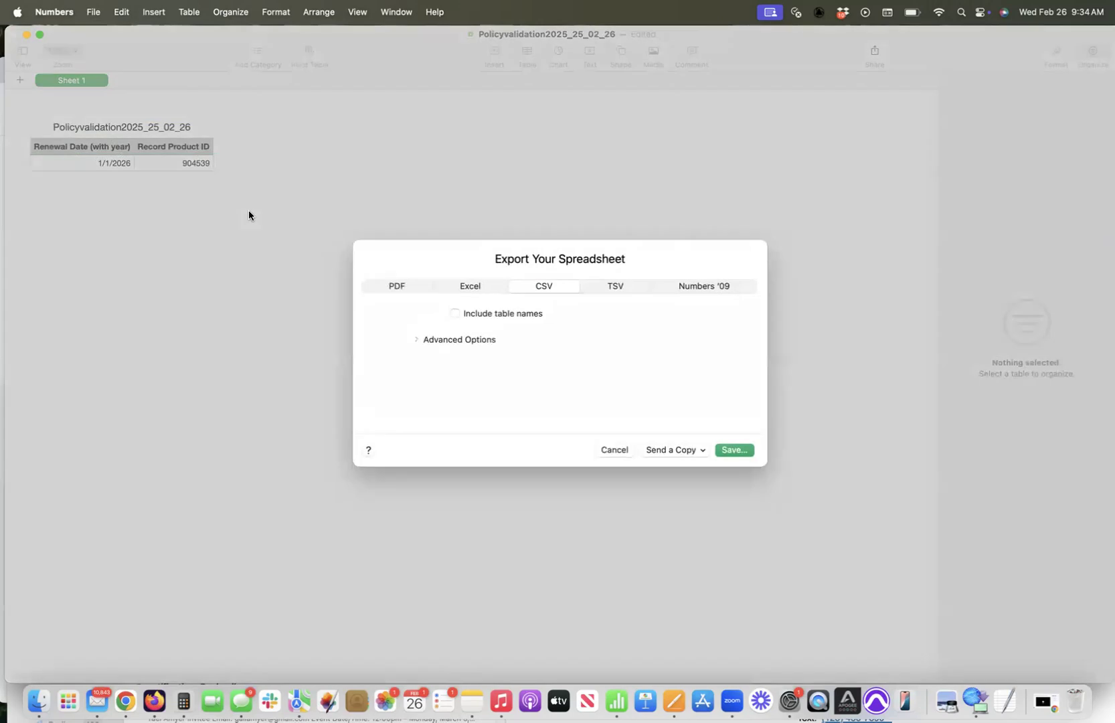
pyautogui.click(731, 450)
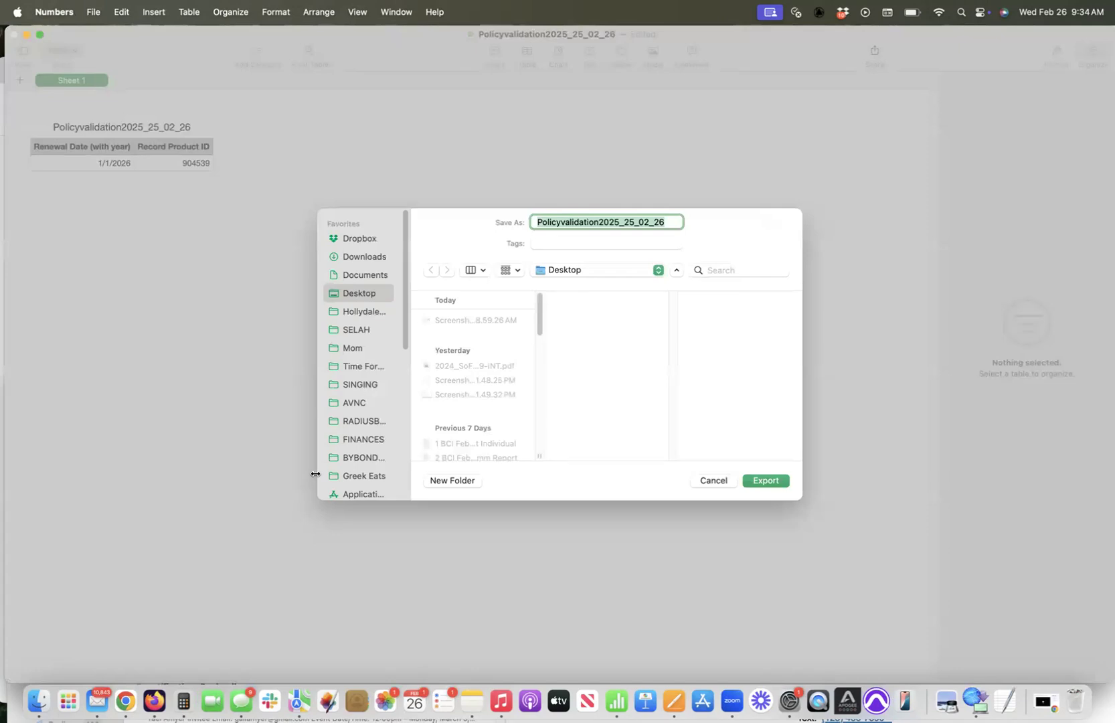
pyautogui.write('ExampleForToday')
pyautogui.press('Return')
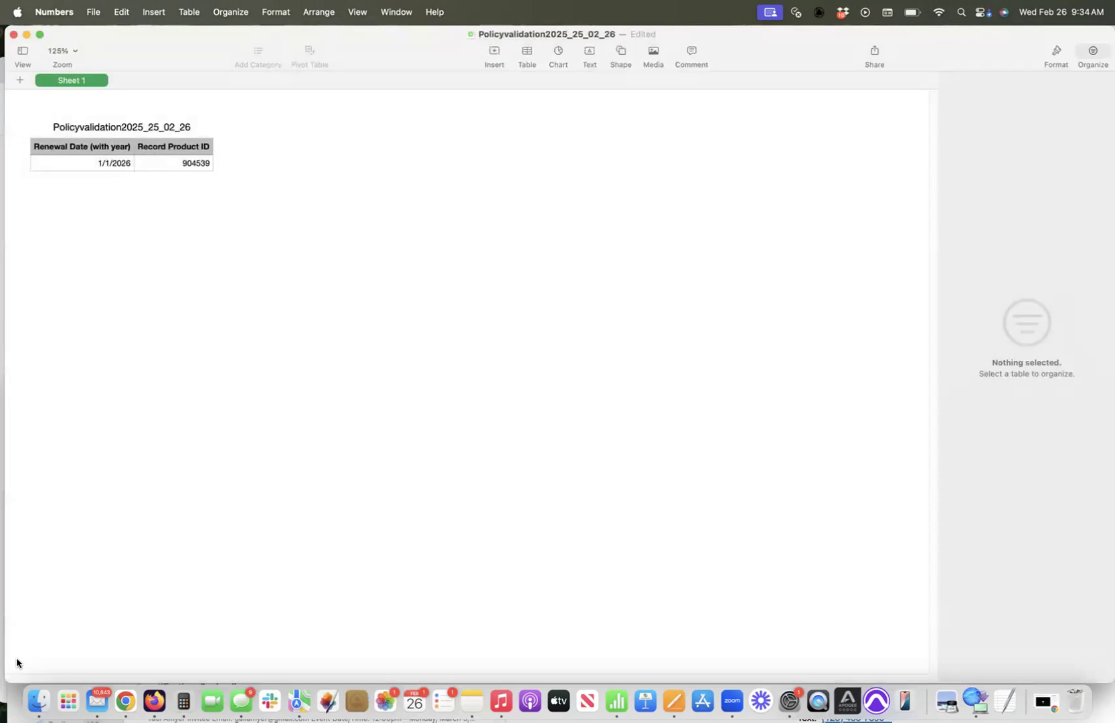
# Switch to Radius in Firefox and, from the lead import page, open the import for updating existing lead policies
pyautogui.click(156, 702)
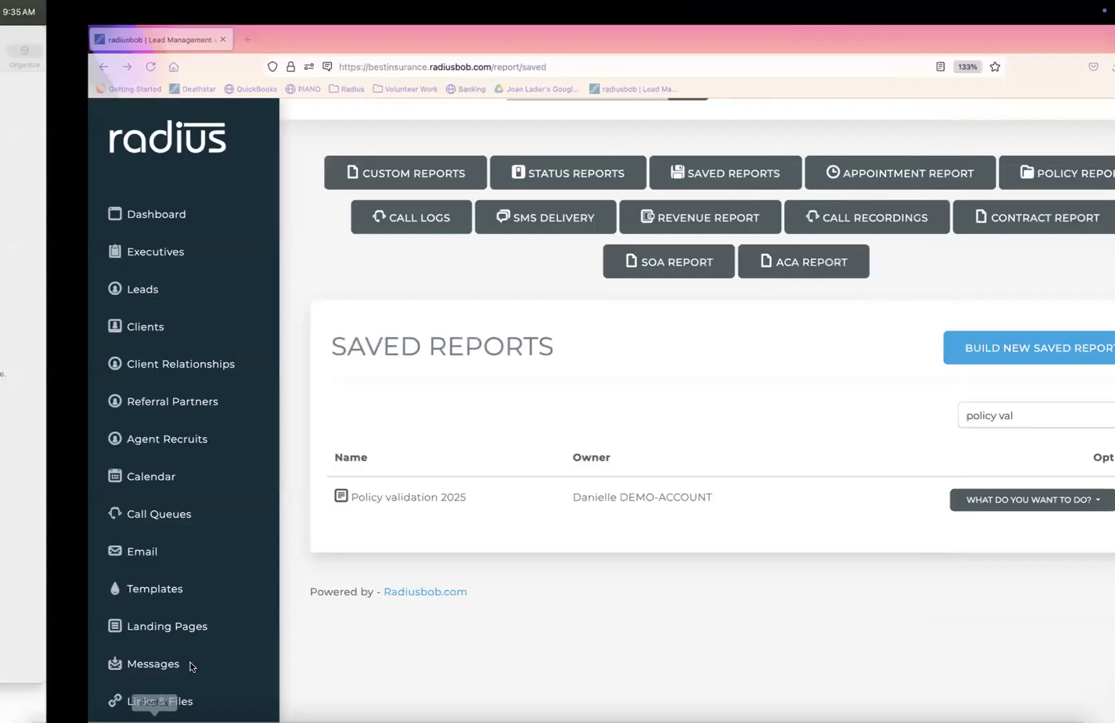
pyautogui.click(105, 298)
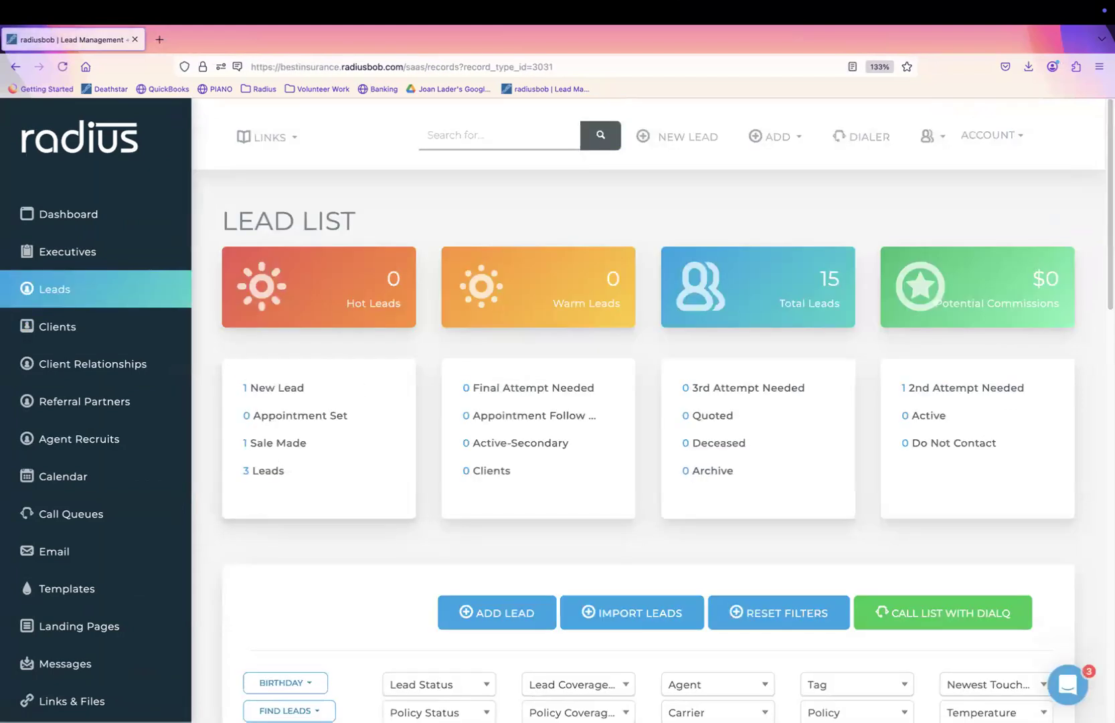
pyautogui.scroll(-4, 222, 351)
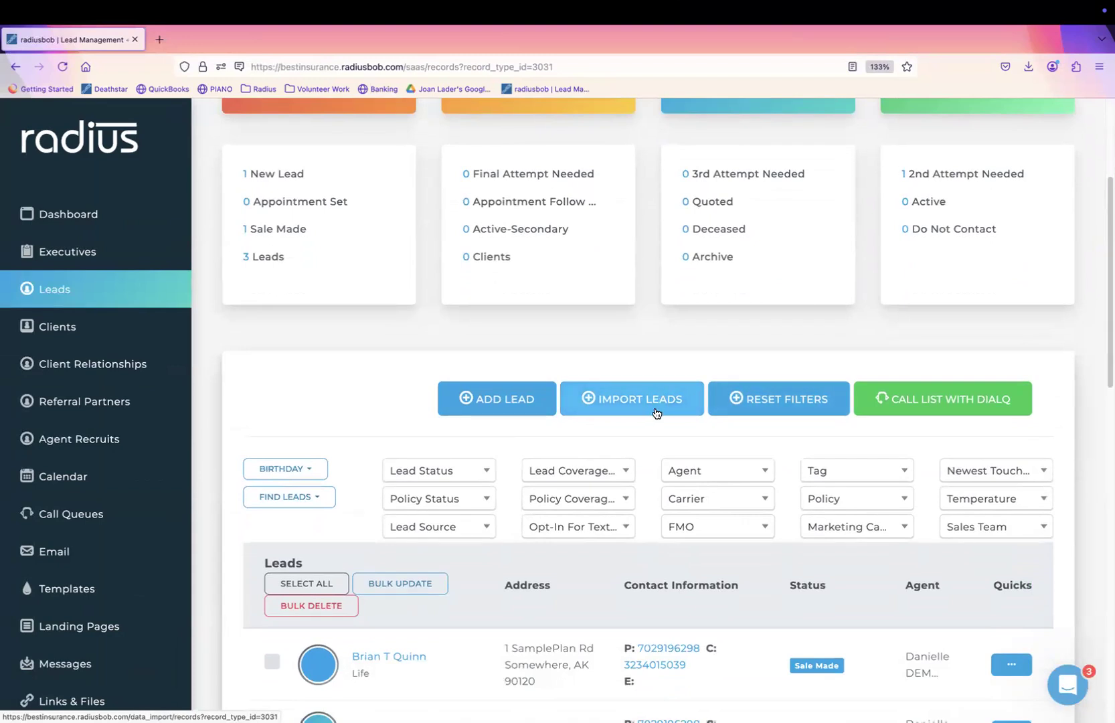
pyautogui.click(656, 412)
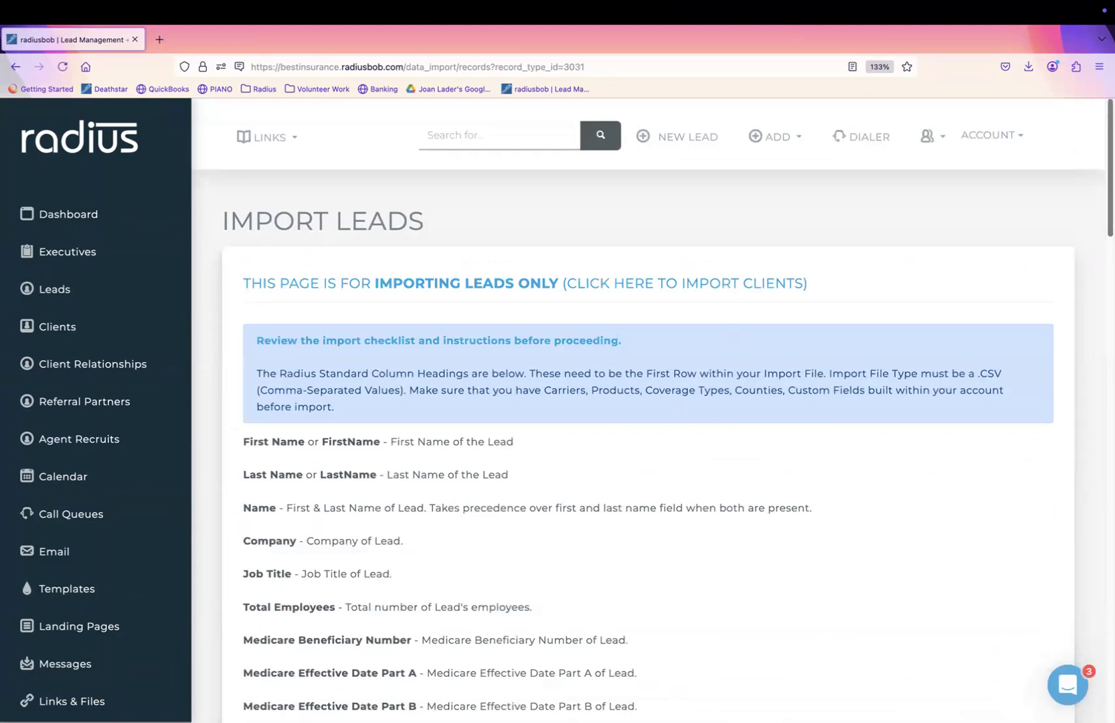
pyautogui.scroll(-15, 1038, 383)
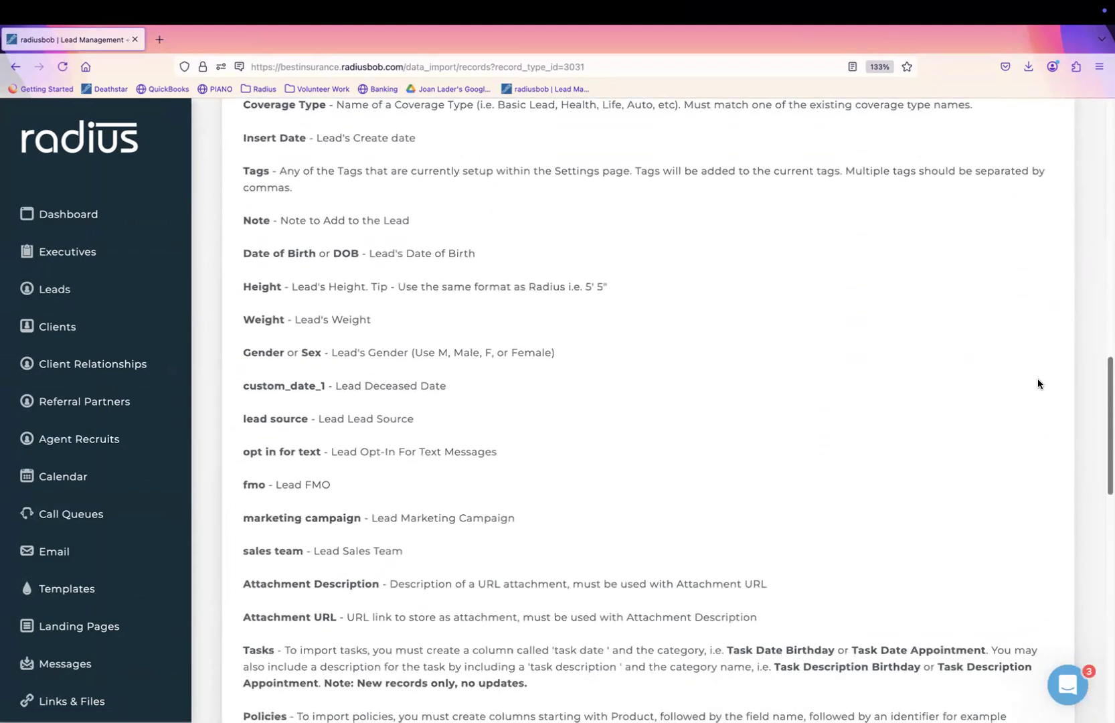
pyautogui.scroll(-7, 1037, 384)
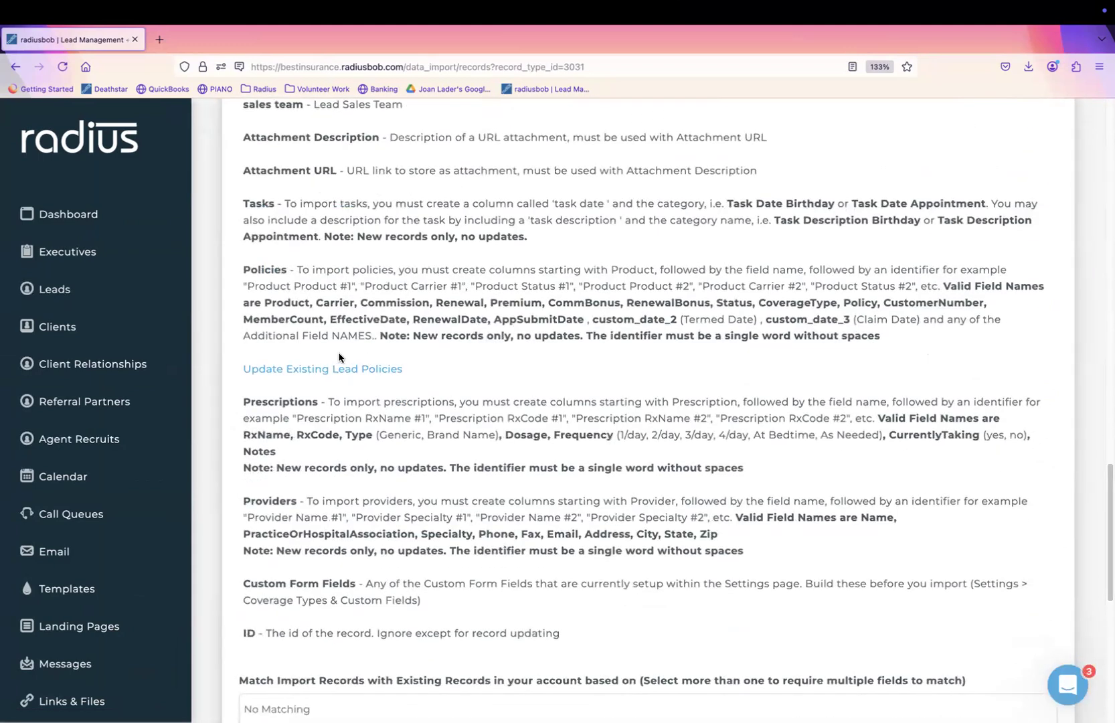
pyautogui.click(322, 370)
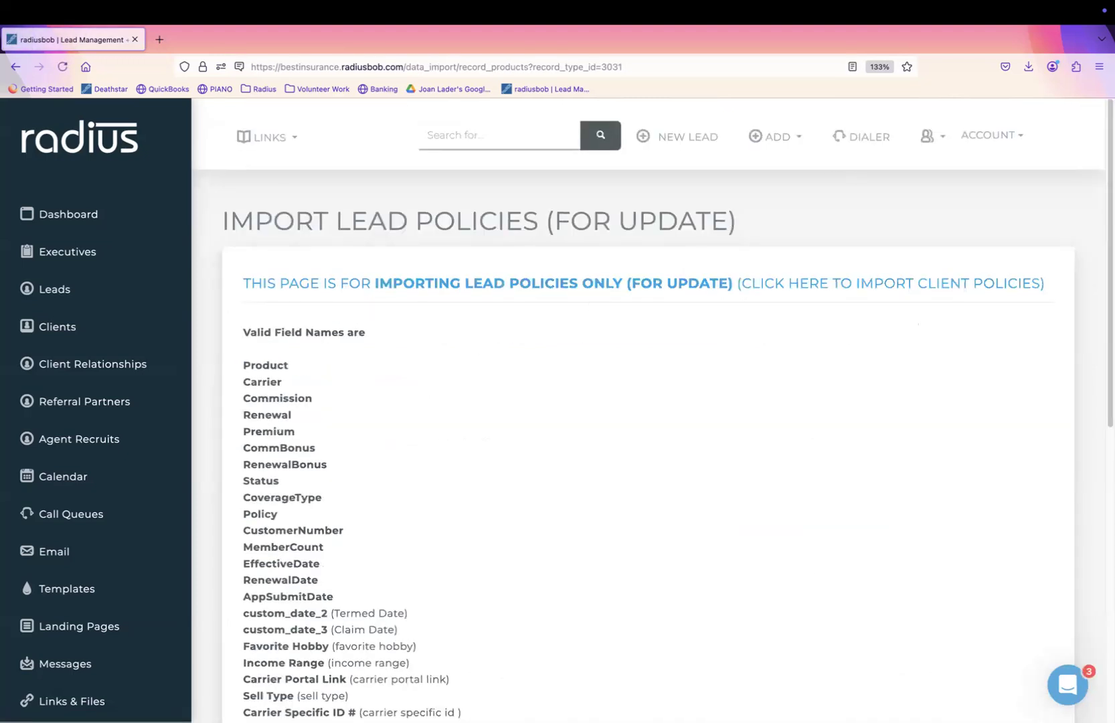
# Find ExampleForToday.csv by searching for "example for t", select it as the import file and proceed to header mapping
pyautogui.scroll(-3, 1084, 267)
pyautogui.scroll(-1, 1078, 280)
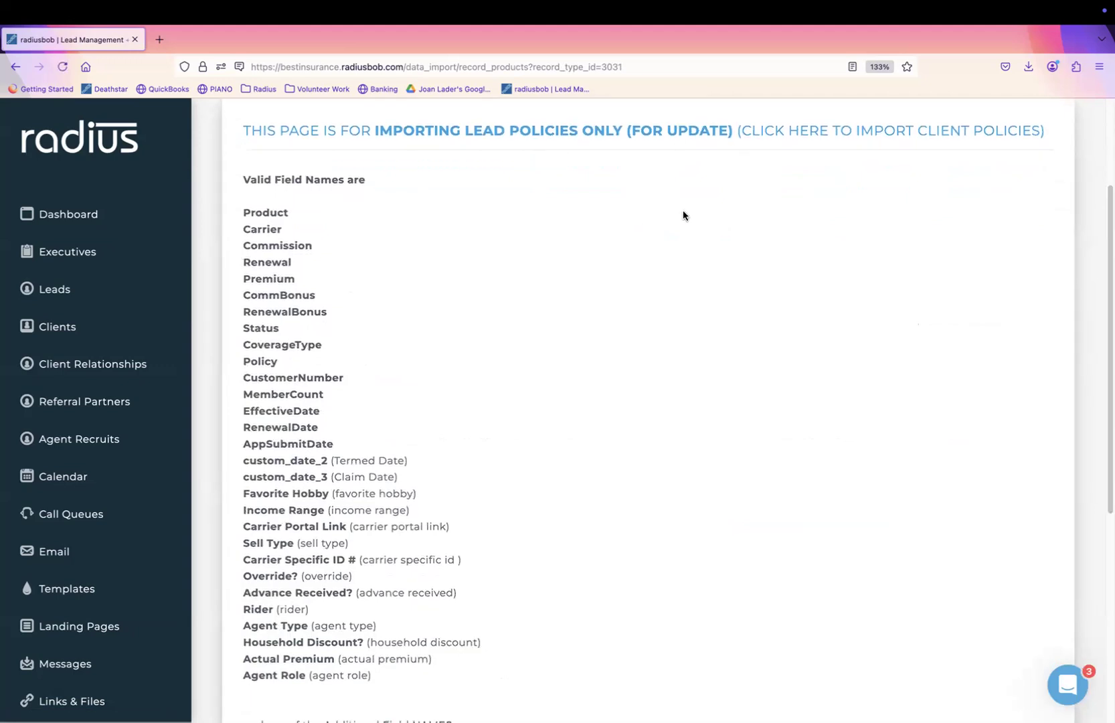
pyautogui.scroll(-3, 1068, 374)
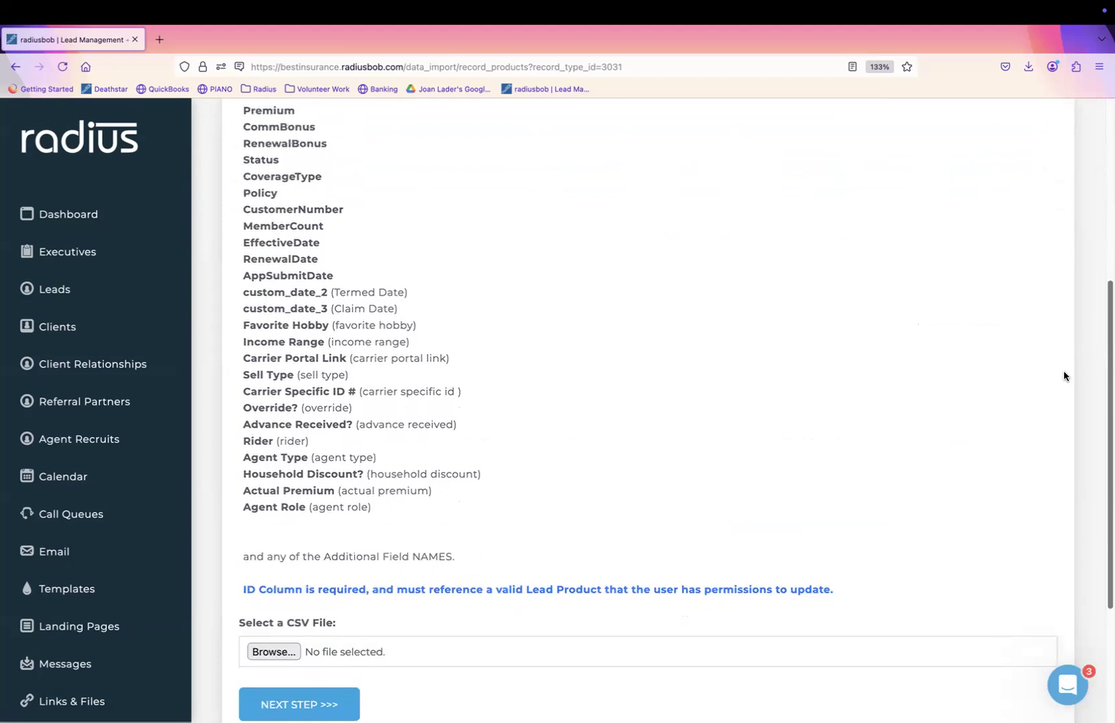
pyautogui.scroll(-2, 1065, 382)
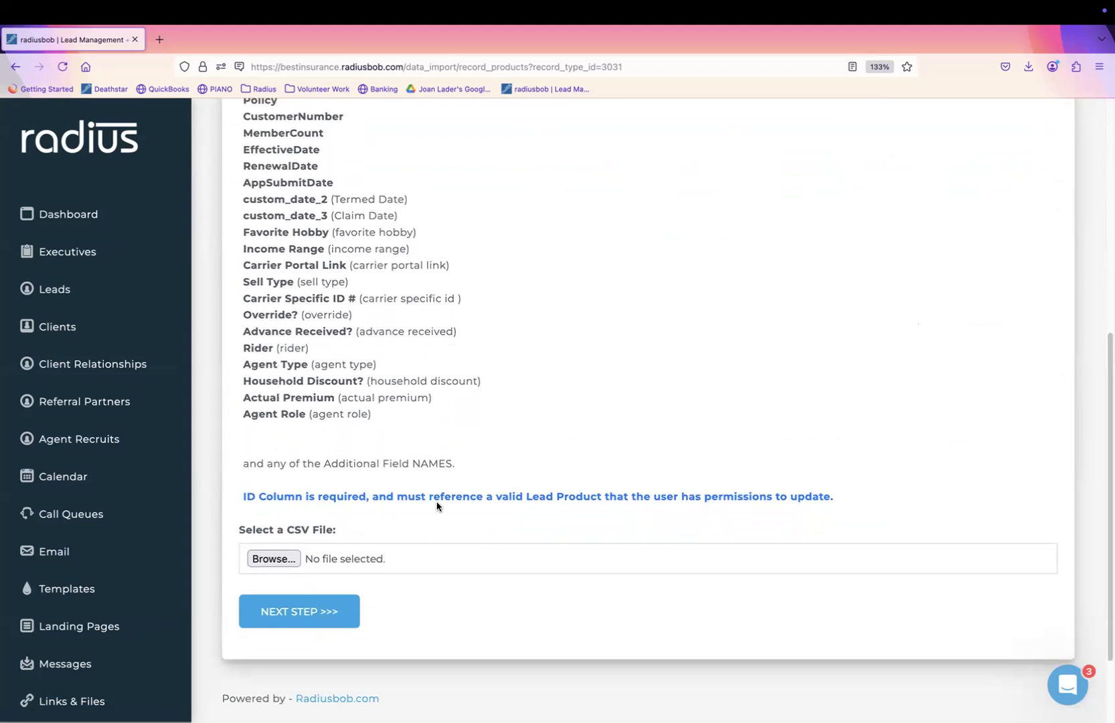
pyautogui.click(284, 559)
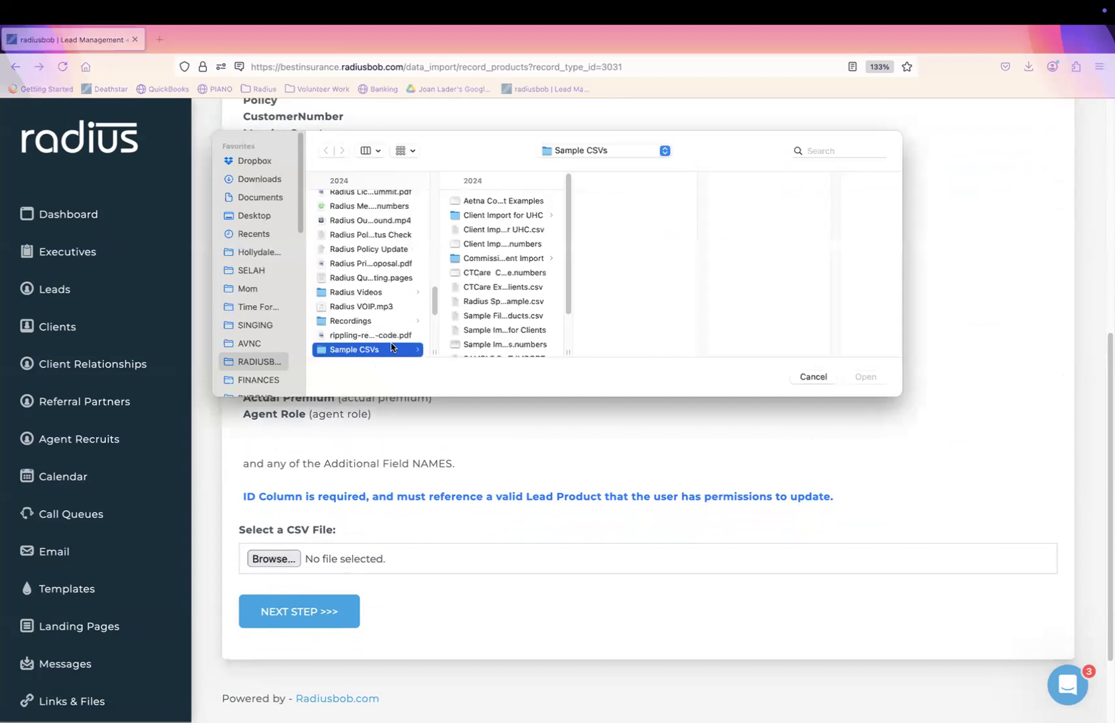
pyautogui.click(267, 216)
pyautogui.moveTo(436, 294); pyautogui.dragTo(435, 246)
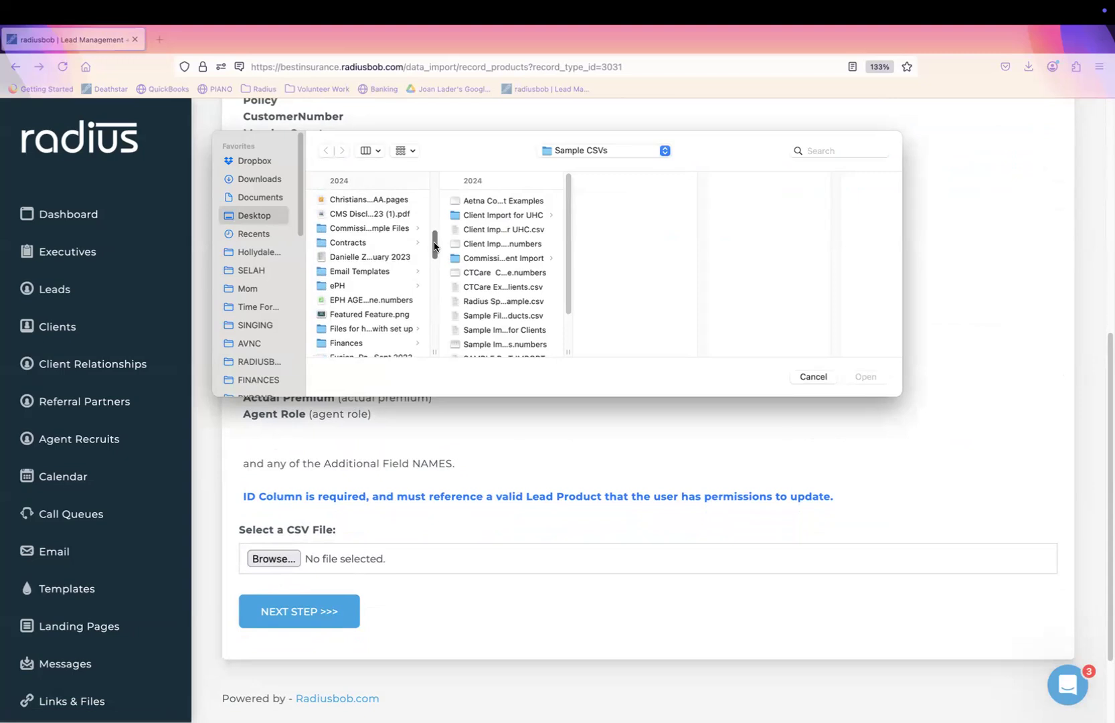
pyautogui.click(830, 148)
pyautogui.write('example')
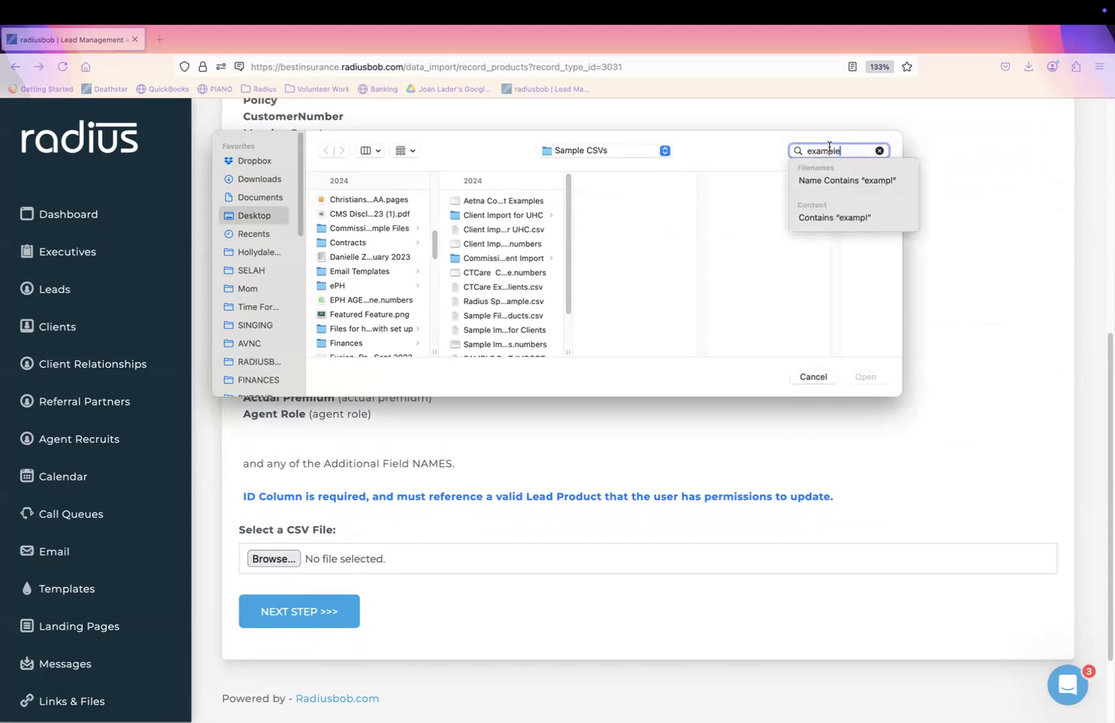
pyautogui.write(' for t')
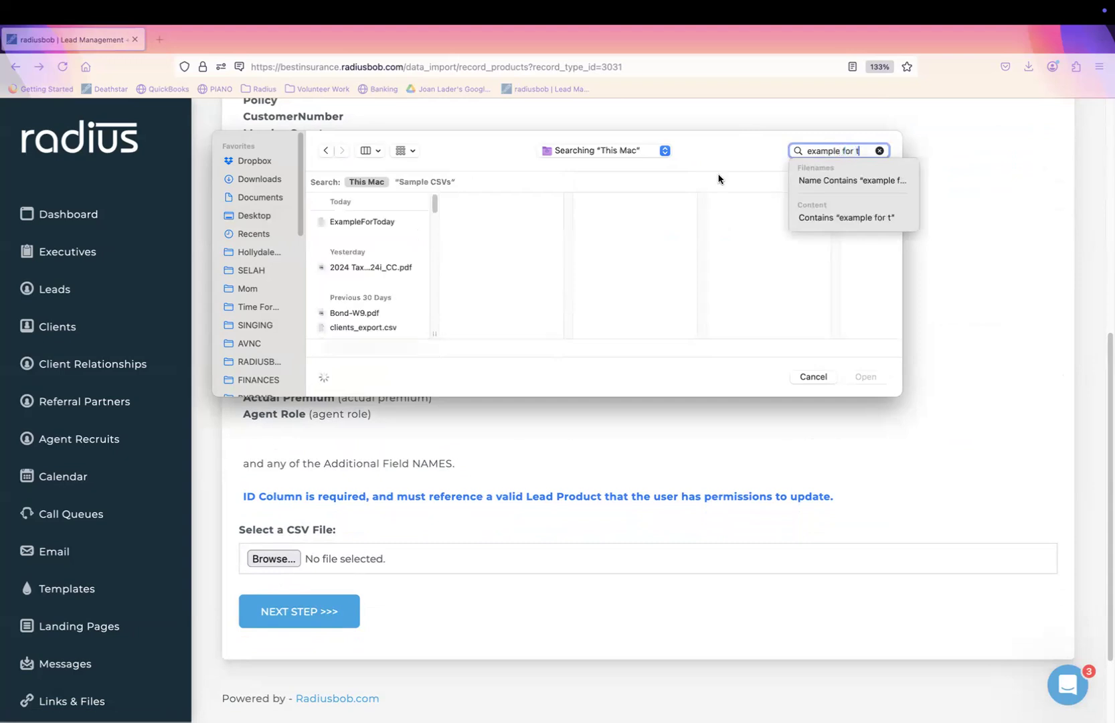
pyautogui.click(372, 222)
pyautogui.click(372, 223)
pyautogui.click(866, 377)
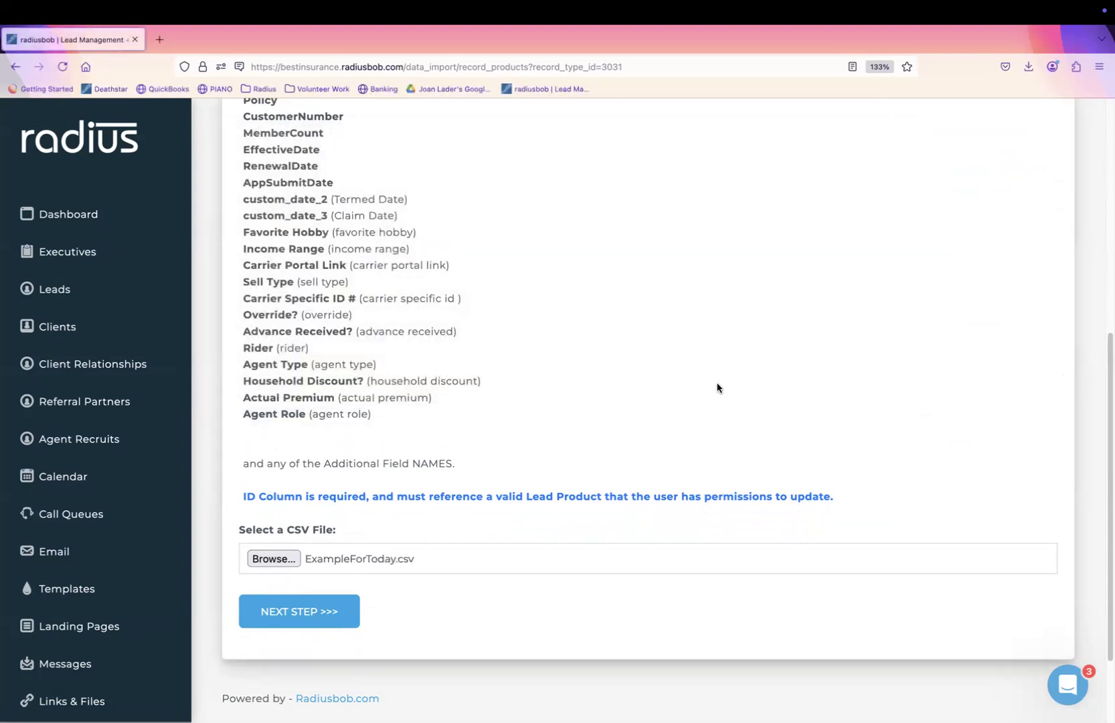
pyautogui.click(300, 610)
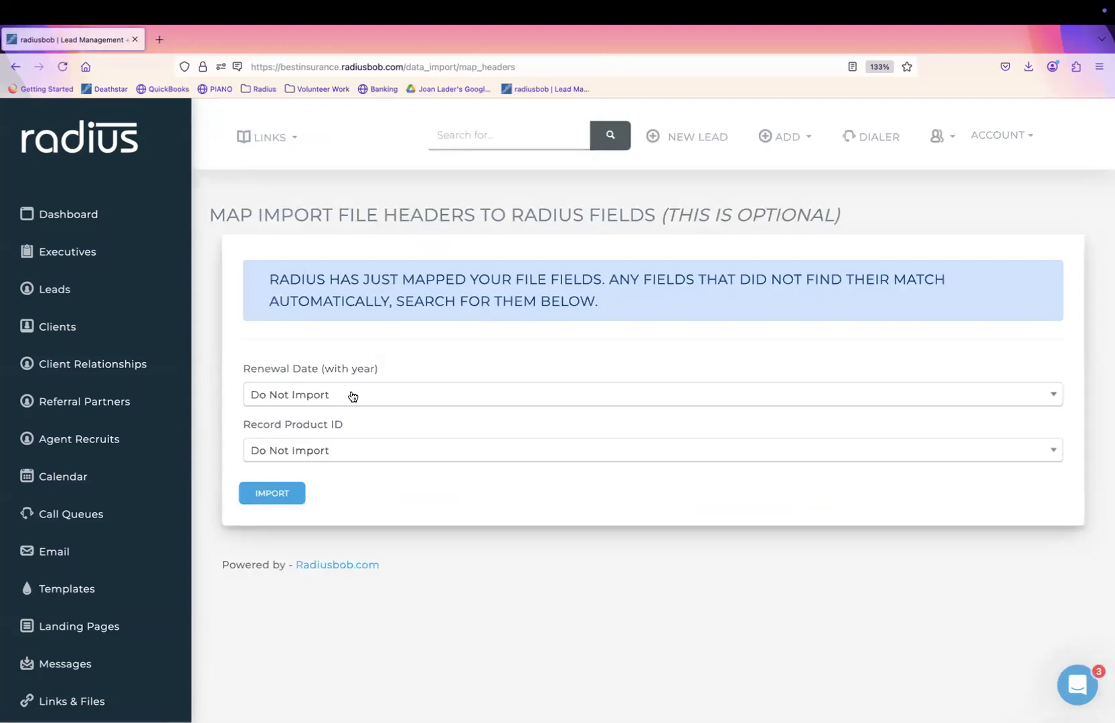
# Map Renewal Date (with year) to RenewalDate and Record Product ID to Record Id, then run the import
pyautogui.click(328, 395)
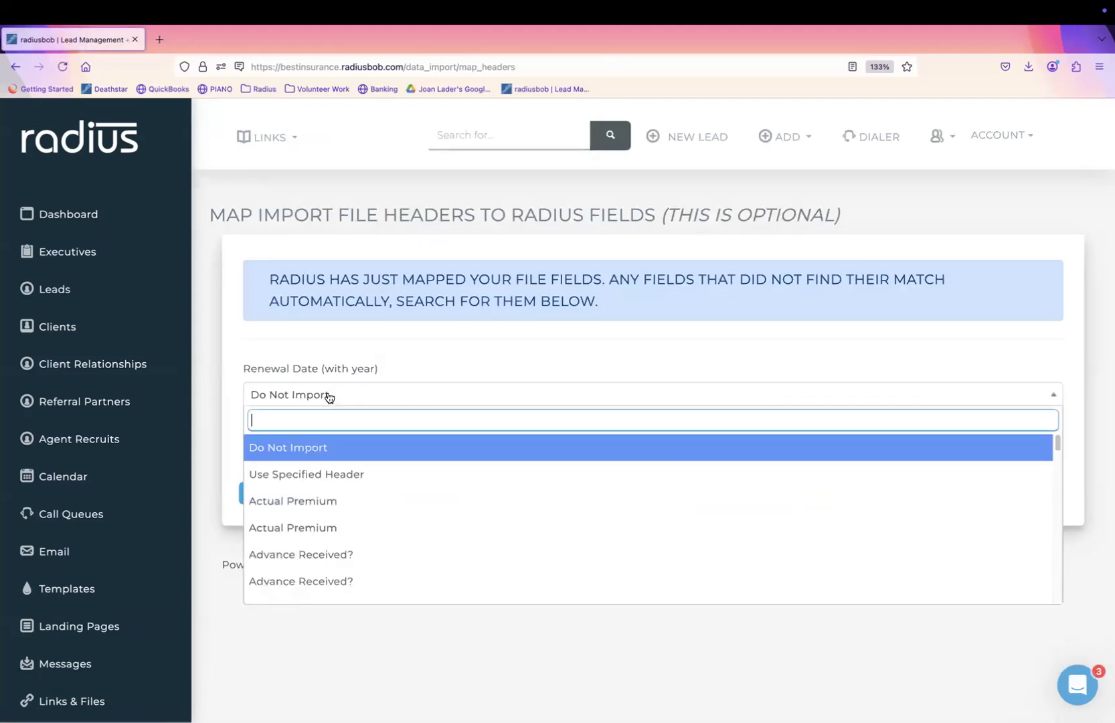
pyautogui.write('renewa')
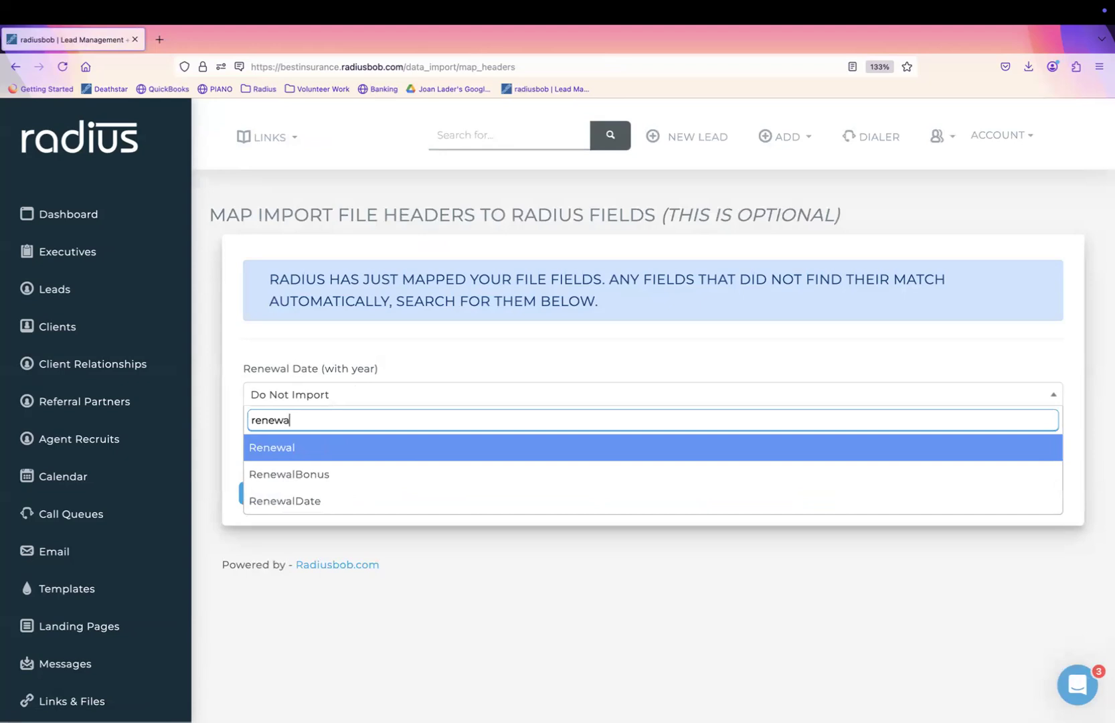
pyautogui.click(316, 503)
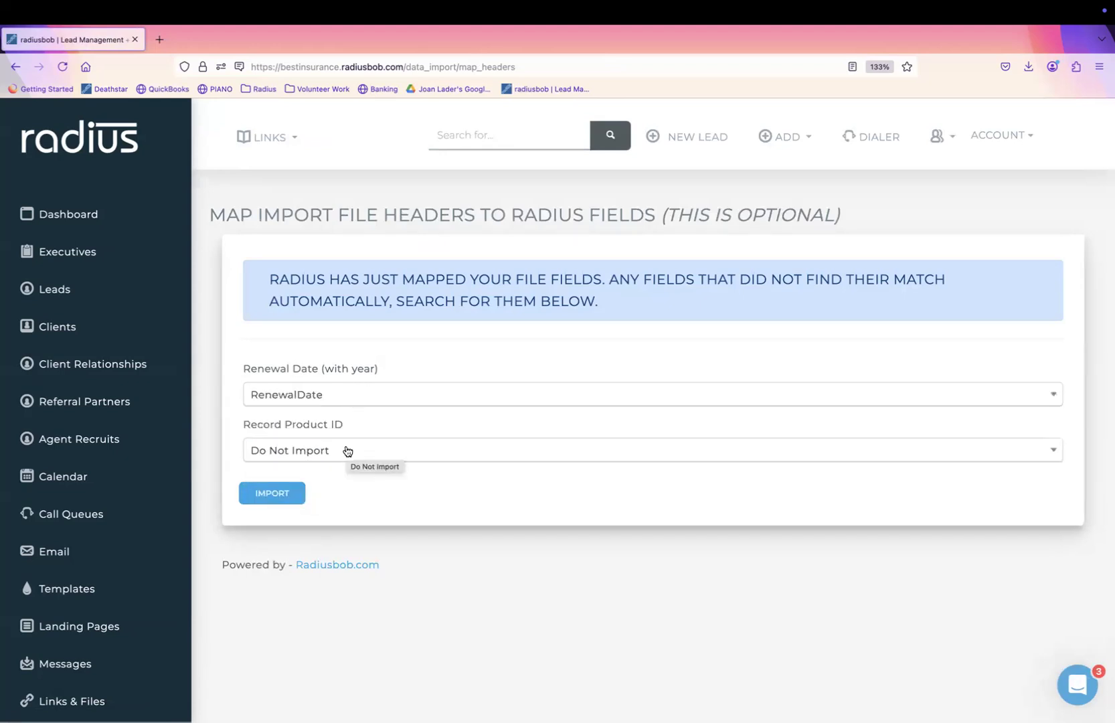
pyautogui.click(322, 456)
pyautogui.write('recor')
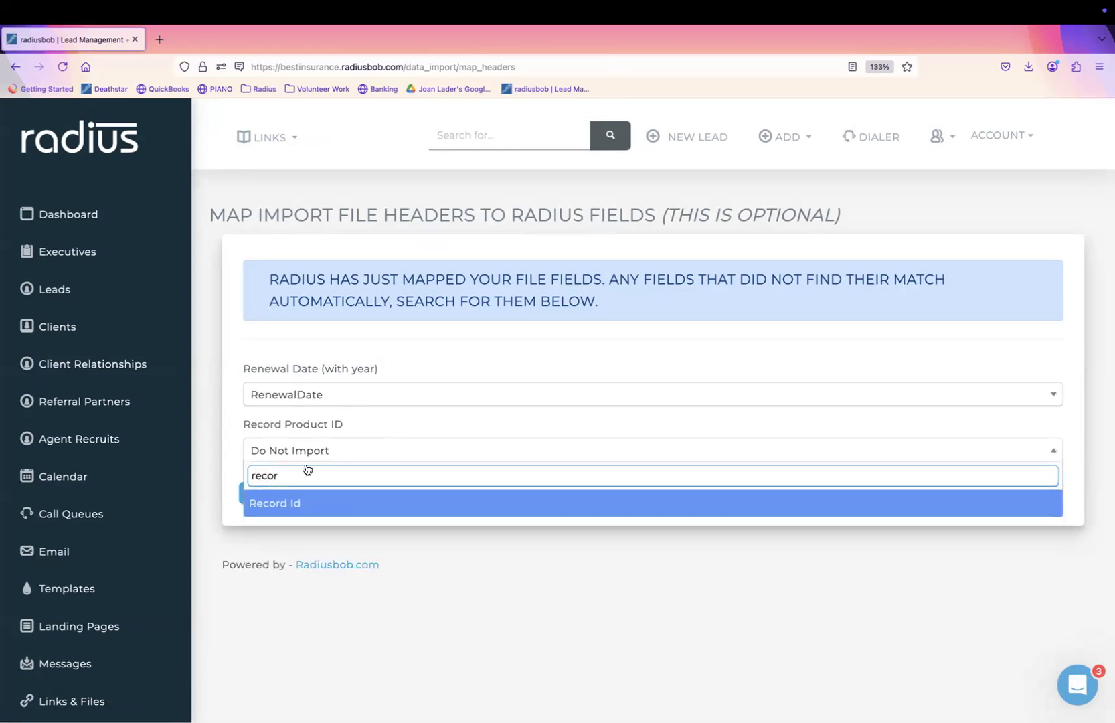
pyautogui.click(294, 503)
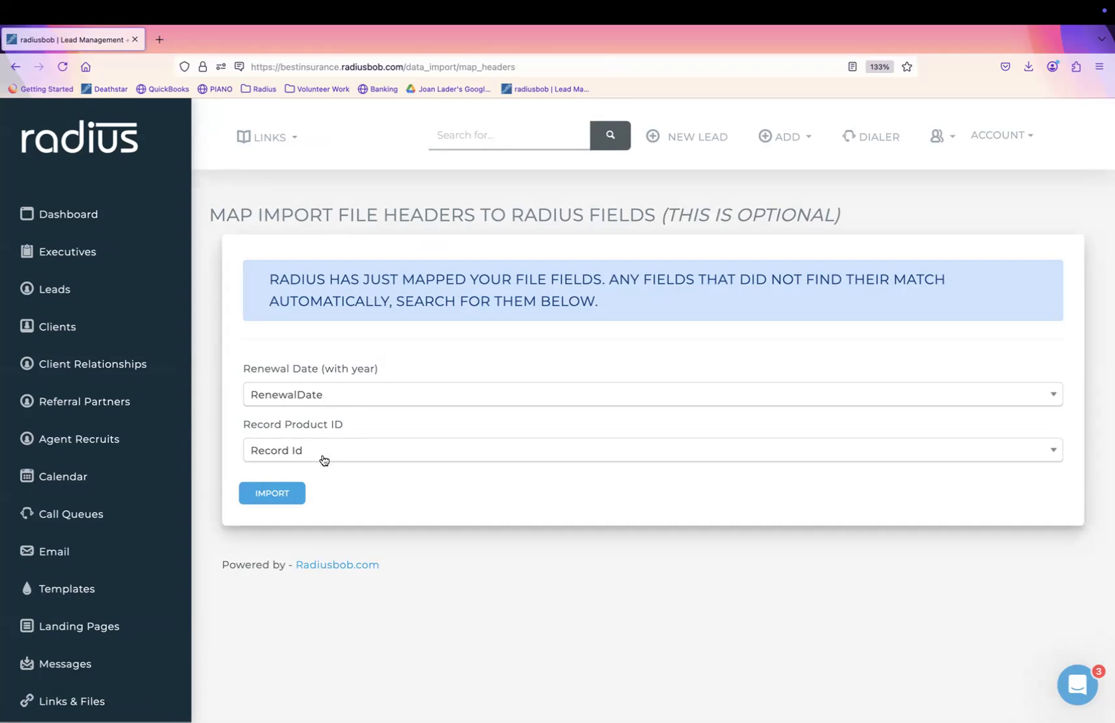
pyautogui.click(345, 395)
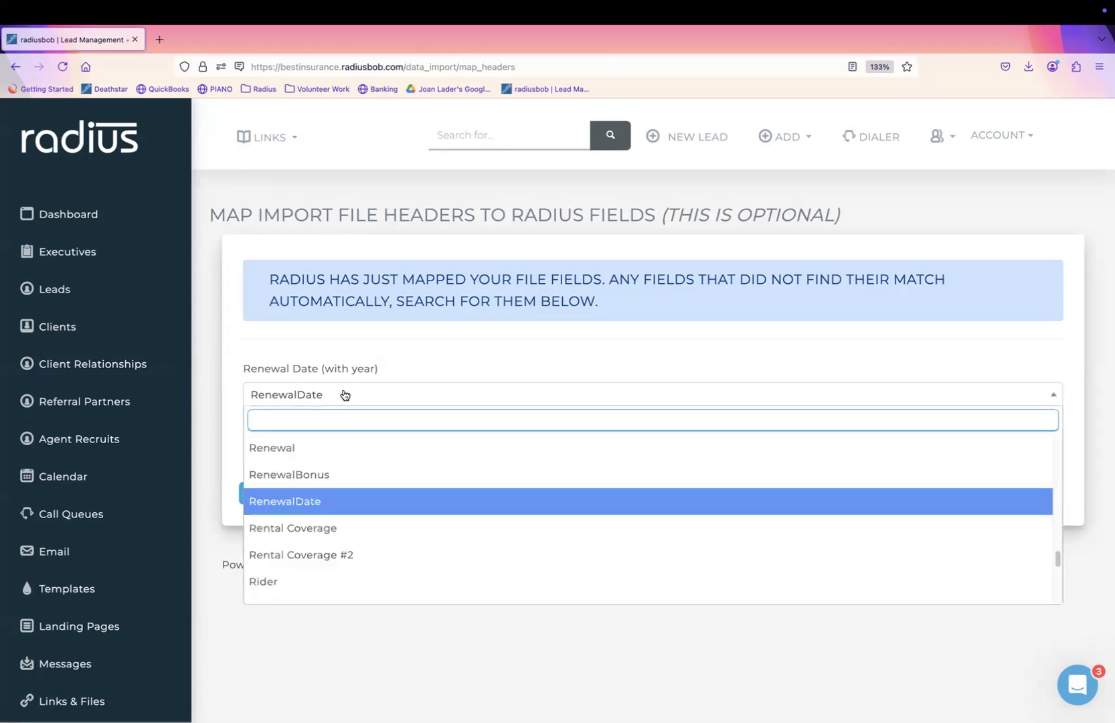
pyautogui.click(303, 298)
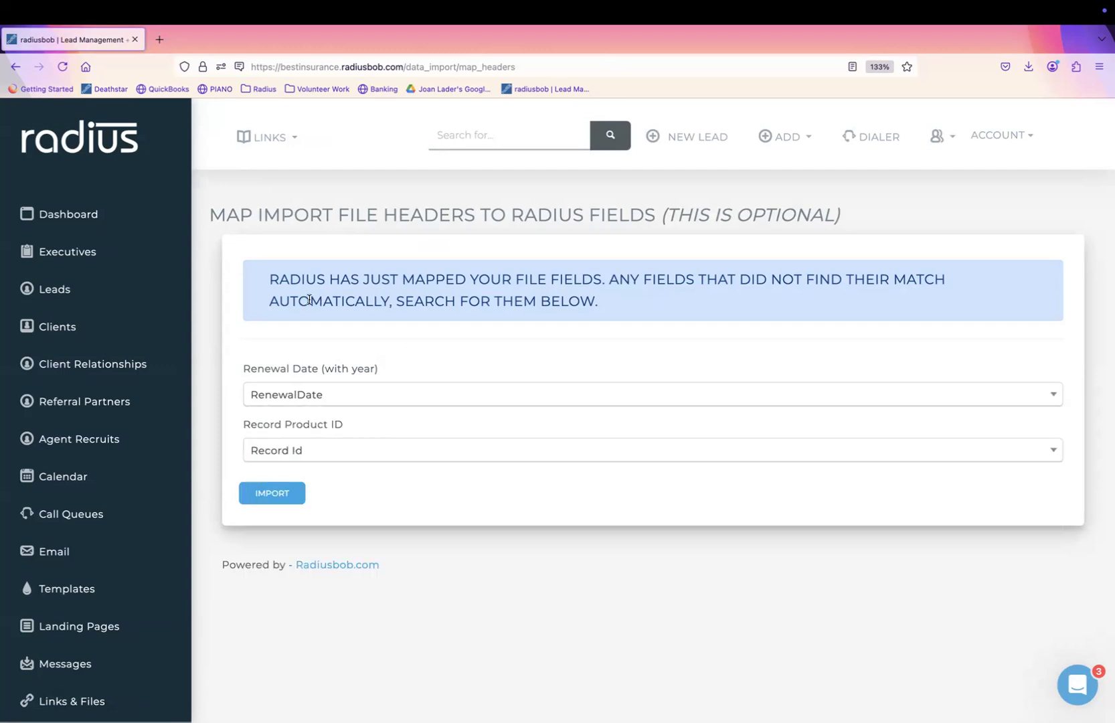
pyautogui.click(271, 494)
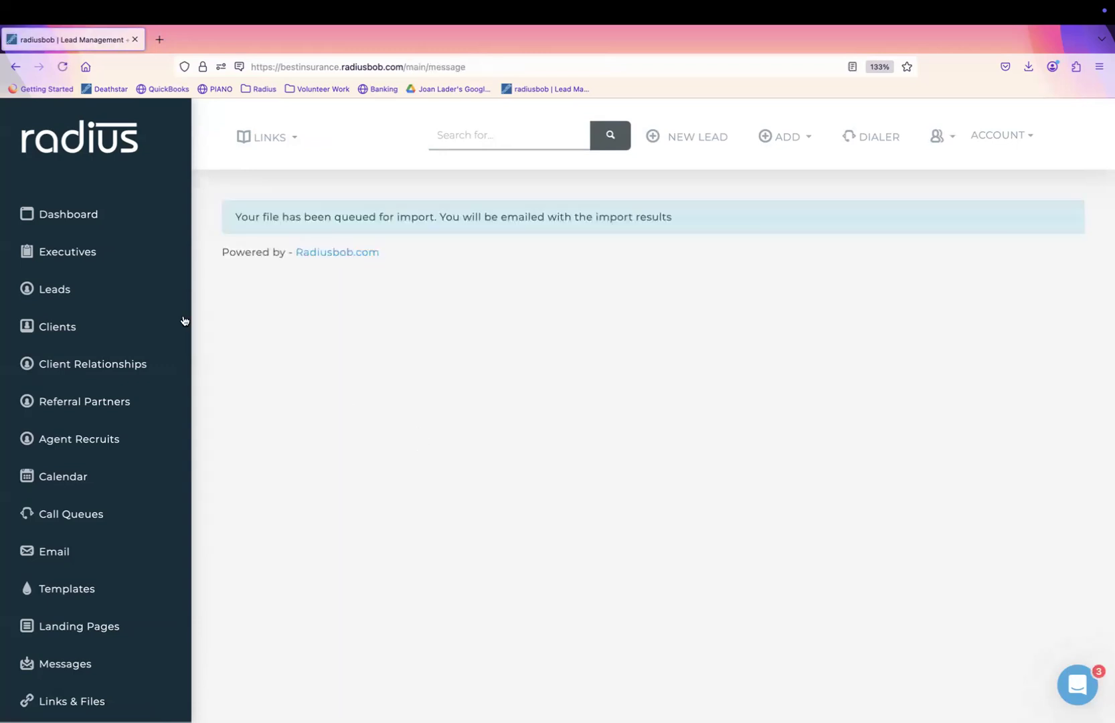
# Open the lead with the Sale Made status from the lead list and convert it to a client
pyautogui.click(65, 297)
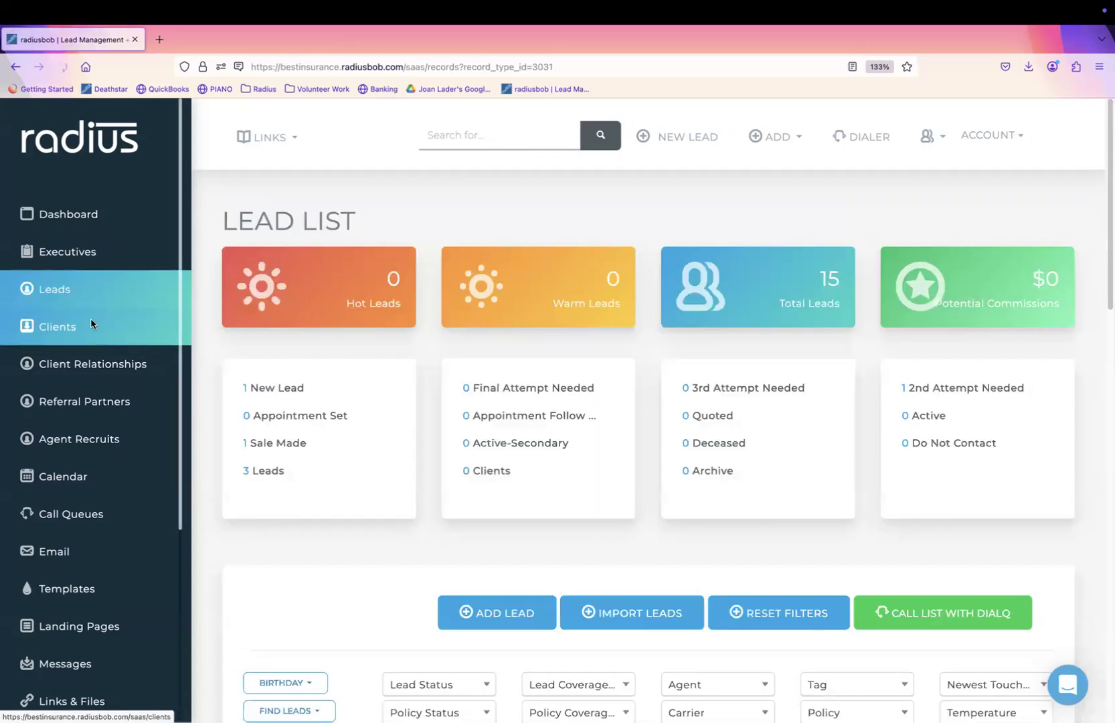
pyautogui.scroll(-3, 1088, 329)
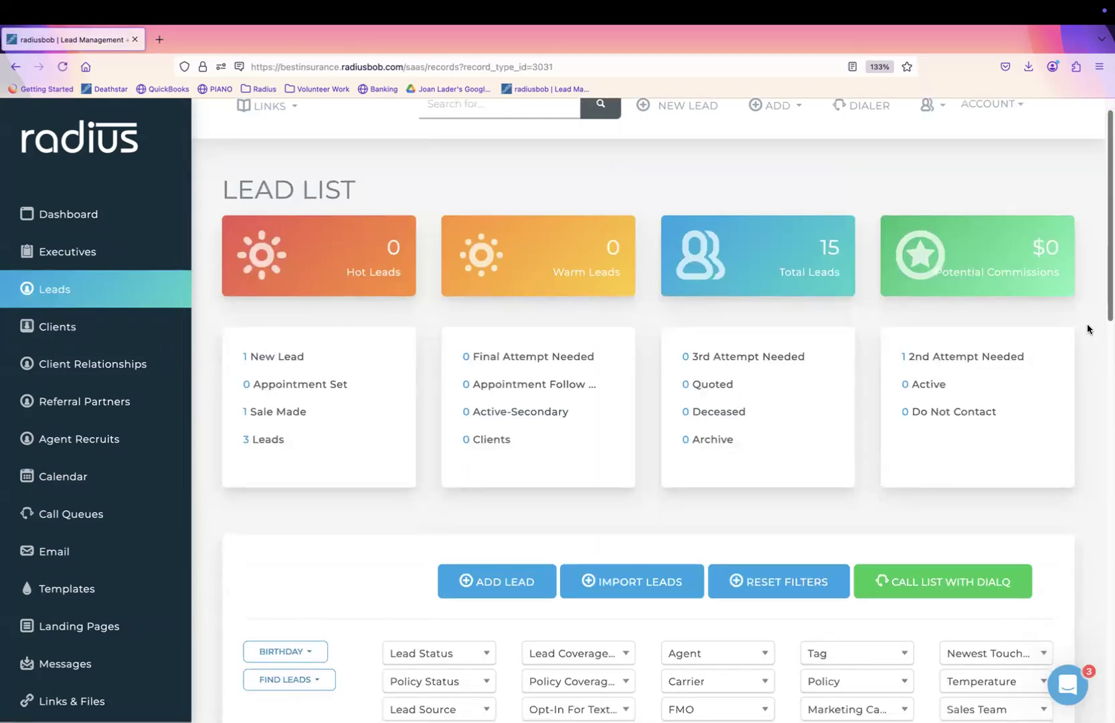
pyautogui.scroll(-5, 1088, 329)
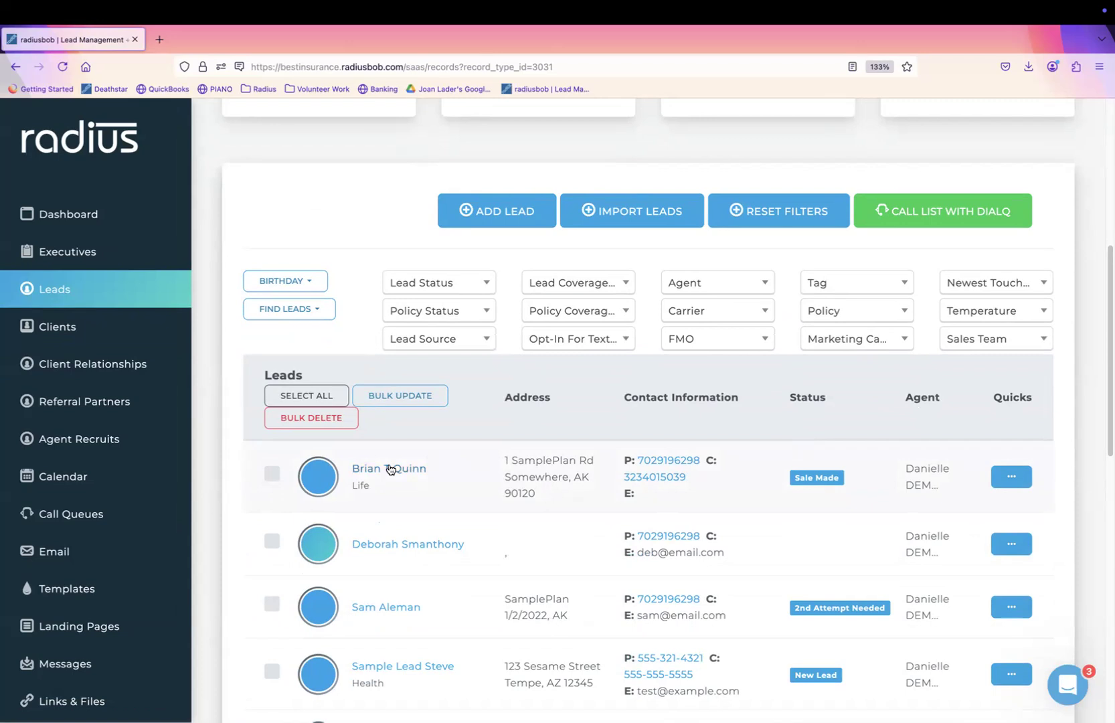
pyautogui.click(421, 466)
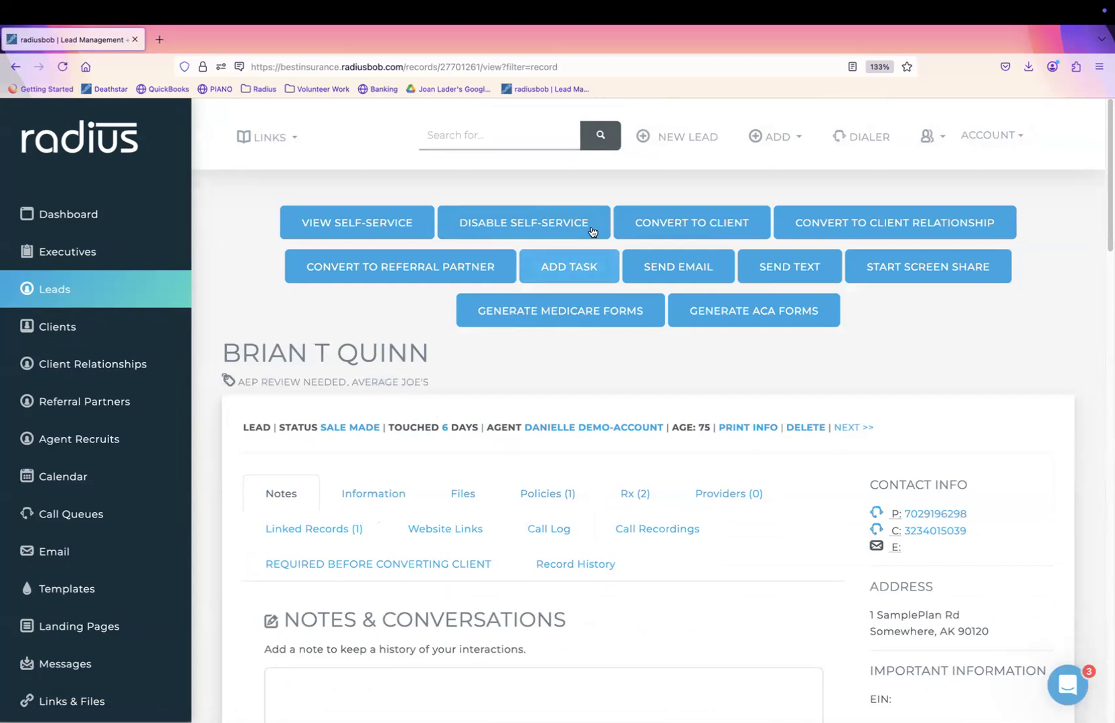
pyautogui.click(675, 221)
pyautogui.click(727, 225)
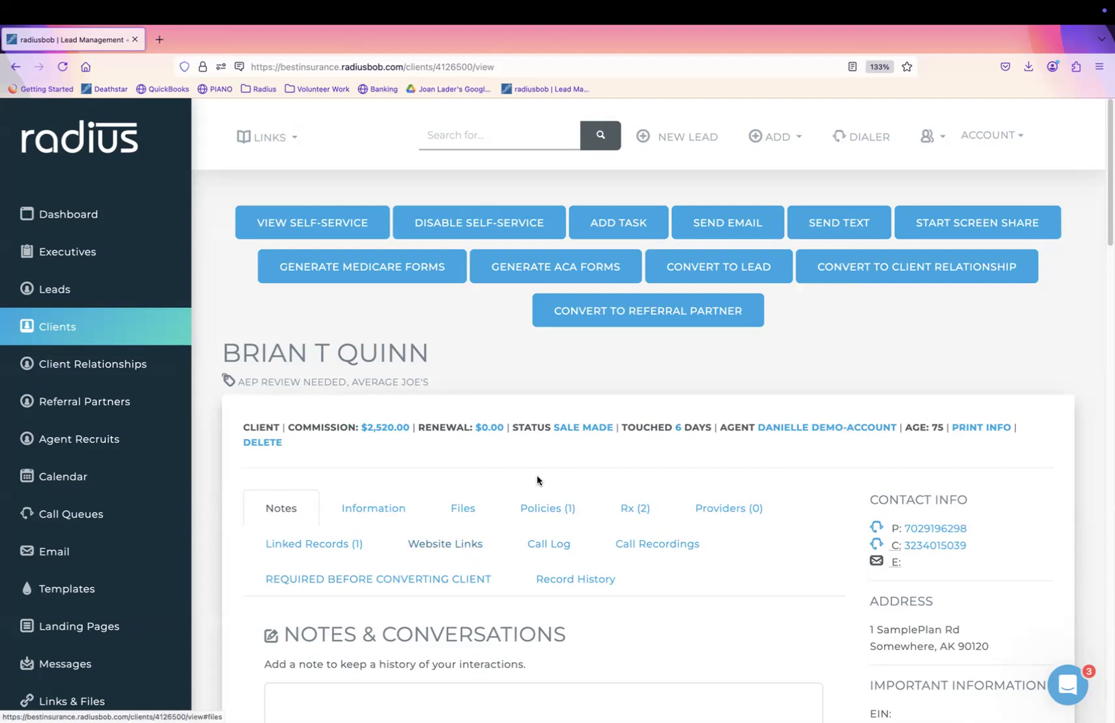
# Examine the converted client's policy, including its dates, premium, commission and renewal columns
pyautogui.click(556, 508)
pyautogui.scroll(-7, 702, 441)
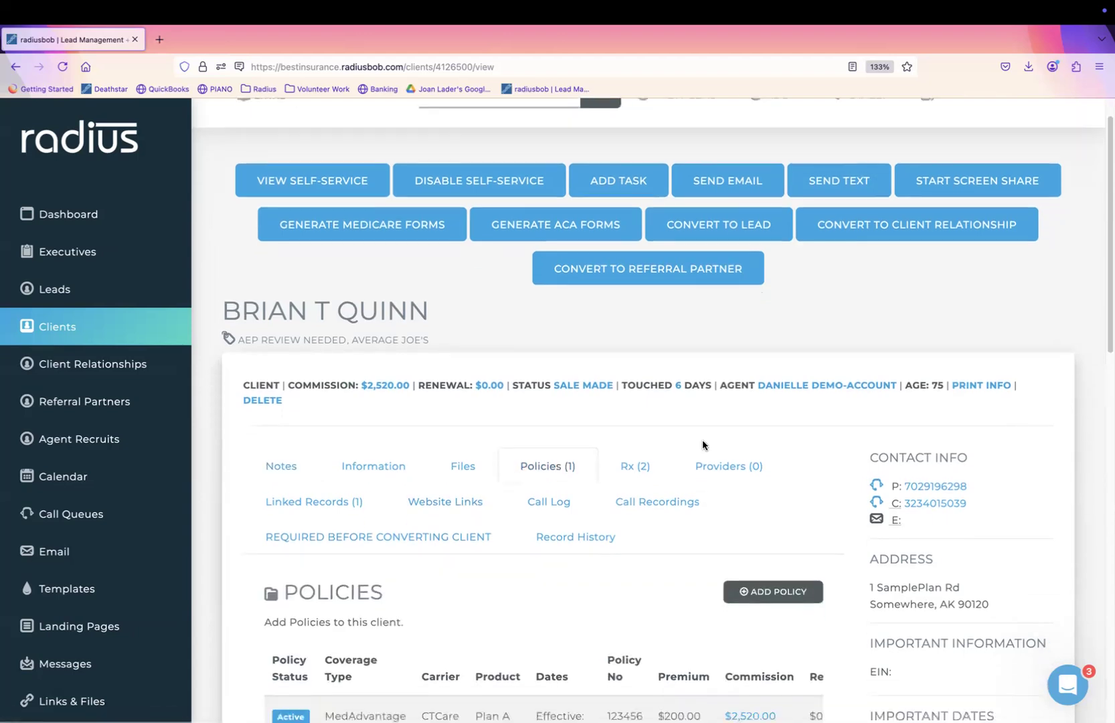
pyautogui.moveTo(714, 429); pyautogui.dragTo(790, 425)
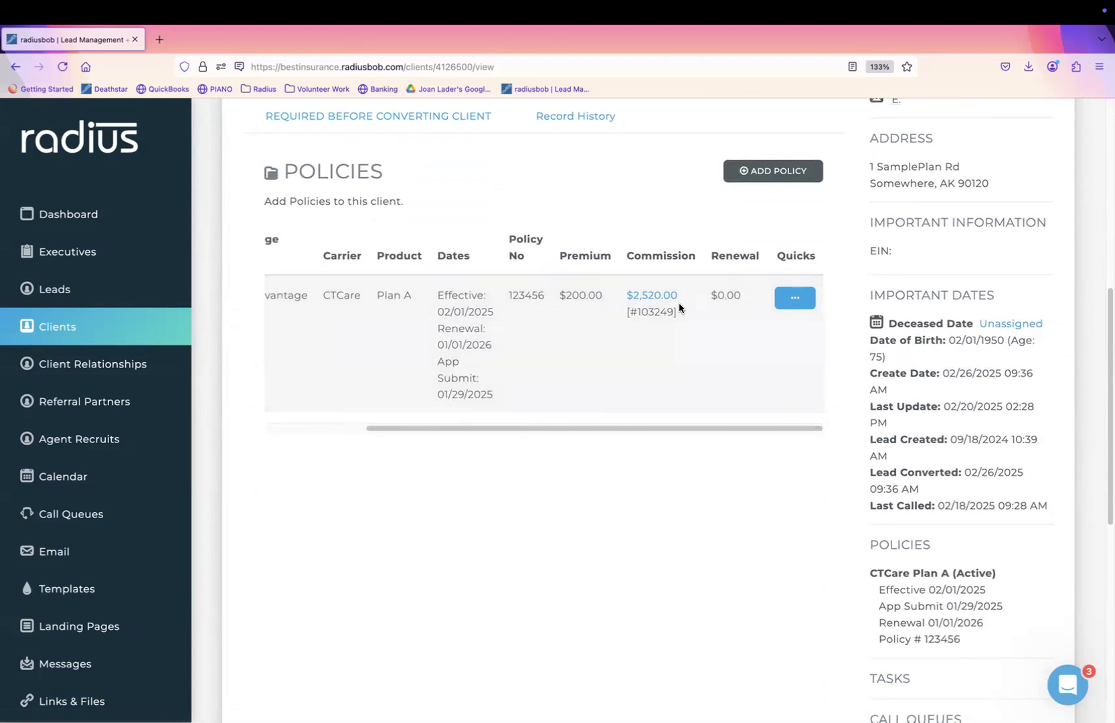
# Review the policy's commissions and renewals, opening the prompt to generate renewal payments and cancelling it
pyautogui.moveTo(498, 351); pyautogui.dragTo(436, 326)
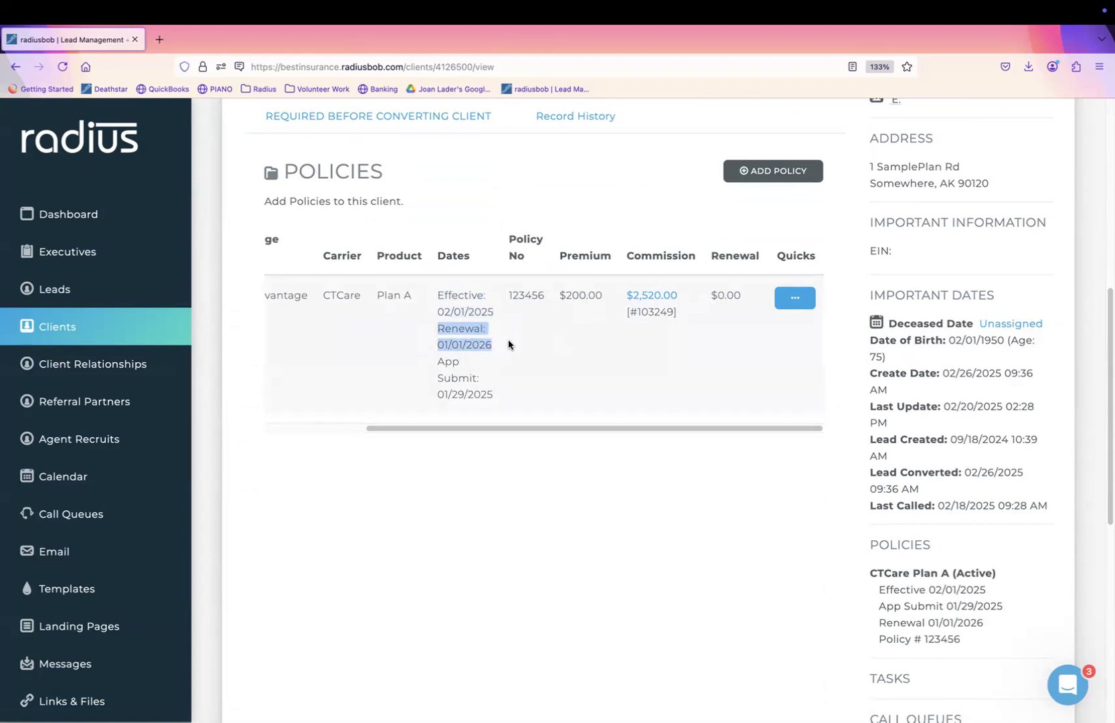
pyautogui.click(655, 296)
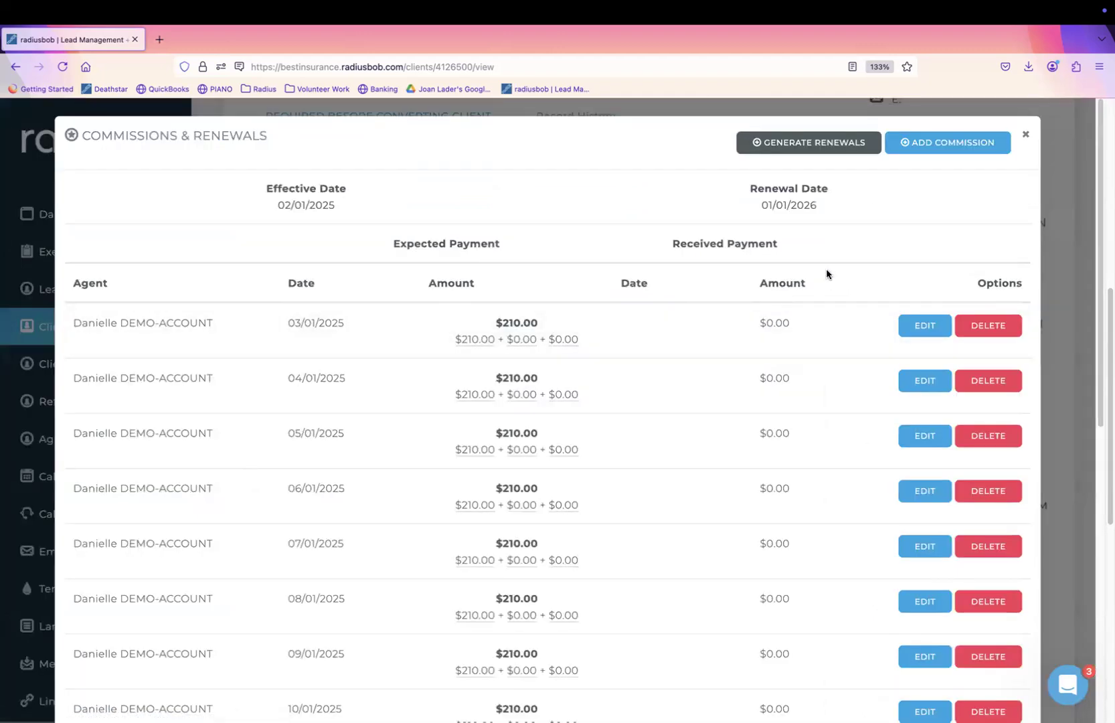
pyautogui.click(859, 143)
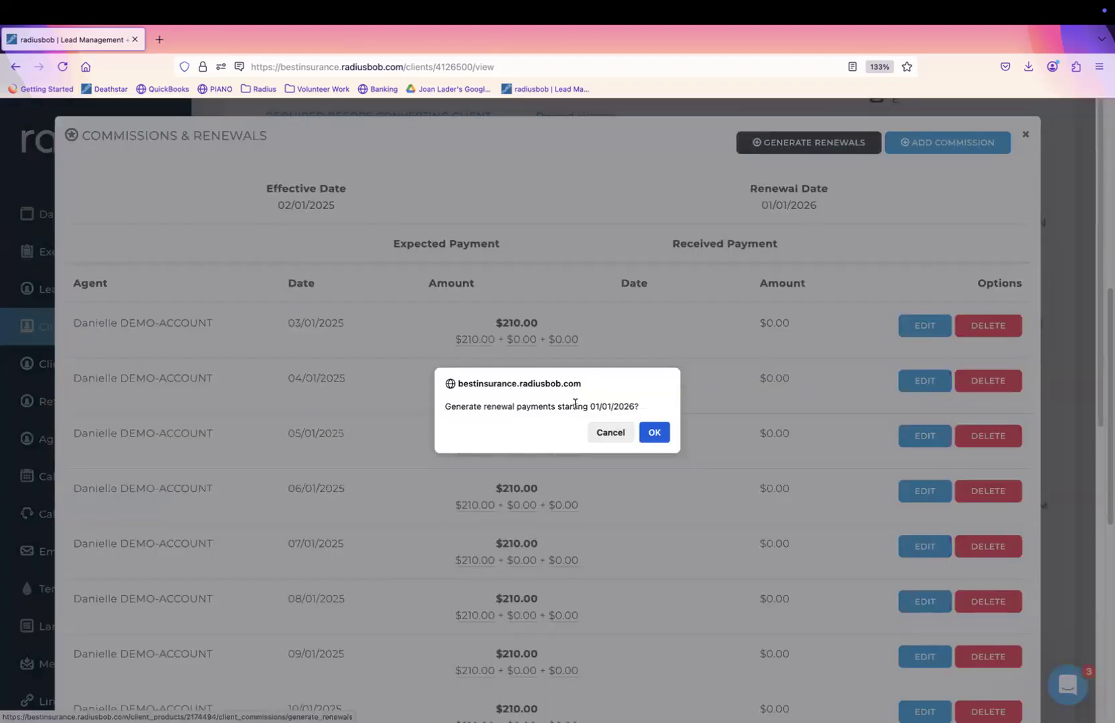
pyautogui.moveTo(588, 406); pyautogui.dragTo(651, 405)
pyautogui.click(610, 435)
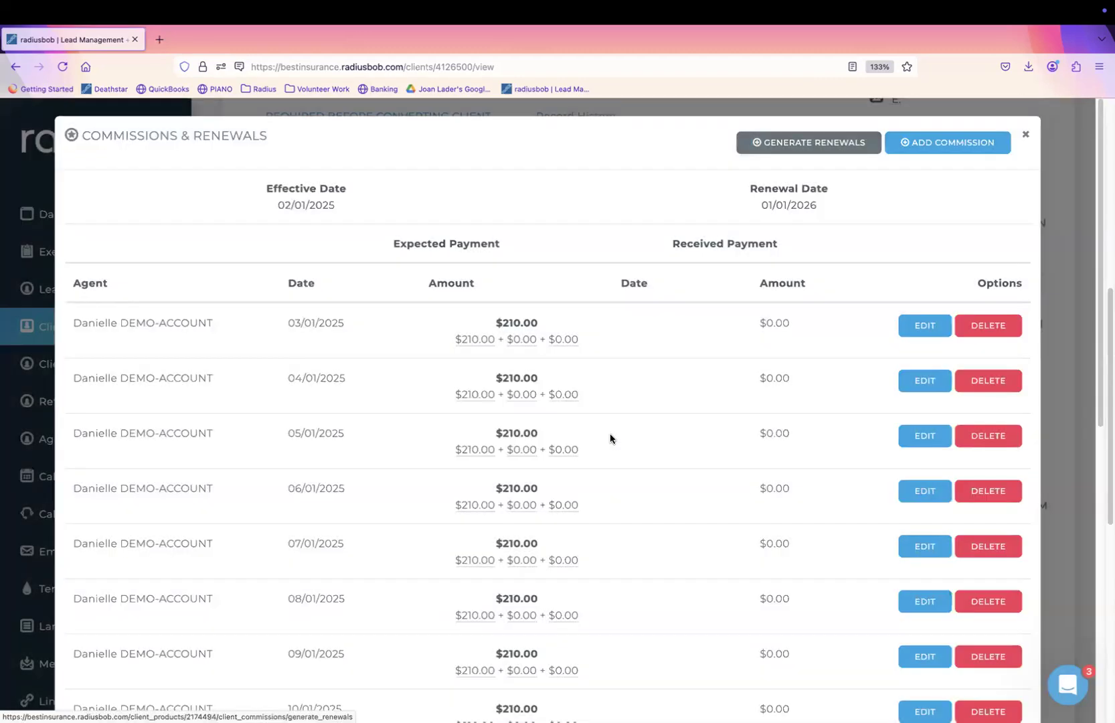
pyautogui.click(1024, 134)
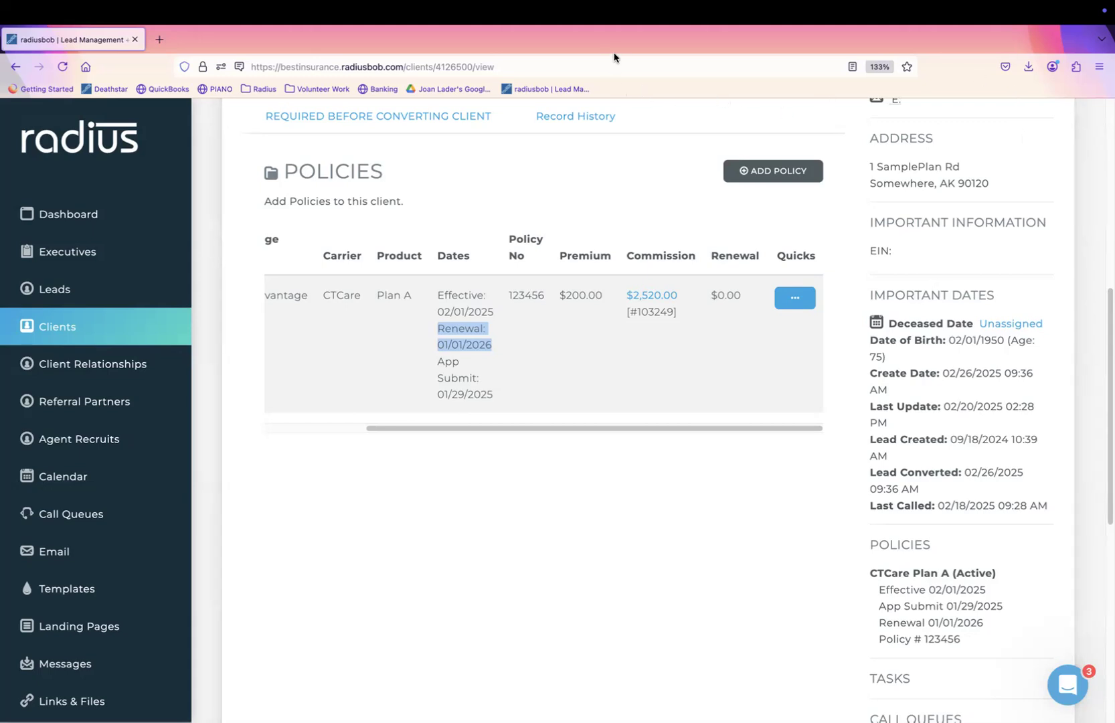
# Open a carrier commission import from file and select CTCare as the carrier
pyautogui.click(635, 50)
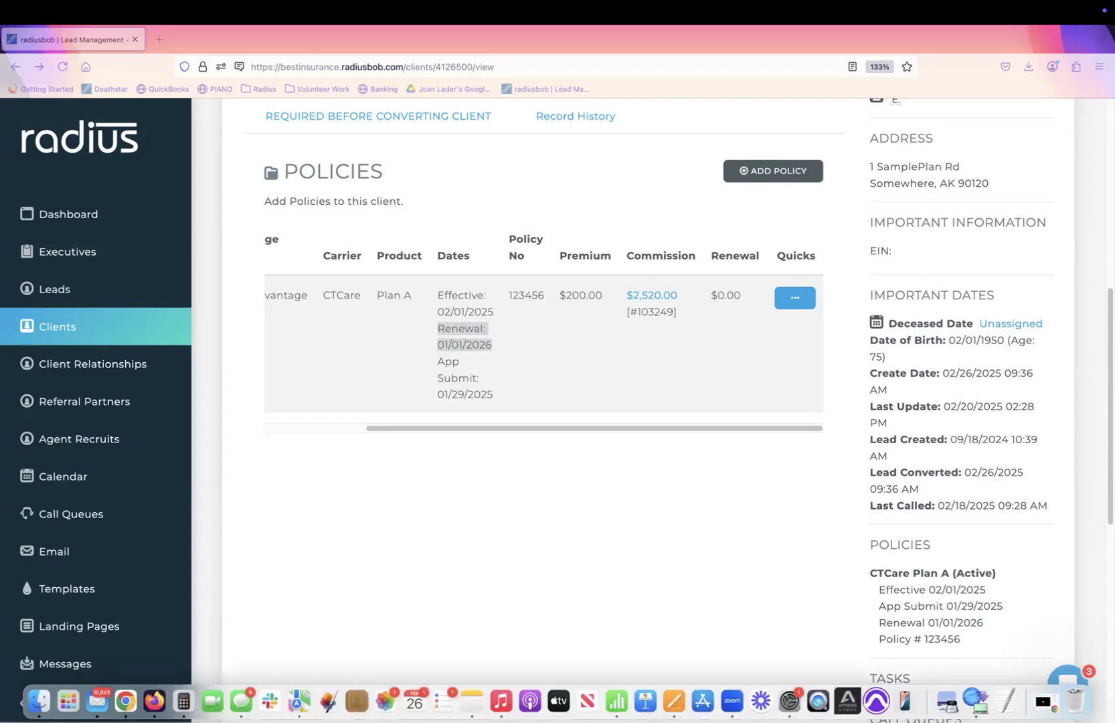
pyautogui.moveTo(176, 491); pyautogui.dragTo(179, 634)
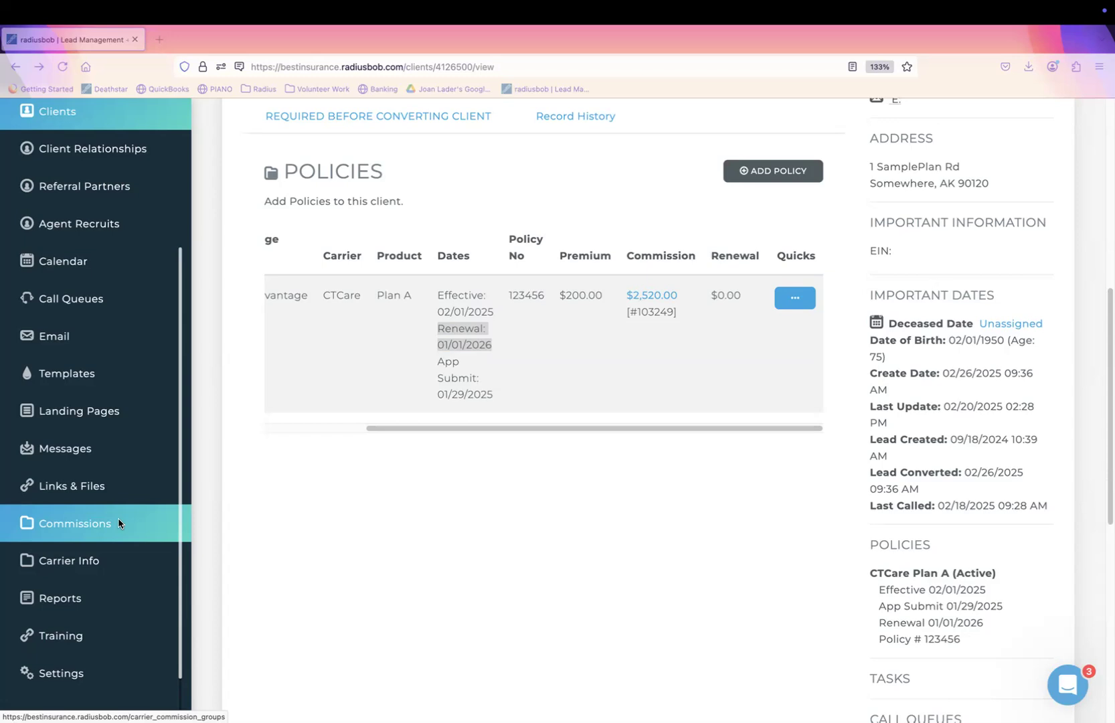
pyautogui.click(88, 524)
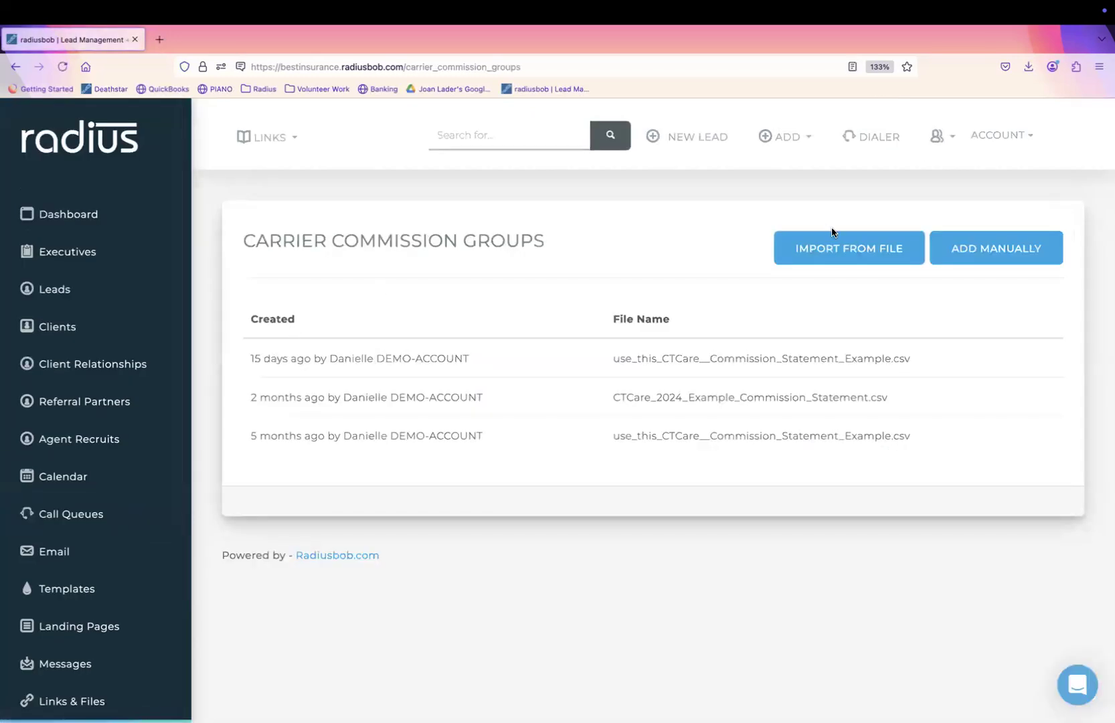
pyautogui.click(835, 260)
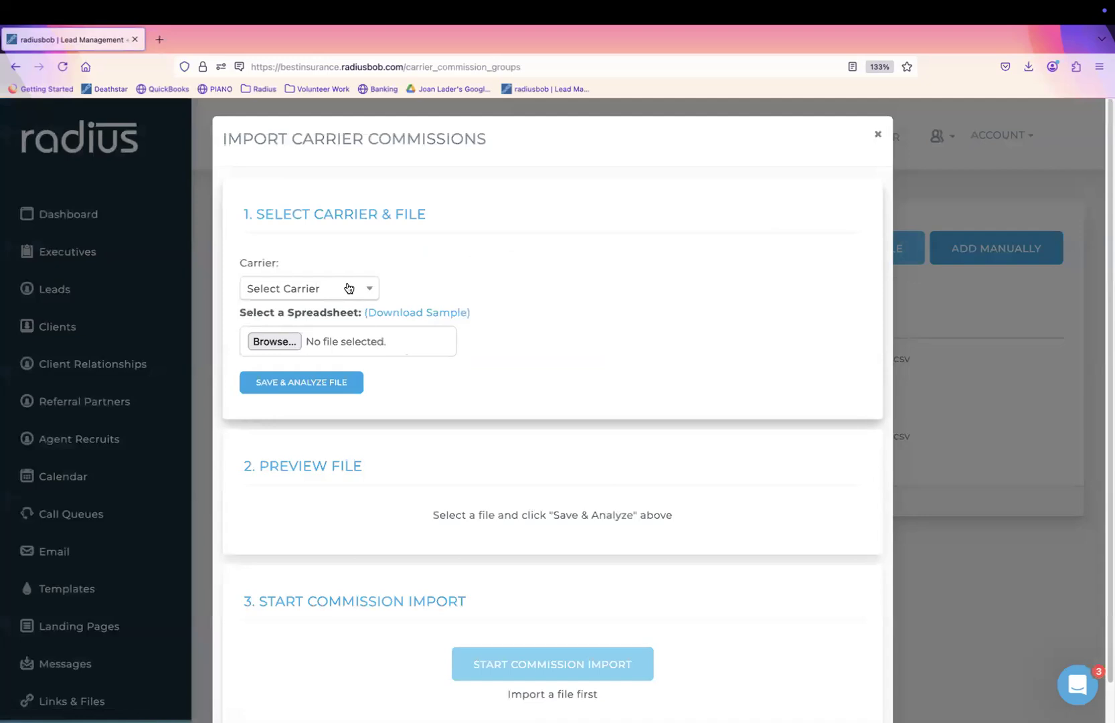
pyautogui.click(349, 288)
pyautogui.write('ctc')
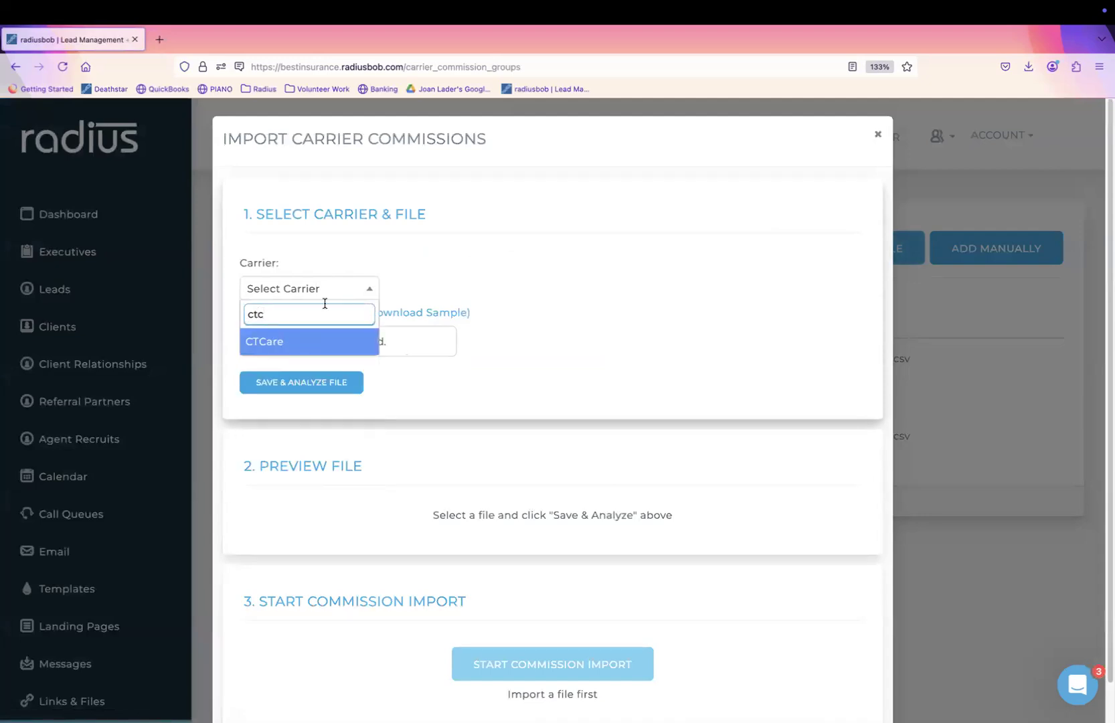
pyautogui.click(317, 348)
# Browse to the RADIUSBOB folder for the import spreadsheet and search that folder for "use this"
pyautogui.click(280, 349)
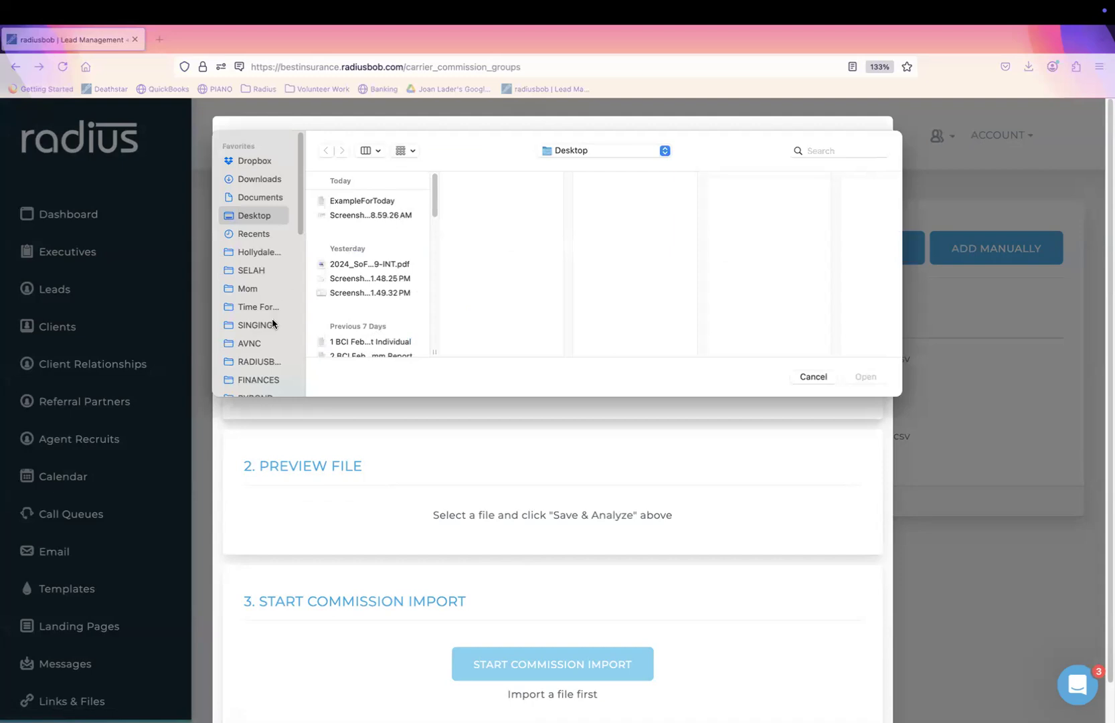
pyautogui.click(259, 361)
pyautogui.moveTo(433, 198); pyautogui.dragTo(434, 221)
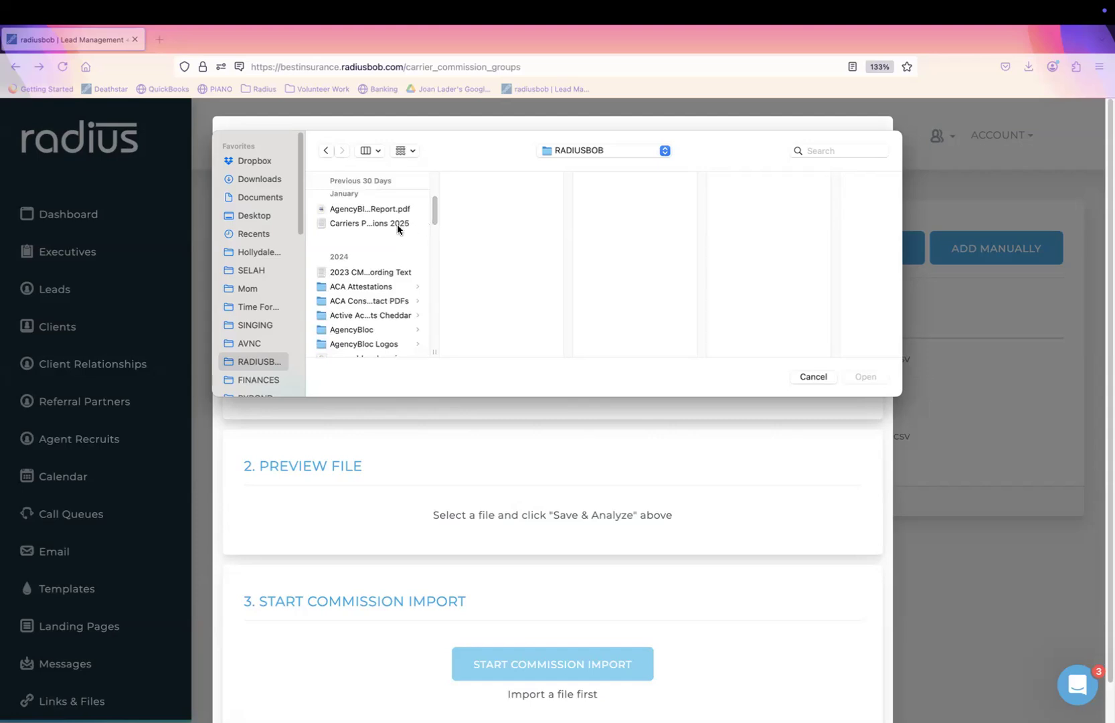
pyautogui.click(830, 151)
pyautogui.write('ct')
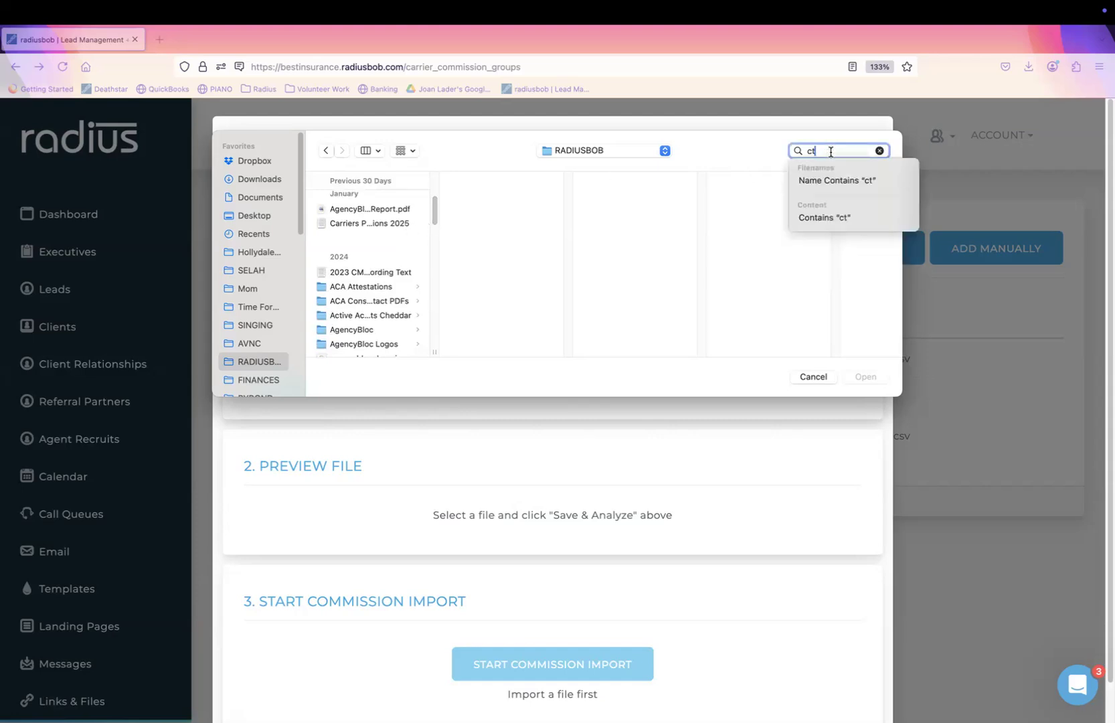
pyautogui.press('BackSpace')
pyautogui.press('BackSpace')
pyautogui.write('usethis')
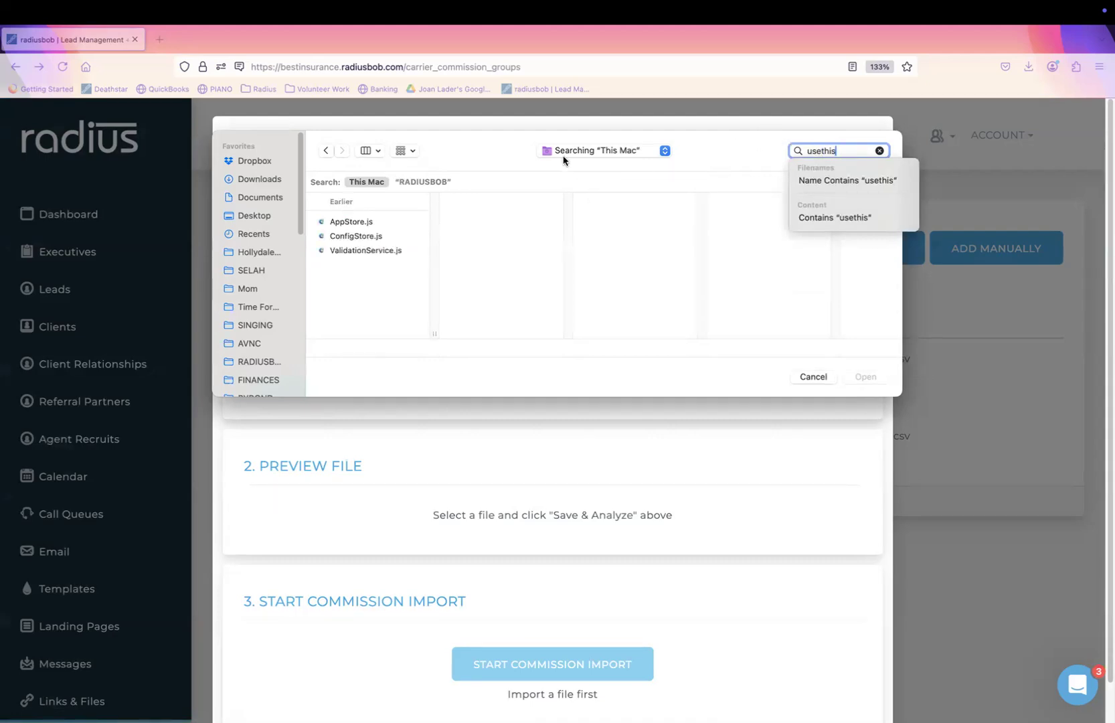
pyautogui.click(439, 182)
pyautogui.press('BackSpace')
pyautogui.press('BackSpace')
pyautogui.press('BackSpace')
pyautogui.press('BackSpace')
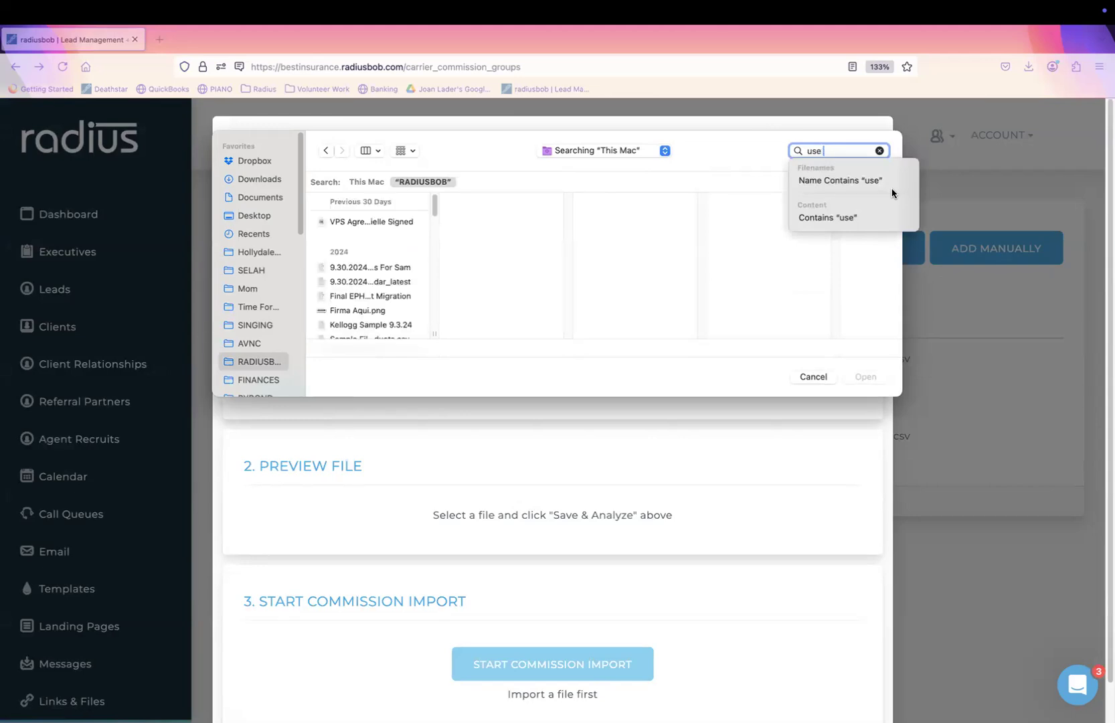
pyautogui.write('this')
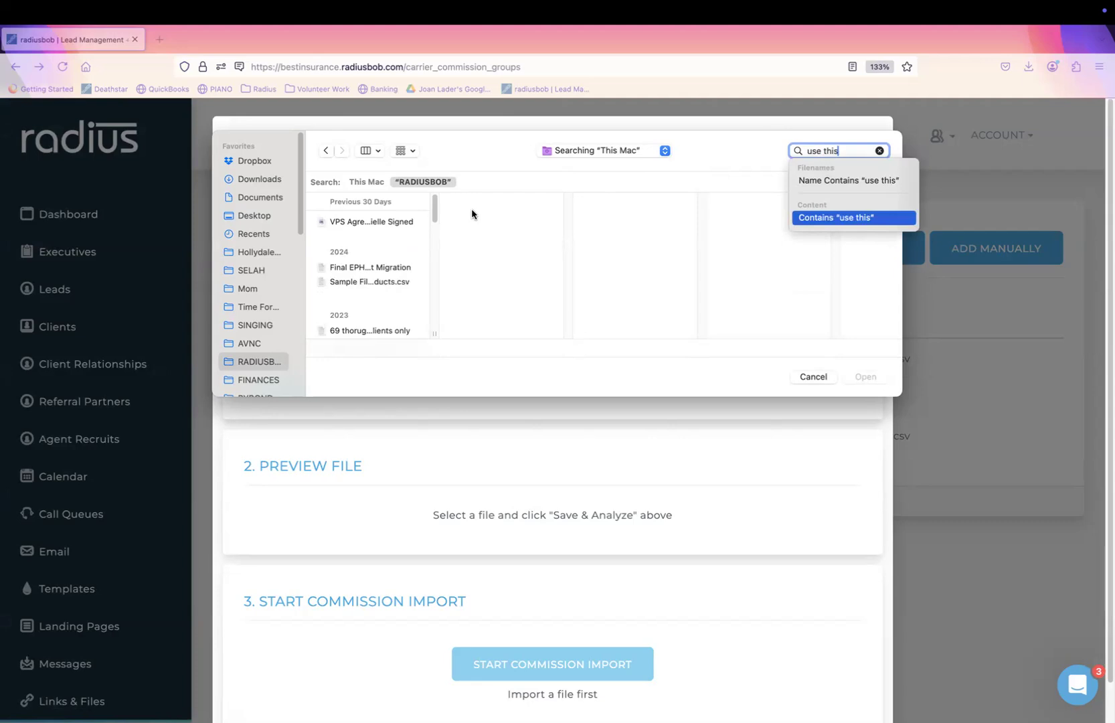
# Choose "use this CTCare Commission Statement Example.csv" as the spreadsheet, then save and analyze it
pyautogui.click(439, 206)
pyautogui.moveTo(434, 213); pyautogui.dragTo(424, 331)
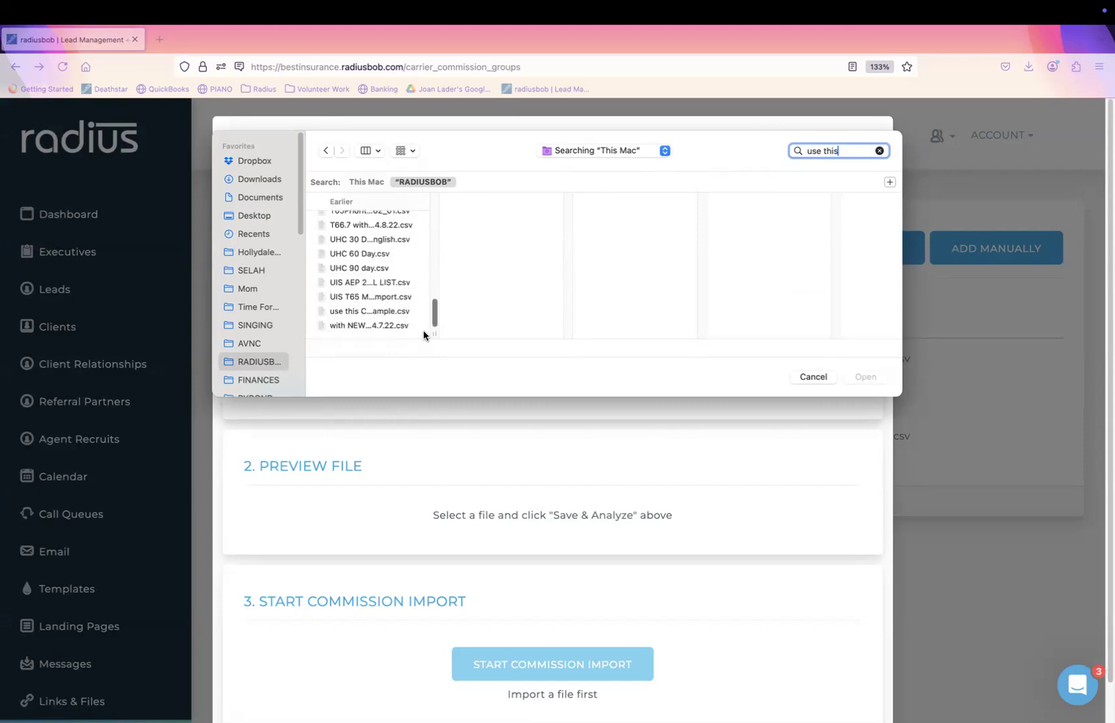
pyautogui.doubleClick(402, 312)
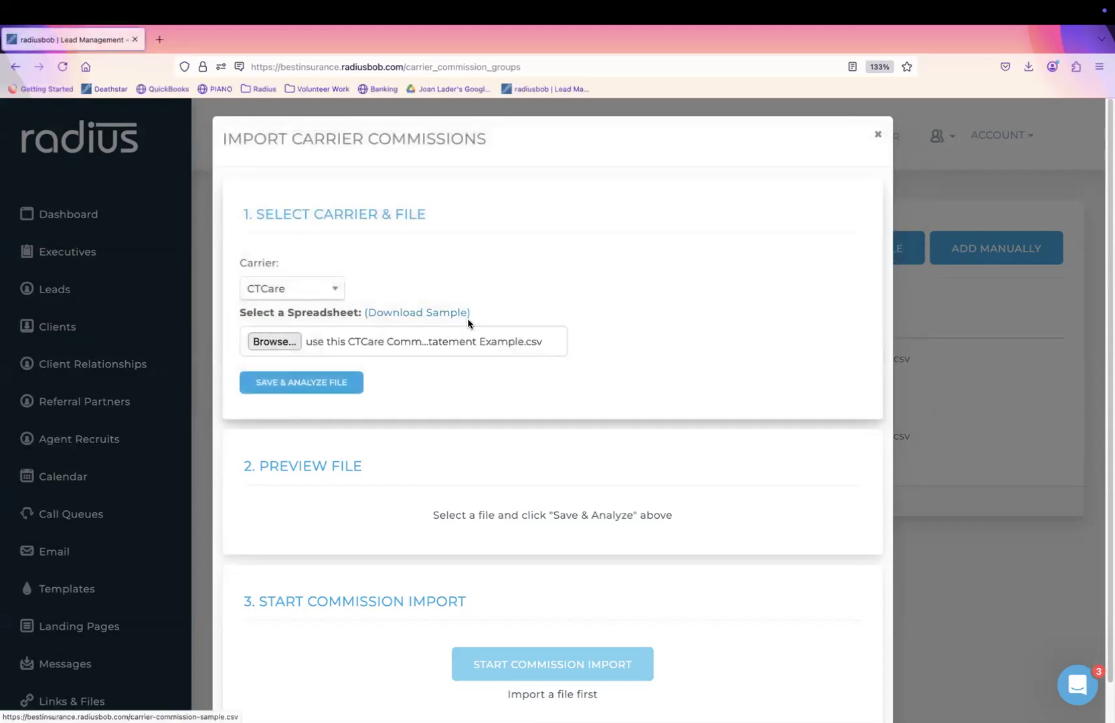
pyautogui.click(295, 383)
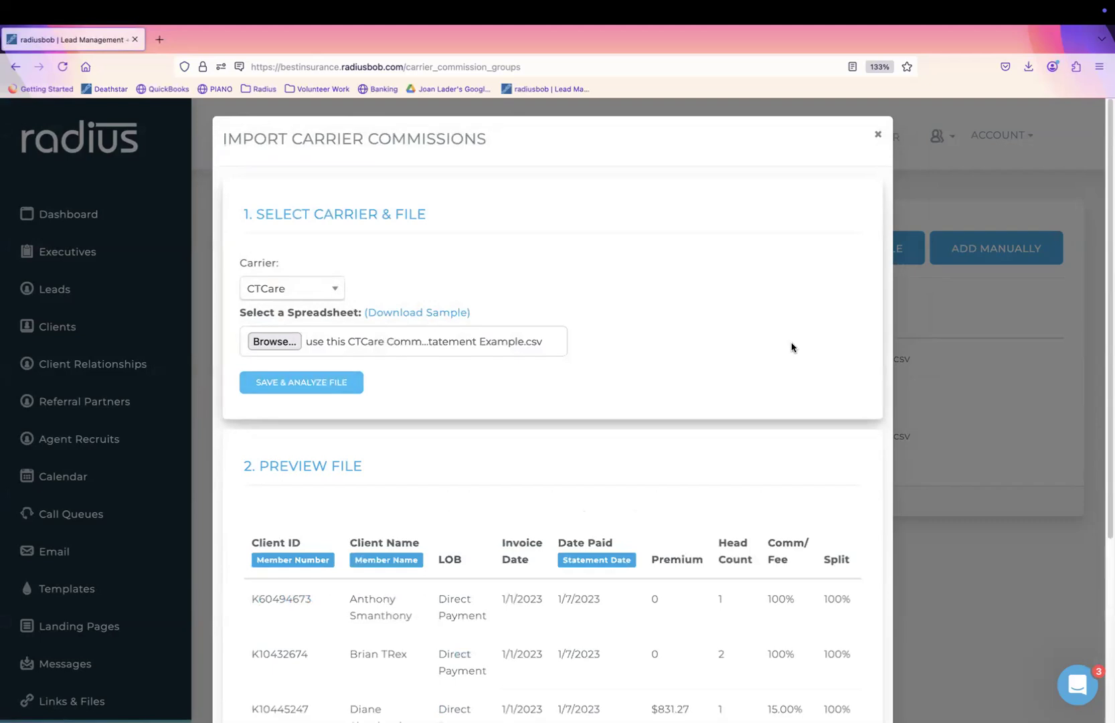
# Look over the file preview and start the commission import
pyautogui.scroll(-3, 1051, 440)
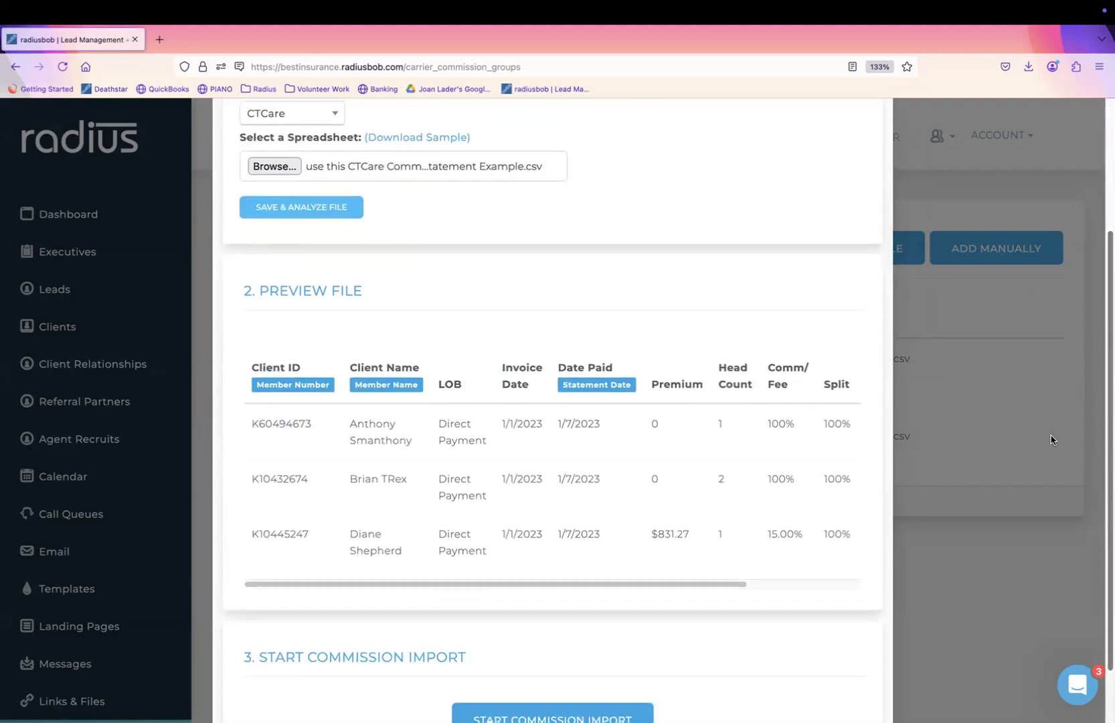
pyautogui.scroll(-1, 1051, 440)
pyautogui.click(551, 653)
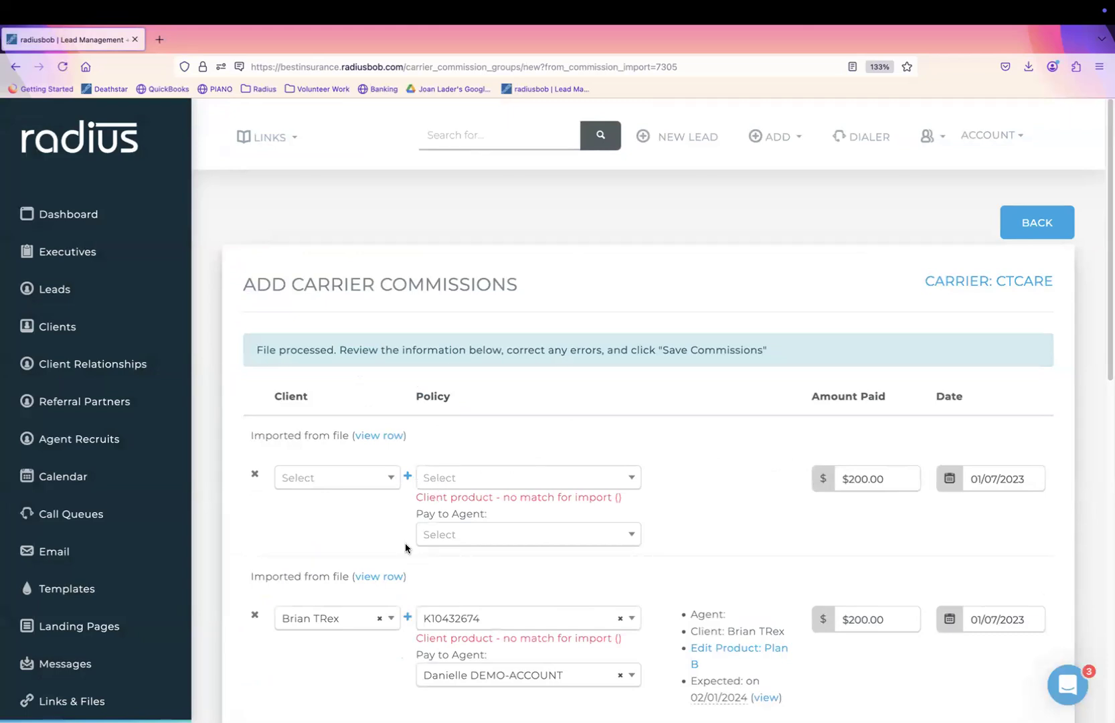
# Examine the second imported row's policy, paying agent and expected payment, and view its commissions and renewals
pyautogui.click(543, 624)
pyautogui.click(508, 669)
pyautogui.scroll(-5, 1060, 340)
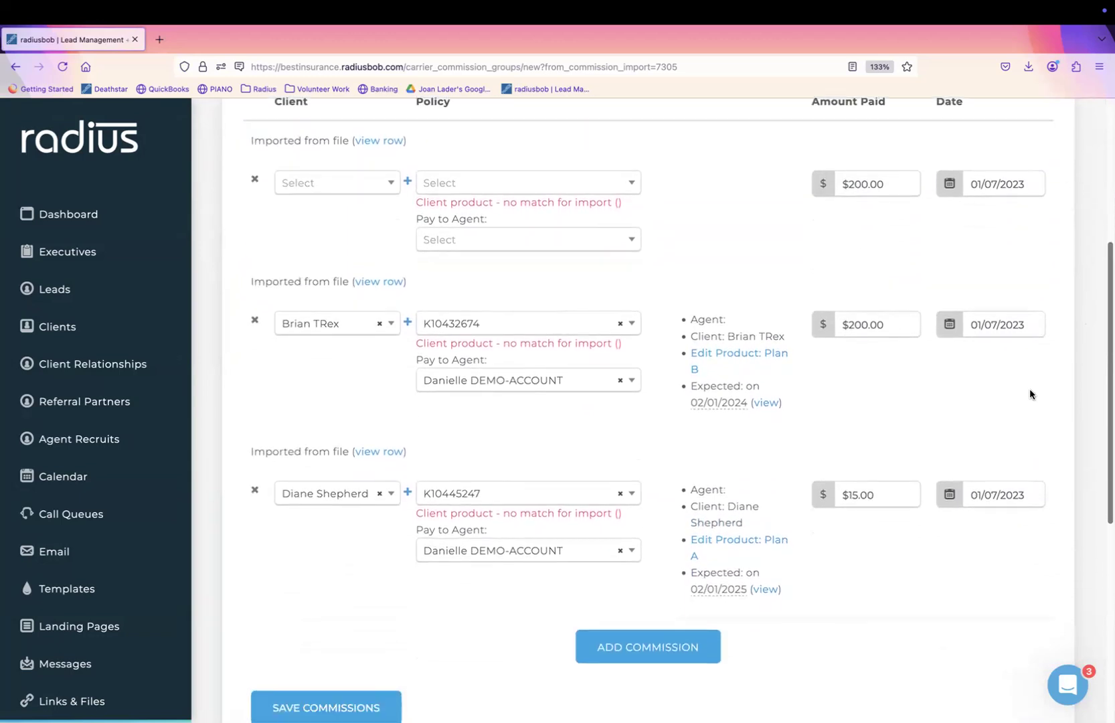
pyautogui.scroll(-1, 1030, 393)
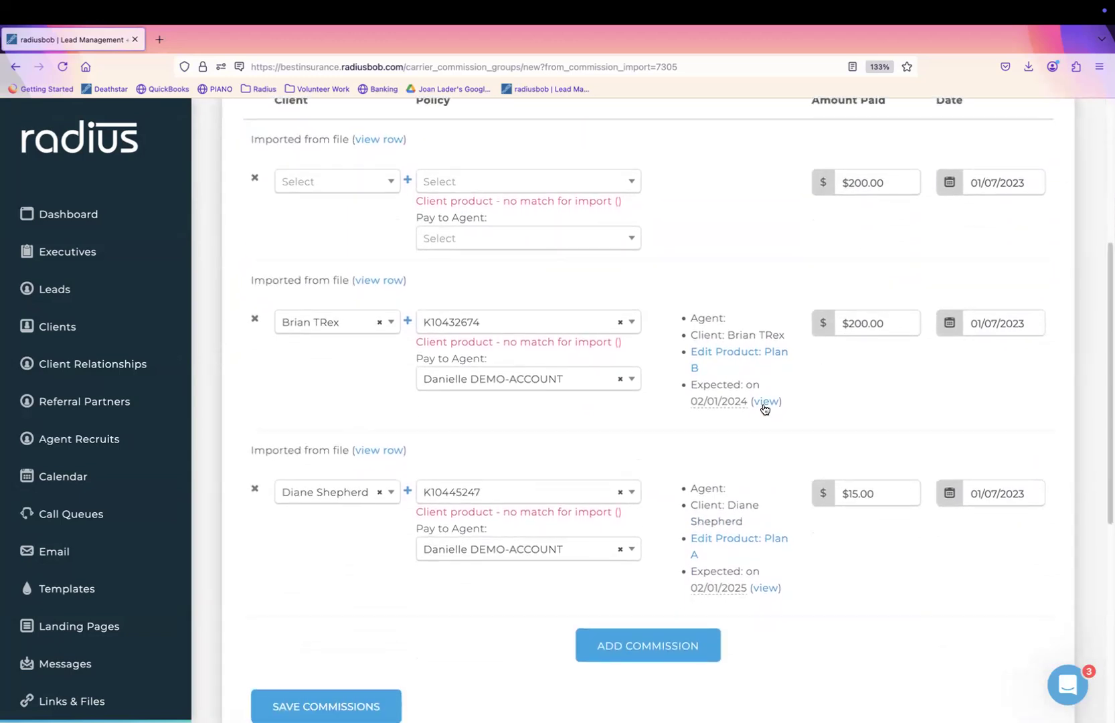
pyautogui.moveTo(687, 404); pyautogui.dragTo(769, 405)
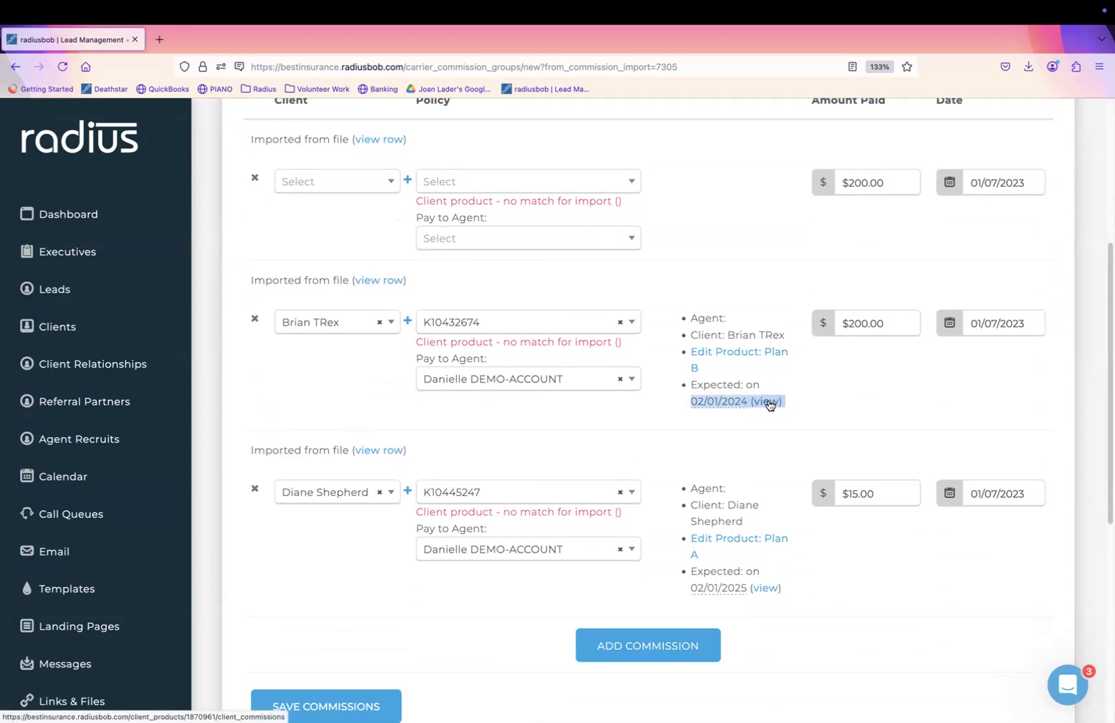
pyautogui.click(770, 405)
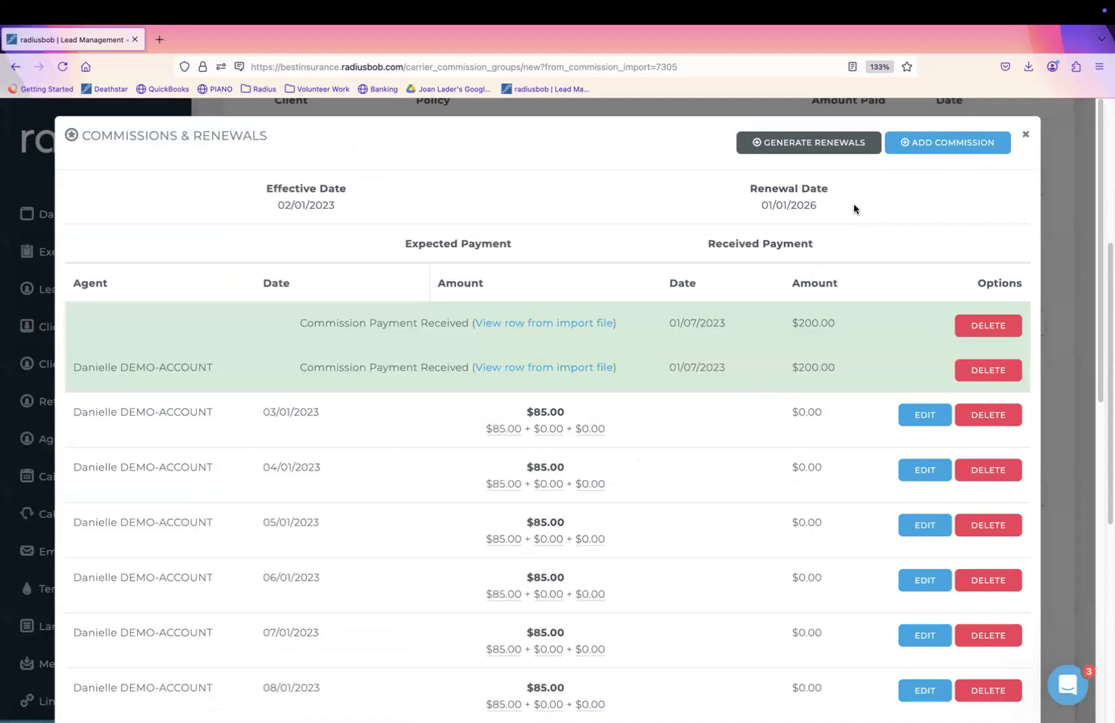
pyautogui.click(1026, 136)
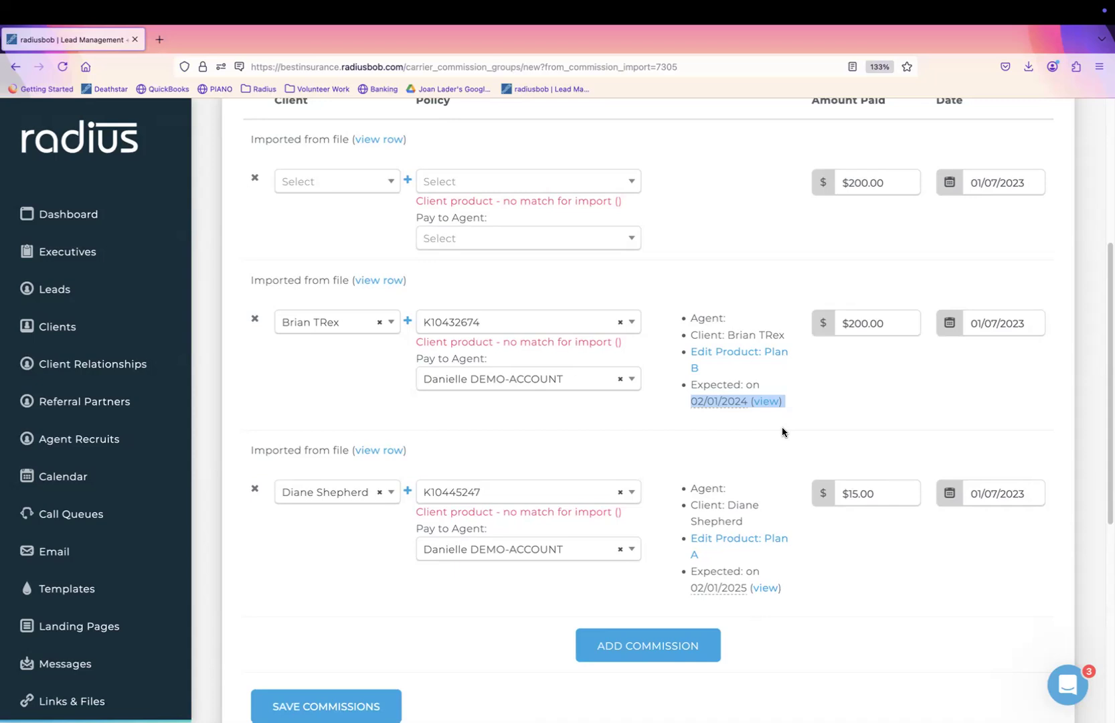
# Open client creation for the third imported row and copy its member number into the Policy Number field
pyautogui.click(407, 492)
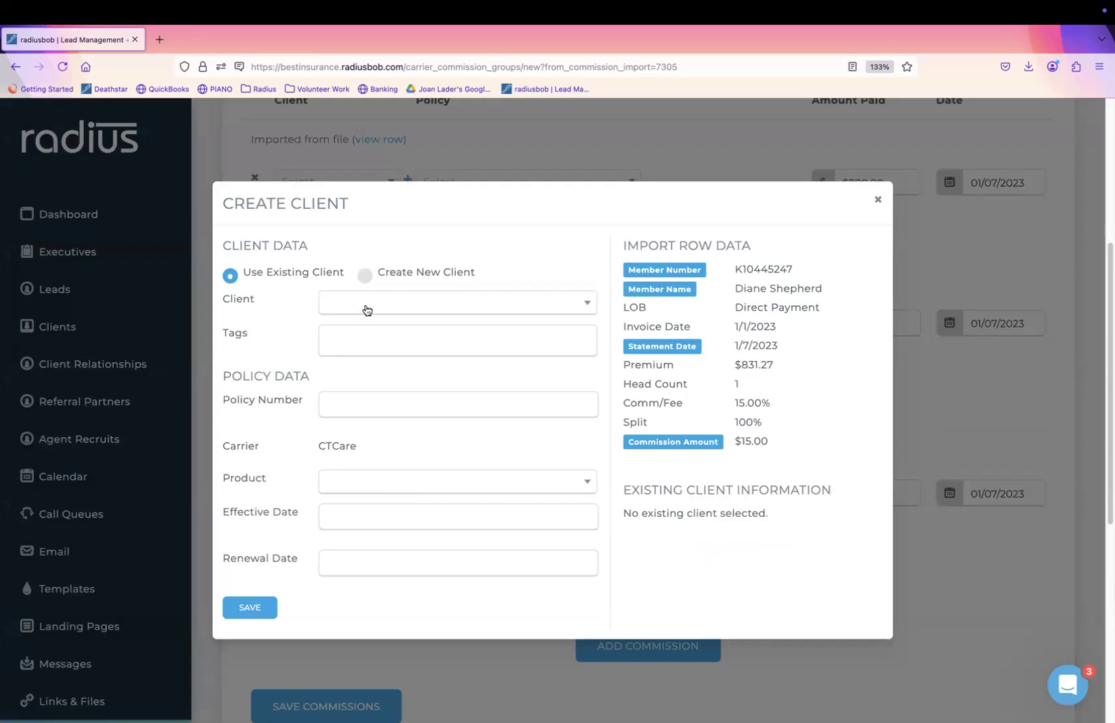
pyautogui.click(366, 399)
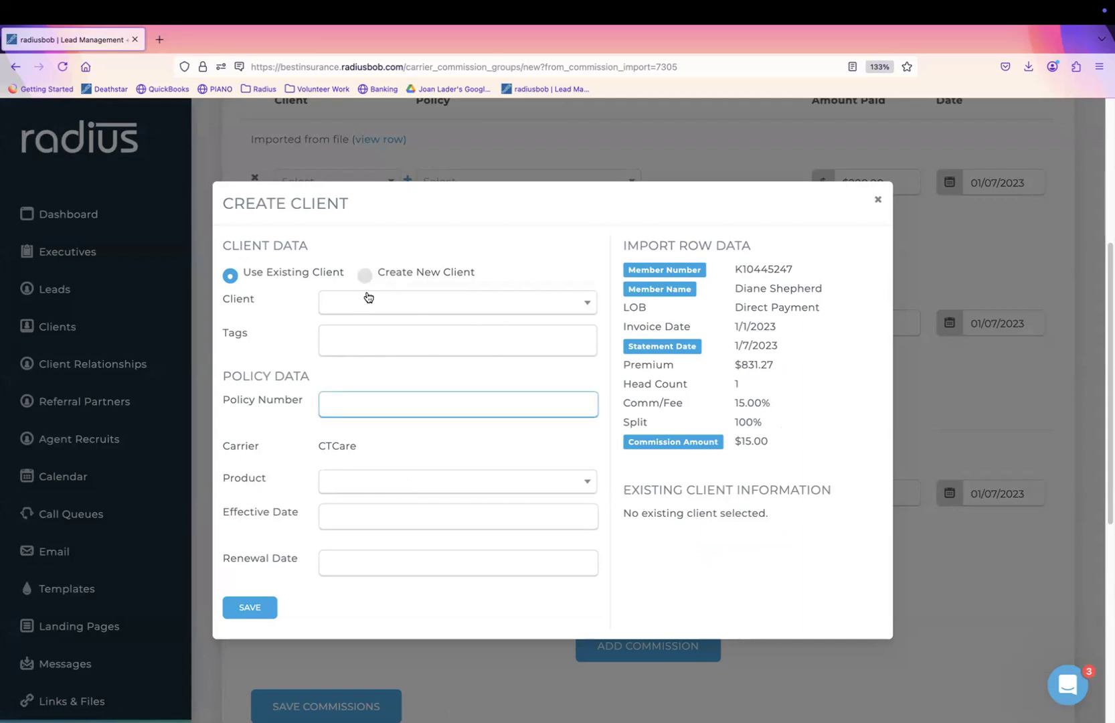
pyautogui.moveTo(794, 269); pyautogui.dragTo(736, 269)
pyautogui.press('super+c')
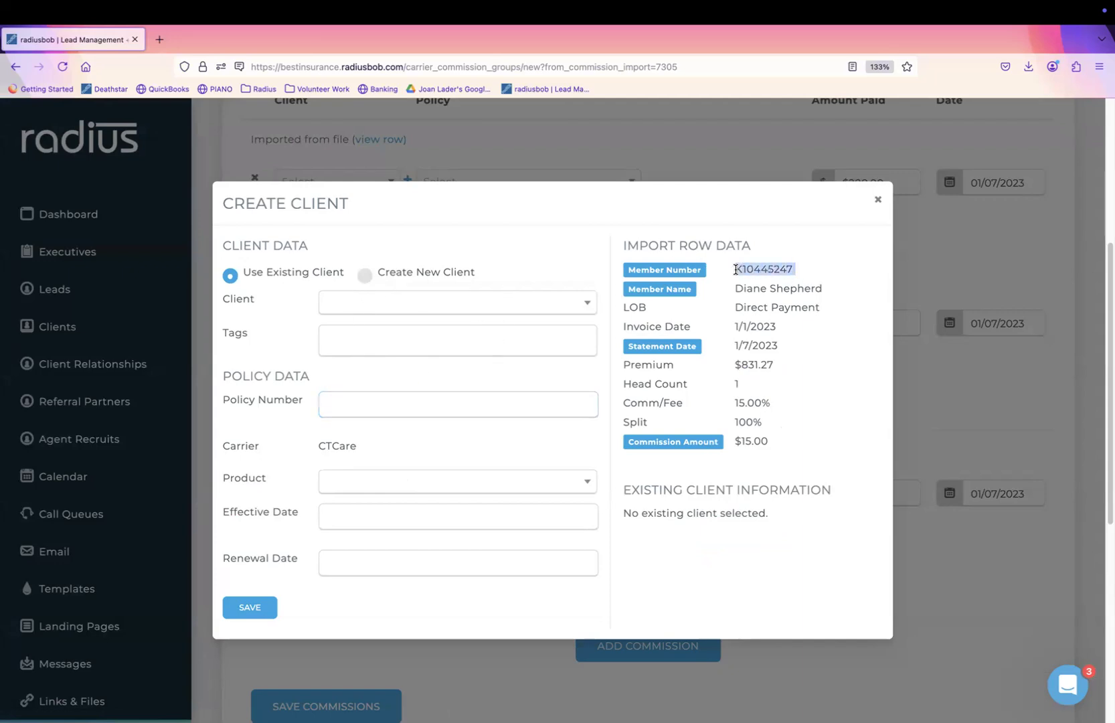
pyautogui.click(568, 396)
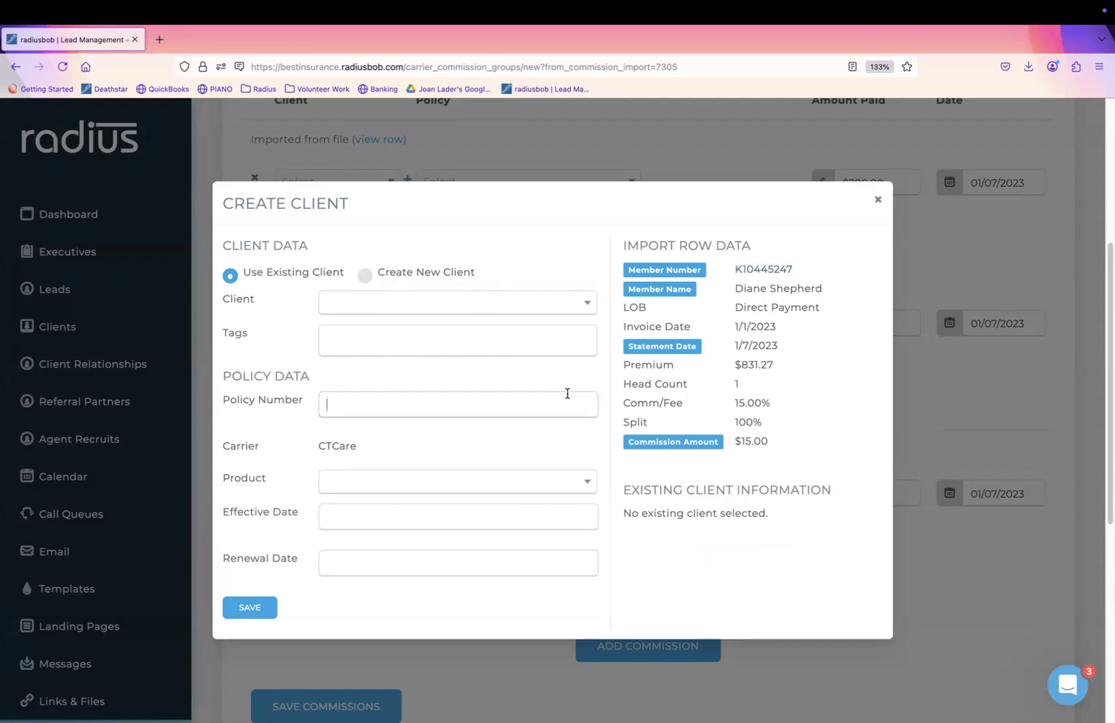
pyautogui.press('super+v')
pyautogui.press('BackSpace')
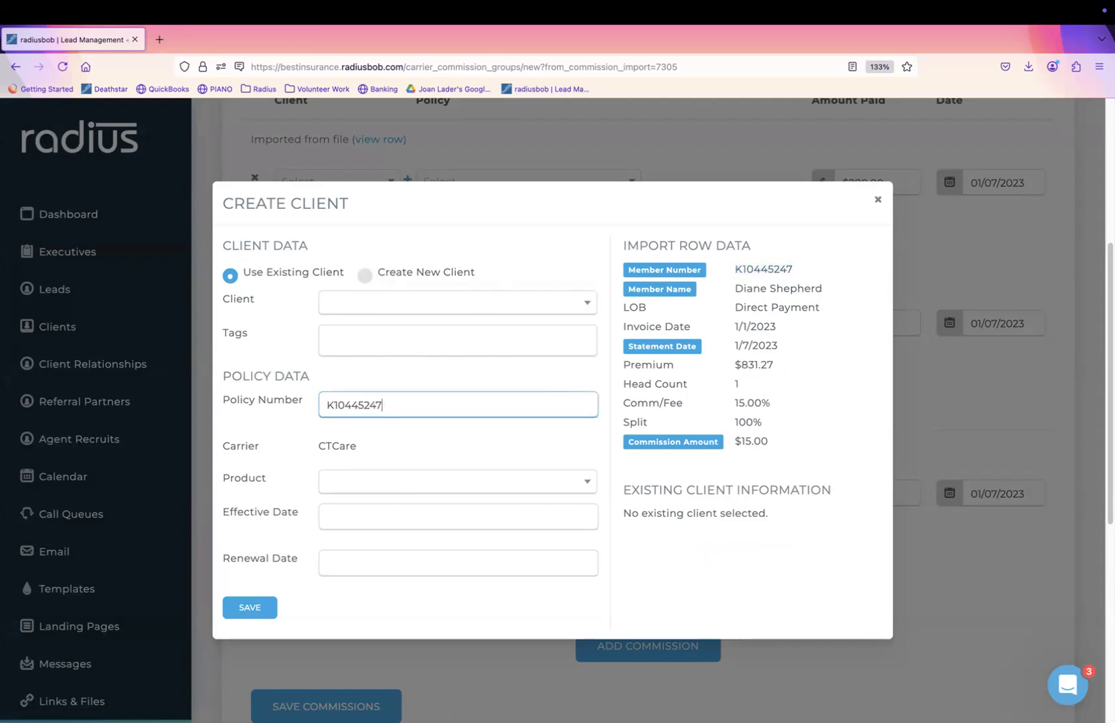
# Set the policy's product to Plan A, effective date to 01/01/2025 and renewal date to 01/01/2026
pyautogui.click(386, 482)
pyautogui.click(362, 521)
pyautogui.click(357, 522)
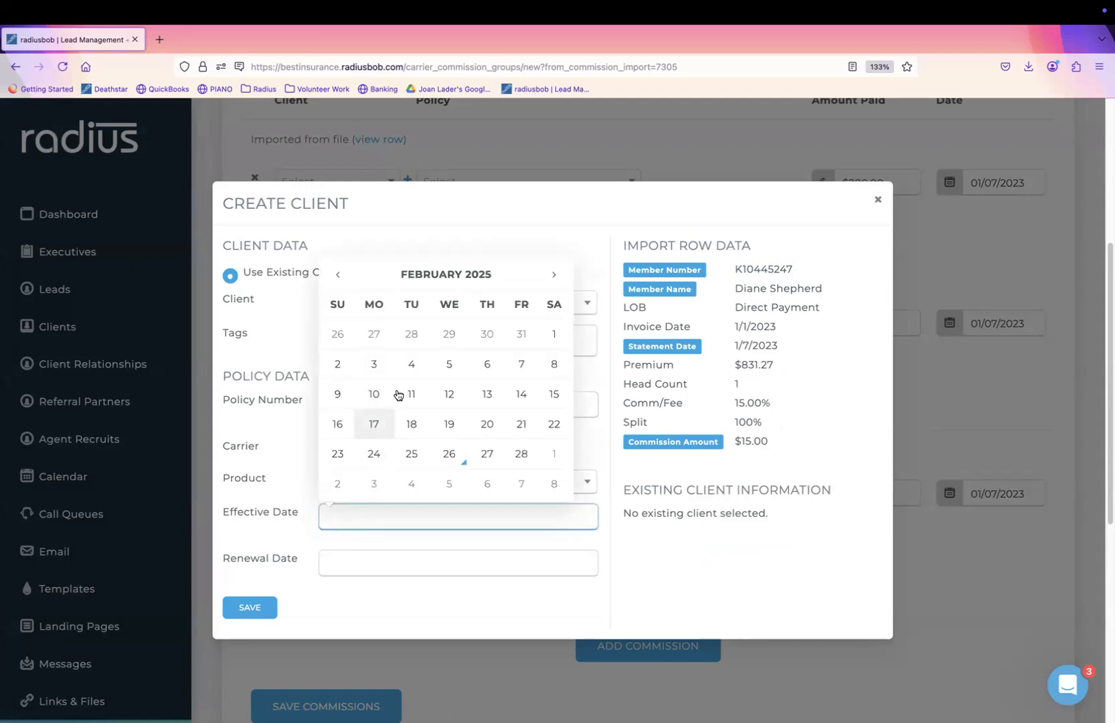
pyautogui.click(338, 274)
pyautogui.click(449, 333)
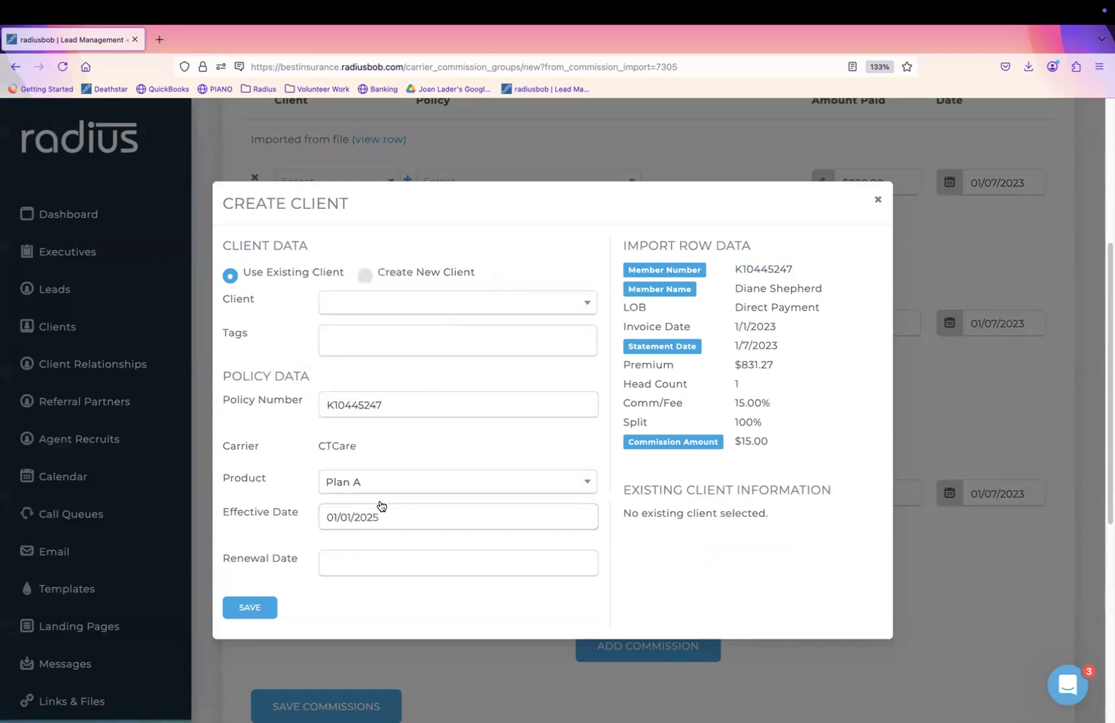
pyautogui.click(347, 561)
pyautogui.write('1/01/2026')
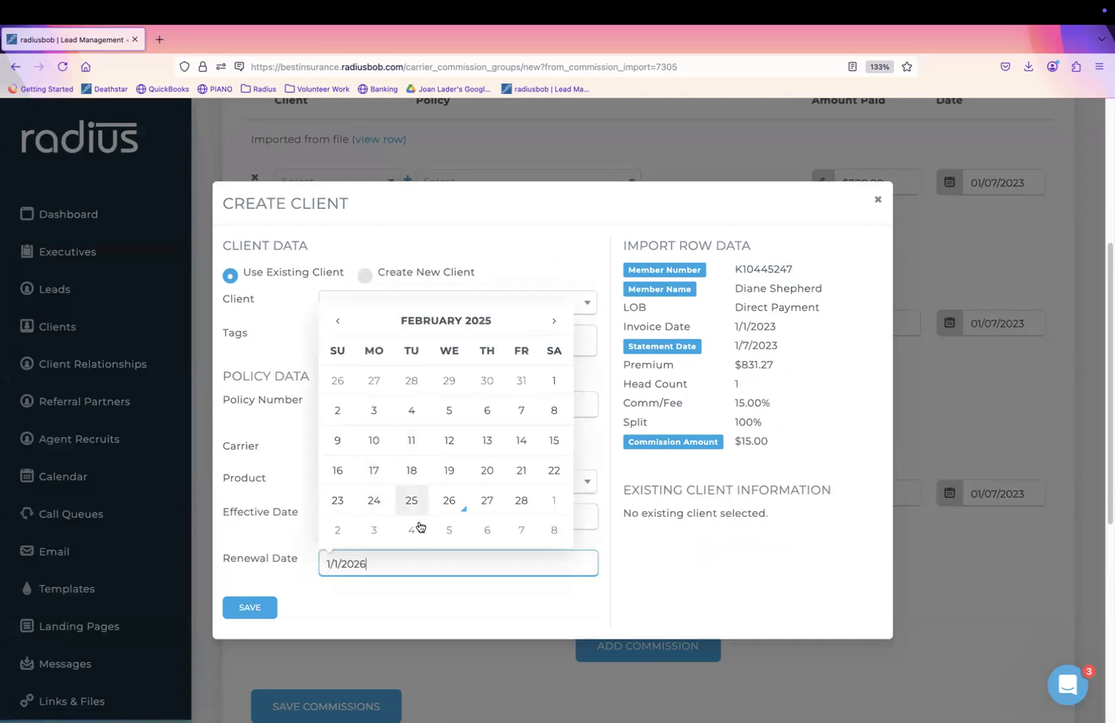
pyautogui.click(375, 586)
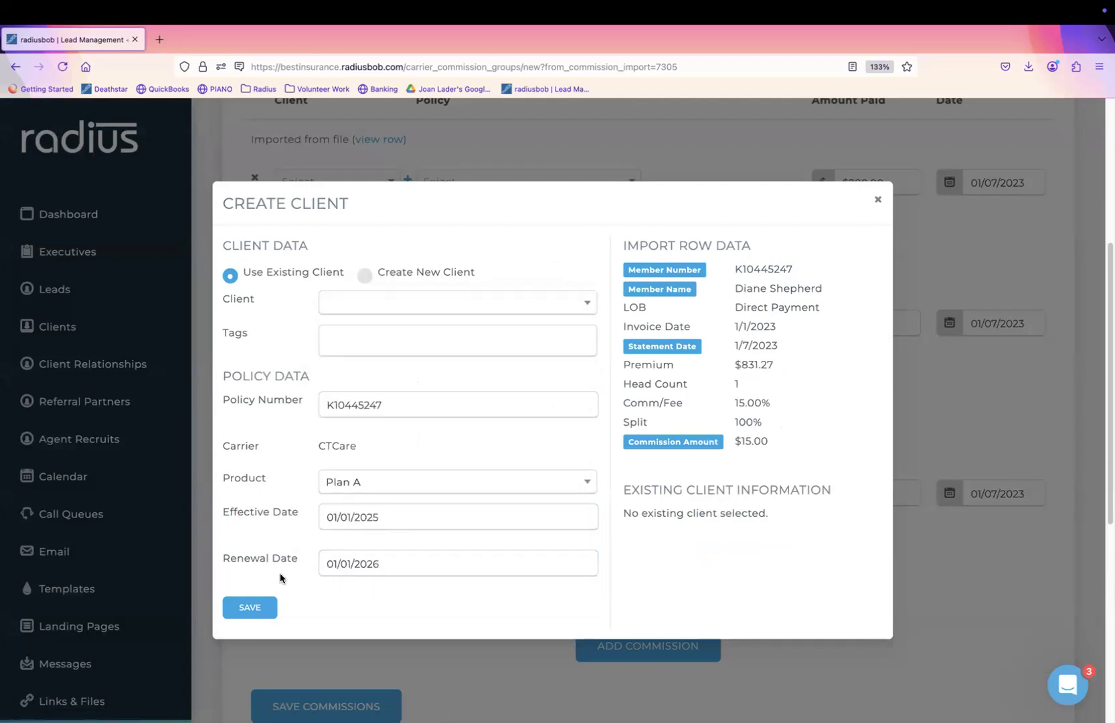
# Switch the third imported row to creating a new client and save the client with its policy
pyautogui.click(368, 273)
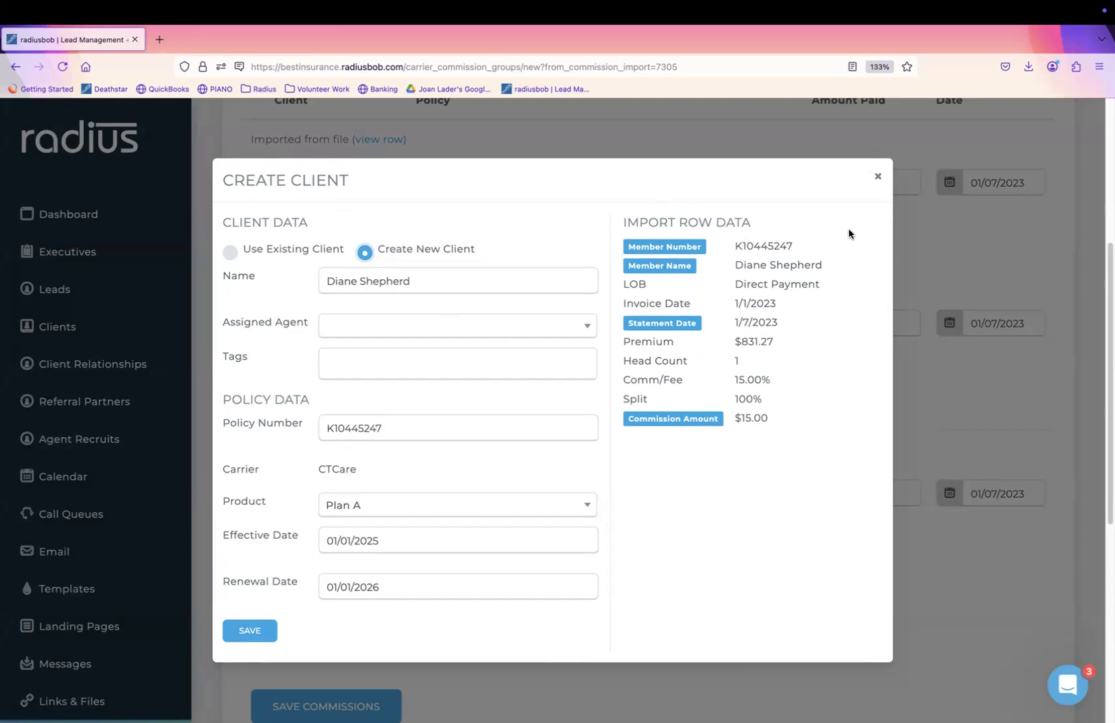
pyautogui.click(878, 176)
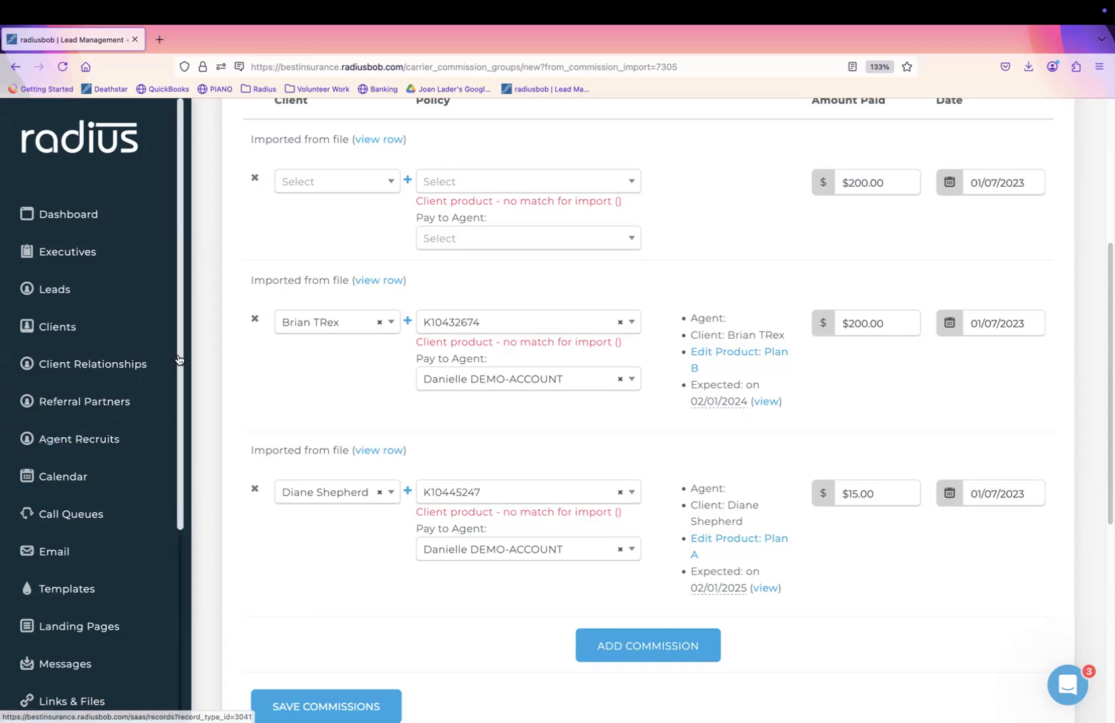
# Filter the account settings for "carr" and open the list of carriers
pyautogui.scroll(-5, 179, 360)
pyautogui.click(75, 615)
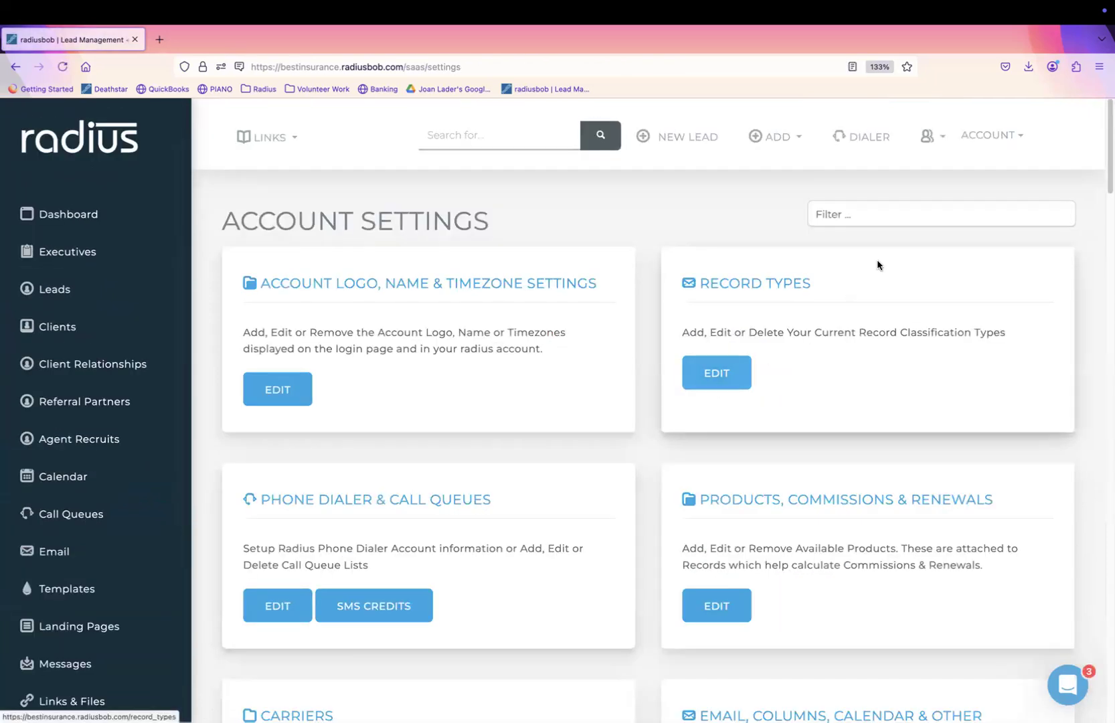
pyautogui.click(909, 206)
pyautogui.write('carr')
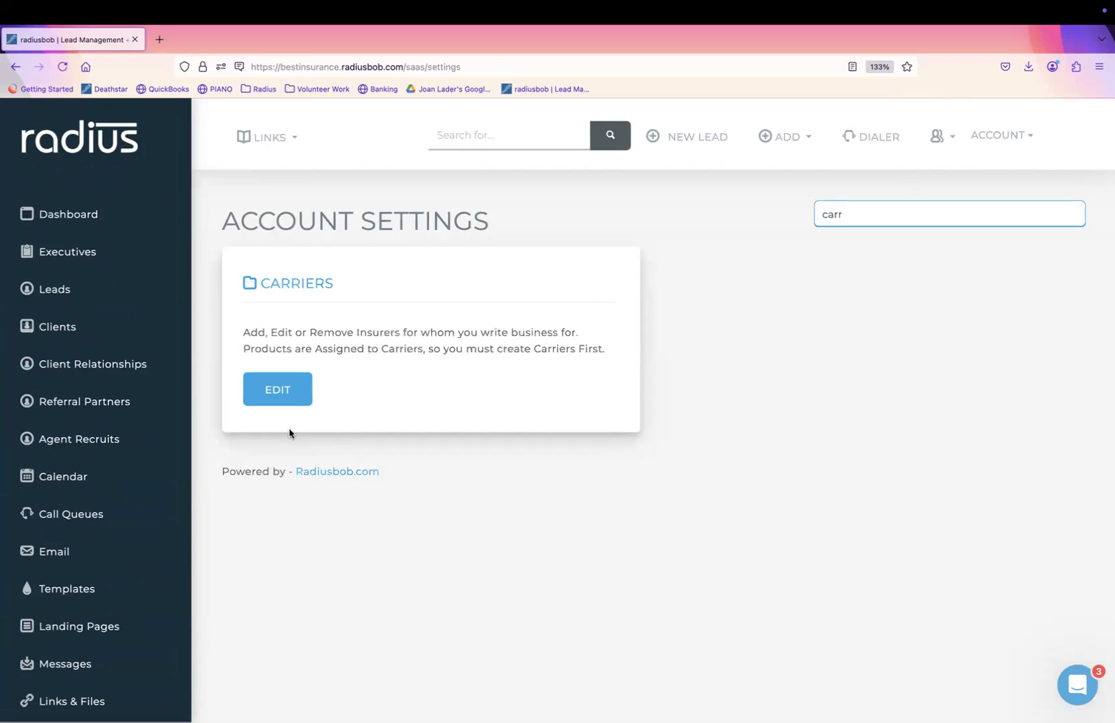
pyautogui.click(289, 389)
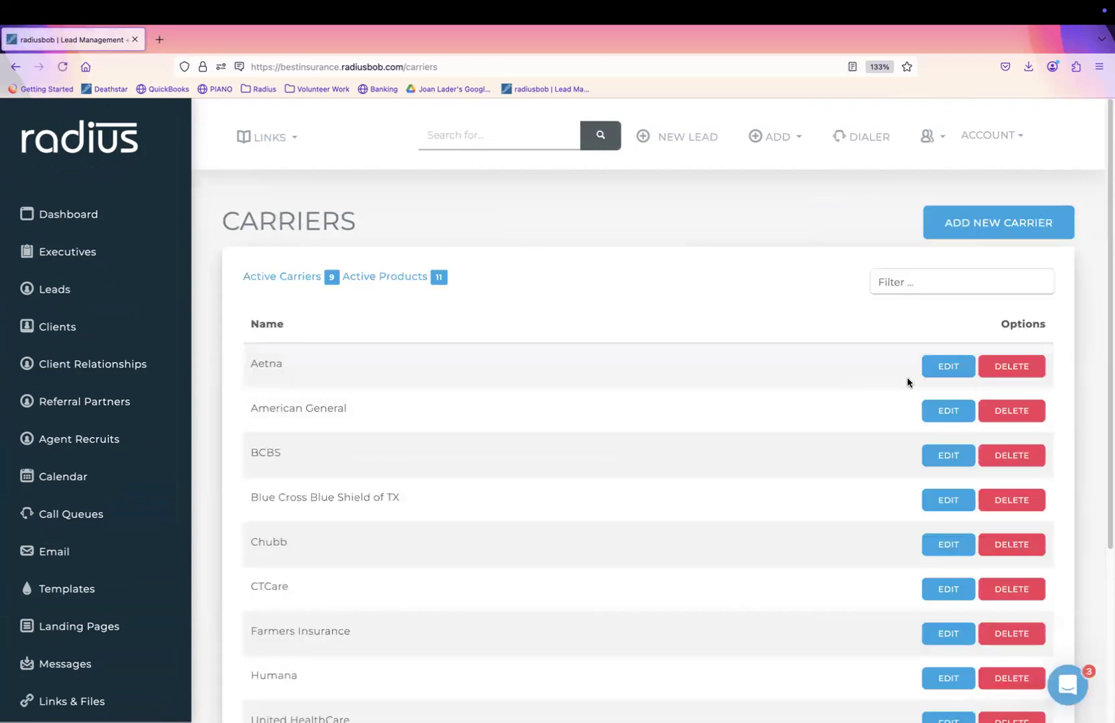
# Look over the document upload options of the Aetna carrier and return to the carrier list
pyautogui.click(942, 367)
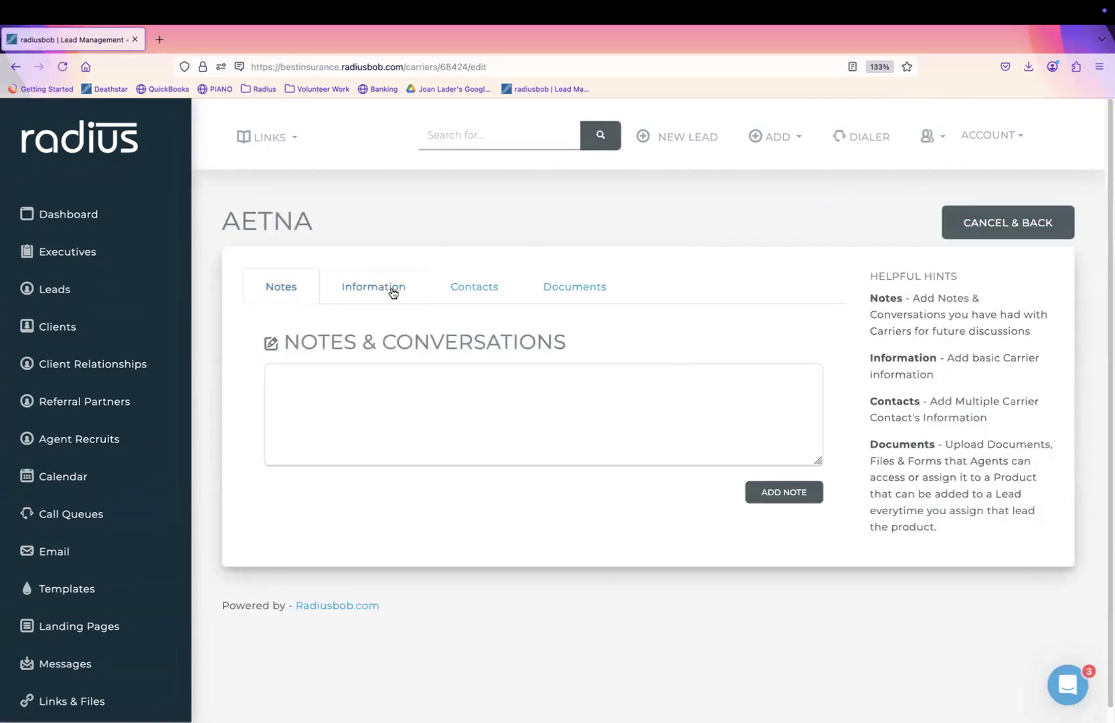
pyautogui.click(566, 294)
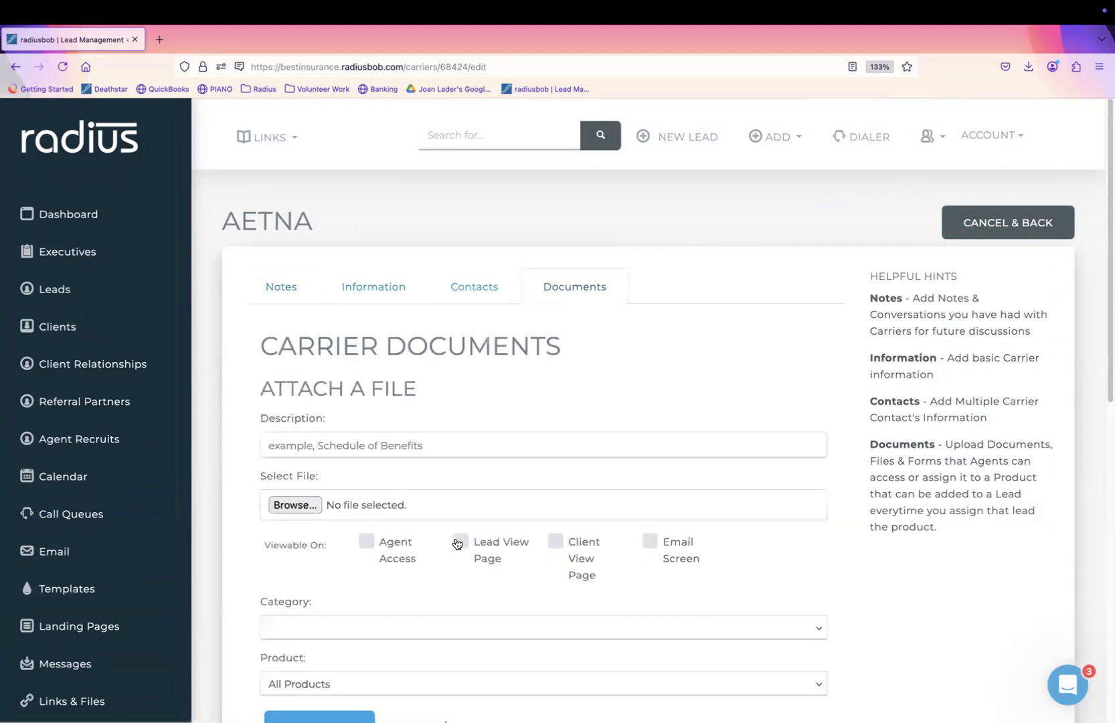
pyautogui.click(985, 230)
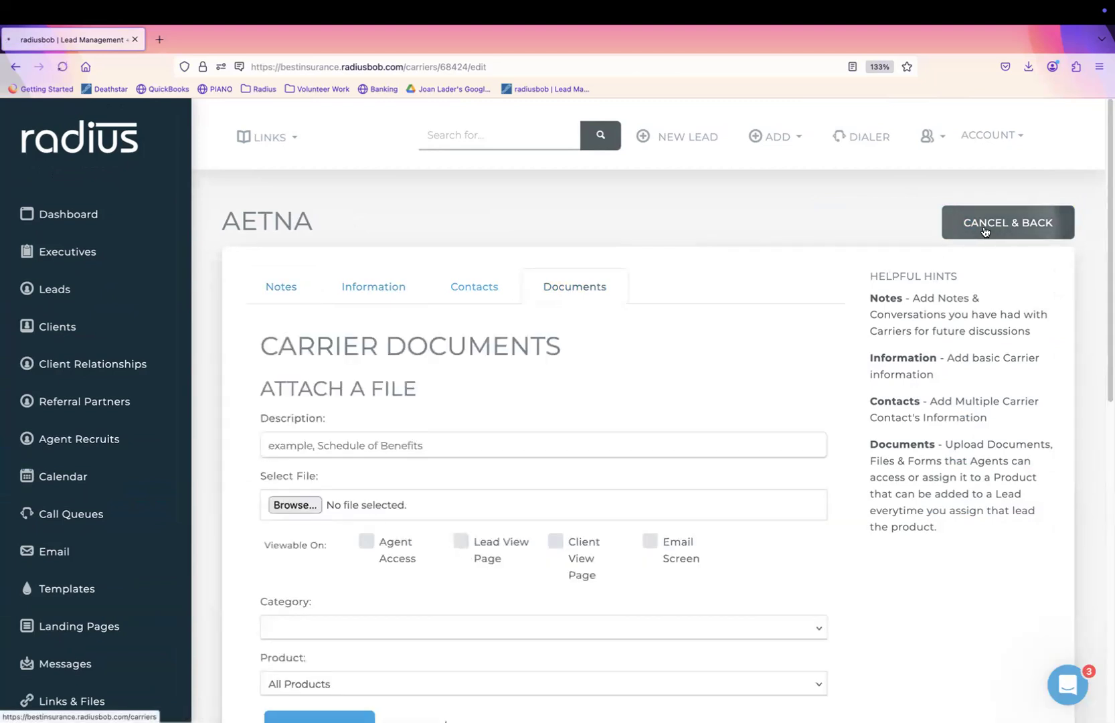
# Set the Aetna PPO 65 product's flat fee to 150 annual commission and 75 annual renewal, and save the product
pyautogui.click(394, 278)
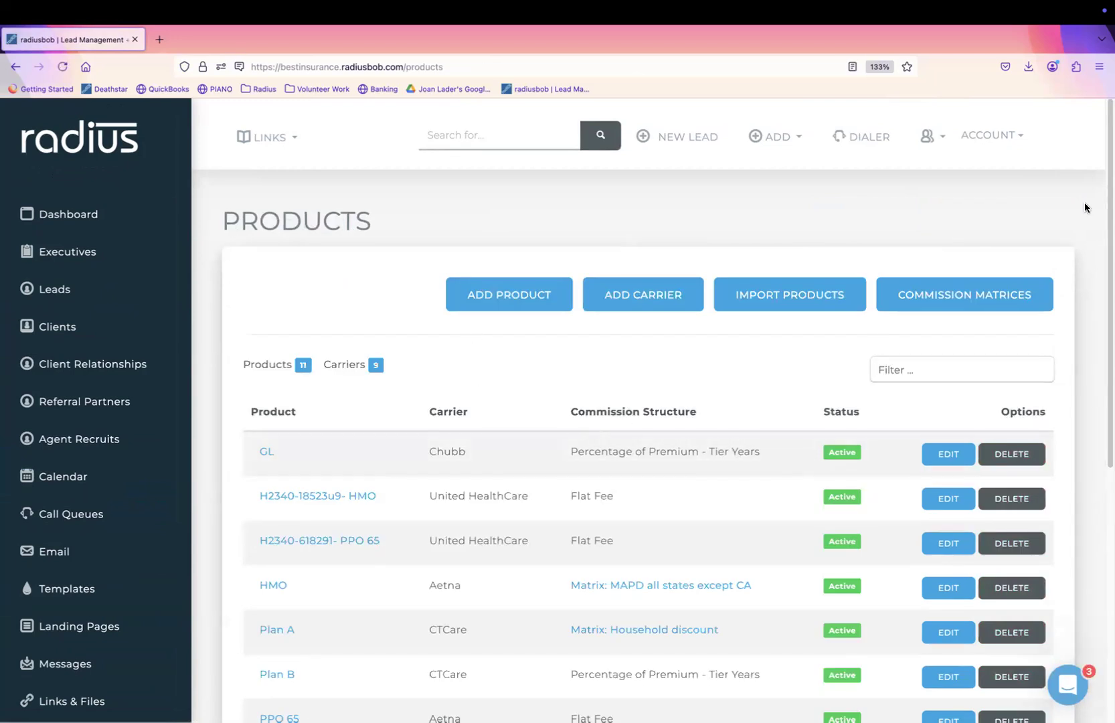
pyautogui.scroll(-4, 1078, 289)
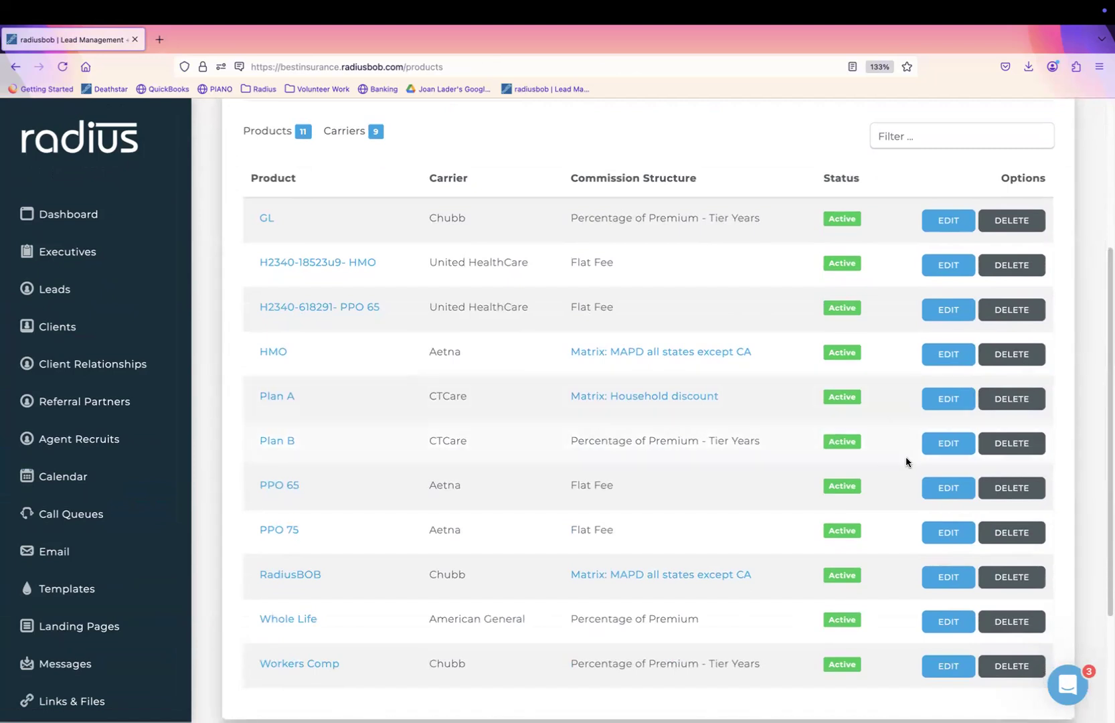
pyautogui.click(948, 487)
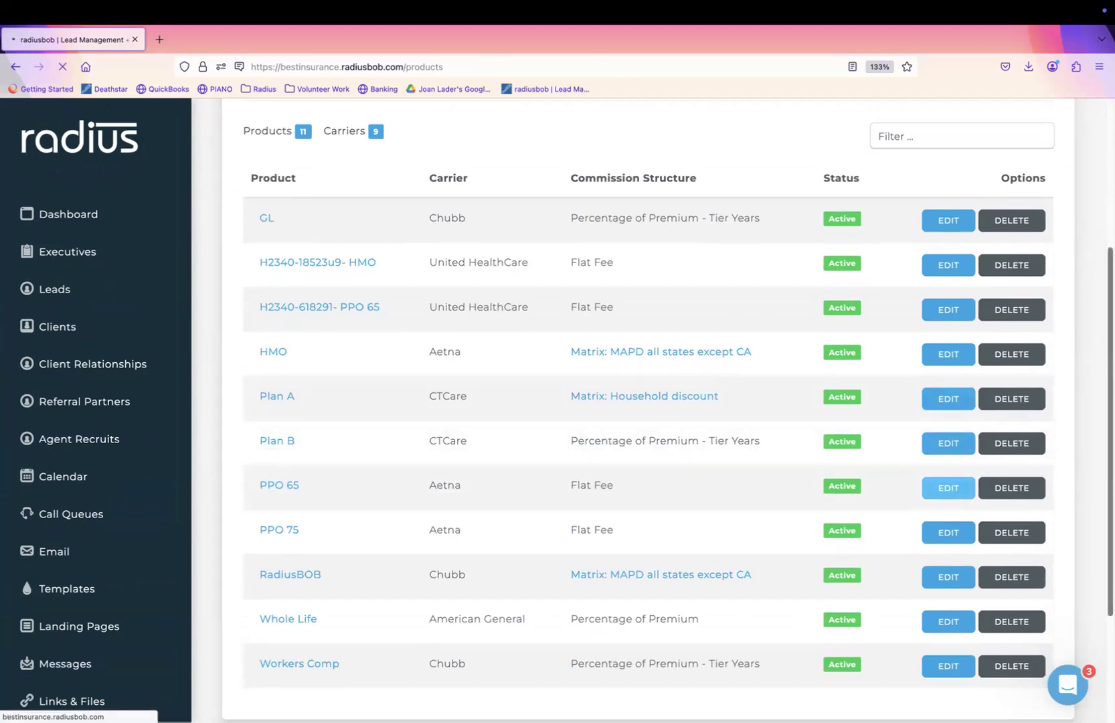
pyautogui.scroll(-10, 821, 416)
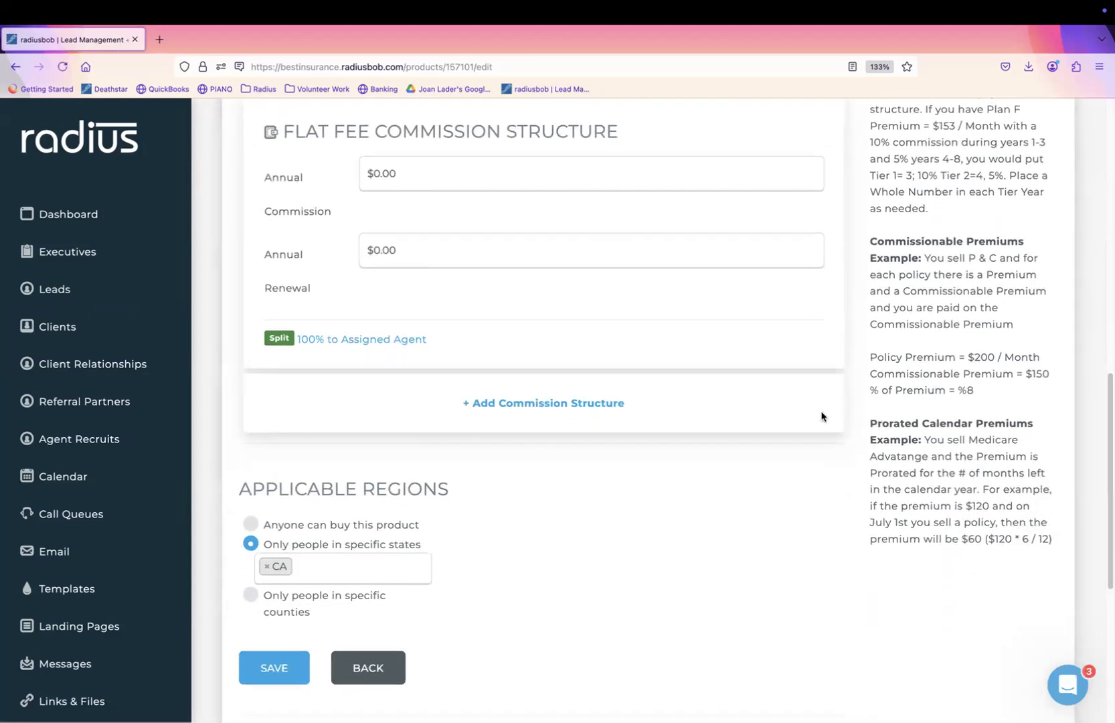
pyautogui.click(436, 172)
pyautogui.write('150')
pyautogui.press('Tab')
pyautogui.write('75')
pyautogui.press('Tab')
pyautogui.click(266, 667)
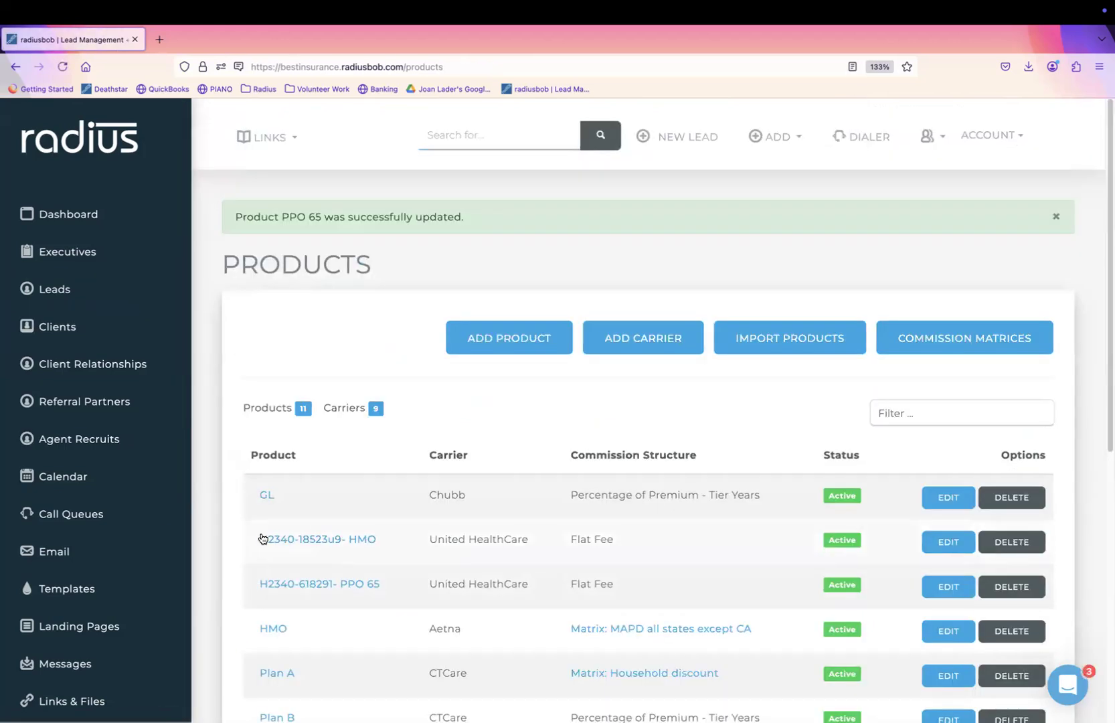
# Find the Policy validation 2025 report by filtering the saved reports for "policy va" and open its settings for editing
pyautogui.moveTo(179, 516); pyautogui.dragTo(176, 693)
pyautogui.click(65, 543)
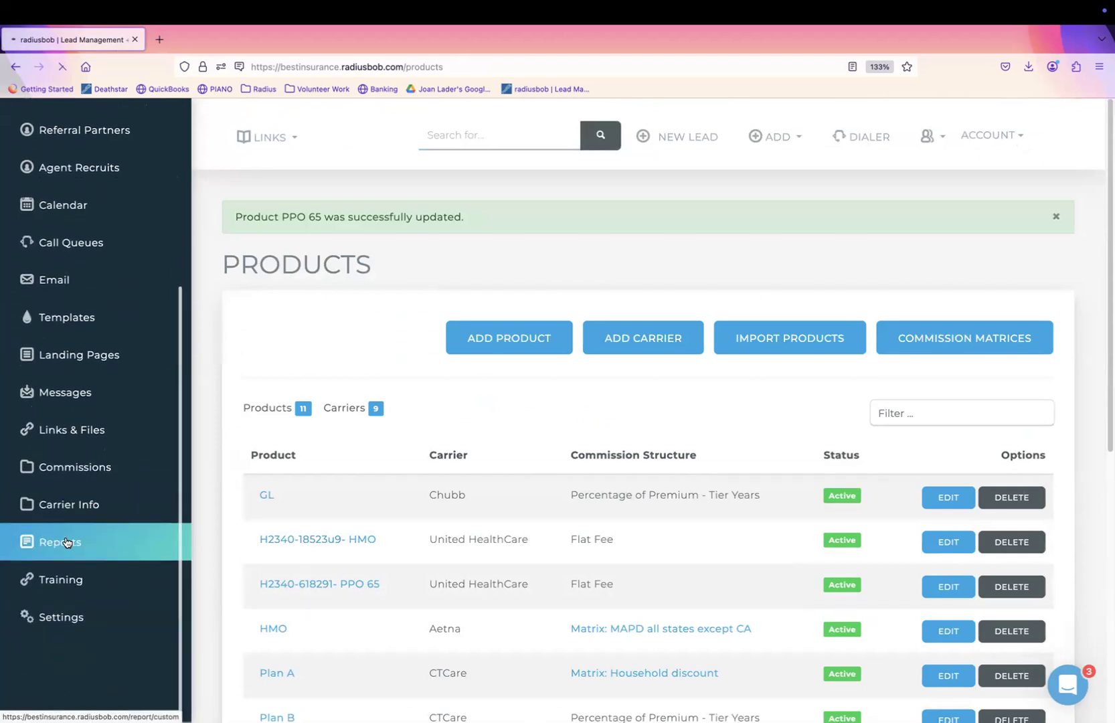
pyautogui.click(634, 221)
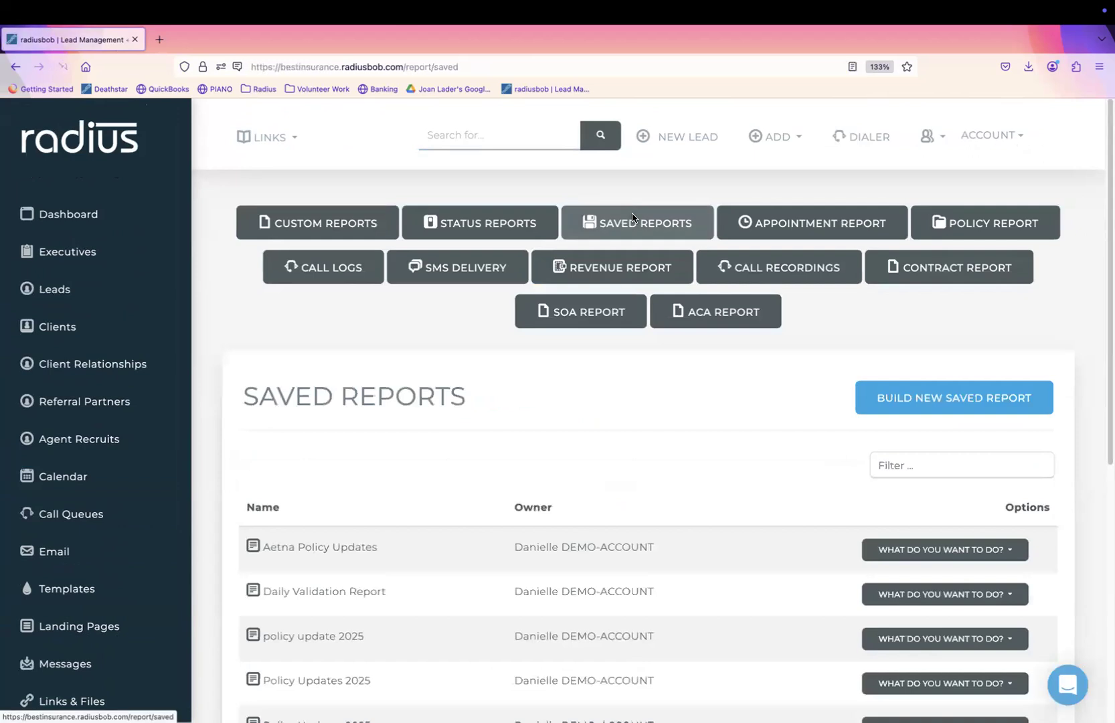
pyautogui.click(939, 459)
pyautogui.write('policy')
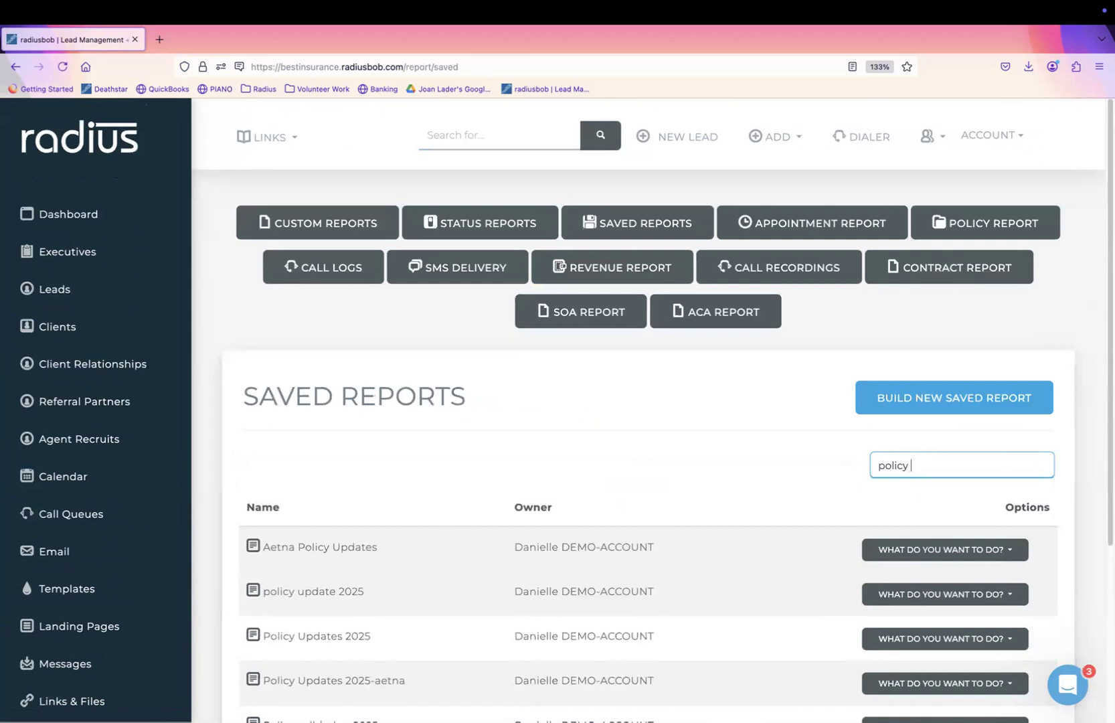
pyautogui.write(' va')
pyautogui.click(1009, 549)
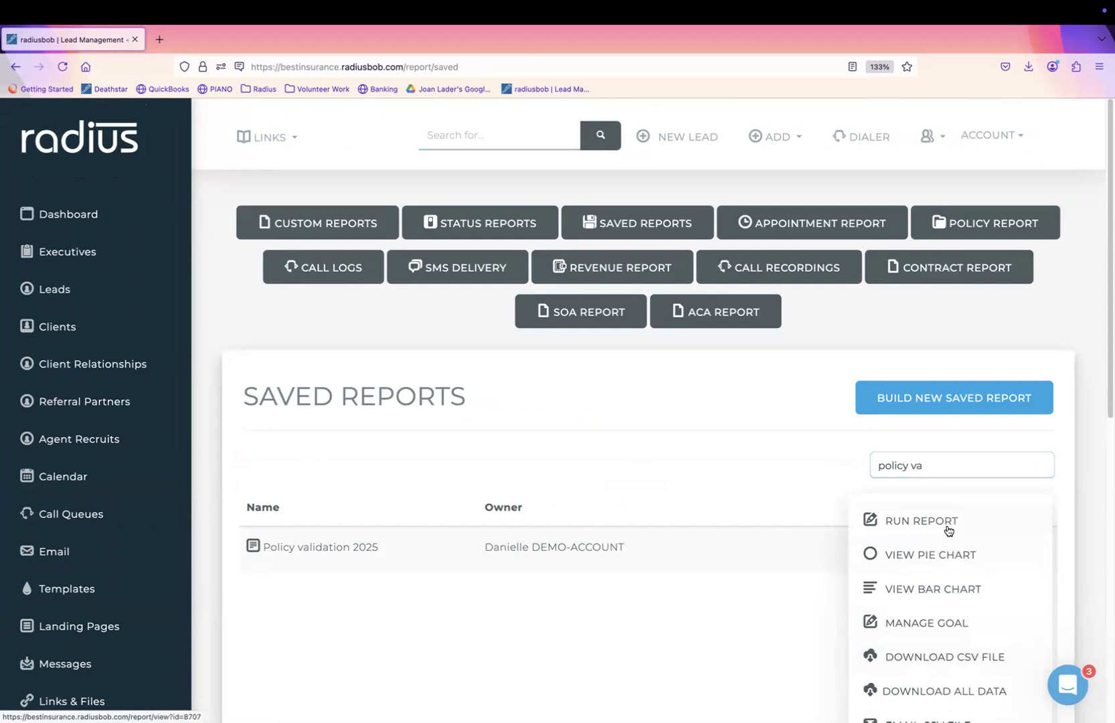
pyautogui.scroll(-3, 1085, 495)
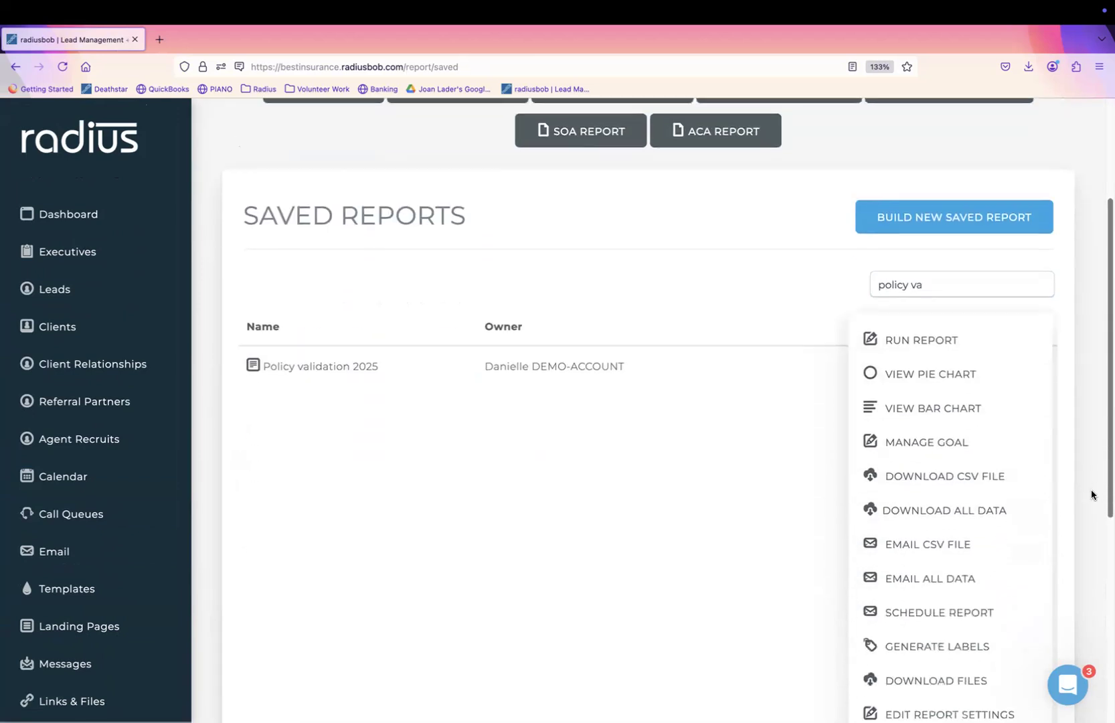
pyautogui.scroll(-4, 1092, 496)
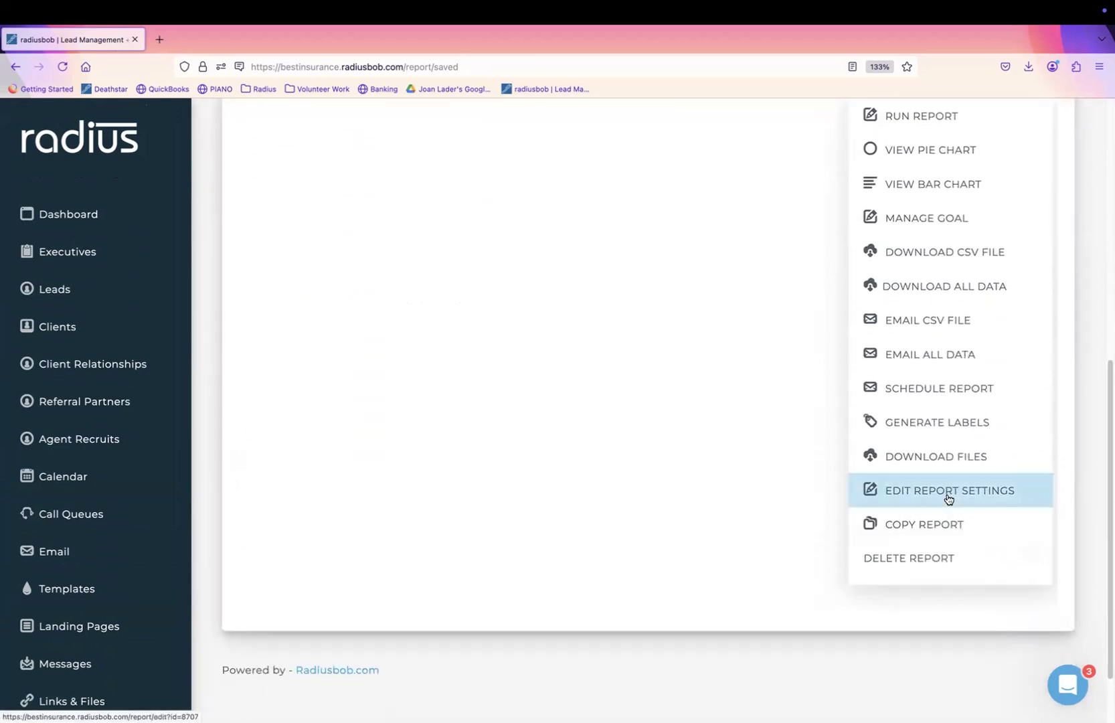
pyautogui.click(948, 498)
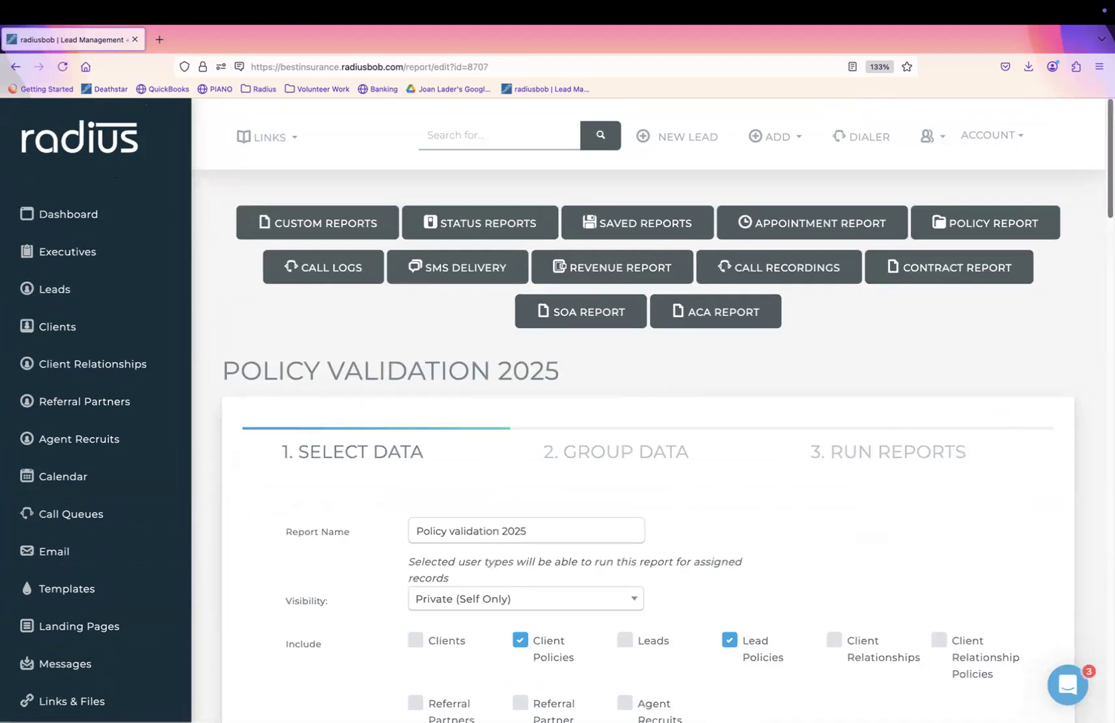
# Examine the report's record types and filters, then advance to the data grouping stage and review its columns
pyautogui.scroll(-9, 1075, 309)
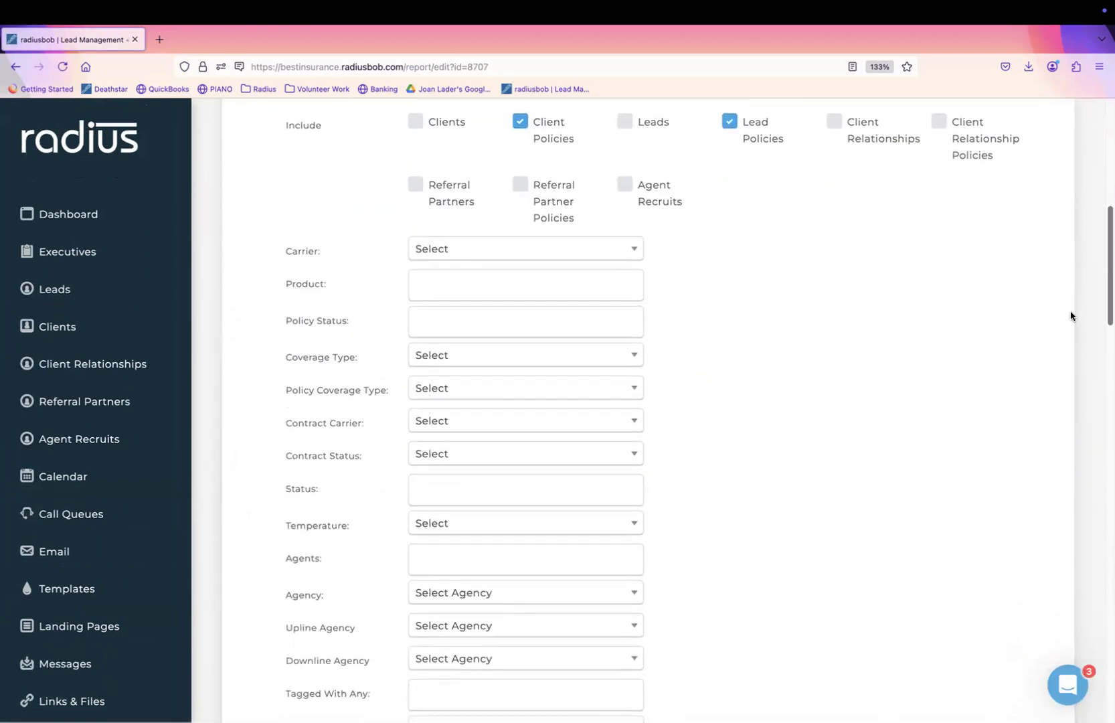
pyautogui.scroll(-20, 1071, 316)
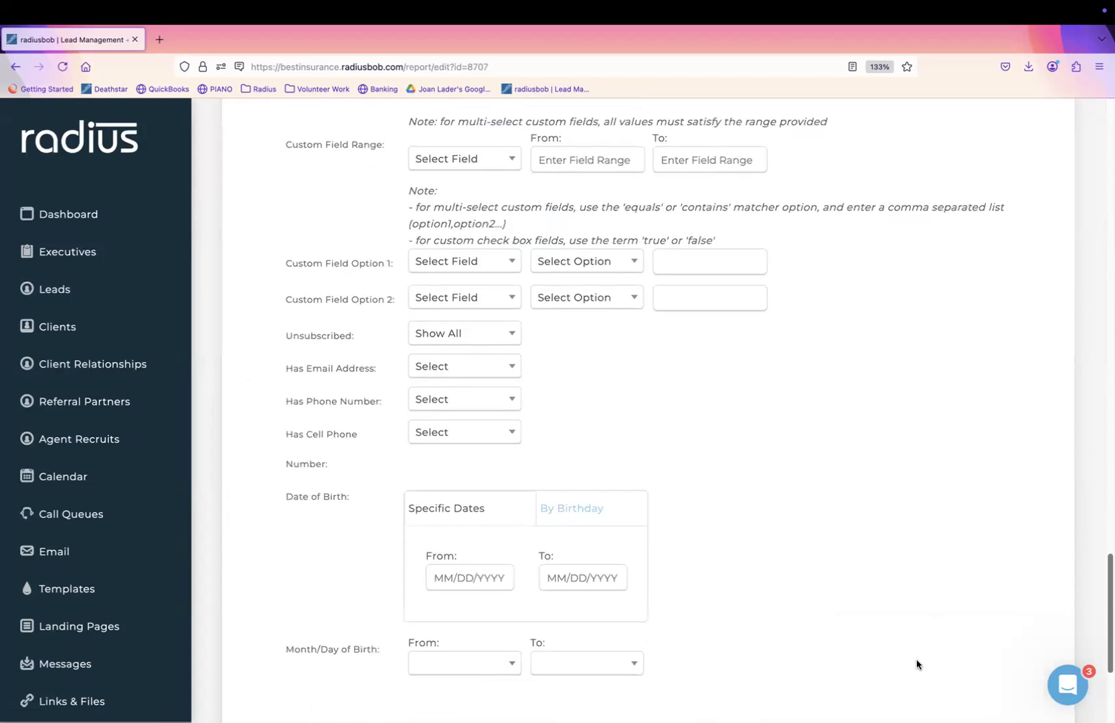
pyautogui.scroll(-4, 917, 665)
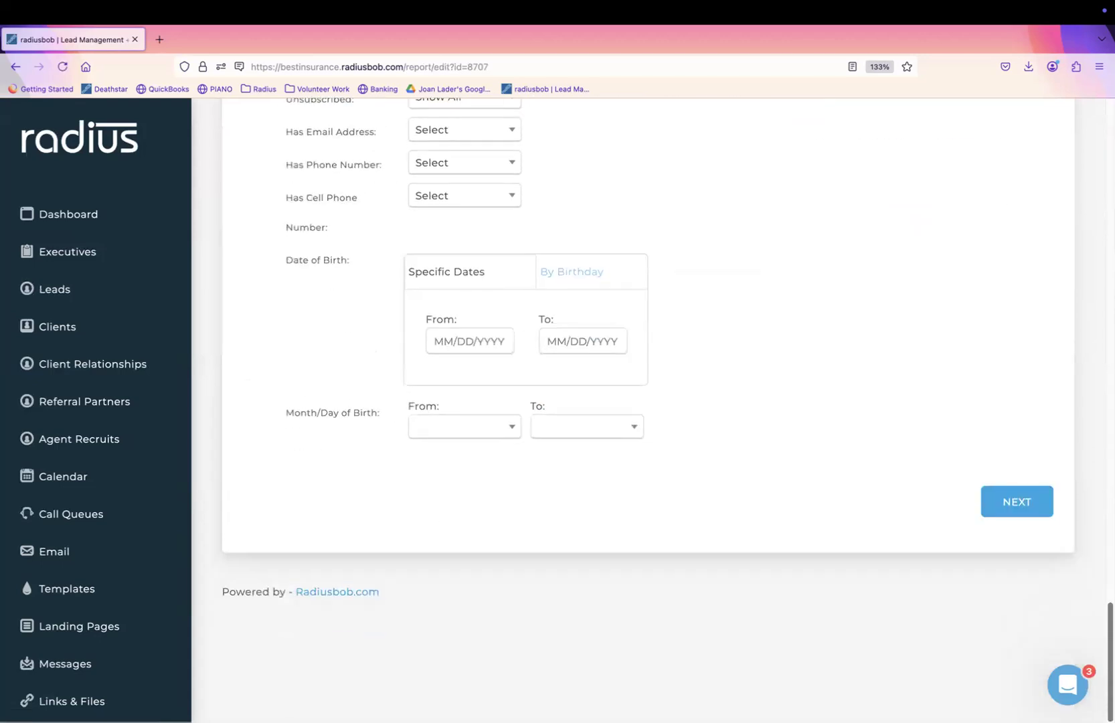
pyautogui.click(1014, 515)
pyautogui.scroll(5, 619, 477)
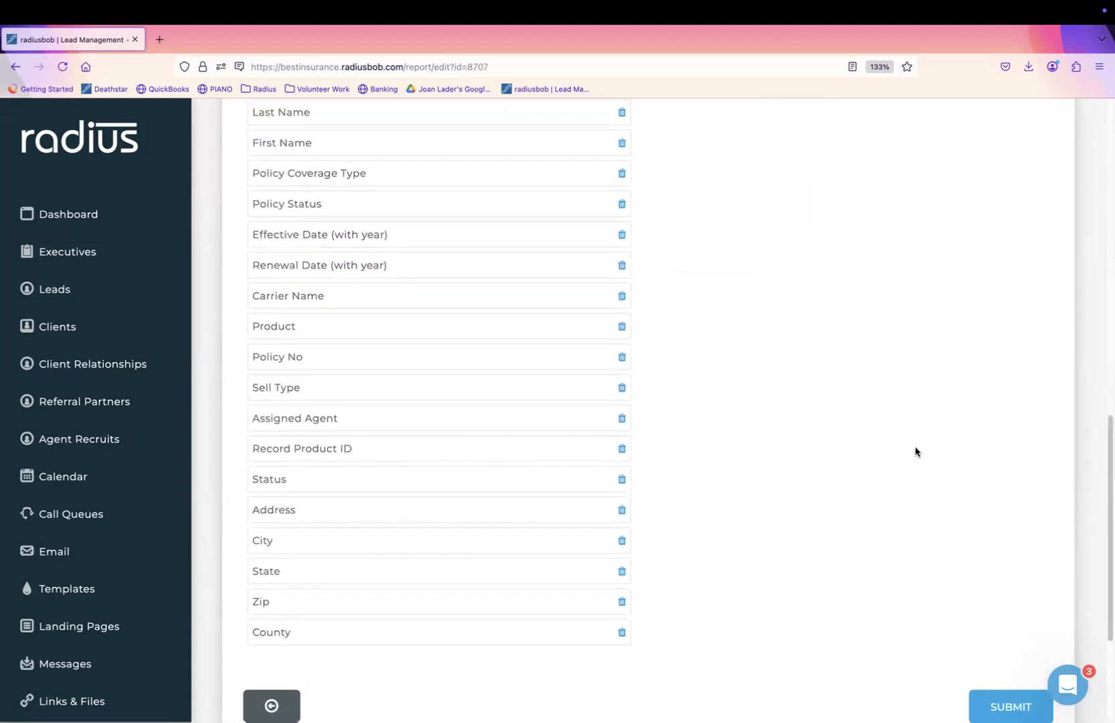
pyautogui.scroll(3, 915, 452)
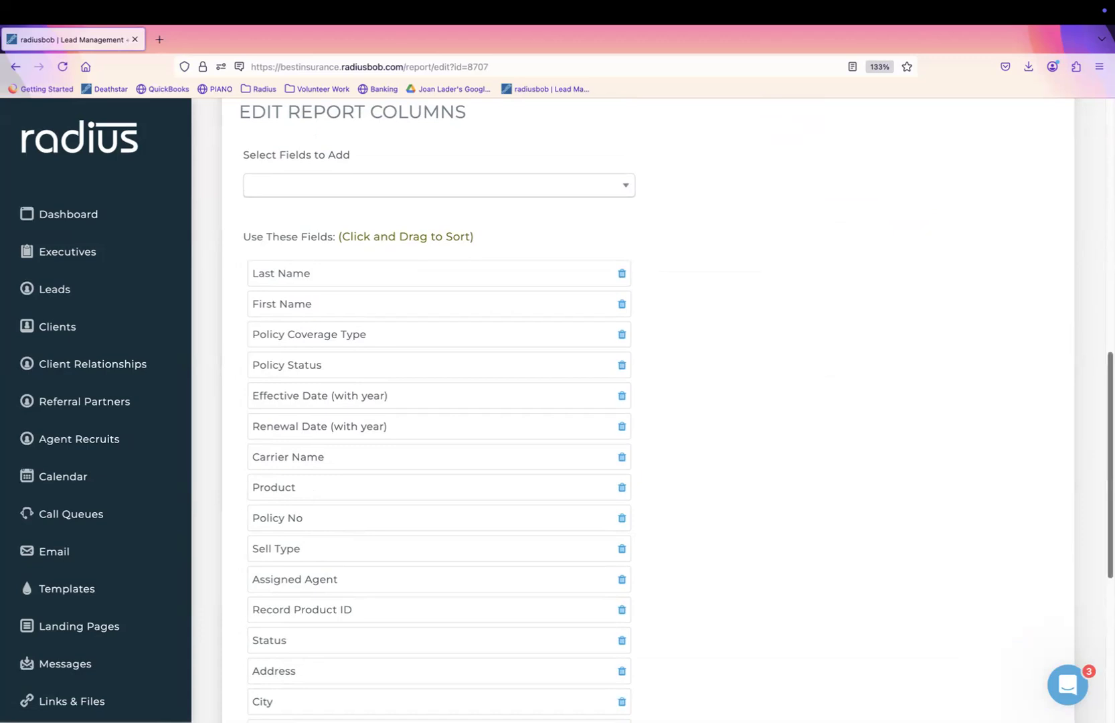
pyautogui.scroll(-5, 1095, 468)
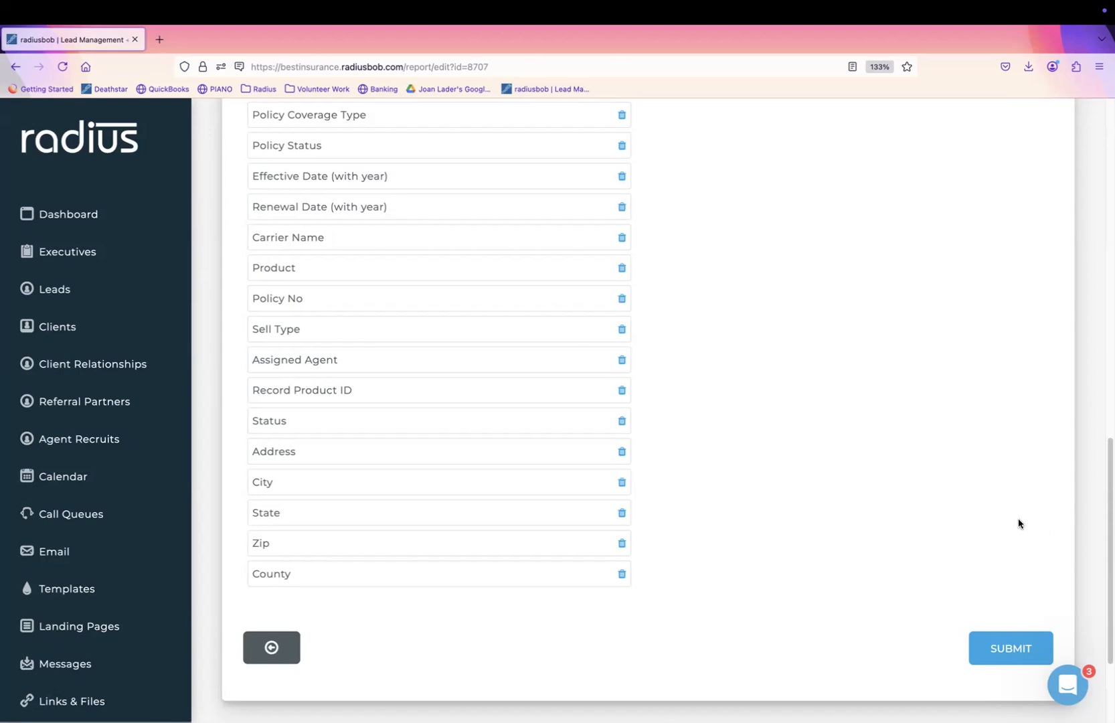
# Open the client import page and go to the import for updating existing client policies
pyautogui.click(38, 328)
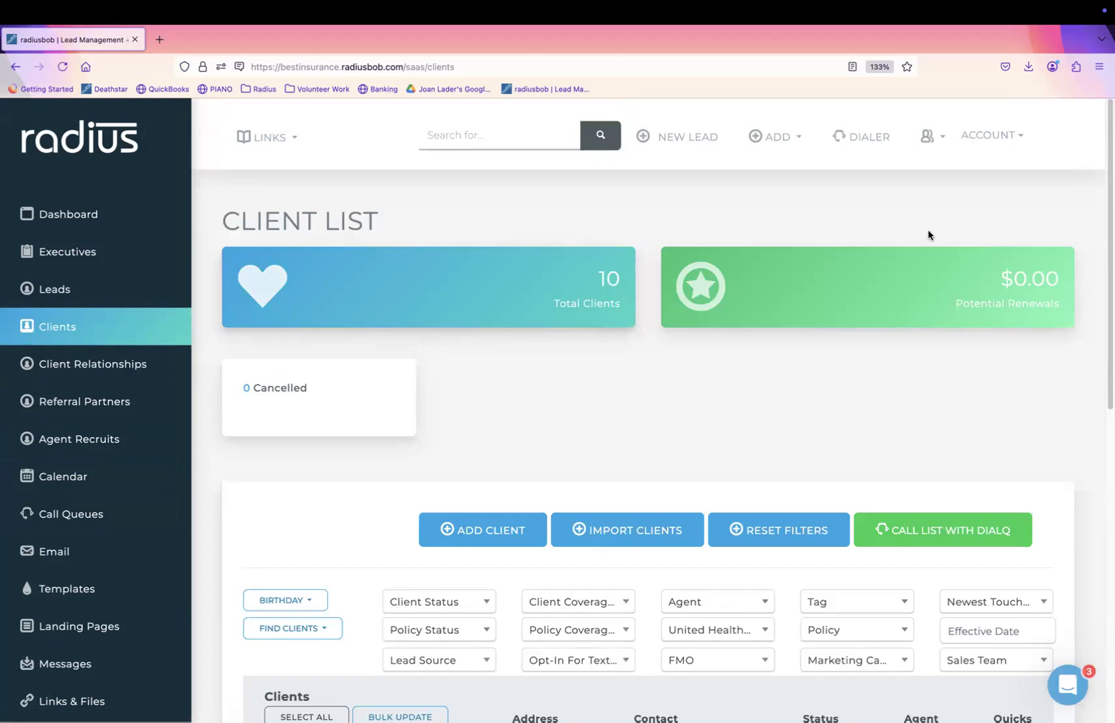
pyautogui.scroll(-3, 1082, 316)
pyautogui.scroll(-4, 1082, 317)
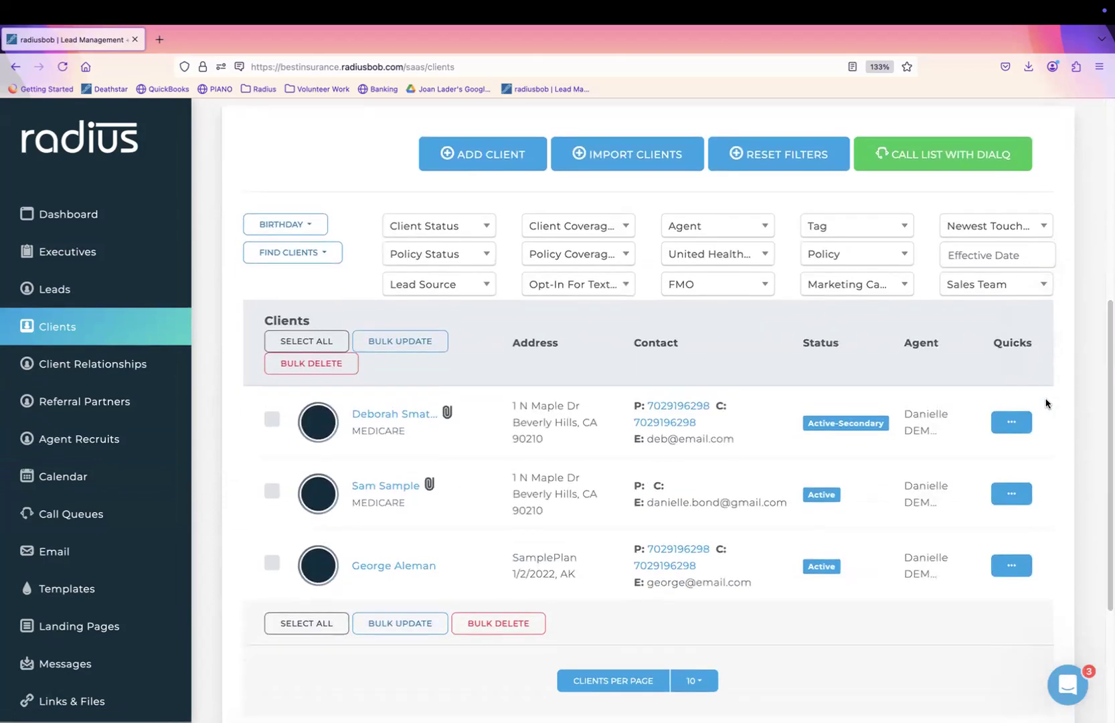
pyautogui.click(605, 153)
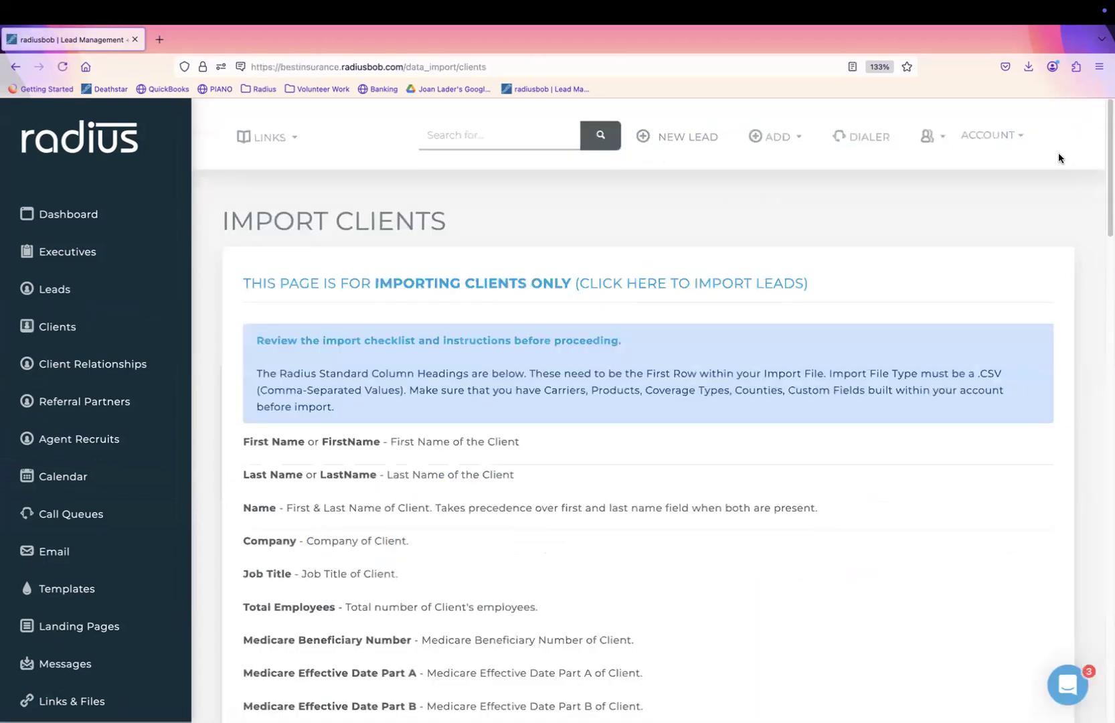
pyautogui.scroll(-15, 1049, 366)
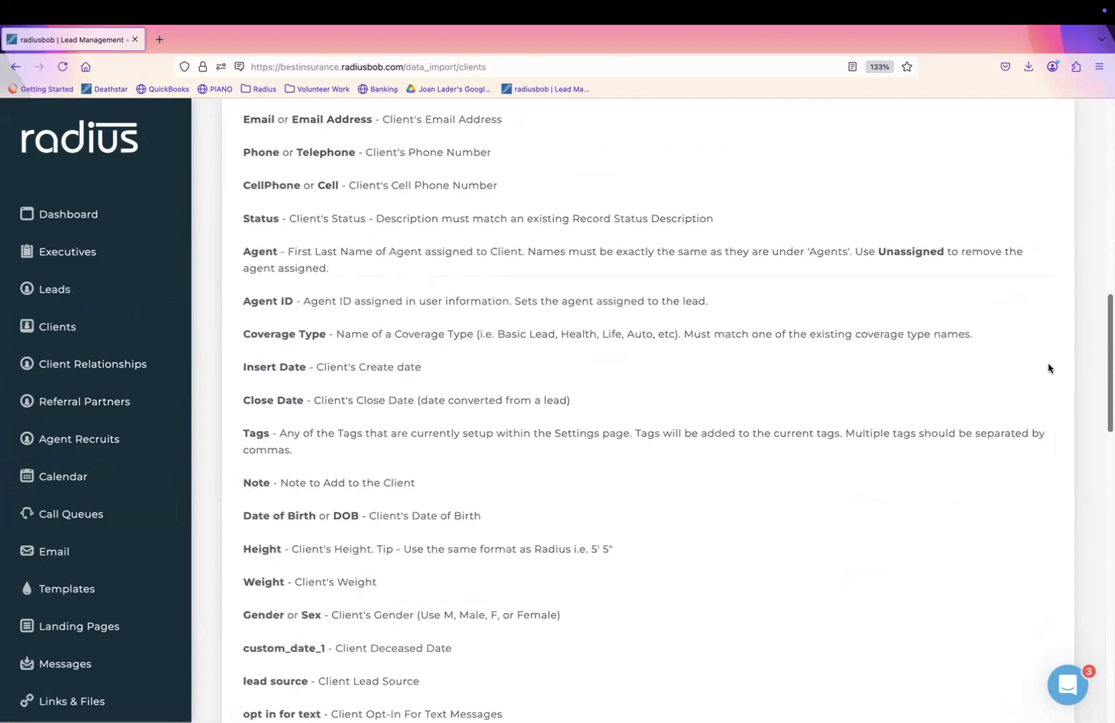
pyautogui.scroll(-3, 1023, 479)
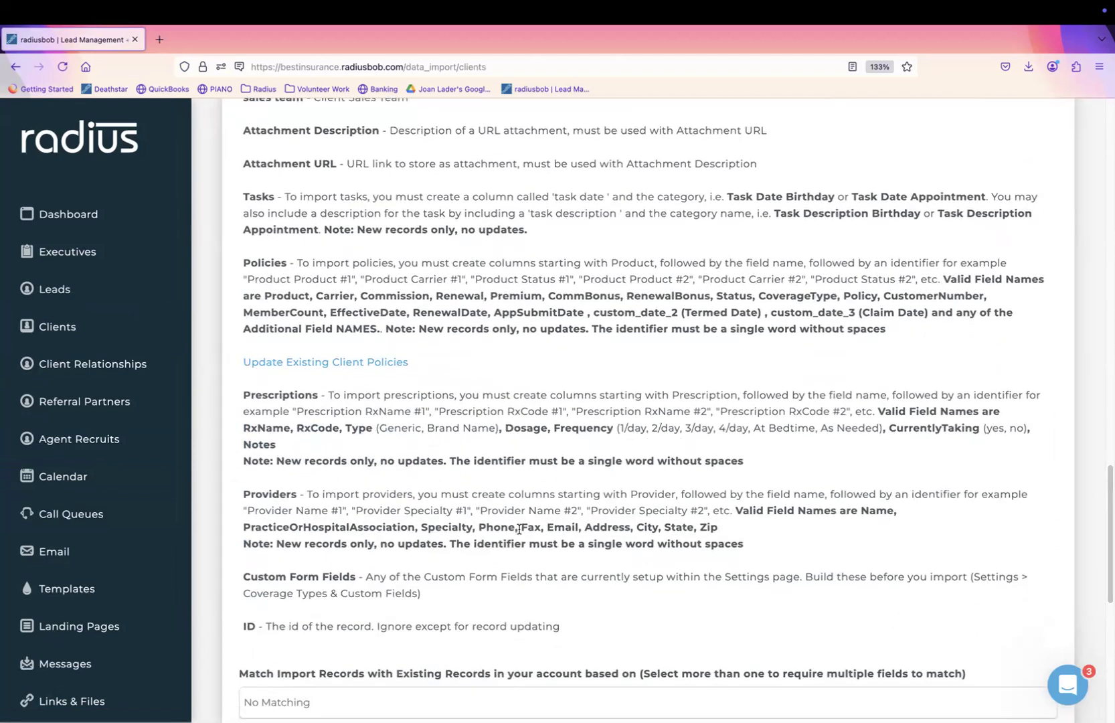
pyautogui.click(321, 363)
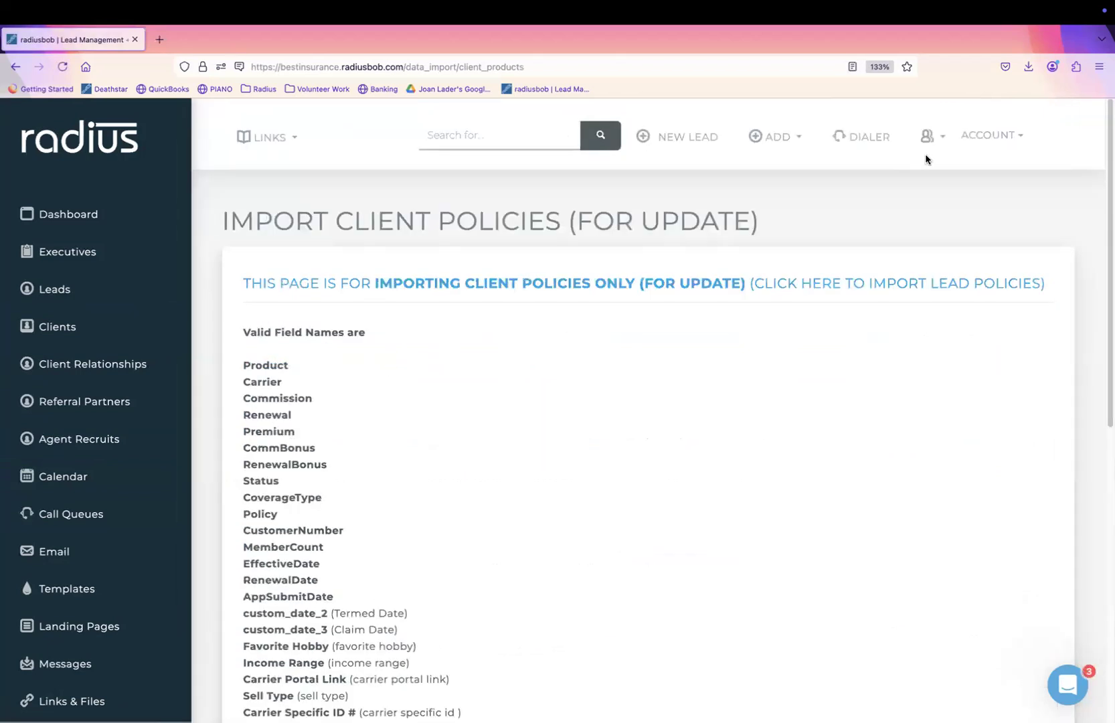
# Select CTCare Example Clients.csv from the Sample CSVs folder for the client policy import and proceed to header mapping
pyautogui.scroll(-4, 1081, 250)
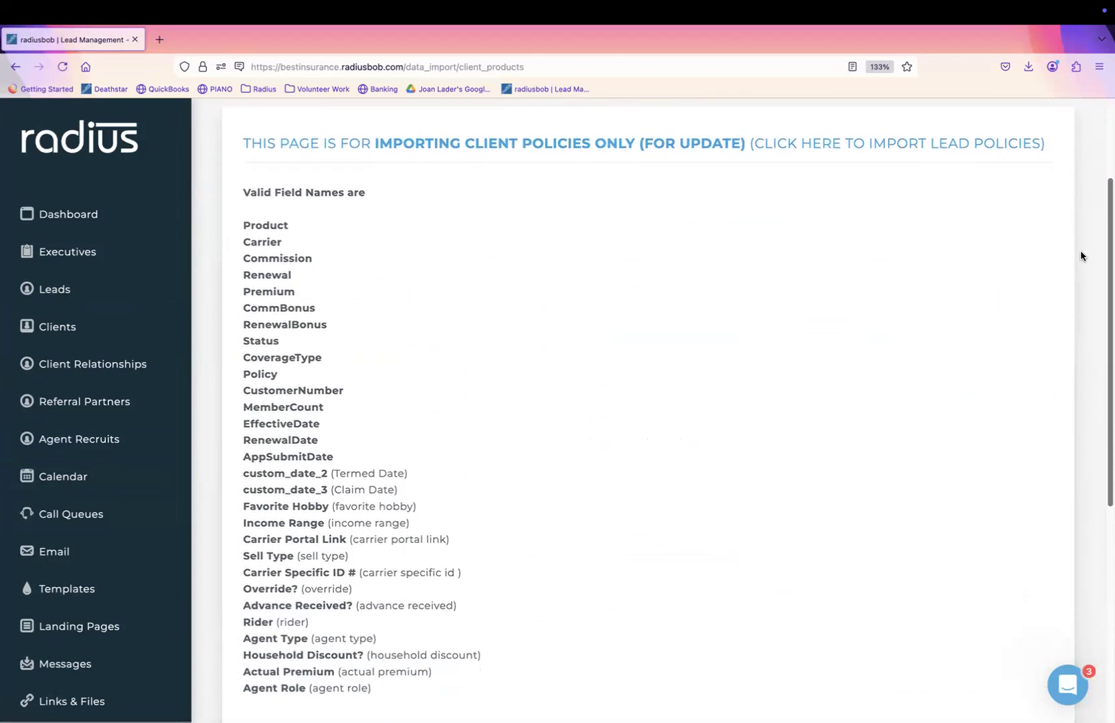
pyautogui.scroll(-3, 1060, 314)
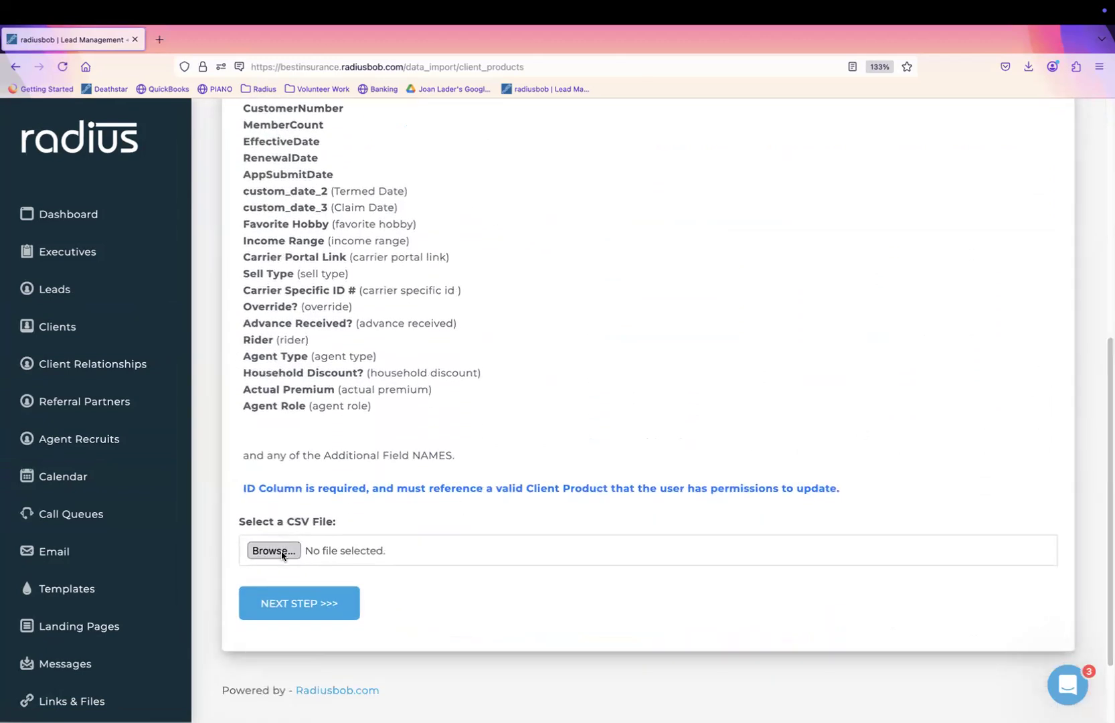
pyautogui.click(282, 555)
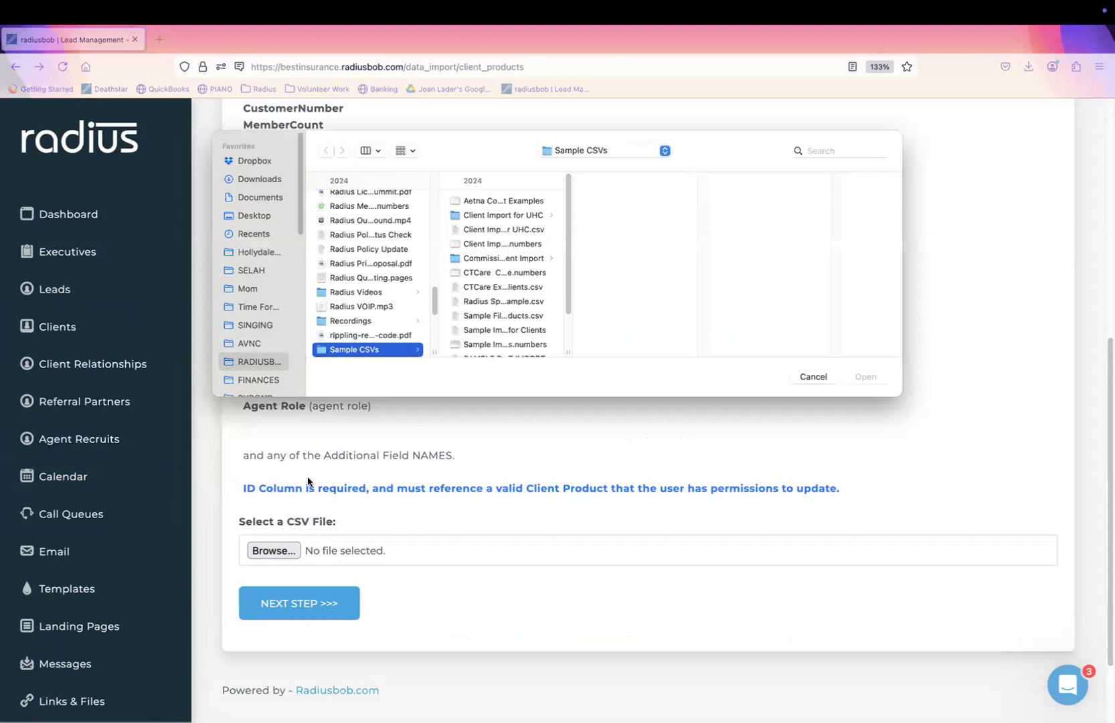
pyautogui.click(511, 286)
pyautogui.click(866, 376)
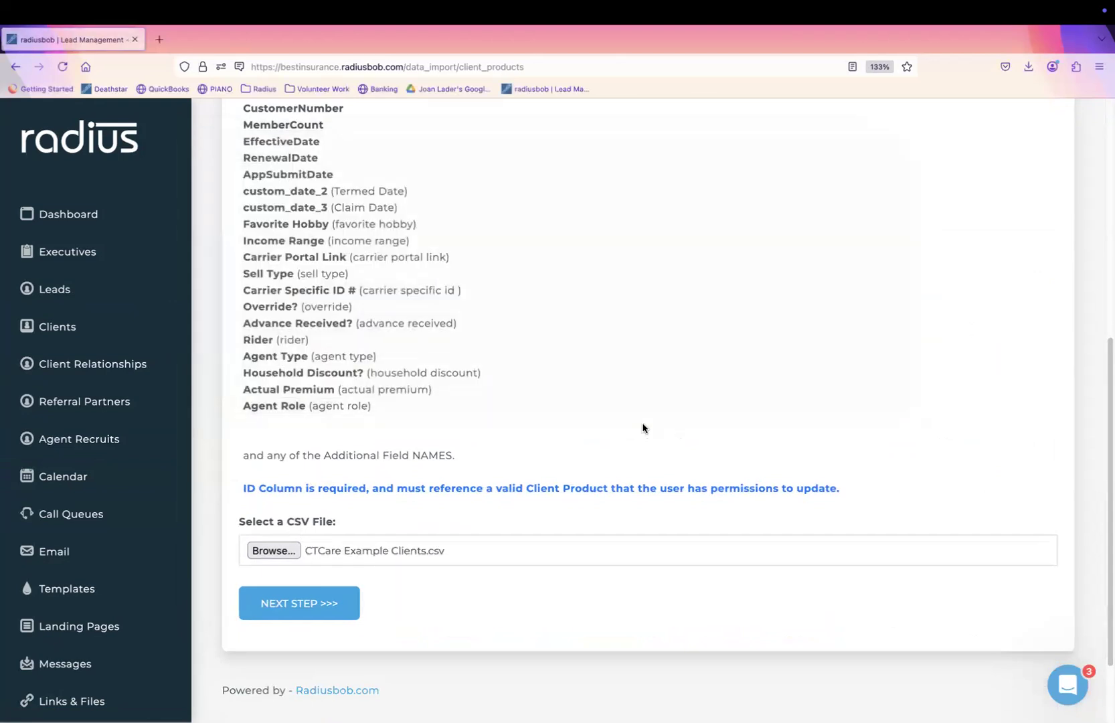
pyautogui.click(275, 603)
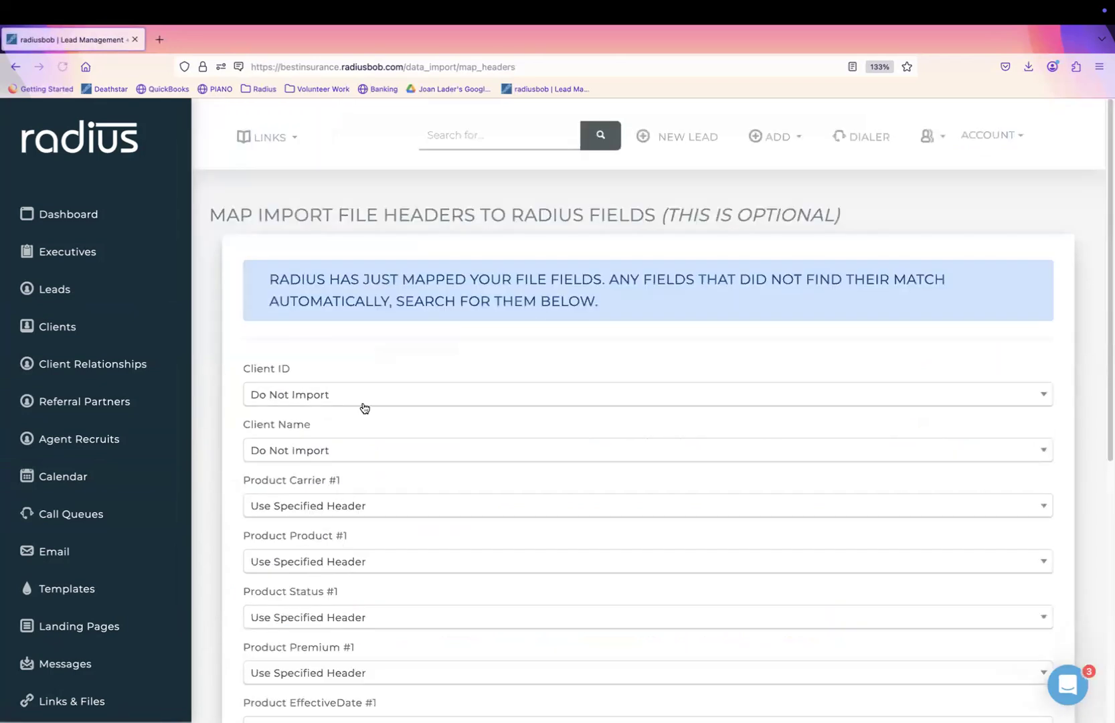
# Map the file's Client ID column to the Policy field
pyautogui.click(324, 400)
pyautogui.write('poli')
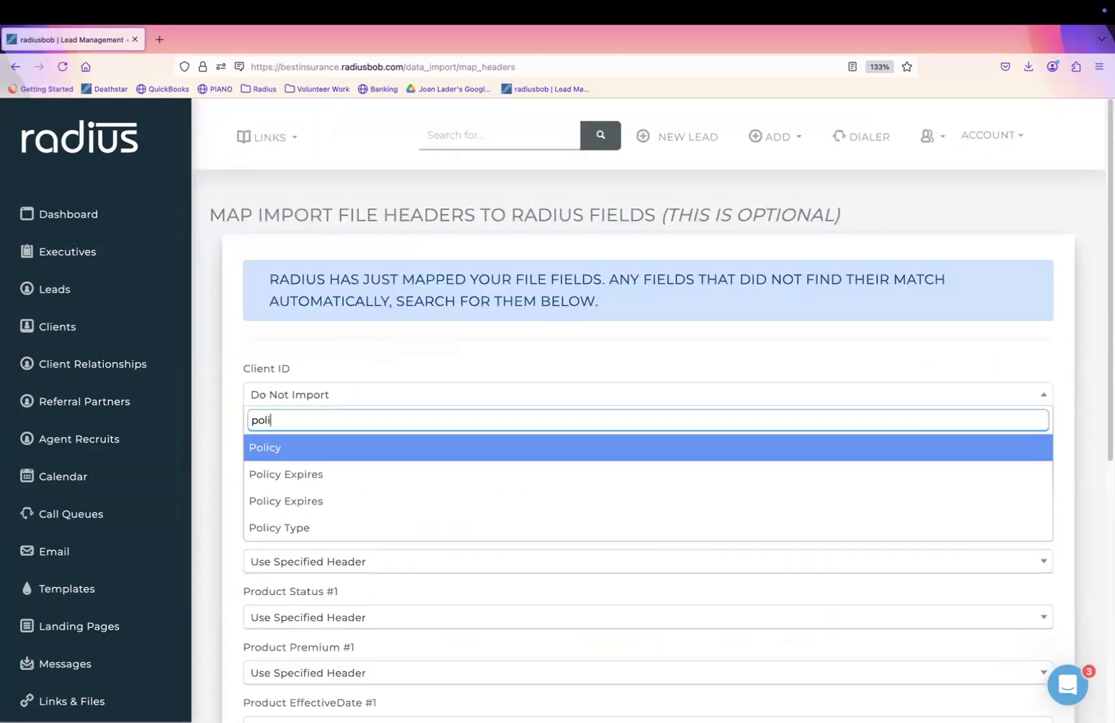
pyautogui.click(288, 452)
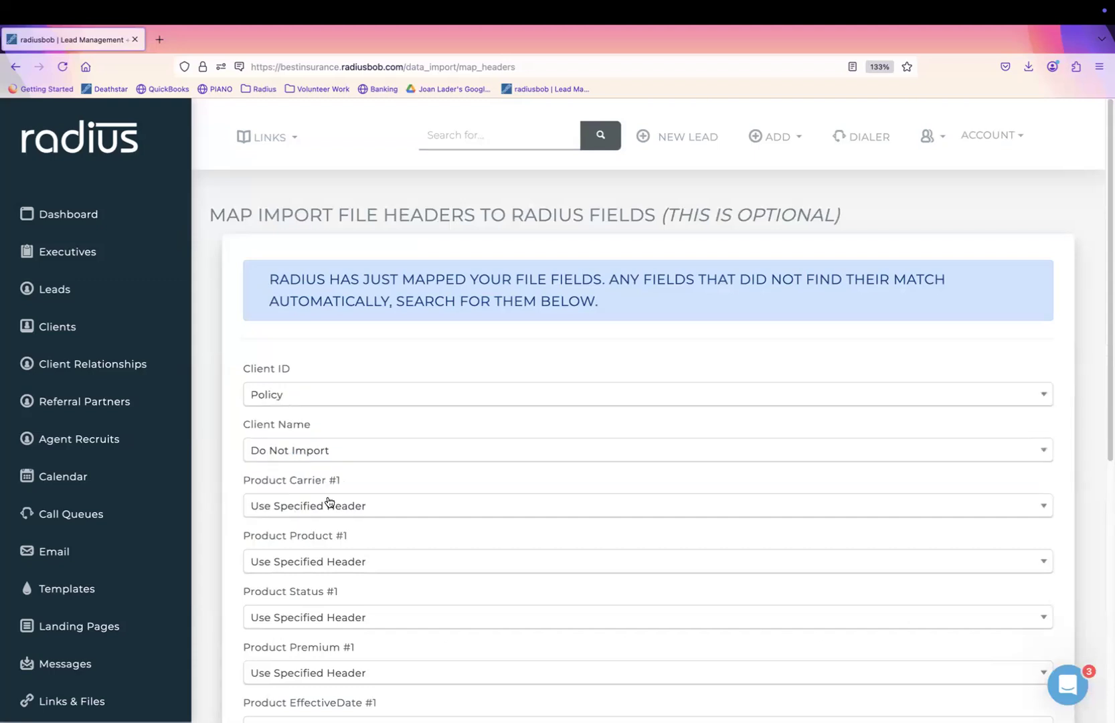
# Search the available import fields for "name" as a match for the Client Name column, then leave its mapping list
pyautogui.click(315, 450)
pyautogui.write('name')
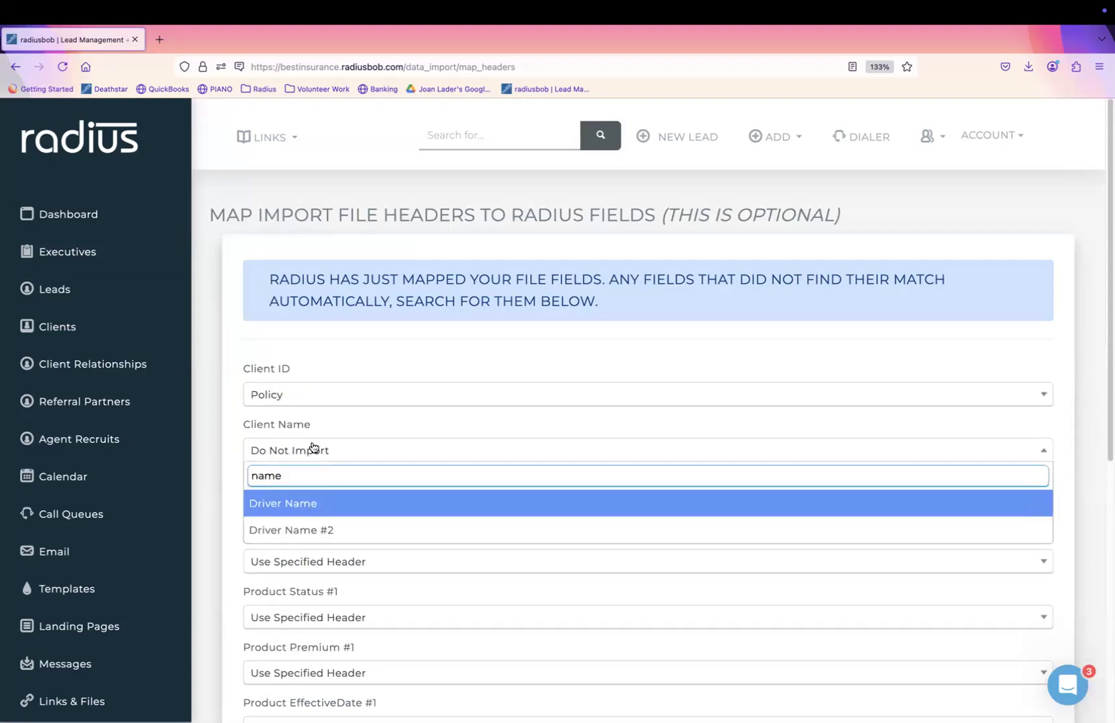
pyautogui.moveTo(289, 474); pyautogui.dragTo(261, 474)
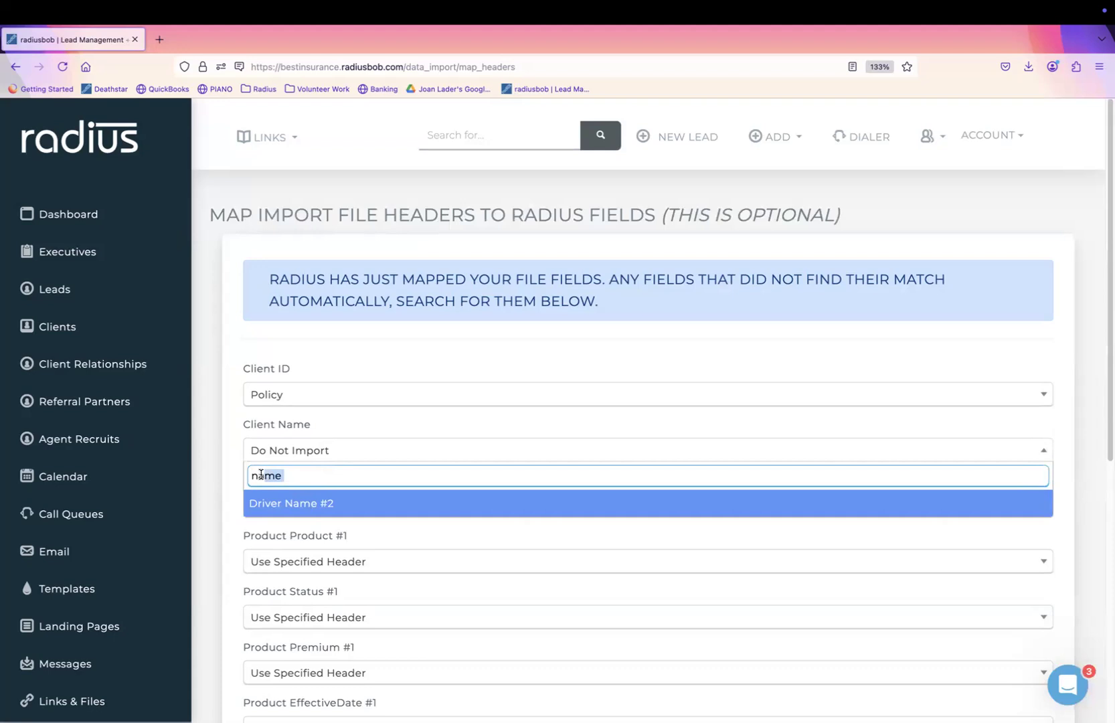
pyautogui.write('ame')
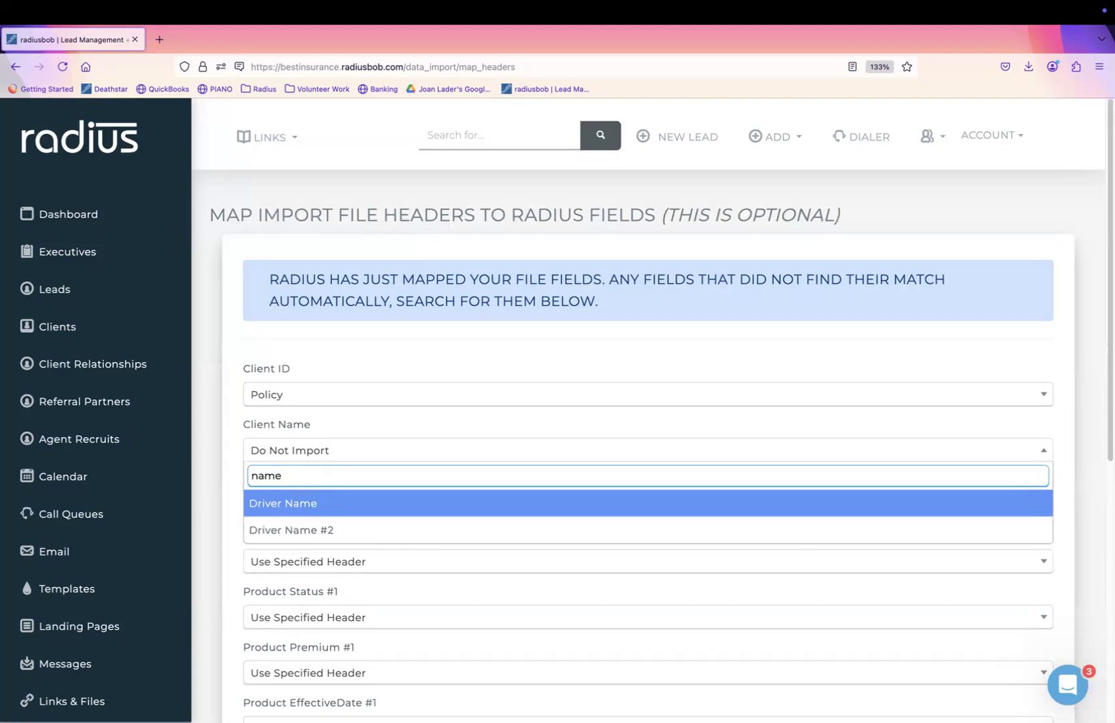
pyautogui.press('Escape')
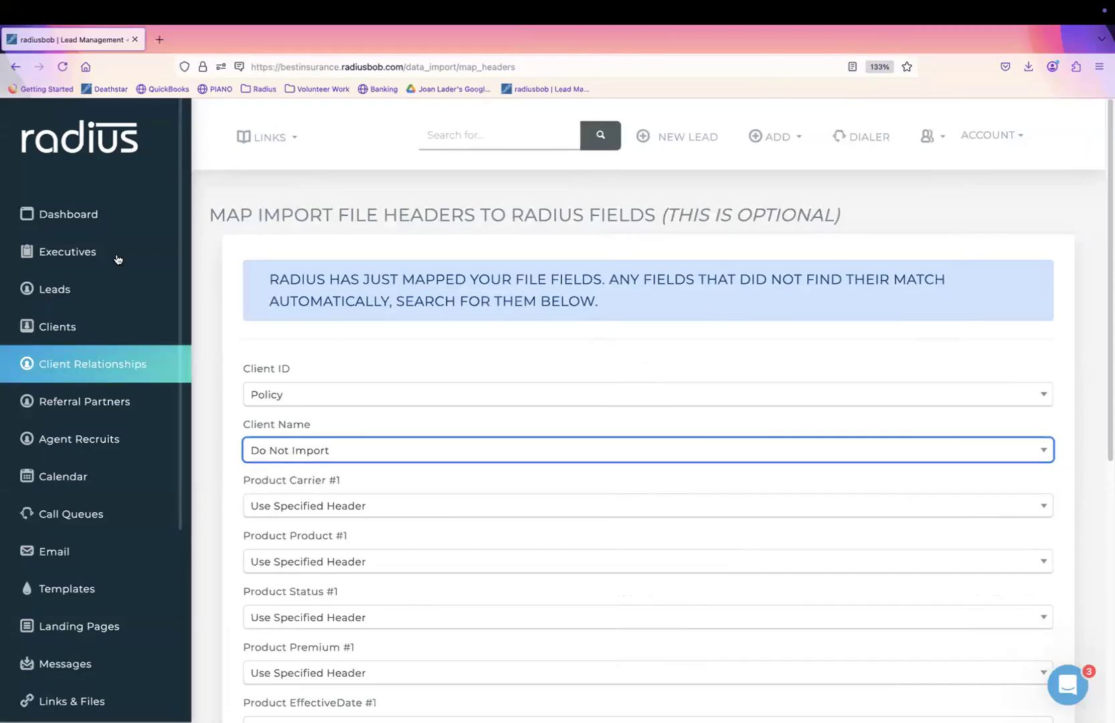
# Open the custom reports and include Client Policies in the report
pyautogui.scroll(-5, 138, 642)
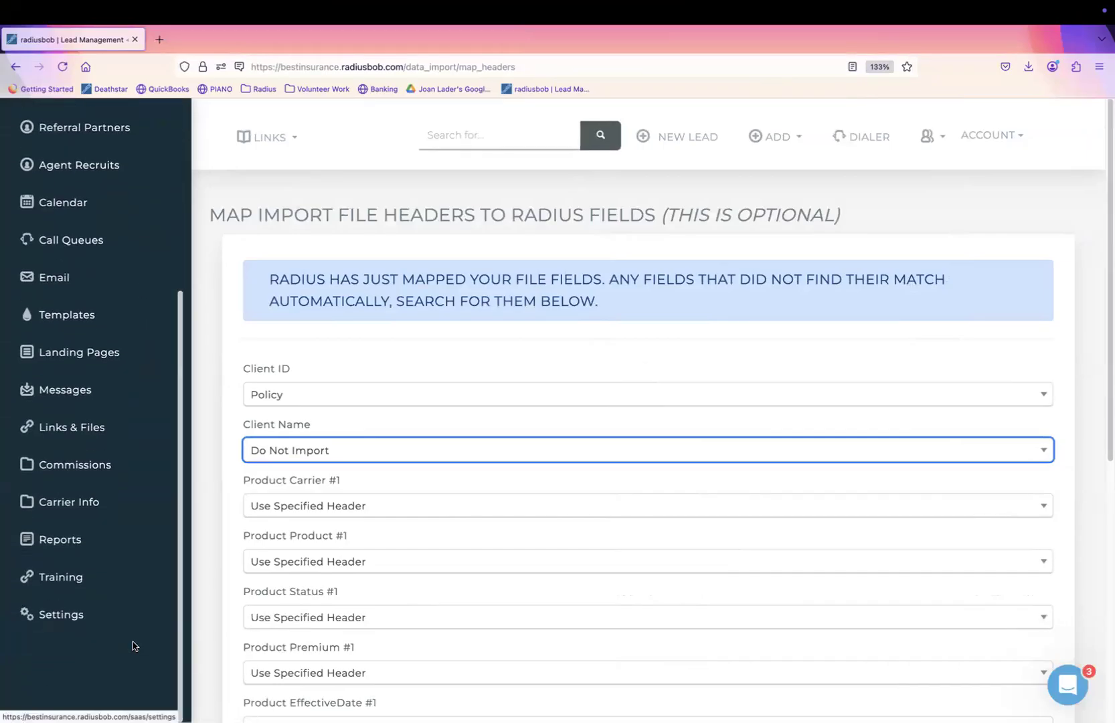
pyautogui.click(80, 539)
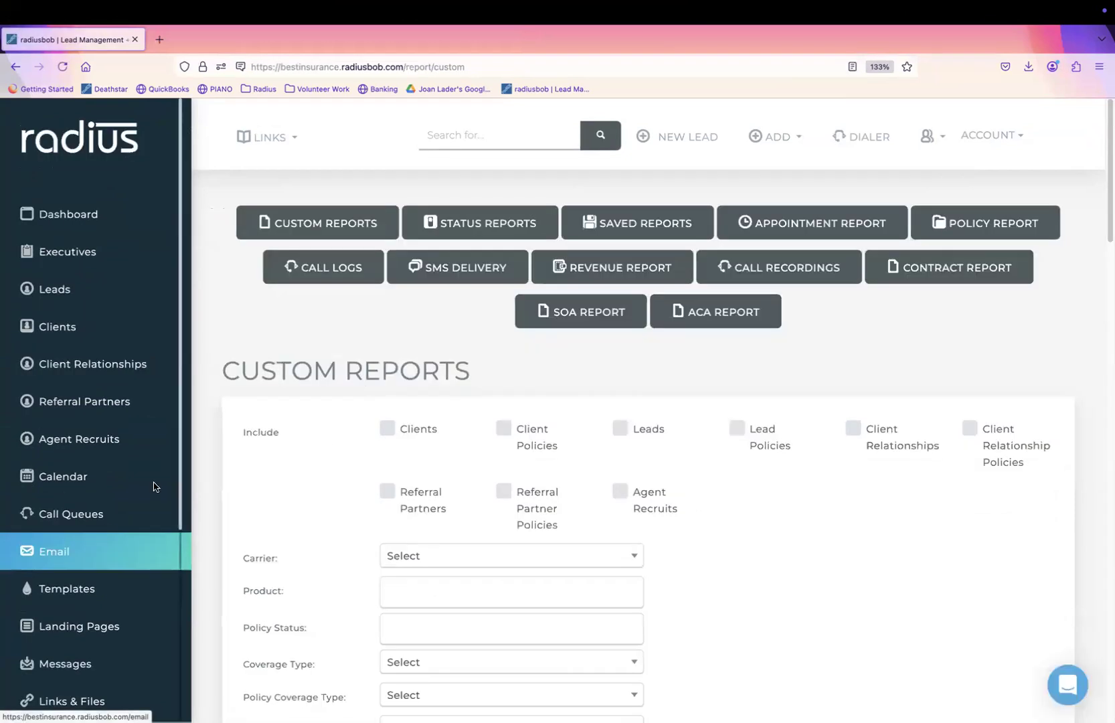
pyautogui.click(504, 428)
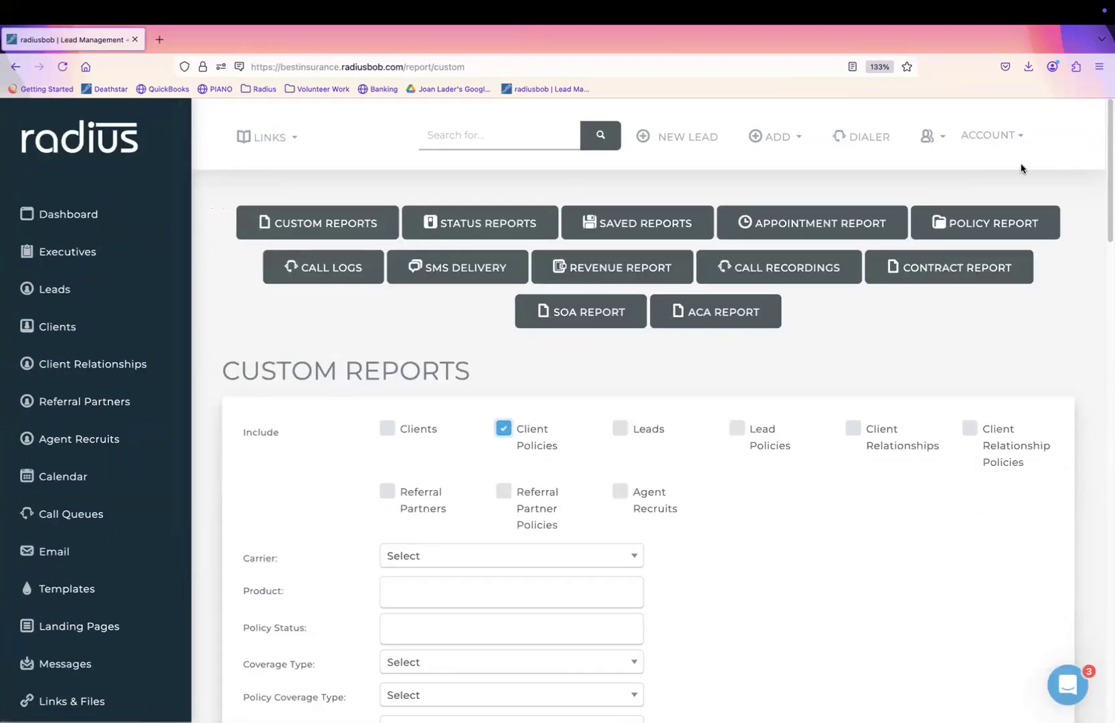
# Set the report's Policy Coverage Type filter to Supplement
pyautogui.scroll(-8, 1053, 281)
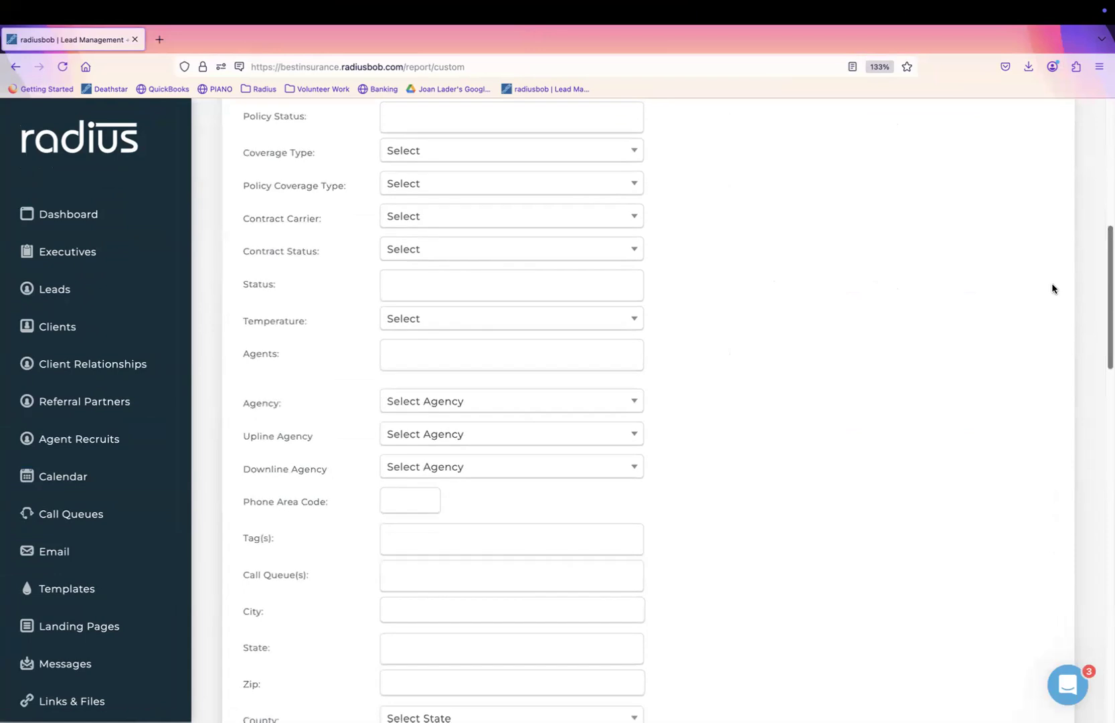
pyautogui.click(632, 184)
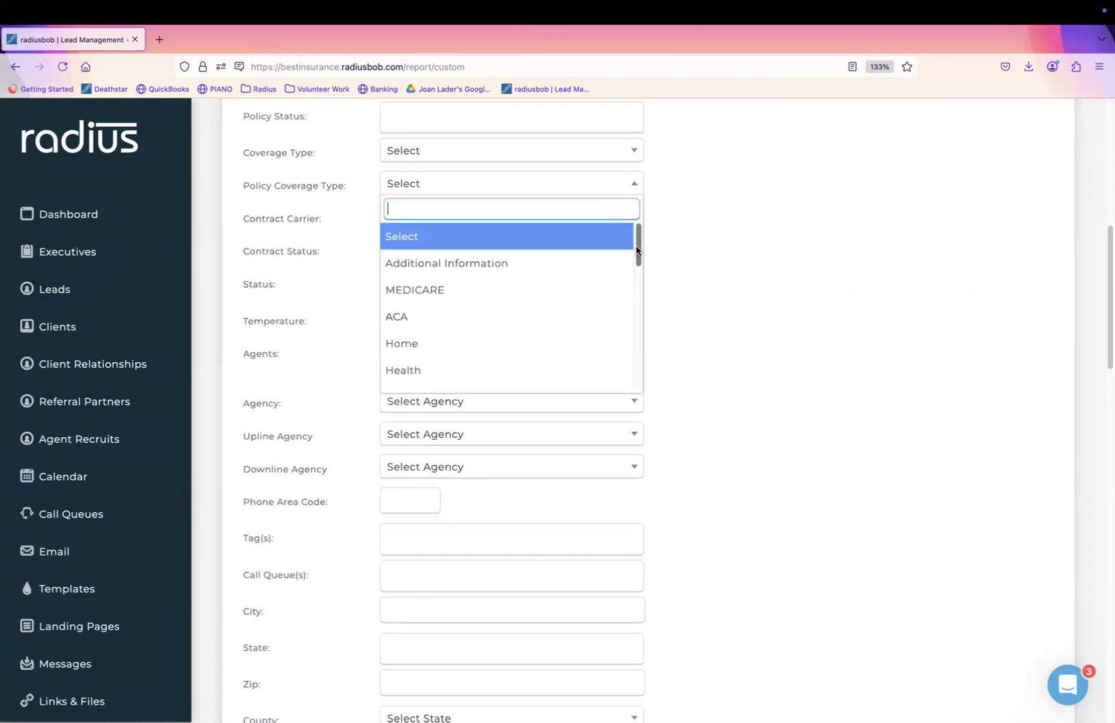
pyautogui.moveTo(638, 245); pyautogui.dragTo(626, 301)
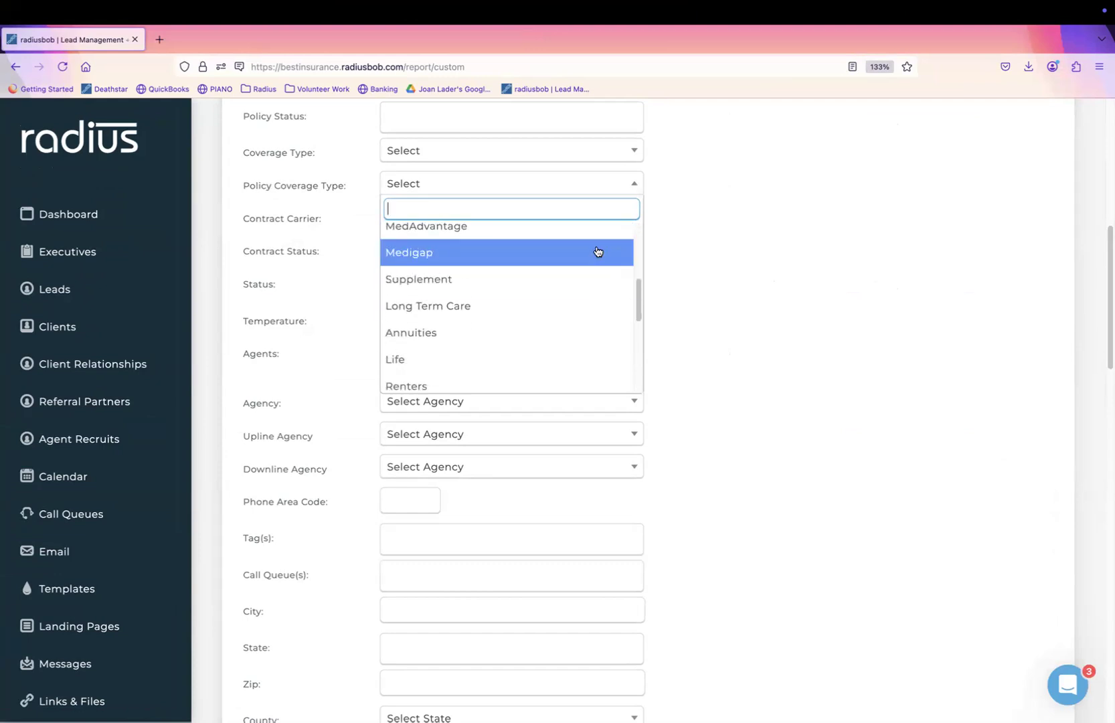
pyautogui.click(589, 284)
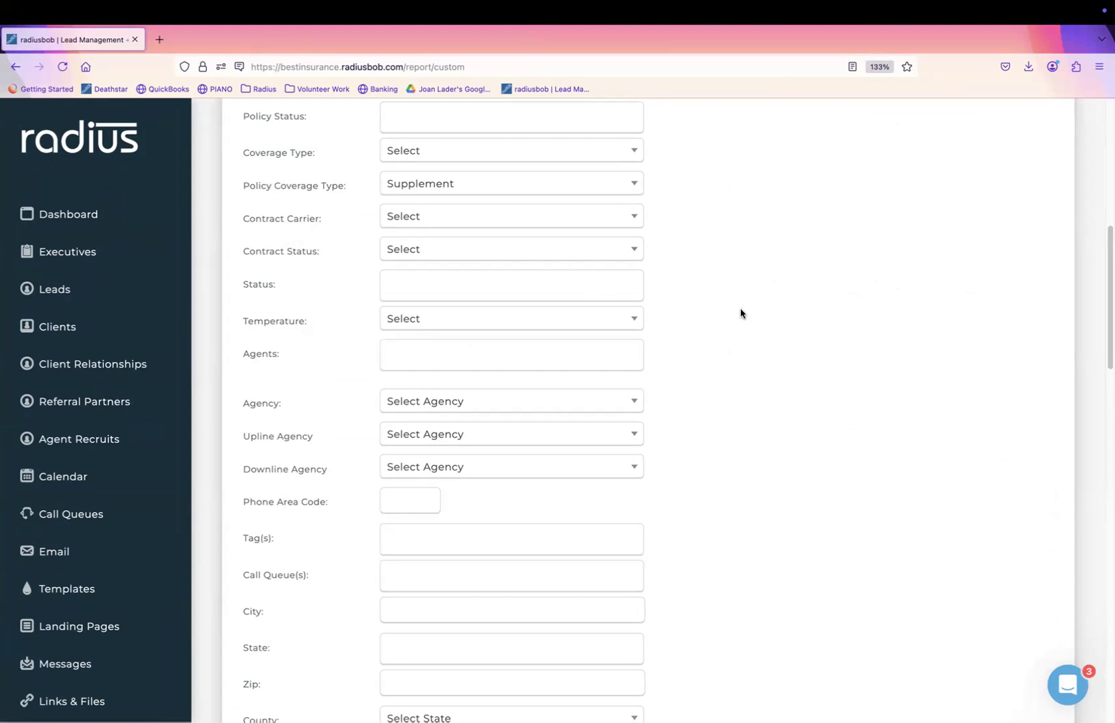
# Set the Policy Coverage Type filter to Life and display the client policies report with its results
pyautogui.click(557, 192)
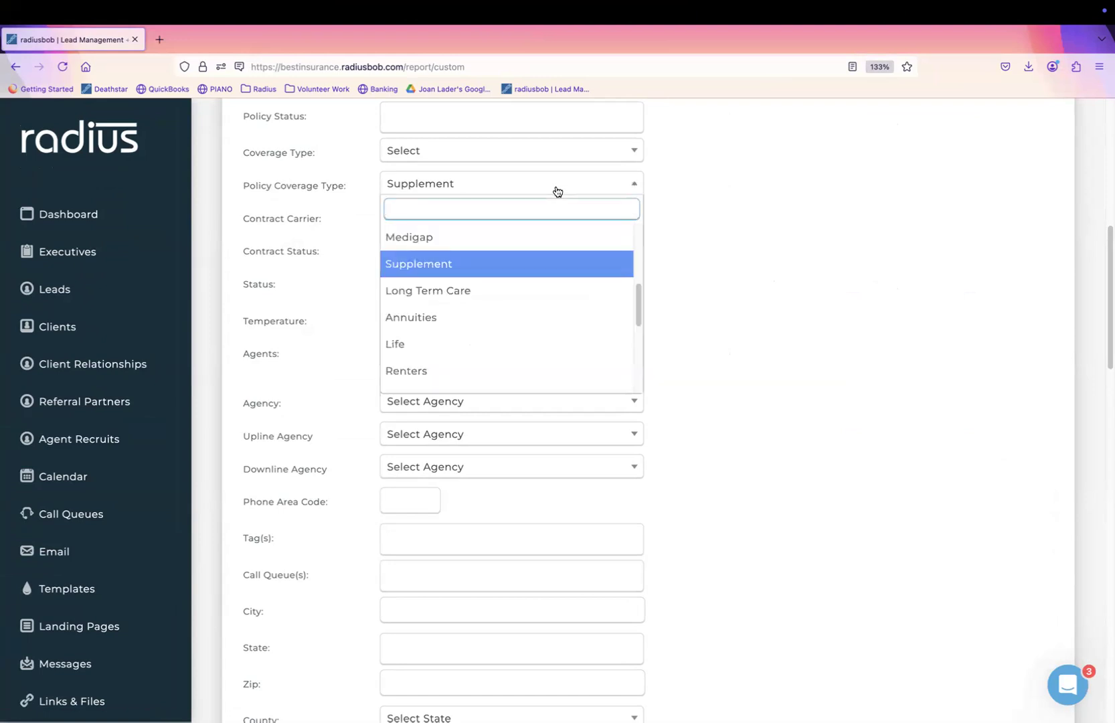
pyautogui.click(504, 345)
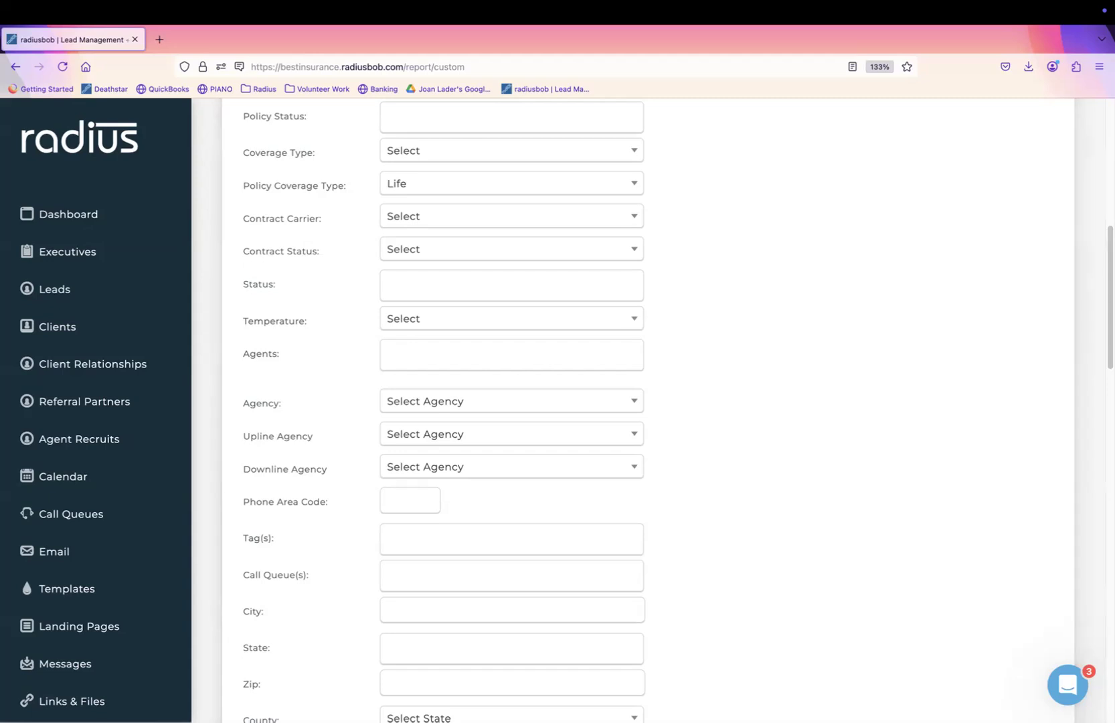
pyautogui.scroll(-15, 1035, 525)
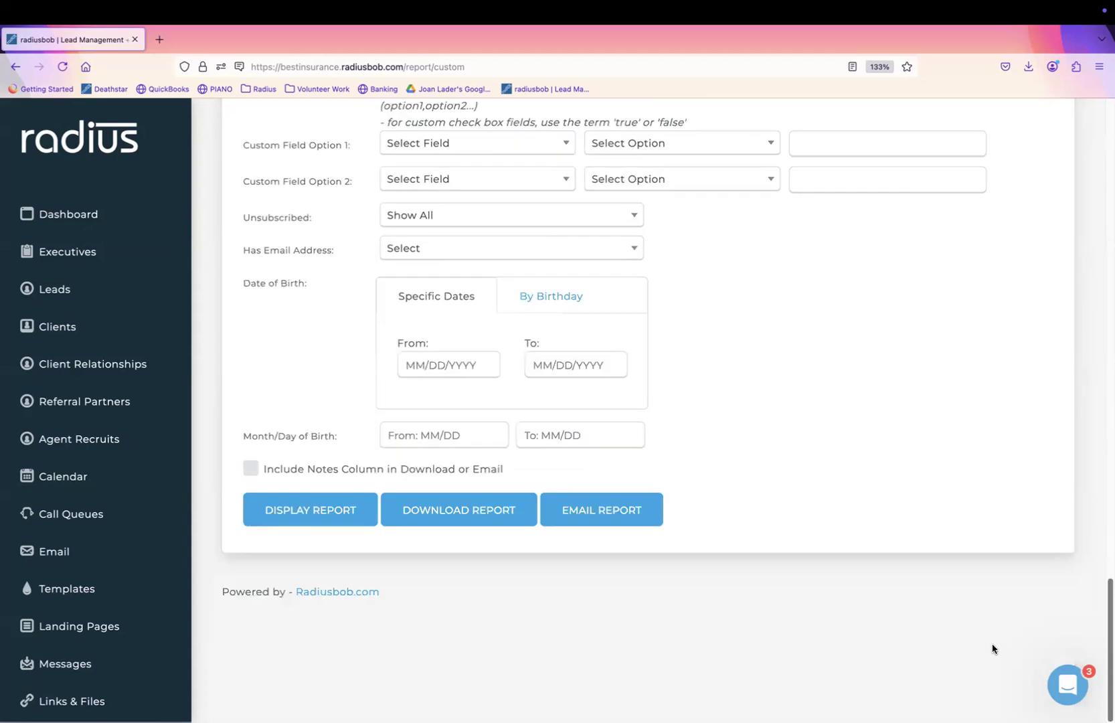
pyautogui.click(311, 527)
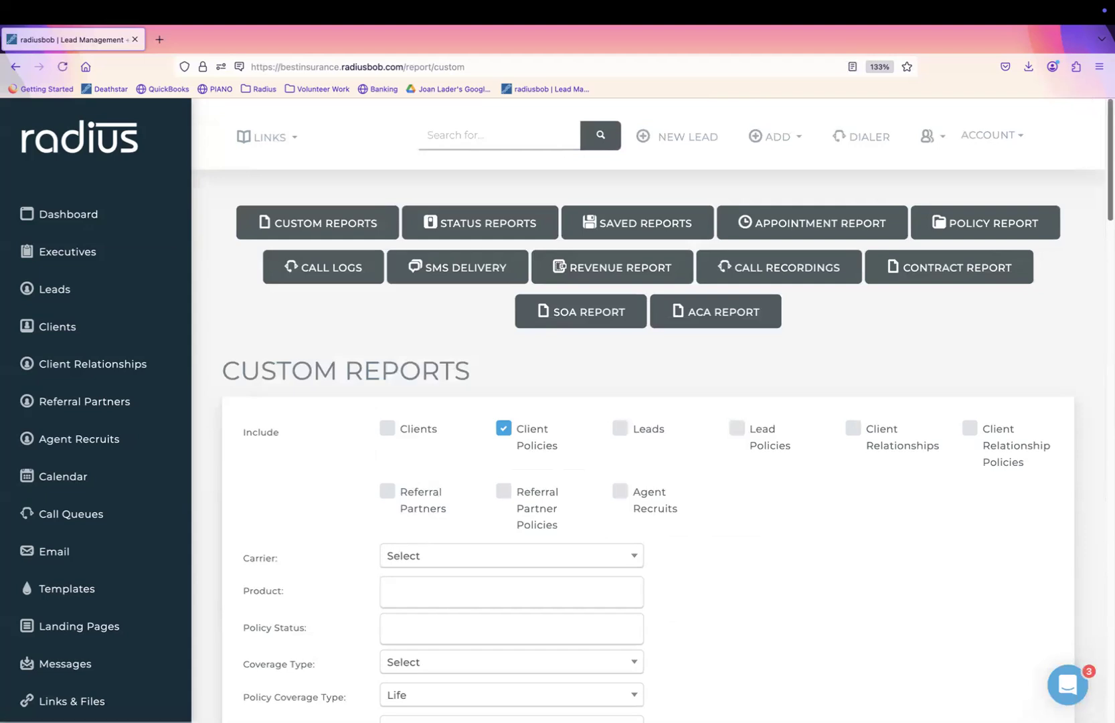
pyautogui.scroll(-20, 1080, 325)
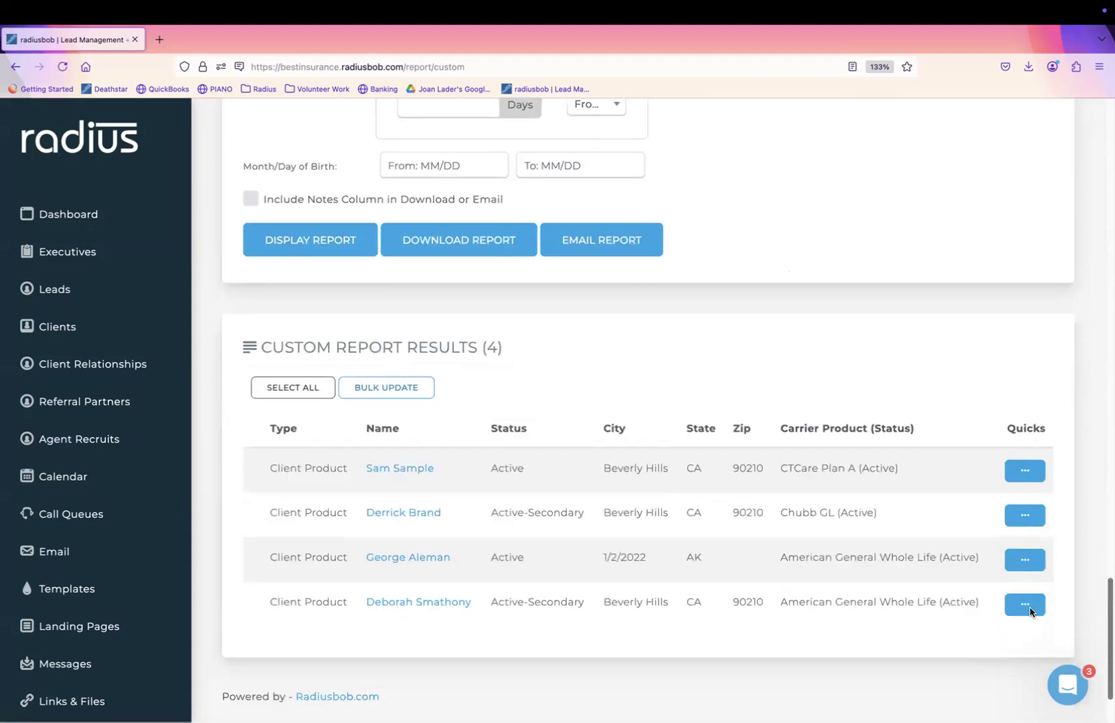
# Open the client with the CTCare Plan A policy from the results and review the policies on that record
pyautogui.click(400, 468)
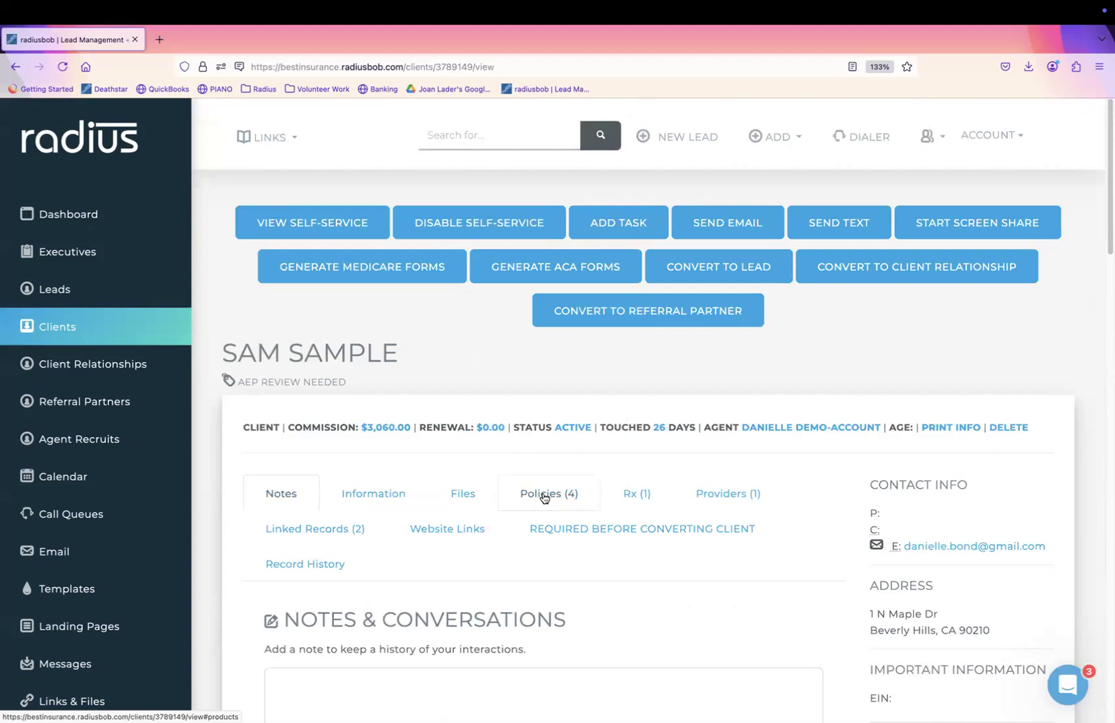
pyautogui.click(544, 496)
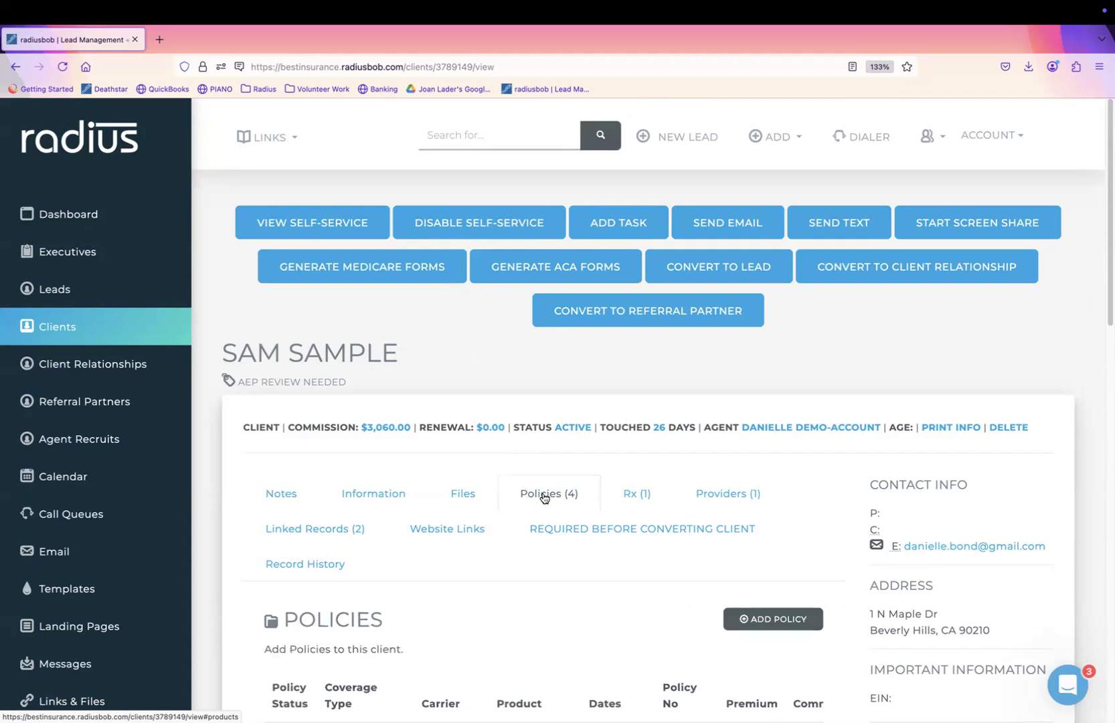
pyautogui.scroll(-8, 544, 496)
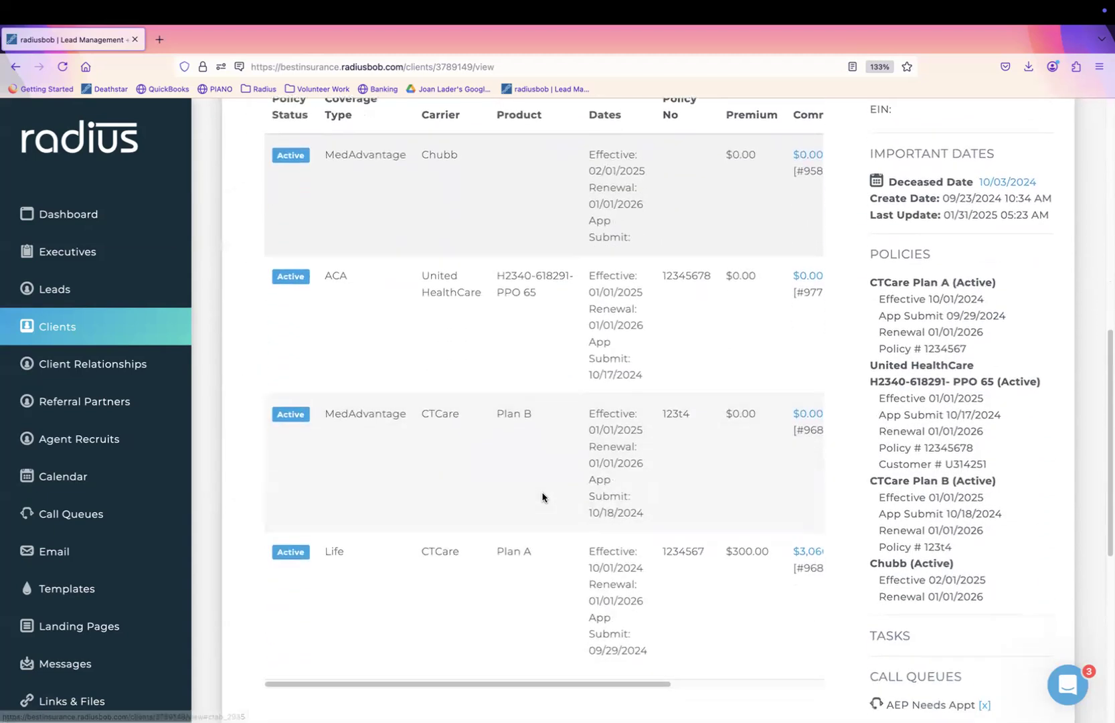
pyautogui.scroll(-2, 543, 497)
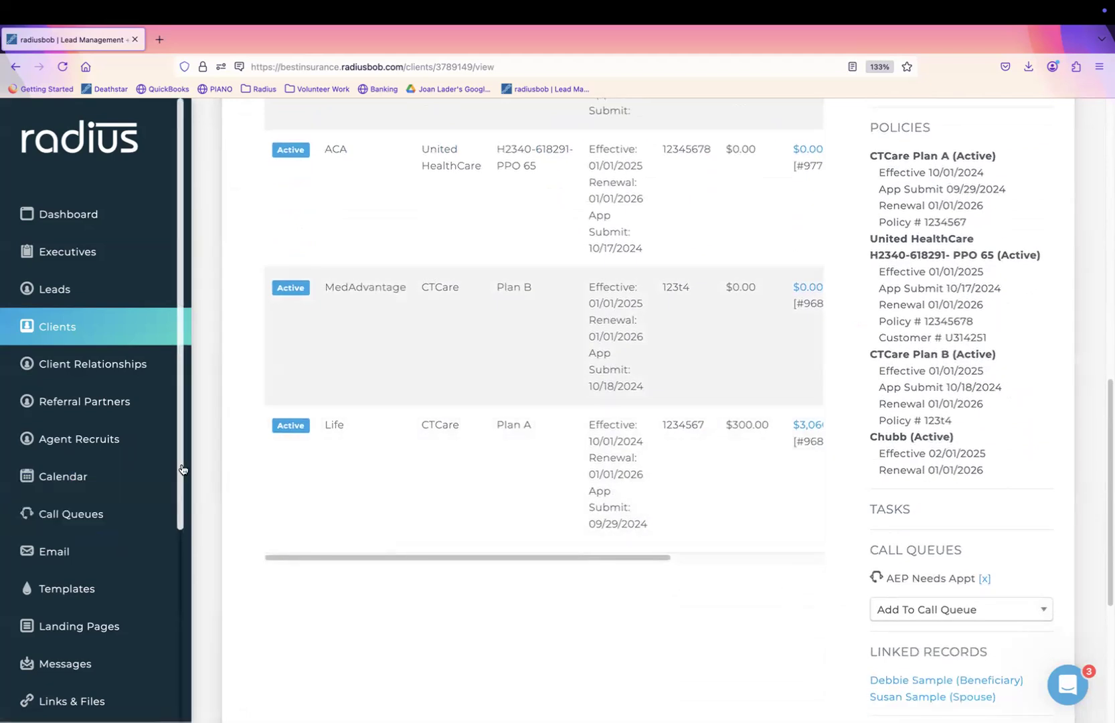
# Return to the custom reports and include Clients in a new report
pyautogui.scroll(-5, 182, 469)
pyautogui.click(77, 532)
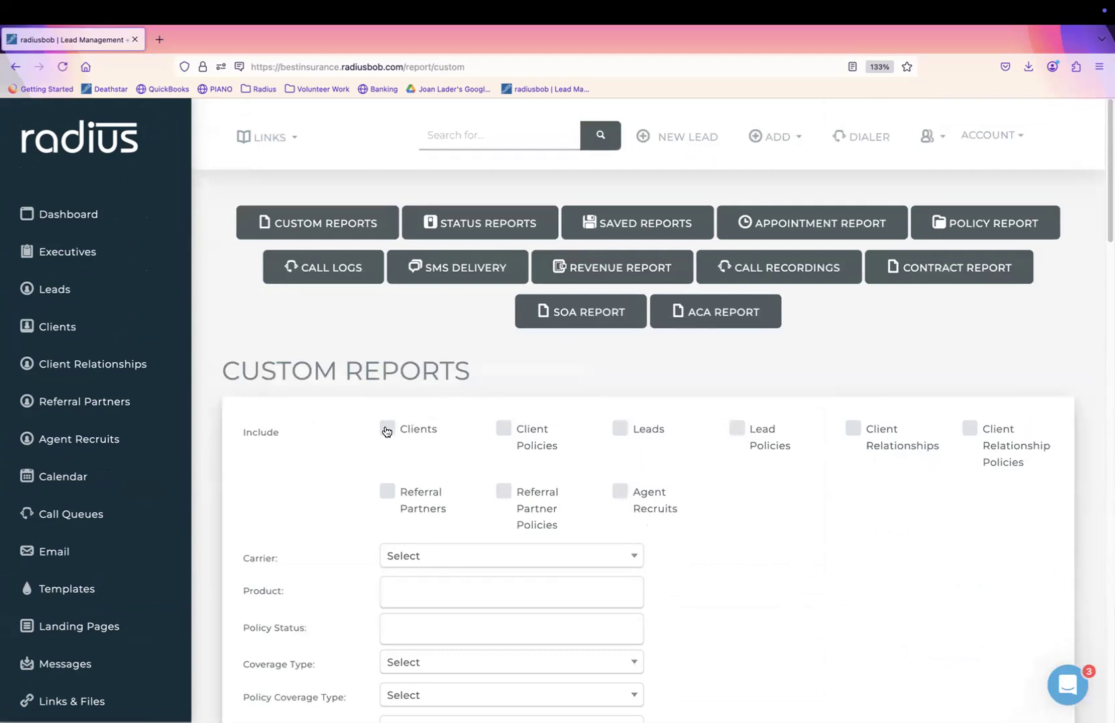
pyautogui.scroll(-2, 1094, 178)
pyautogui.scroll(-2, 1094, 178)
pyautogui.click(387, 161)
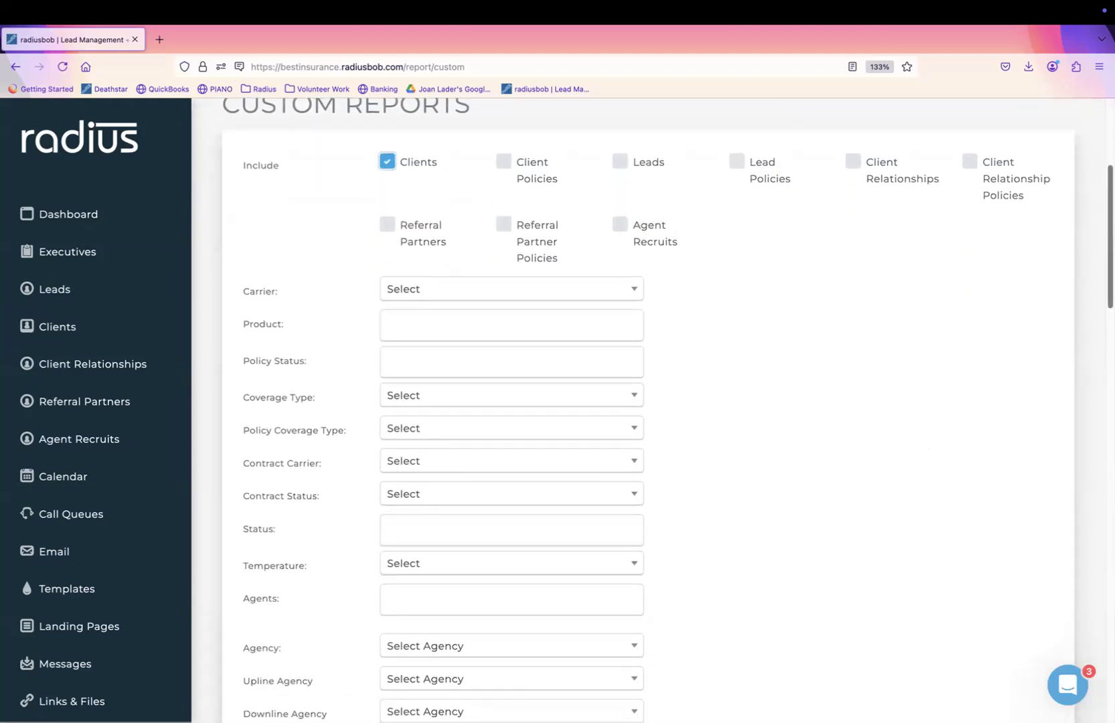
# Set the clients report's Coverage Type filter to Life and display the report
pyautogui.scroll(-4, 1085, 364)
pyautogui.scroll(-5, 1085, 363)
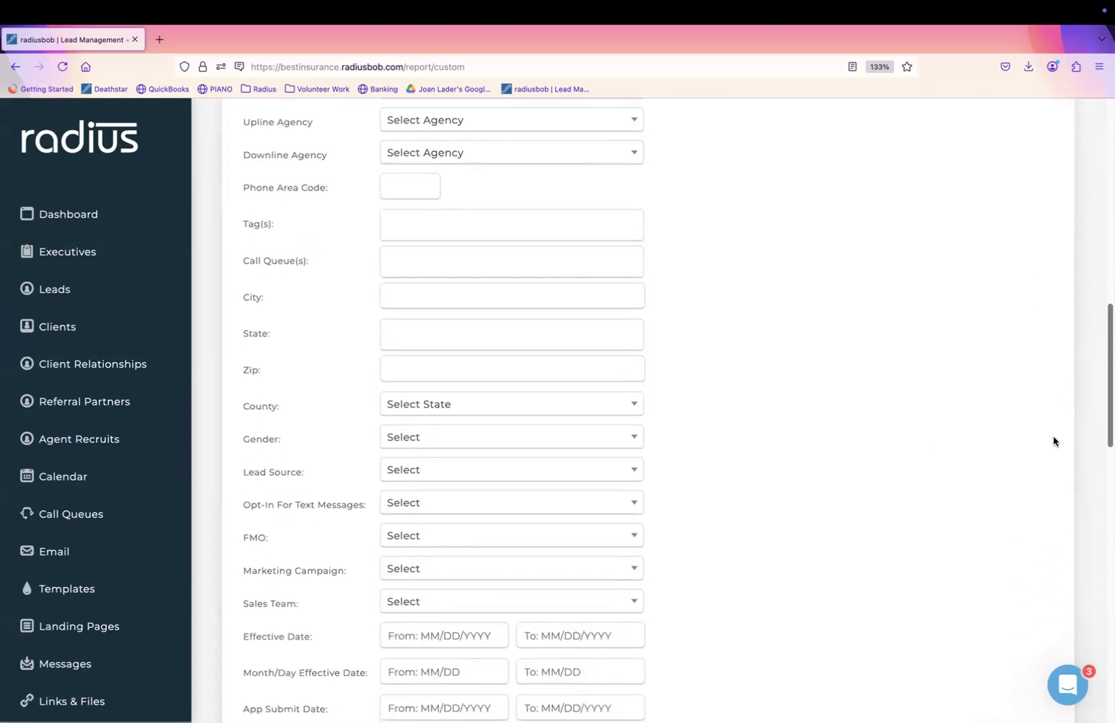
pyautogui.scroll(-5, 1053, 442)
pyautogui.scroll(6, 1023, 523)
pyautogui.scroll(5, 1045, 431)
pyautogui.scroll(1, 1038, 338)
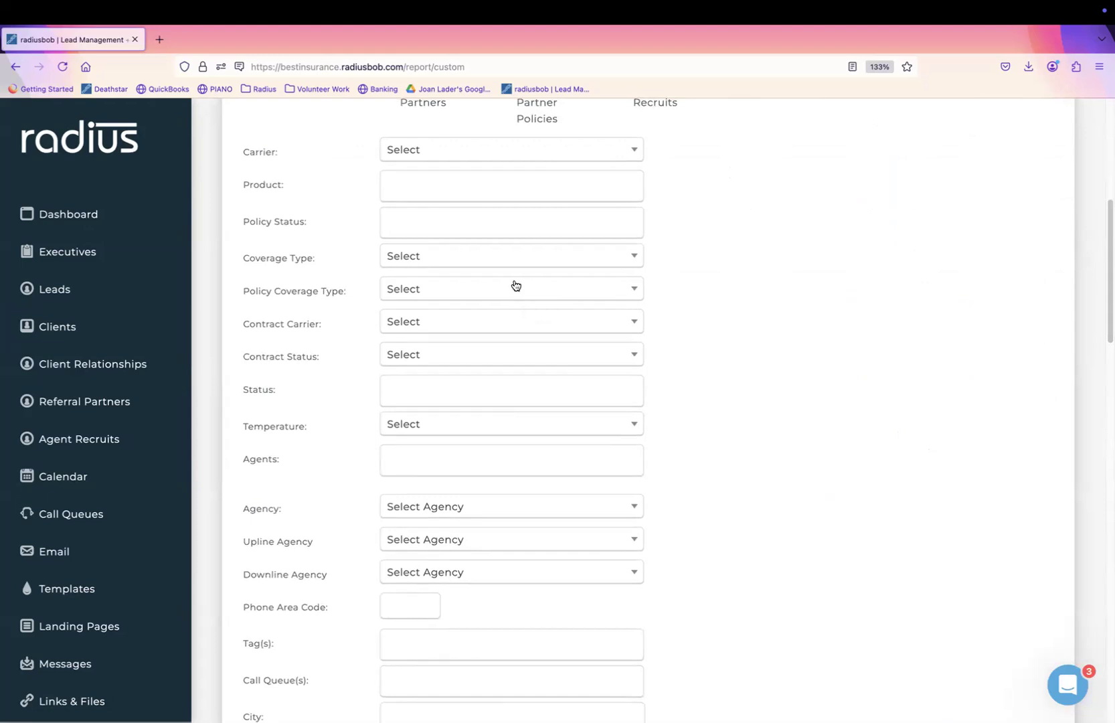
pyautogui.click(492, 261)
pyautogui.write('life')
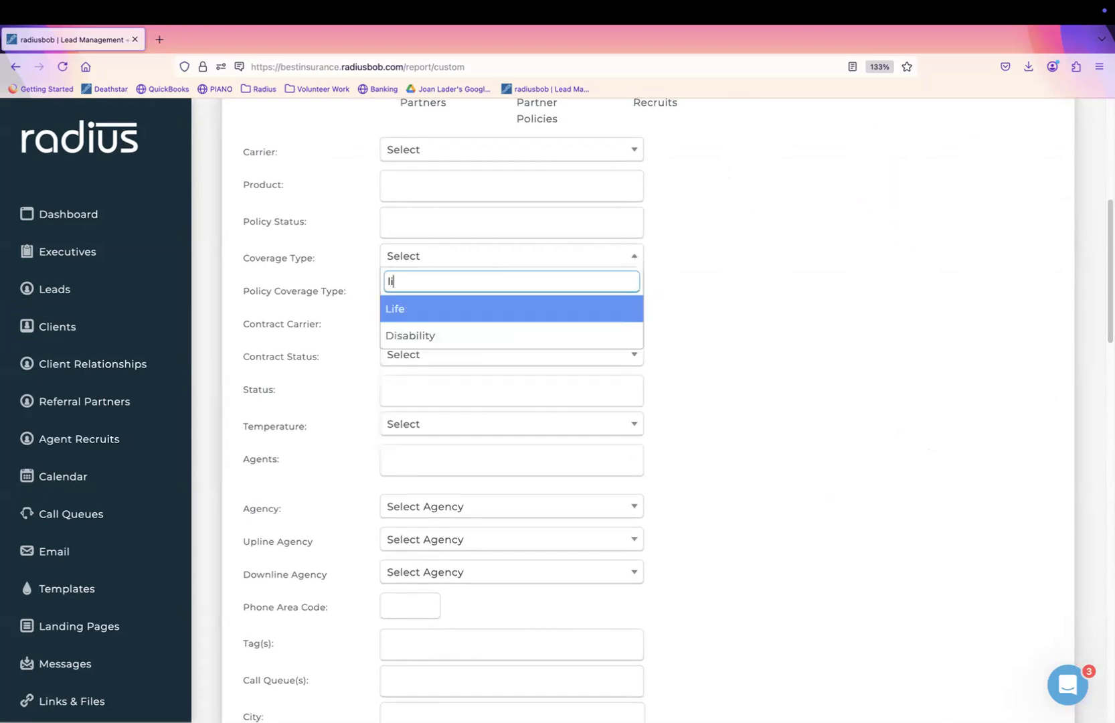
pyautogui.click(461, 307)
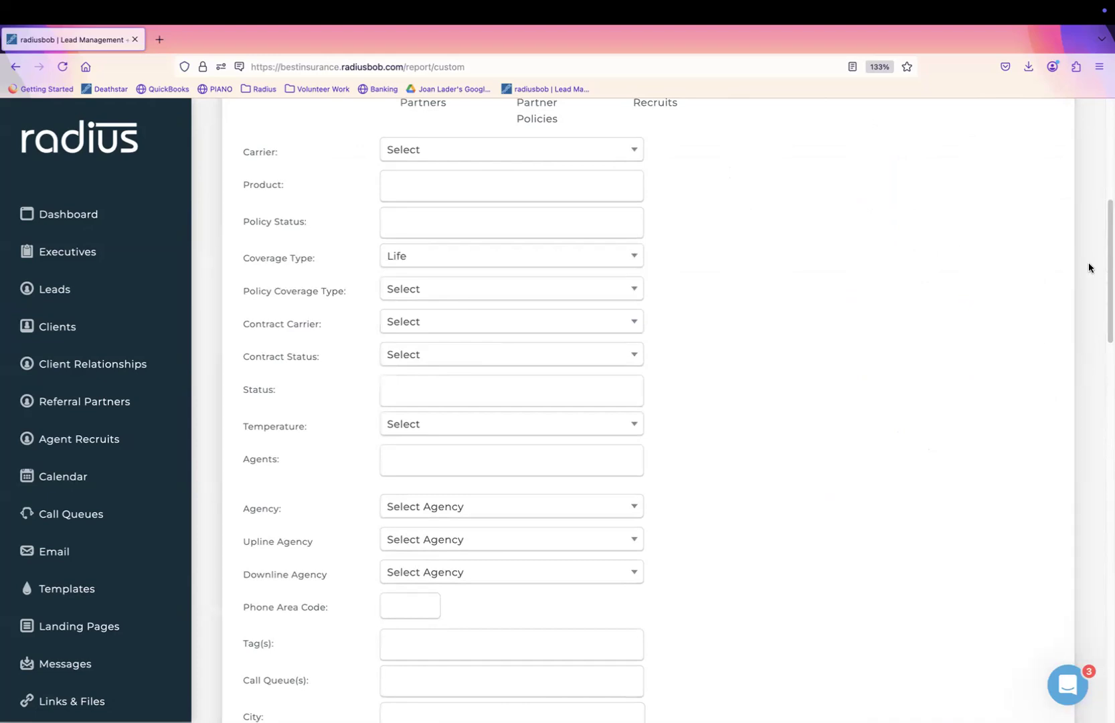
pyautogui.moveTo(1110, 273); pyautogui.dragTo(807, 656)
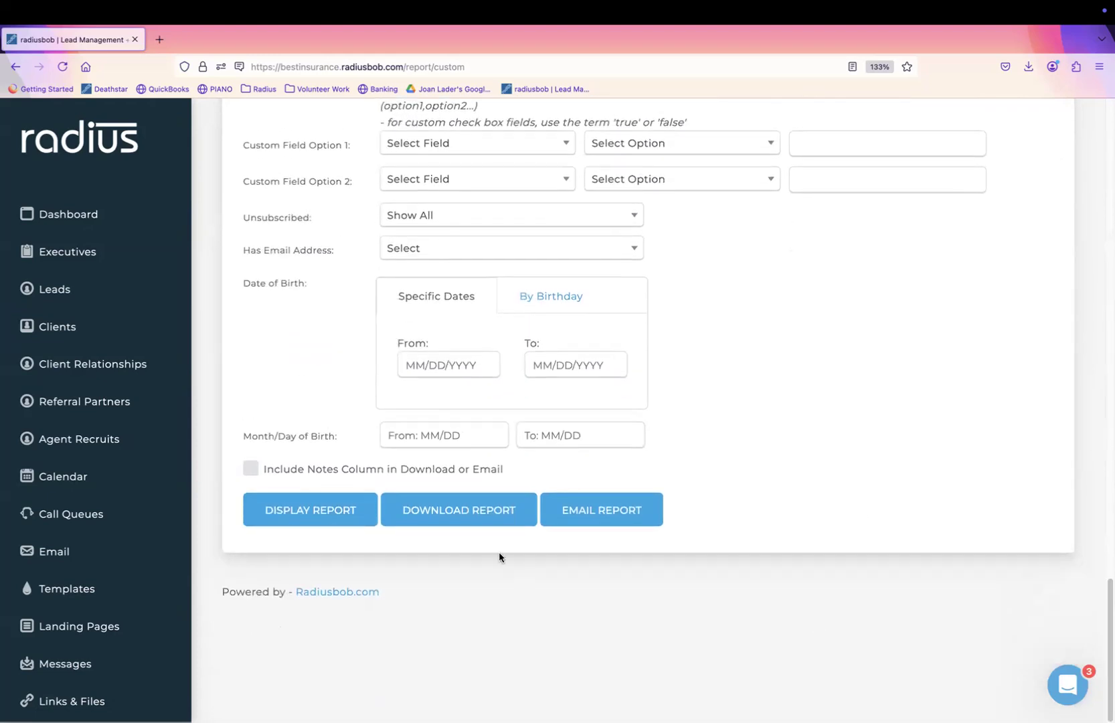
pyautogui.click(365, 521)
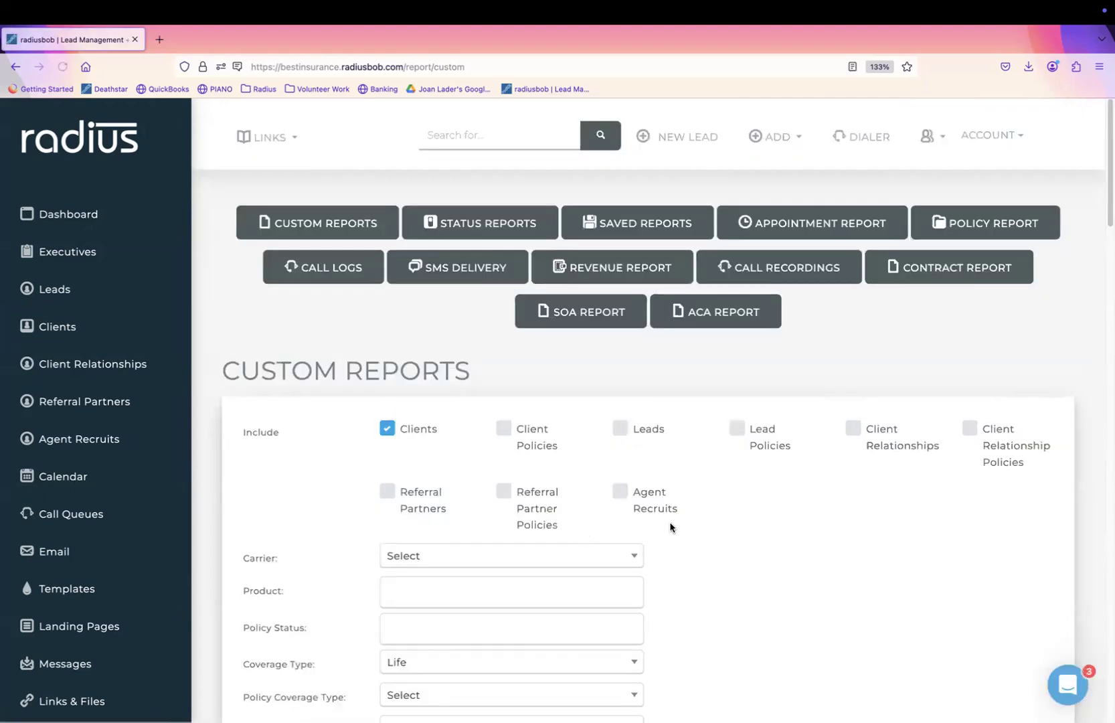
# Review the carrier product and status of the client in the Life coverage report results
pyautogui.moveTo(1110, 214); pyautogui.dragTo(1019, 396)
pyautogui.scroll(-15, 1018, 396)
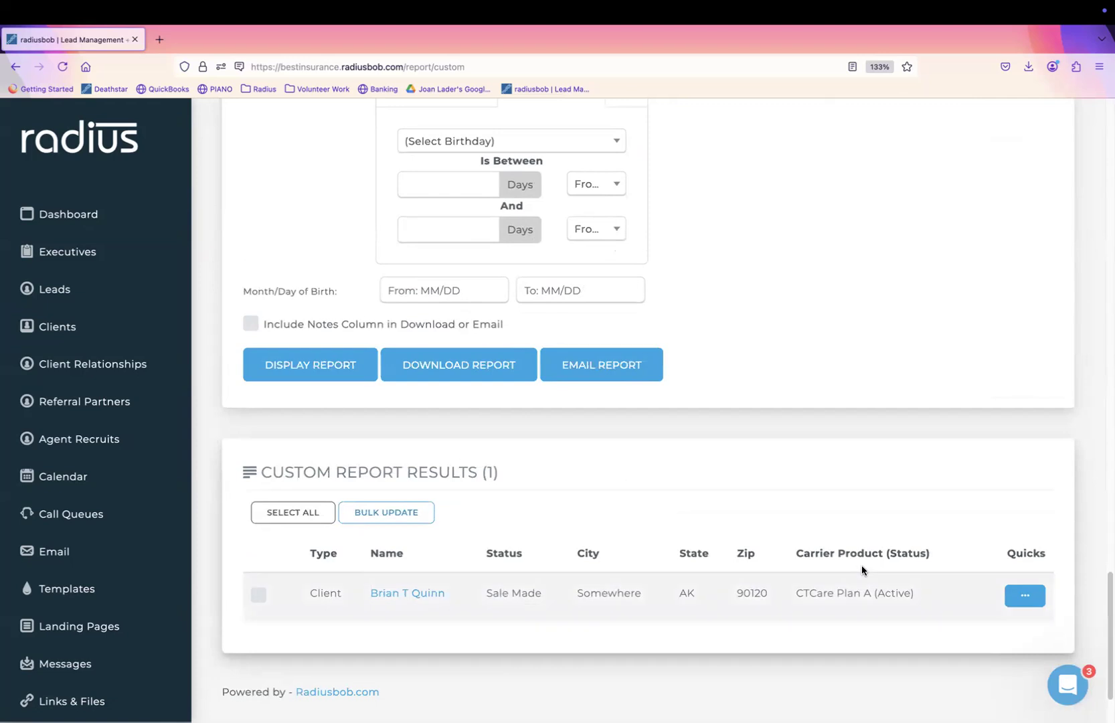
pyautogui.moveTo(793, 598); pyautogui.dragTo(940, 600)
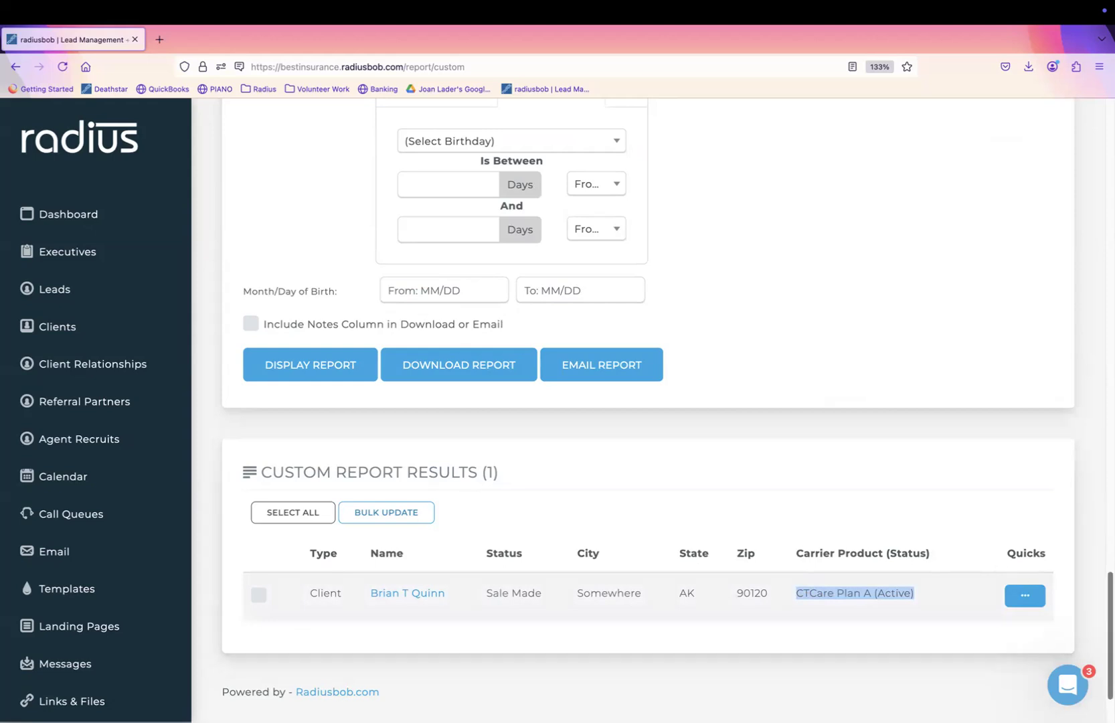
pyautogui.scroll(20, 1059, 337)
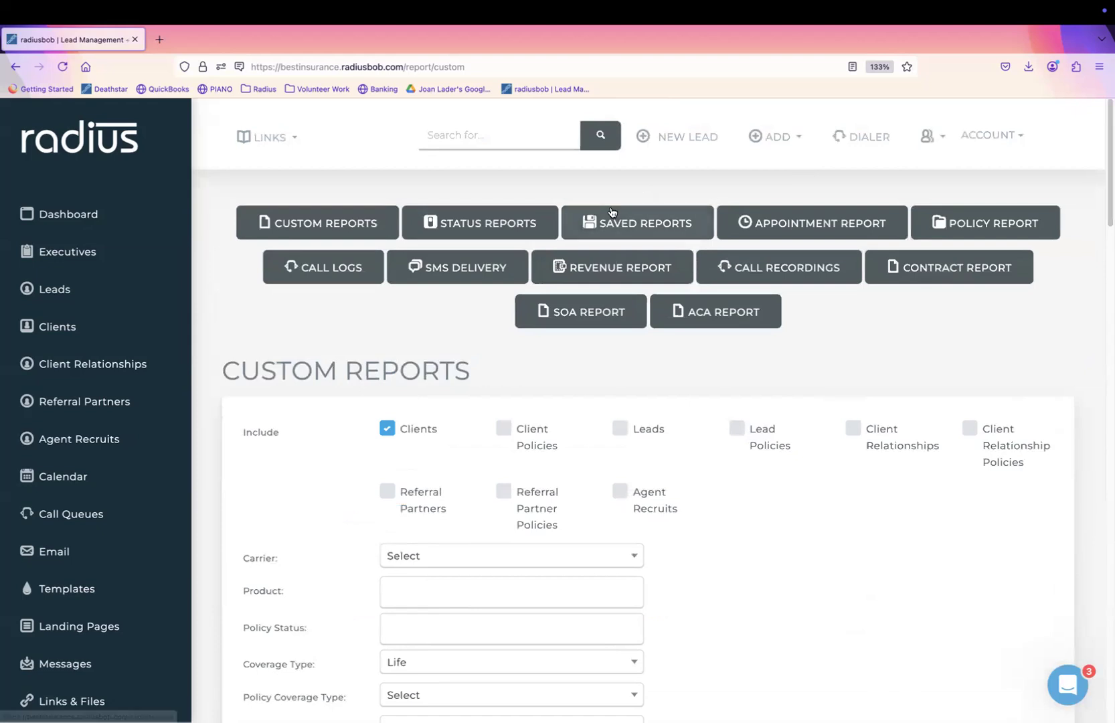
# Open the dashboard and review the Daily Validation Report and the recent clients list
pyautogui.click(69, 221)
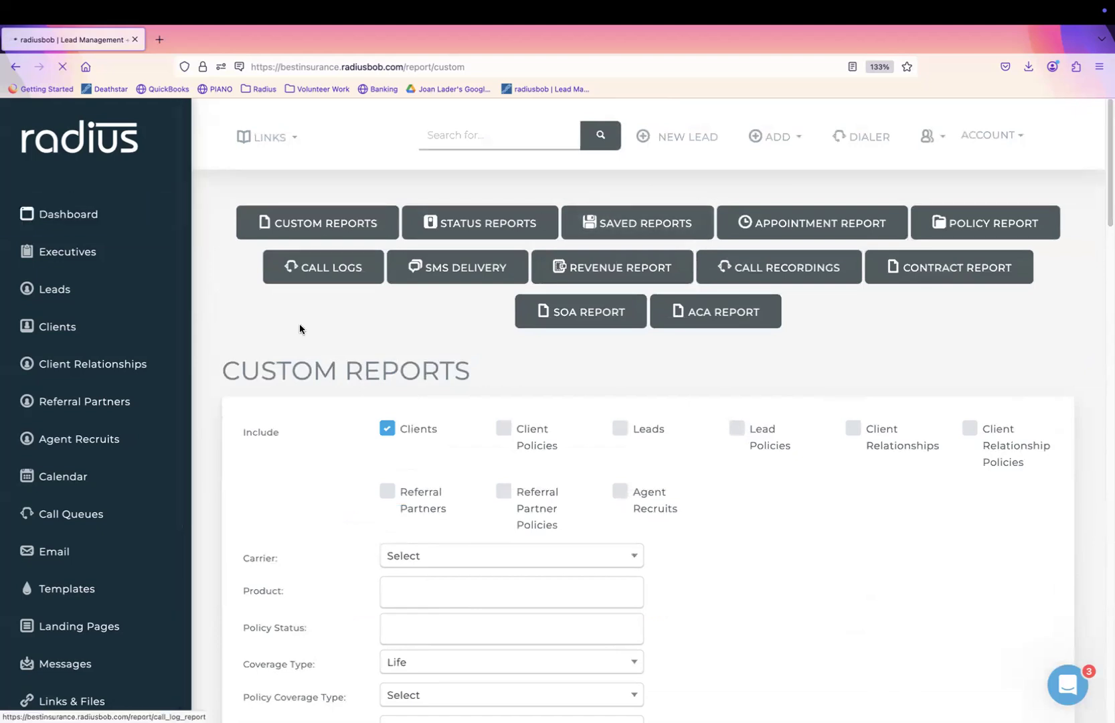
pyautogui.scroll(-20, 1080, 241)
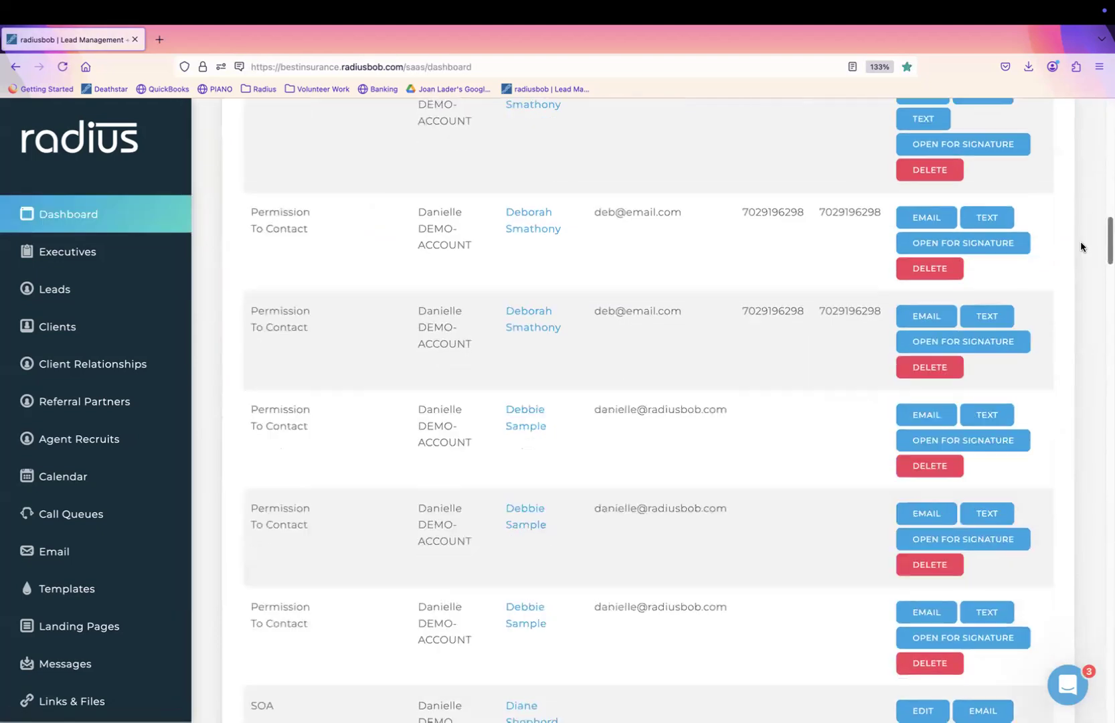
pyautogui.scroll(-3, 1006, 508)
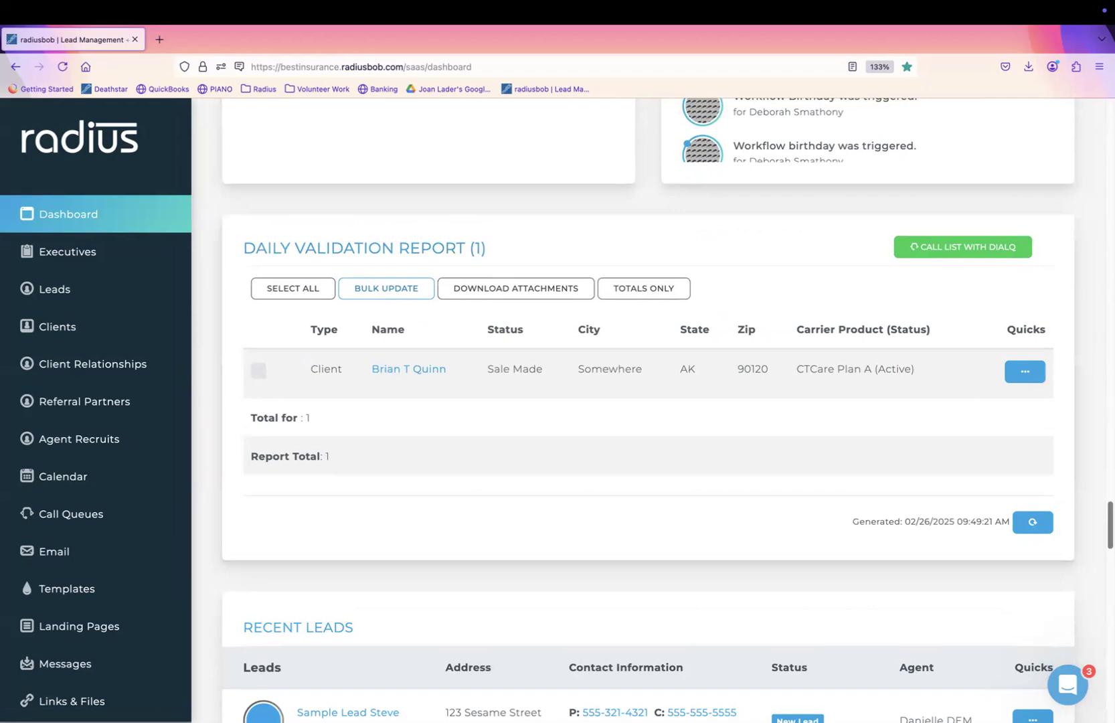
pyautogui.scroll(-15, 1088, 630)
pyautogui.scroll(-3, 1073, 679)
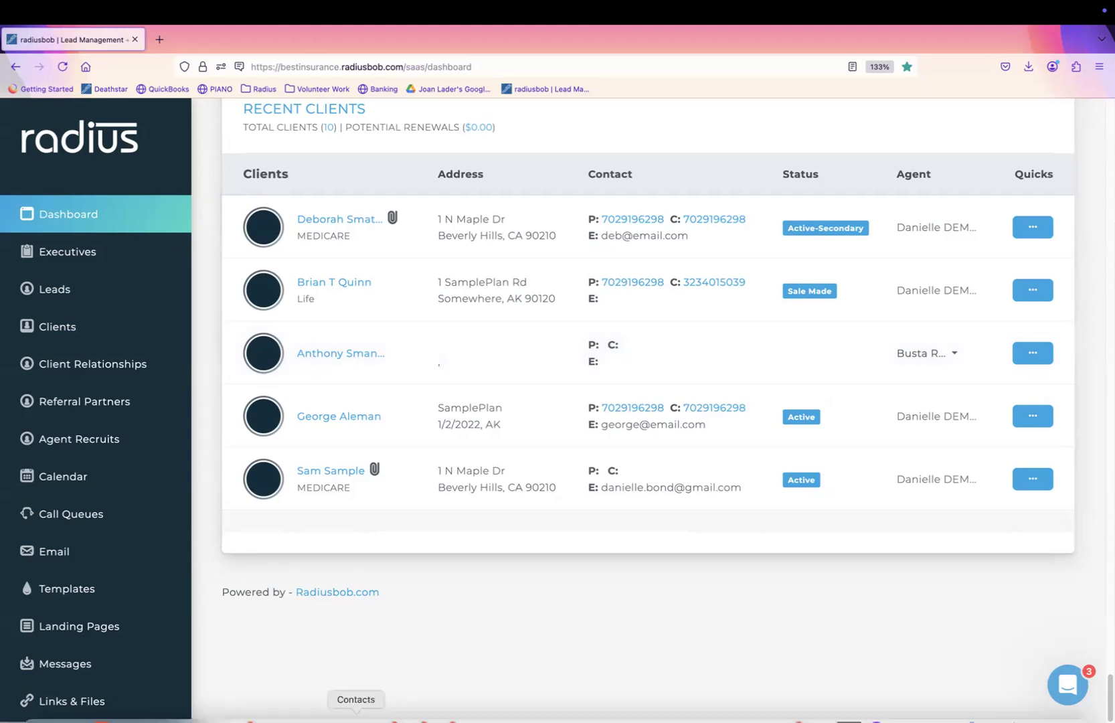
# Open the saved reports and start building a new saved report
pyautogui.scroll(-5, 181, 426)
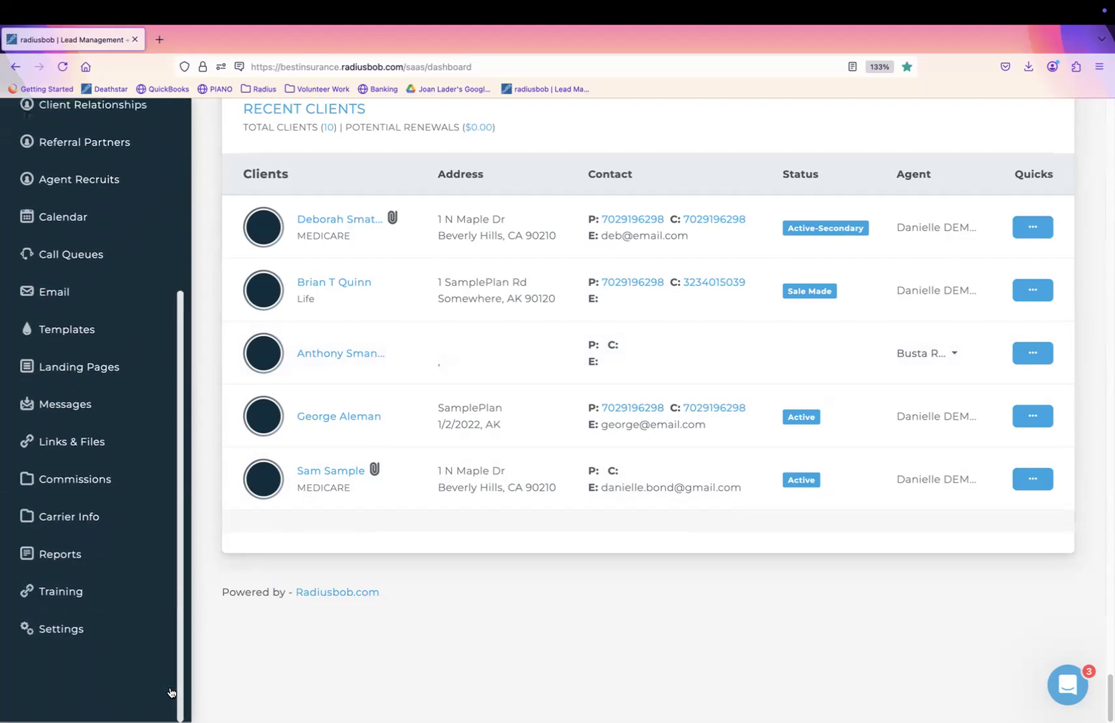
pyautogui.click(69, 545)
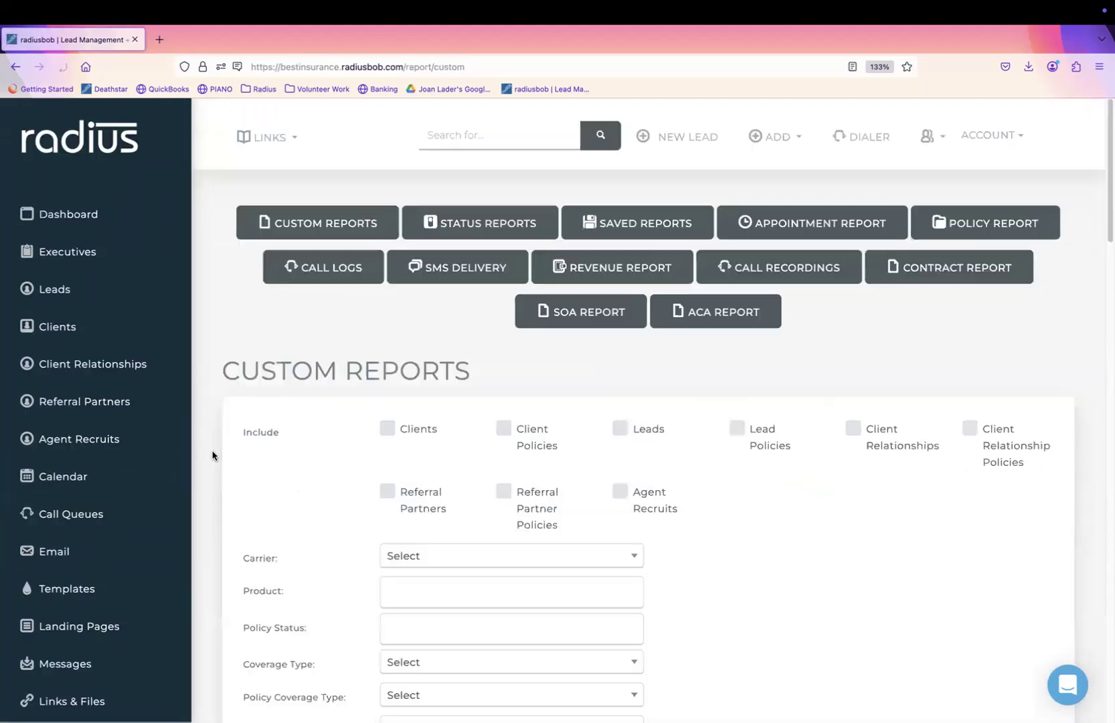
pyautogui.click(631, 229)
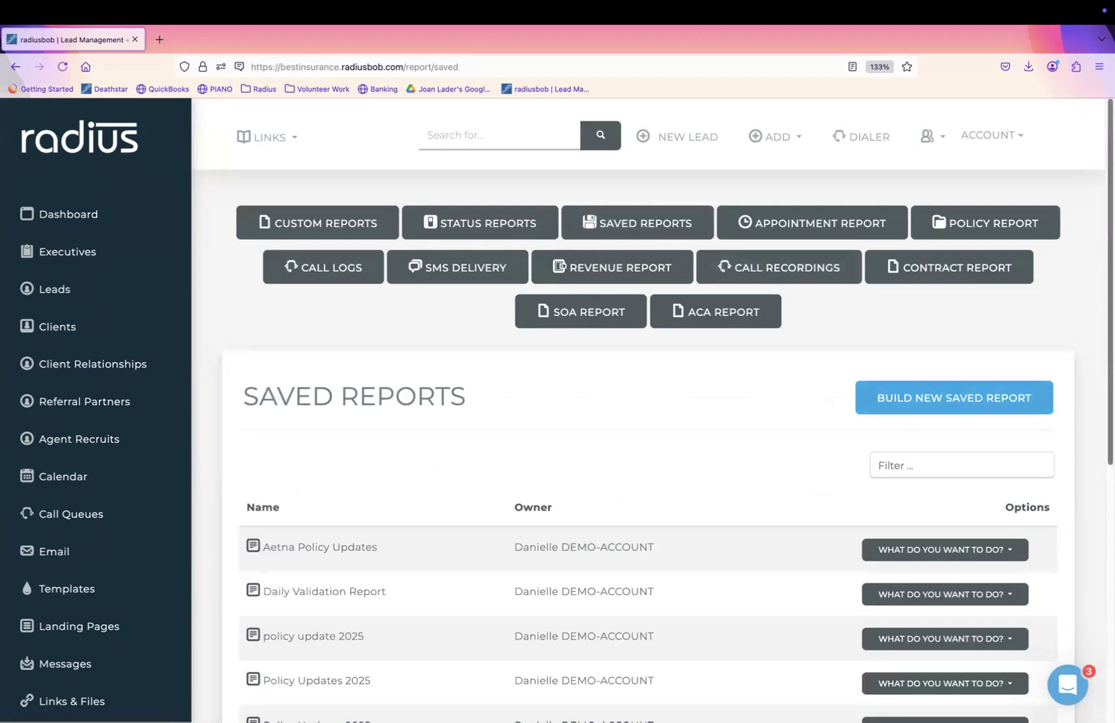
pyautogui.scroll(-3, 981, 322)
pyautogui.click(979, 320)
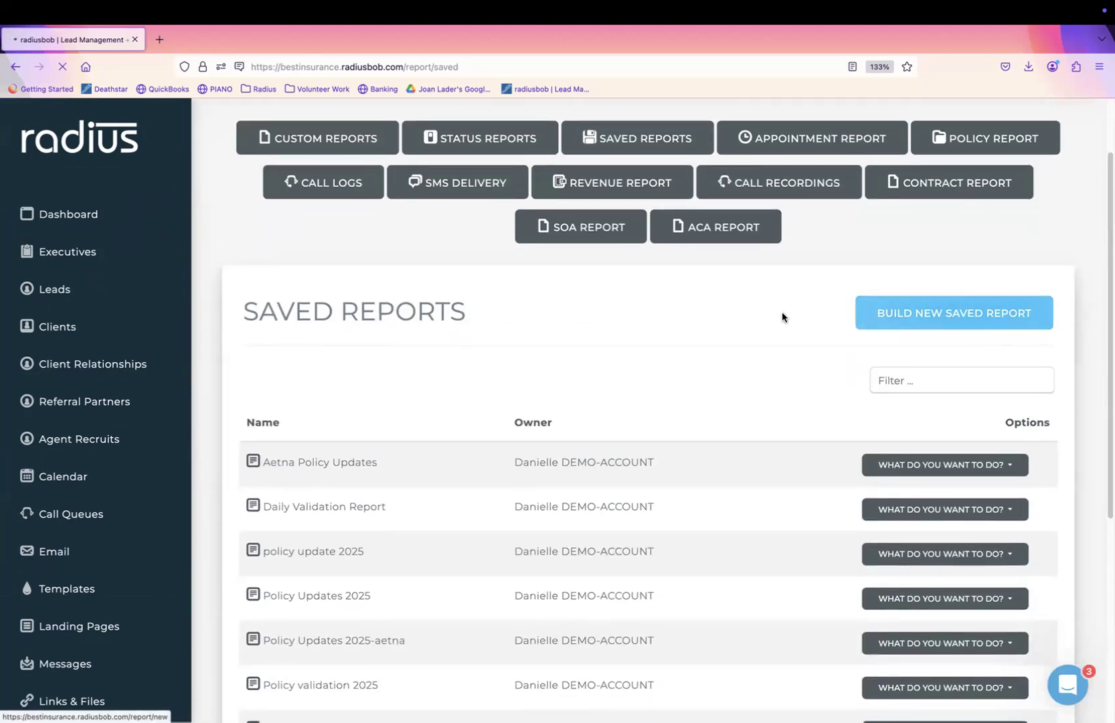
# Name the new saved report BCBS Medicare Policies
pyautogui.click(500, 523)
pyautogui.write('BCBS Pol')
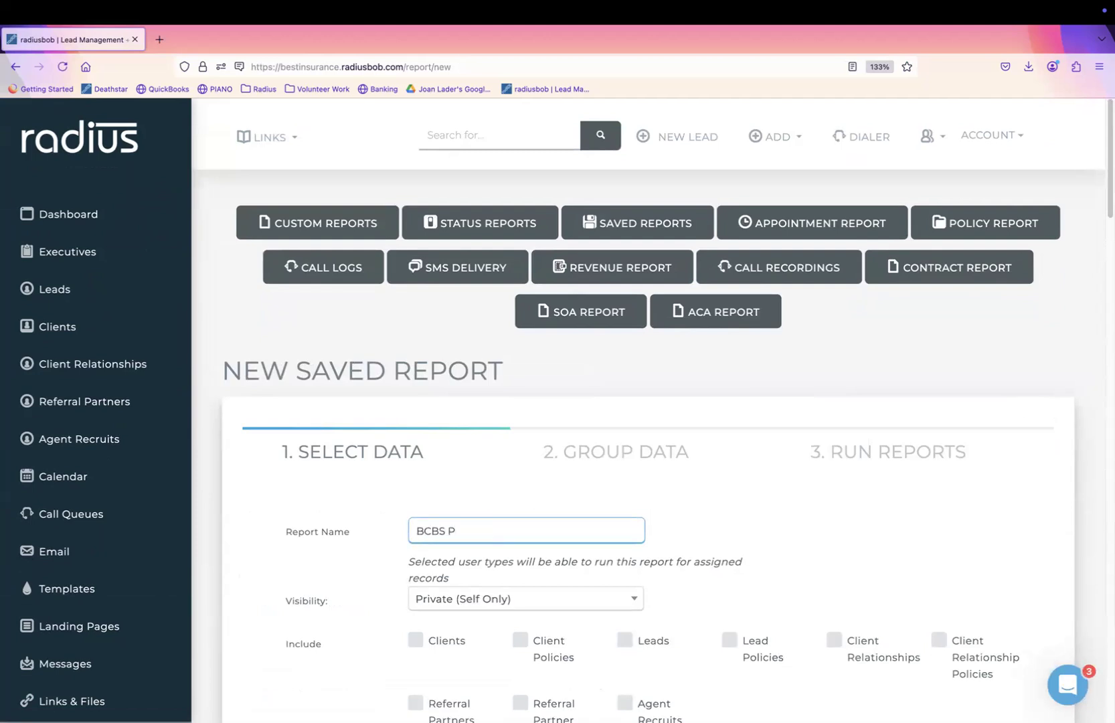
pyautogui.press('BackSpace')
pyautogui.press('BackSpace')
pyautogui.press('BackSpace')
pyautogui.write('Medicare Policies')
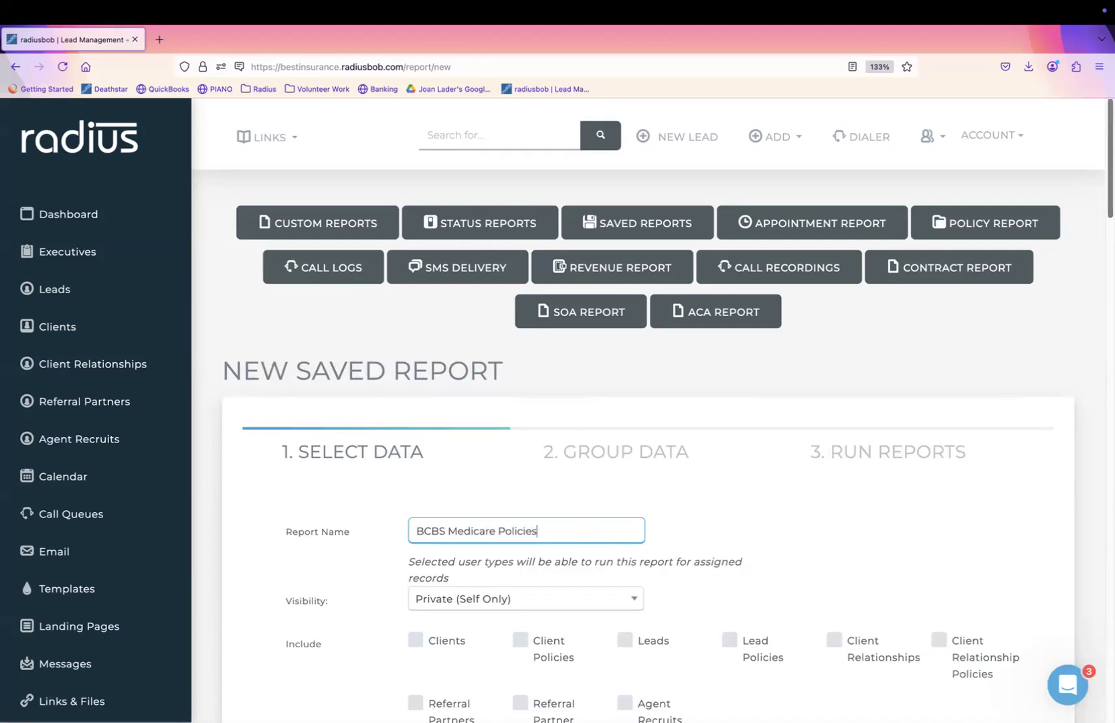
pyautogui.scroll(-6, 766, 503)
pyautogui.click(519, 221)
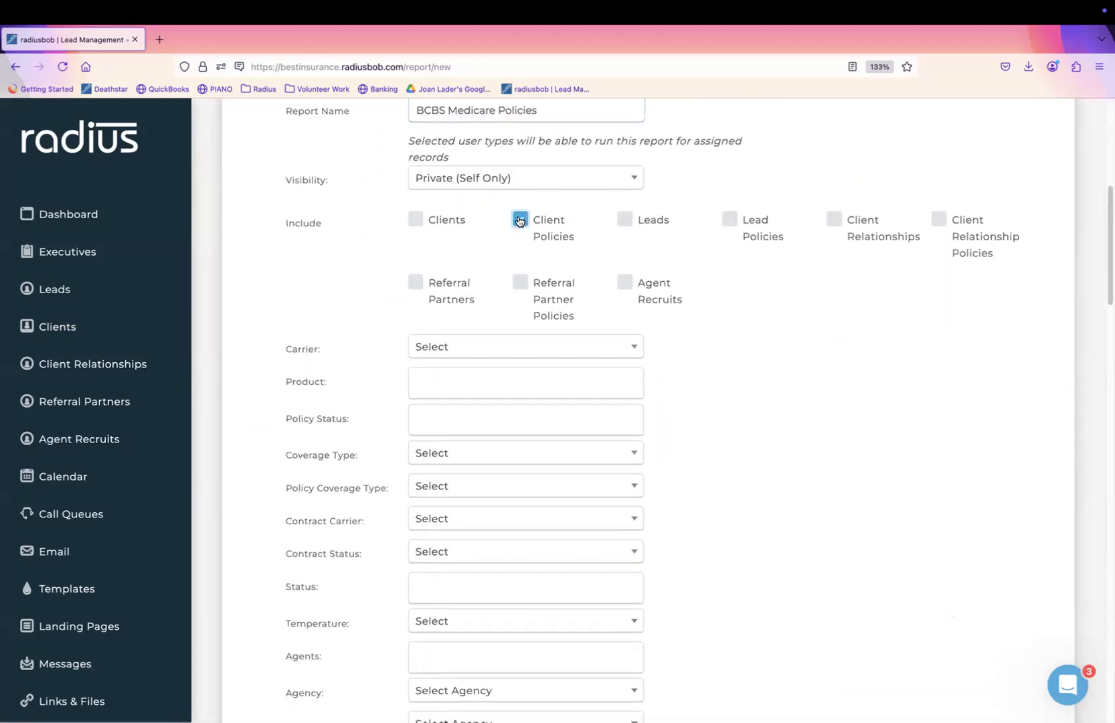
pyautogui.click(455, 486)
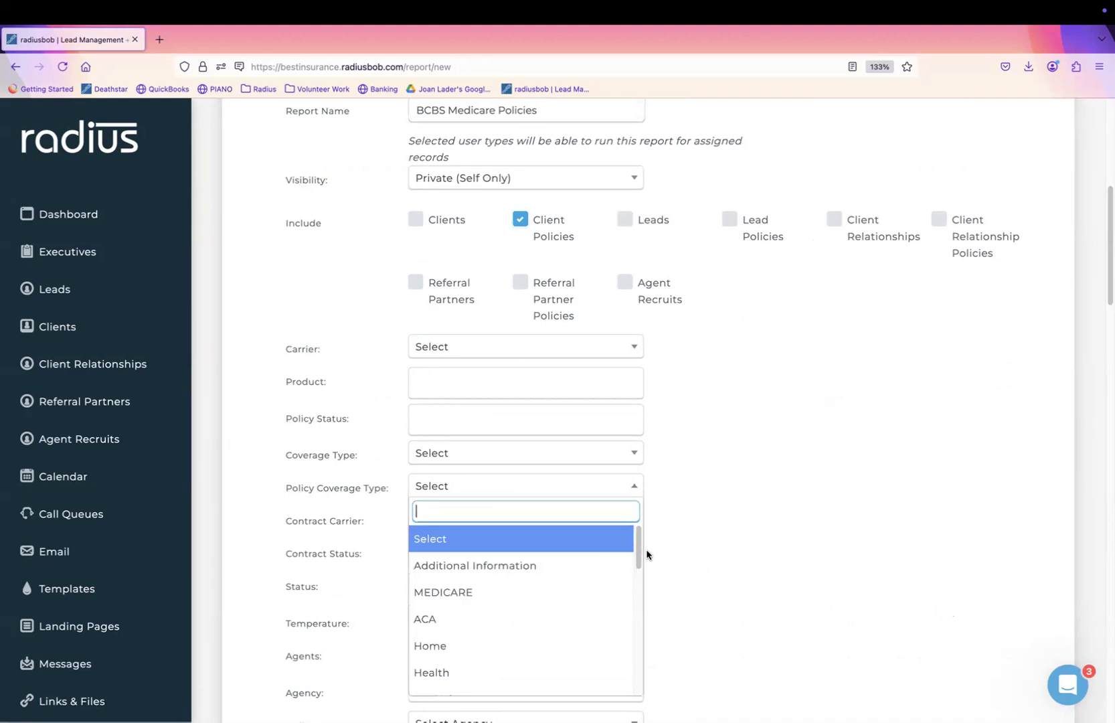
pyautogui.moveTo(640, 555); pyautogui.dragTo(636, 599)
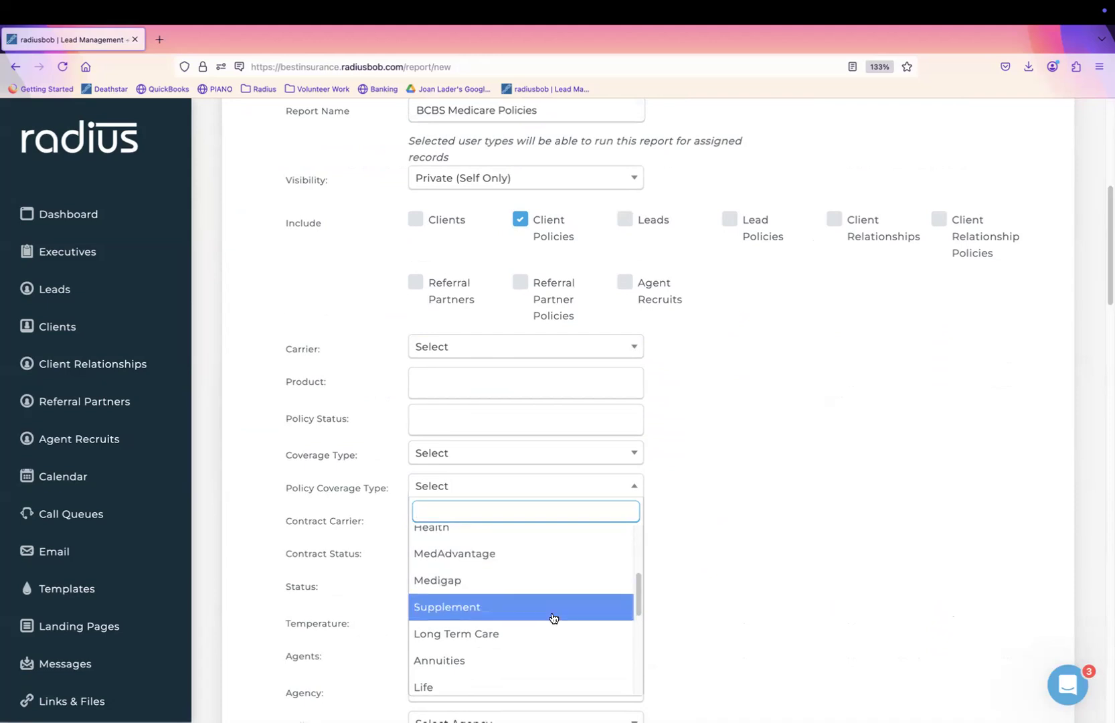
pyautogui.click(780, 439)
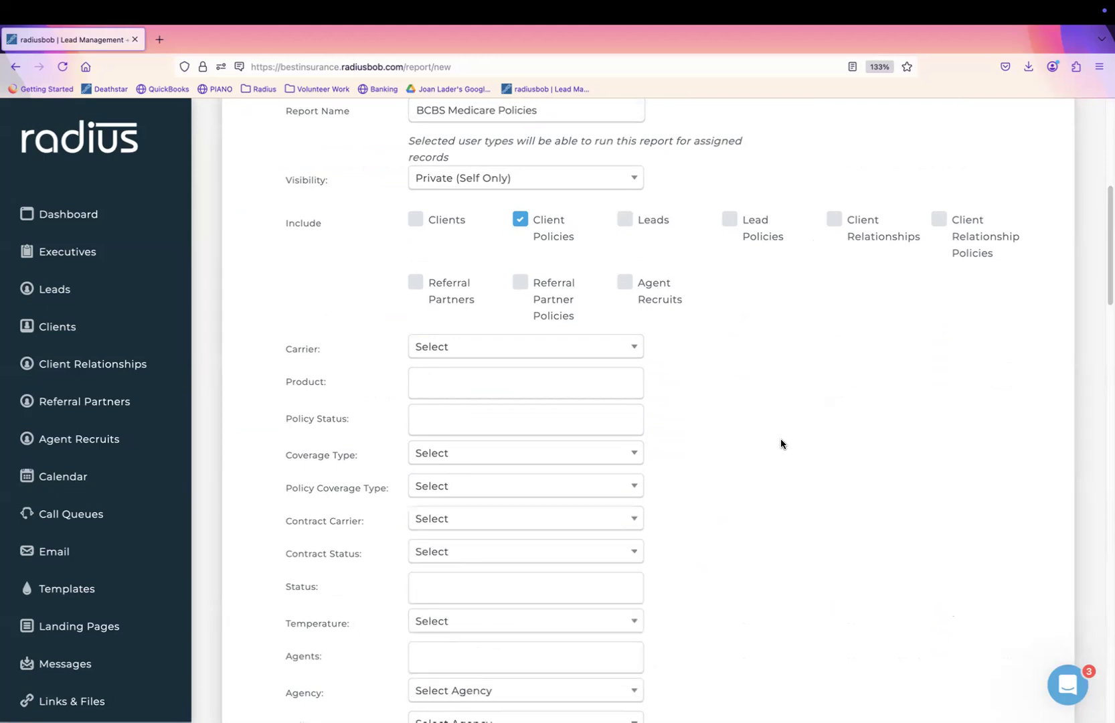
pyautogui.click(517, 220)
# Include Clients in the new saved report and set its Coverage Type filter to MEDICARE
pyautogui.click(416, 219)
pyautogui.click(467, 456)
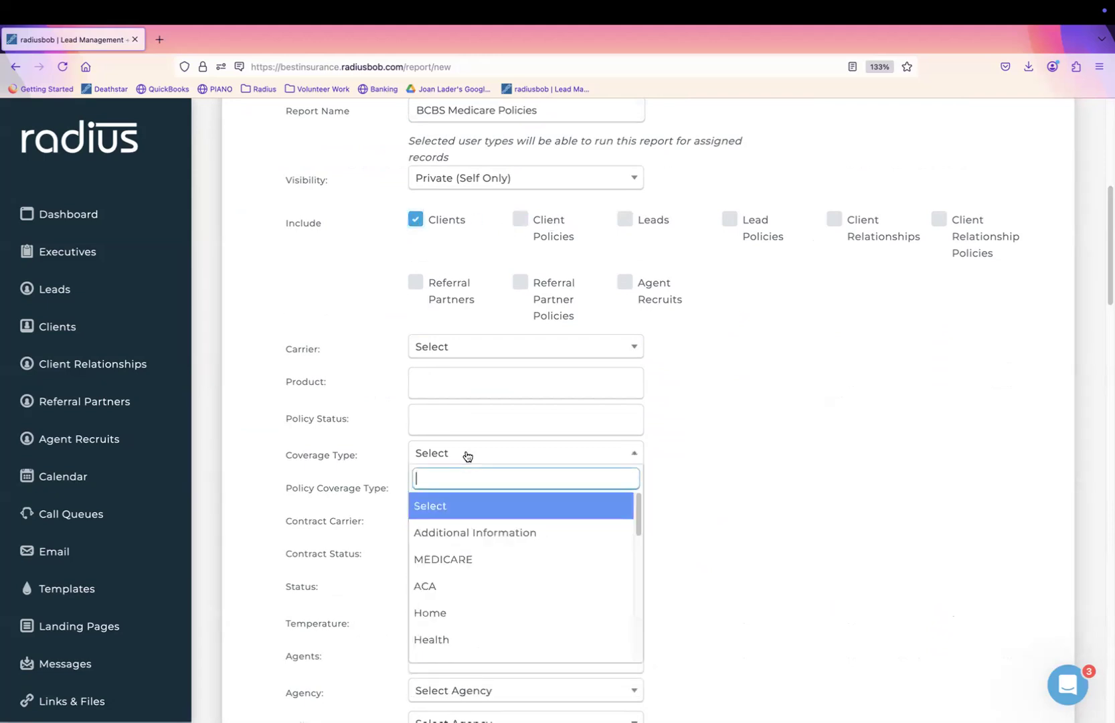
pyautogui.click(459, 559)
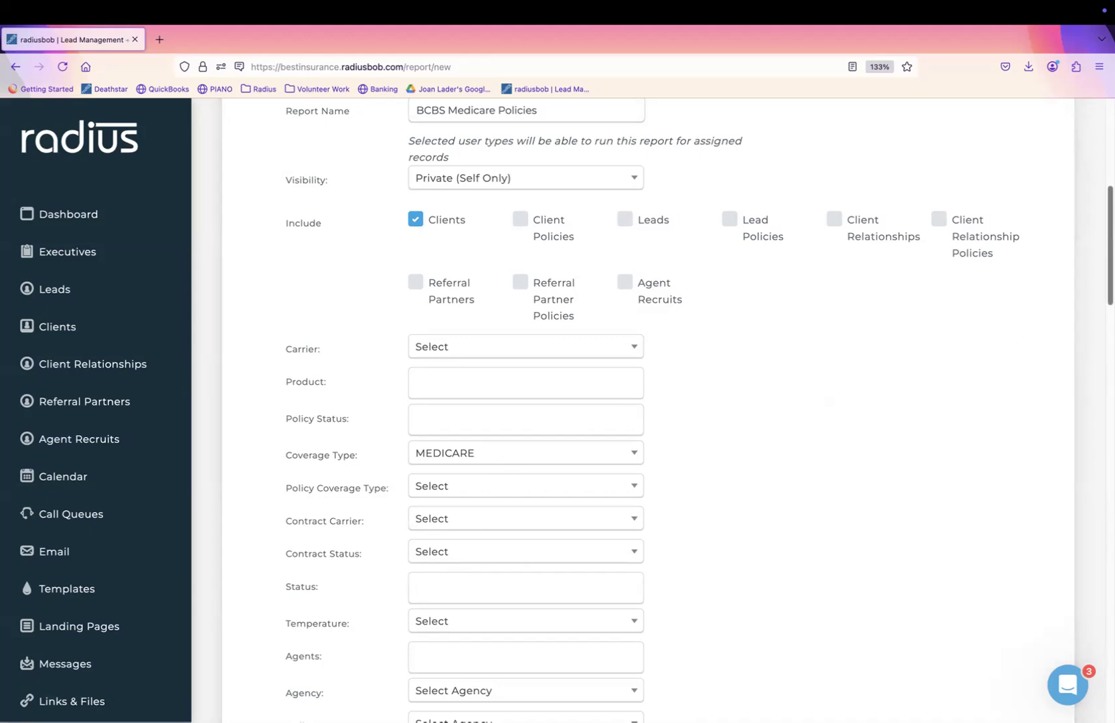
# Continue to the data grouping stage and submit the new report with the default grouping and columns
pyautogui.scroll(-1, 895, 225)
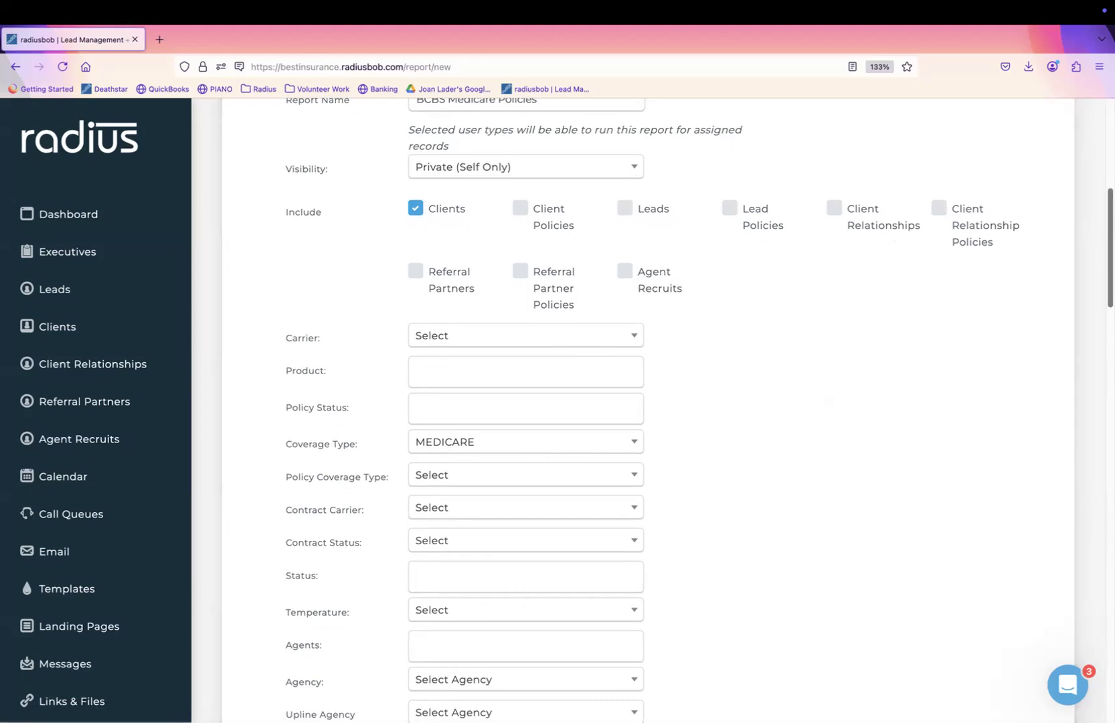
pyautogui.scroll(-20, 1067, 383)
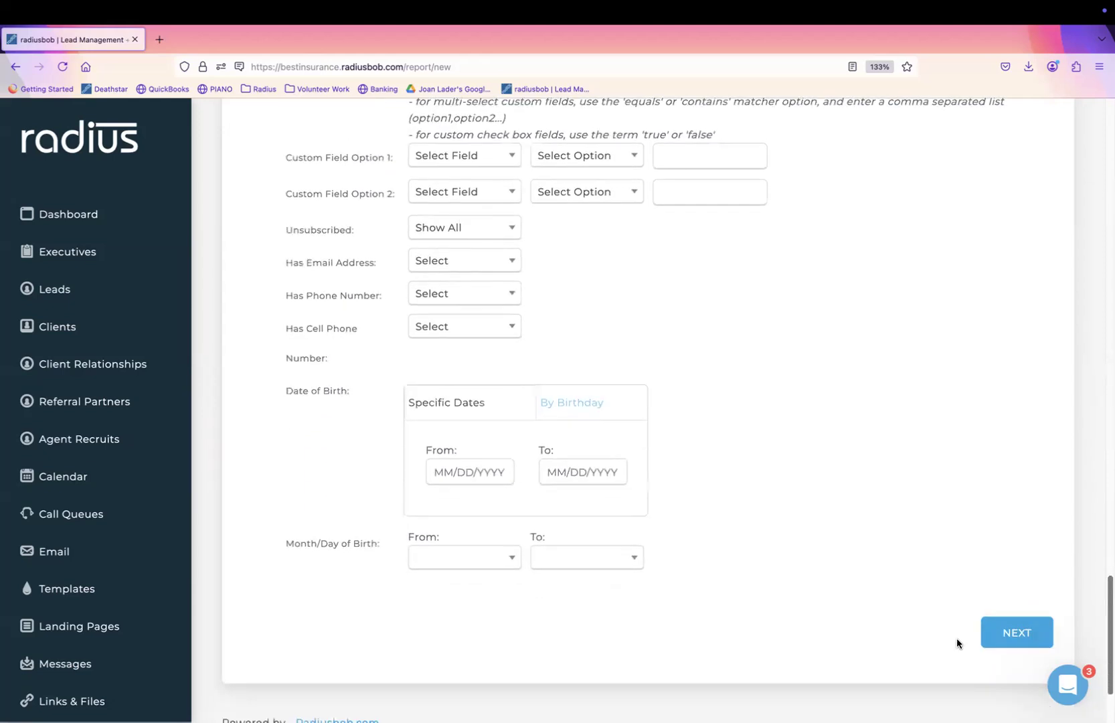
pyautogui.click(1001, 612)
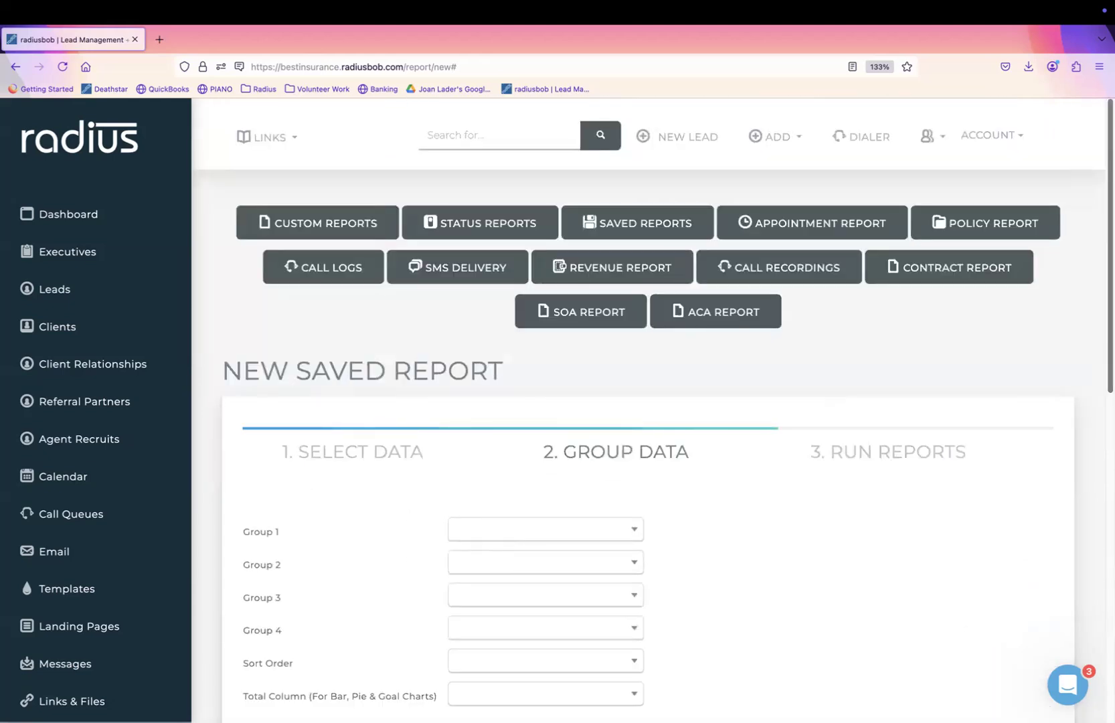
pyautogui.scroll(-8, 1093, 365)
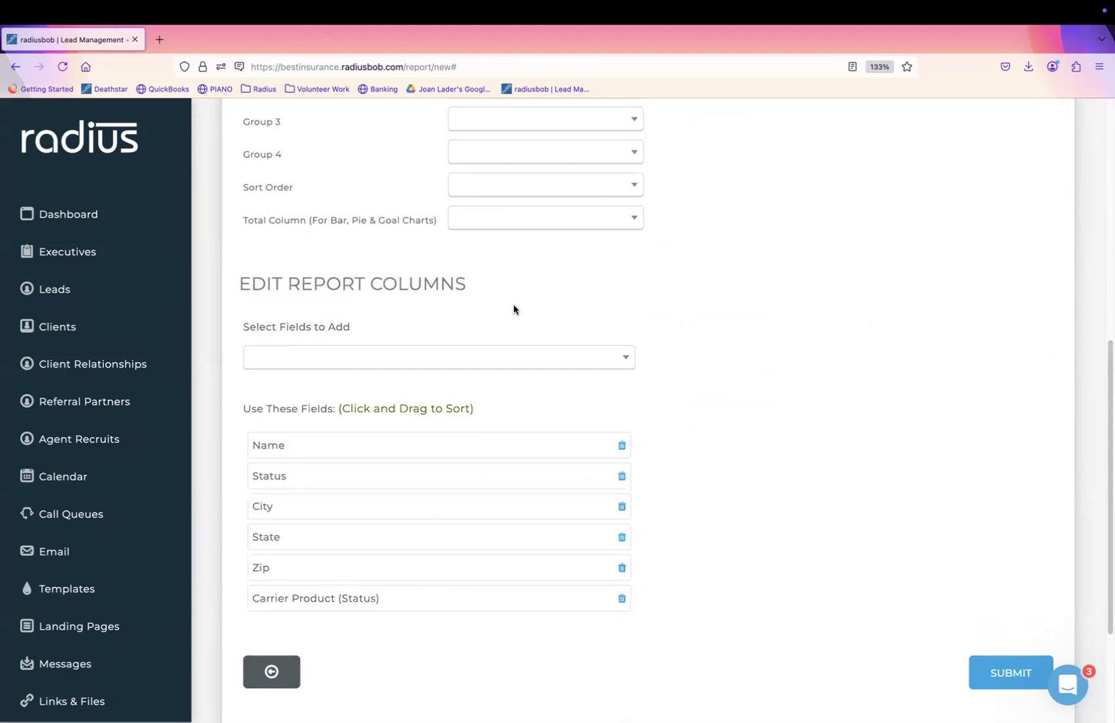
pyautogui.click(1021, 684)
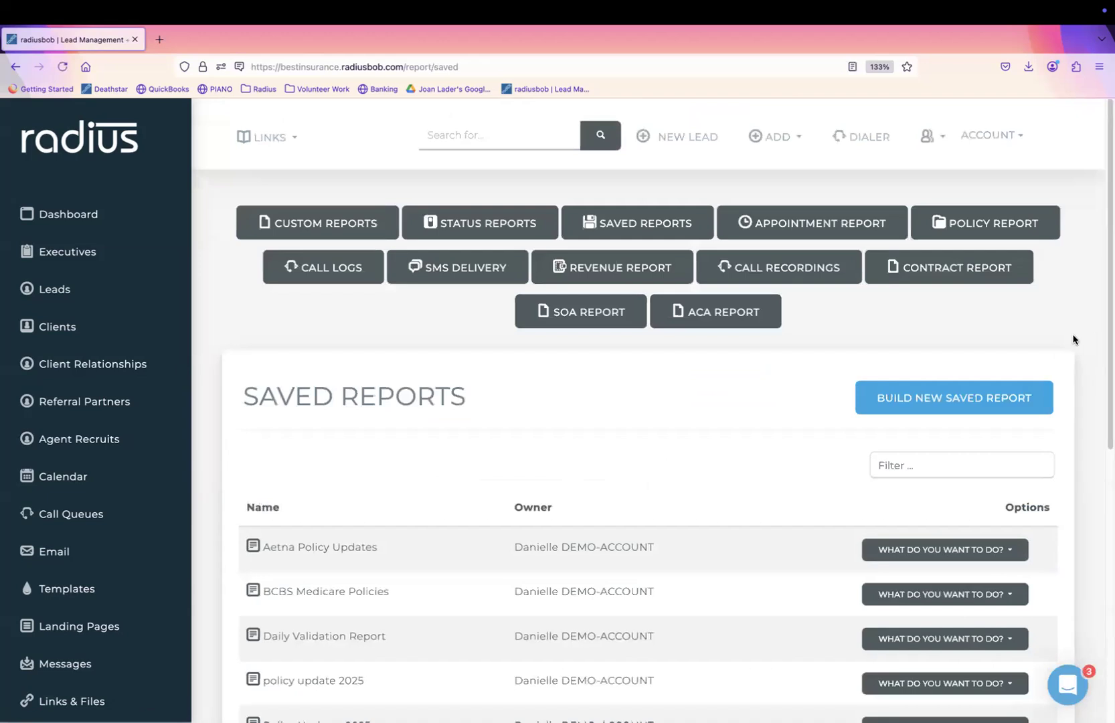
# Filter the saved reports by bcbs and run the BCBS Medicare Policies report
pyautogui.click(991, 464)
pyautogui.write('bcbs')
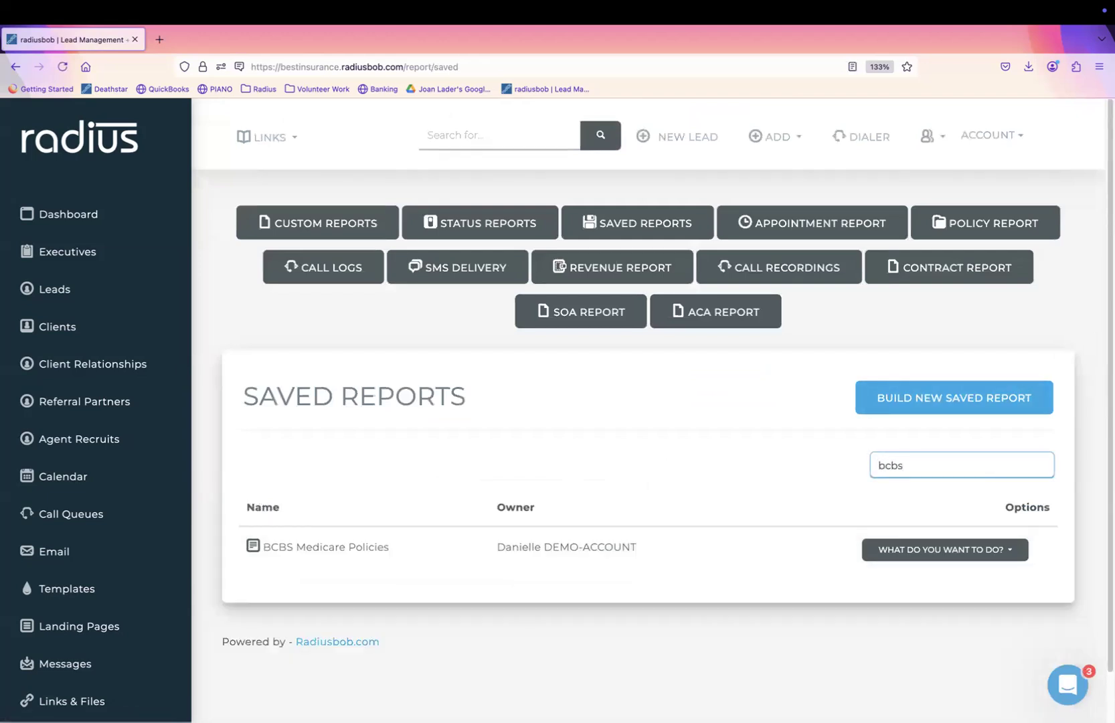
pyautogui.click(940, 549)
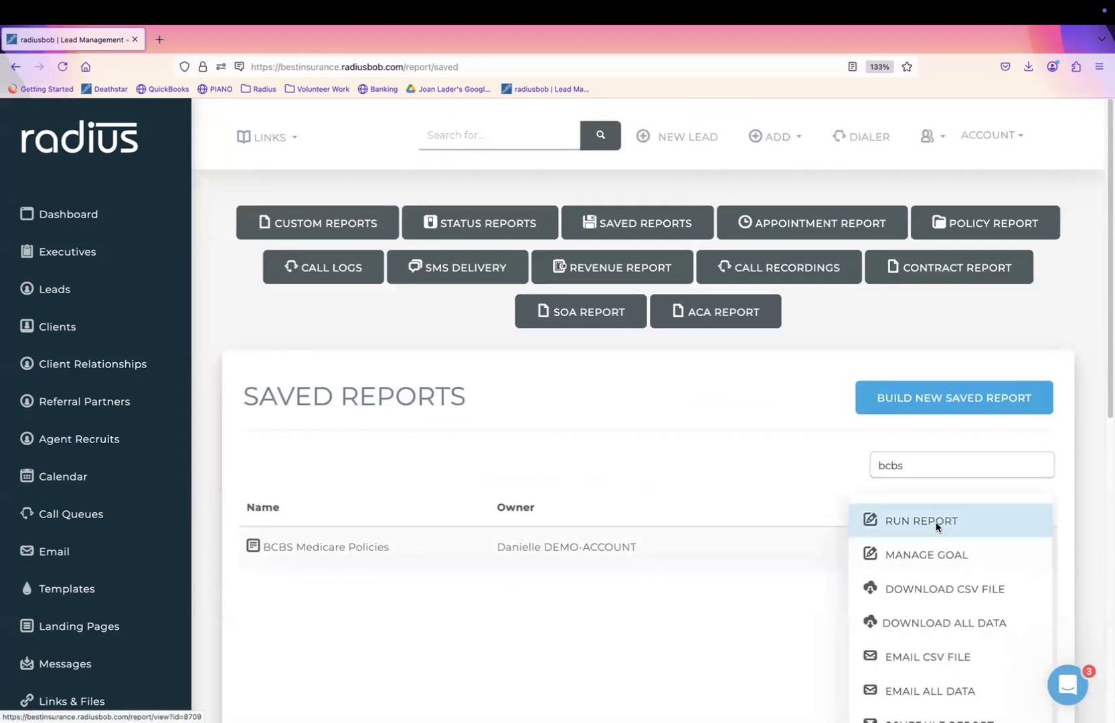
pyautogui.click(937, 528)
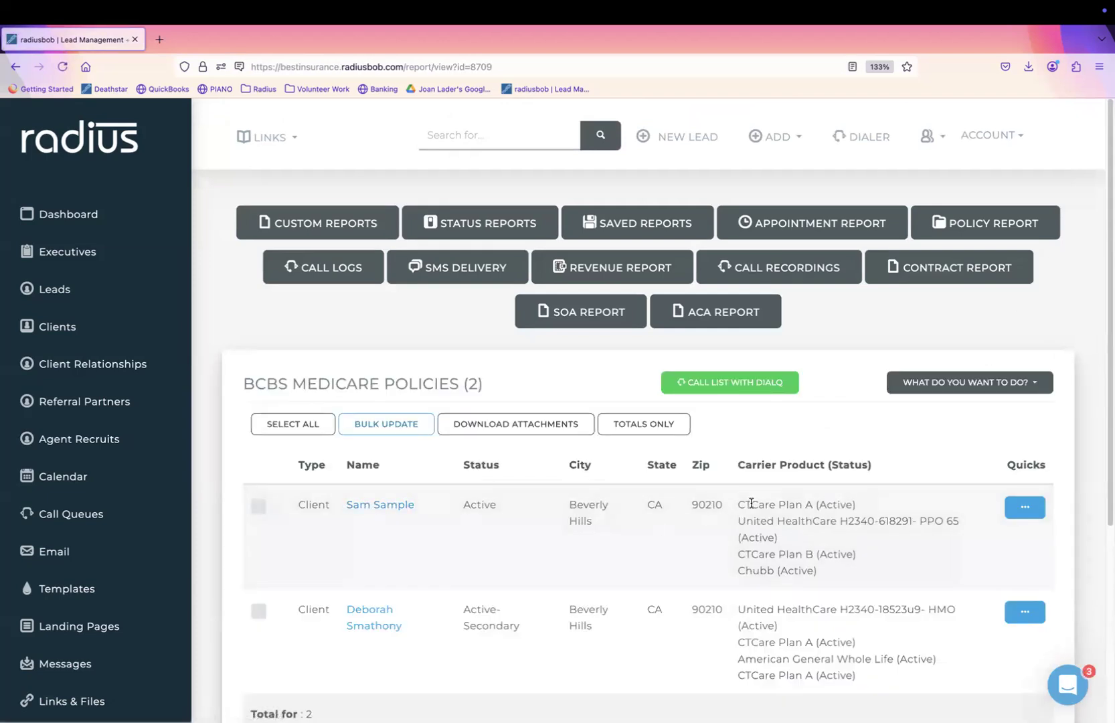
# Review the carrier products and statuses listed for each client in the BCBS Medicare Policies results
pyautogui.moveTo(734, 504); pyautogui.dragTo(780, 575)
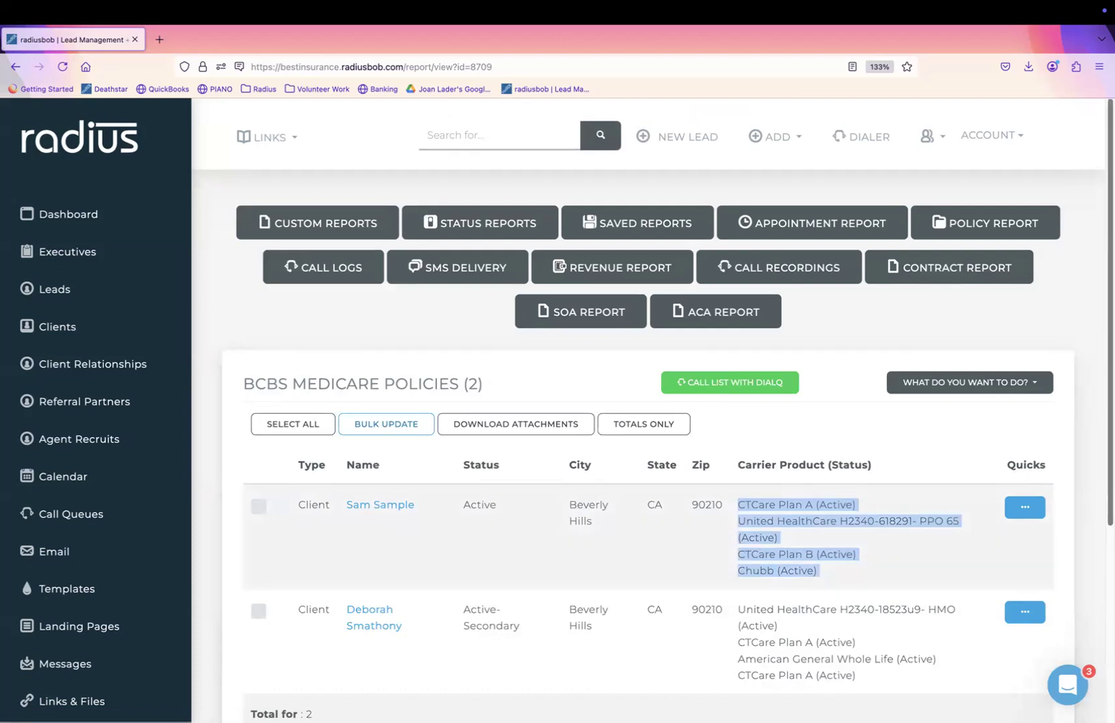
pyautogui.scroll(-2, 931, 535)
pyautogui.scroll(-4, 1084, 463)
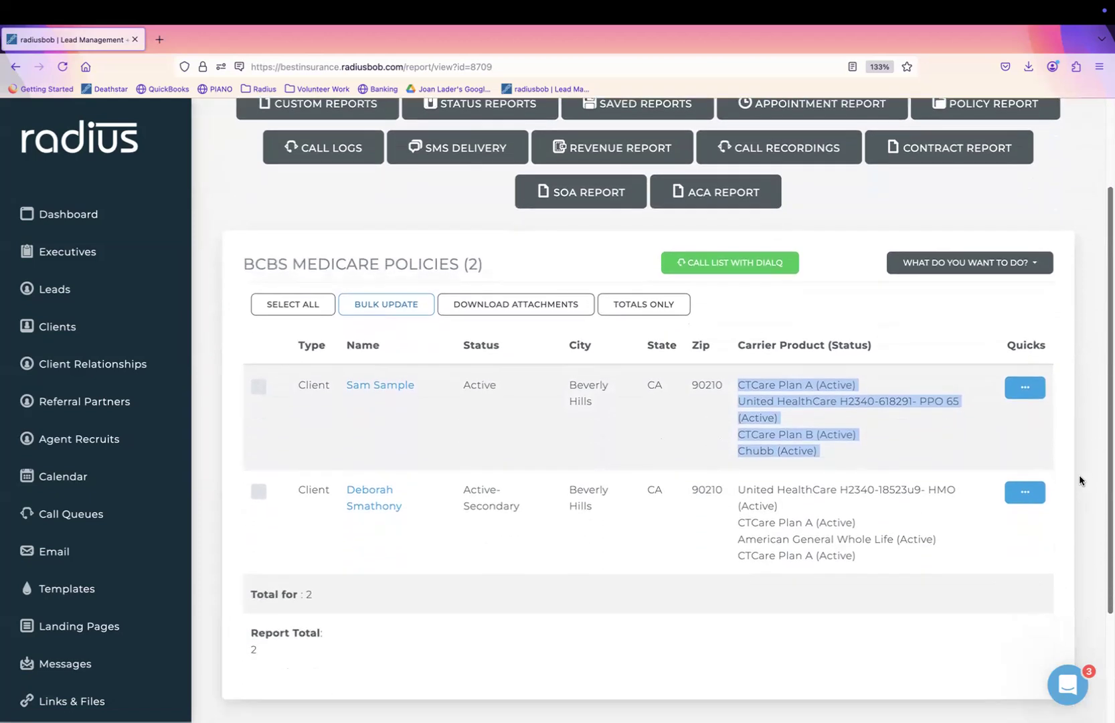
pyautogui.moveTo(870, 539); pyautogui.dragTo(743, 456)
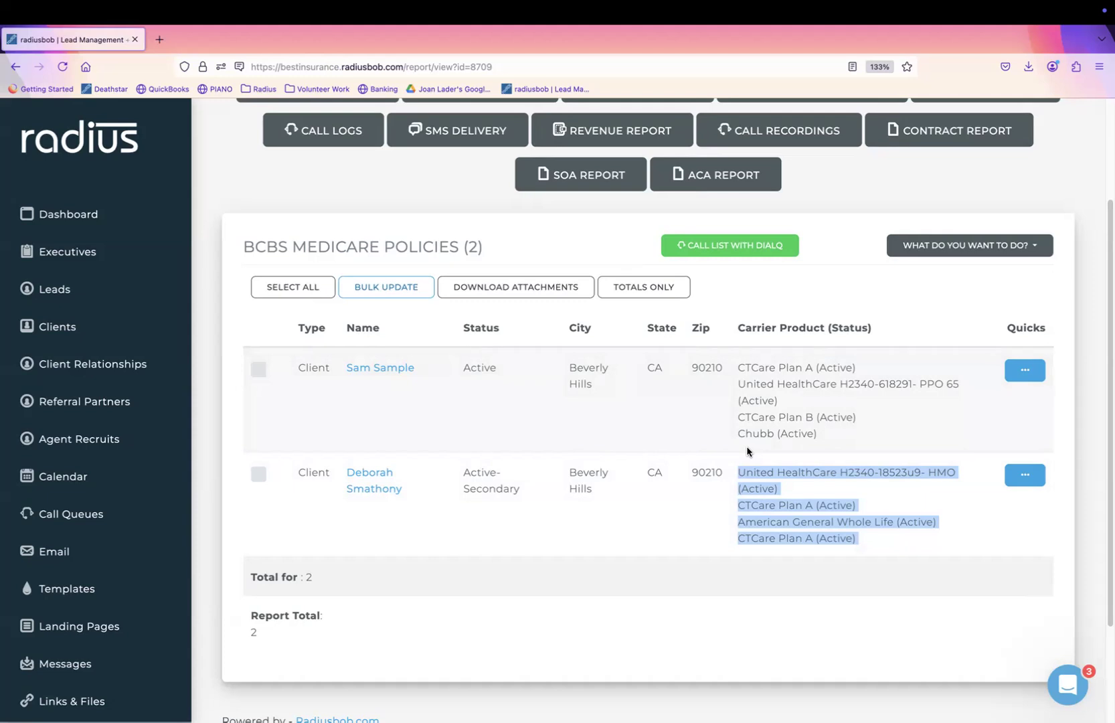
# Generate mailing labels from the BCBS Medicare Policies report and return to the report from the labels PDF
pyautogui.click(1030, 251)
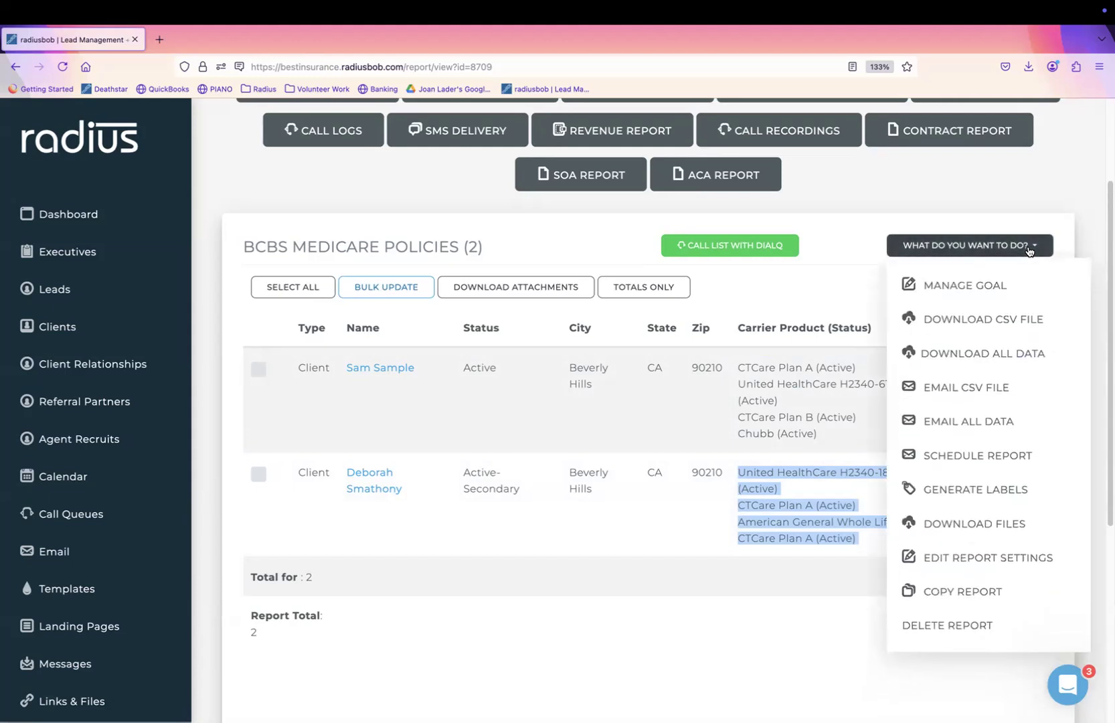
pyautogui.click(935, 491)
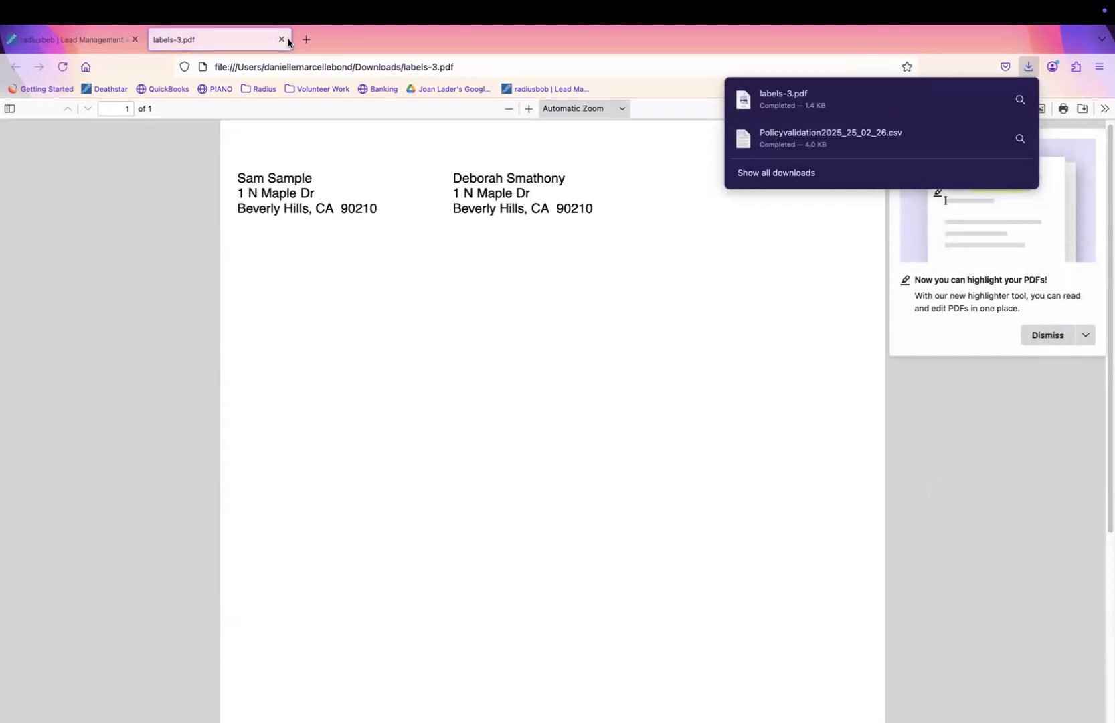
pyautogui.click(81, 41)
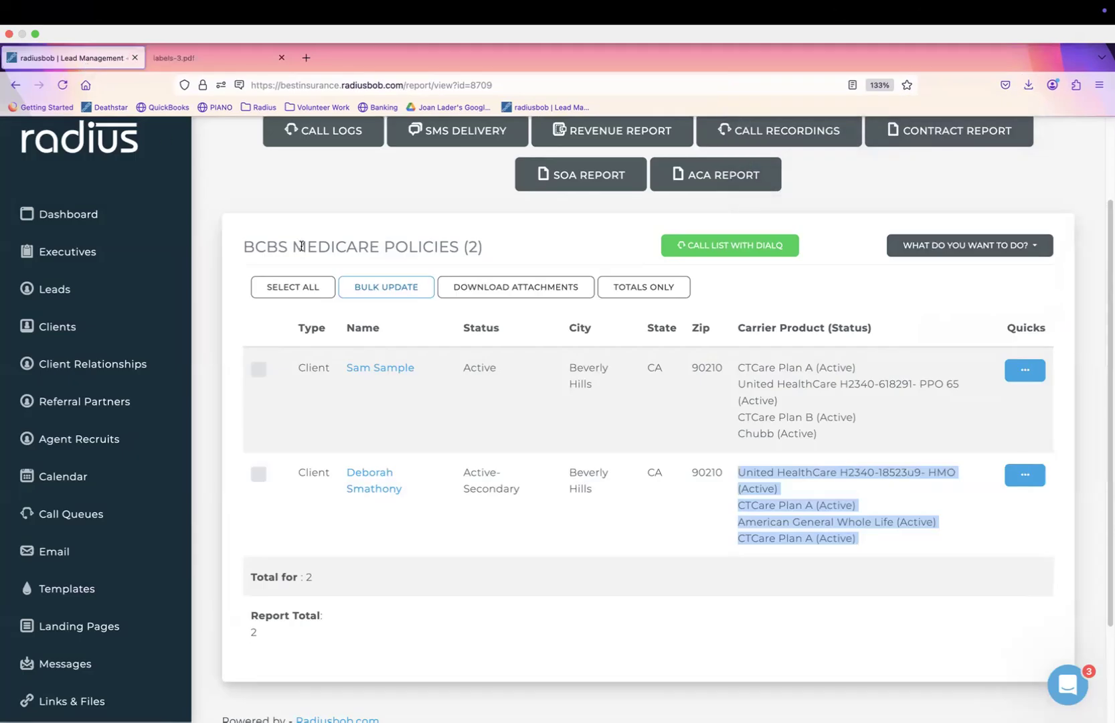
# Copy the BCBS Medicare Policies report and name the copy Aetna Medicare Policies
pyautogui.click(969, 245)
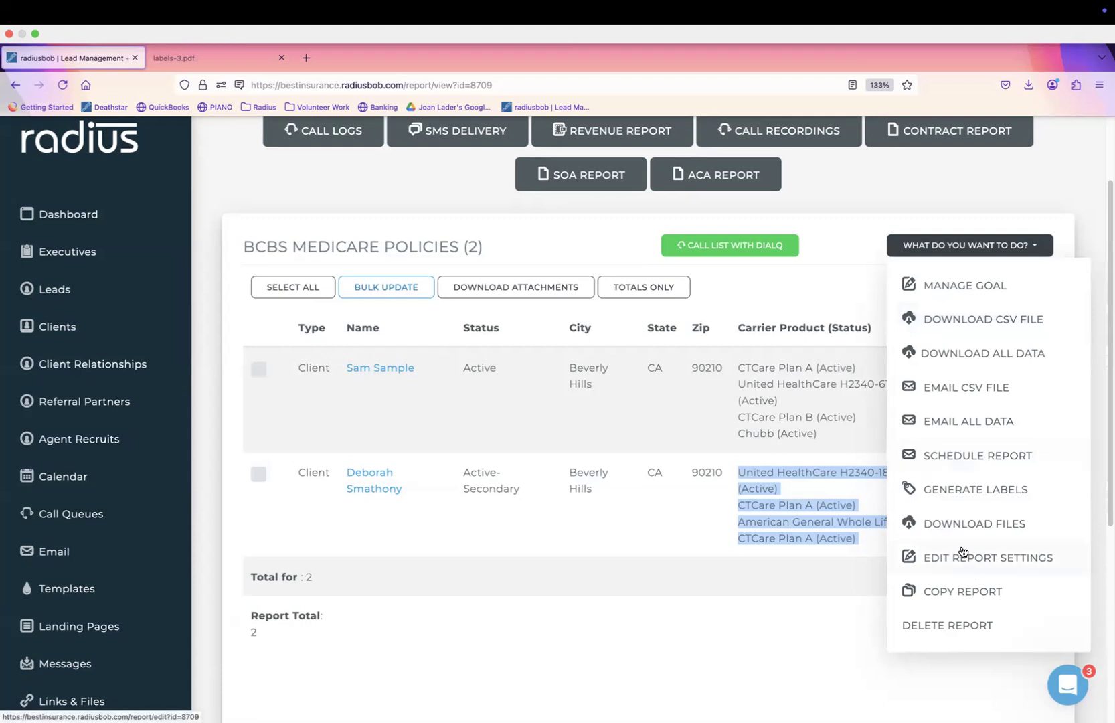
pyautogui.click(953, 593)
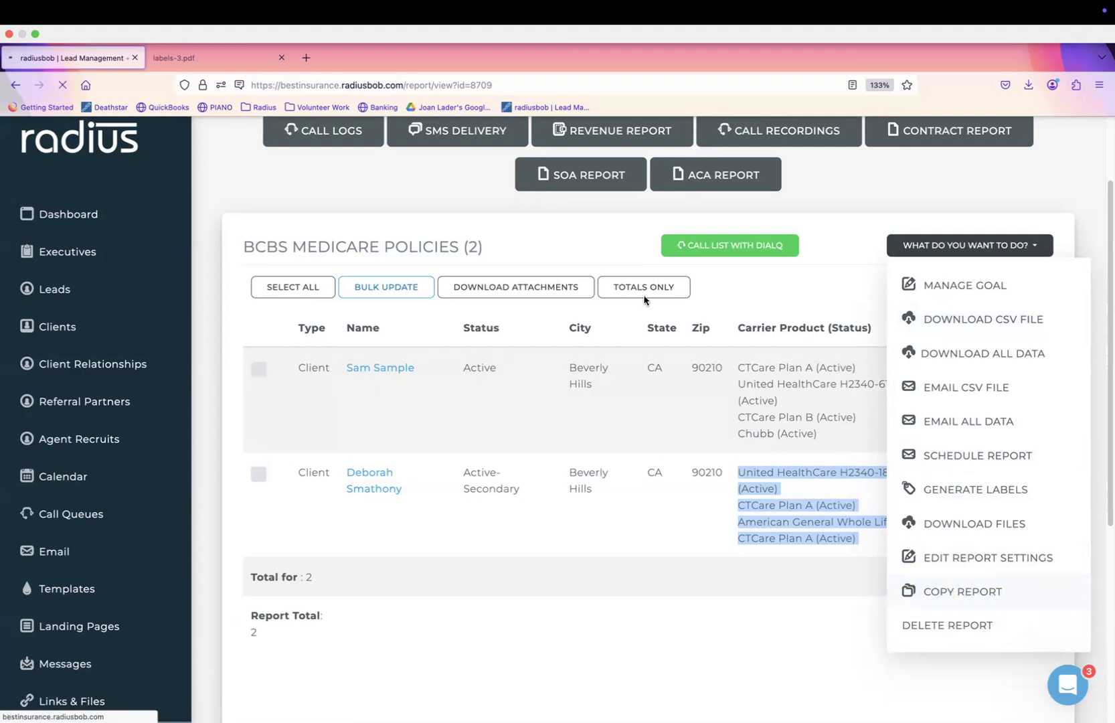
pyautogui.moveTo(485, 531); pyautogui.dragTo(396, 509)
pyautogui.write('Aetna Medicare Policies')
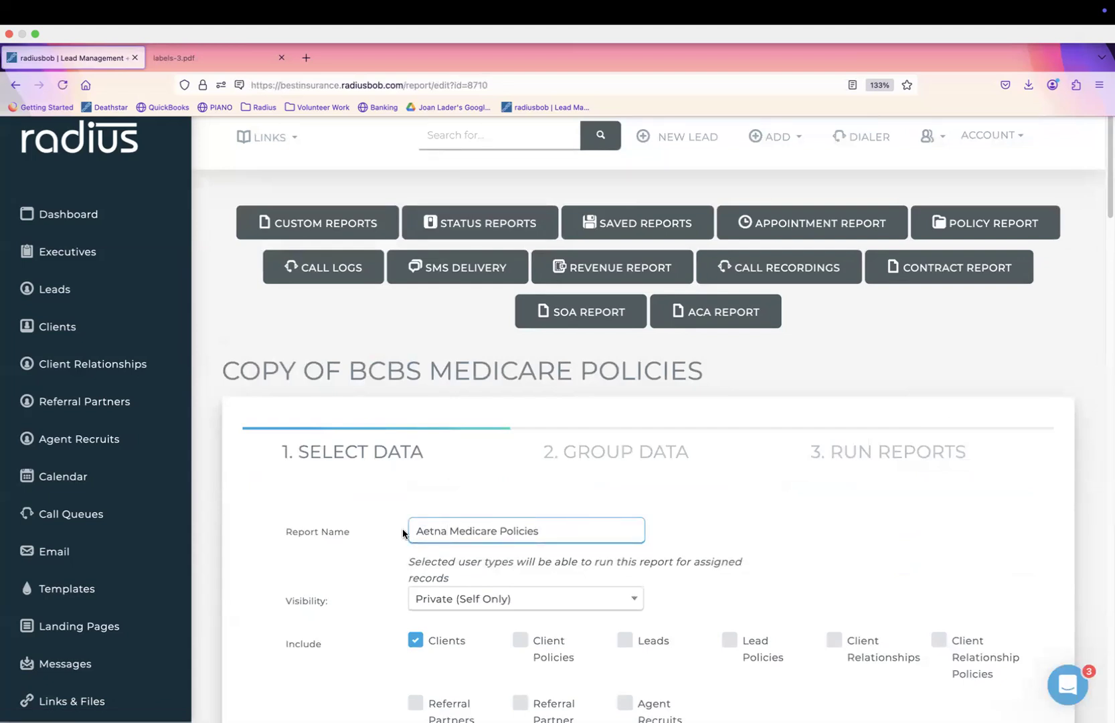
# Set the copied report's carrier filter to Aetna
pyautogui.scroll(-8, 1088, 211)
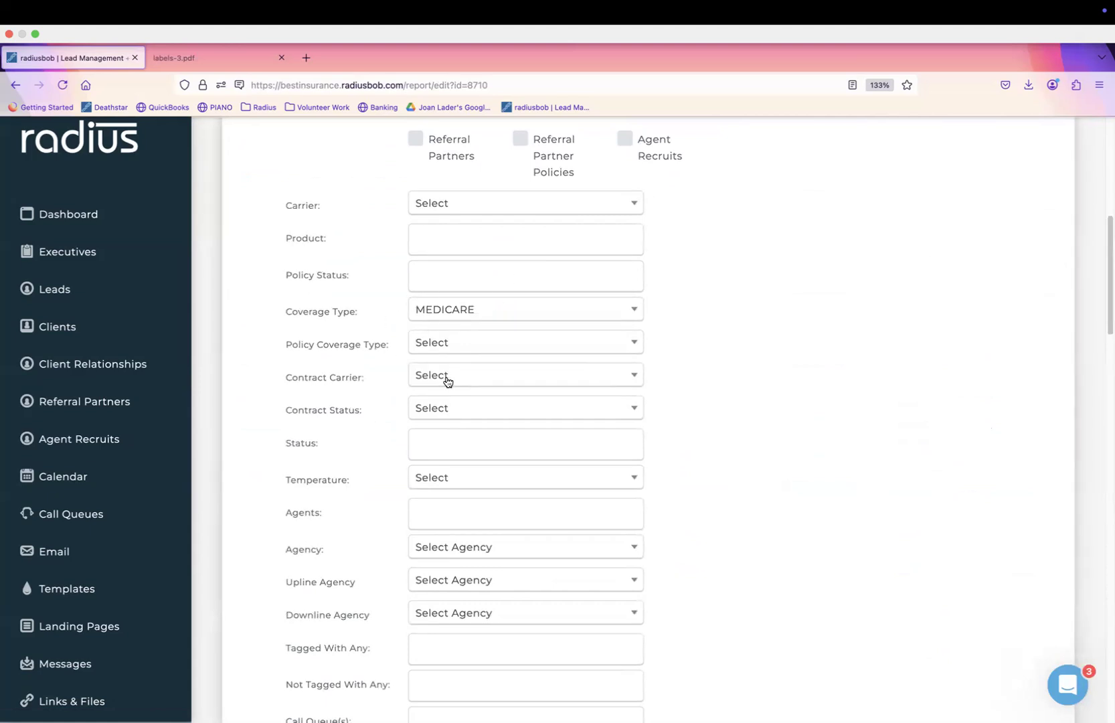
pyautogui.click(448, 207)
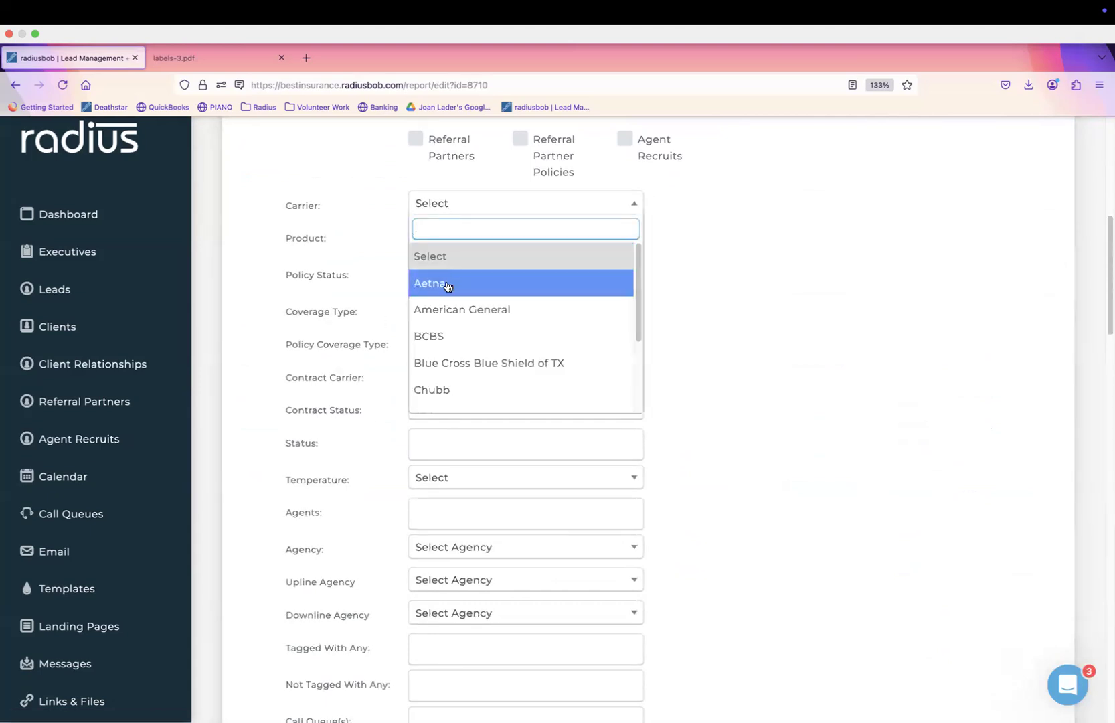
pyautogui.click(421, 283)
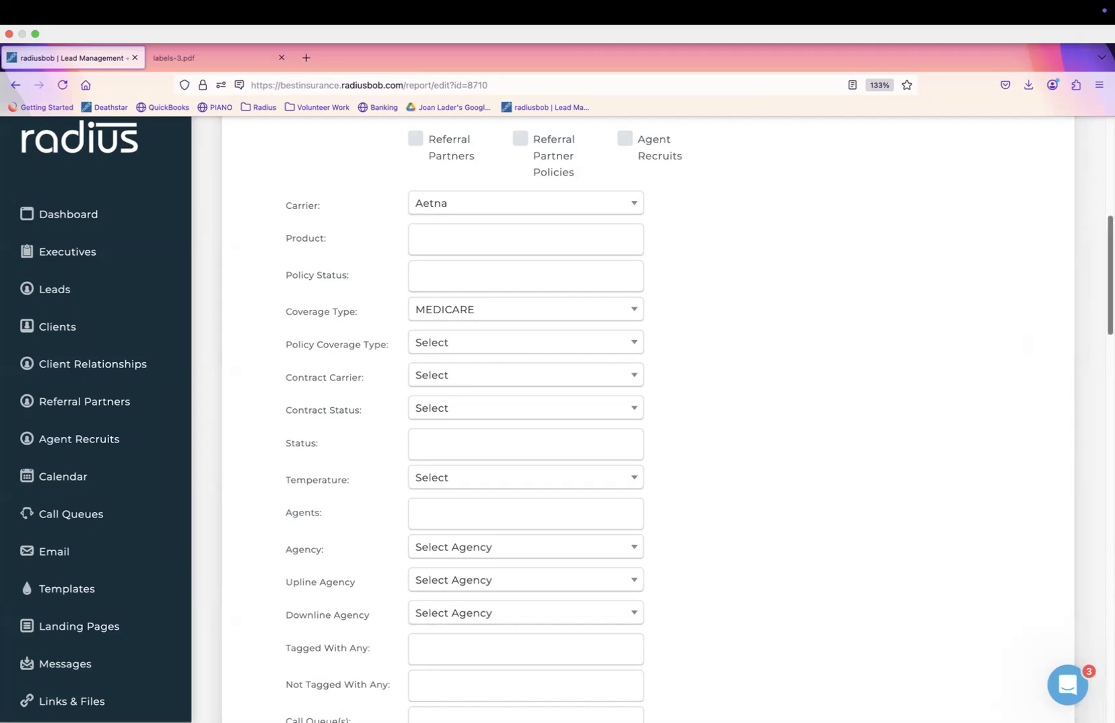
# Return to the saved reports list and show the actions available for the Aetna Policy Updates report
pyautogui.scroll(3, 1110, 267)
pyautogui.scroll(5, 1110, 268)
pyautogui.click(636, 176)
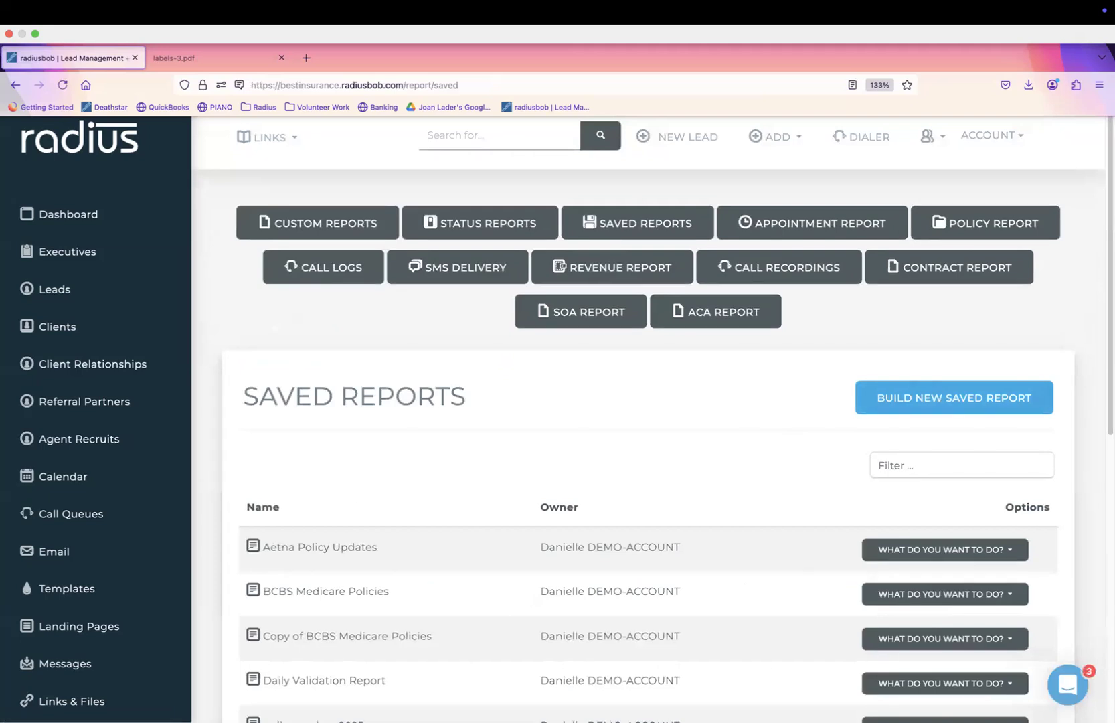
pyautogui.scroll(-2, 669, 401)
pyautogui.click(990, 418)
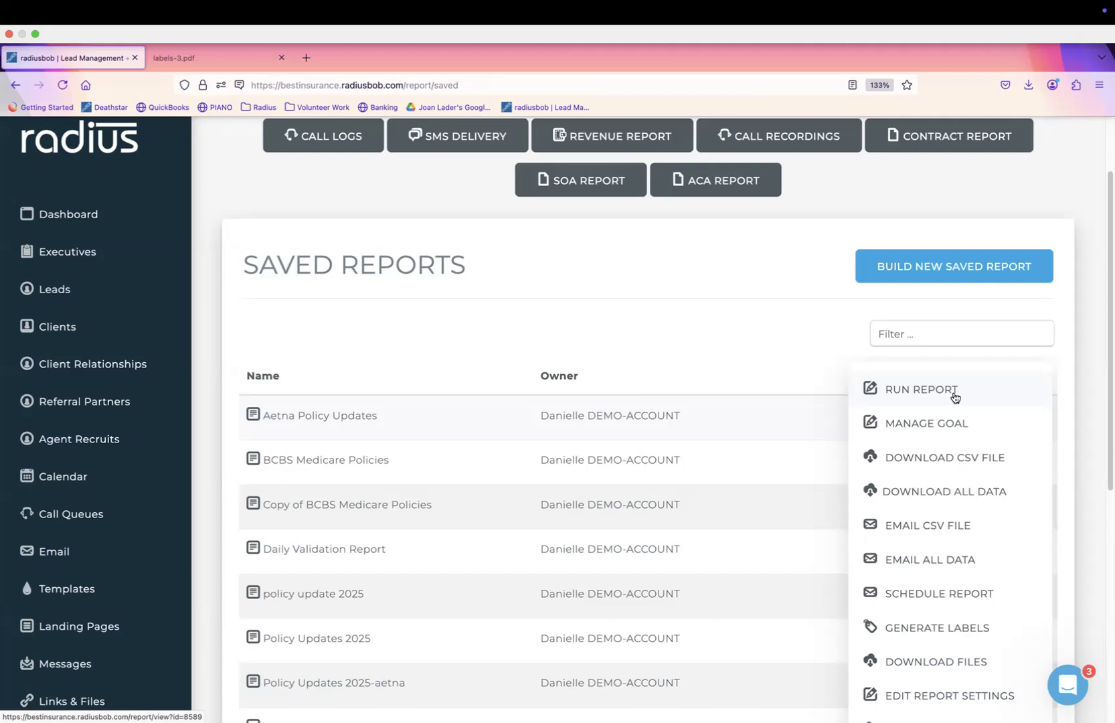
# Go to the dashboard and collapse the Unsigned Scope of Appointments section
pyautogui.click(74, 215)
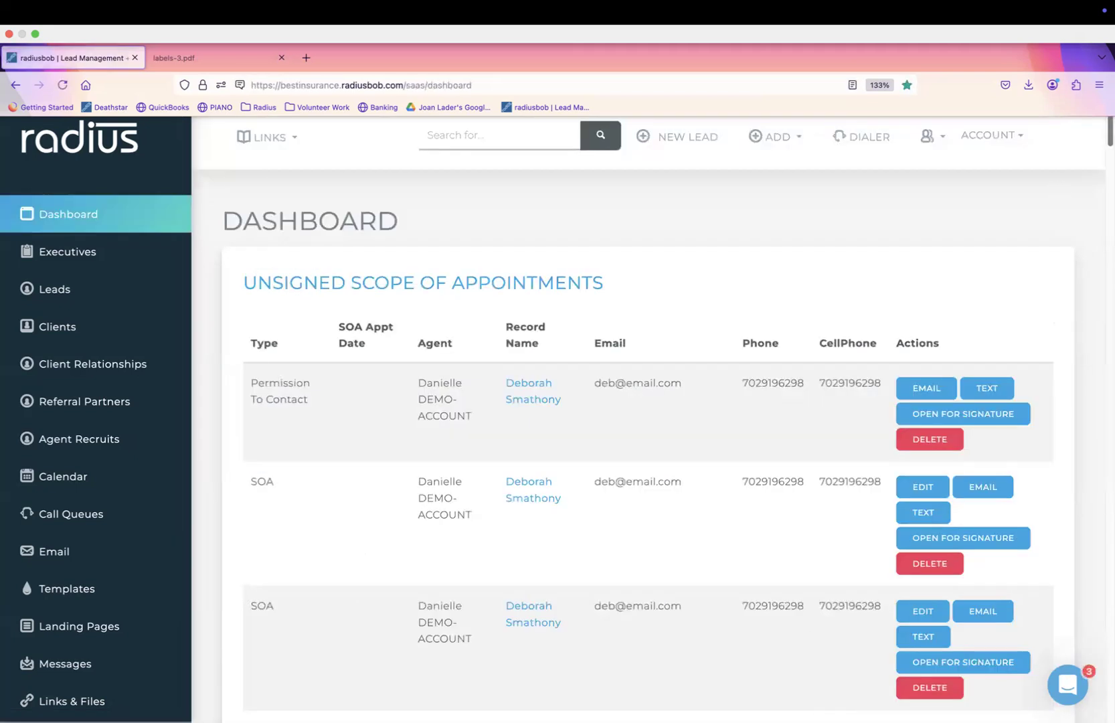
pyautogui.scroll(-5, 688, 216)
pyautogui.scroll(4, 688, 216)
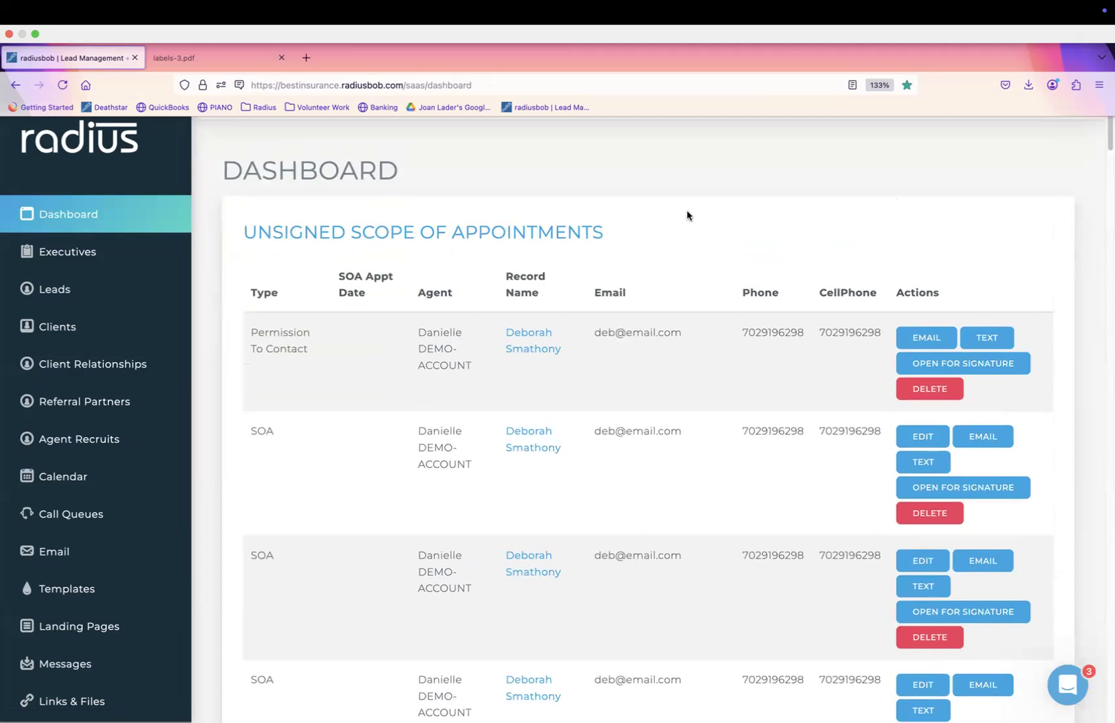
pyautogui.click(498, 231)
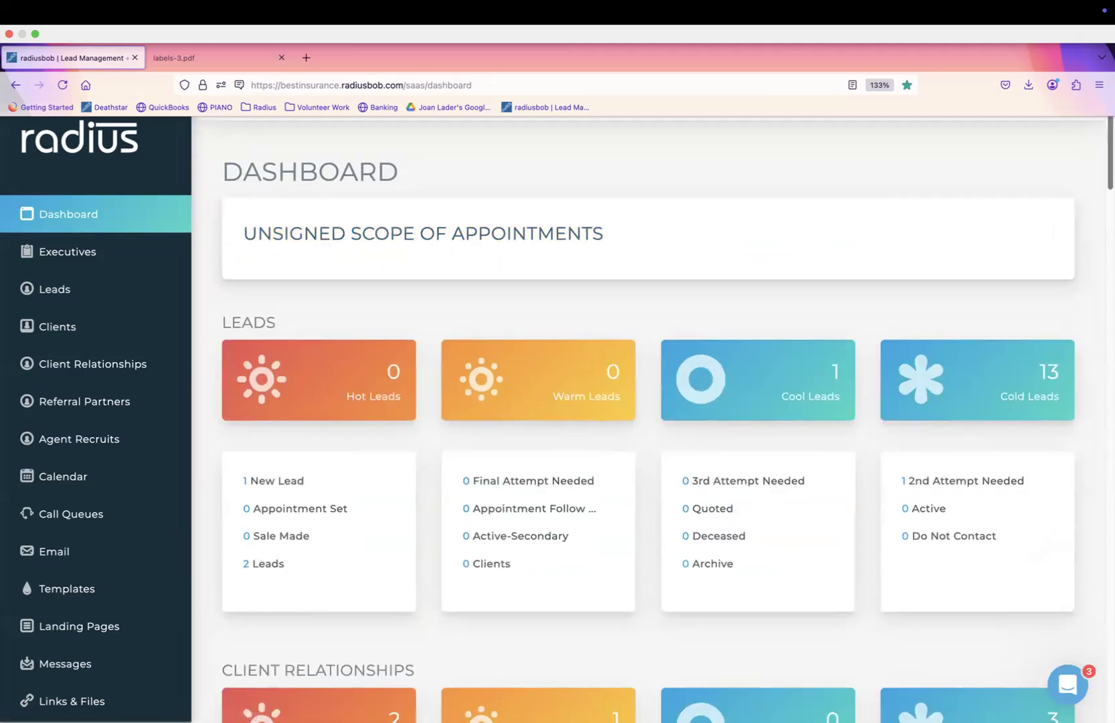
# Refresh the Daily Validation Report on the dashboard and highlight the listed client's status
pyautogui.scroll(-10, 1085, 308)
pyautogui.scroll(-5, 1077, 326)
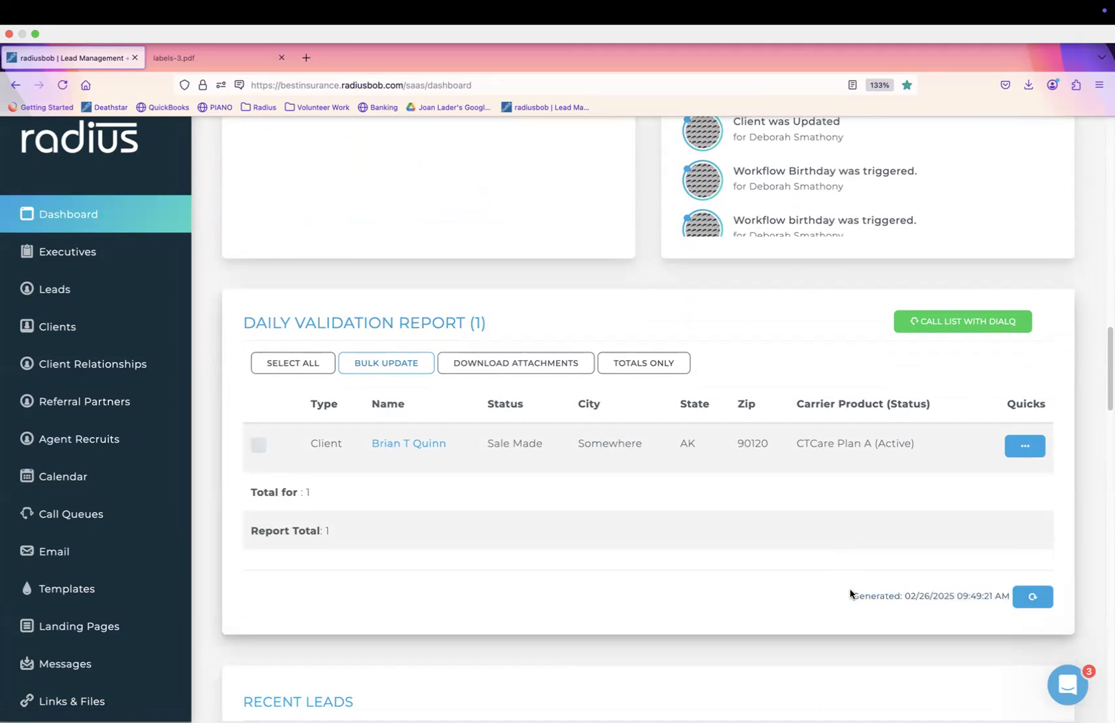
pyautogui.click(1033, 597)
pyautogui.moveTo(481, 446); pyautogui.dragTo(543, 448)
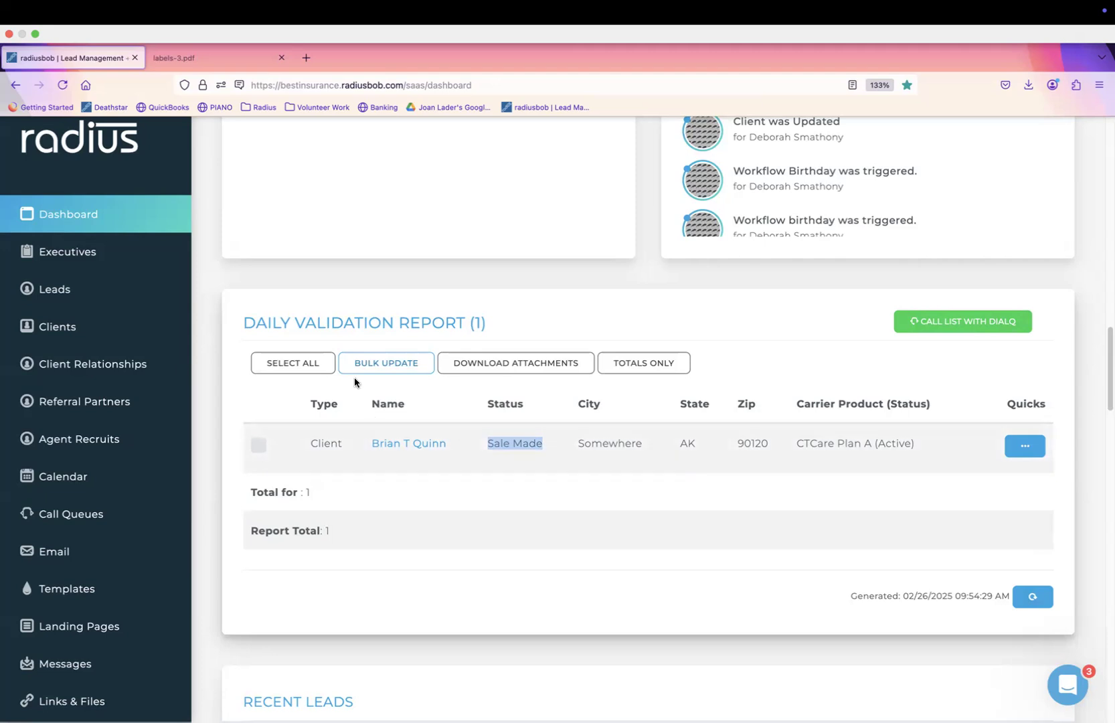
# Open help.radiusbob.com in place of the labels PDF and search the help articles for saved reports
pyautogui.click(199, 53)
pyautogui.click(342, 59)
pyautogui.write('help.radiusbob.com/')
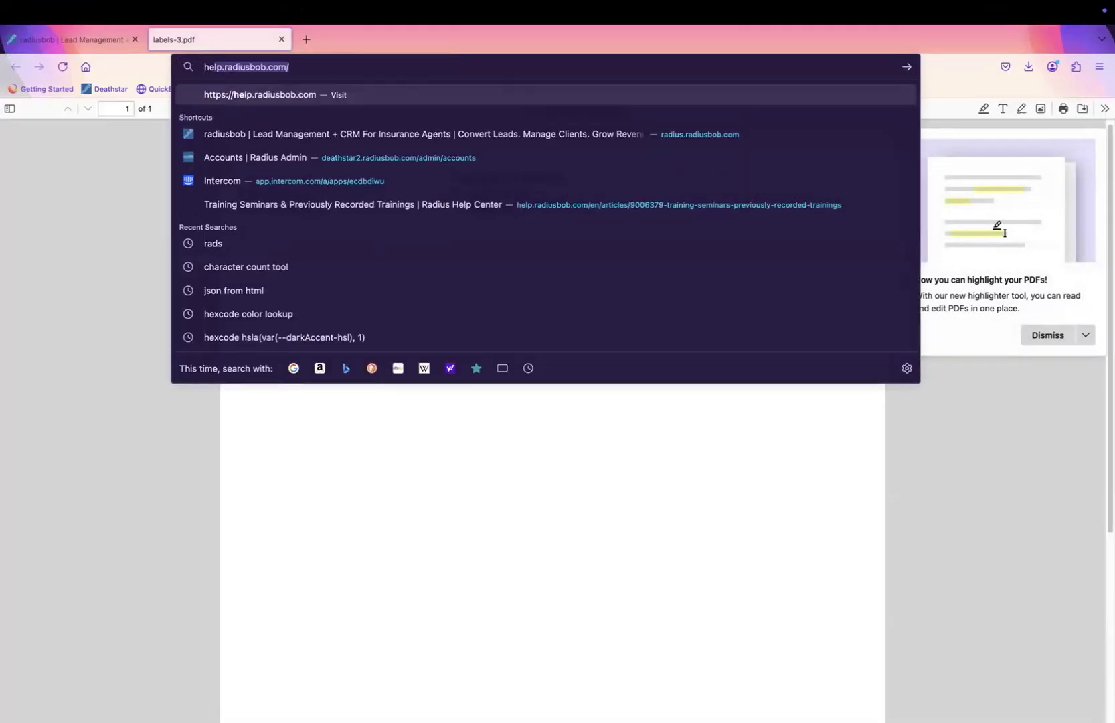
pyautogui.press('Return')
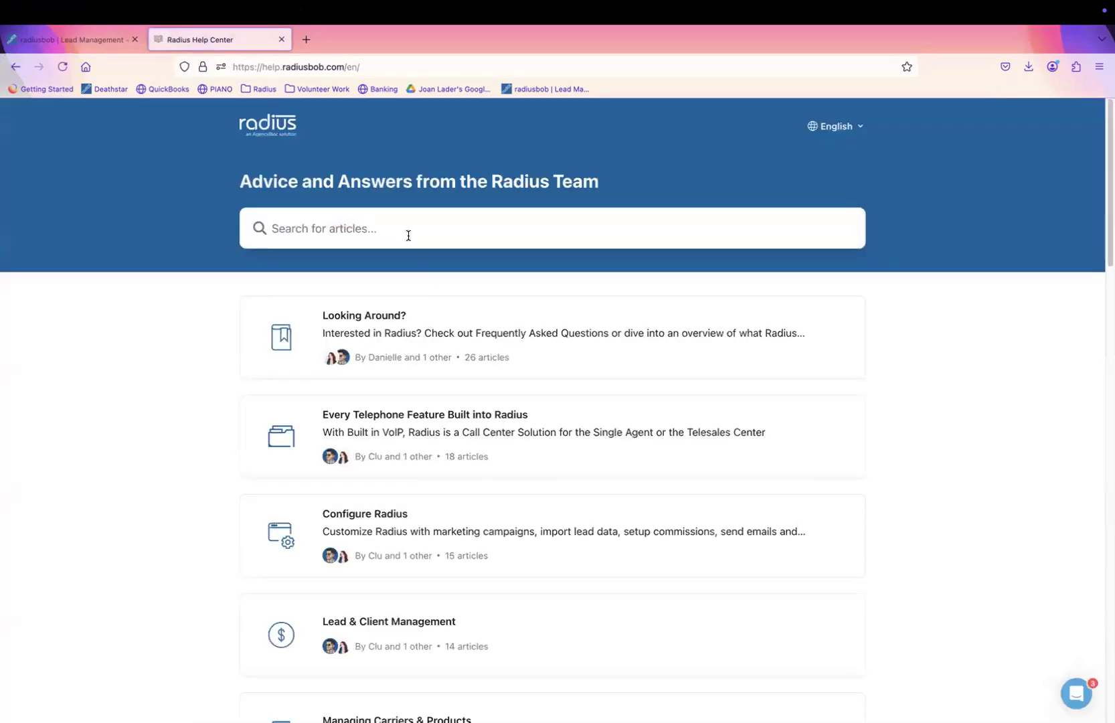
pyautogui.write('saved reports')
pyautogui.press('Return')
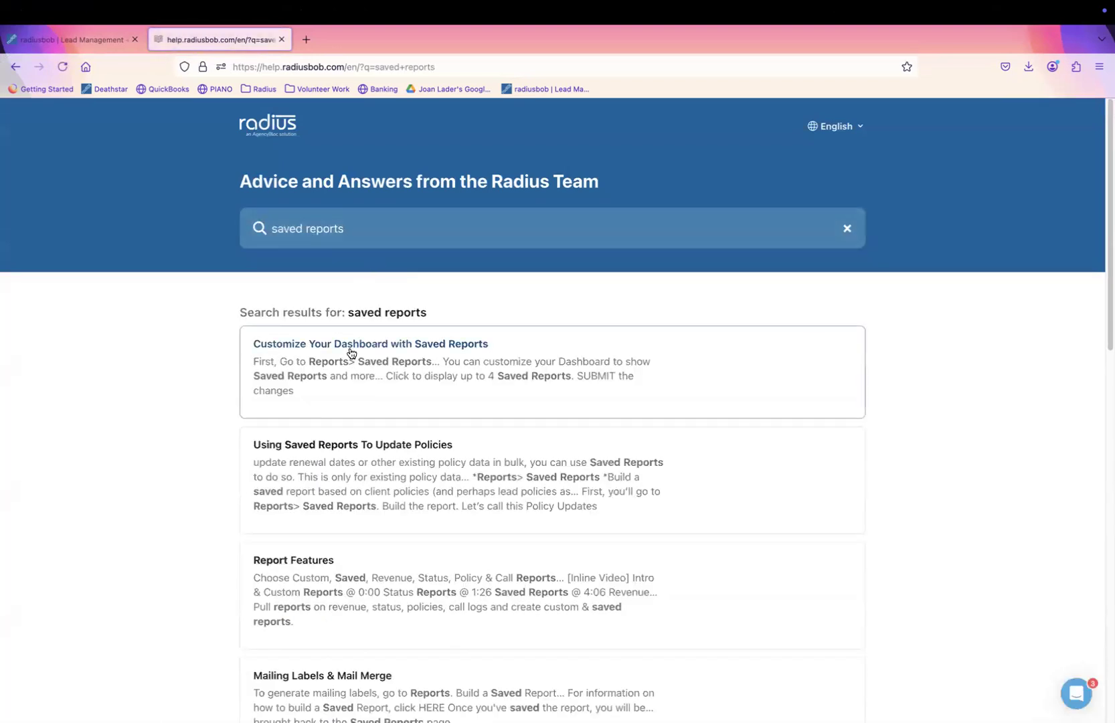